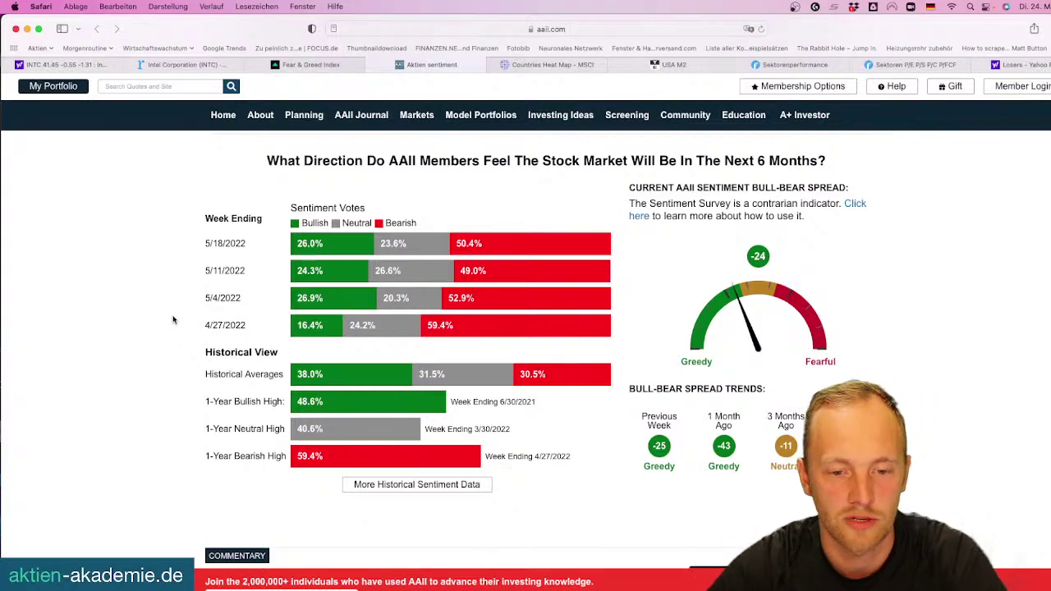
Open the full AAII historical sentiment data and download the complete historical data file
scroll(173, 276, "down", 10)
scroll(174, 275, "up", 8)
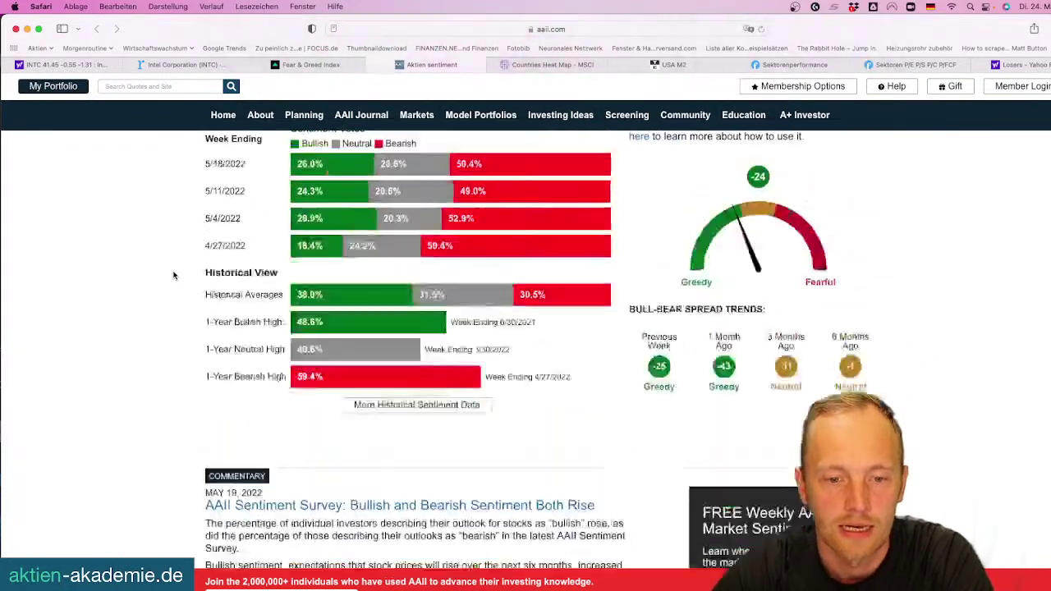
scroll(173, 275, "down", 2)
left_click(417, 379)
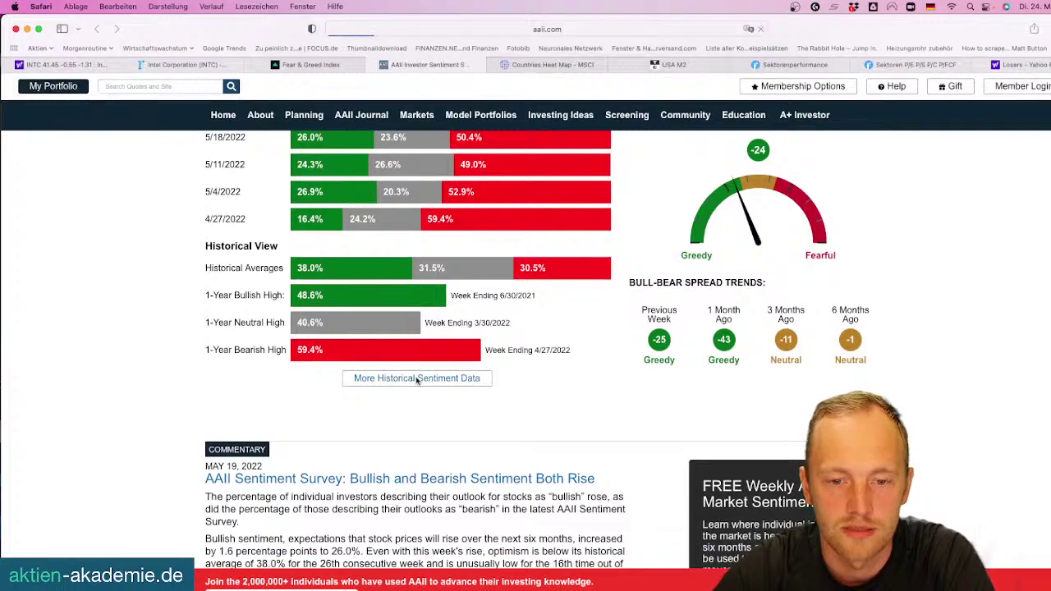
scroll(495, 266, "down", 2)
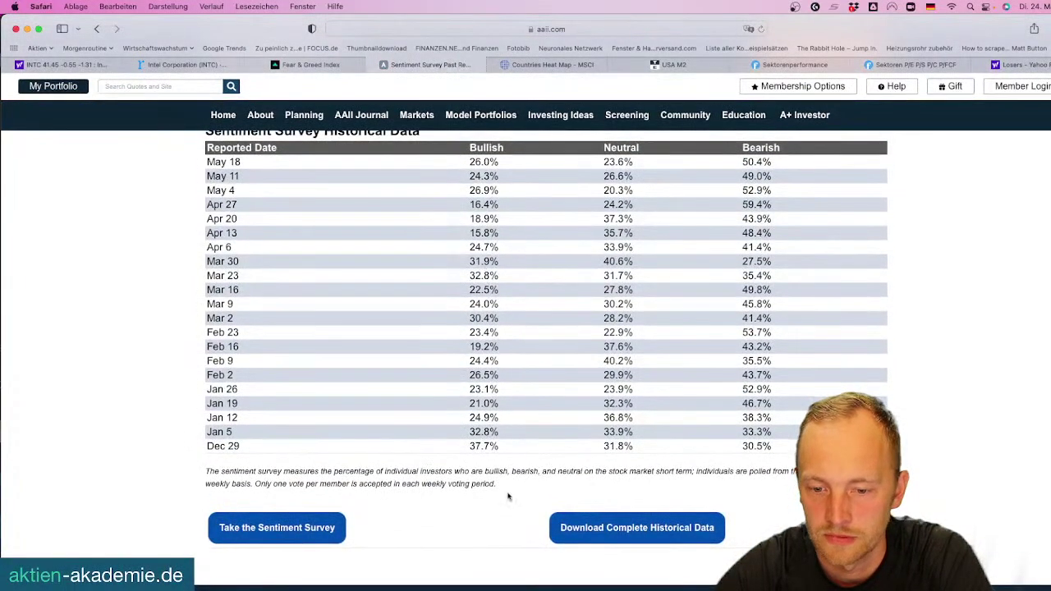
left_click(623, 534)
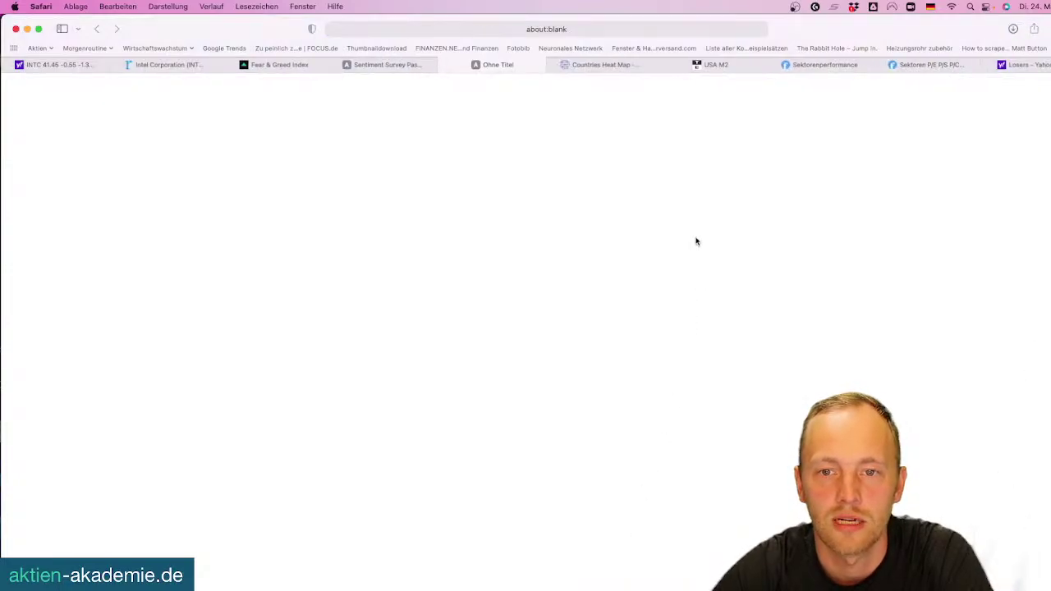
Open the downloaded sentiment.xls from the Dock's Downloads stack
left_click(1000, 579)
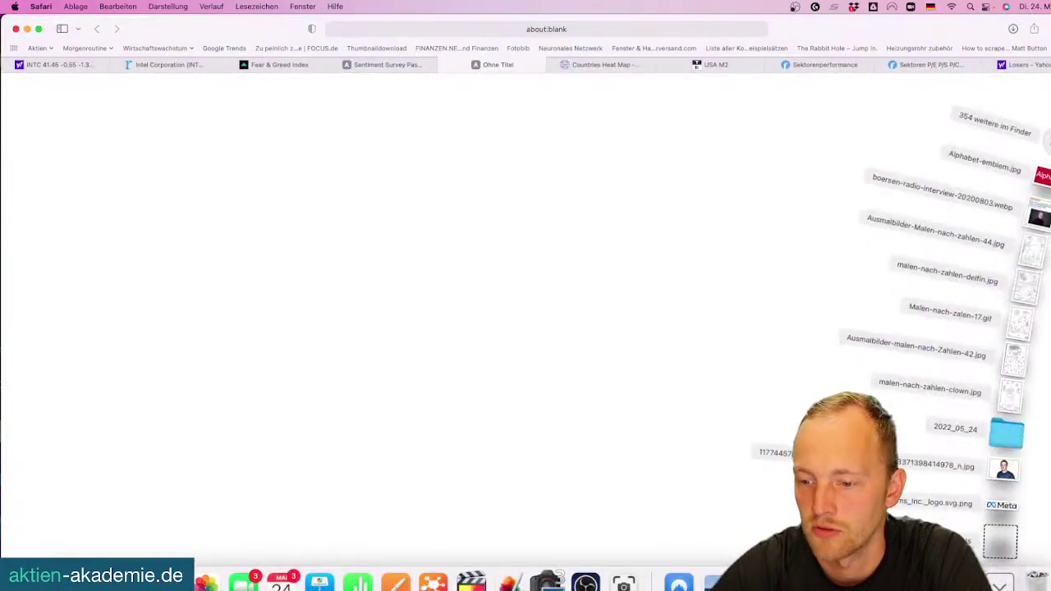
left_click(1001, 543)
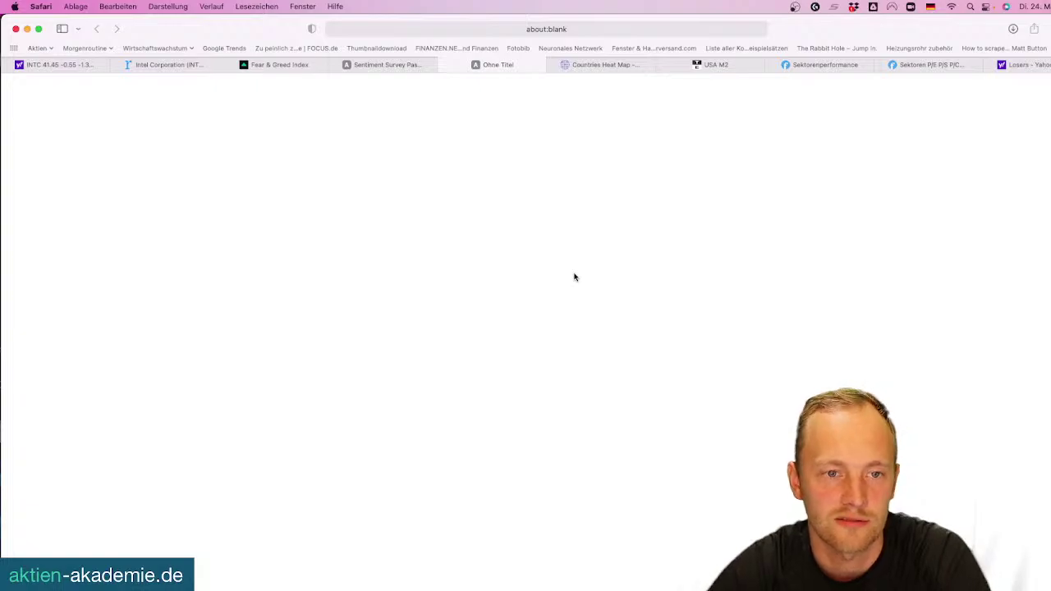
mouse_move(566, 585)
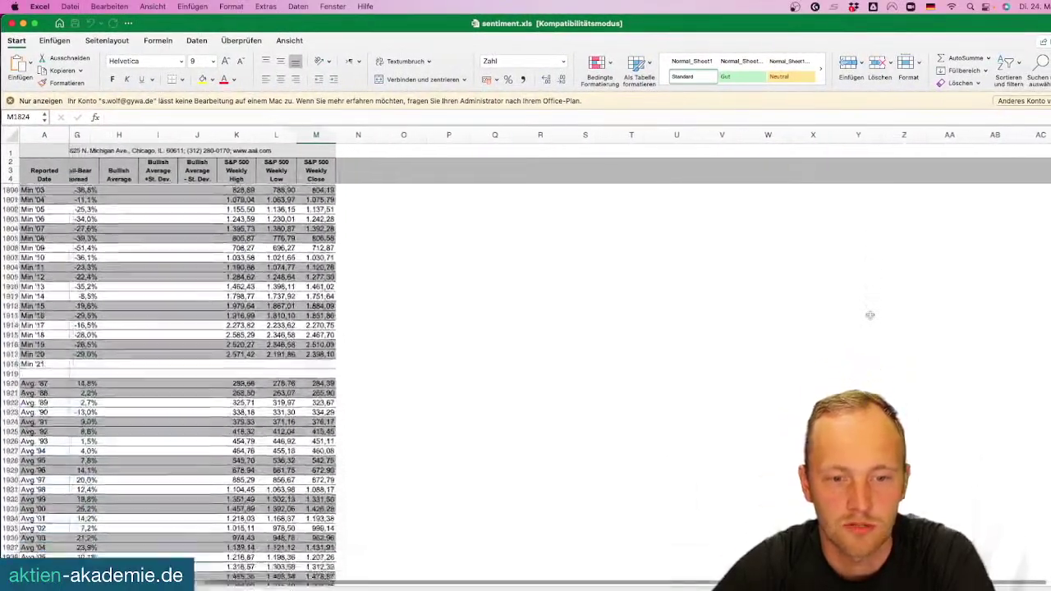
Scroll sentiment.xls back to its earliest 1987 rows and close the workbook
scroll(869, 314, "up", 20)
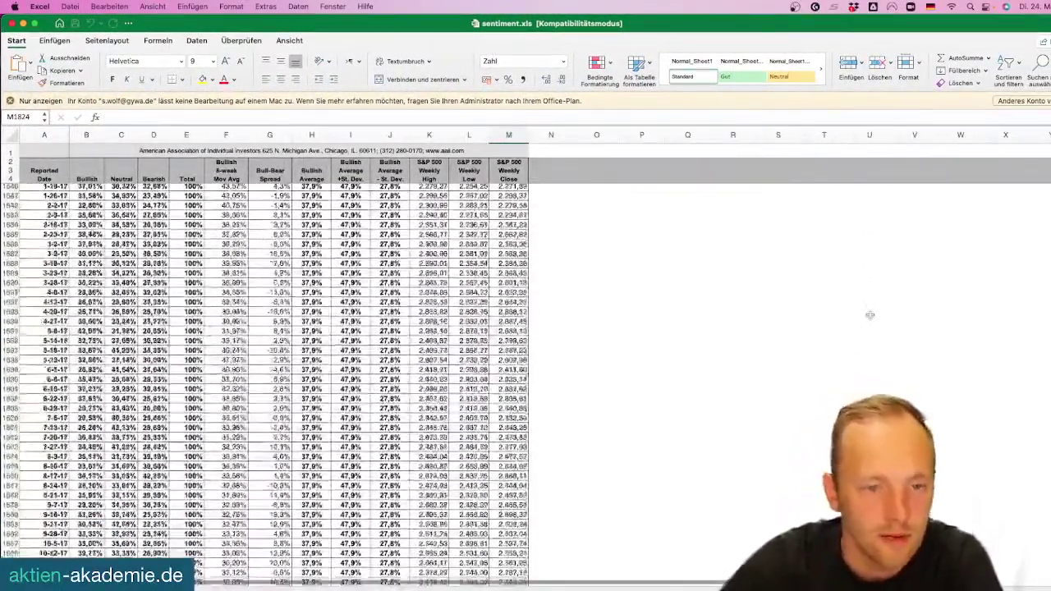
scroll(869, 314, "up", 20)
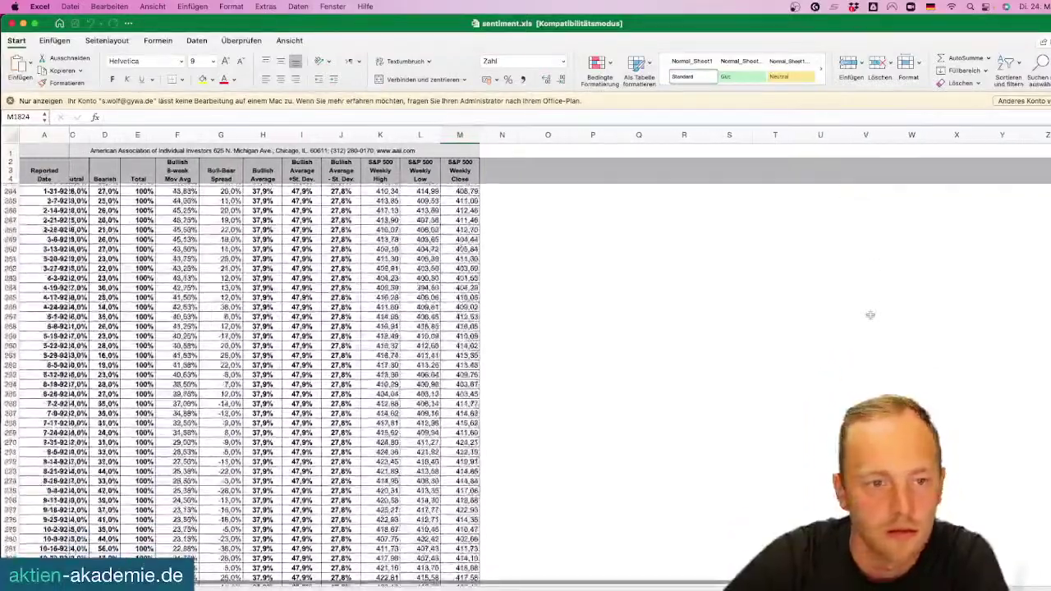
left_click(12, 23)
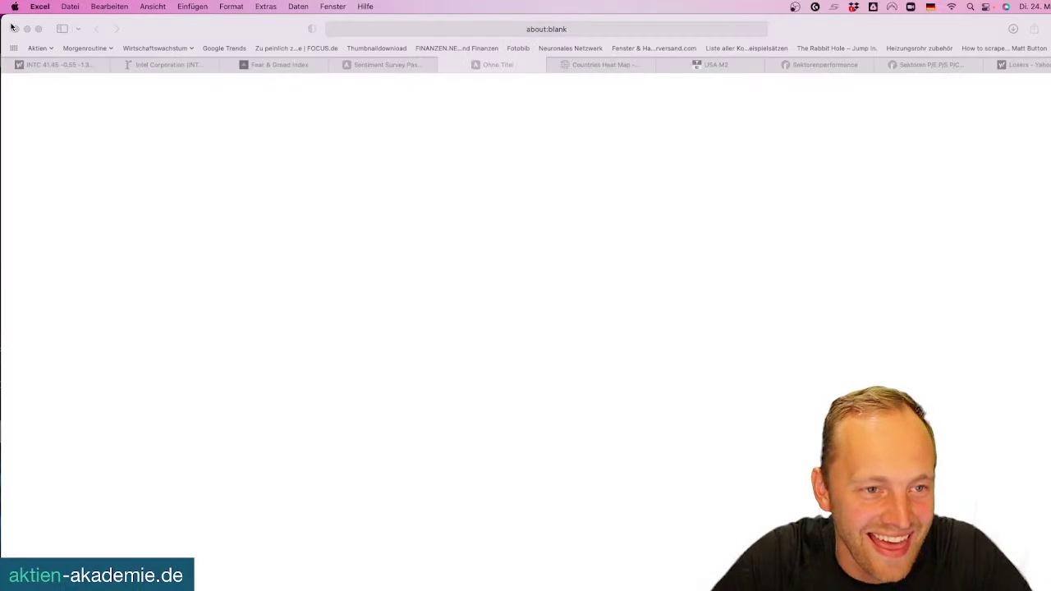
Revisit the Sentiment Survey tab, close the 'Ohne Titel' tab, and switch to the MSCI heat map
left_click(393, 63)
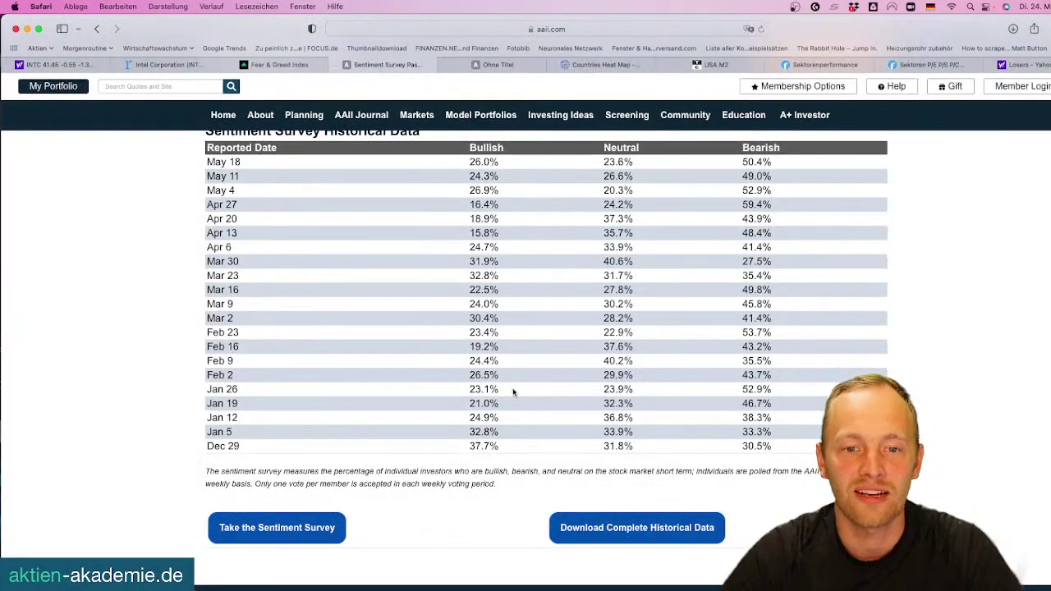
scroll(433, 270, "up", 2)
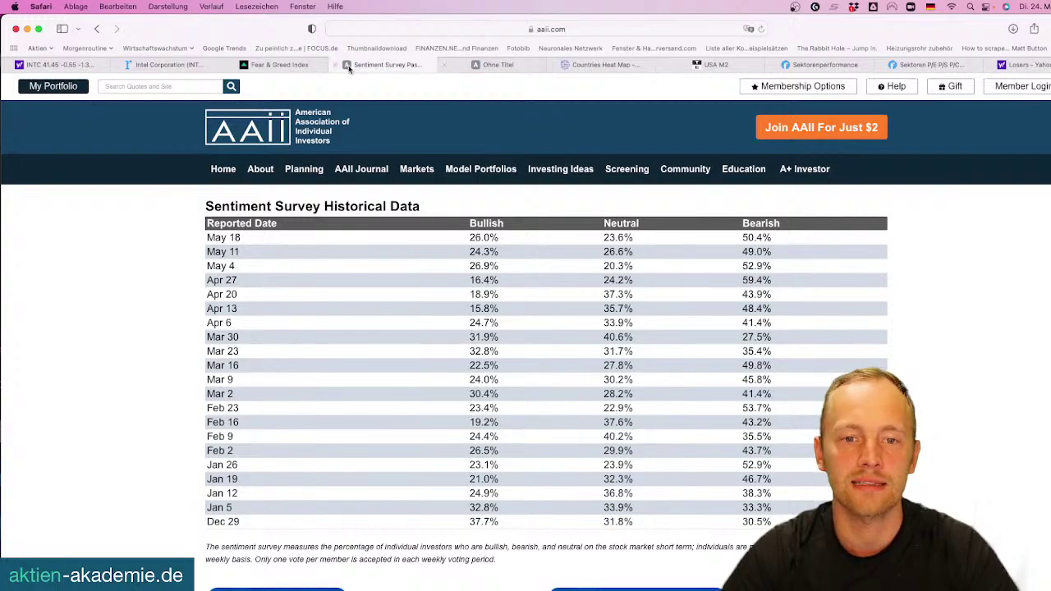
left_click(443, 64)
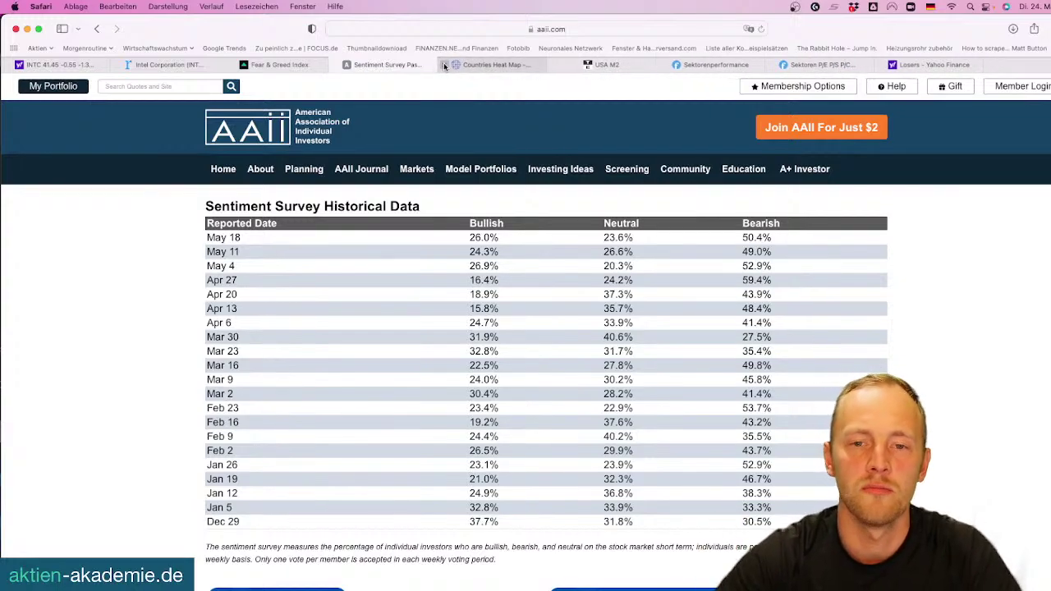
left_click(549, 67)
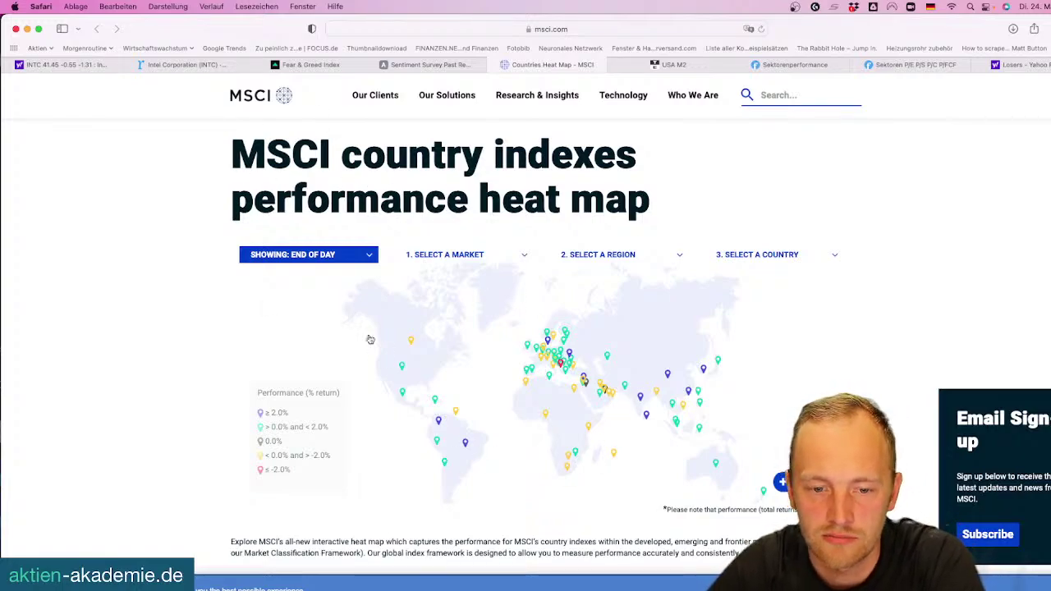
Switch the MSCI heat map to 1-year performance and check the Norway and Germany indexes
left_click(343, 257)
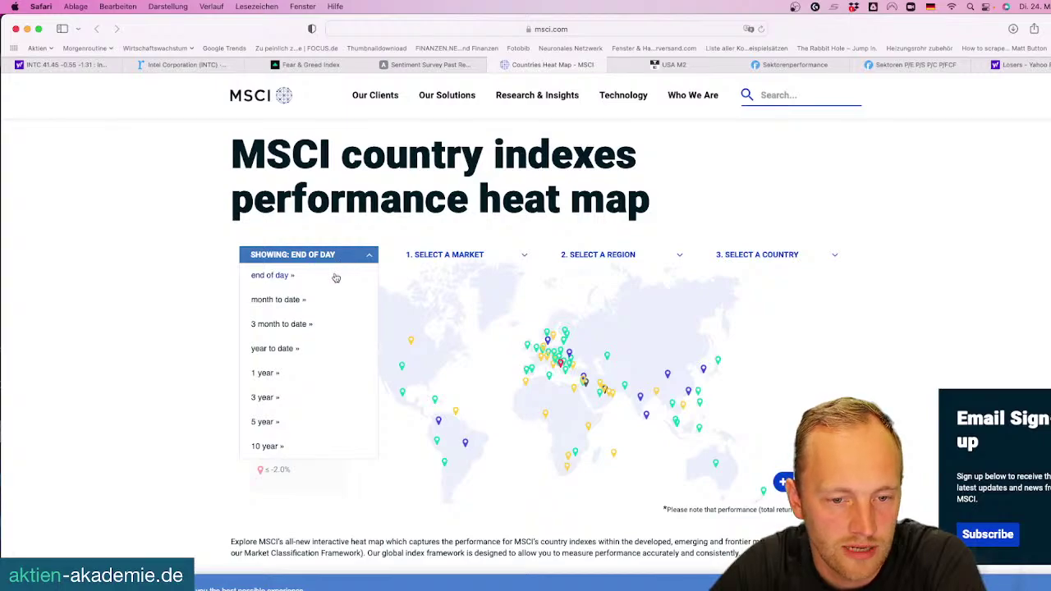
left_click(276, 374)
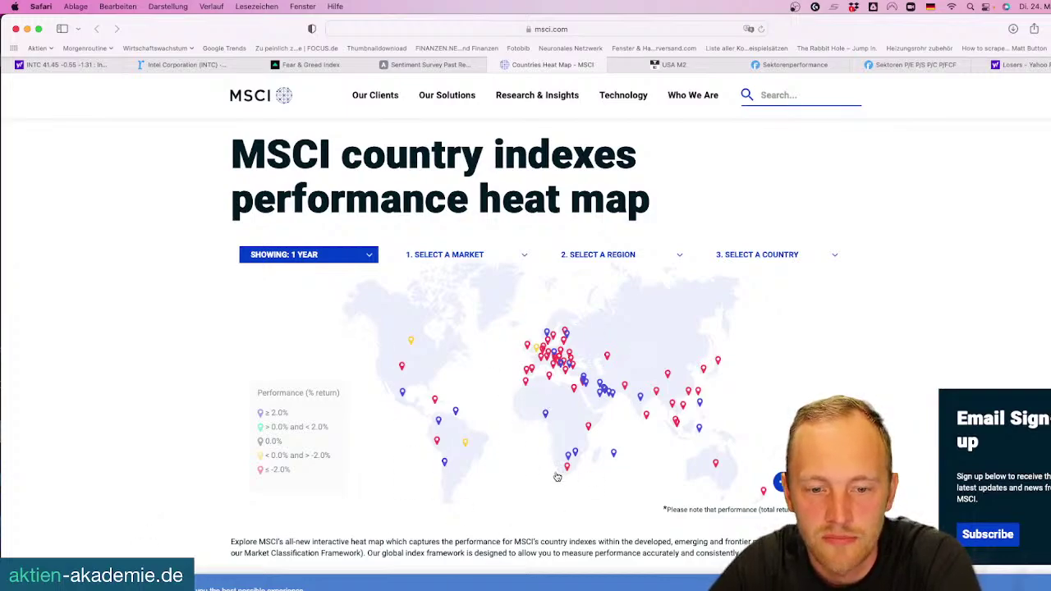
left_click(547, 334)
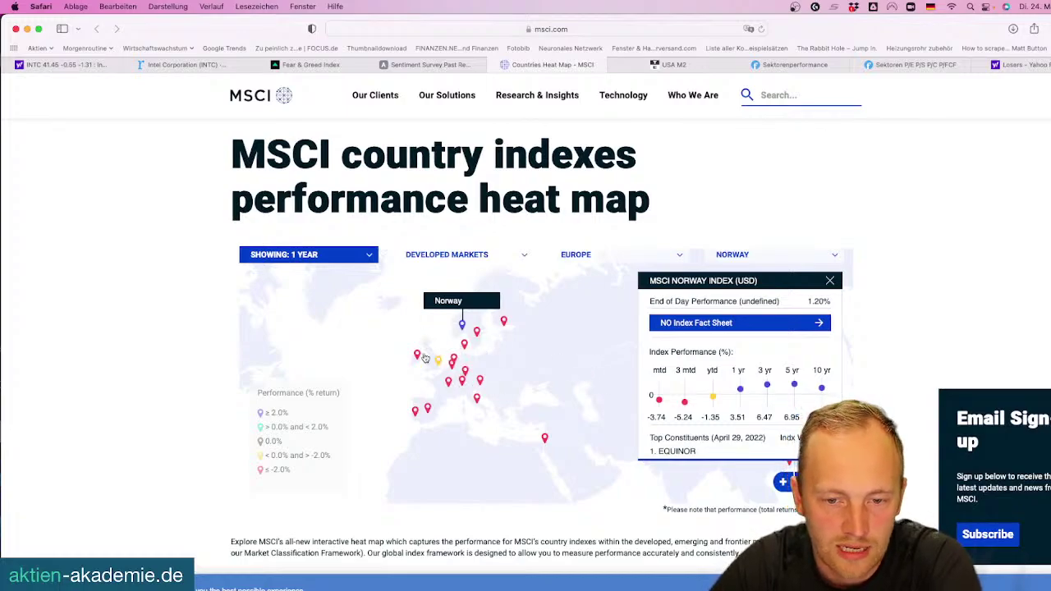
left_click(466, 374)
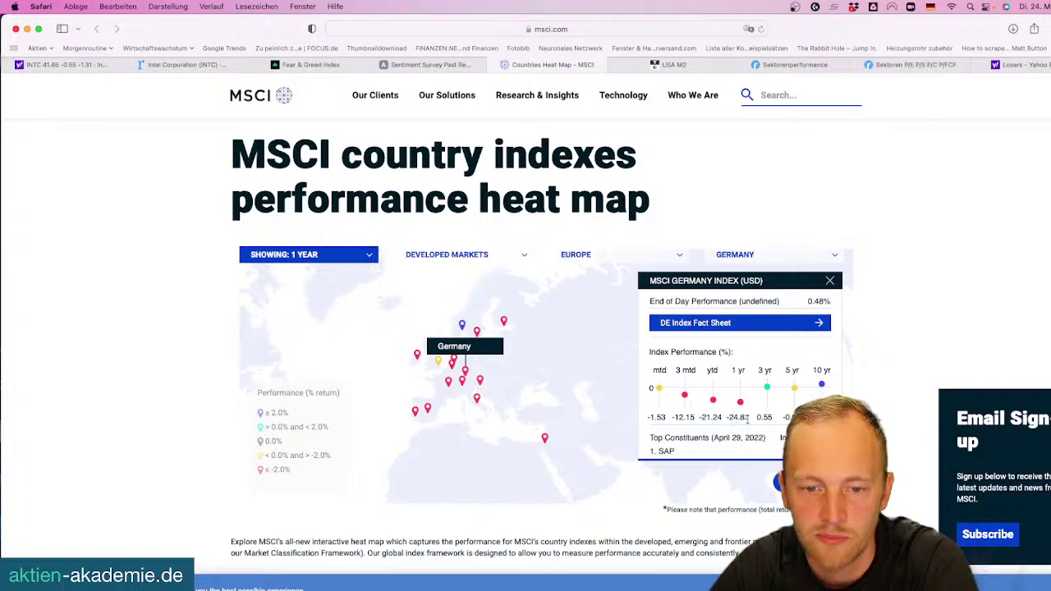
Check the Spain and UK index details, then move to the US M2 money supply page
left_click(435, 411)
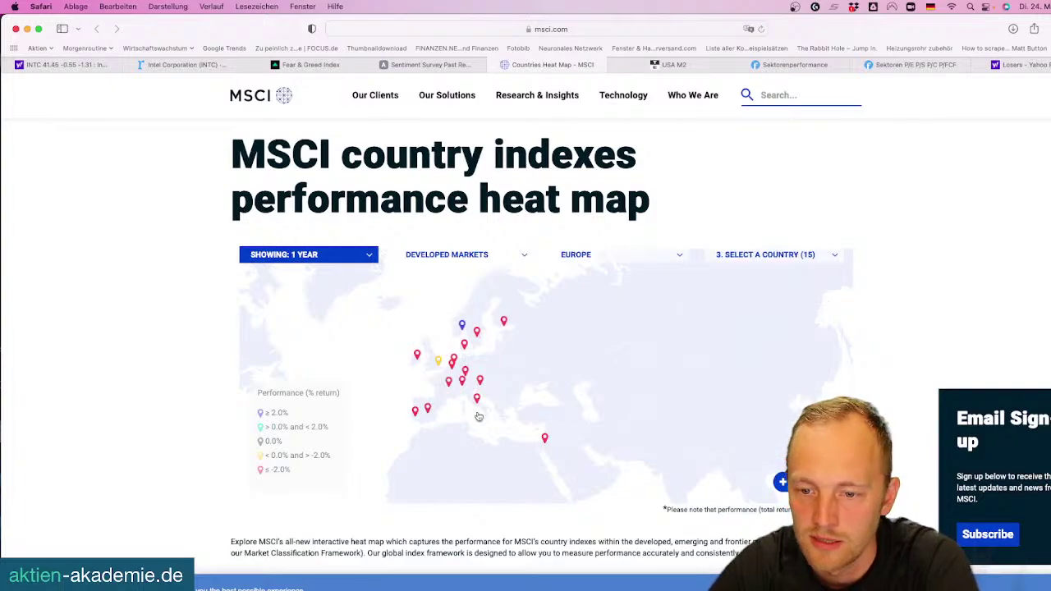
left_click(441, 364)
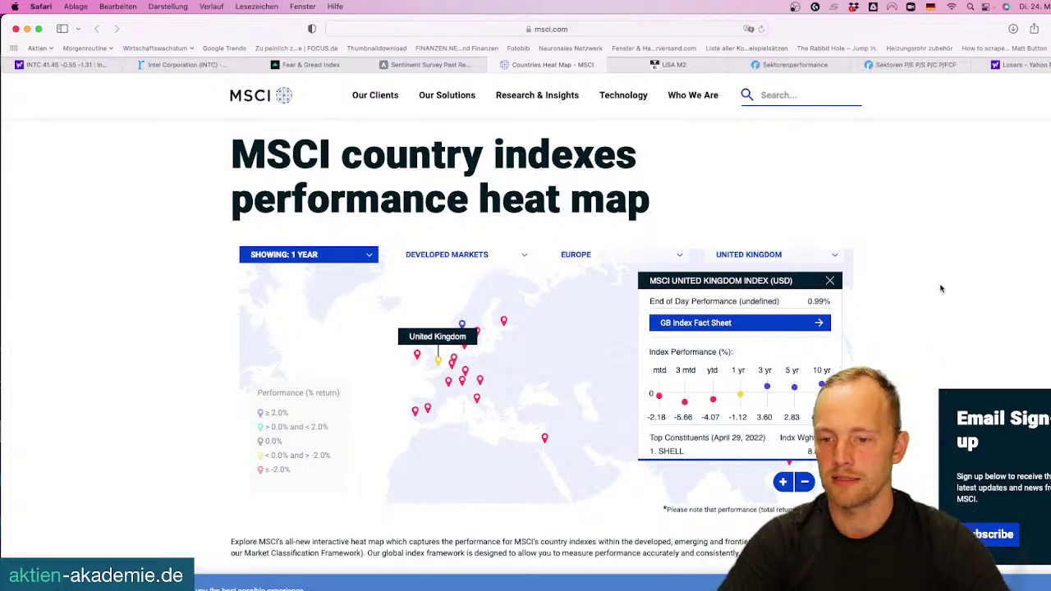
left_click(830, 281)
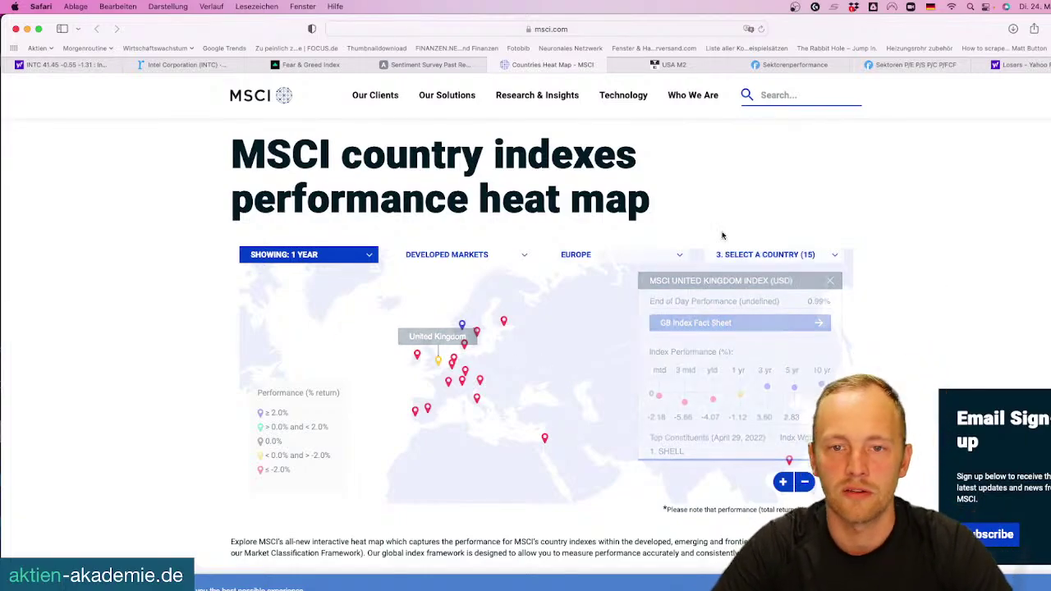
left_click(649, 65)
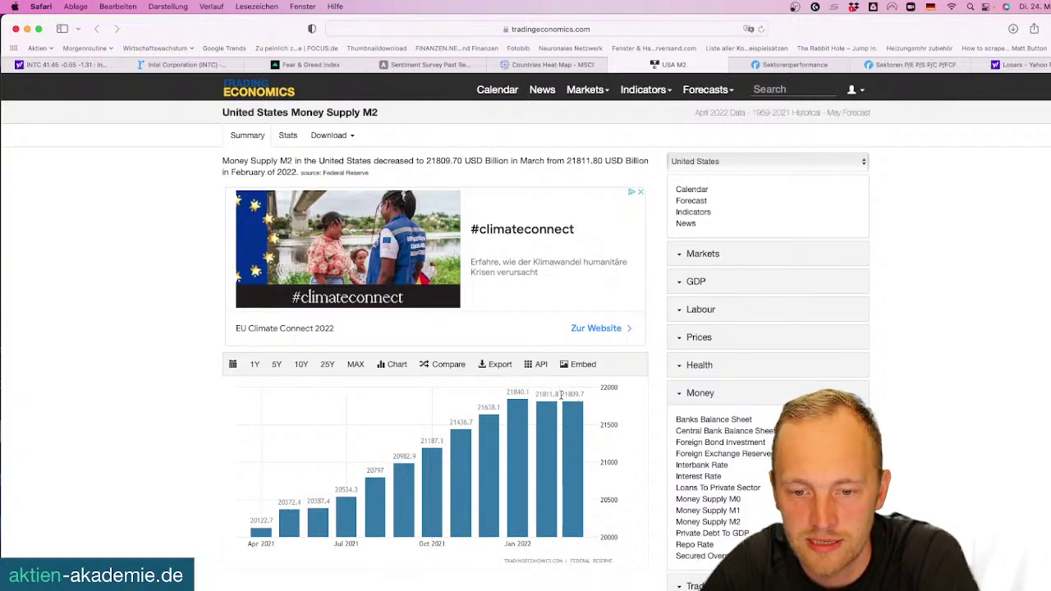
Review the US M2 chart down to the Related table, then go to Finviz sector performance
scroll(554, 402, "down", 3)
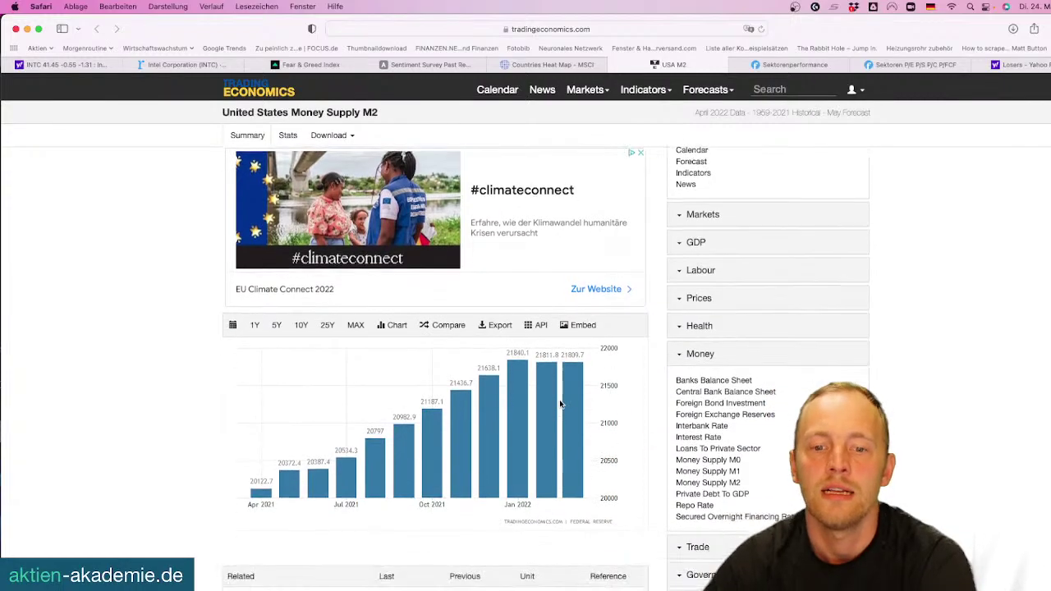
scroll(561, 405, "down", 2)
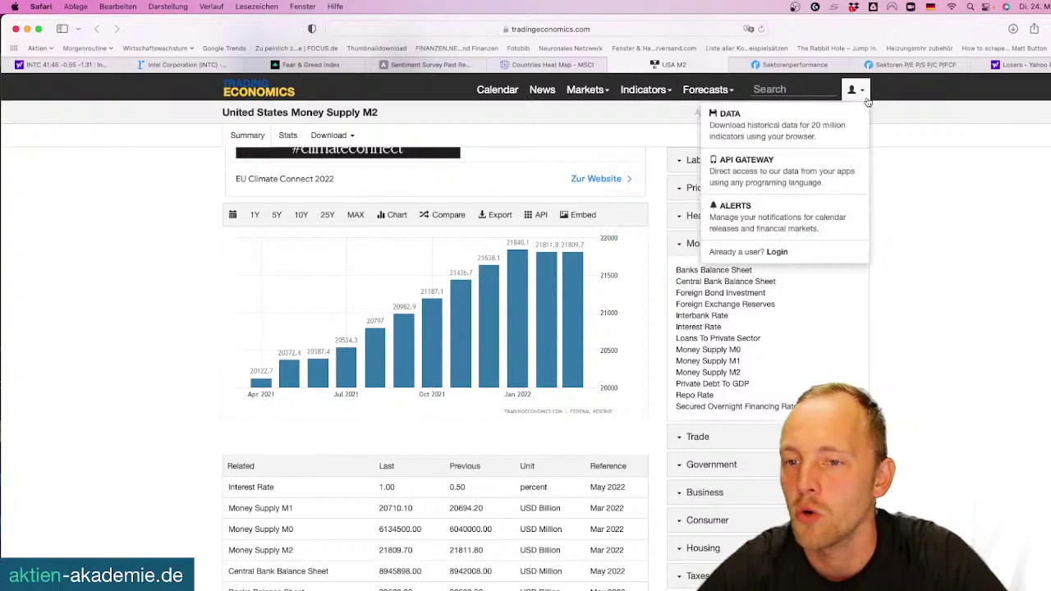
left_click(786, 65)
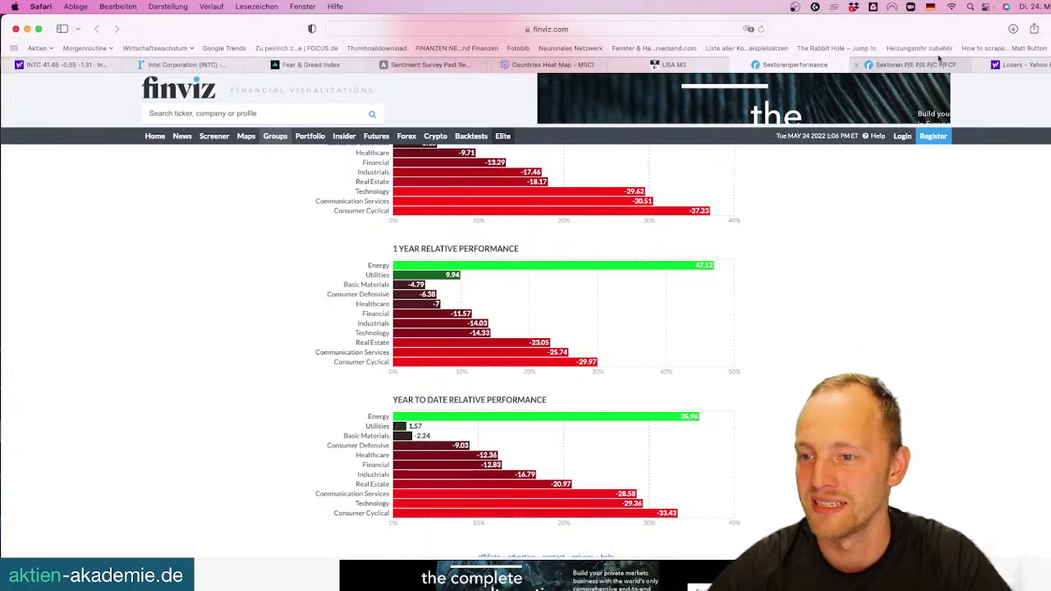
After reviewing the Finviz group performance charts, switch to the Yahoo Finance Losers list
left_click(1011, 65)
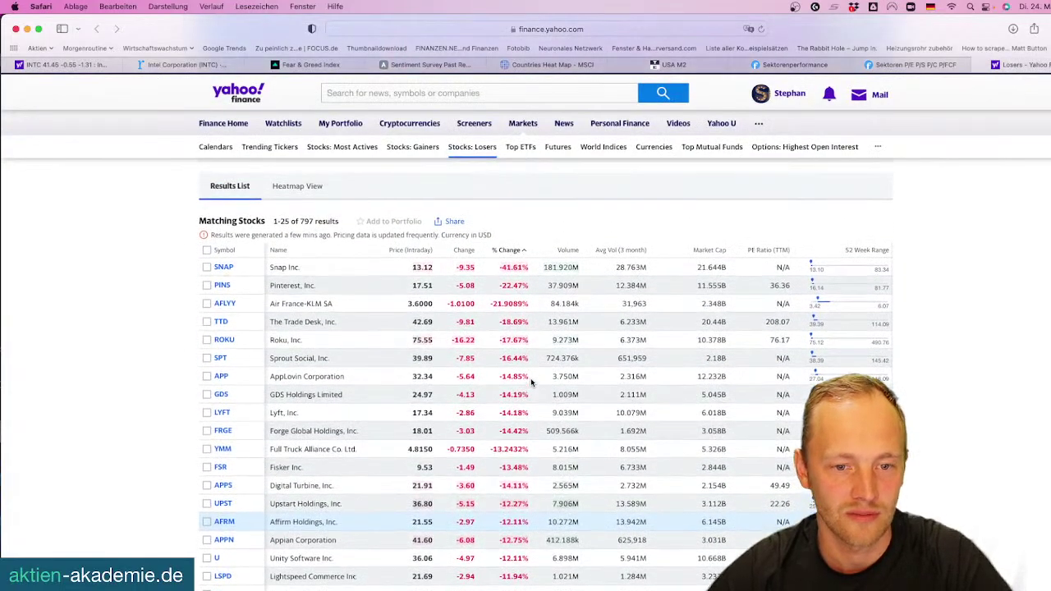
Open the '0-5% Über 52 Wochen low' screener from the Morgenroutine bookmarks folder
left_click(90, 48)
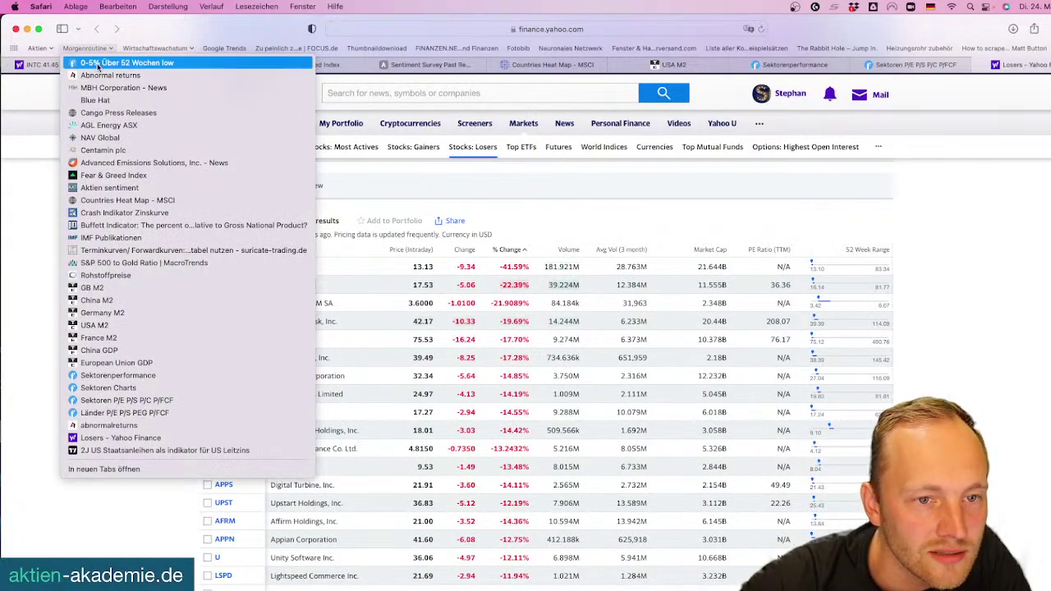
left_click(105, 62)
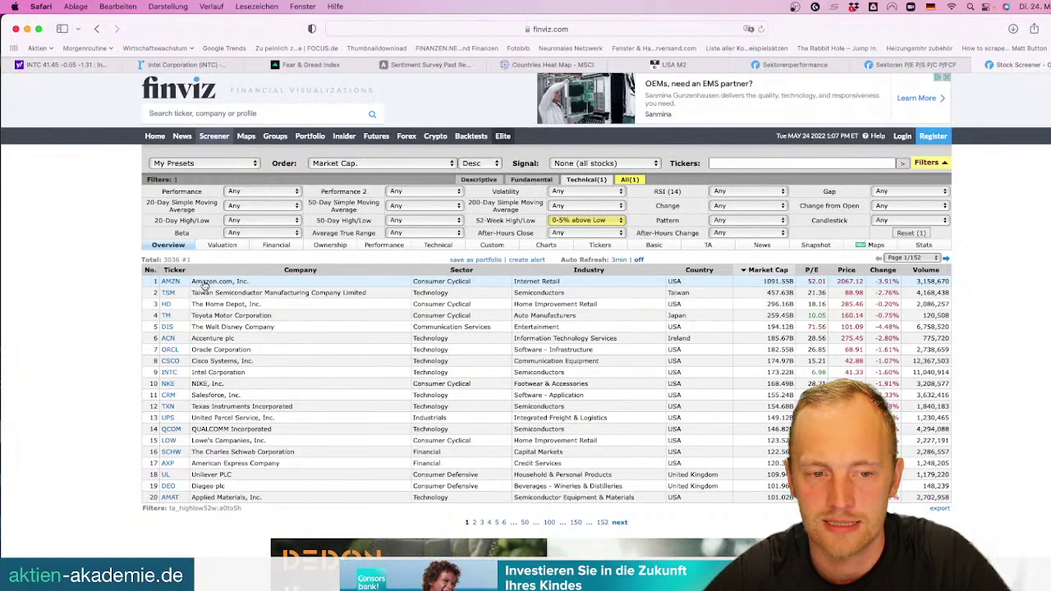
Open a new Safari tab and place it after the Intel Corporation tab
left_click(91, 66)
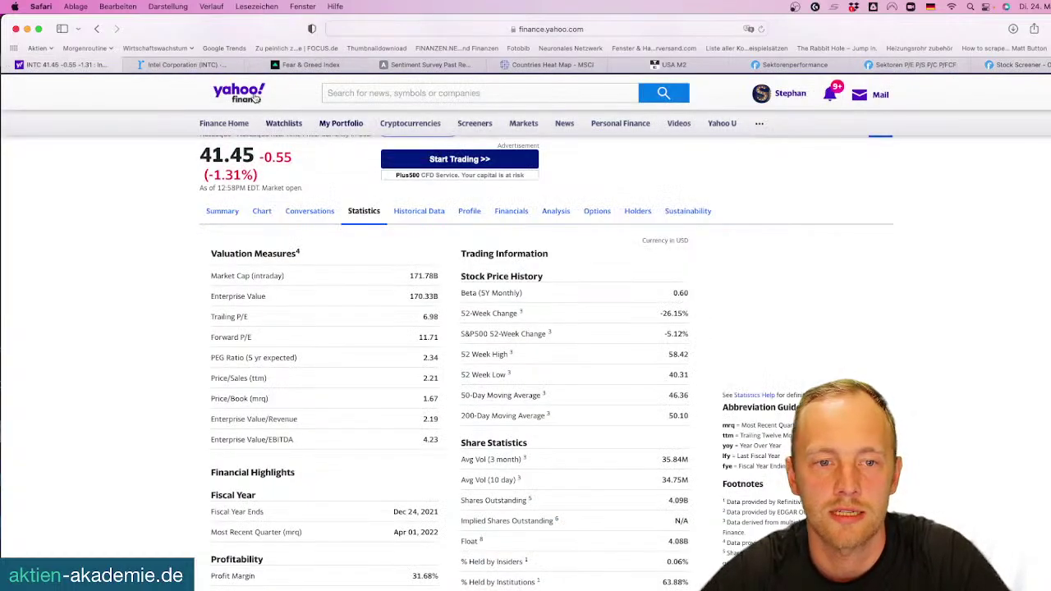
left_click(283, 123, "super")
left_click(164, 64)
left_click_drag(158, 70, 294, 70)
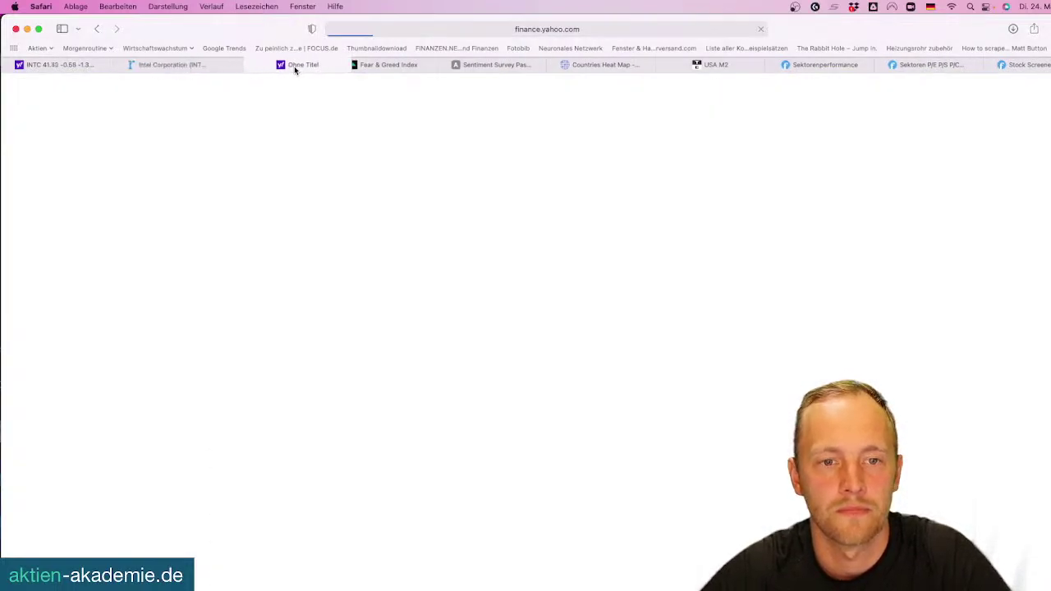
Search 'amazon', open the AMZN quote page, and set its summary chart to Max
left_click(386, 100)
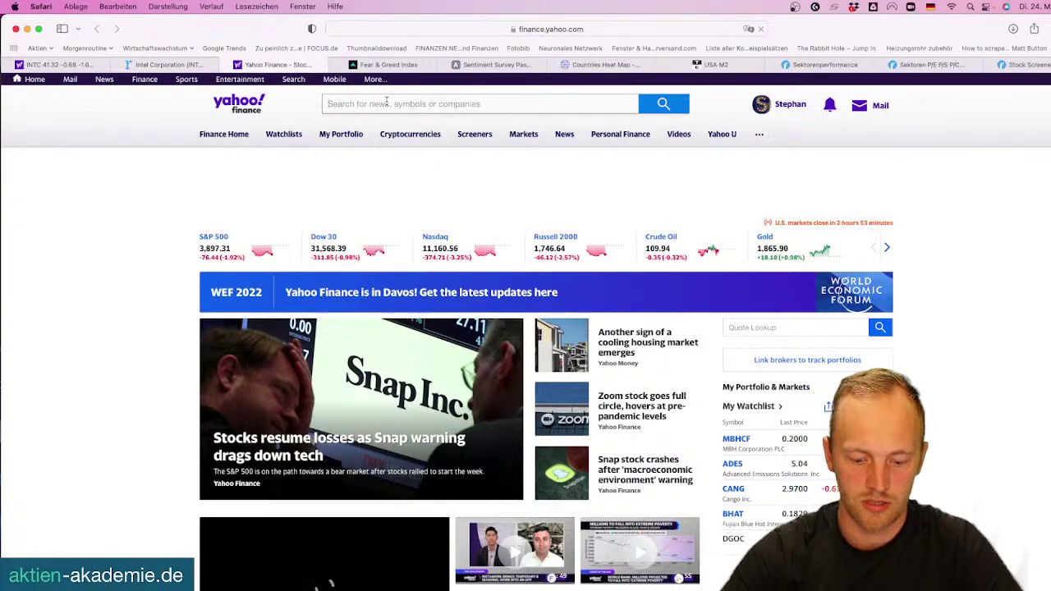
type("amazon")
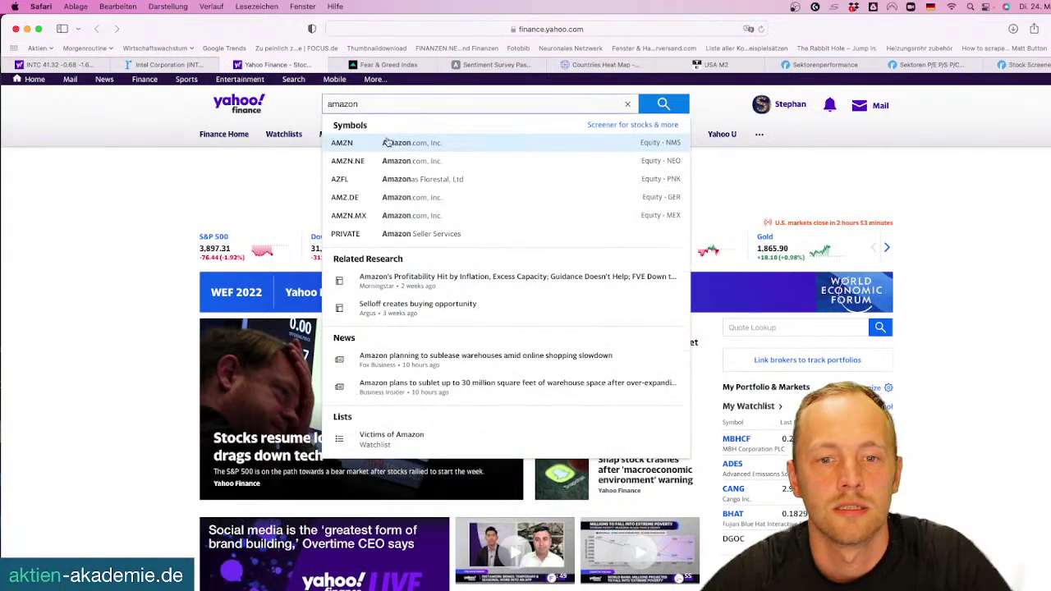
left_click(373, 144)
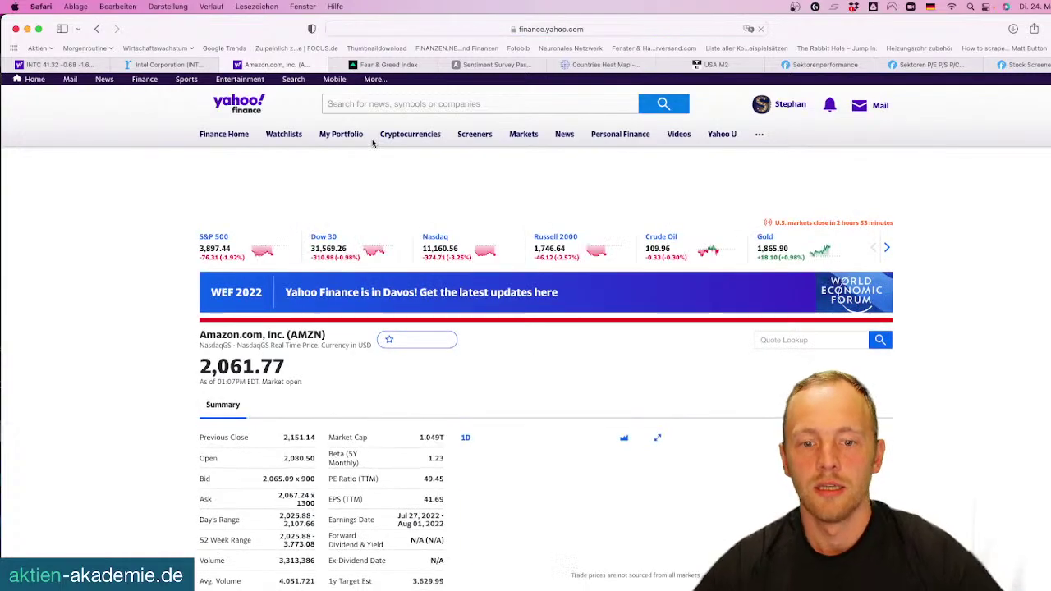
scroll(604, 298, "down", 3)
left_click(601, 325)
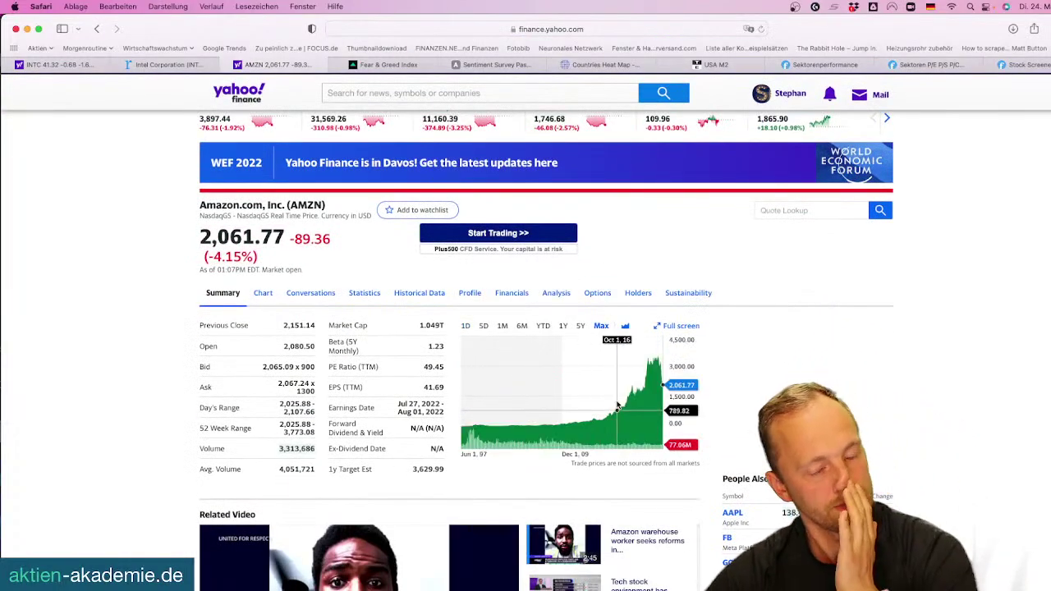
Open the full AMZN chart and frame Oct 2021–Apr 2022 with room on the right
left_click(572, 402)
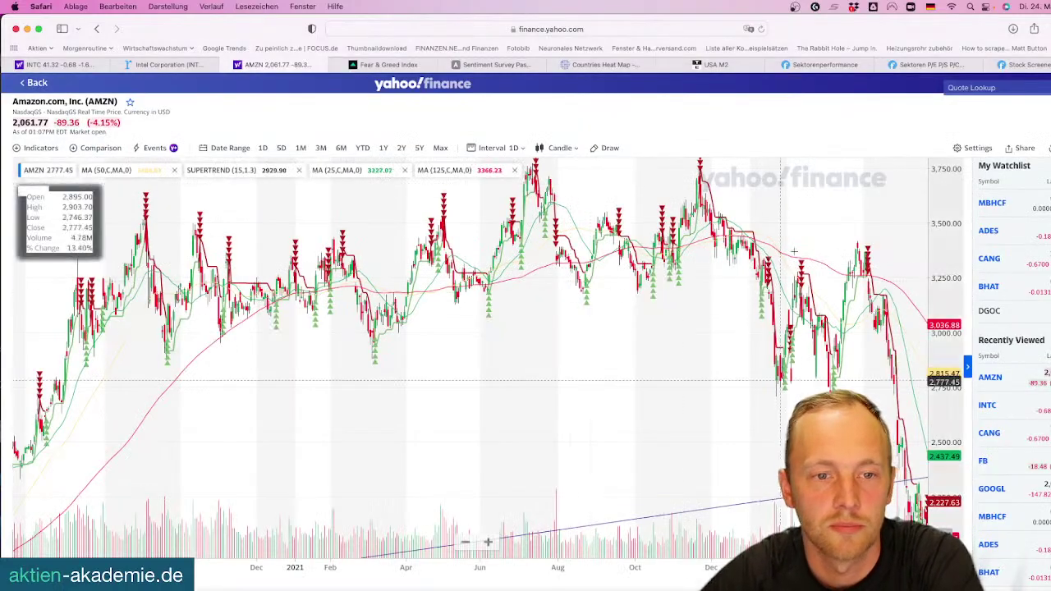
scroll(809, 337, "down", 10)
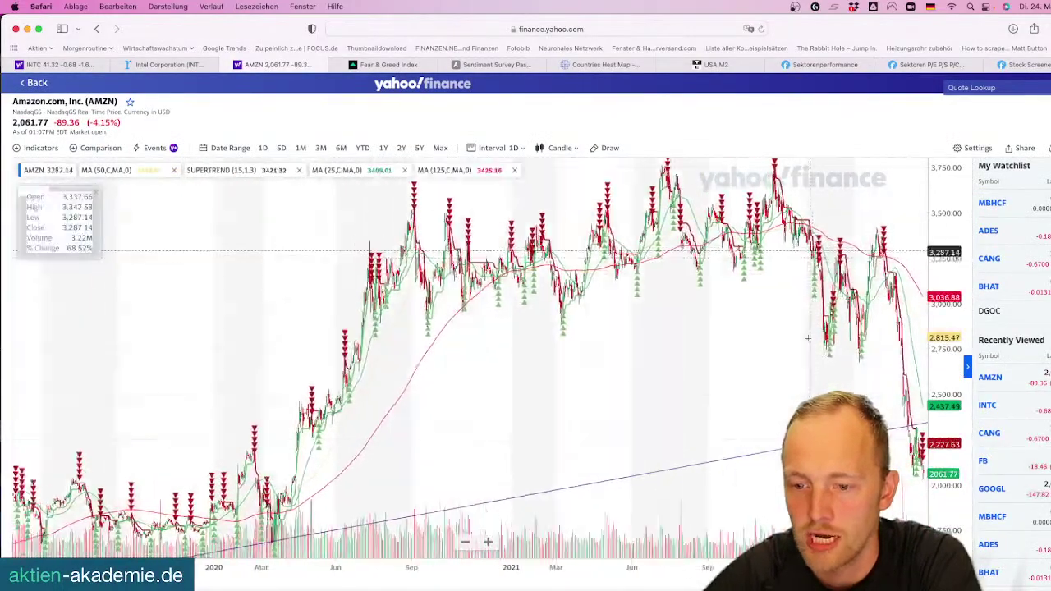
left_click_drag(747, 402, 808, 299)
scroll(808, 299, "right", 10)
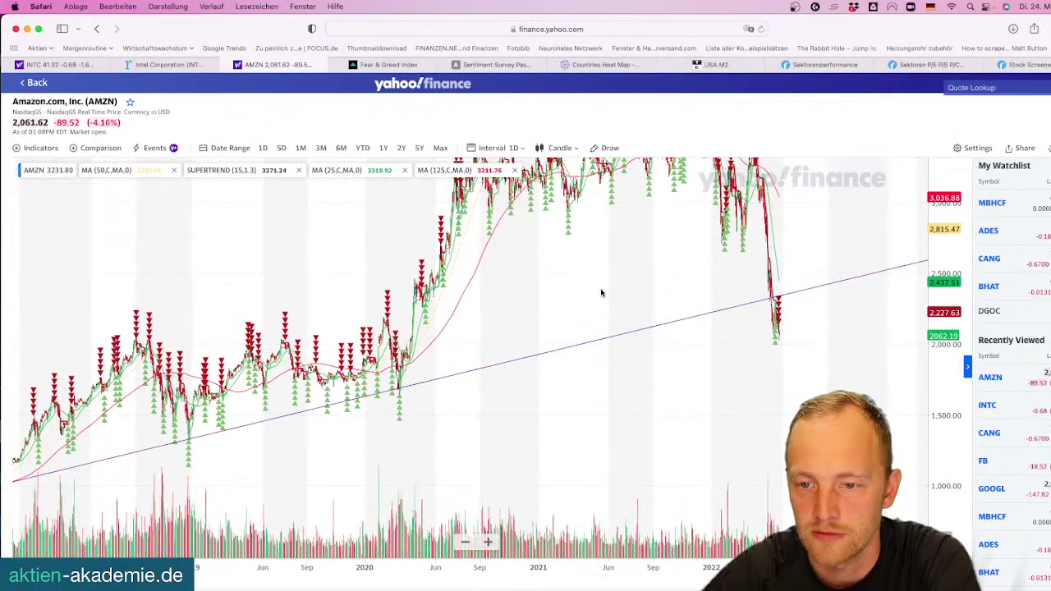
scroll(601, 291, "right", 5)
scroll(488, 266, "up", 8)
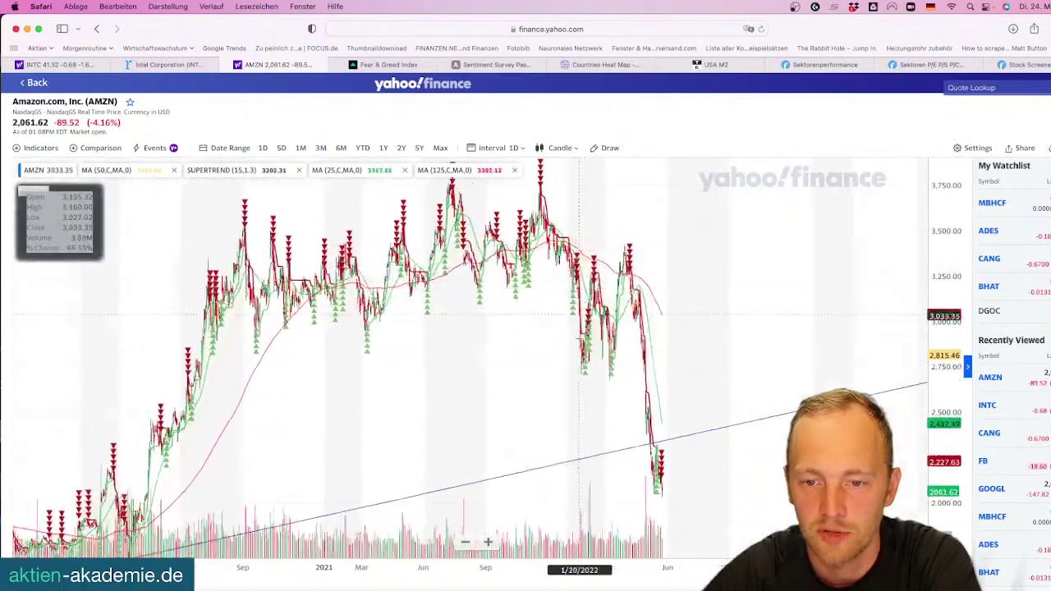
scroll(561, 288, "up", 5)
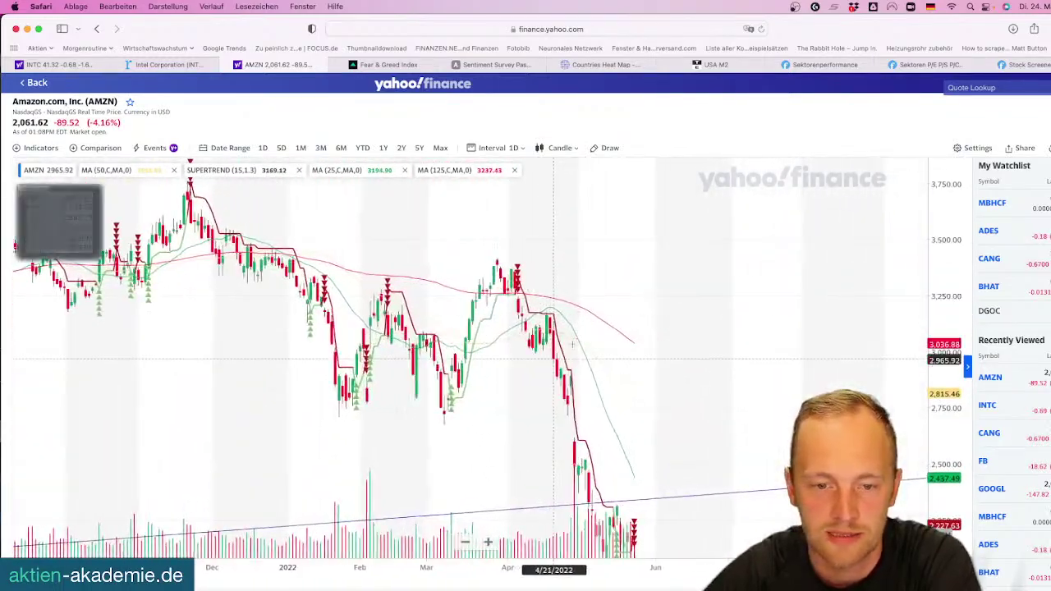
scroll(664, 353, "left", 5)
scroll(521, 321, "right", 8)
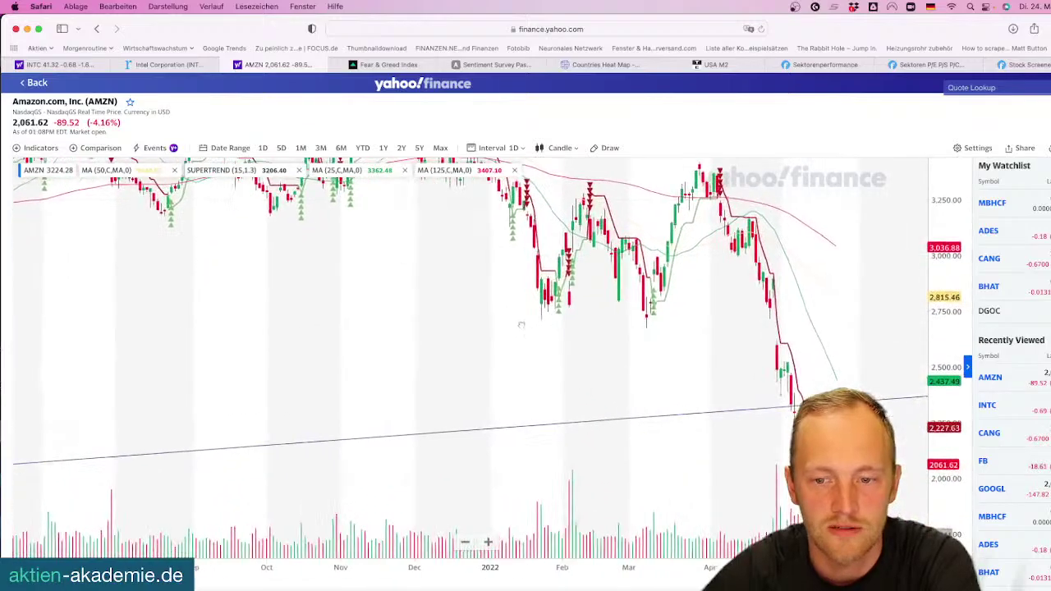
left_click_drag(443, 374, 501, 385)
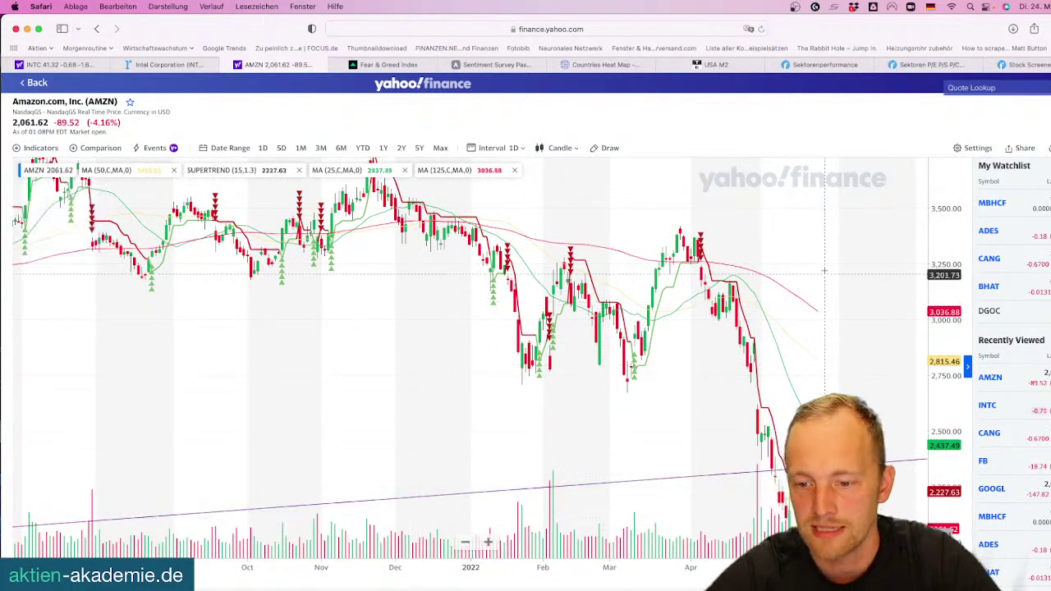
left_click_drag(815, 402, 745, 353)
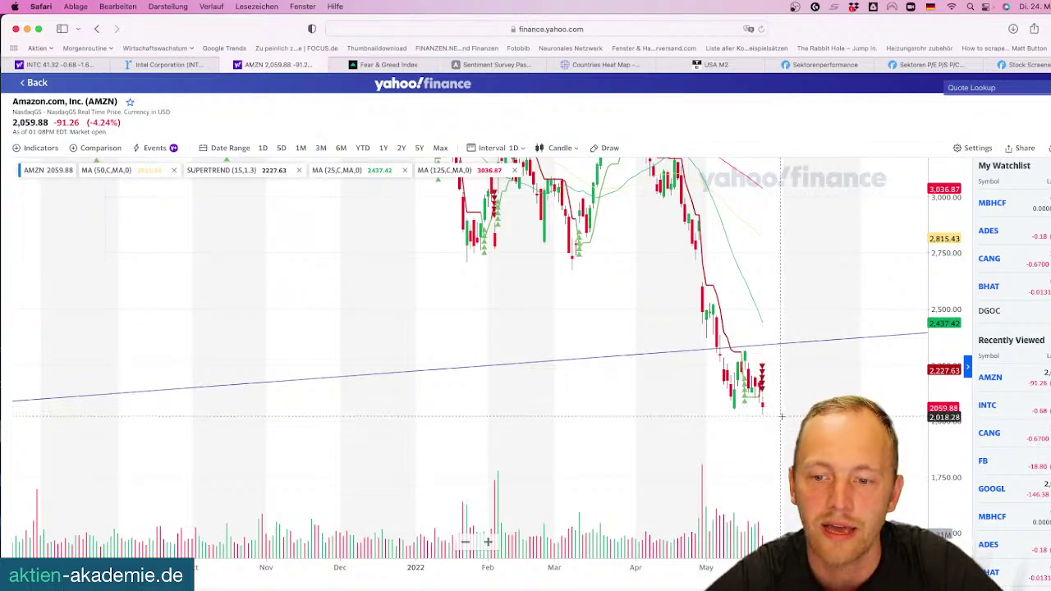
Zoom the AMZN chart and move the trendline lower toward the earlier lows
scroll(760, 398, "up", 2)
scroll(761, 411, "up", 4)
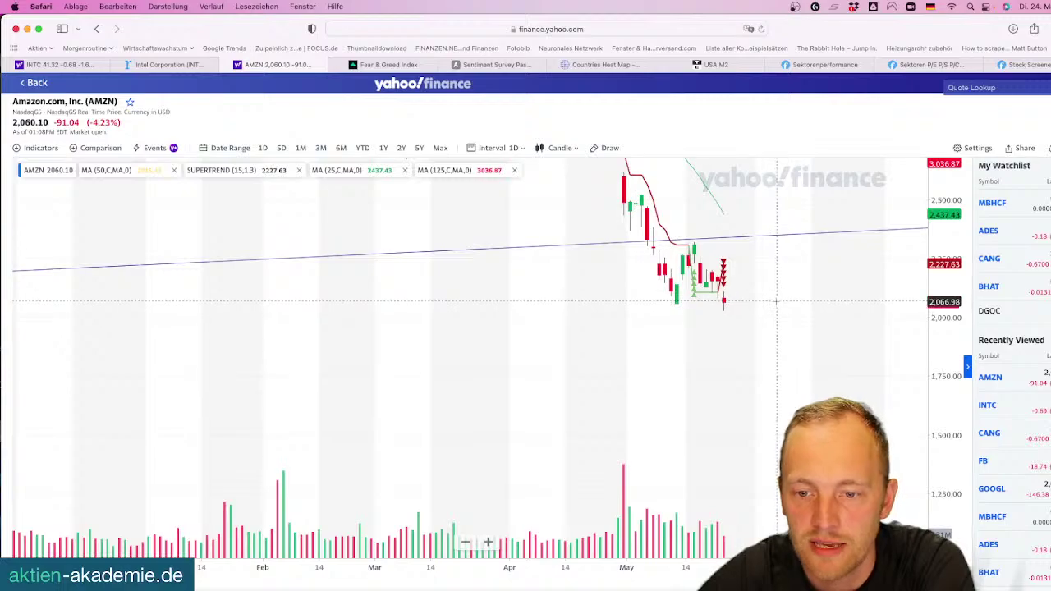
scroll(775, 304, "down", 10)
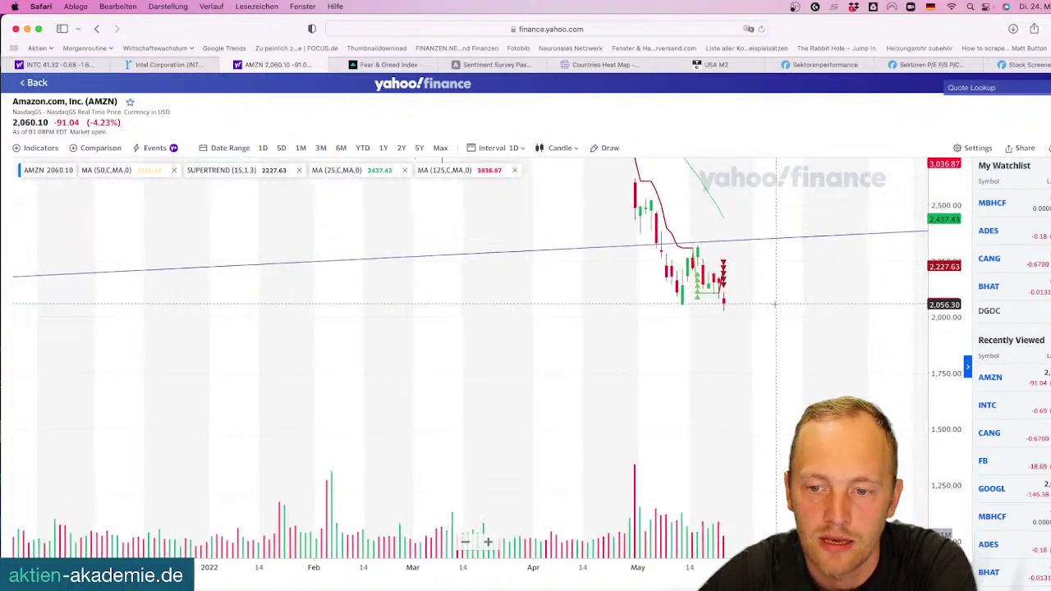
scroll(776, 304, "down", 5)
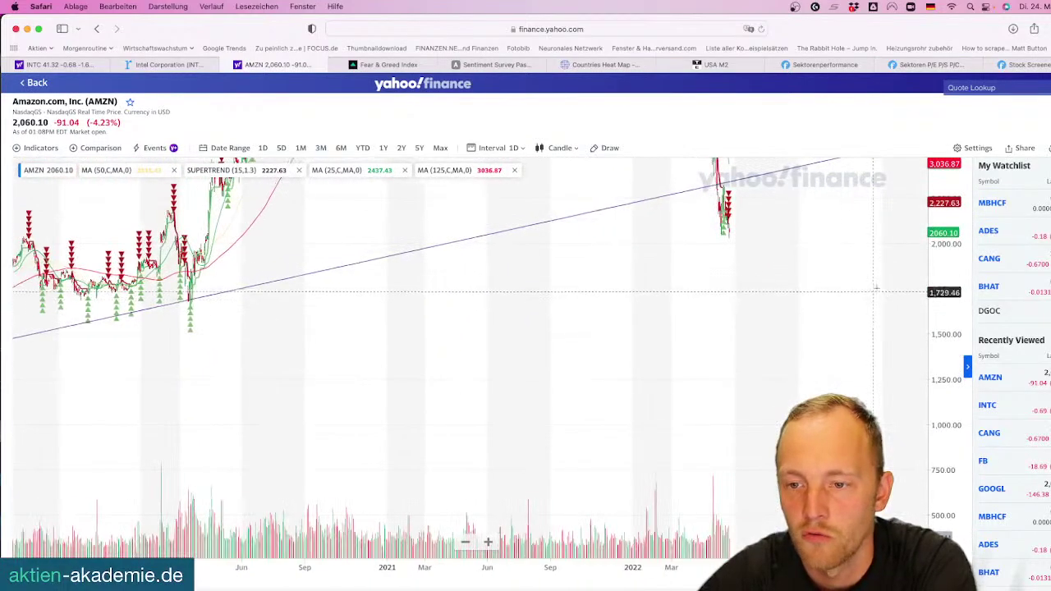
scroll(908, 340, "up", 2)
scroll(908, 340, "up", 3)
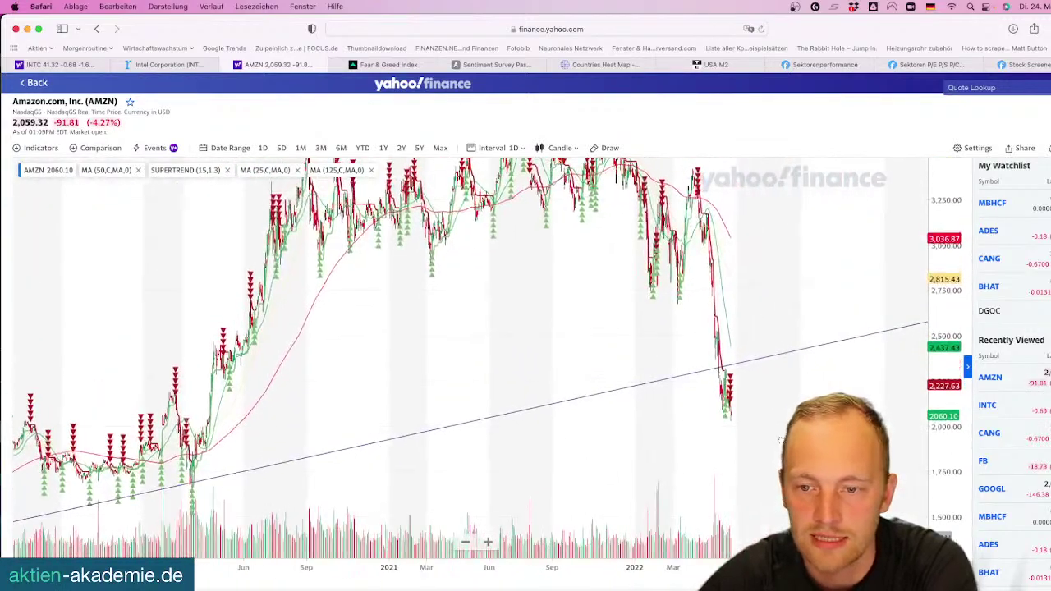
left_click_drag(787, 264, 687, 315)
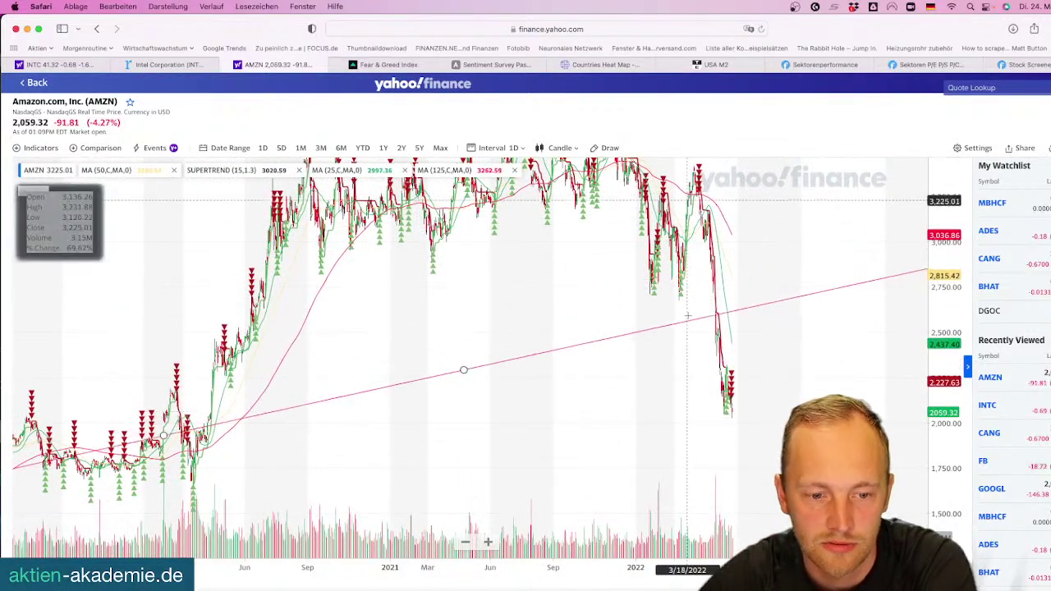
Open the Abnormal Returns article in a new tab and return to the Research links article
key("super+t")
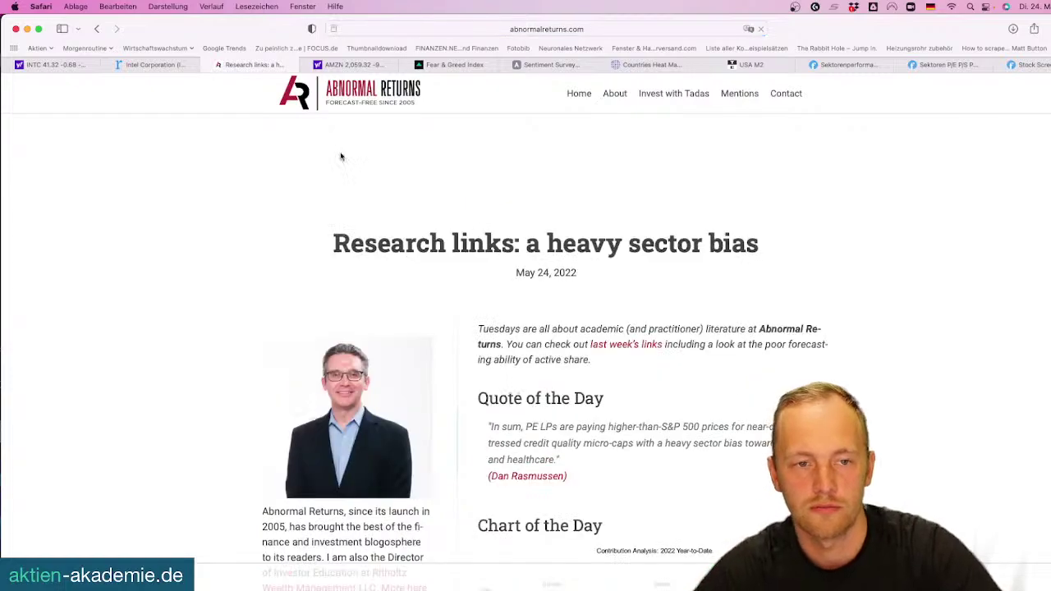
left_click(96, 30)
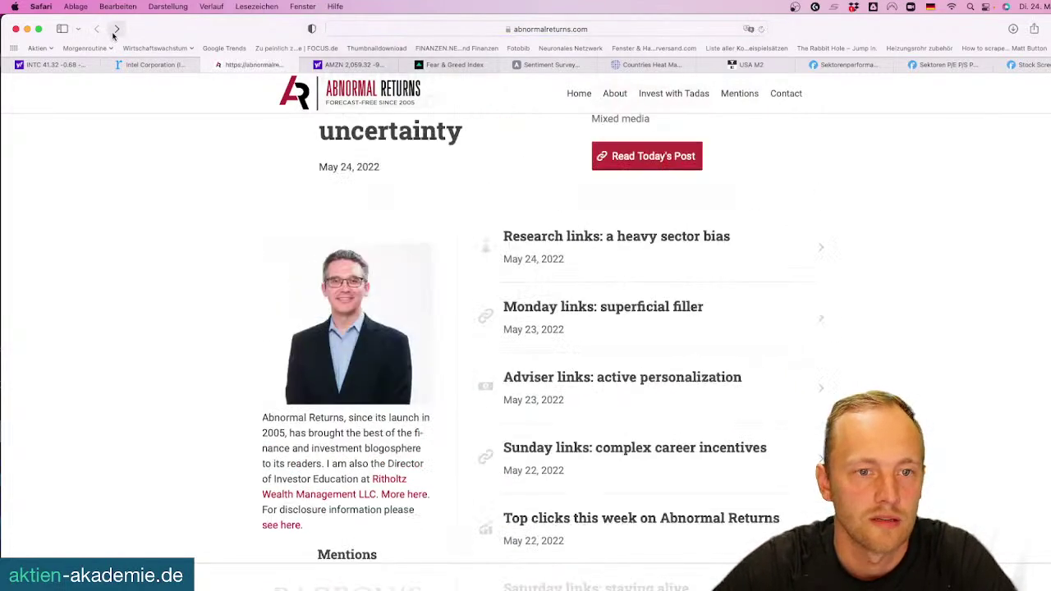
left_click(116, 29)
Remove the Supertrend indicator from the AMZN chart and redraw the trendline's slope
left_click(351, 64)
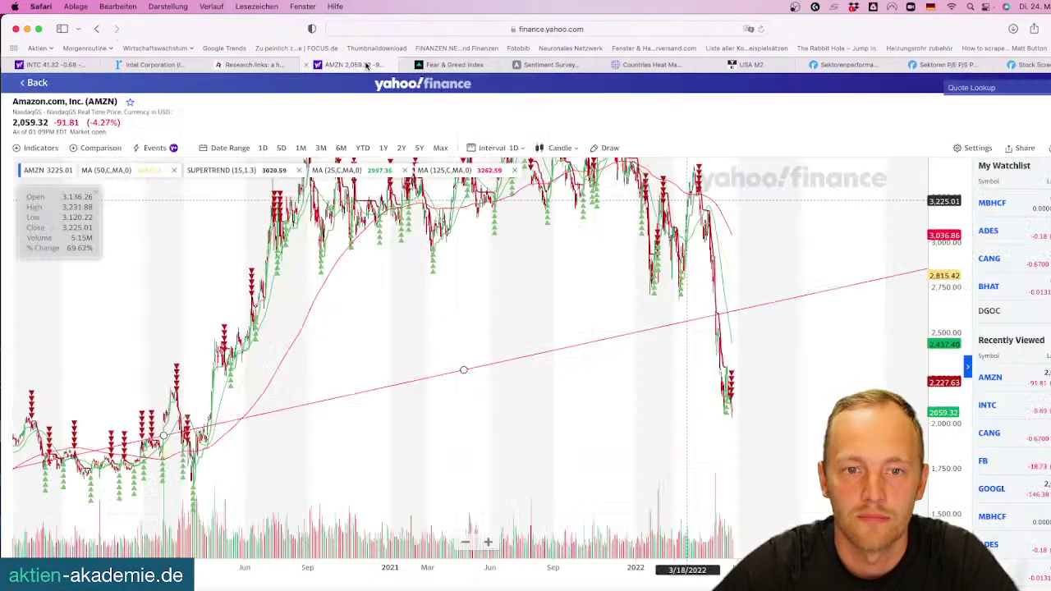
scroll(383, 536, "left", 5)
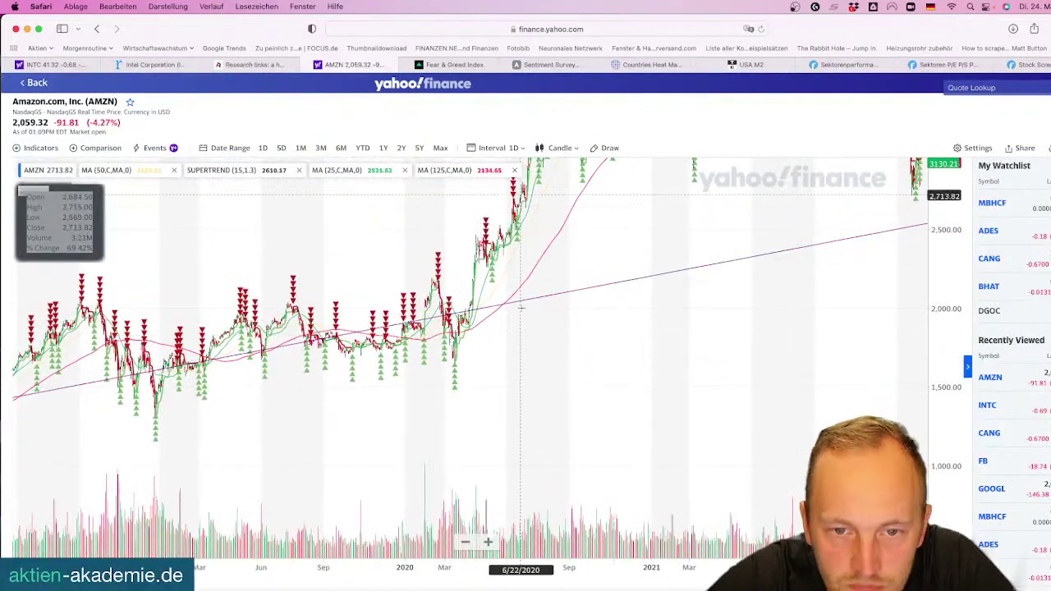
left_click(298, 170)
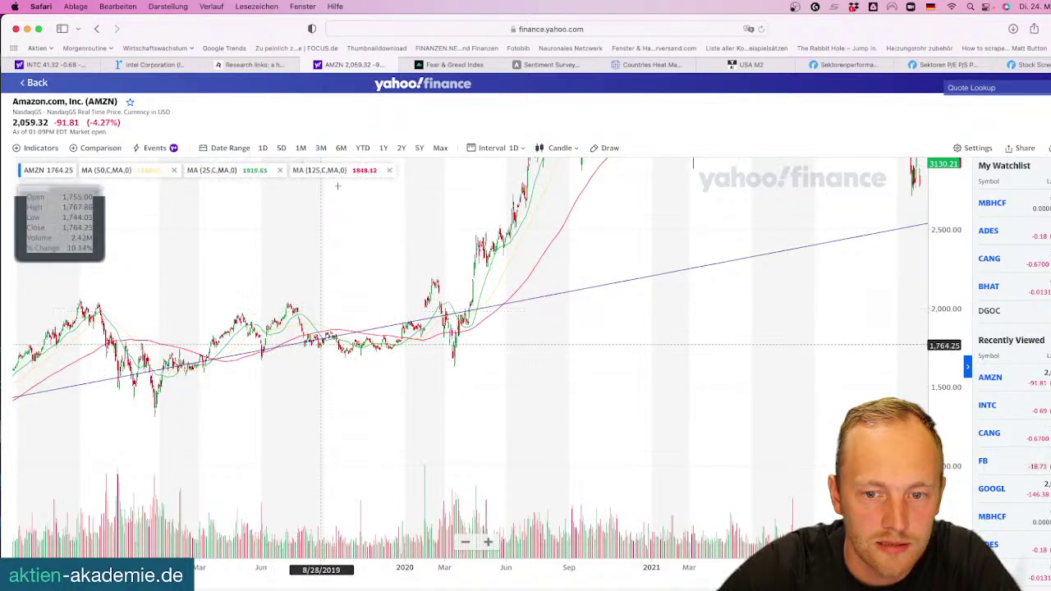
left_click_drag(565, 293, 566, 343)
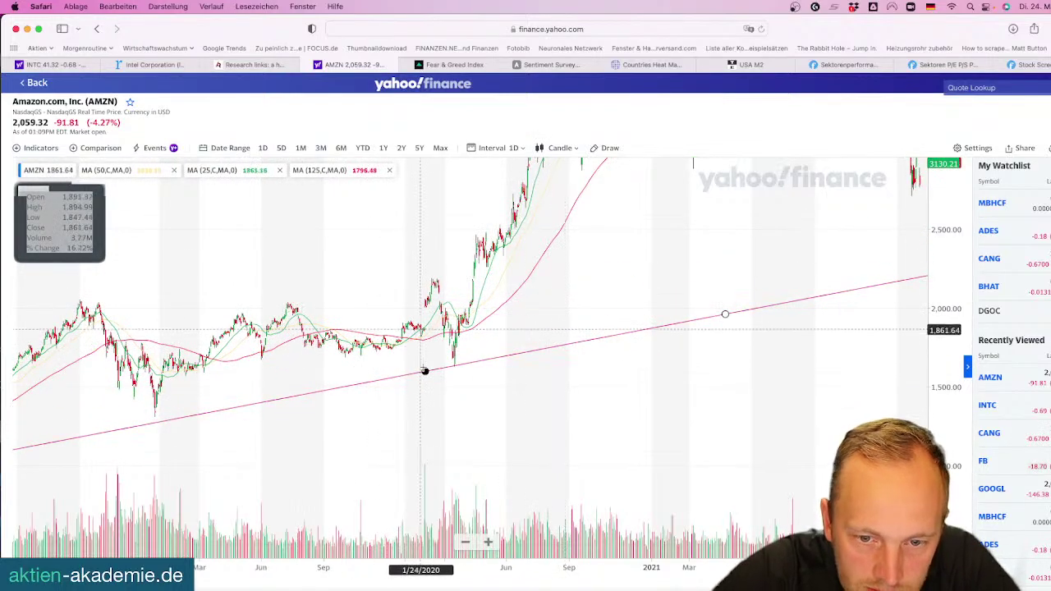
left_click_drag(724, 314, 156, 415)
left_click_drag(765, 392, 390, 354)
Lower the trendline's left end and zoom the chart onto the 2022 price drop
scroll(620, 313, "up", 5)
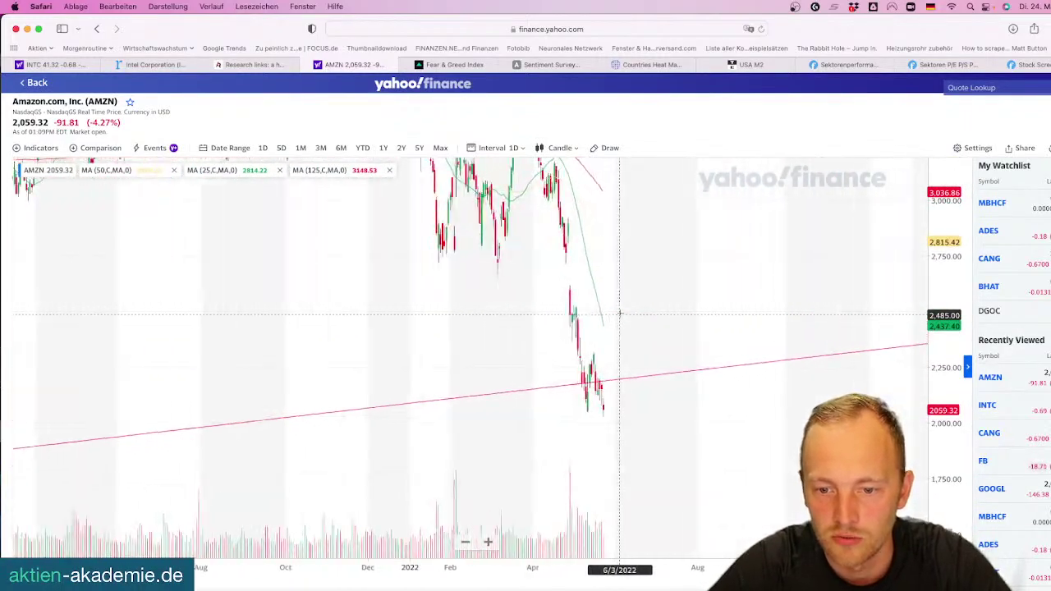
scroll(620, 313, "up", 4)
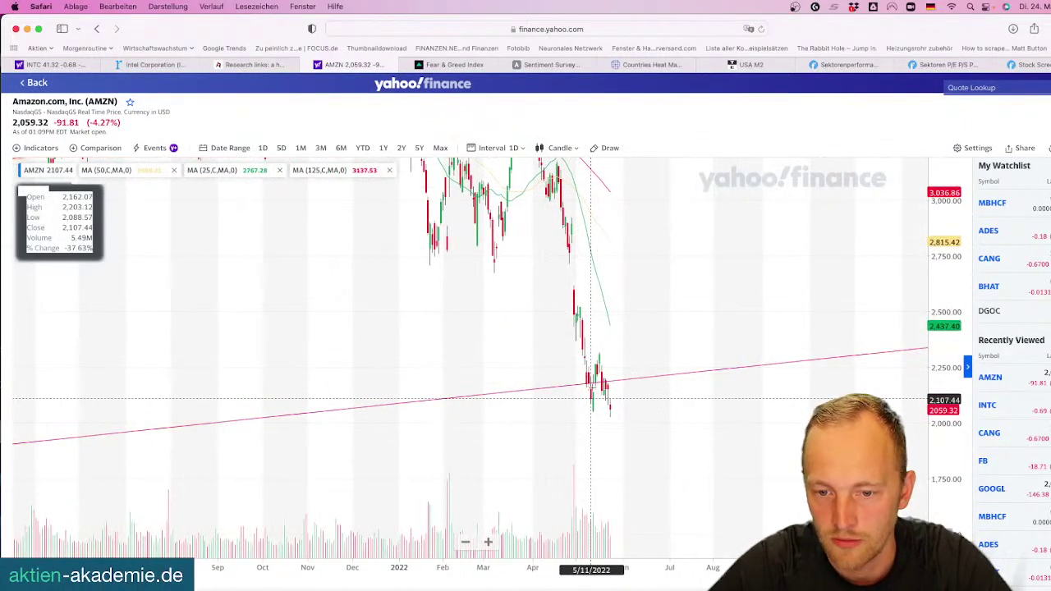
scroll(591, 400, "down", 10)
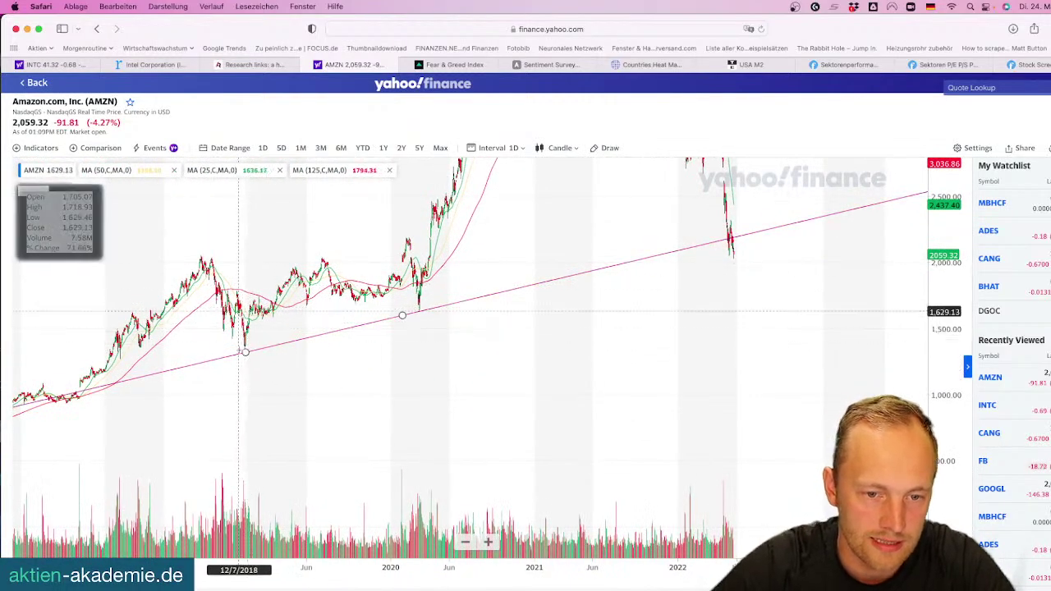
left_click_drag(246, 350, 63, 400)
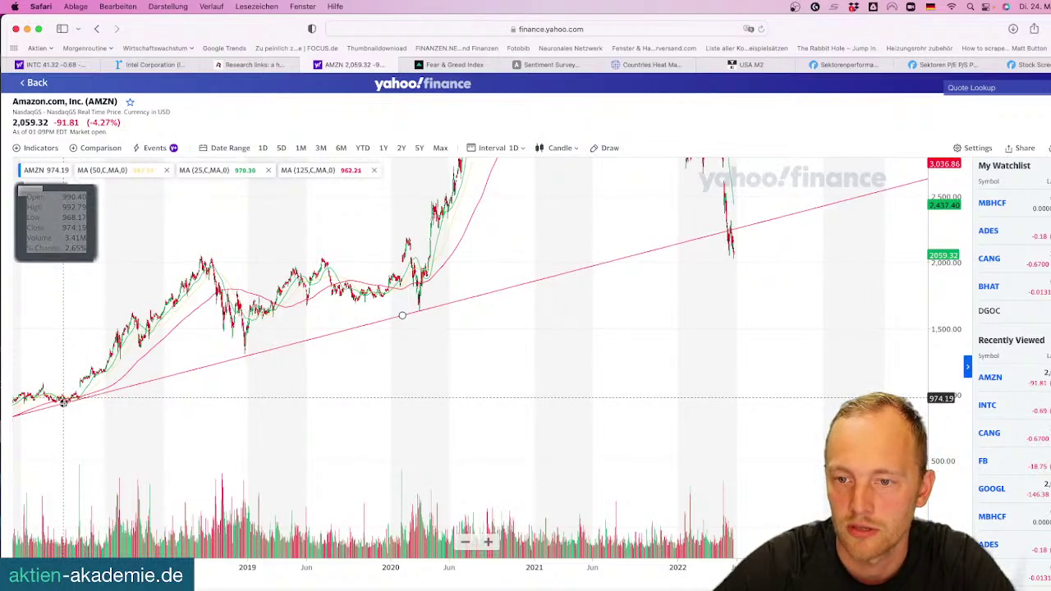
left_click_drag(122, 437, 506, 361)
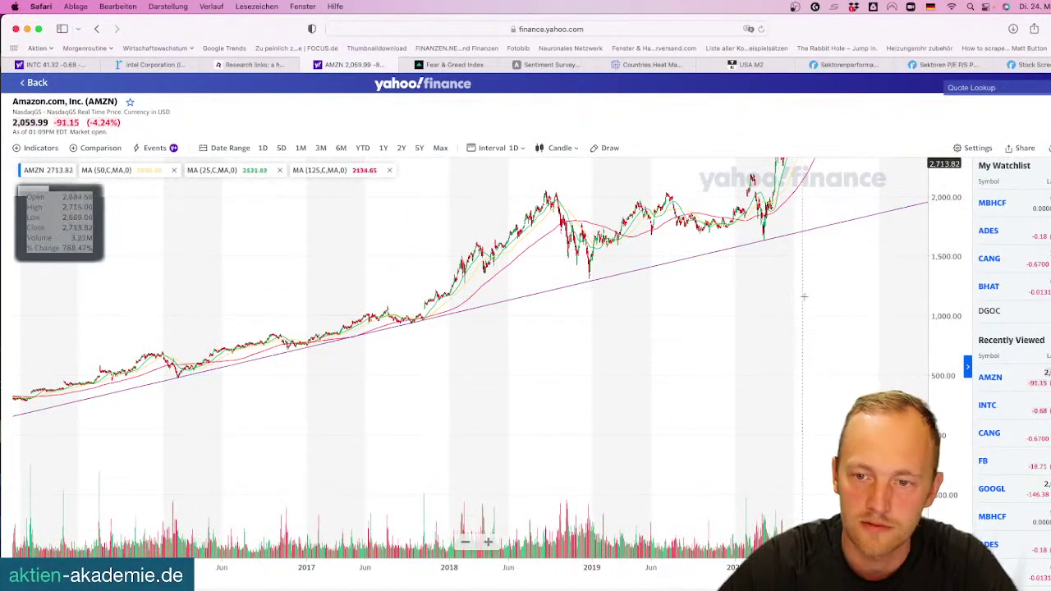
left_click_drag(804, 296, 448, 373)
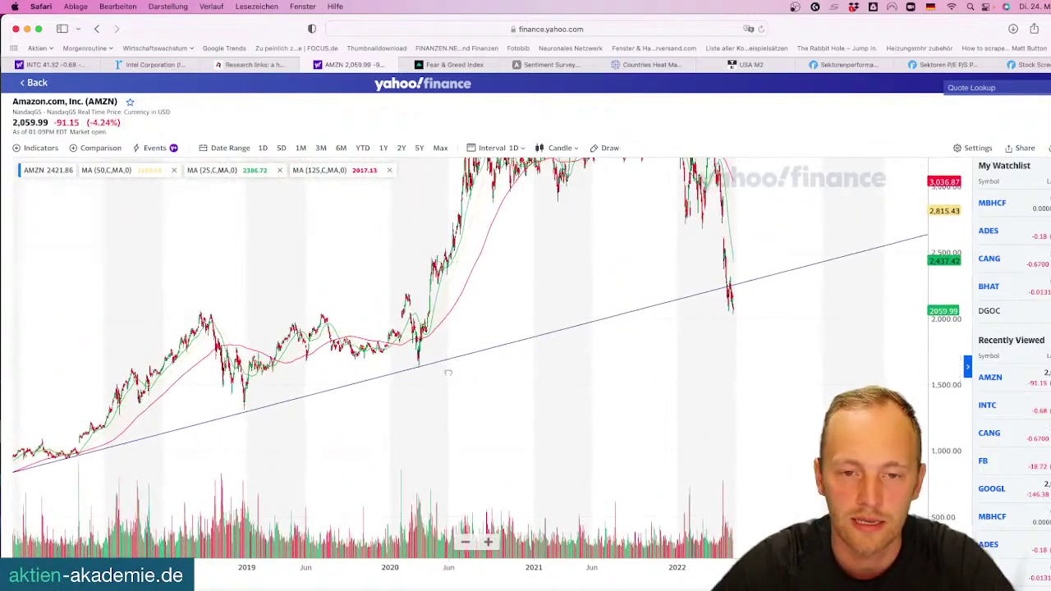
left_click_drag(567, 355, 528, 359)
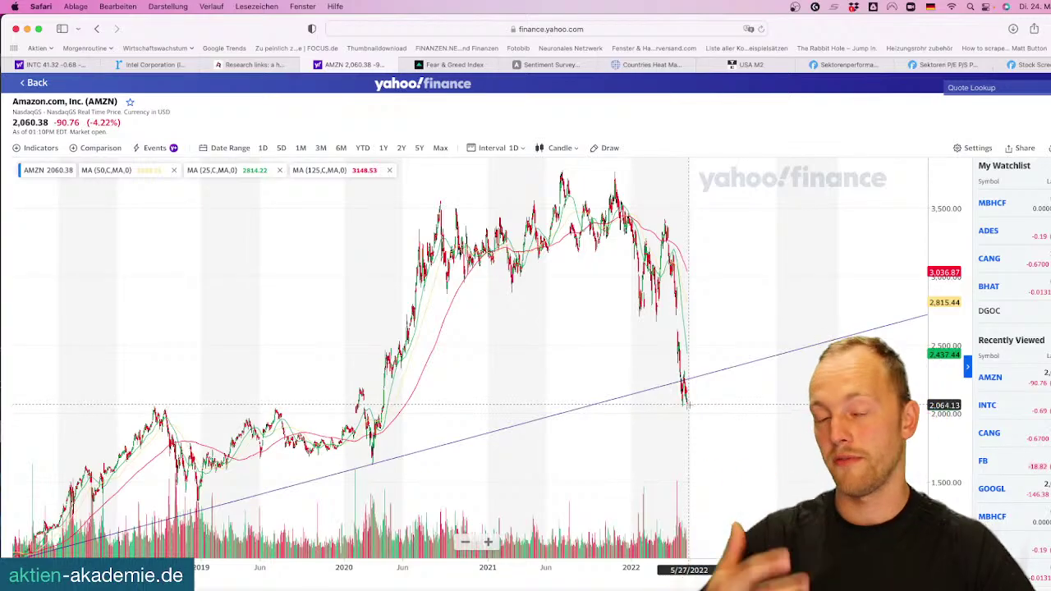
scroll(689, 404, "up", 10)
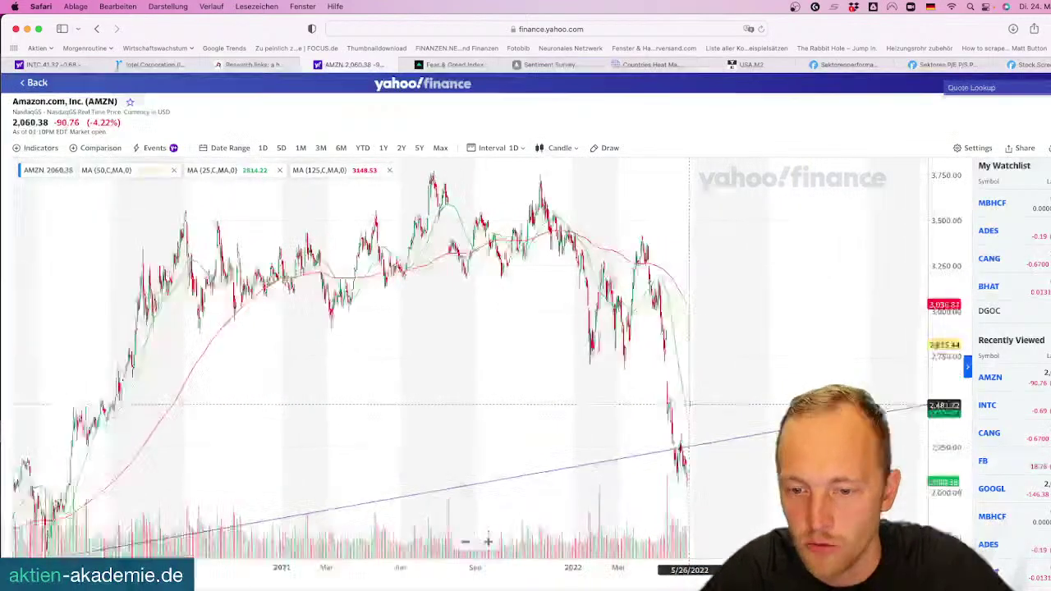
scroll(689, 404, "up", 6)
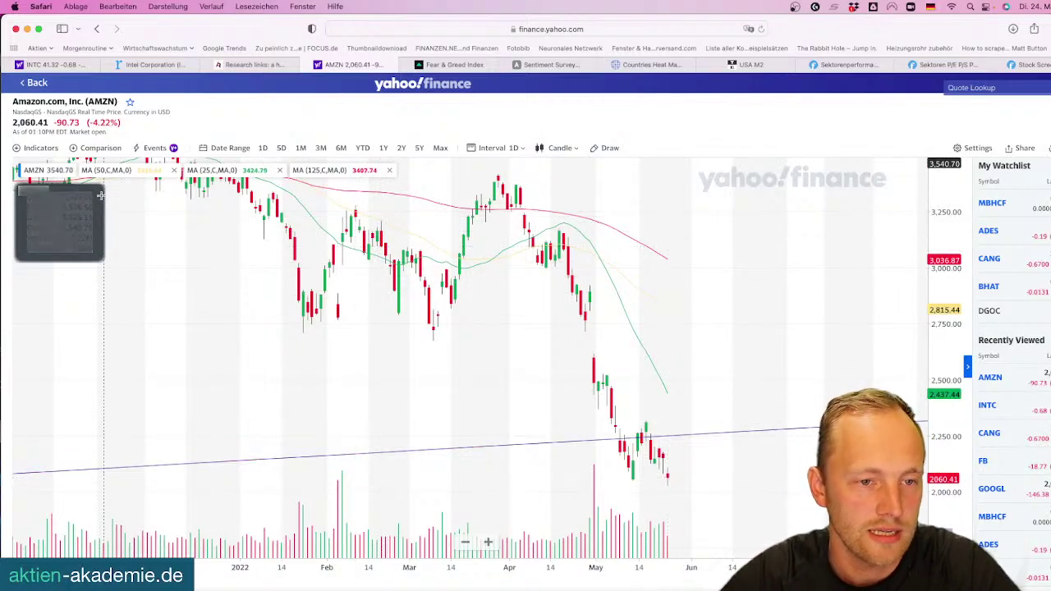
Search 'super' in Indicators and add Supertrend with period 15 and multiplier 1.3 to AMZN
left_click(40, 149)
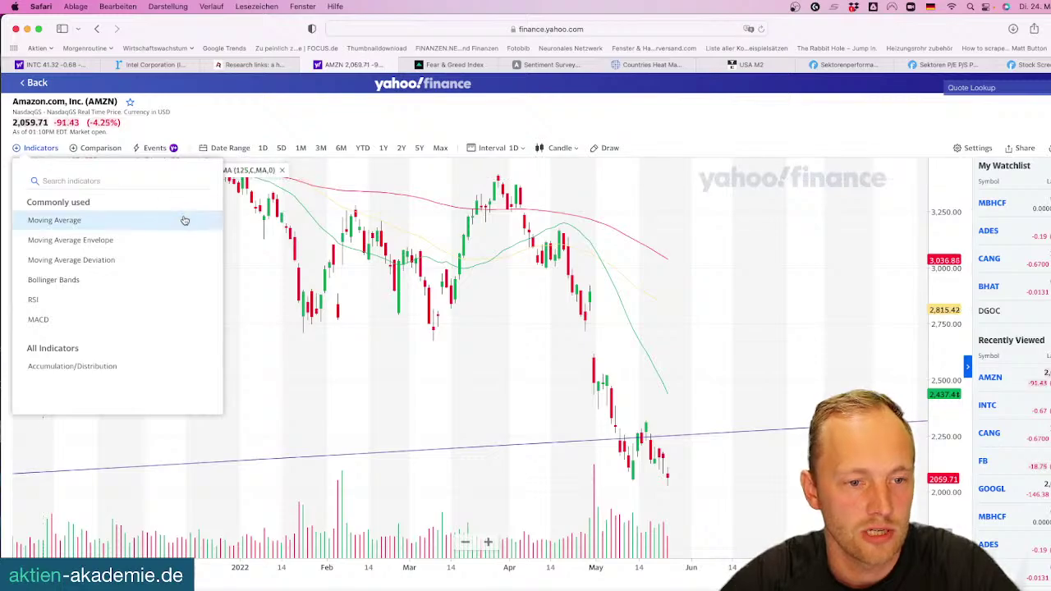
left_click(129, 219)
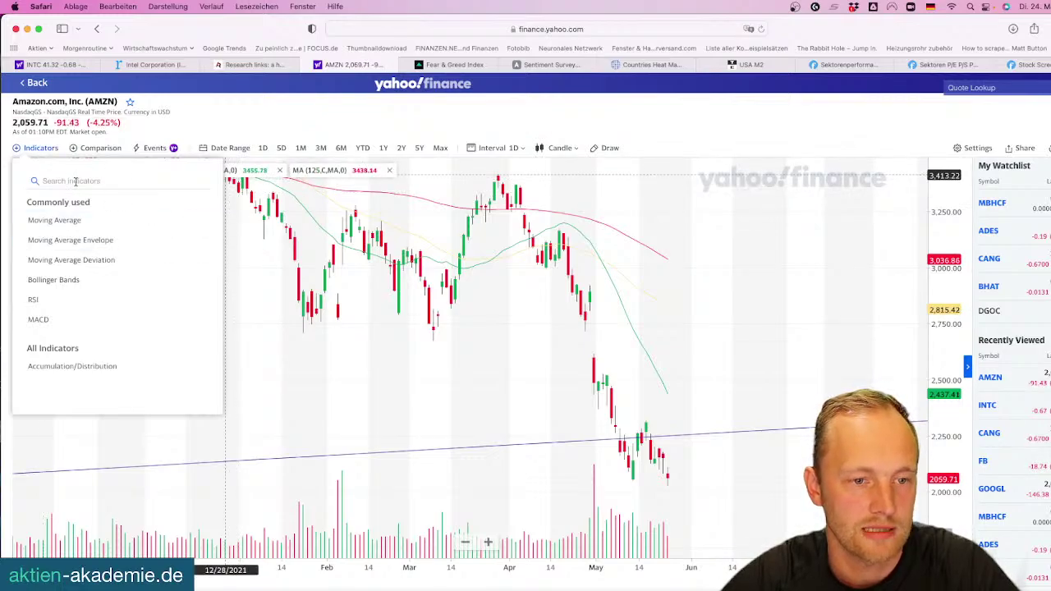
type("super")
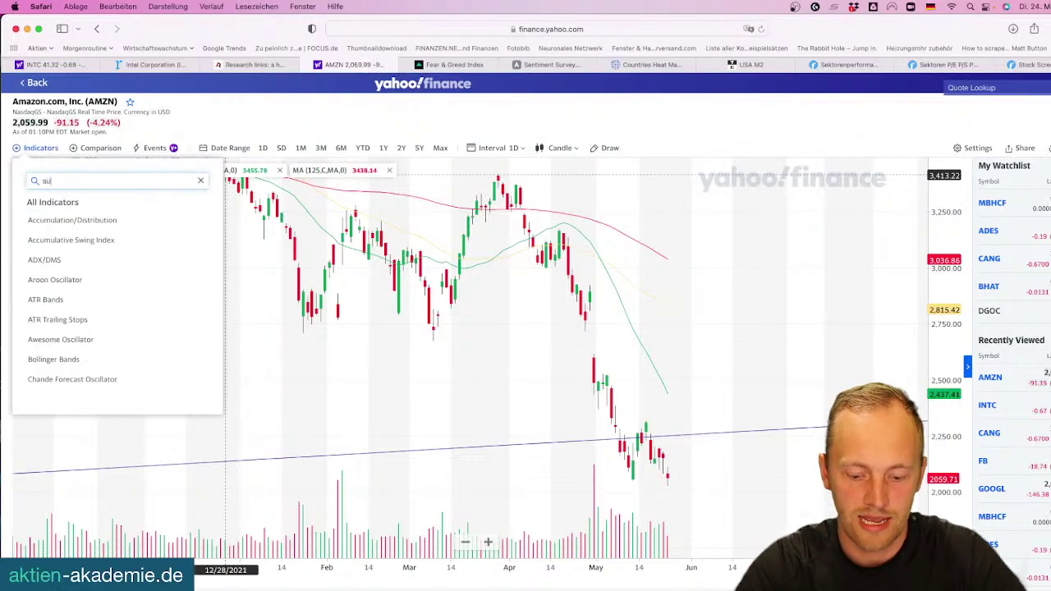
left_click(43, 222)
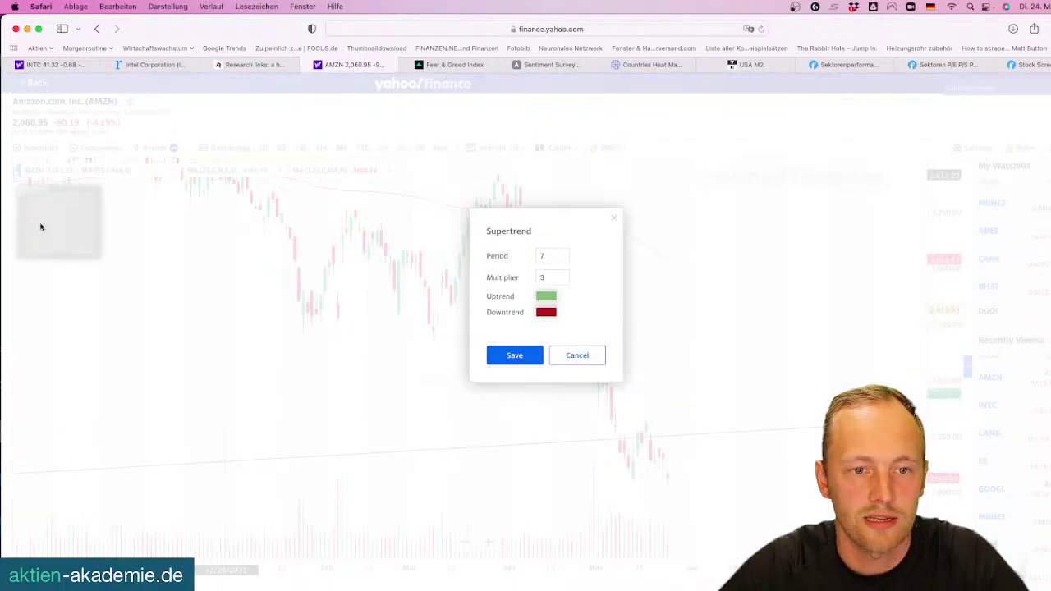
left_click(515, 355)
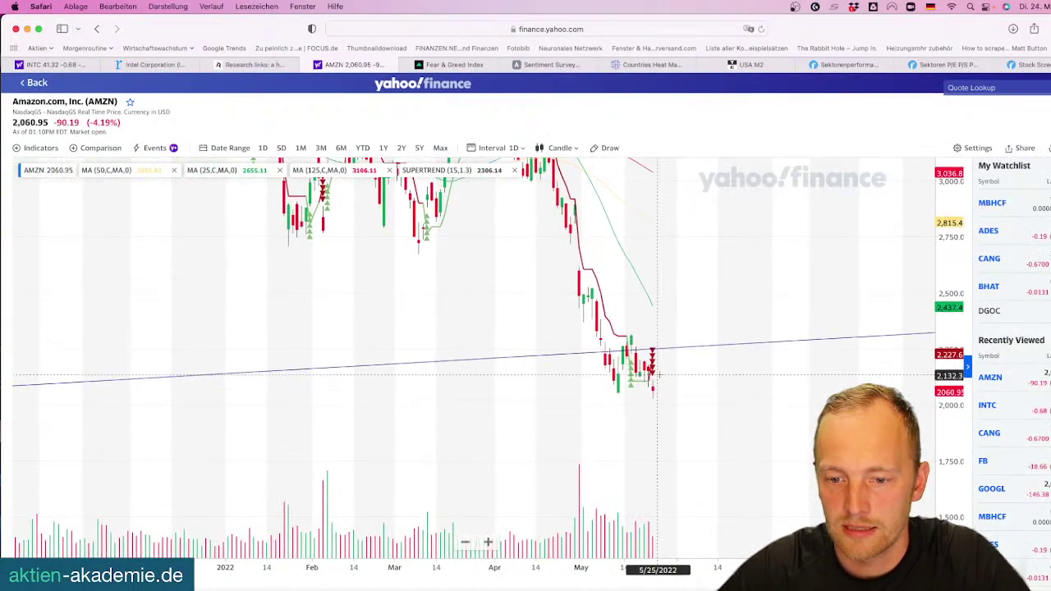
scroll(657, 373, "up", 5)
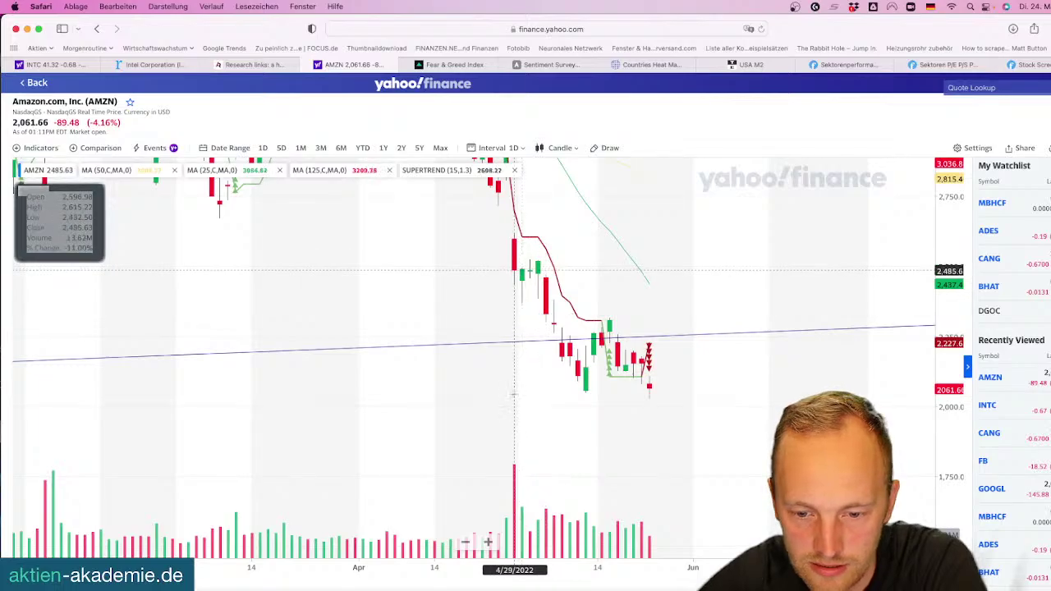
scroll(510, 394, "down", 2)
scroll(510, 394, "down", 5)
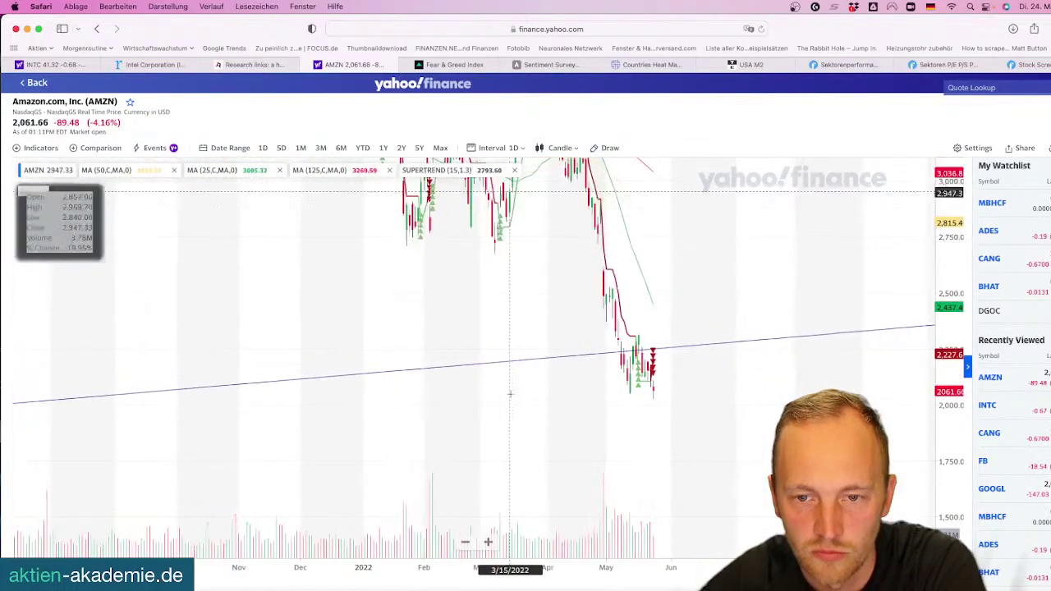
scroll(607, 418, "up", 5)
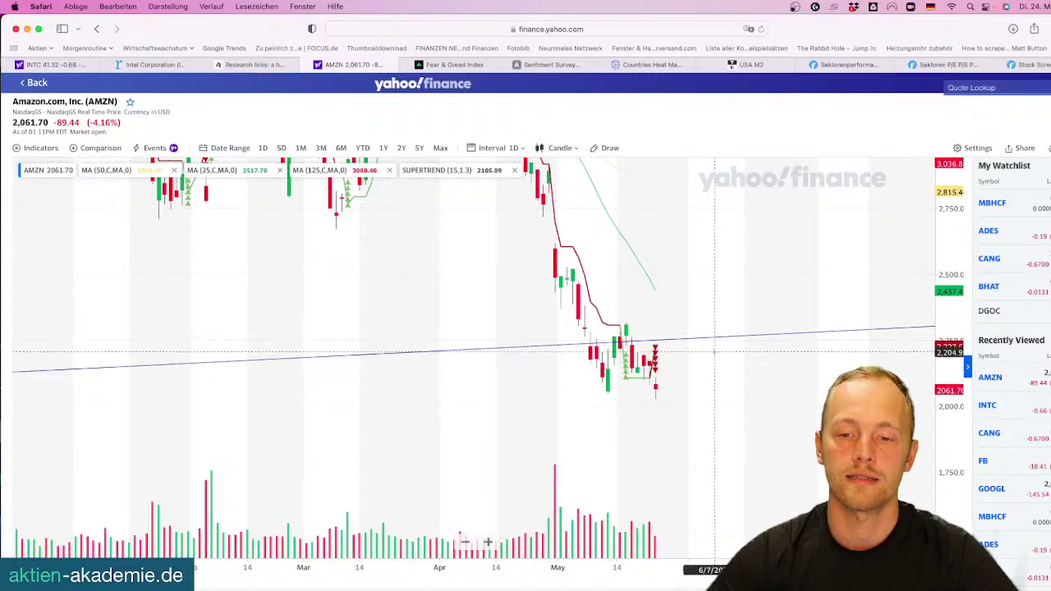
scroll(708, 352, "down", 5)
scroll(714, 351, "up", 5)
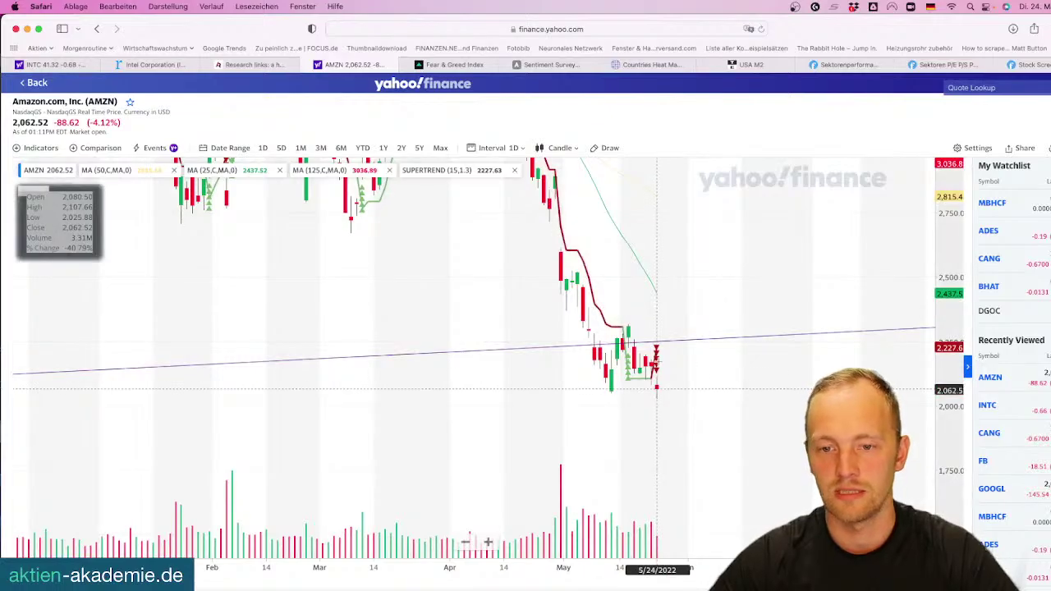
scroll(649, 378, "down", 5)
scroll(659, 393, "down", 5)
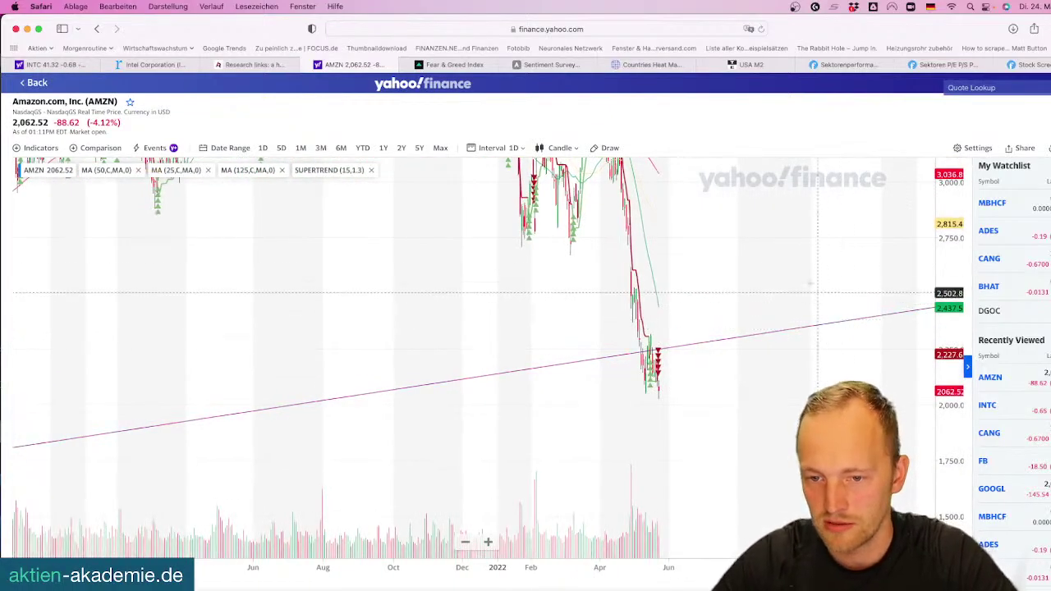
scroll(807, 382, "down", 5)
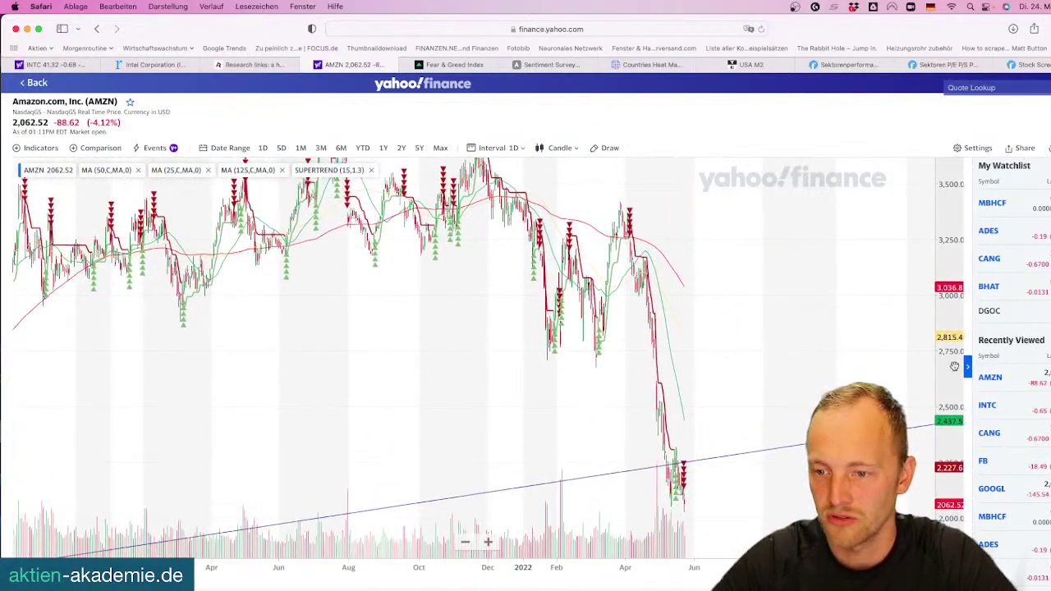
scroll(716, 347, "down", 5)
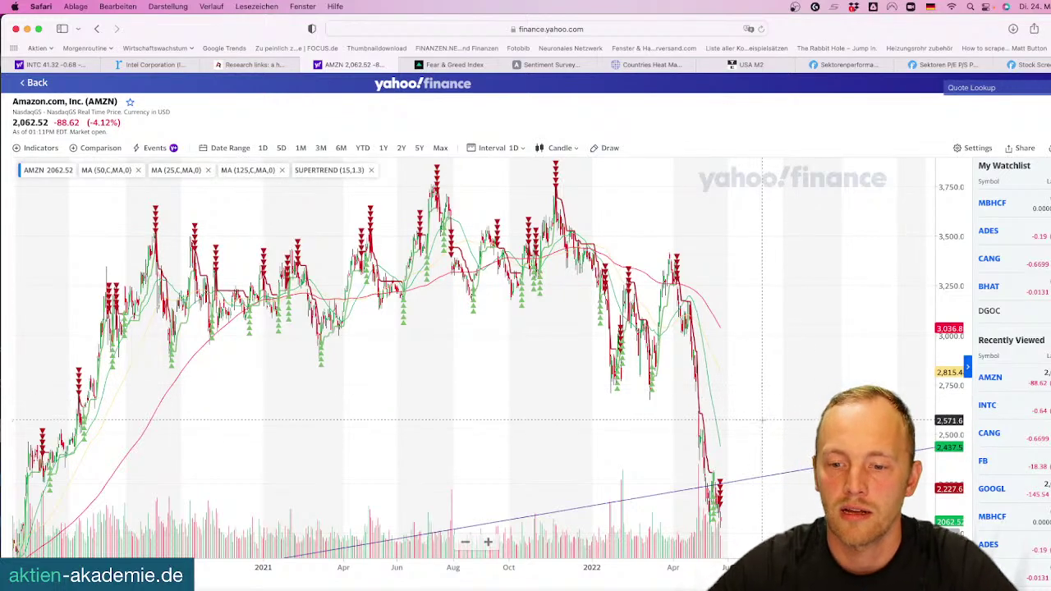
scroll(762, 421, "up", 5)
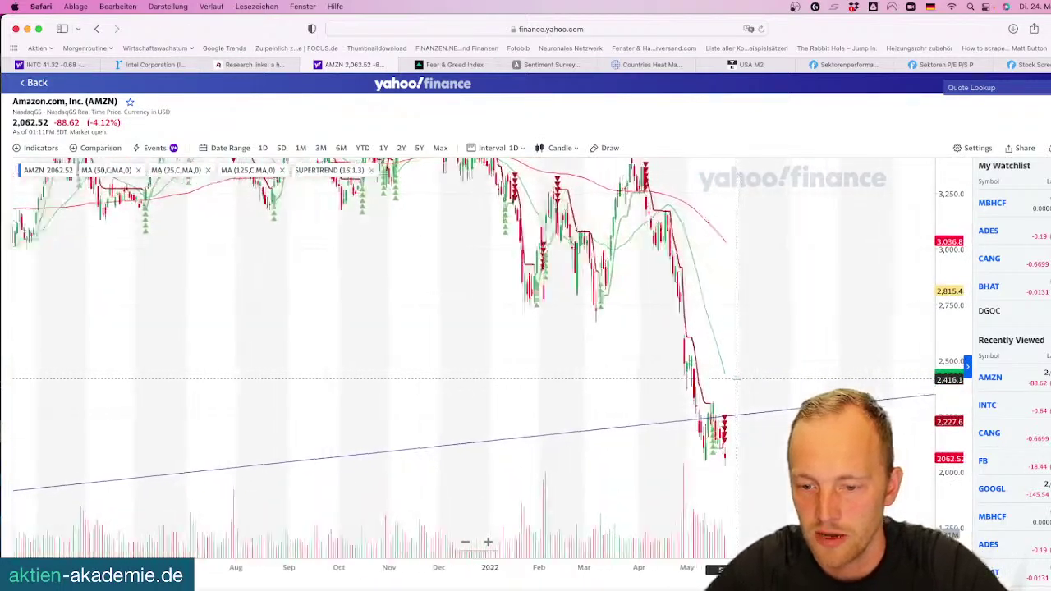
scroll(737, 380, "up", 5)
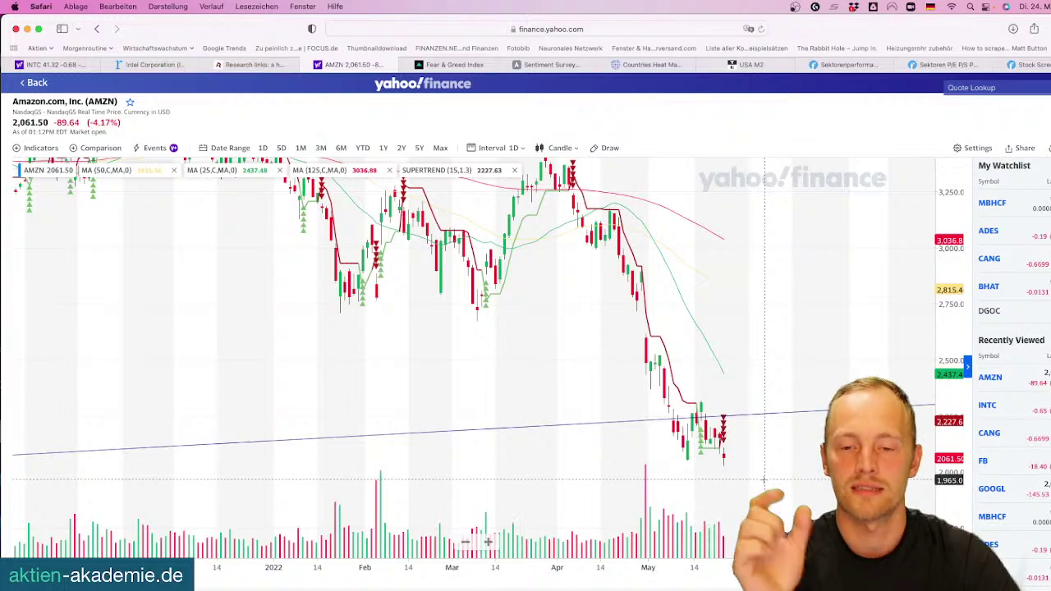
scroll(757, 392, "down", 5)
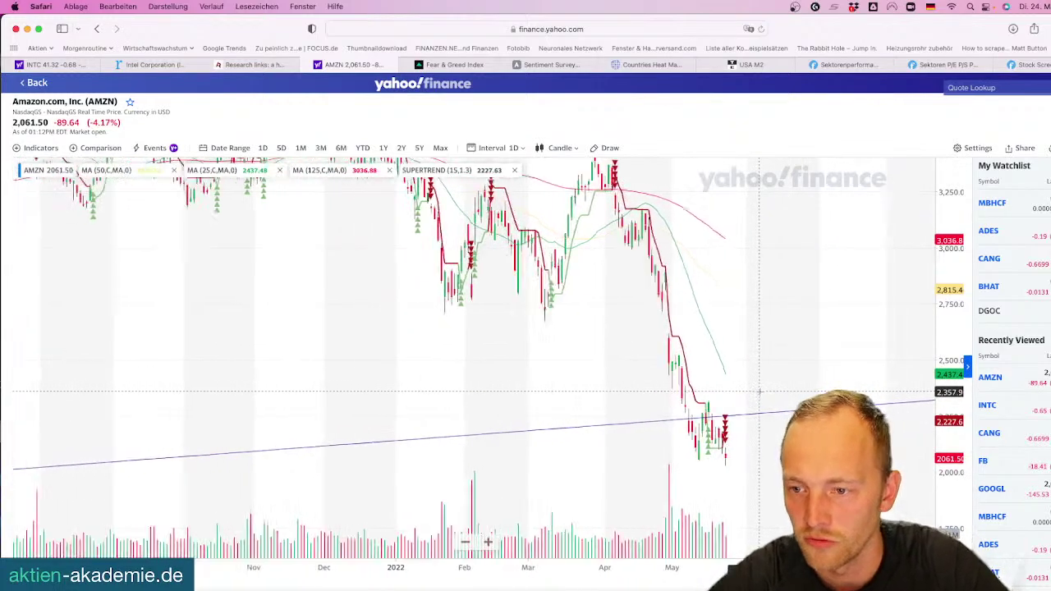
scroll(723, 369, "right", 3)
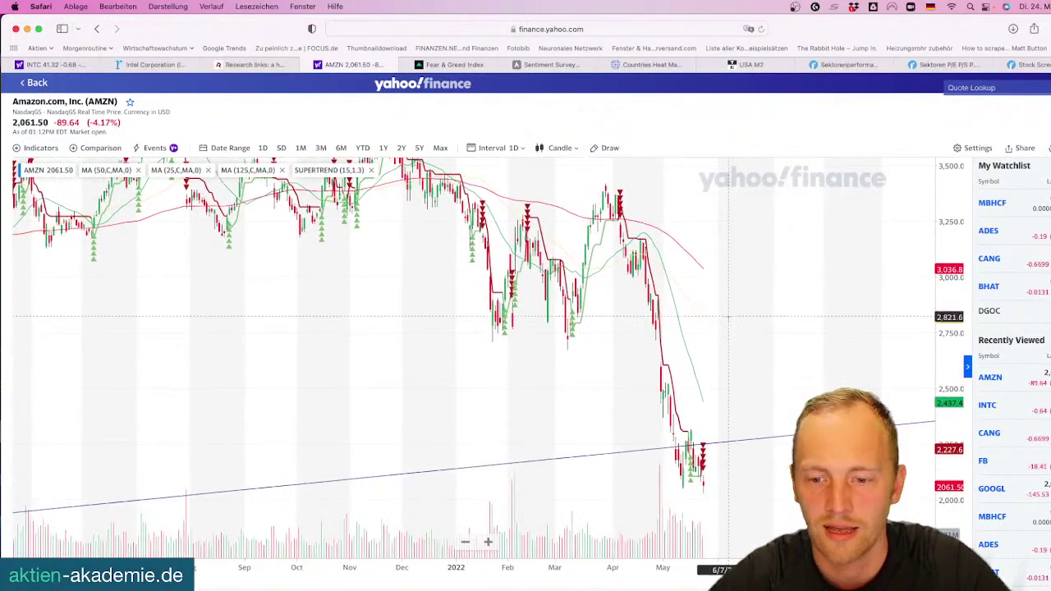
scroll(689, 360, "up", 5)
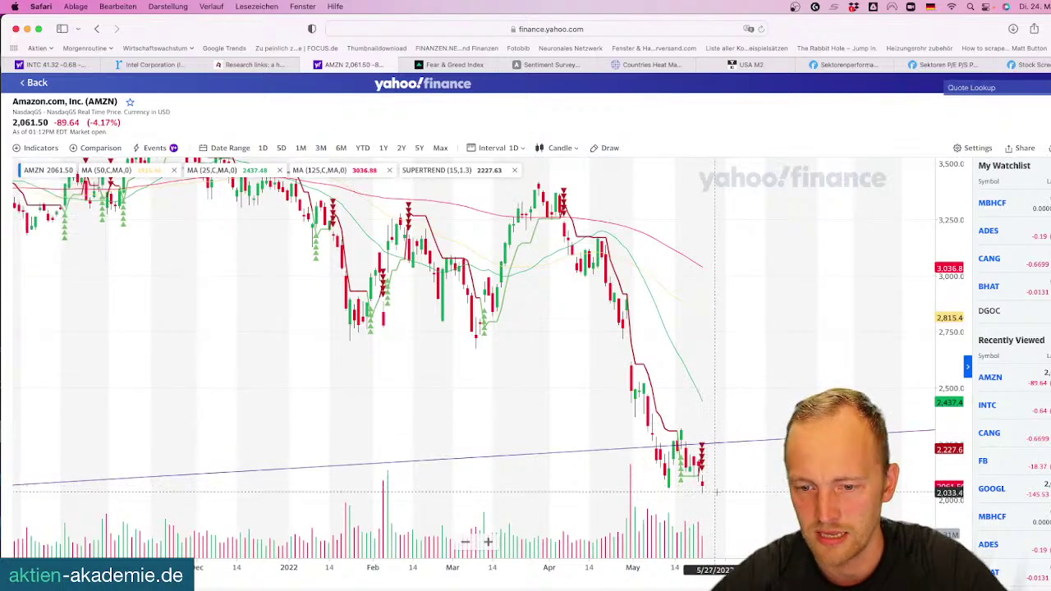
Switch the AMZN chart to 5-minute candles and zoom in on the May 23–24 moves
left_click(515, 150)
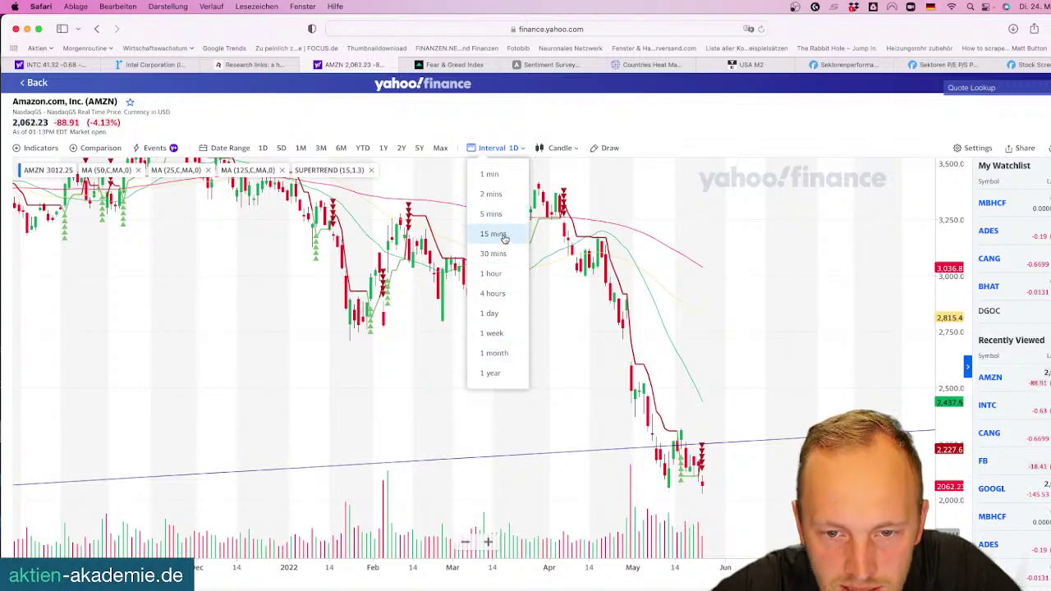
left_click(497, 215)
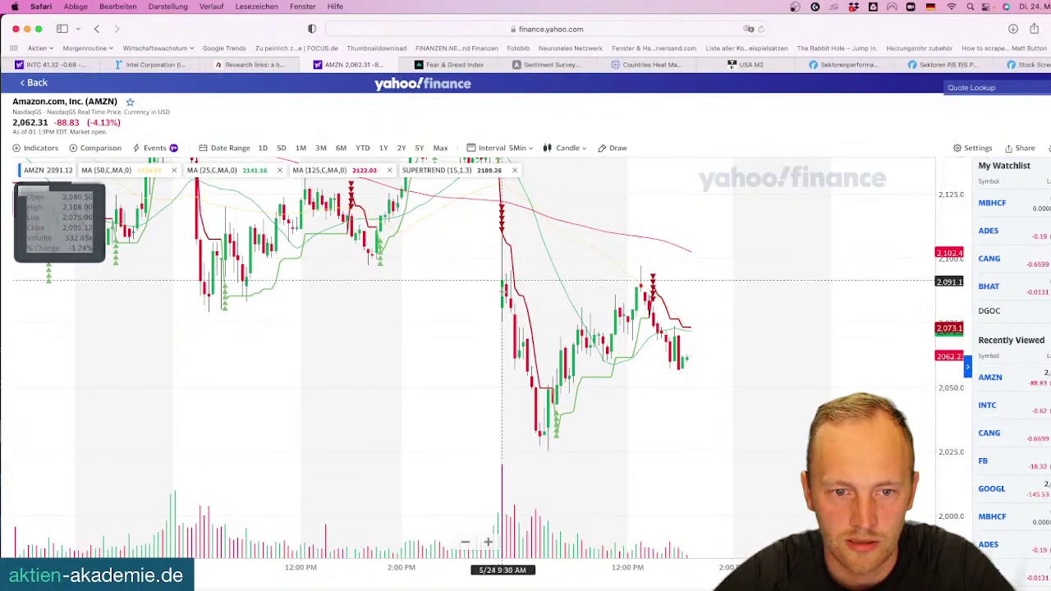
scroll(502, 316, "left", 5)
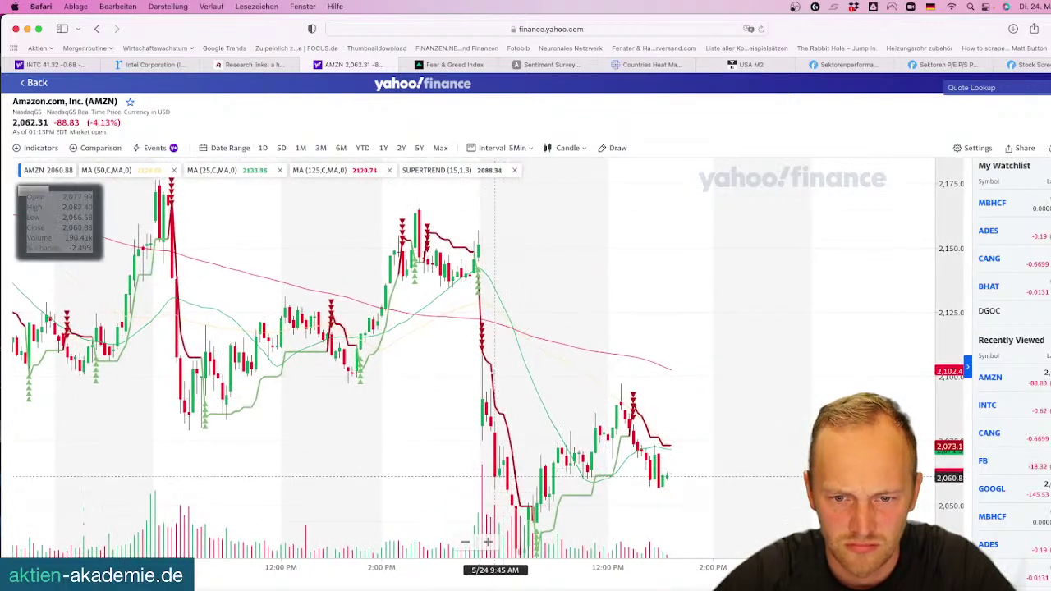
scroll(494, 372, "up", 3)
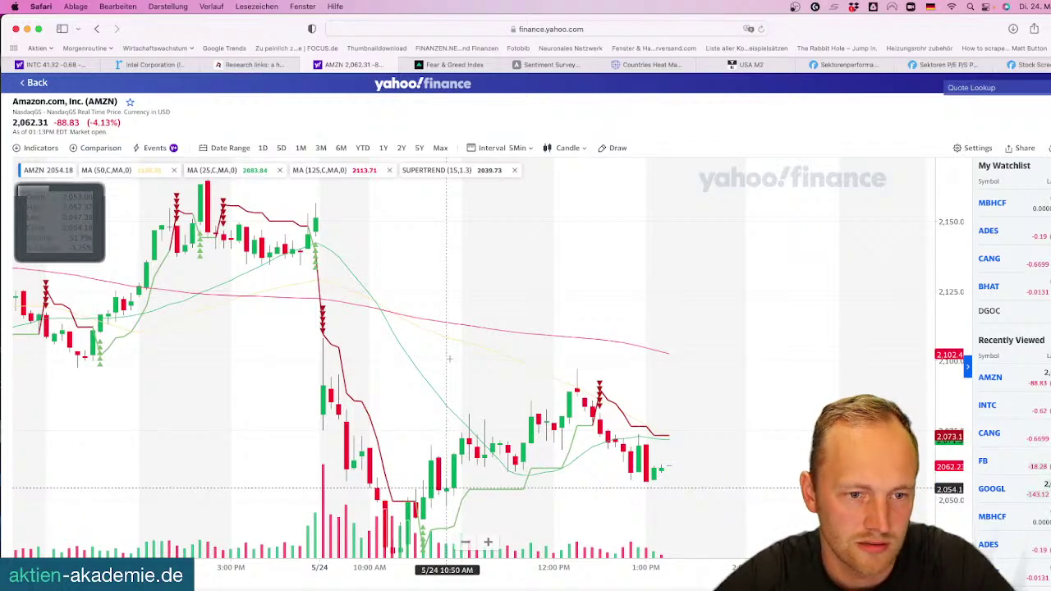
Search for 'volume' in the compare-symbol box
left_click(102, 149)
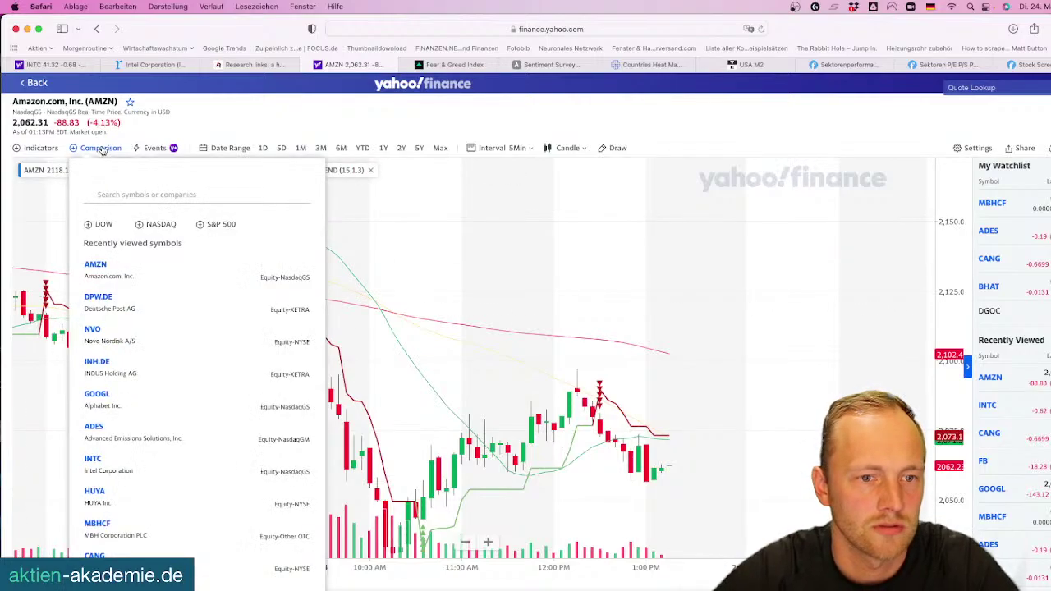
left_click(152, 194)
type("vo")
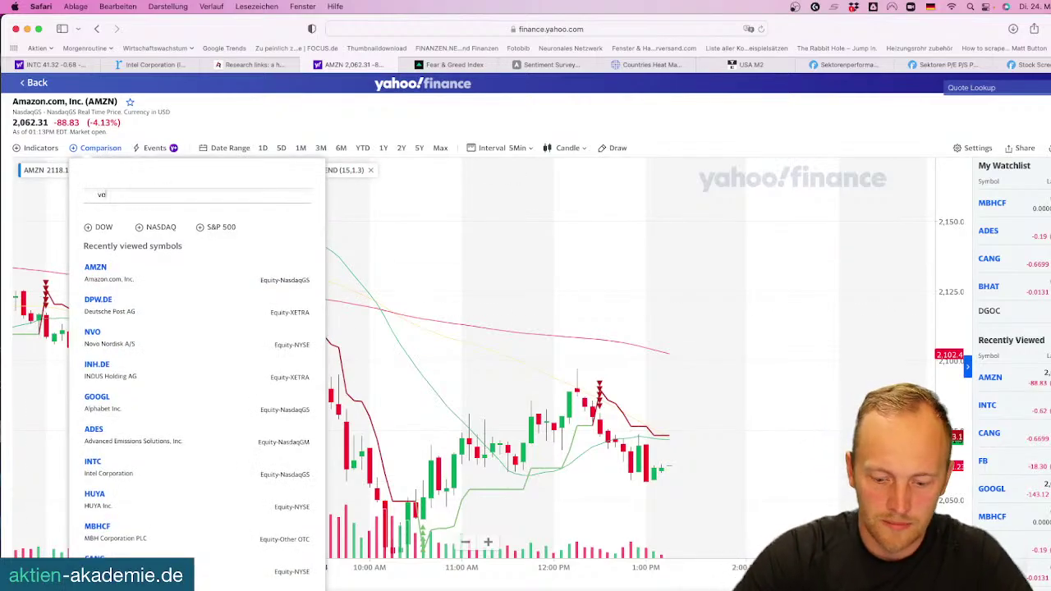
type("lume")
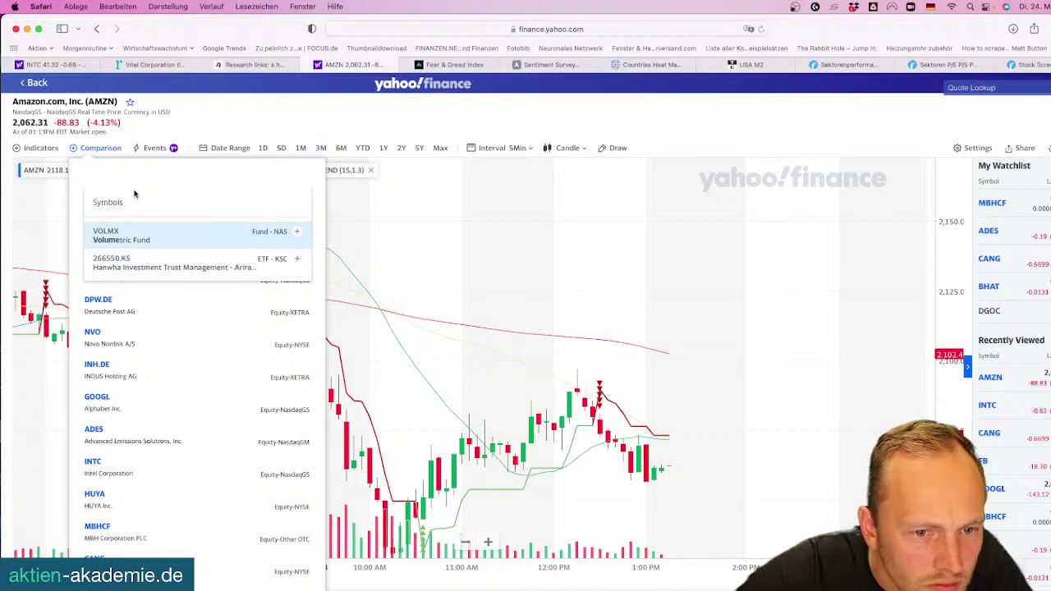
Search the indicator list for volume indicators, then clear it and close without adding any
left_click(41, 149)
left_click(58, 181)
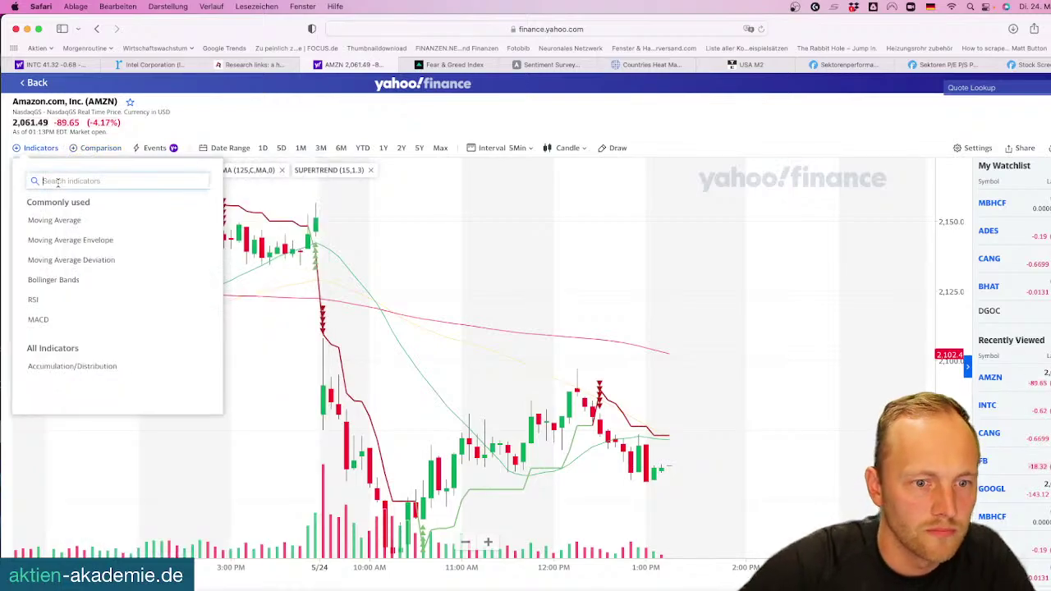
type("volumen")
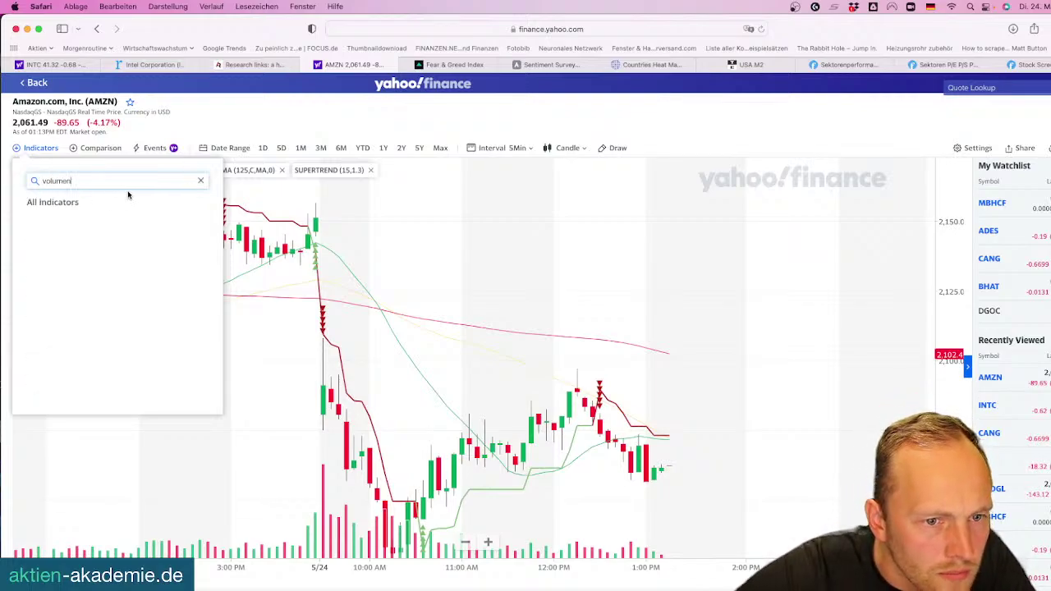
key("BackSpace")
key("BackSpace")
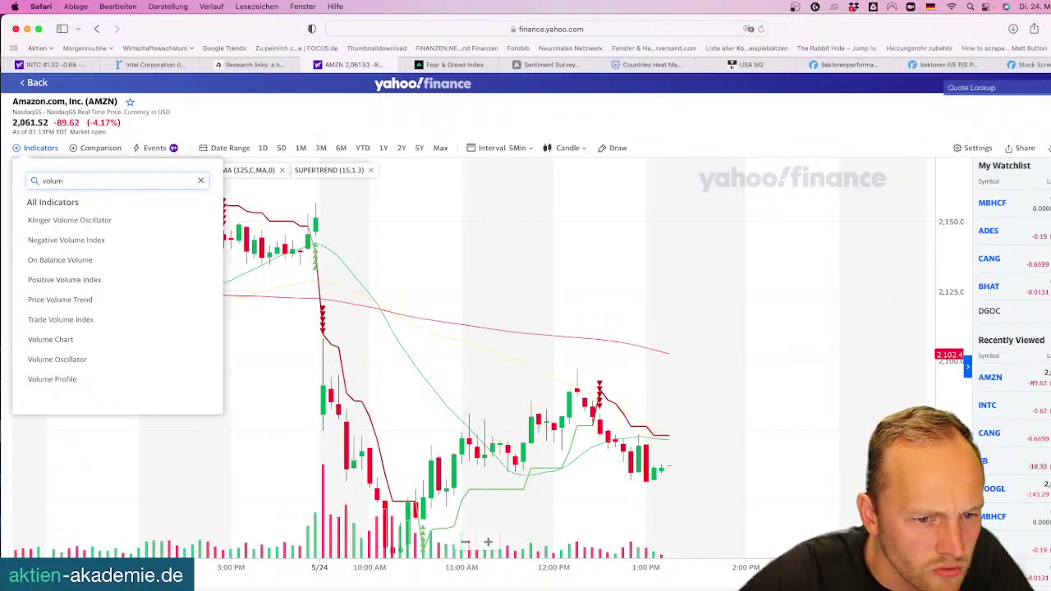
key("BackSpace")
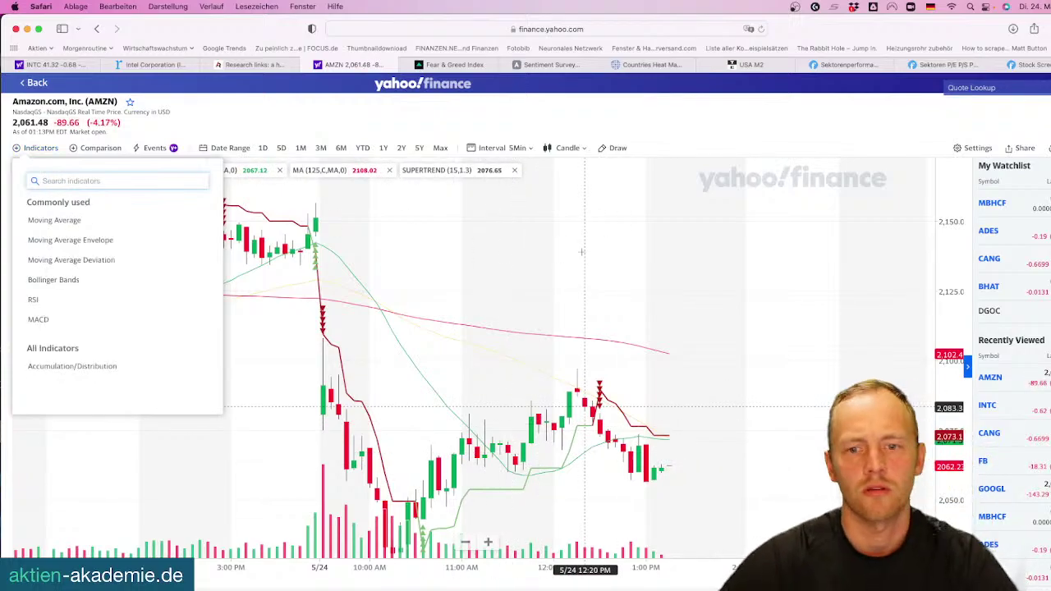
key("Escape")
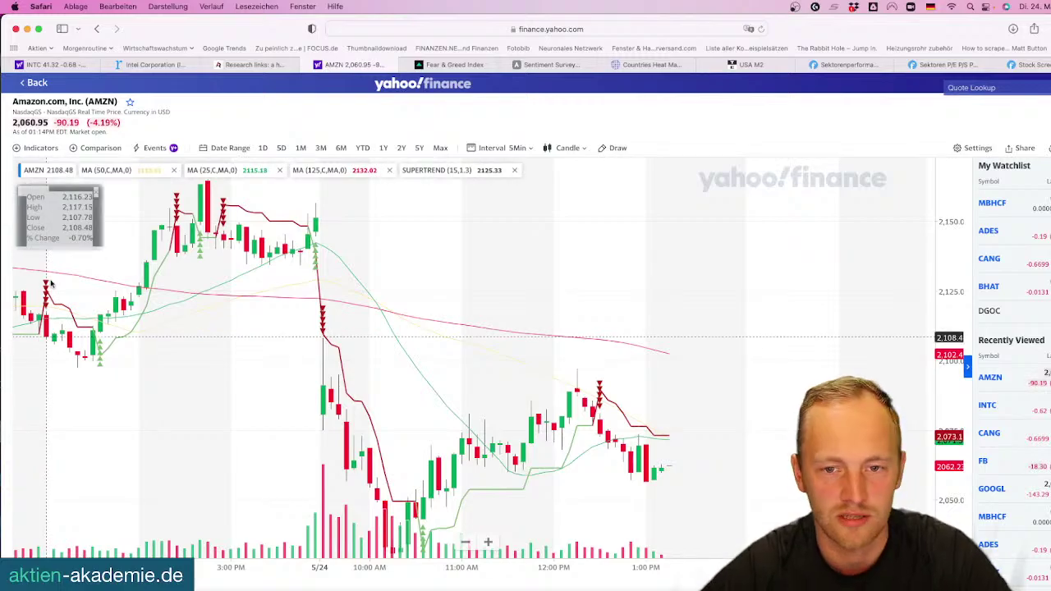
Set the AMZN chart to 1-day candles and zoom out to span about 2021–2022
left_click(518, 152)
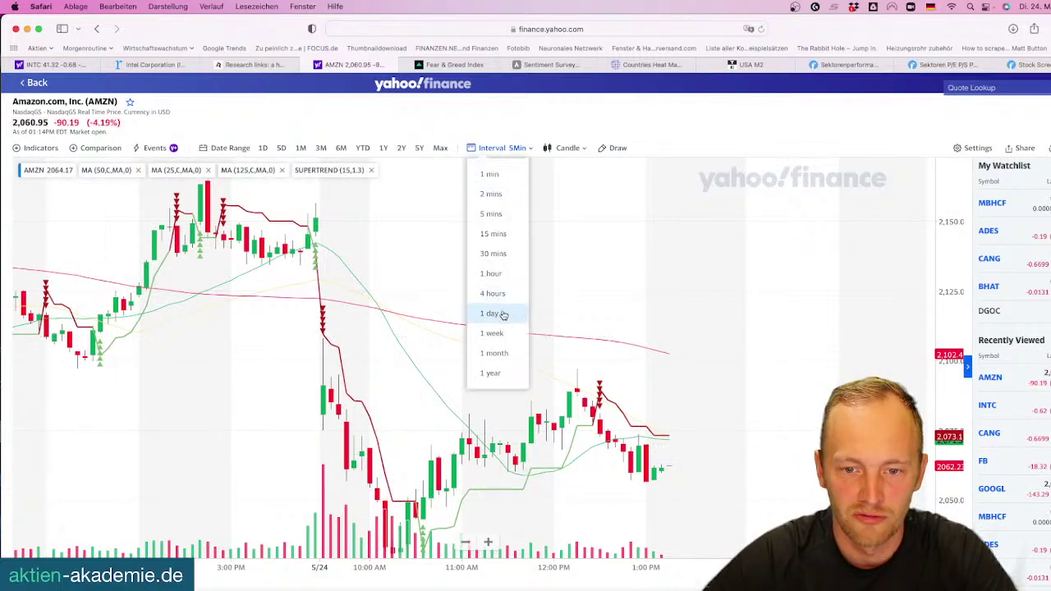
left_click(503, 315)
scroll(550, 316, "down", 10)
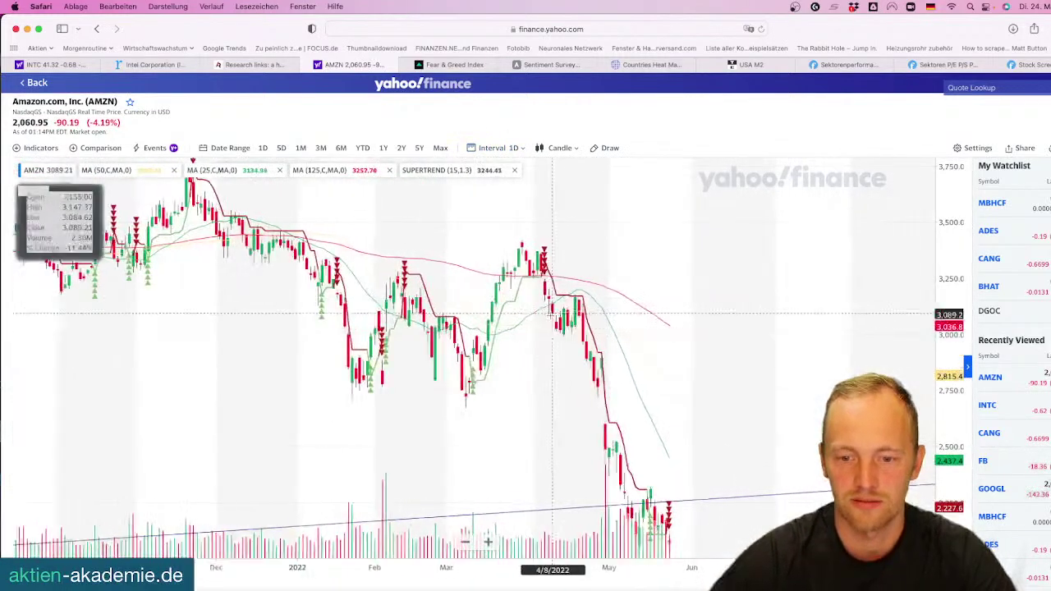
scroll(400, 298, "left", 3)
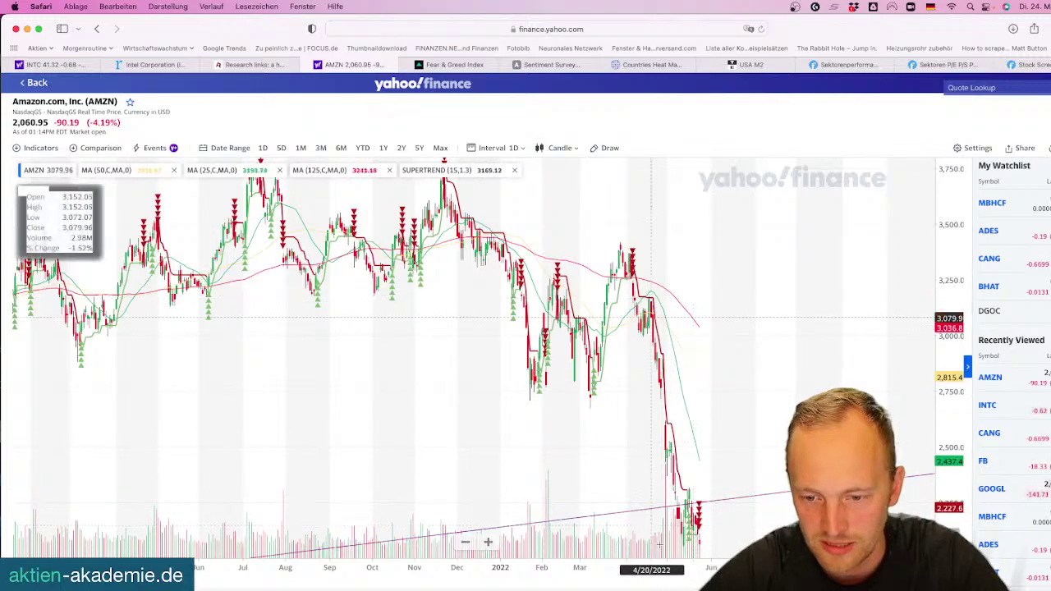
scroll(645, 353, "right", 3)
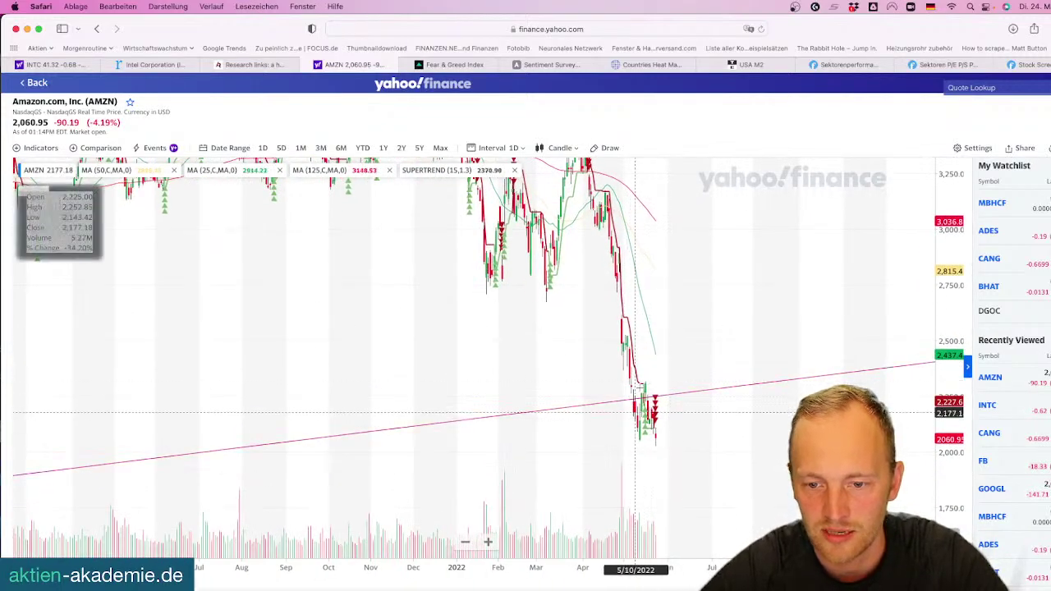
scroll(635, 413, "up", 5)
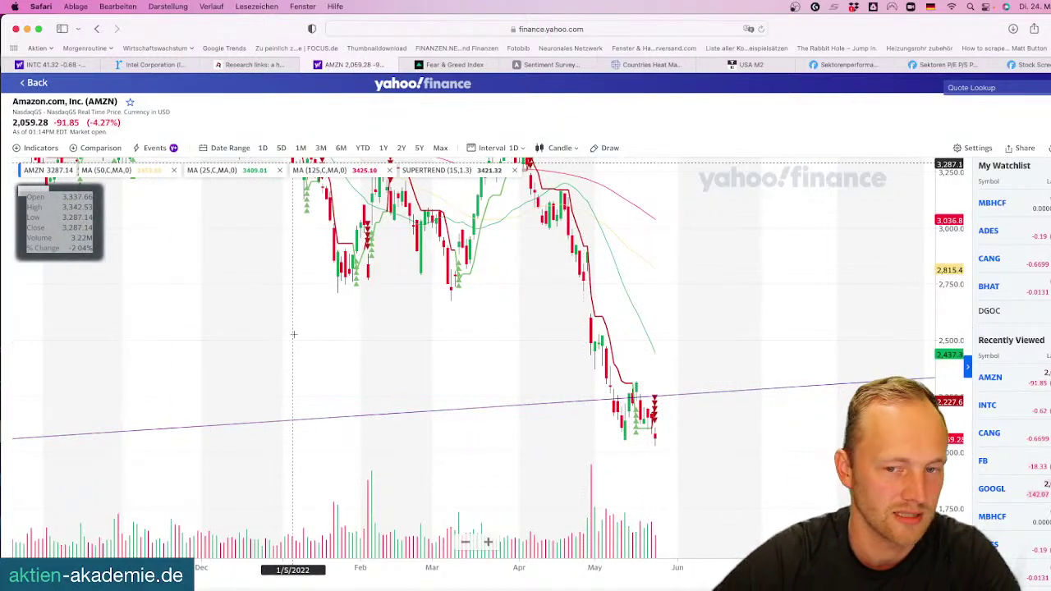
scroll(555, 337, "down", 10)
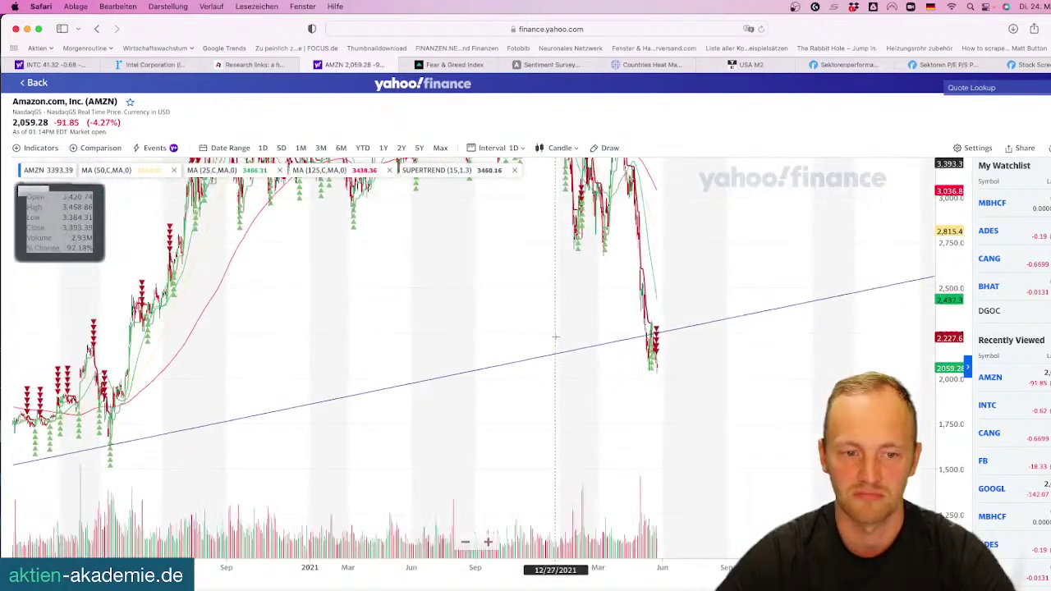
scroll(556, 337, "down", 5)
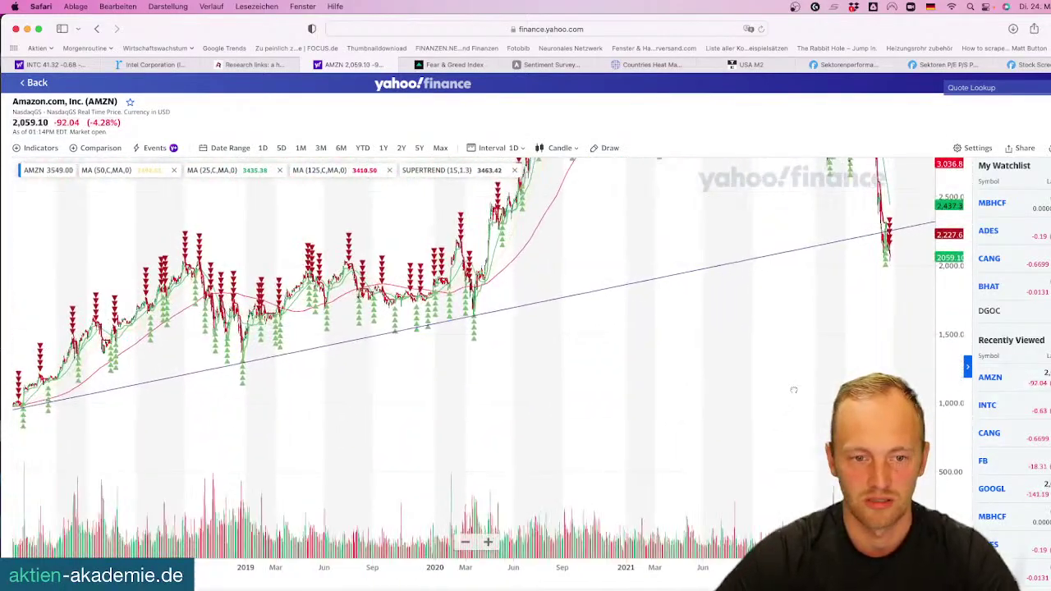
scroll(793, 391, "up", 10)
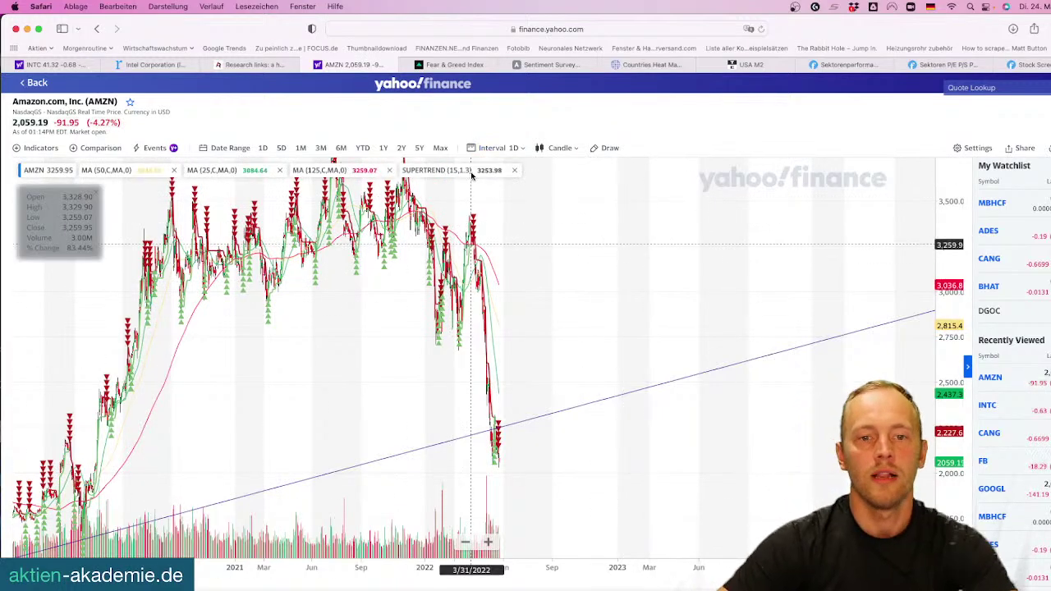
Go to Intel's statistics and highlight trailing P/E 6.98 and forward P/E 11.71
left_click(51, 65)
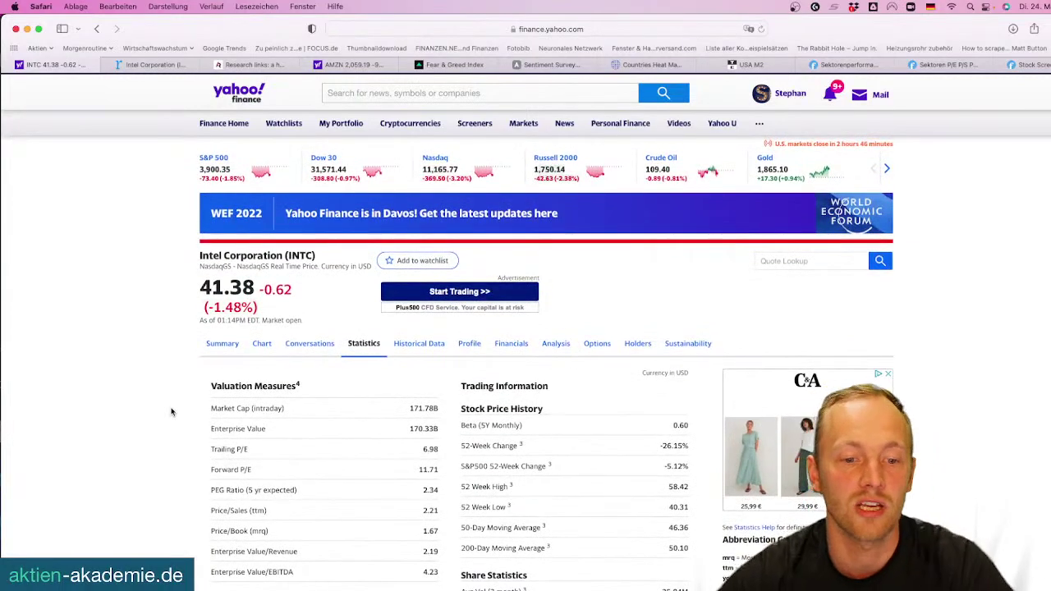
scroll(171, 411, "down", 1)
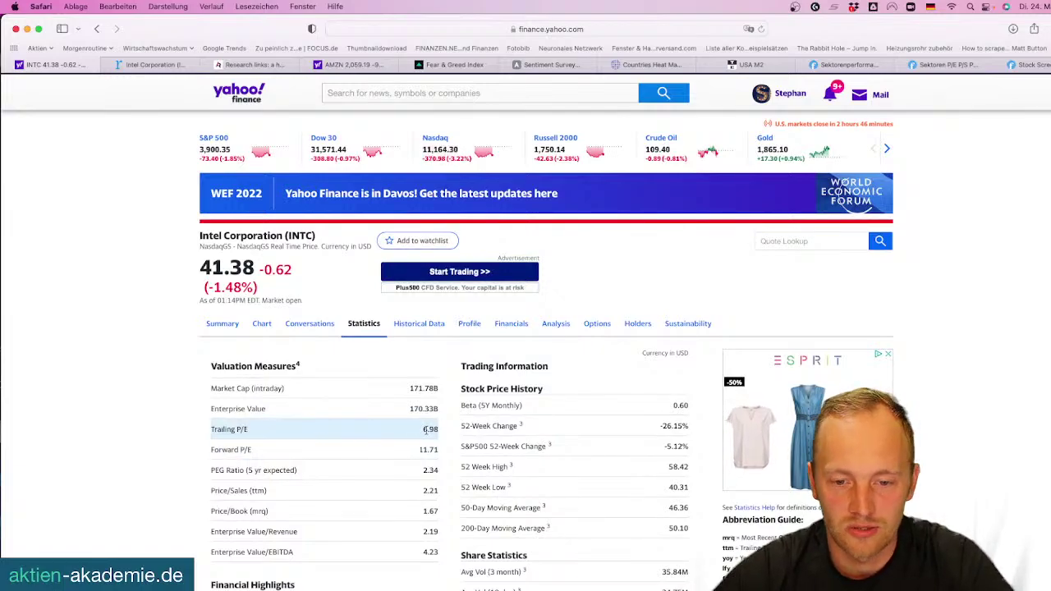
mouse_move(424, 429)
left_mouse_down()
mouse_move(435, 552)
mouse_move(439, 426)
mouse_move(427, 430)
left_mouse_up()
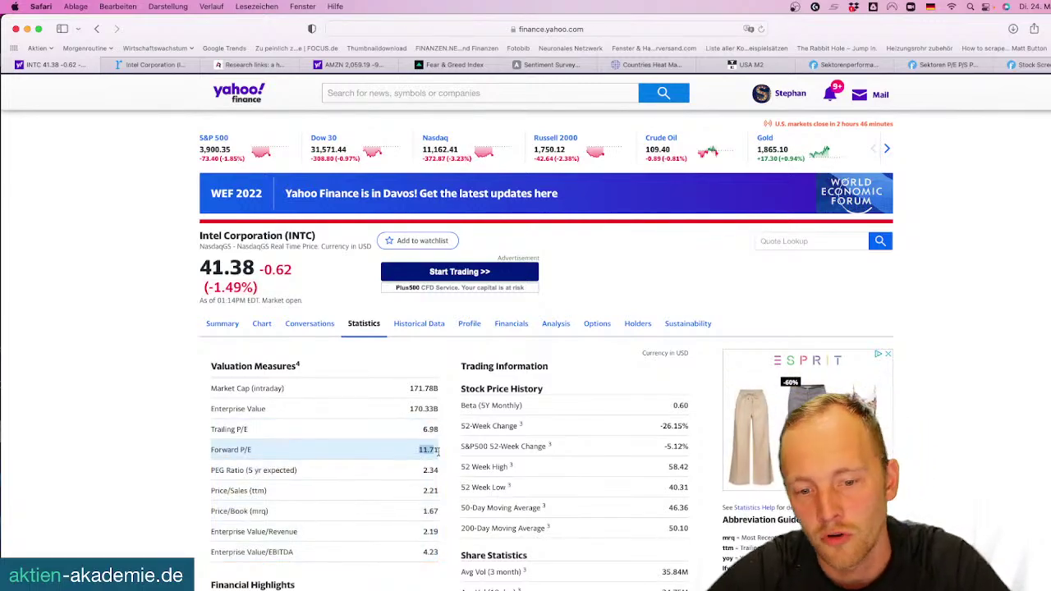
mouse_move(438, 450)
left_mouse_down()
mouse_move(440, 557)
mouse_move(438, 450)
left_mouse_up()
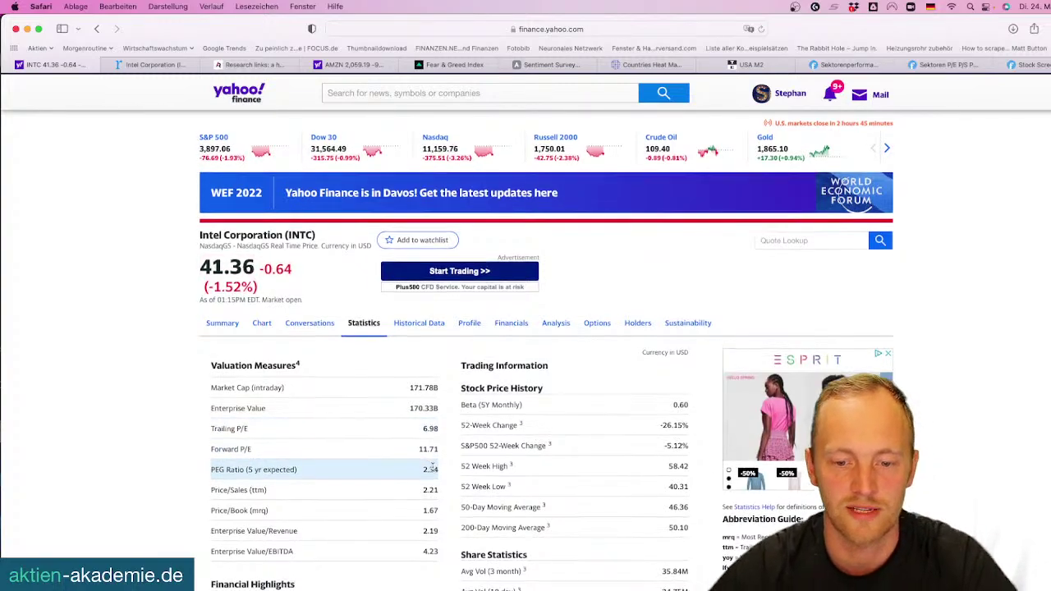
Compare with Intel's roic.ai summary, then return to its Yahoo Finance statistics
scroll(433, 467, "down", 3)
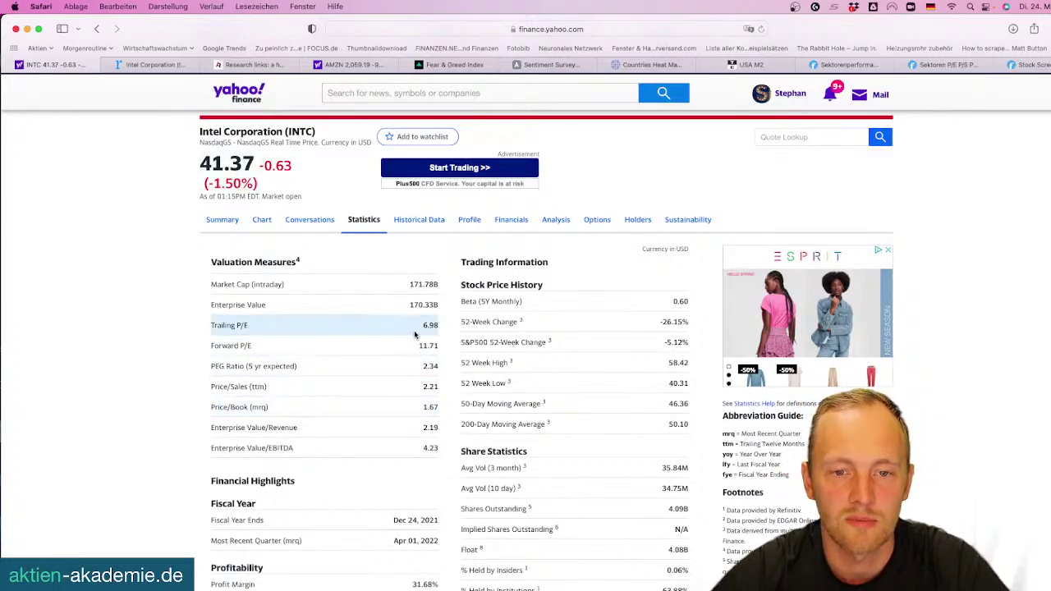
mouse_move(161, 97)
left_click(151, 65)
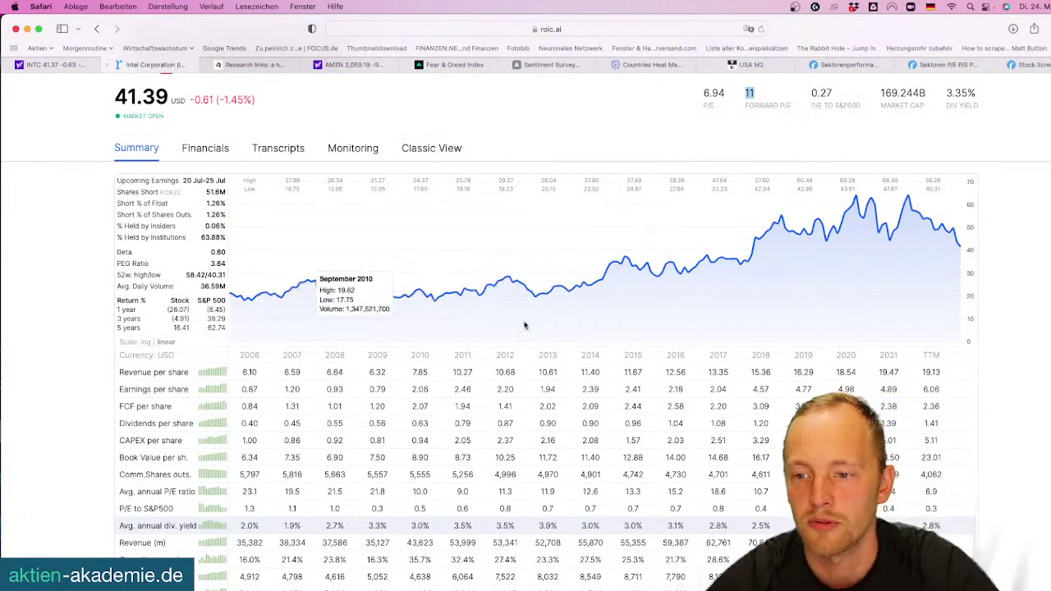
left_click(51, 65)
scroll(419, 332, "up", 3)
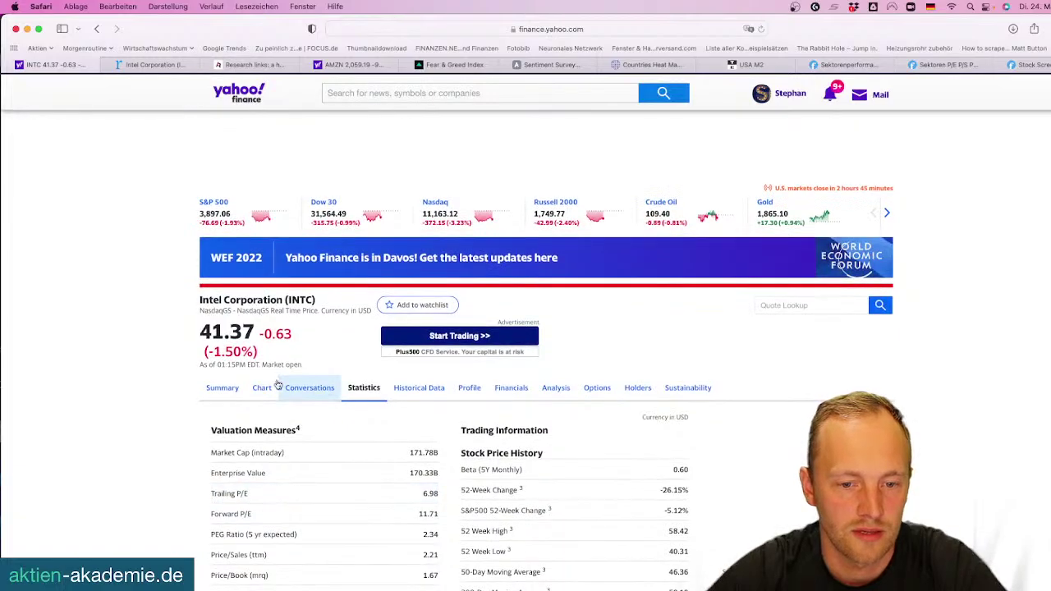
Open Intel's chart and zoom the daily candles to roughly mid-2020 through 2022
left_click(265, 388)
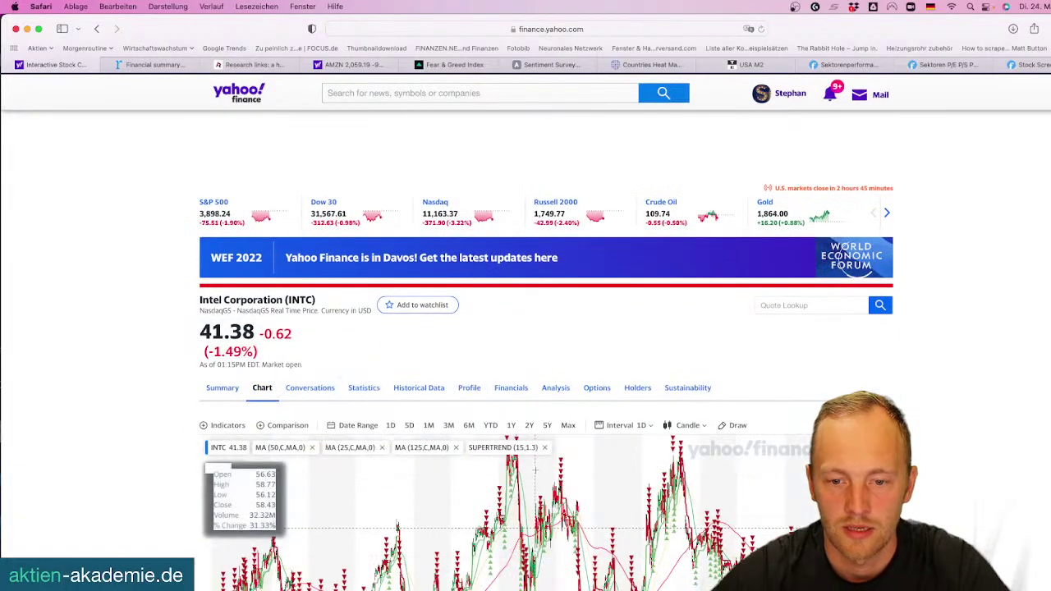
scroll(1013, 391, "down", 3)
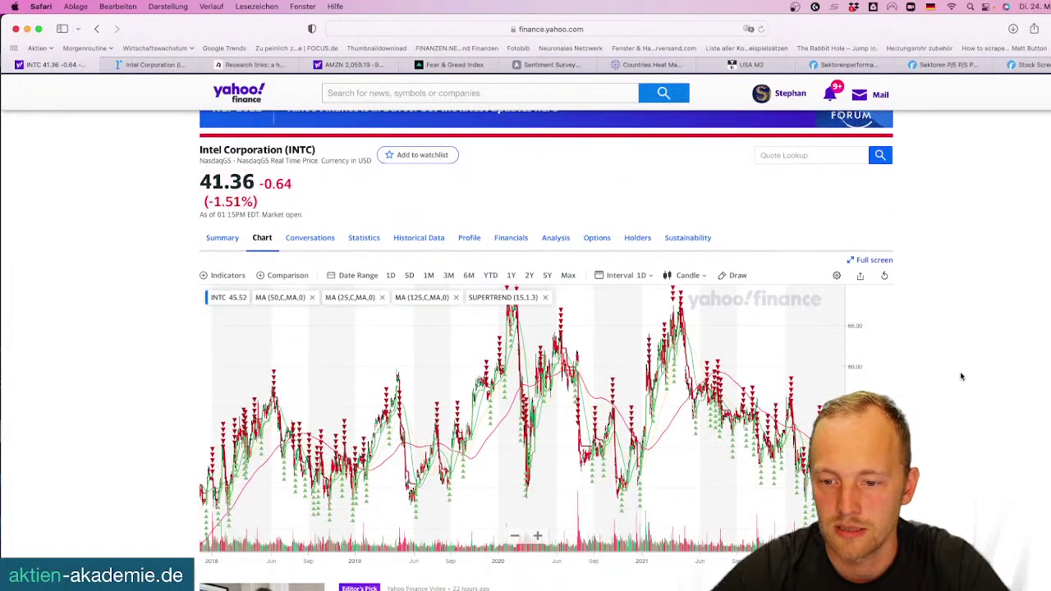
scroll(709, 470, "up", 5)
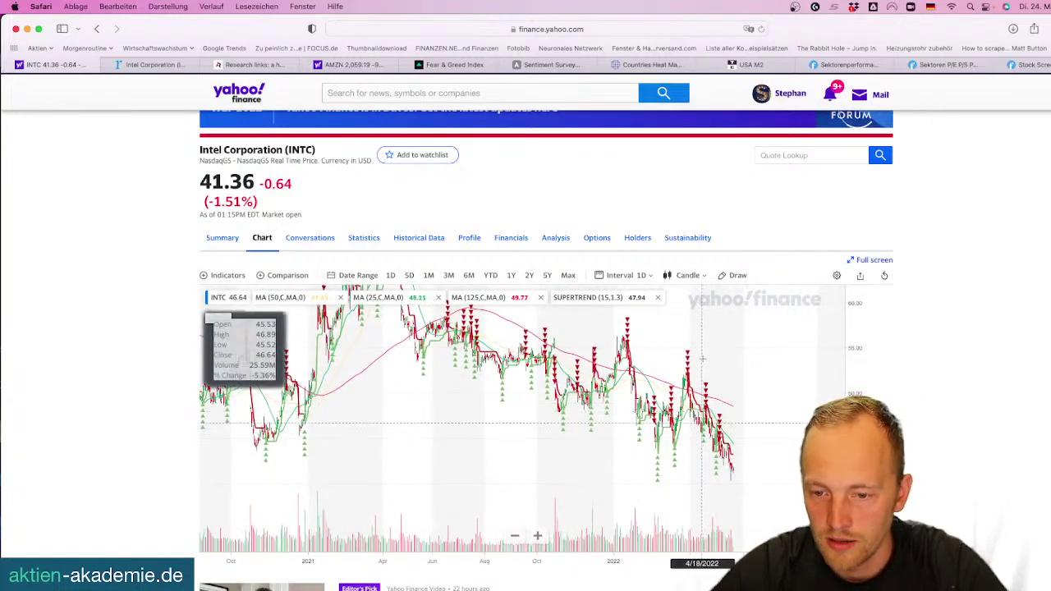
scroll(703, 359, "up", 4)
scroll(704, 358, "up", 2)
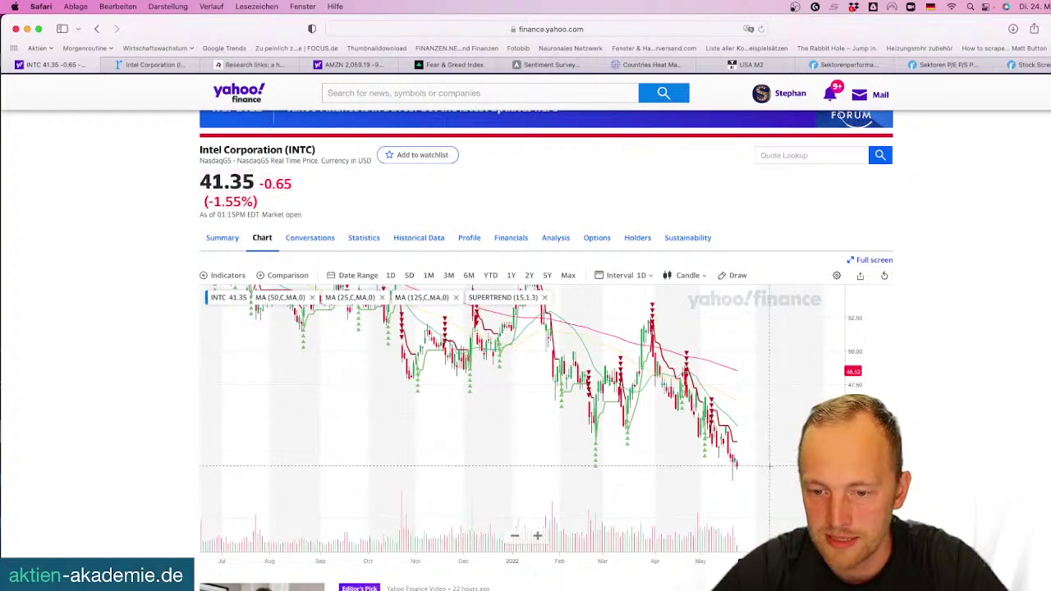
scroll(768, 465, "down", 5)
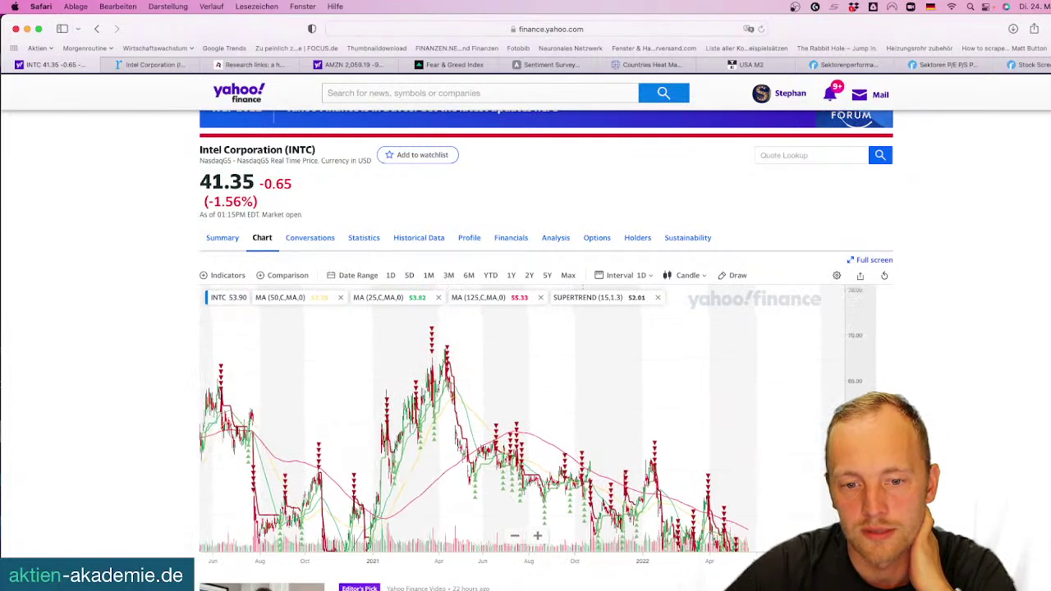
left_click(869, 261)
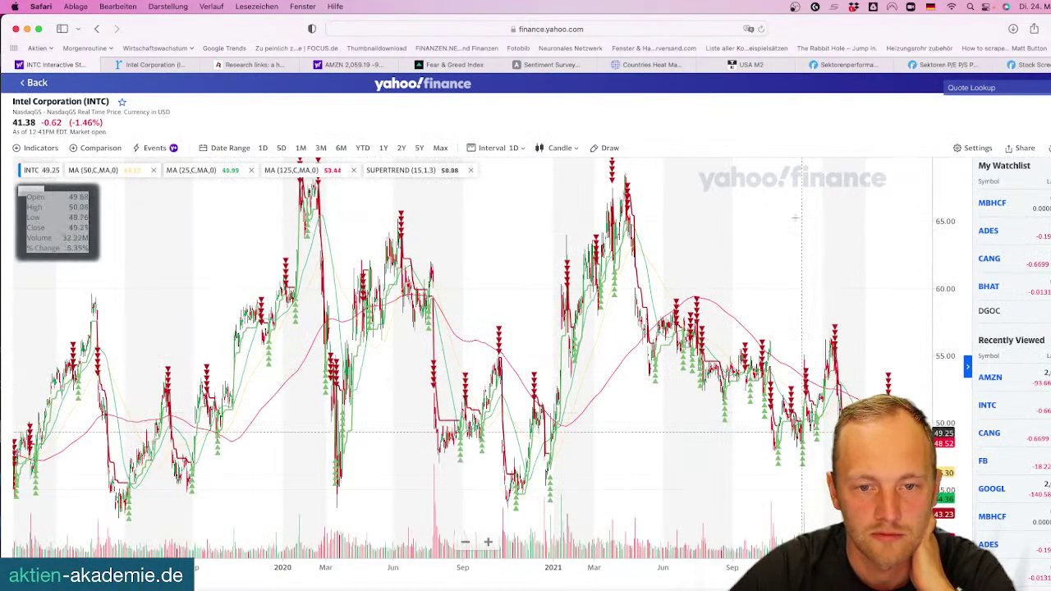
scroll(696, 281, "down", 5)
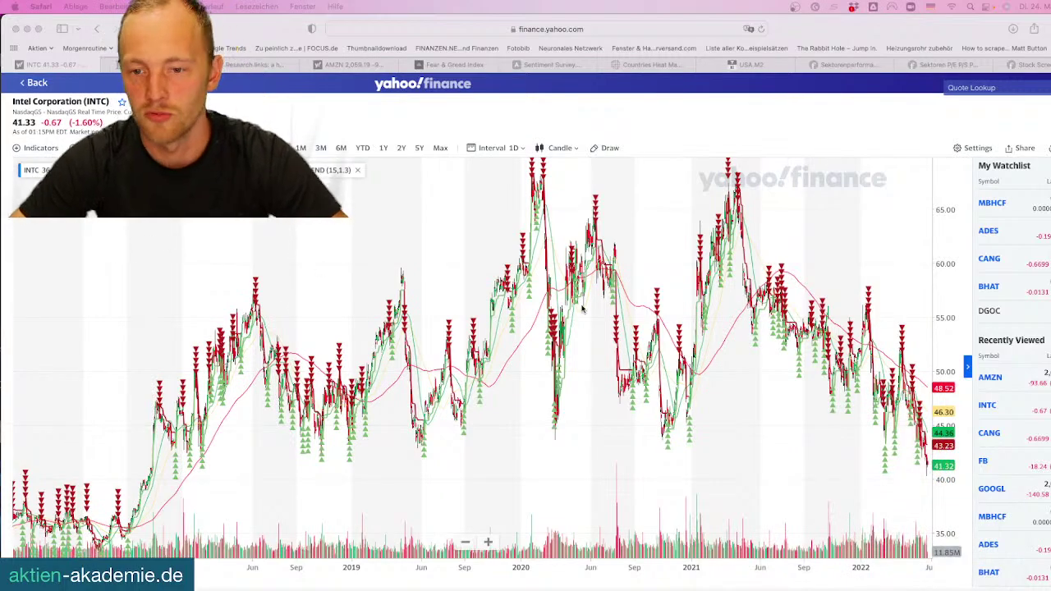
left_click(762, 445)
scroll(762, 445, "right", 2)
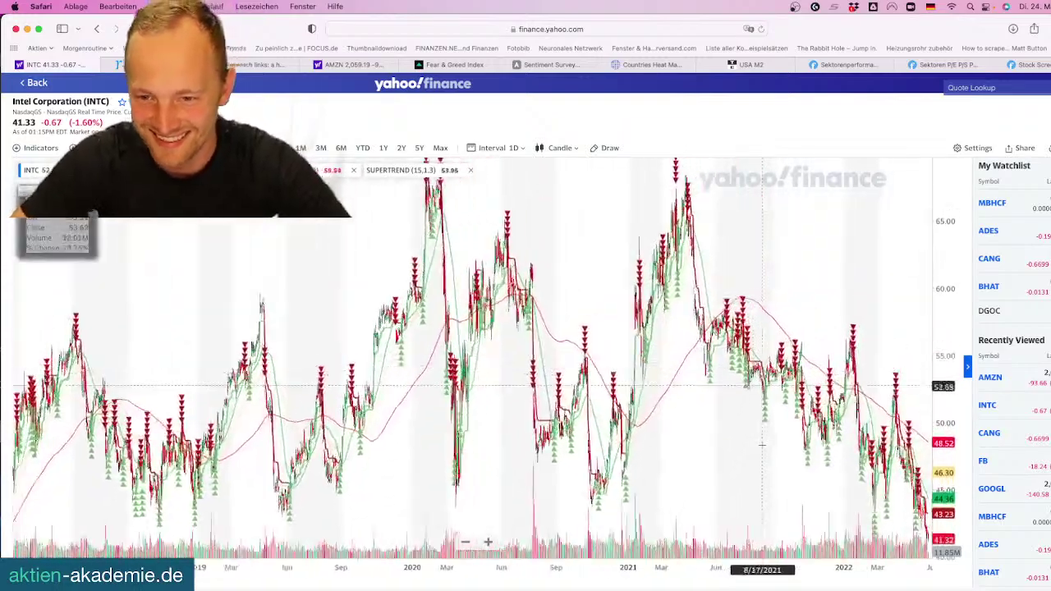
scroll(787, 300, "right", 3)
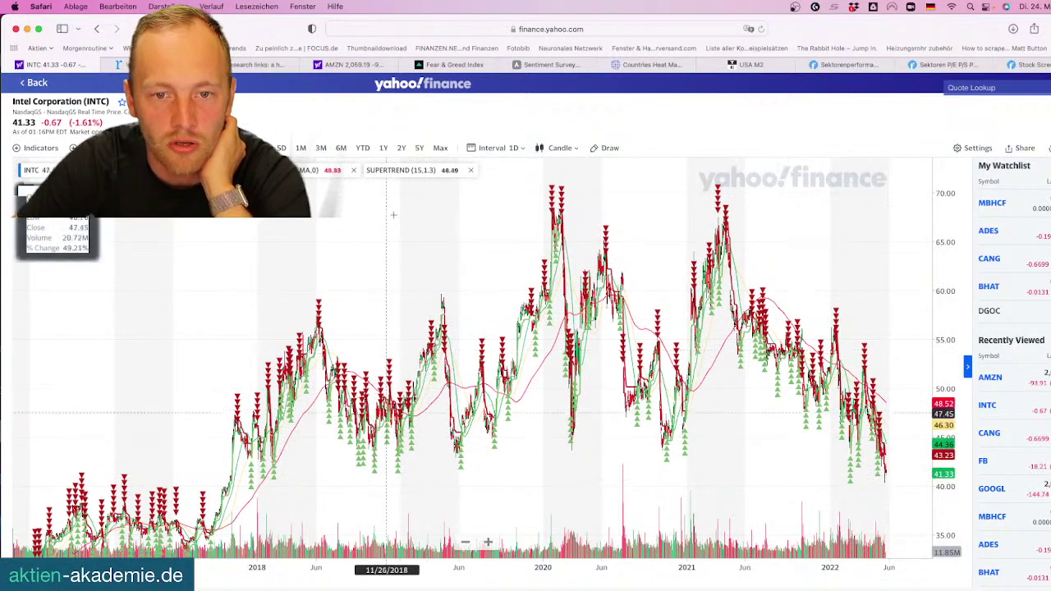
left_click(470, 171)
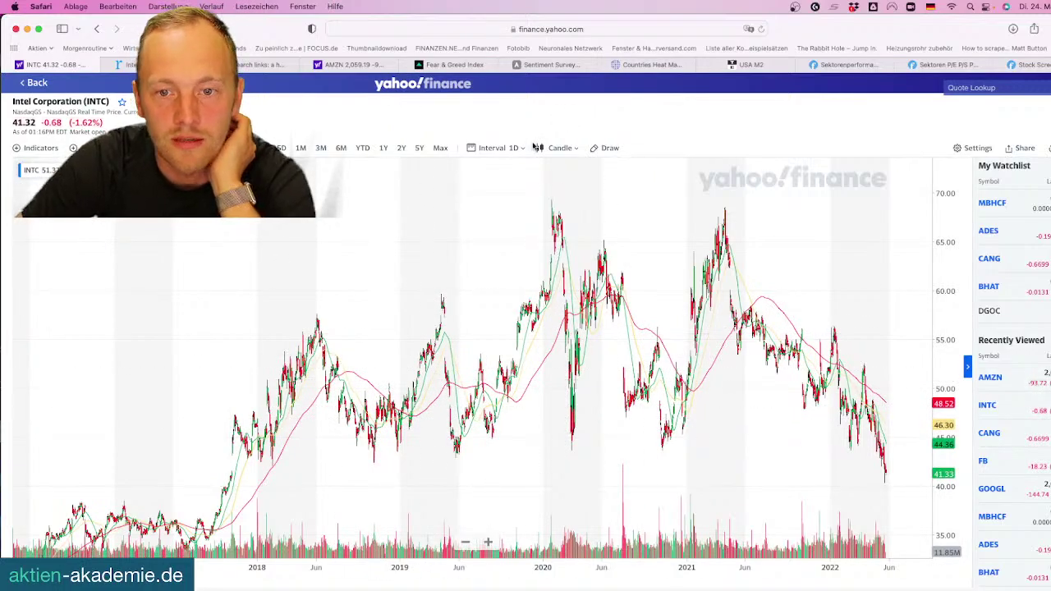
Draw a support line on the INTC chart from a 2018 low to a 2021 low
left_click(608, 151)
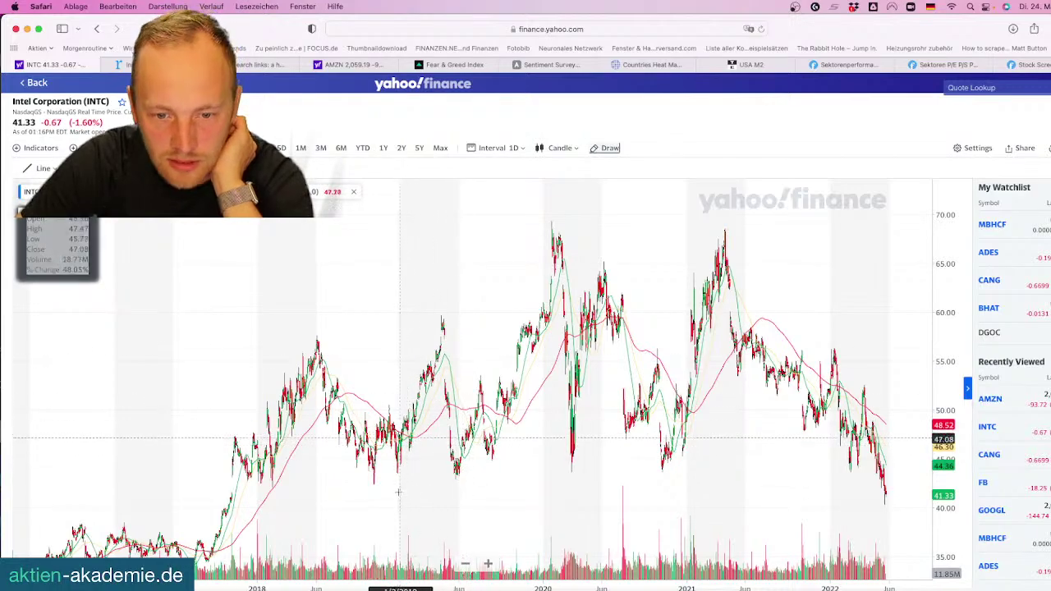
left_click(374, 485)
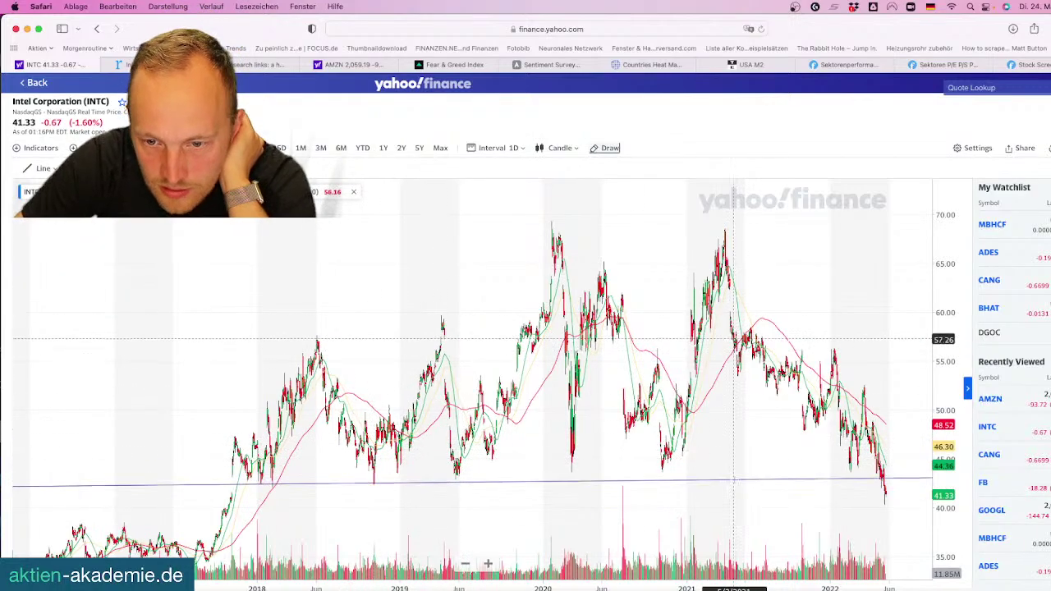
left_click(740, 482)
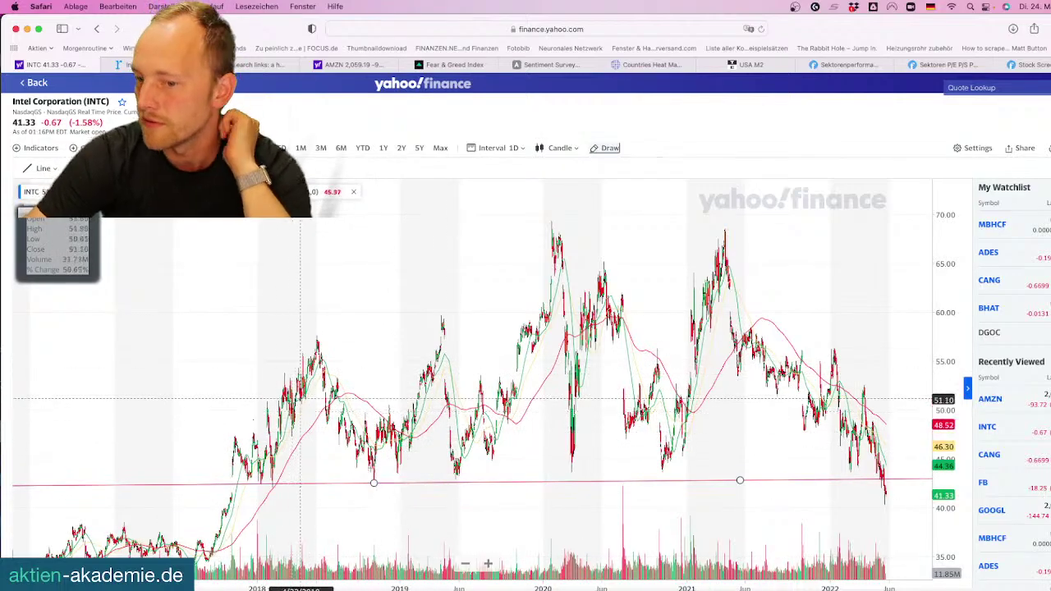
left_click(886, 490)
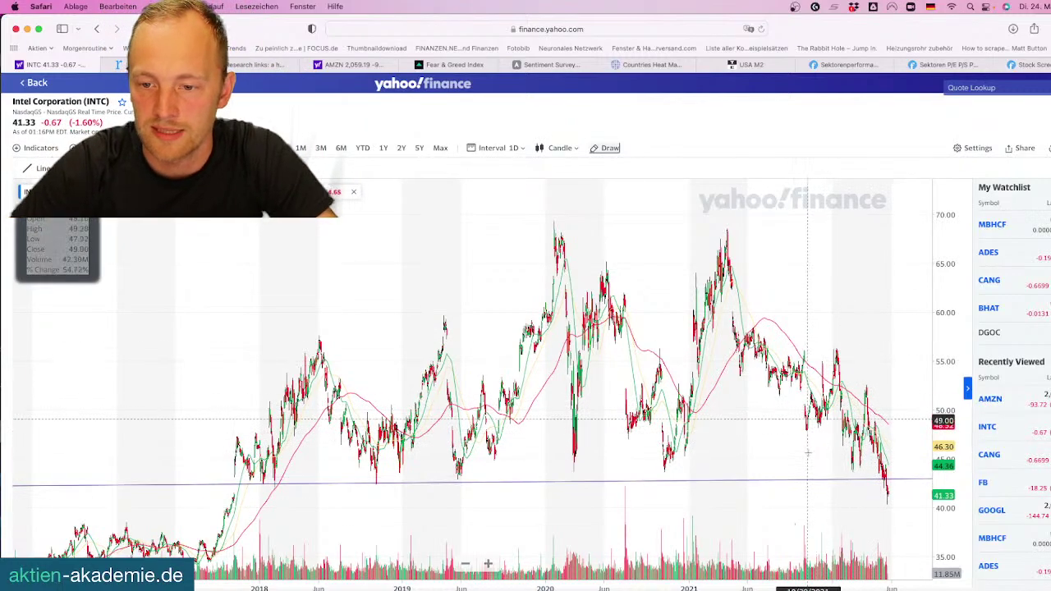
scroll(792, 444, "right", 3)
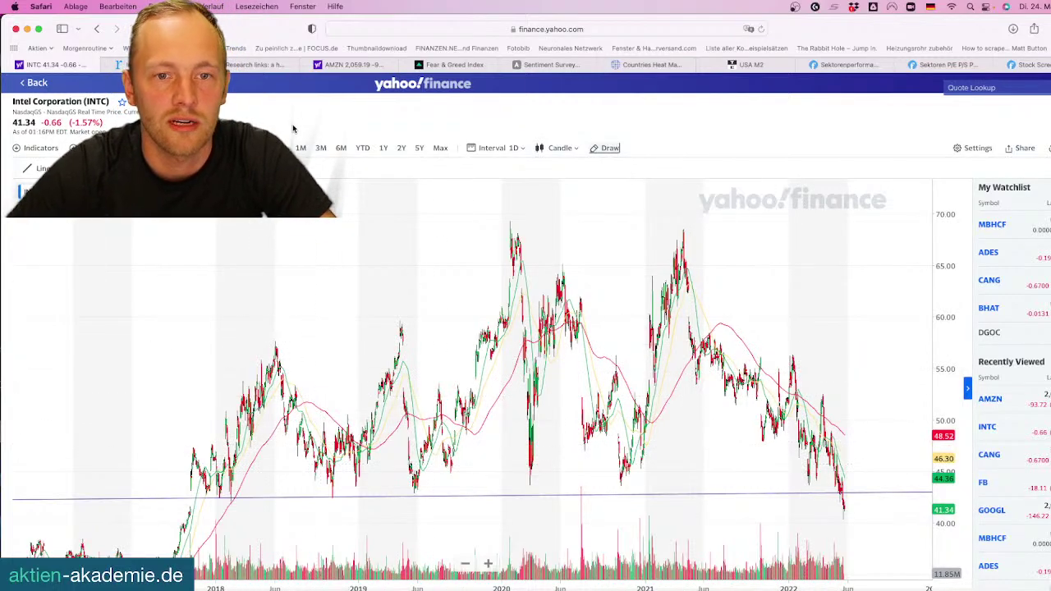
Glance at the Amazon chart, come back to Intel, then move to Intel's roic.ai financials
left_click(337, 65)
left_click(68, 66)
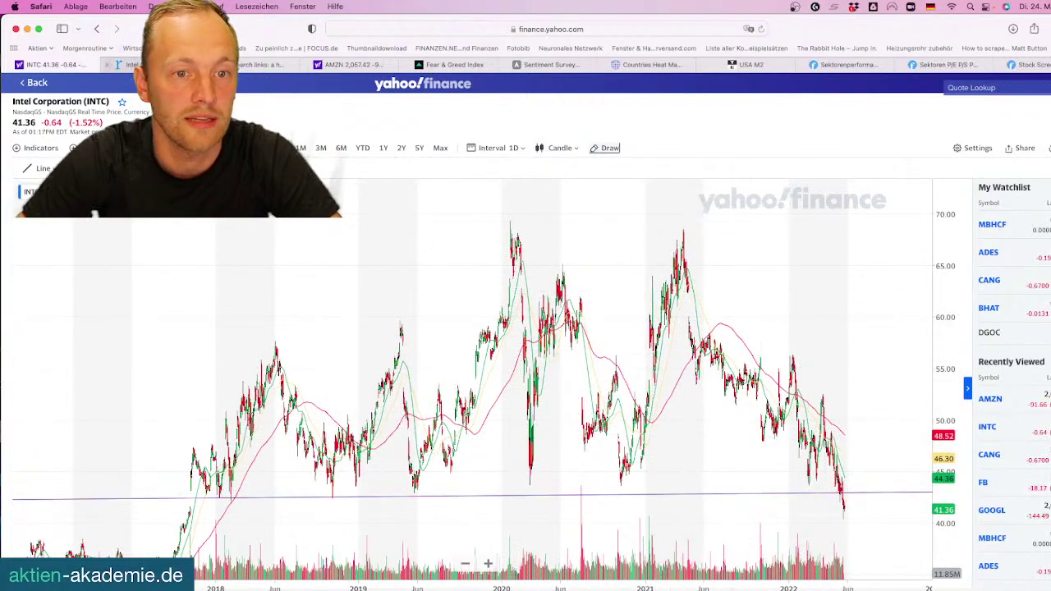
key("ctrl+Tab")
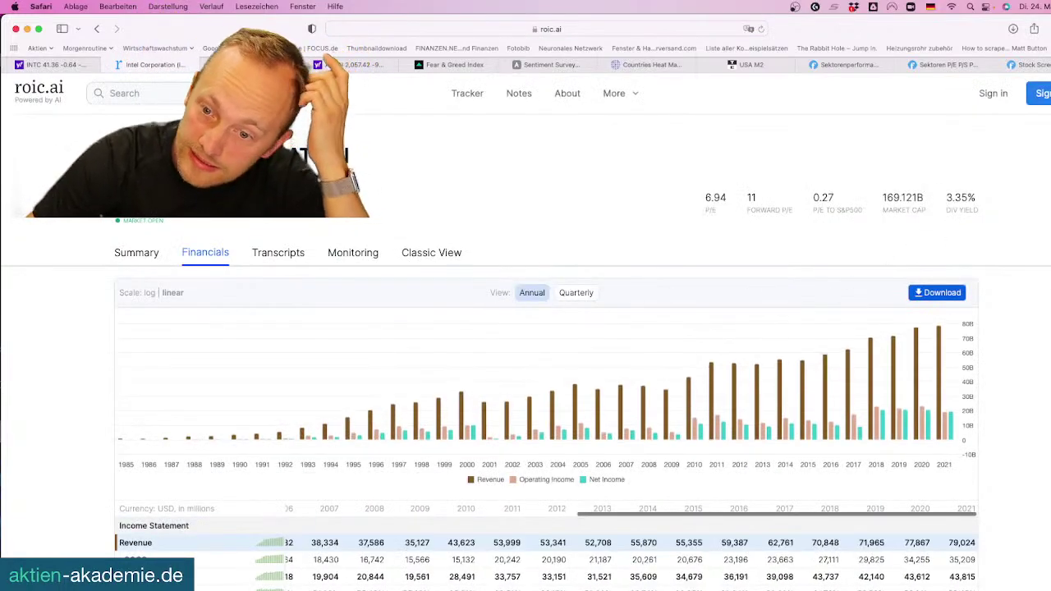
Scroll through Intel's annual income statement and balance sheet tables on roic.ai
scroll(1045, 296, "down", 3)
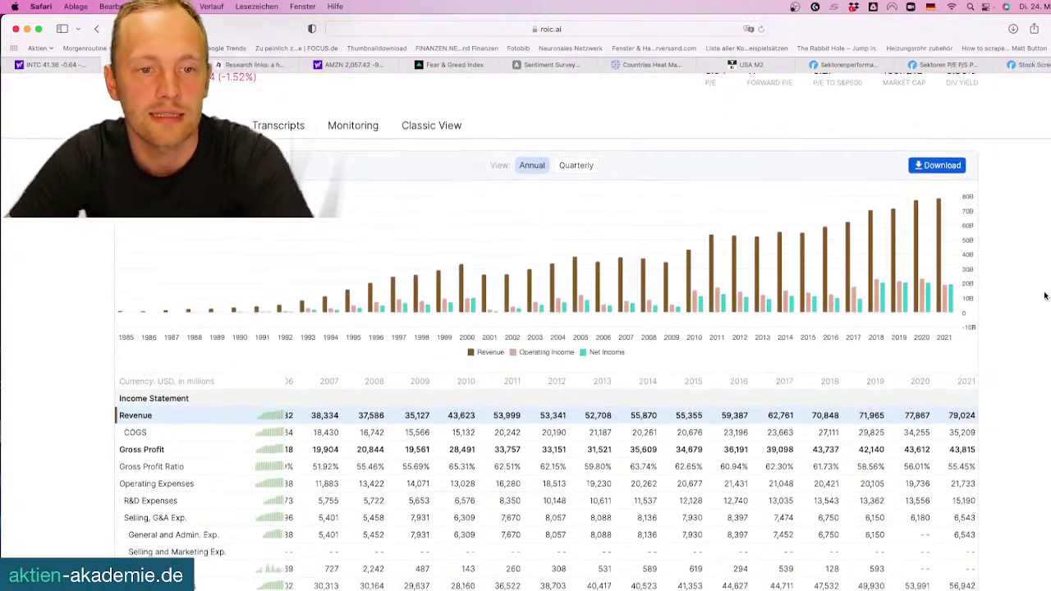
scroll(1045, 296, "down", 2)
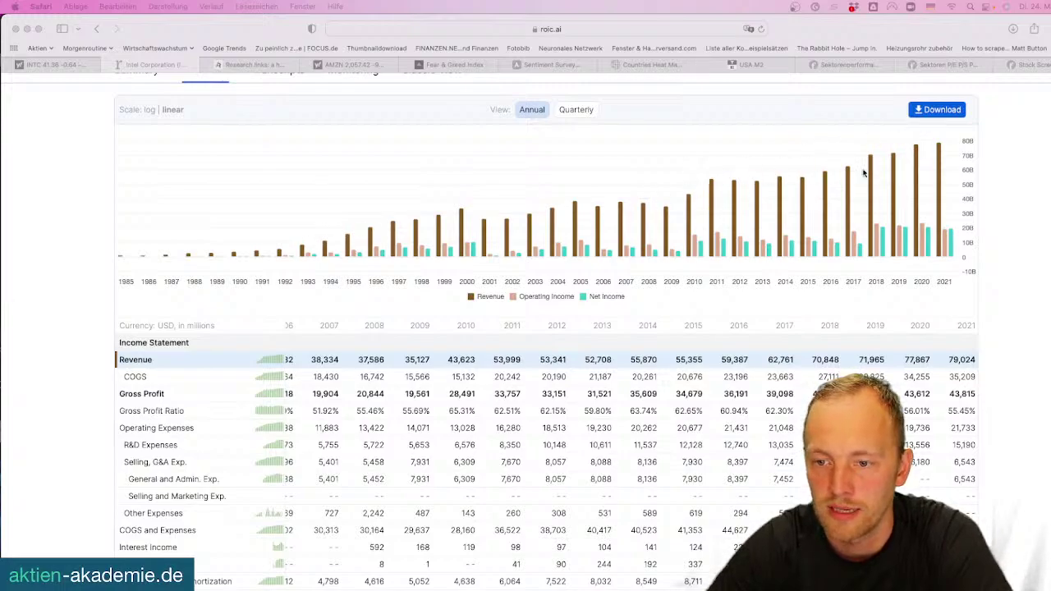
scroll(669, 310, "up", 3)
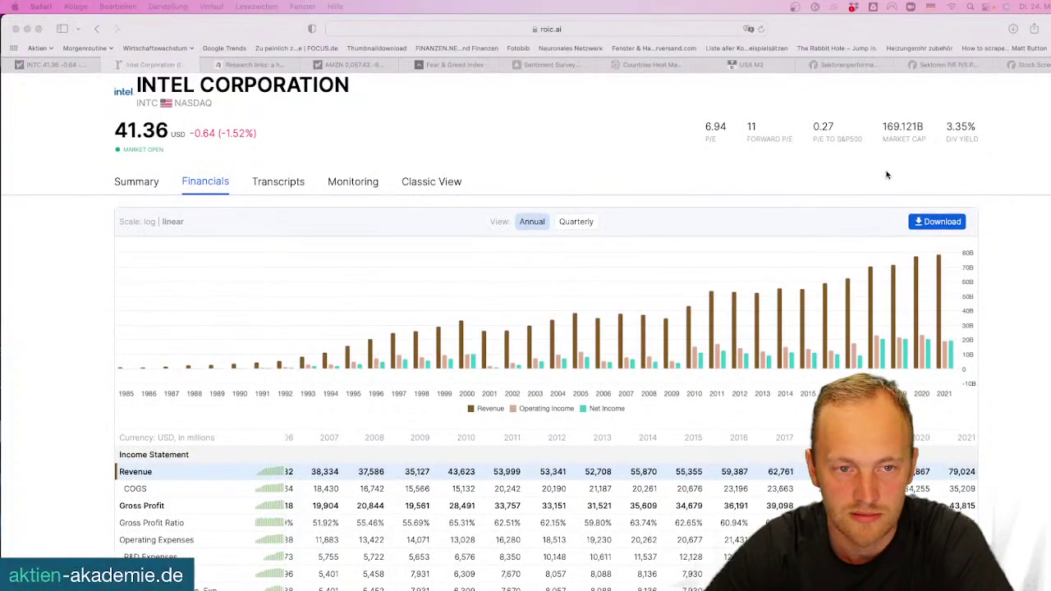
scroll(945, 179, "down", 2)
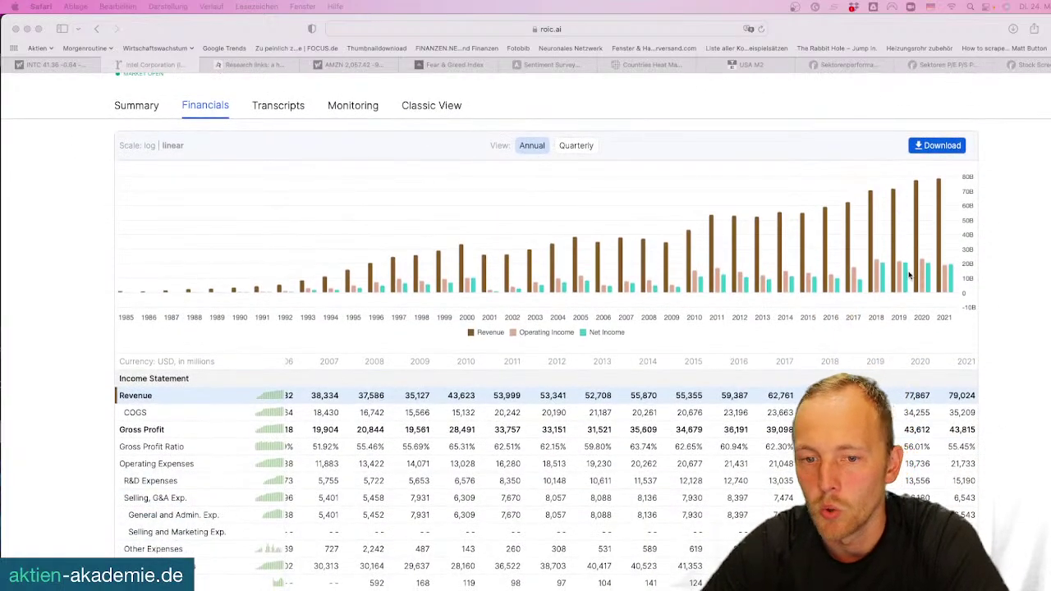
scroll(525, 370, "down", 5)
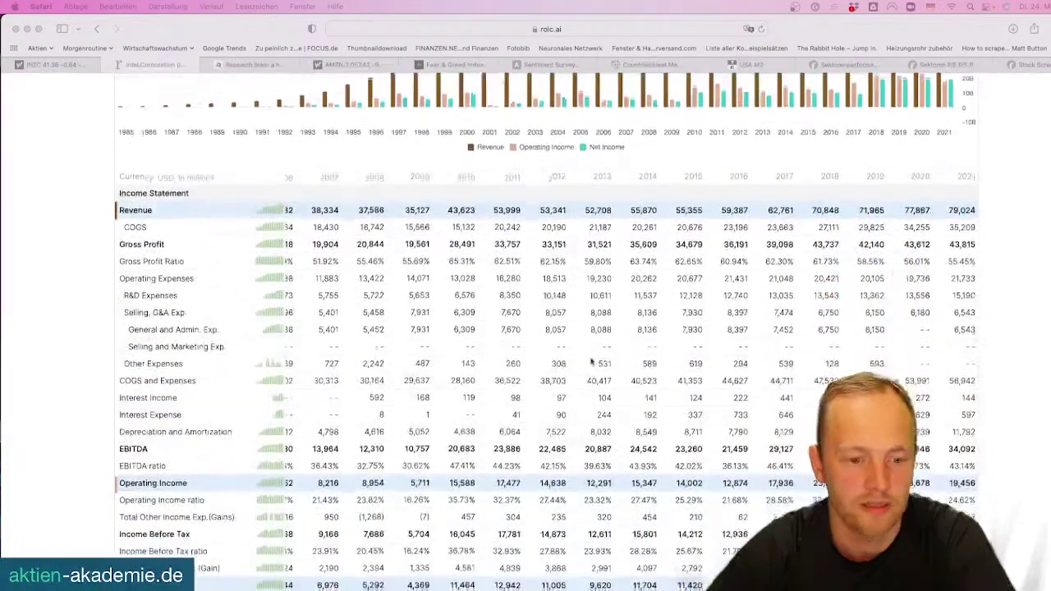
left_click(152, 478)
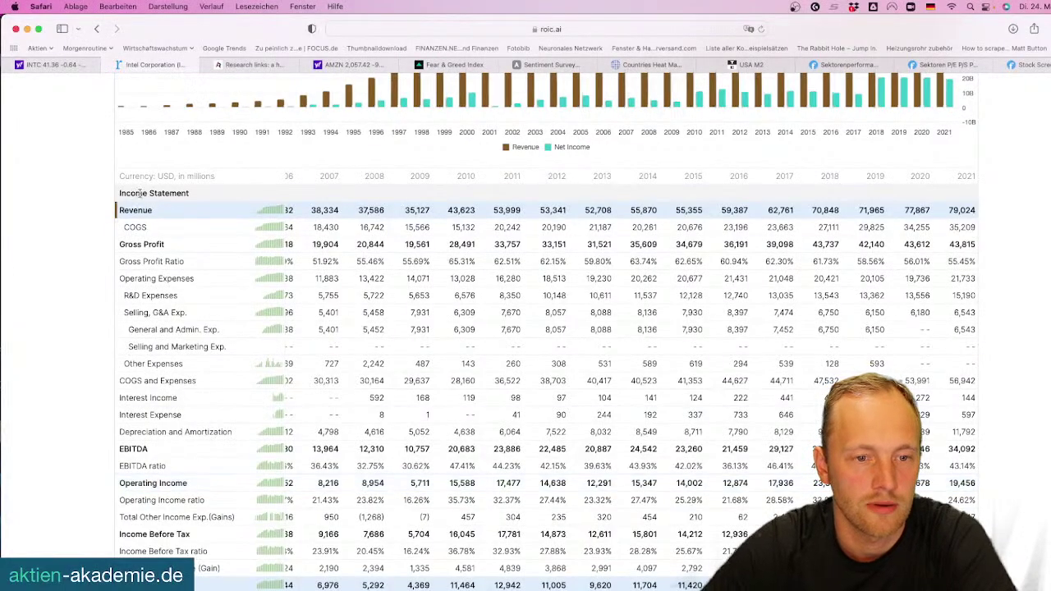
scroll(146, 362, "down", 6)
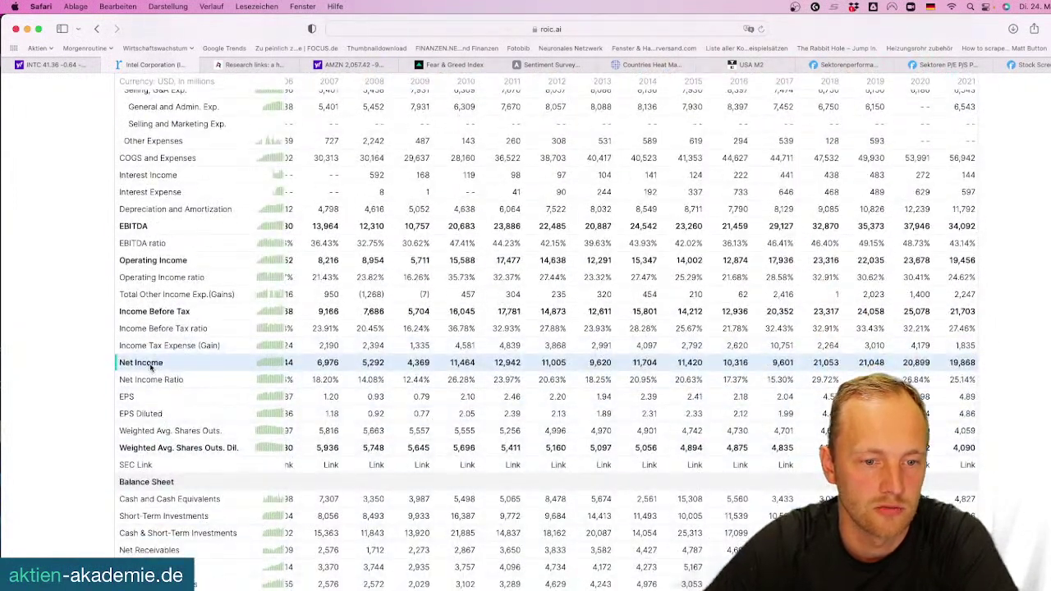
scroll(150, 366, "down", 7)
scroll(184, 333, "down", 4)
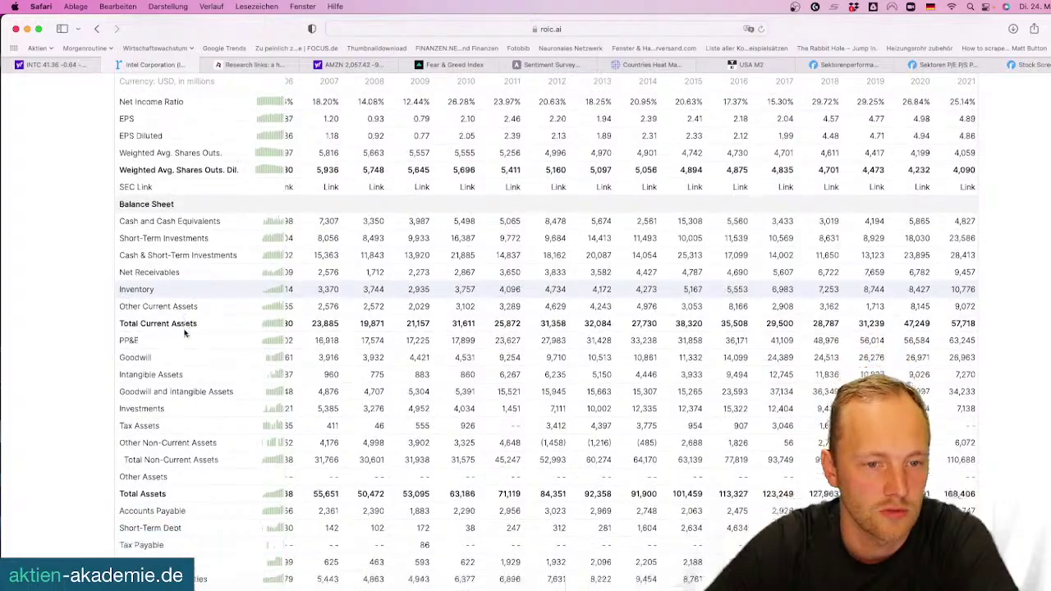
scroll(162, 410, "down", 9)
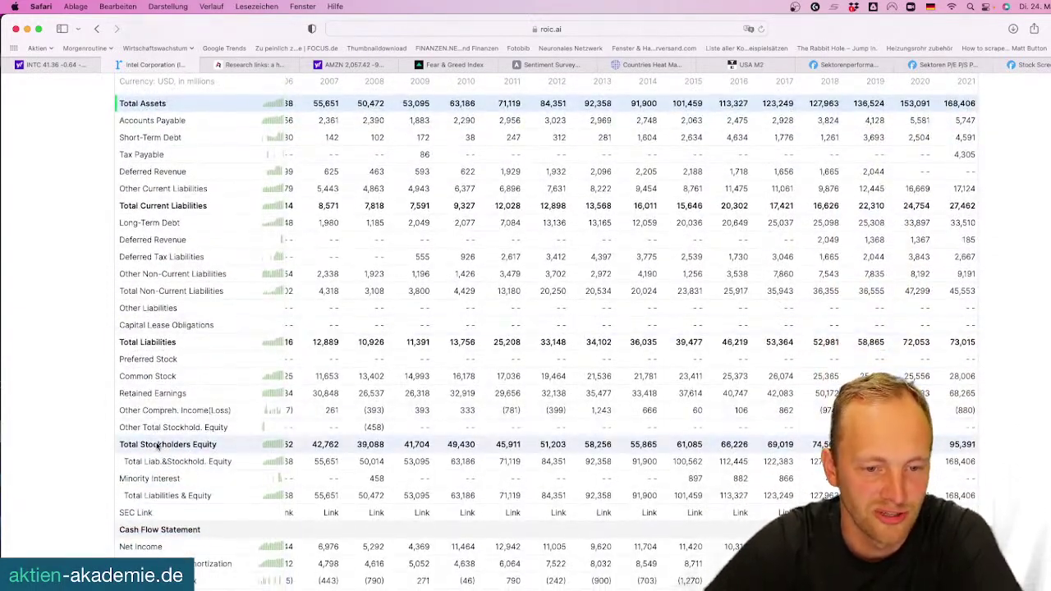
Open Intel's roic.ai summary, then return to the AMZN Yahoo Finance chart
scroll(362, 342, "up", 20)
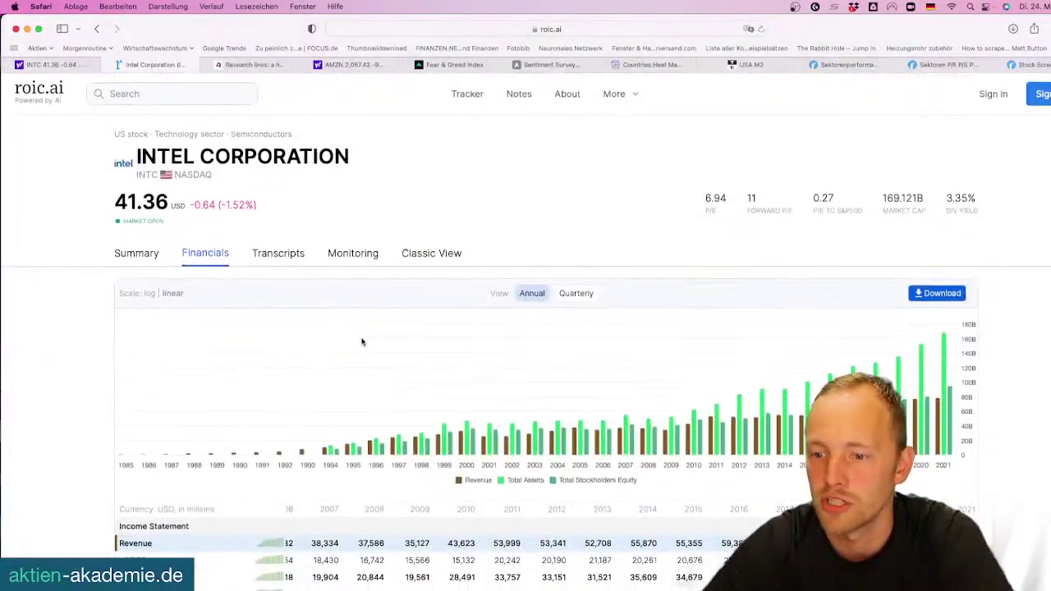
scroll(362, 341, "down", 3)
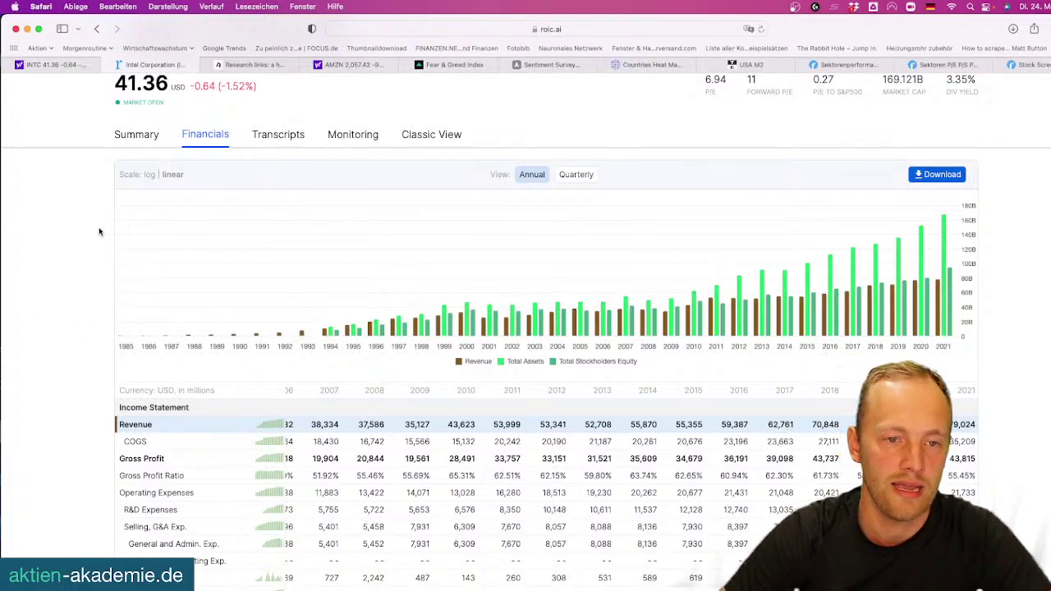
left_click(140, 135)
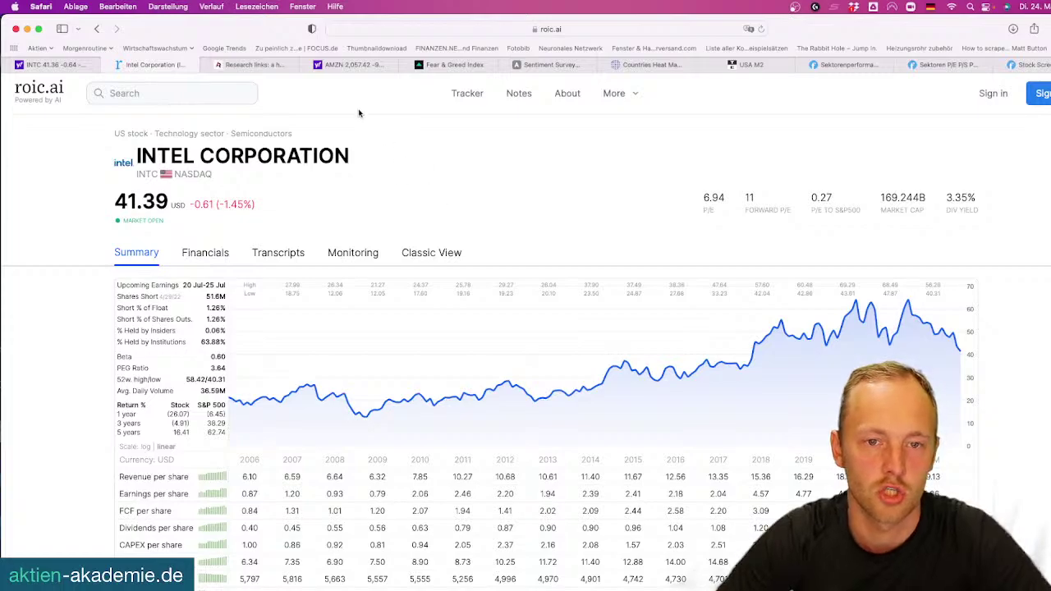
left_click(351, 65)
Search indicators for 'volume' and add Volume Profile to the AMZN daily chart
left_click(42, 148)
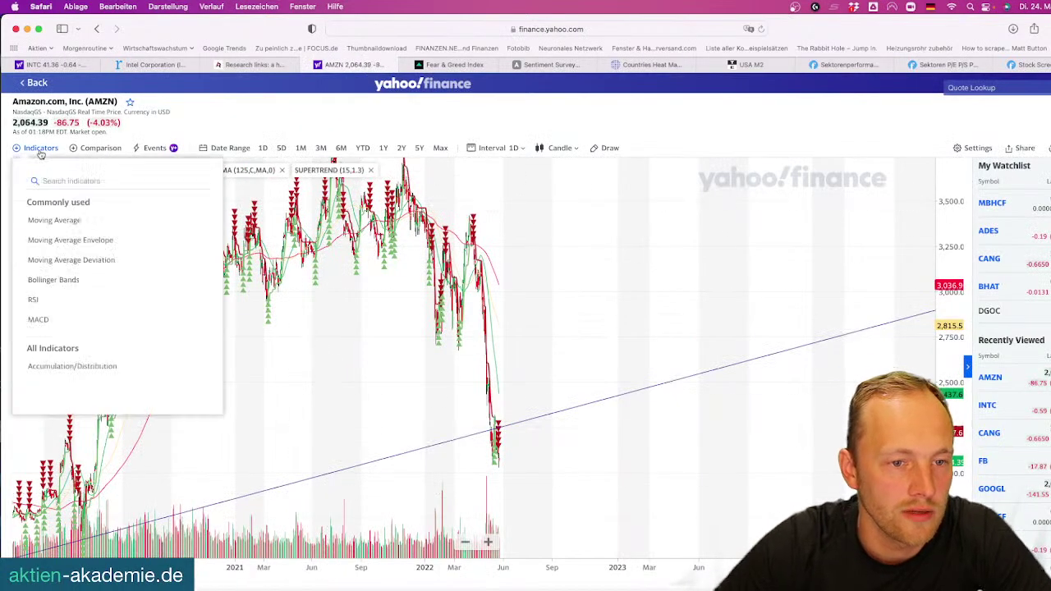
type("volume pr")
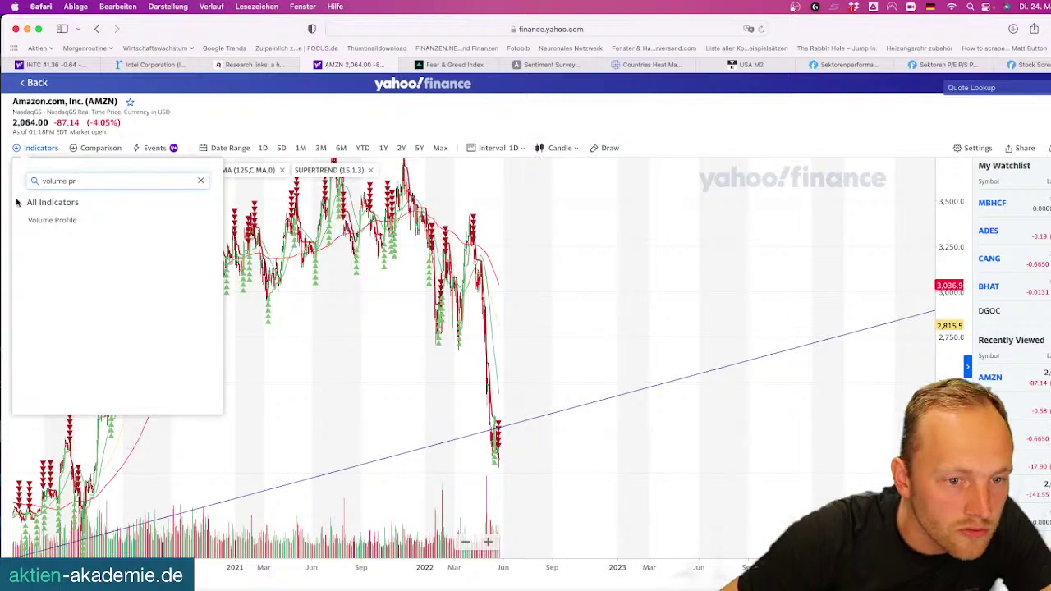
left_click(64, 223)
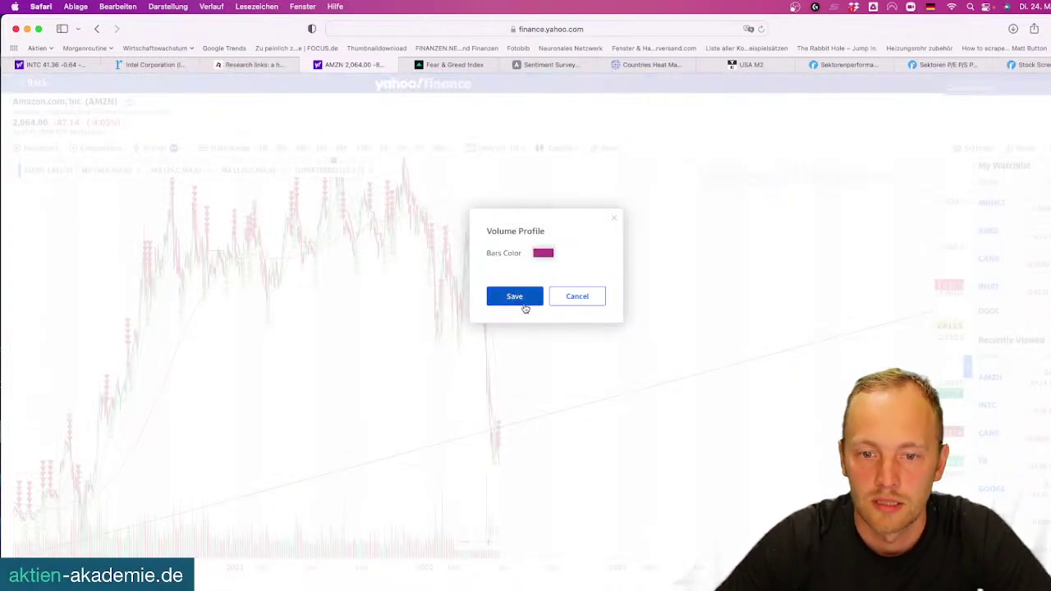
left_click(528, 297)
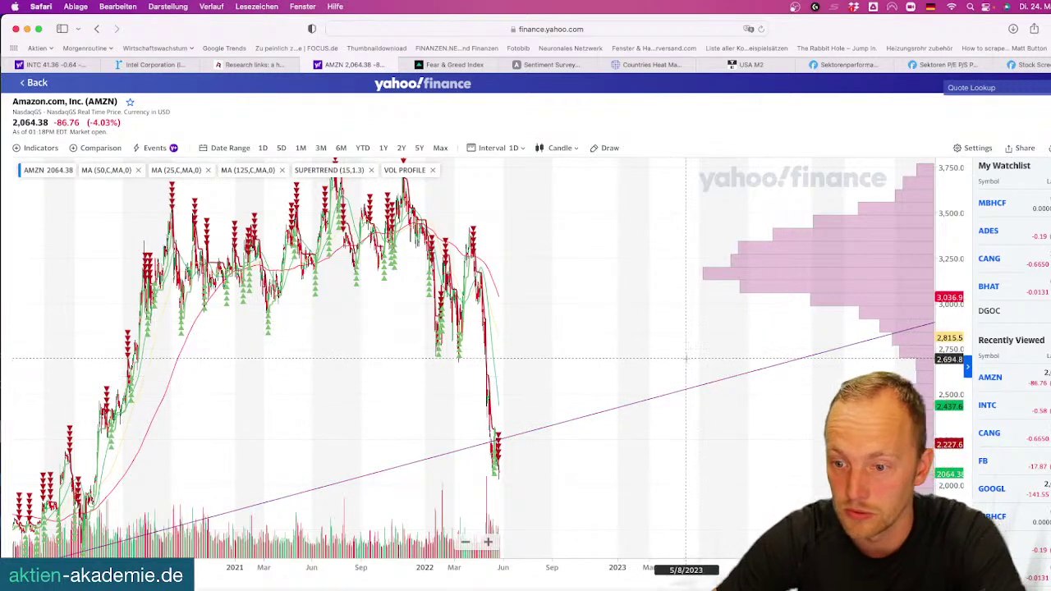
Switch AMZN to 15-minute candles and shift the view to cover mid-May through May 24
left_click(498, 148)
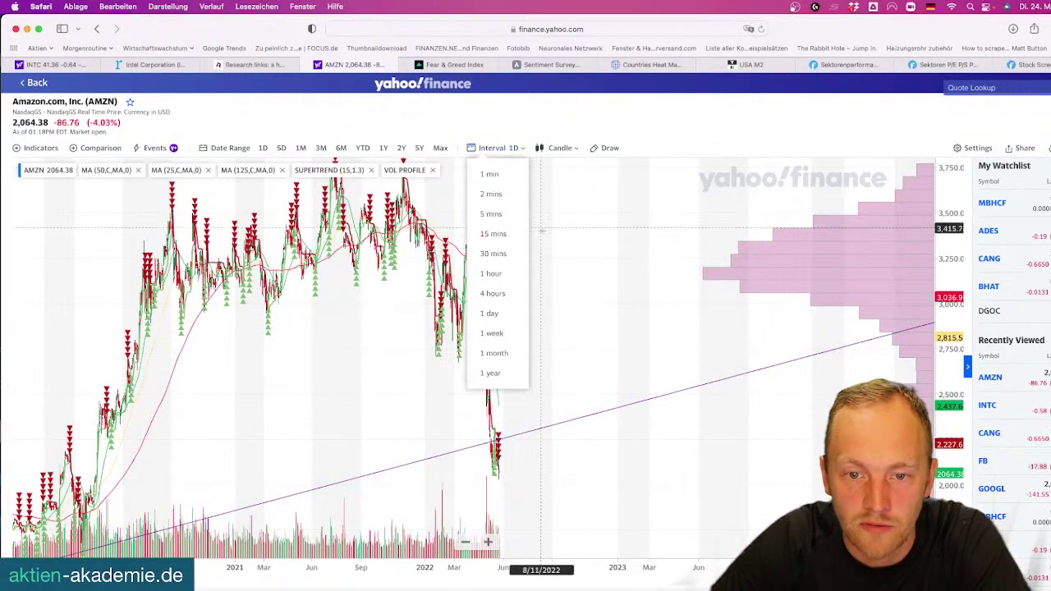
left_click(501, 233)
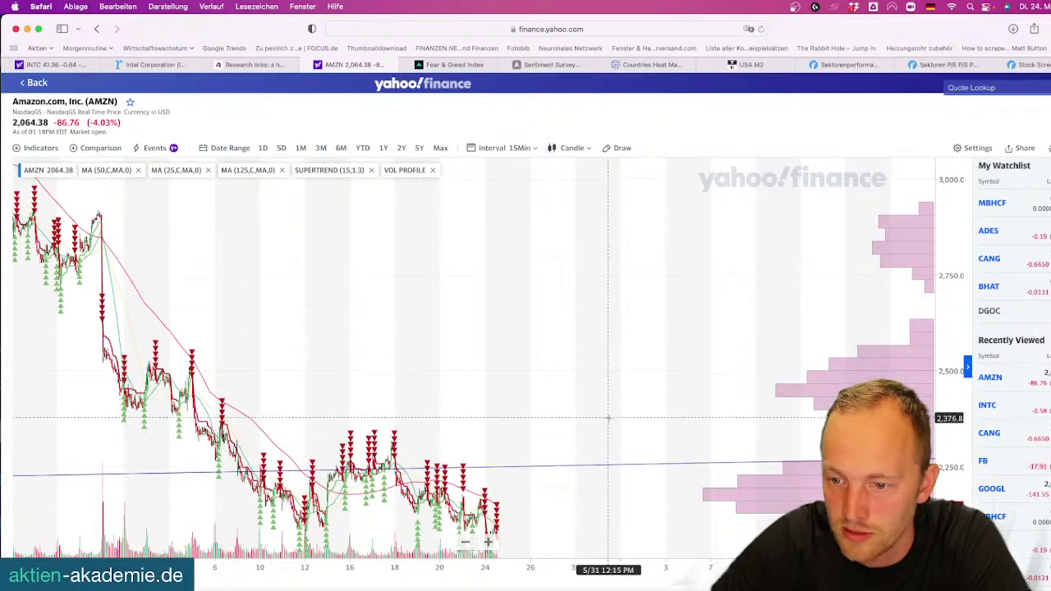
scroll(496, 372, "down", 5)
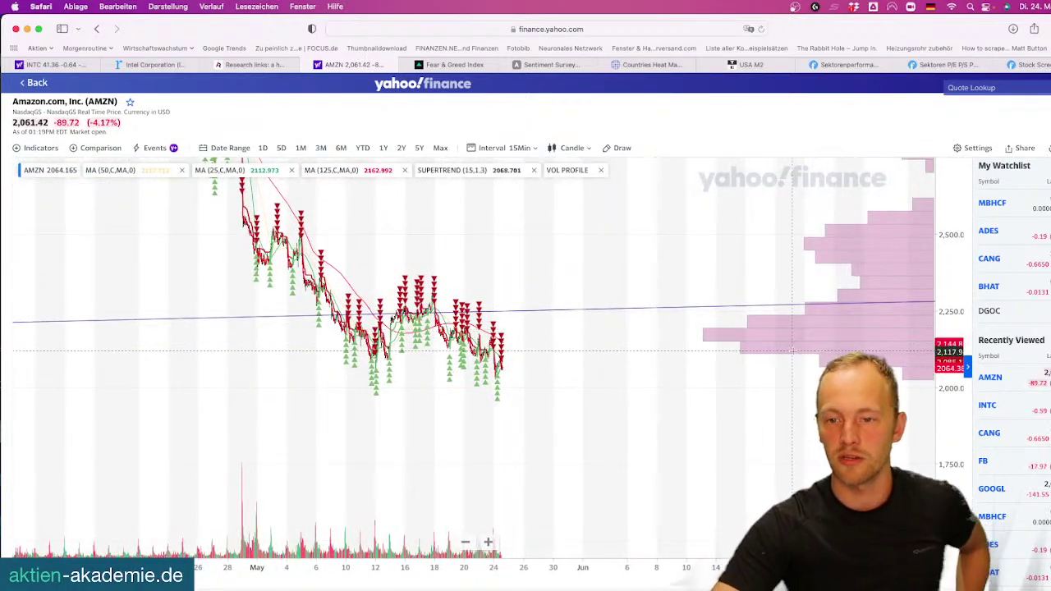
left_click_drag(678, 282, 676, 391)
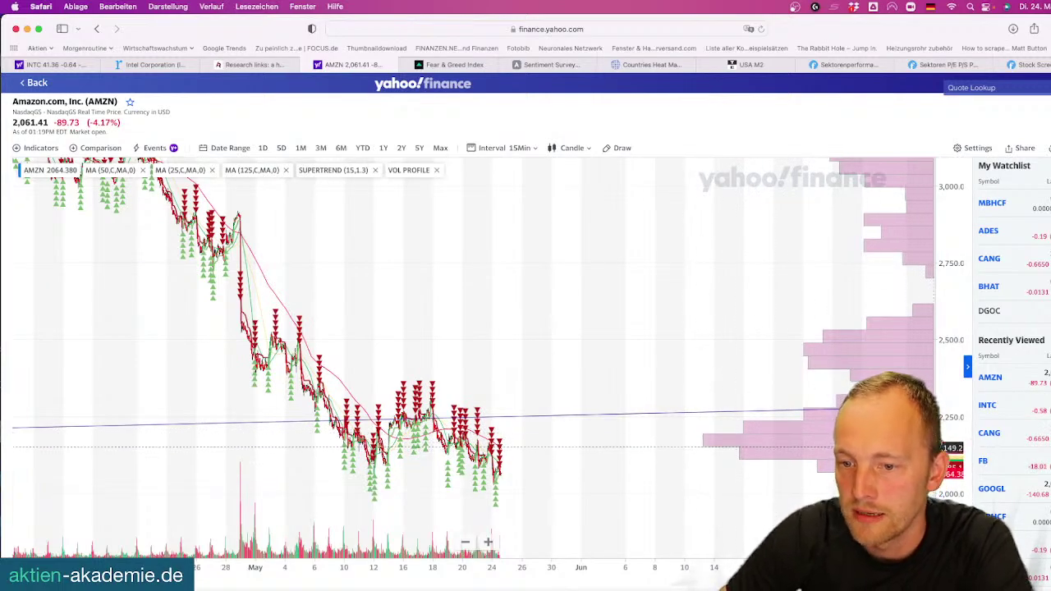
scroll(509, 444, "up", 2)
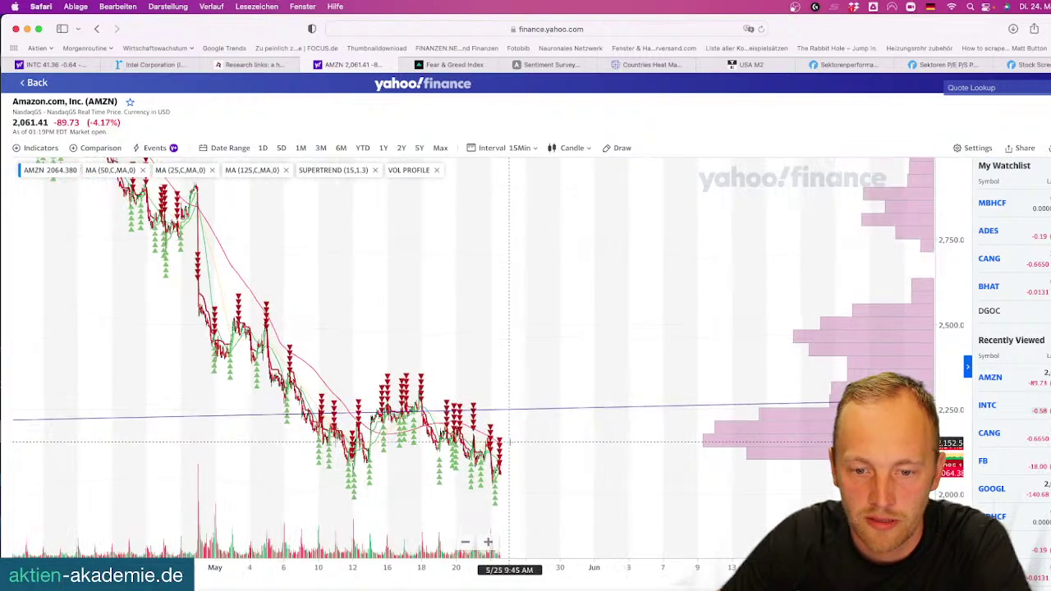
scroll(510, 444, "up", 3)
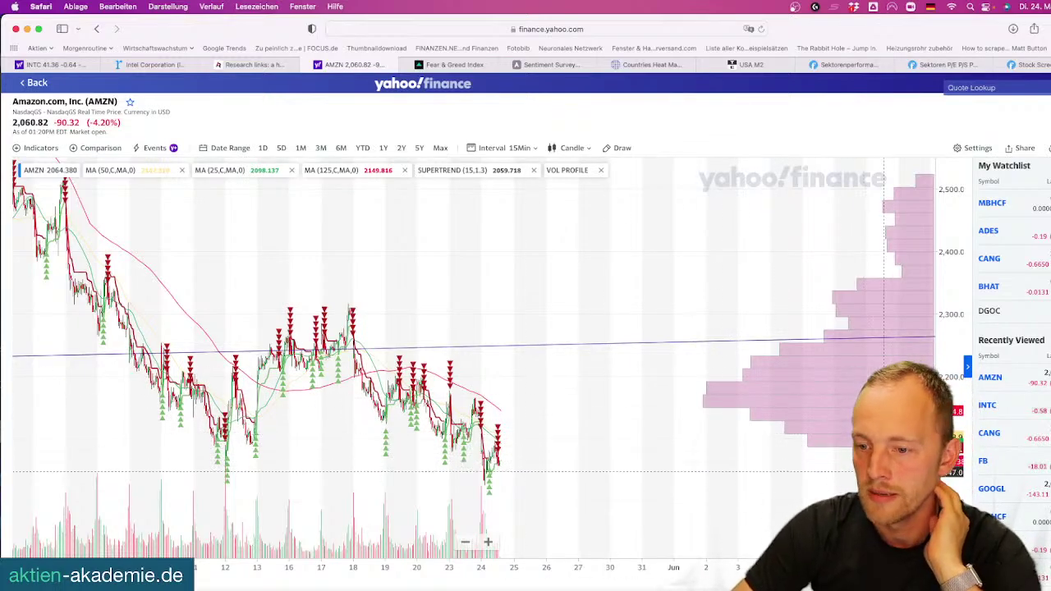
Zoom and pan the AMZN 15-minute chart to span mid-April through late May
scroll(493, 457, "up", 3)
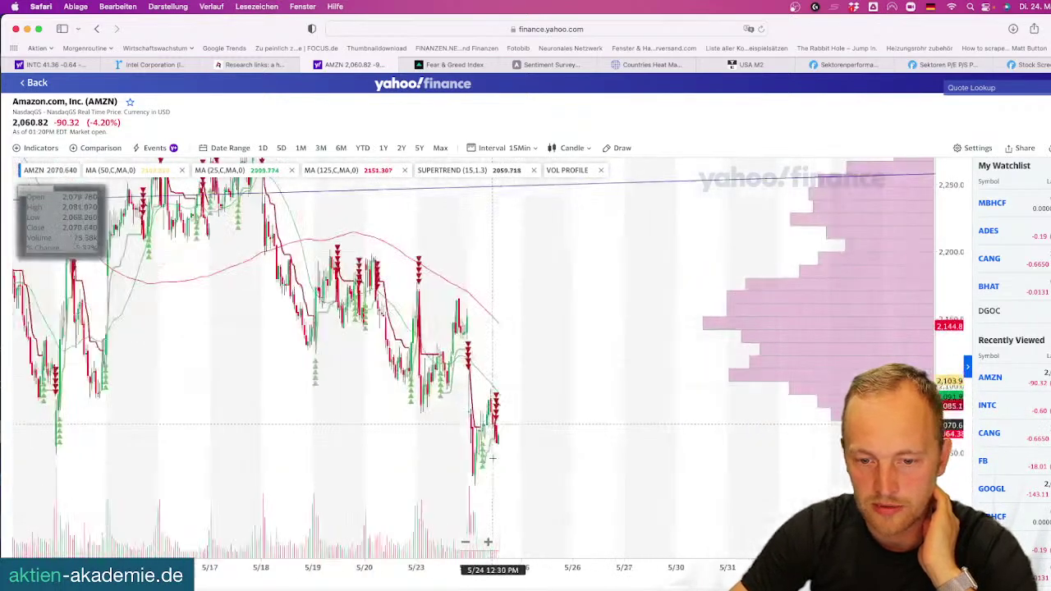
scroll(493, 458, "up", 5)
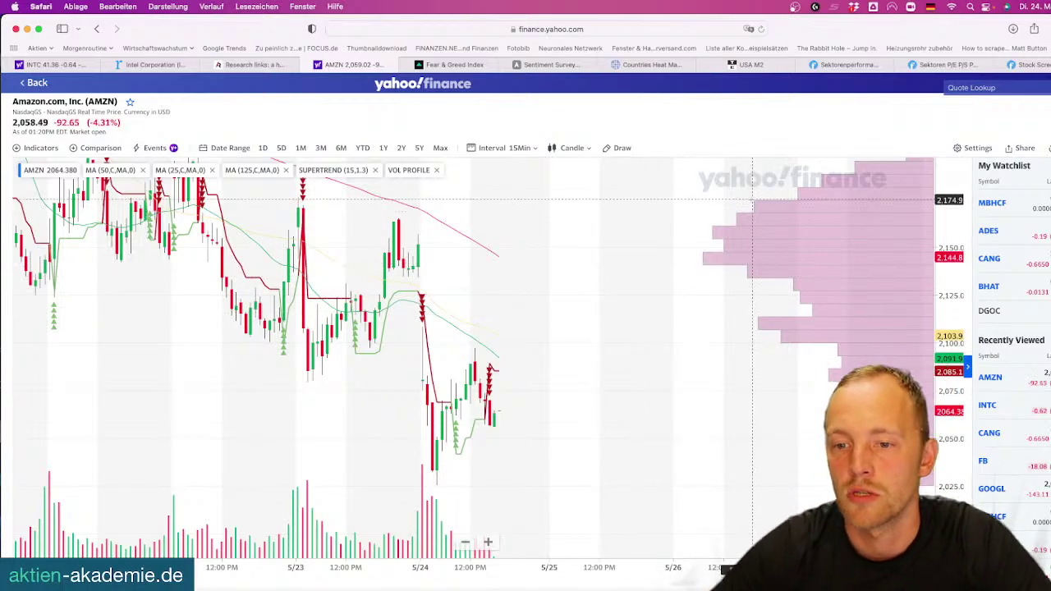
scroll(672, 253, "down", 10)
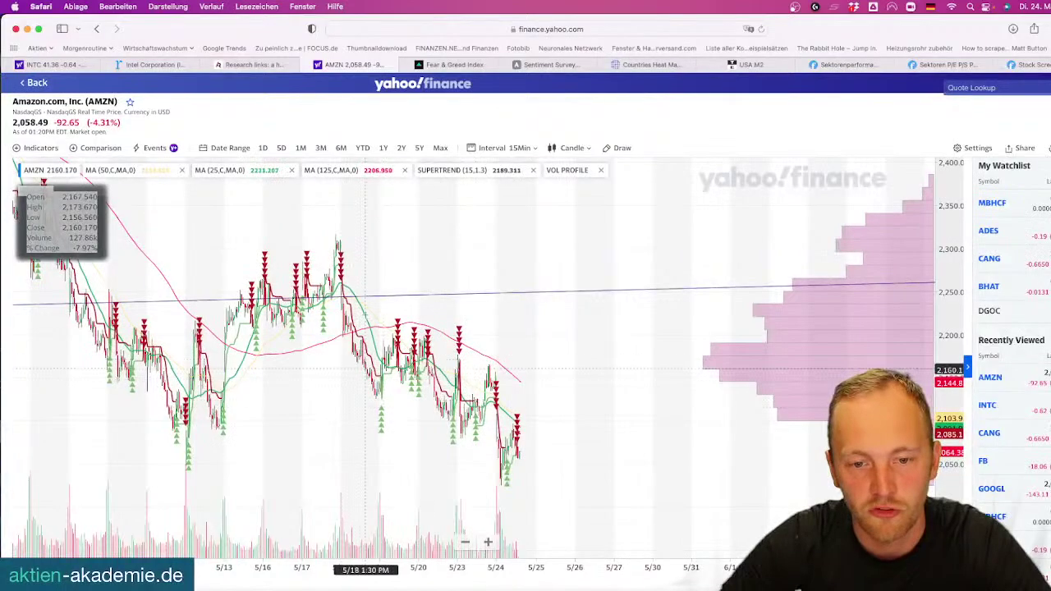
left_click_drag(650, 337, 630, 362)
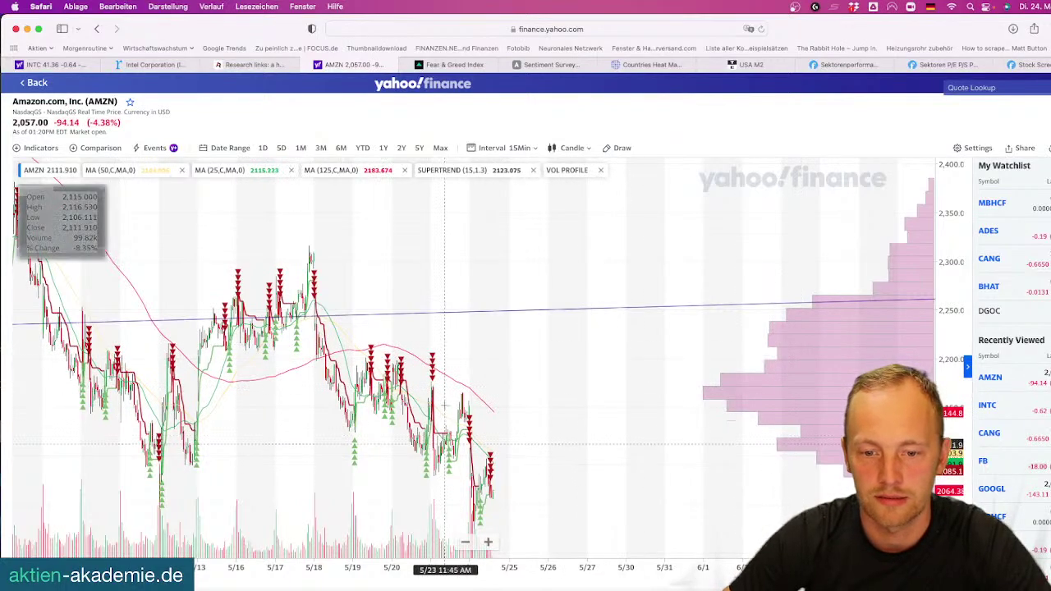
scroll(596, 309, "down", 5)
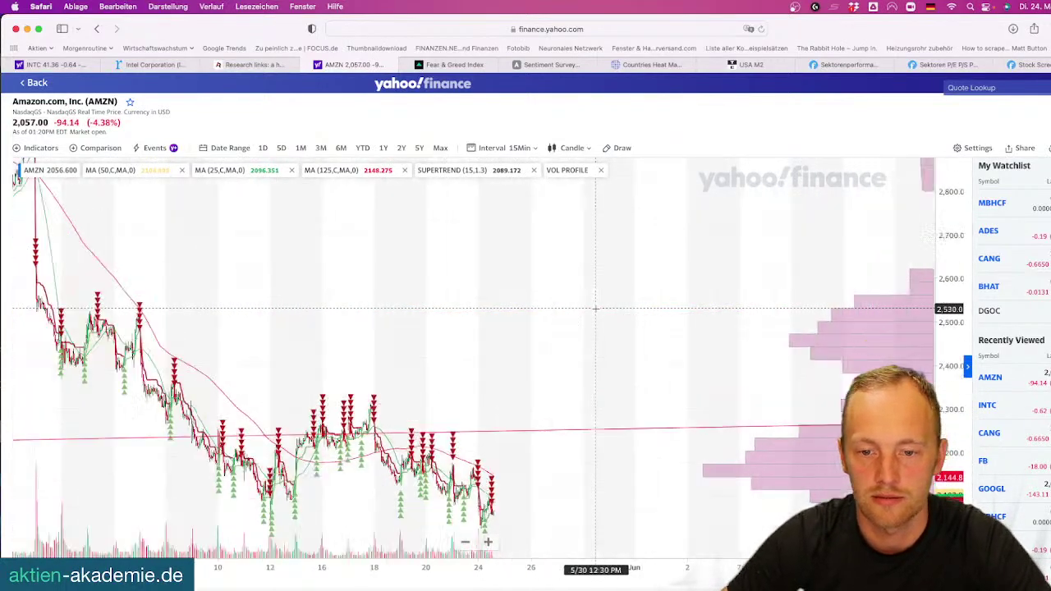
scroll(596, 309, "down", 1)
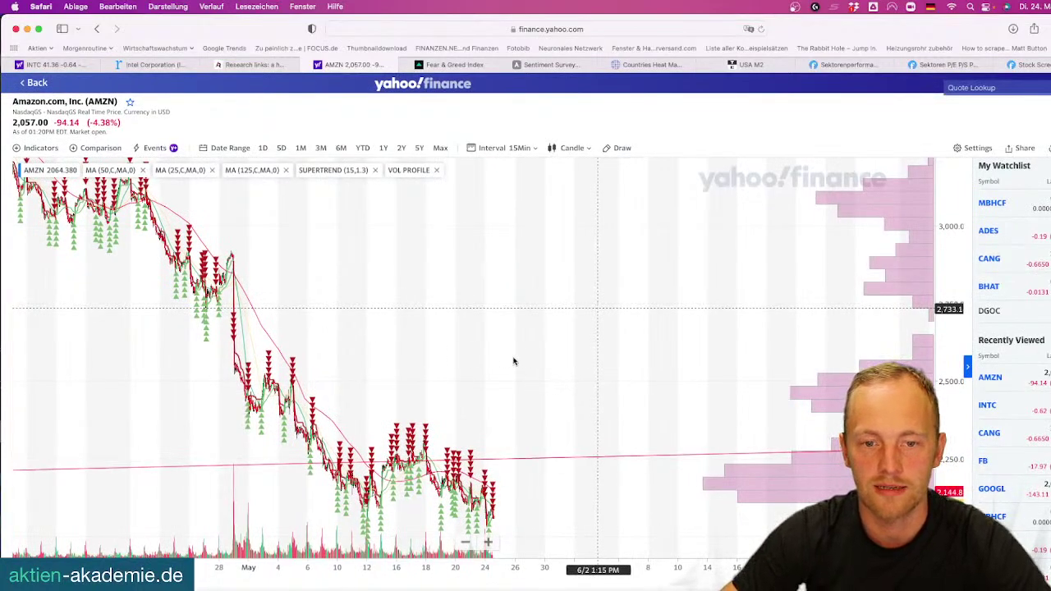
scroll(429, 346, "left", 5)
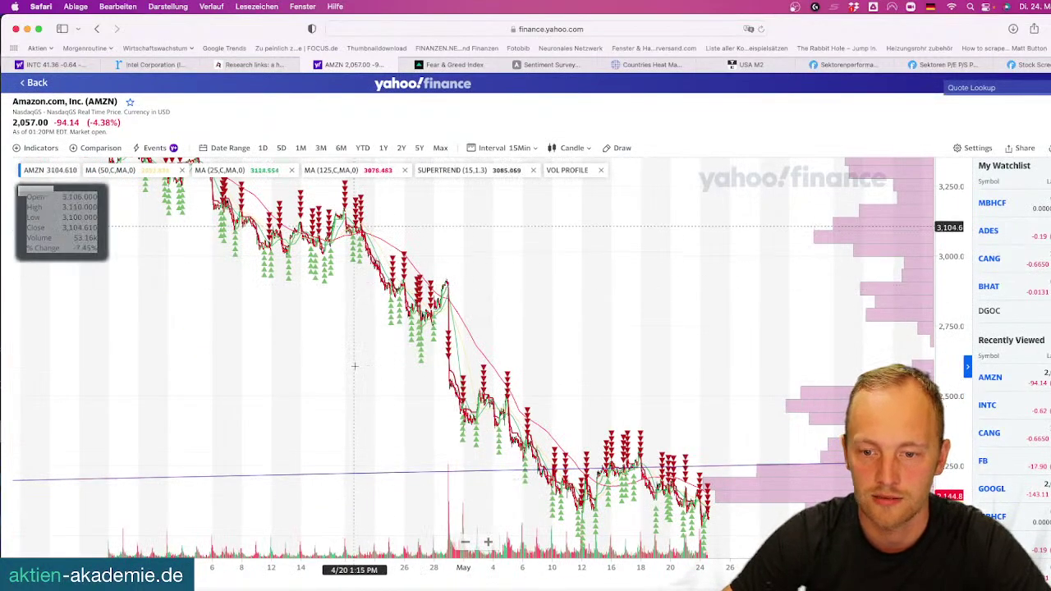
scroll(317, 377, "left", 1)
scroll(317, 377, "right", 3)
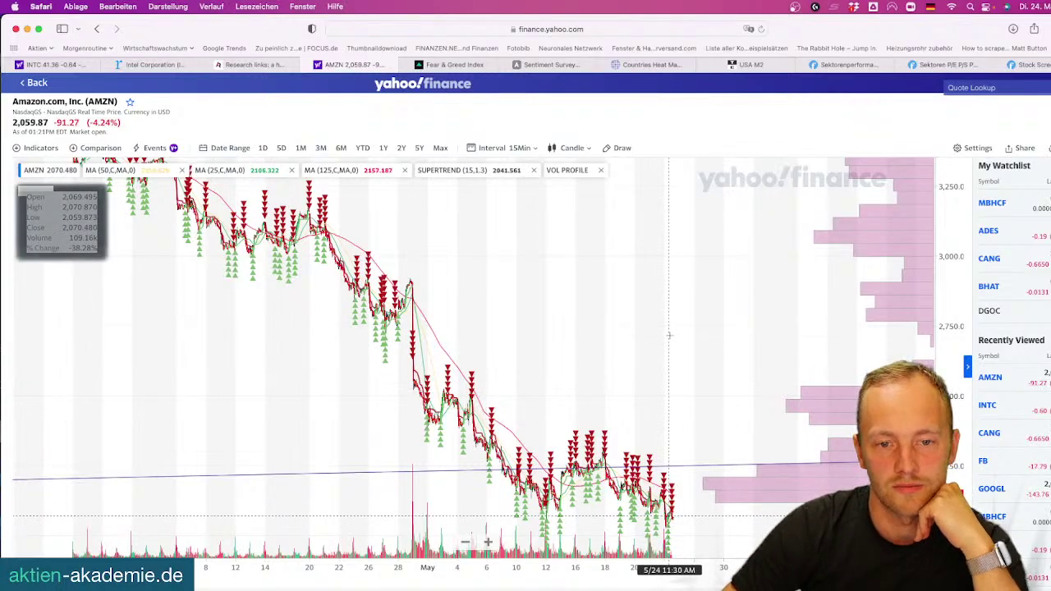
On the INTC chart, add and save the Volume Profile indicator, then pan toward later dates
left_click(63, 65)
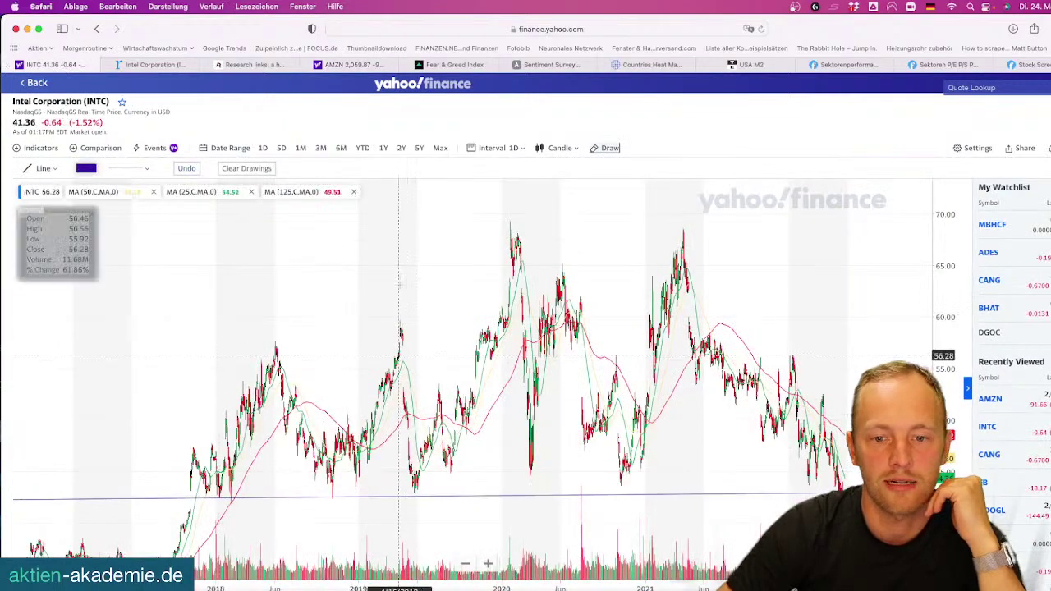
left_click(41, 149)
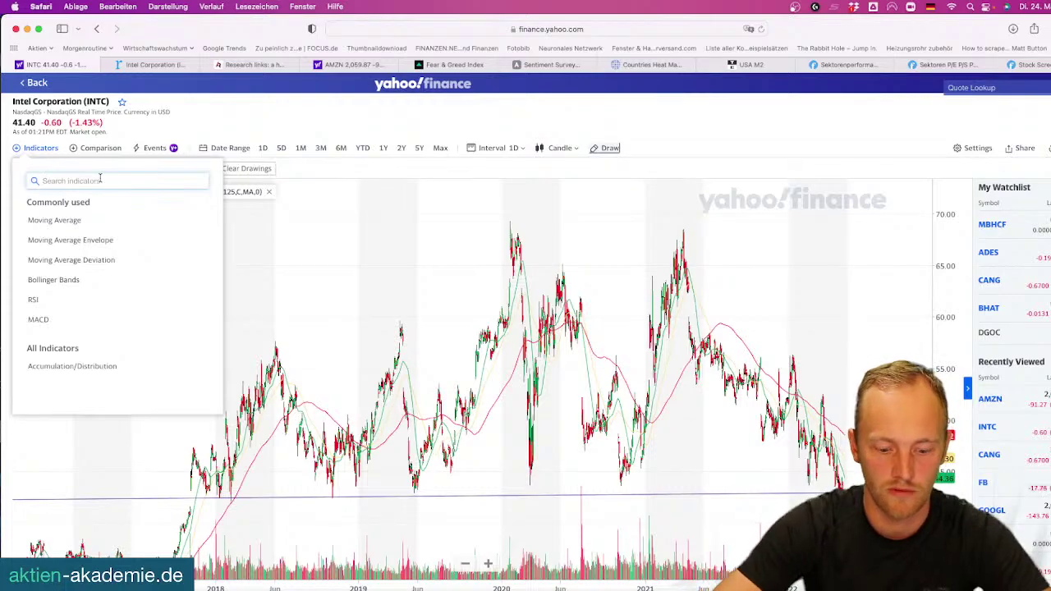
type("volumen")
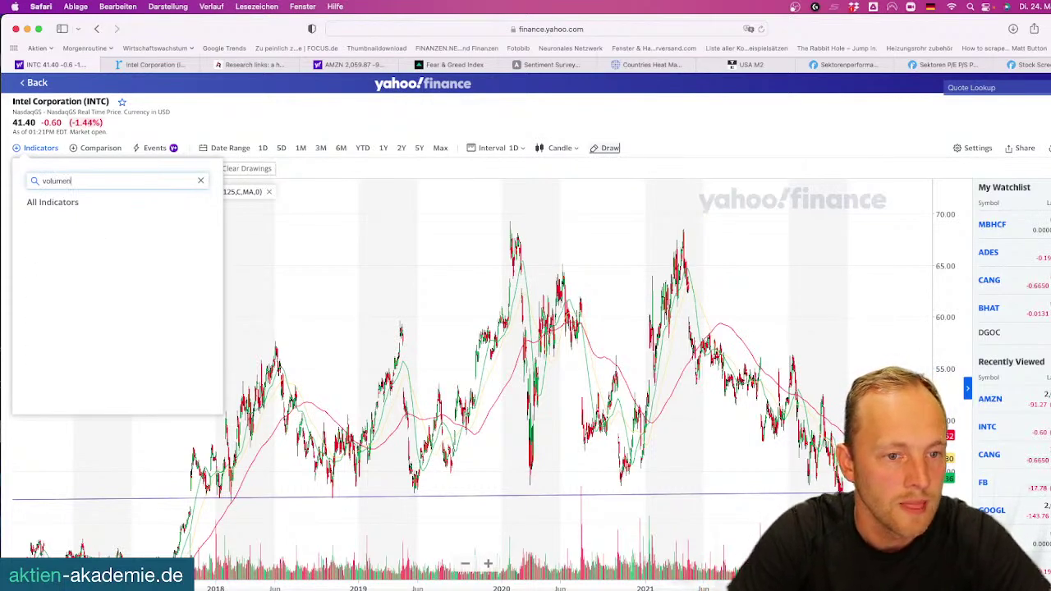
key("BackSpace")
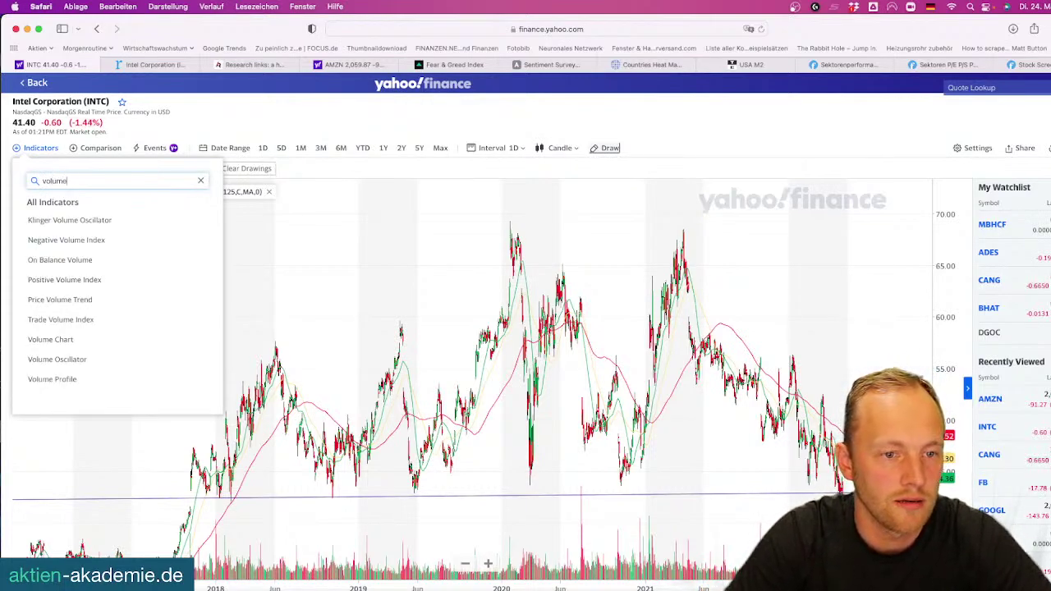
type("pro")
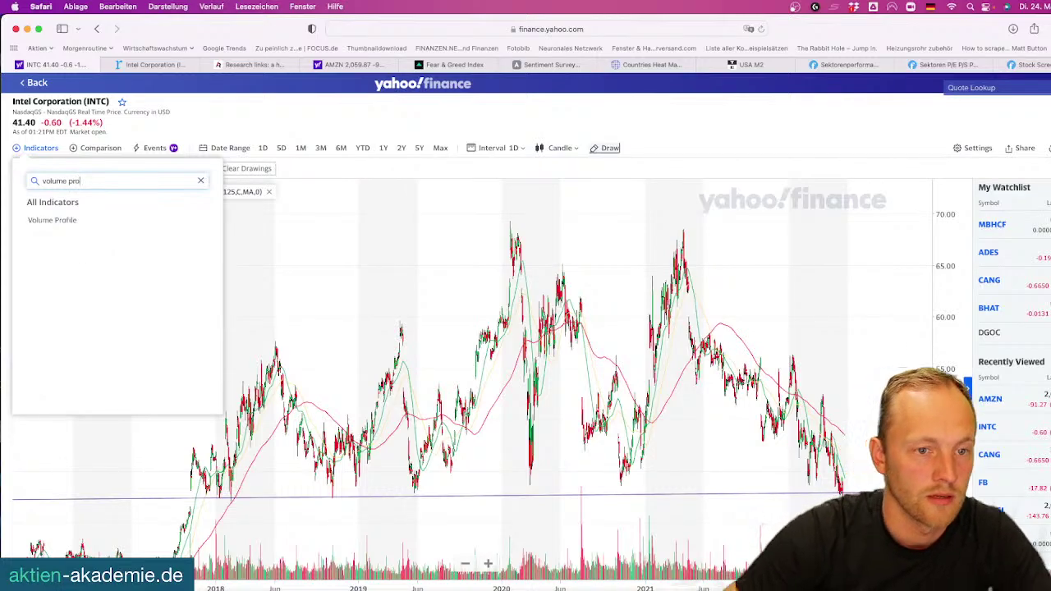
left_click(75, 222)
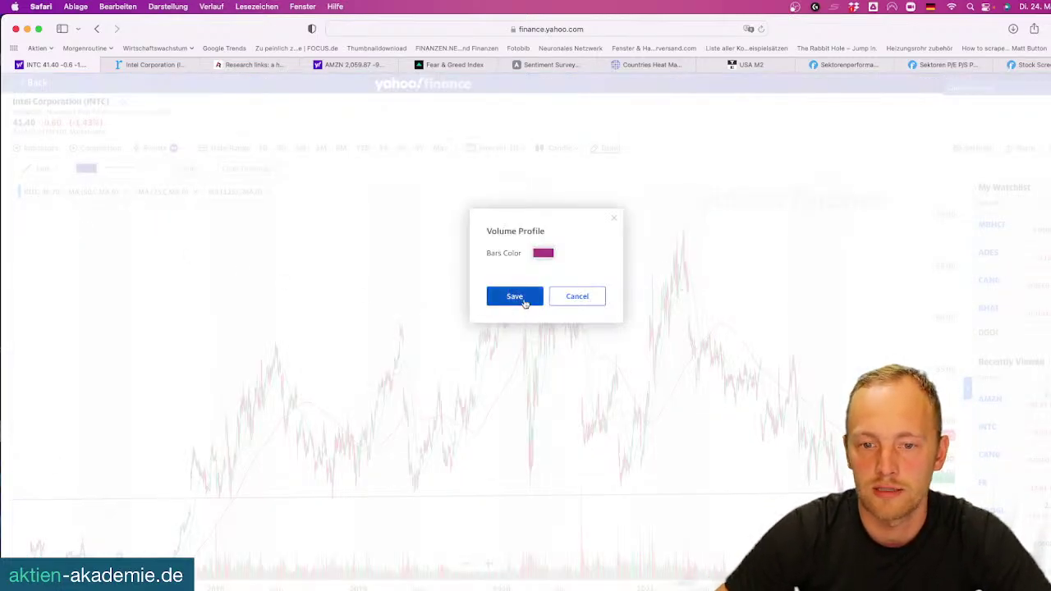
left_click(515, 297)
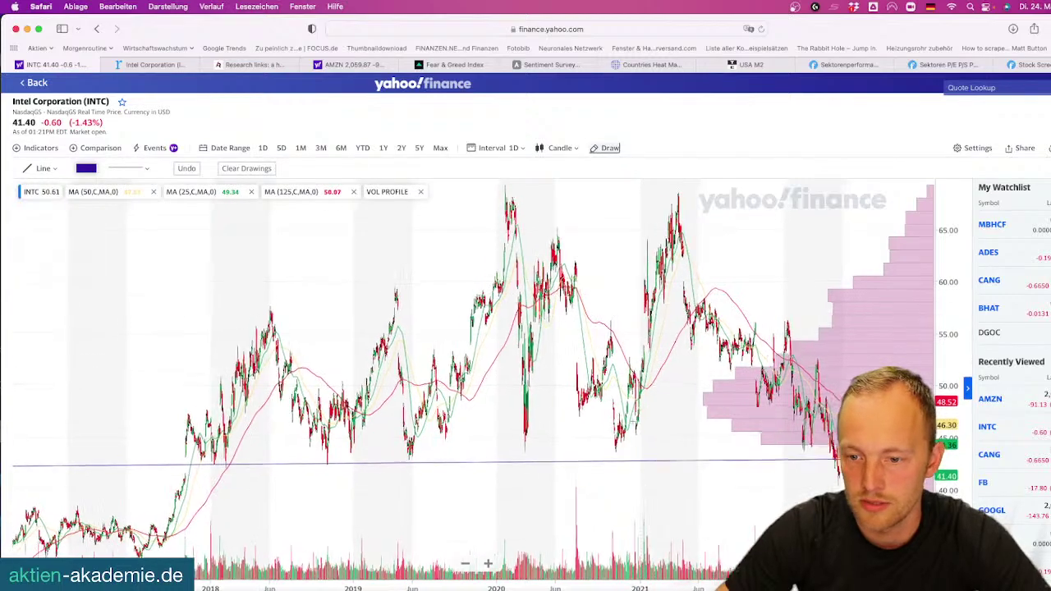
left_click_drag(635, 419, 539, 391)
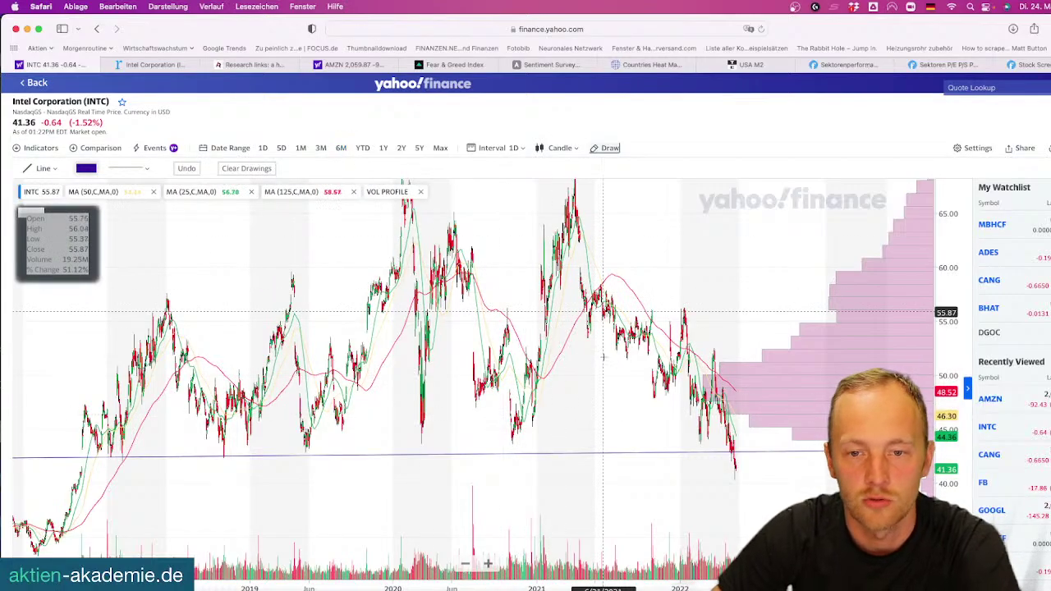
scroll(677, 373, "up", 5)
scroll(563, 331, "up", 6)
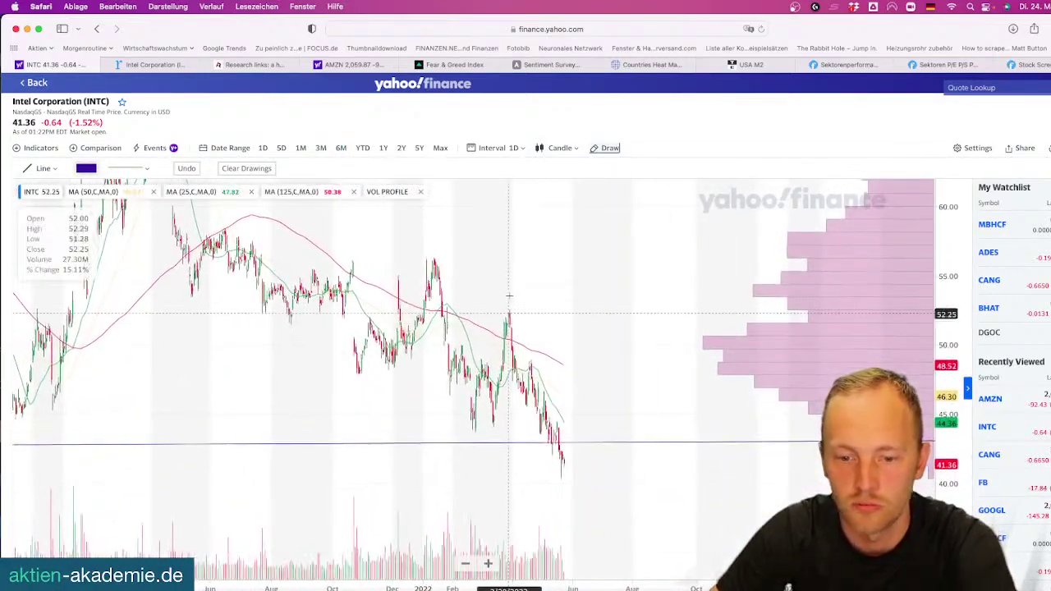
scroll(510, 294, "up", 5)
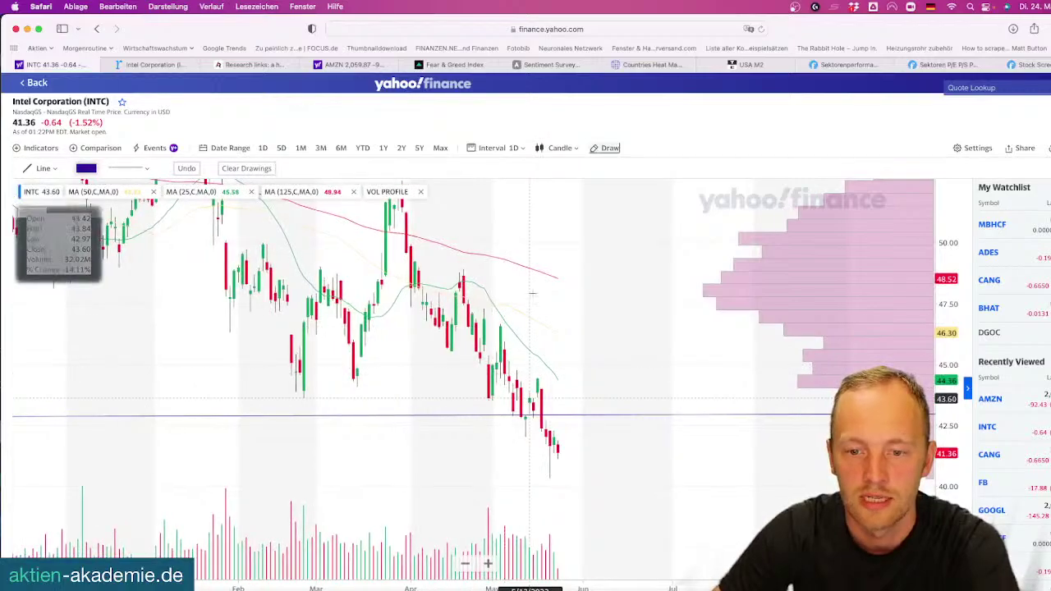
left_click_drag(508, 419, 609, 428)
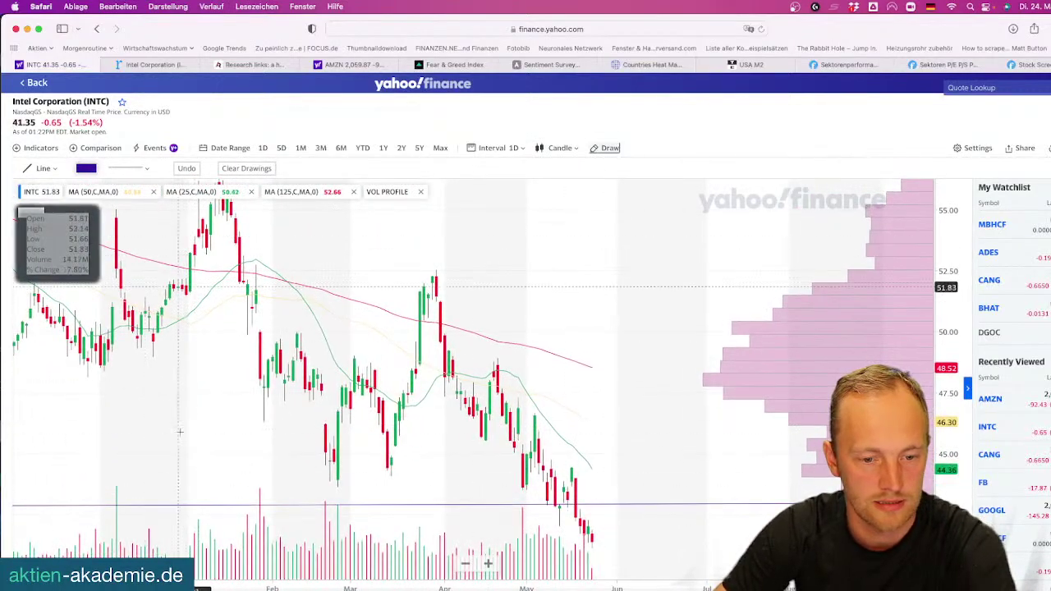
scroll(265, 414, "right", 5)
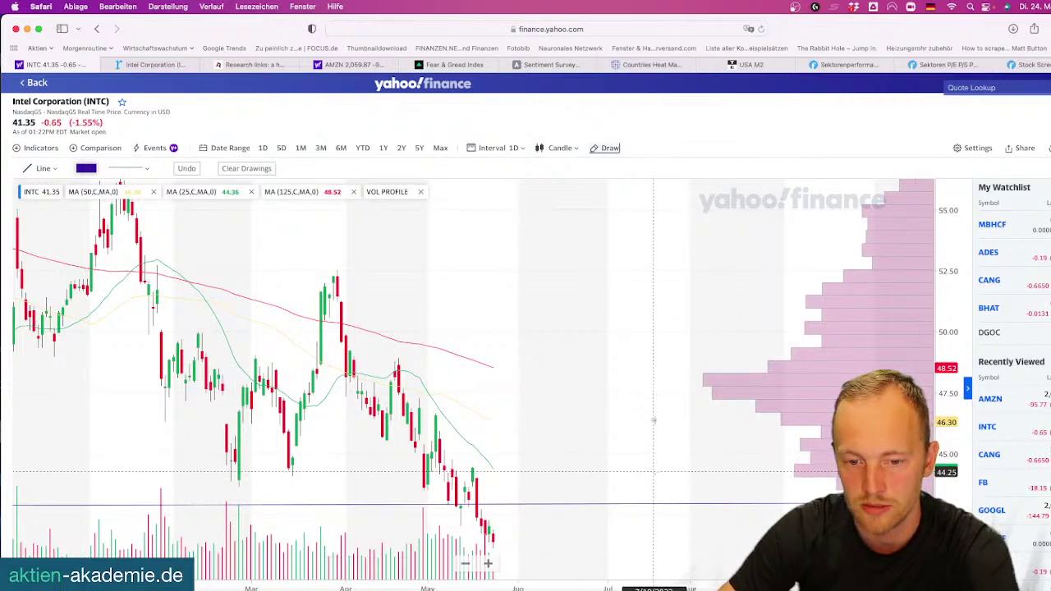
left_click_drag(653, 473, 653, 402)
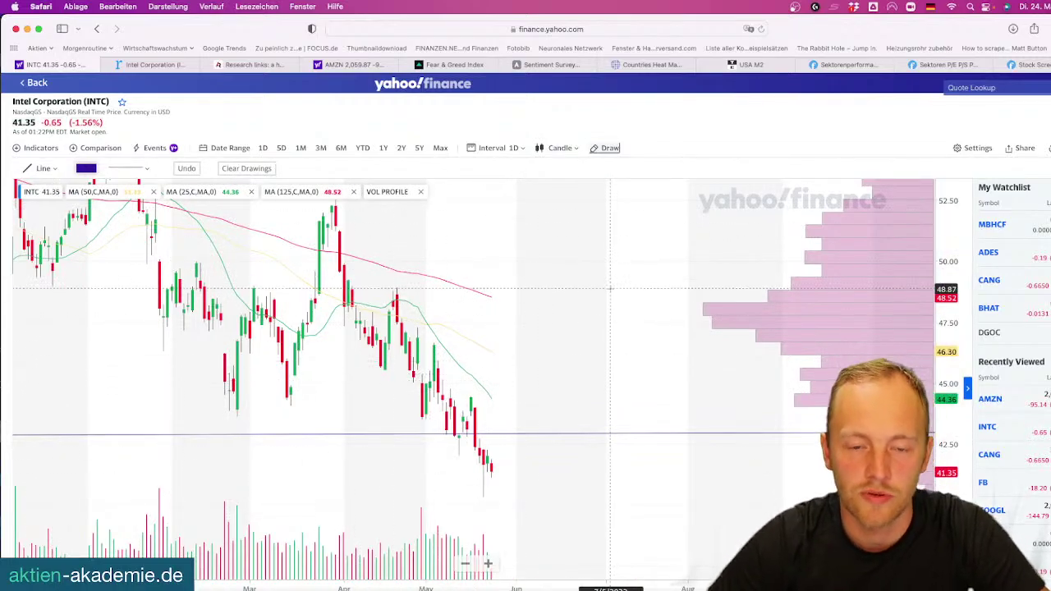
scroll(598, 339, "left", 2)
scroll(598, 339, "down", 5)
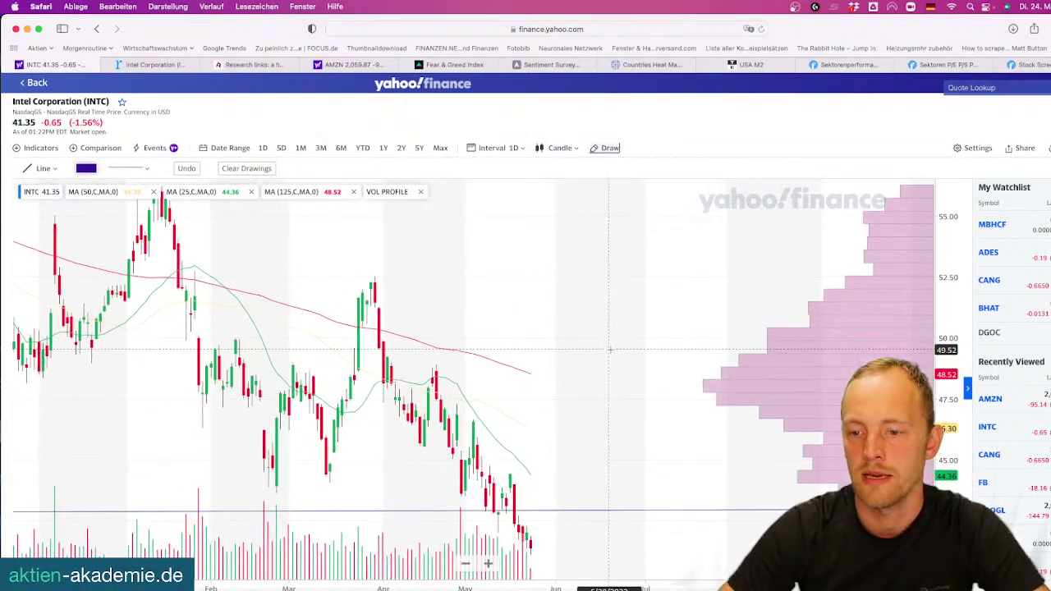
scroll(611, 349, "down", 6)
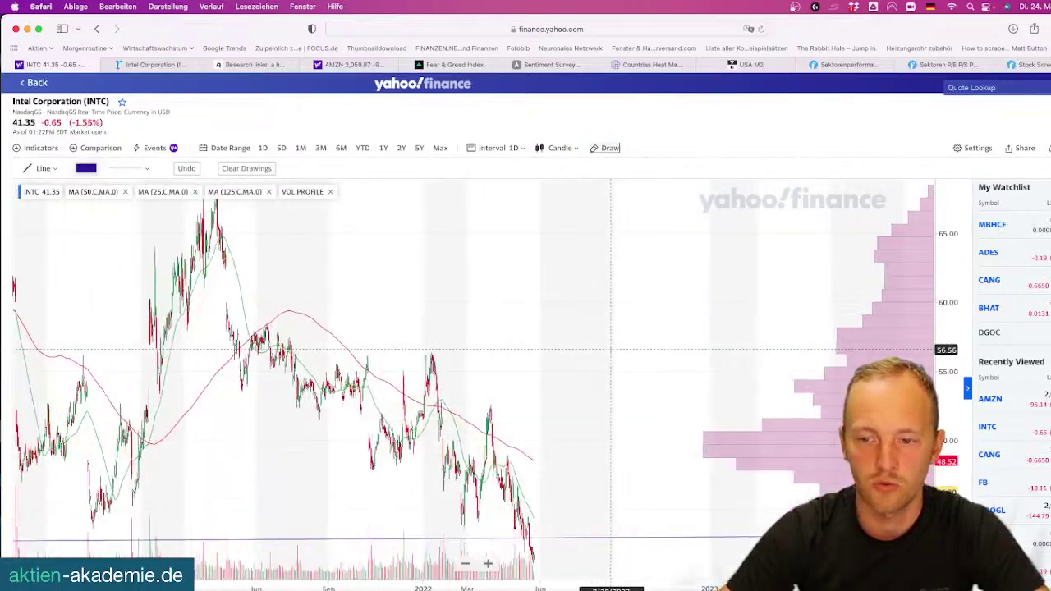
scroll(610, 349, "down", 3)
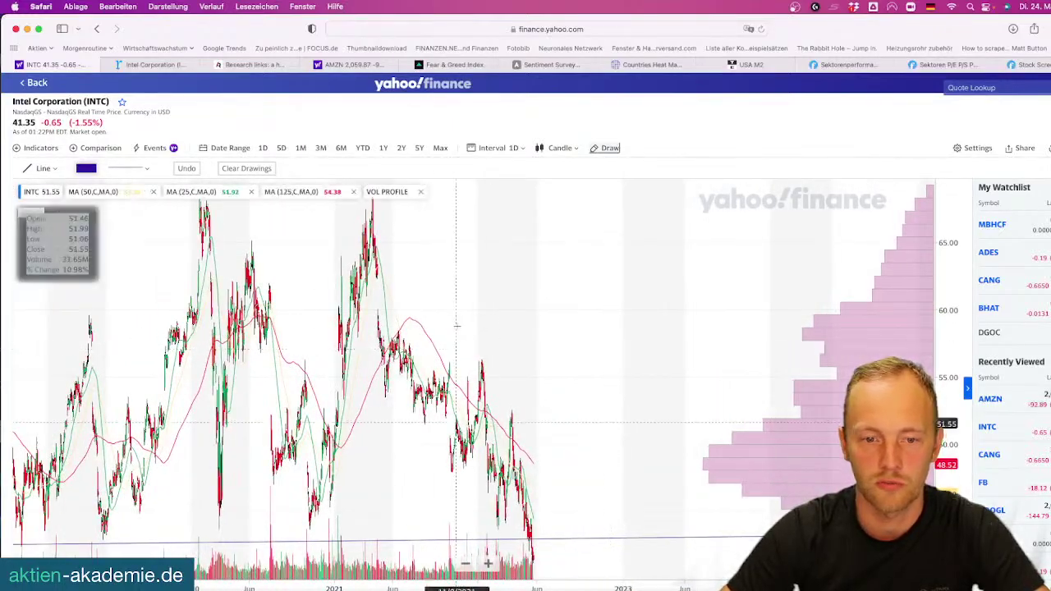
scroll(604, 345, "left", 4)
scroll(597, 343, "right", 3)
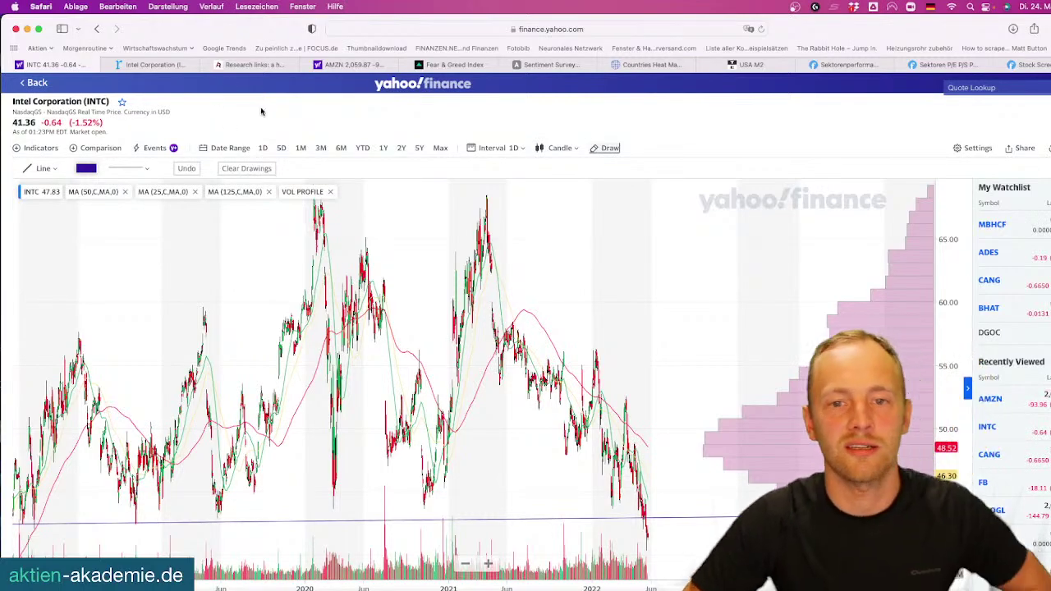
left_click(704, 65)
left_click(605, 65)
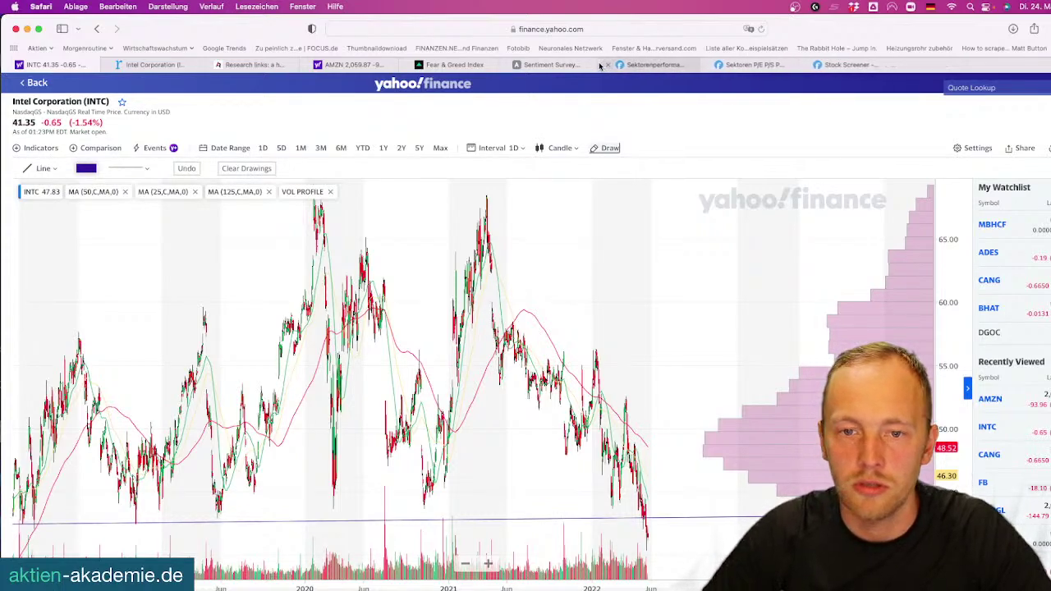
left_click(507, 65)
left_click(407, 65)
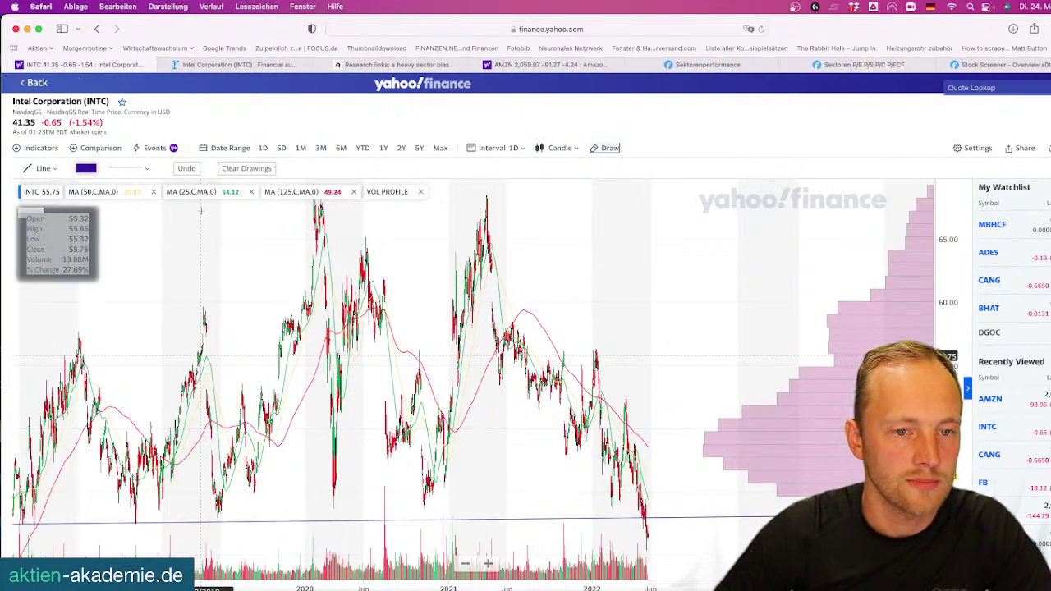
left_click(36, 83)
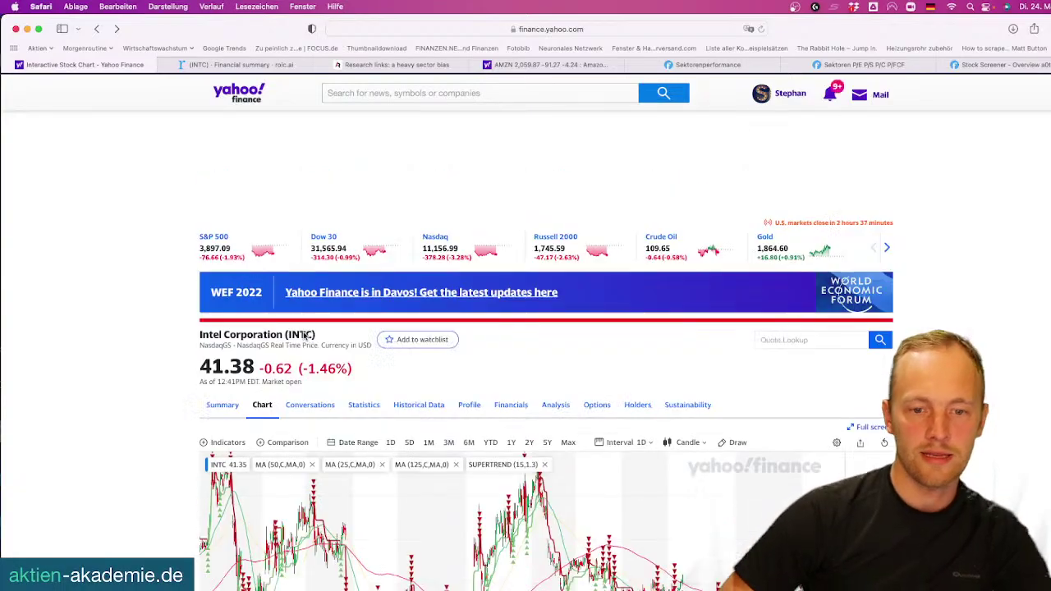
left_click(370, 406)
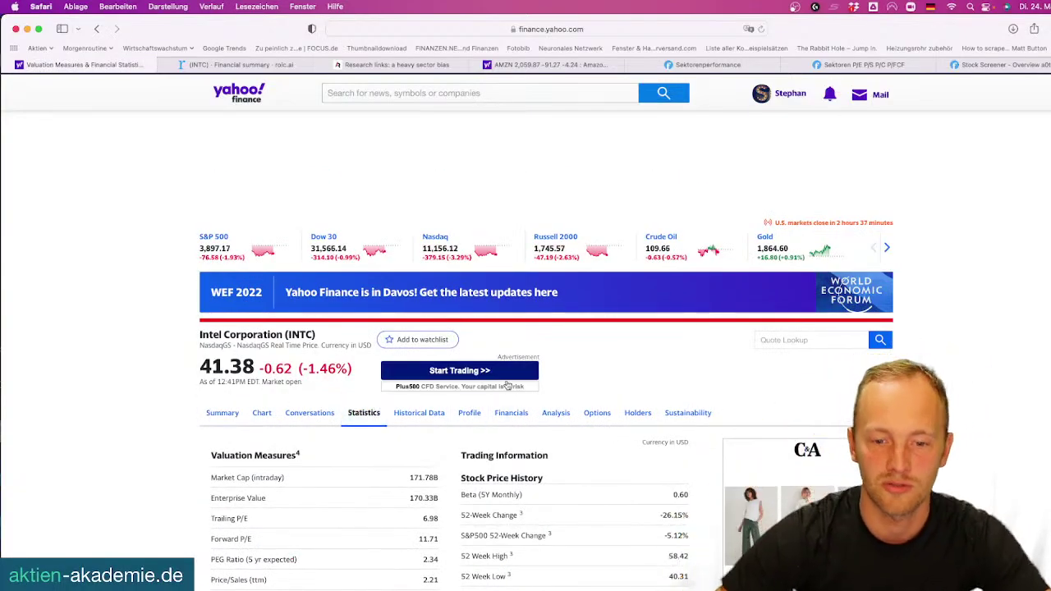
scroll(556, 588, "down", 1)
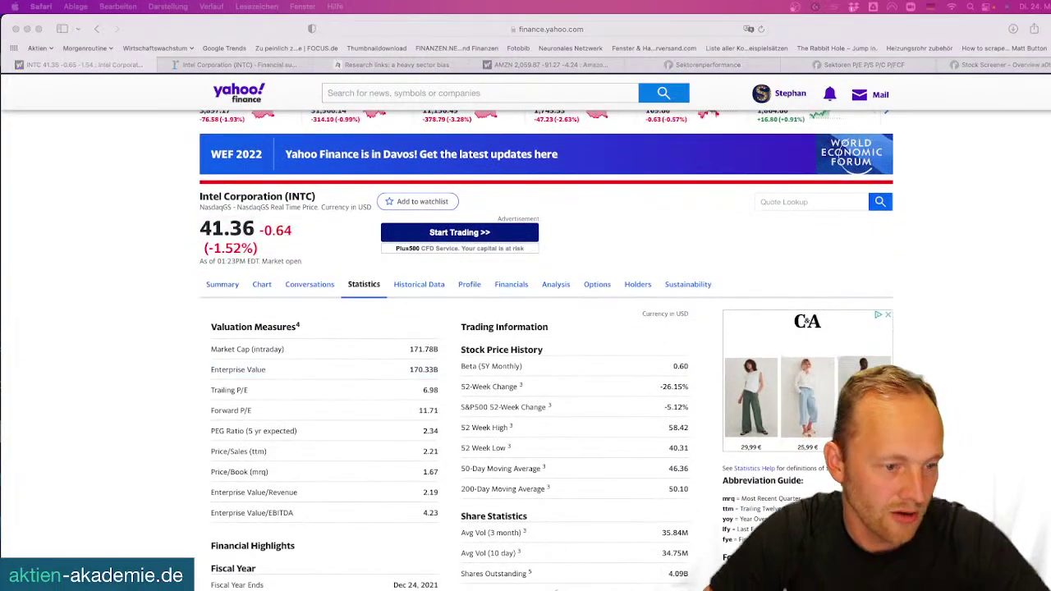
scroll(293, 486, "up", 3)
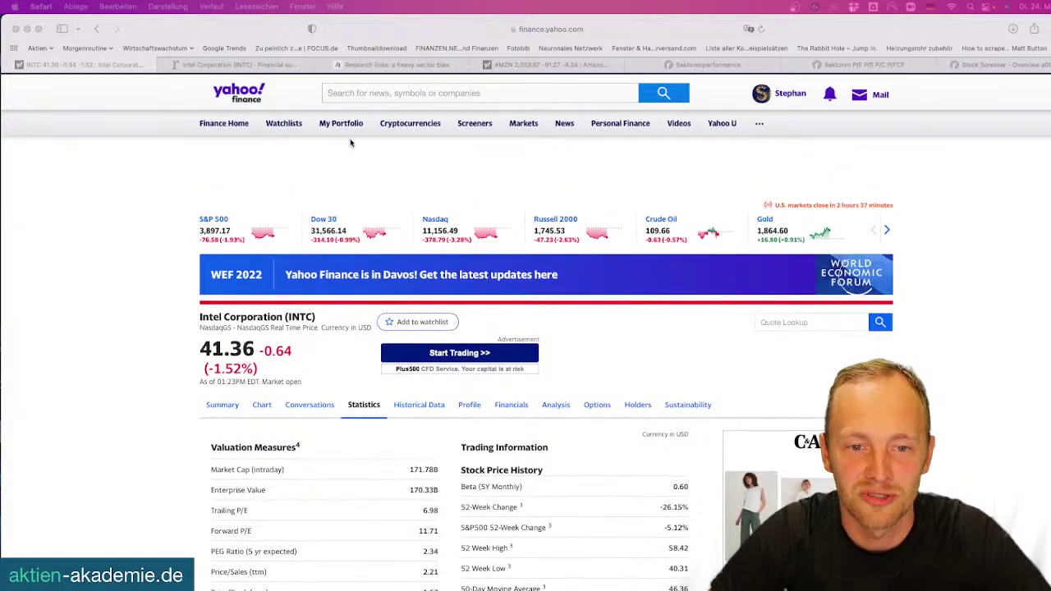
Paste 'Louisiana Pacific Corp' into Yahoo's search and open the LPX quote page
left_click(364, 84)
left_click(360, 90)
type("Louisiana Pacific Corp")
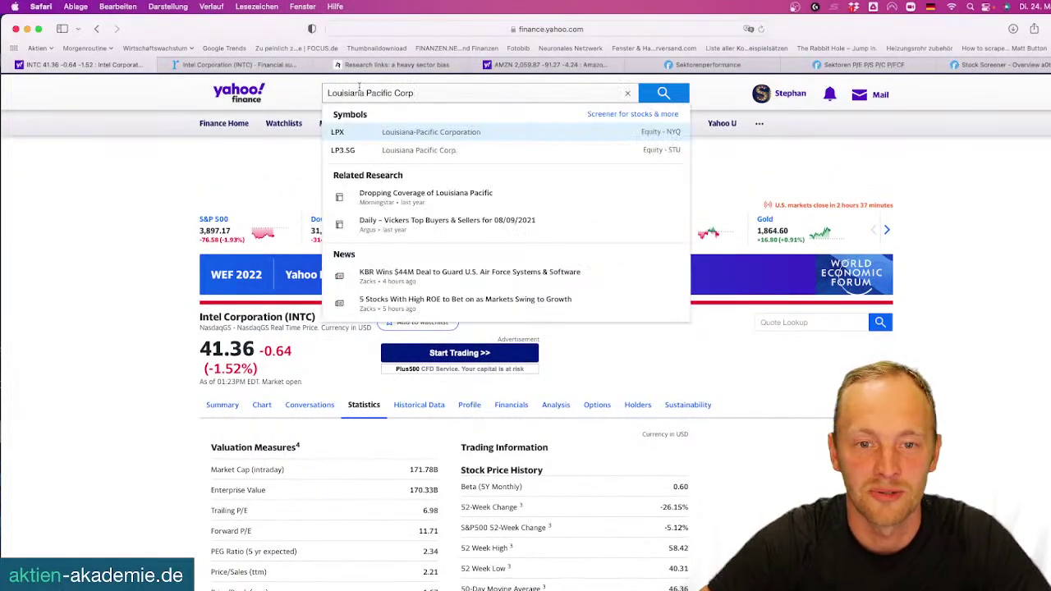
left_click(383, 133)
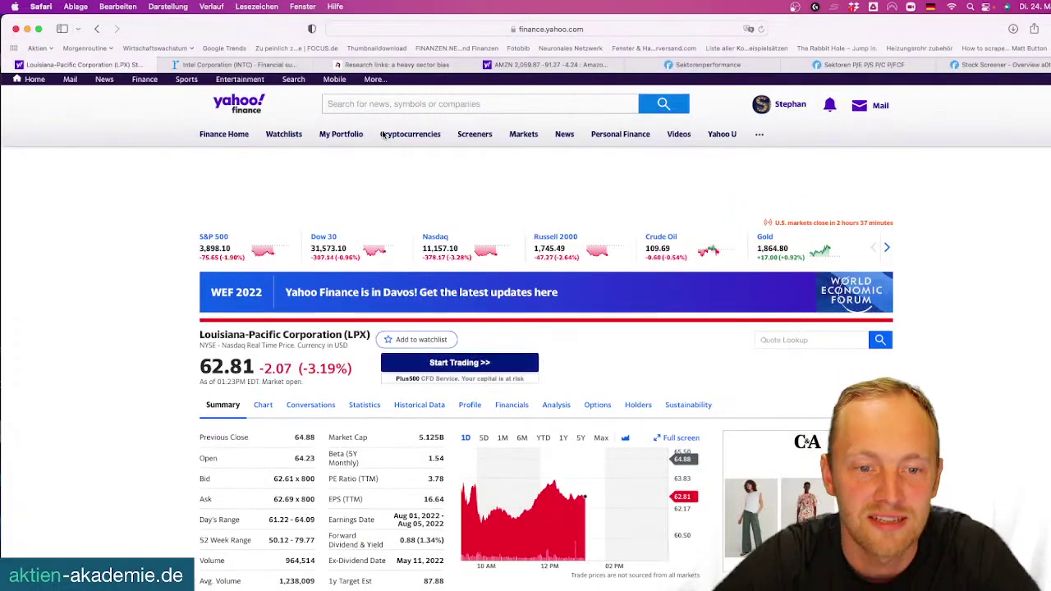
scroll(365, 271, "down", 4)
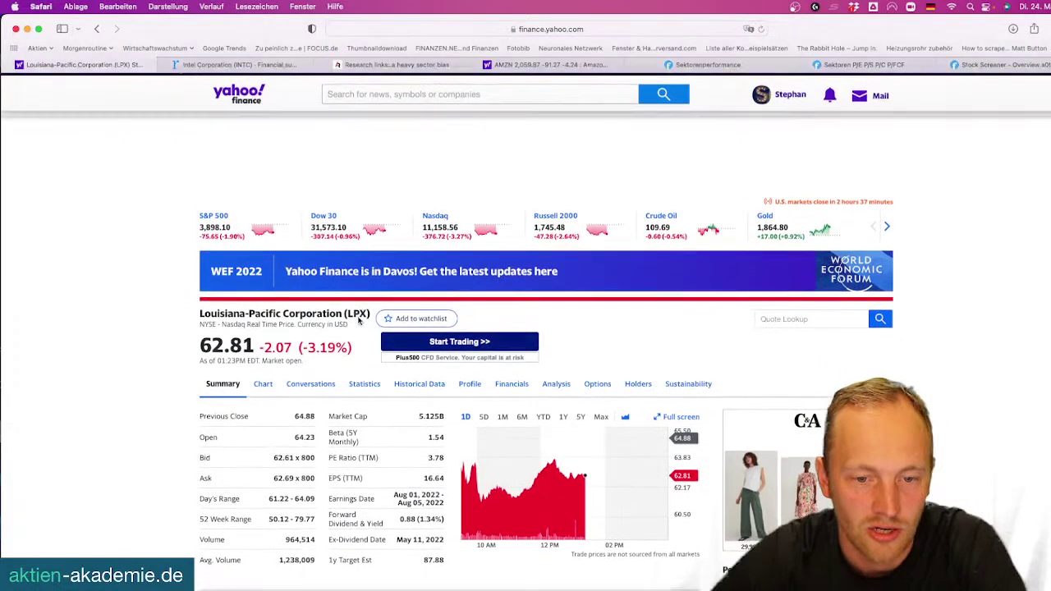
scroll(353, 192, "up", 1)
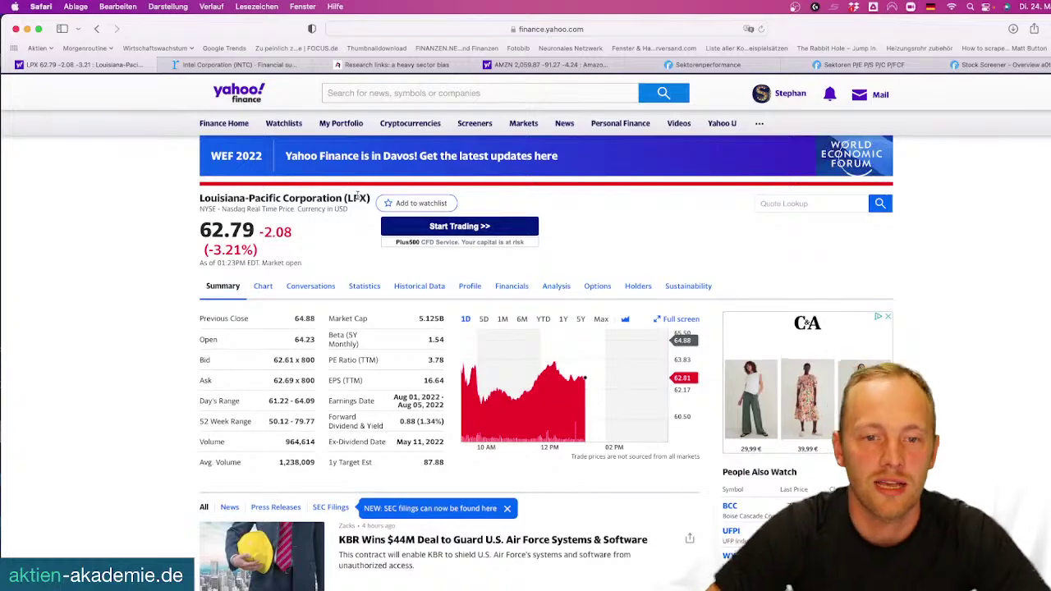
Look up LPX on roic.ai, show the Max price range, and highlight the valuation figures
left_click(238, 65)
left_click(206, 89)
type("LPX")
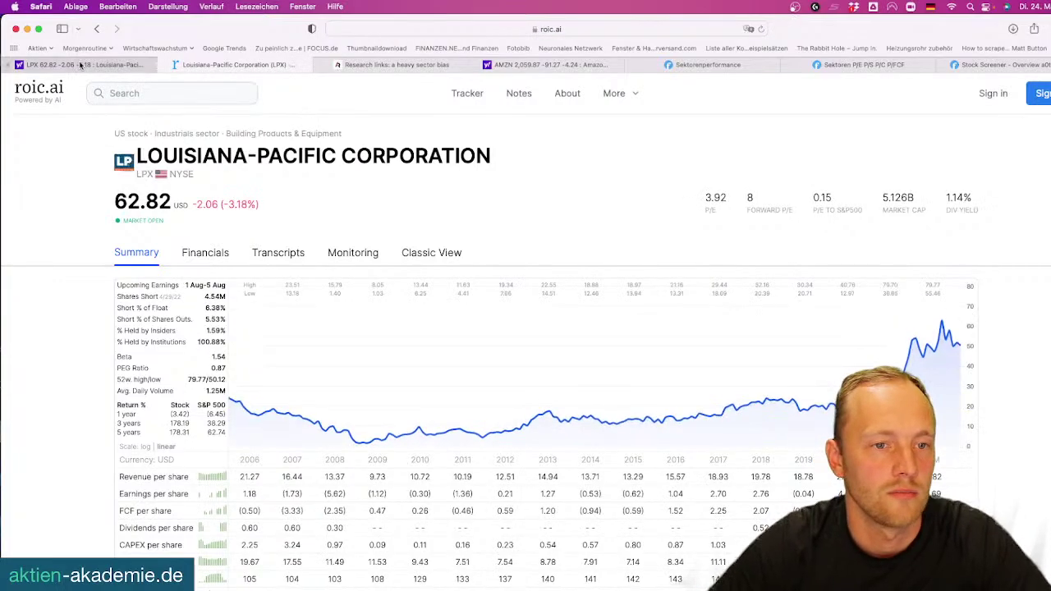
left_click(115, 65)
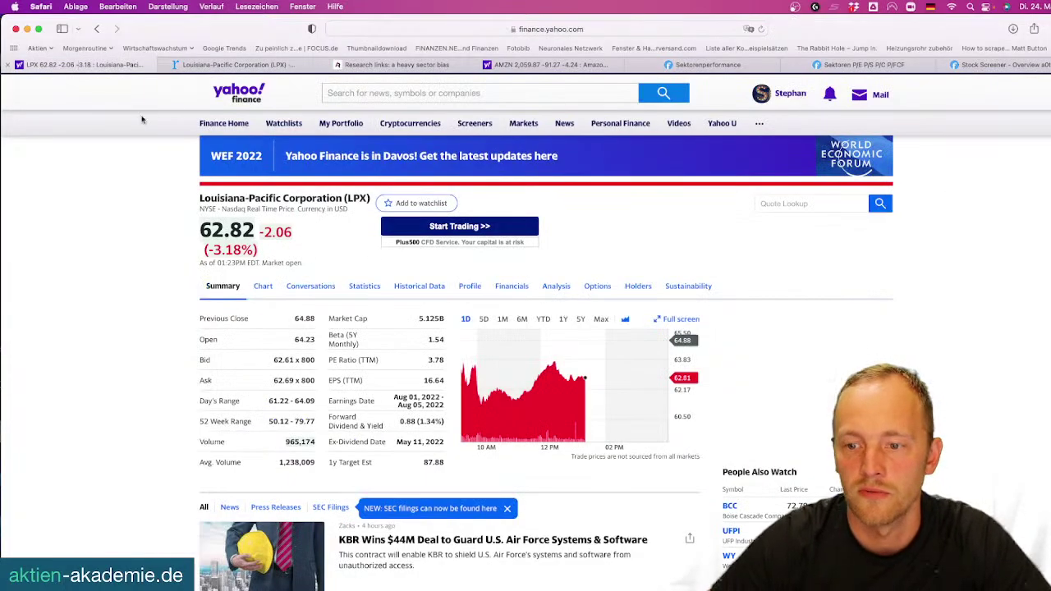
left_click(601, 319)
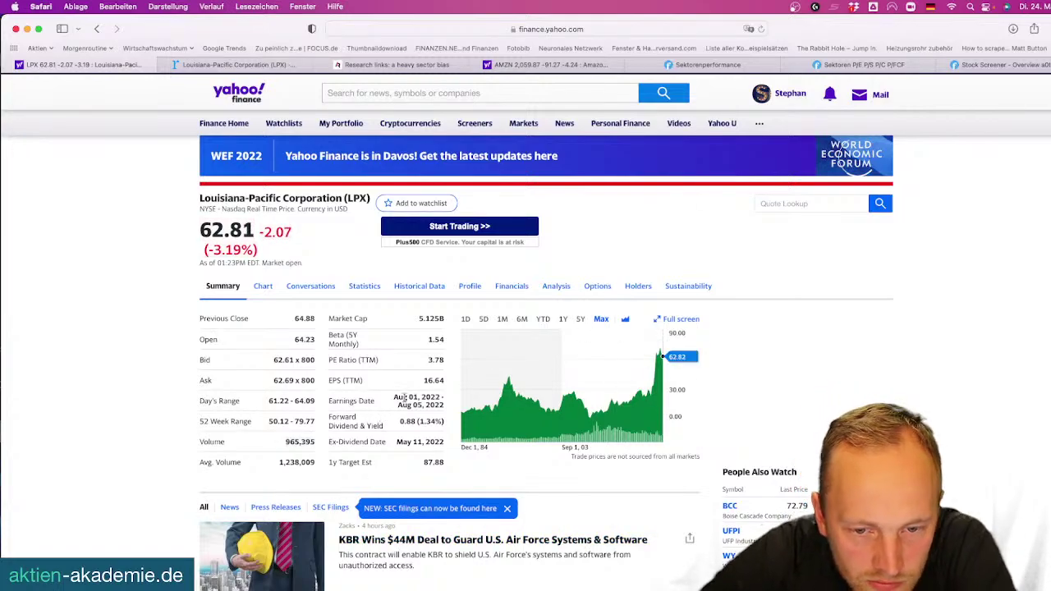
left_click_drag(419, 360, 442, 358)
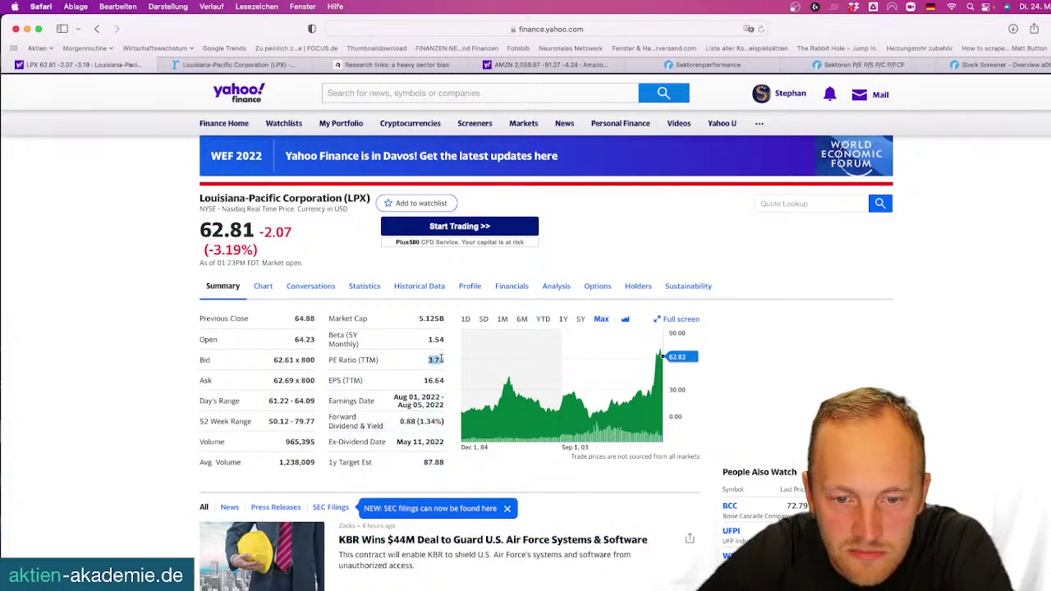
left_click(226, 64)
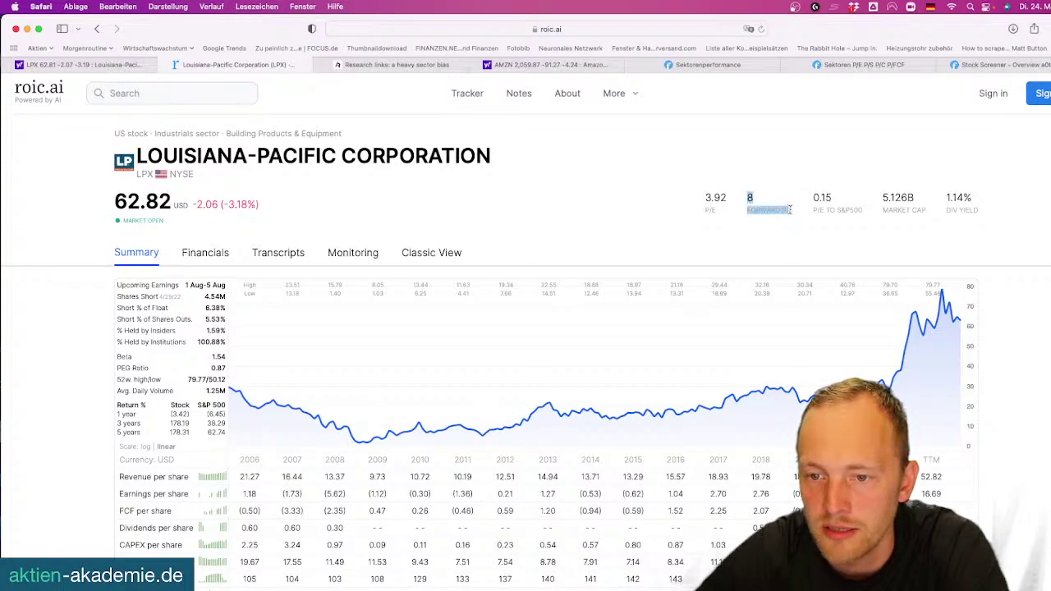
Highlight Louisiana-Pacific's 3.92 P/E on roic.ai and scroll down the page
left_click_drag(703, 199, 729, 197)
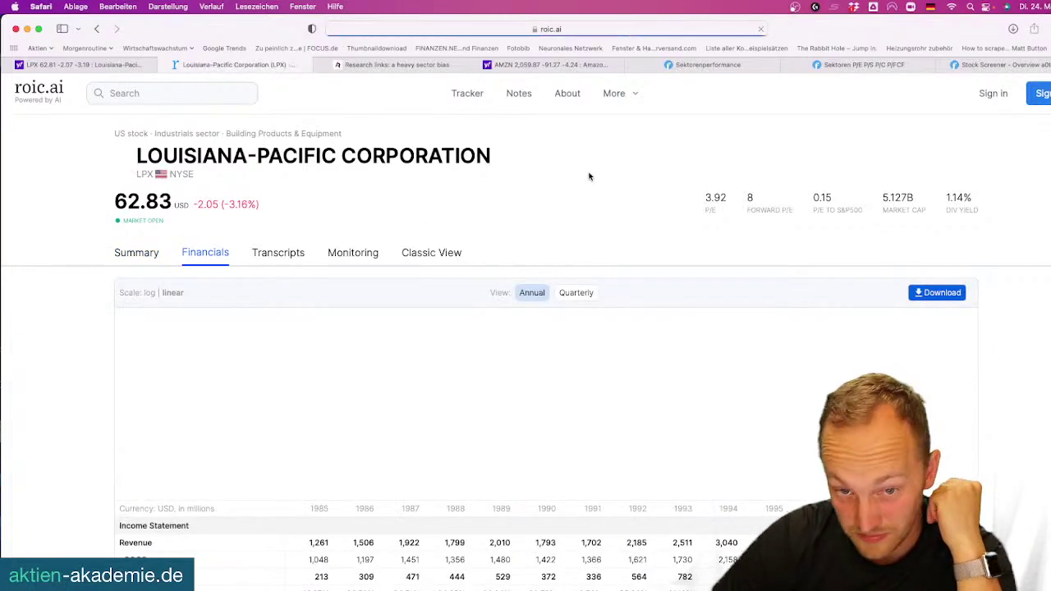
scroll(572, 225, "down", 1)
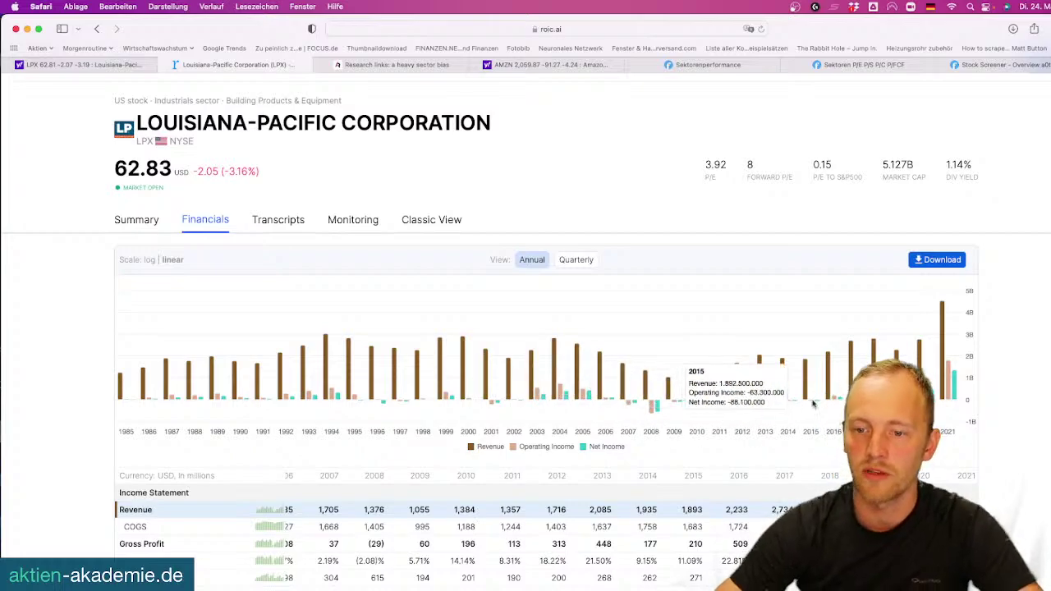
Toggle Revenue off and back on in the LPX financials chart
scroll(778, 437, "down", 1)
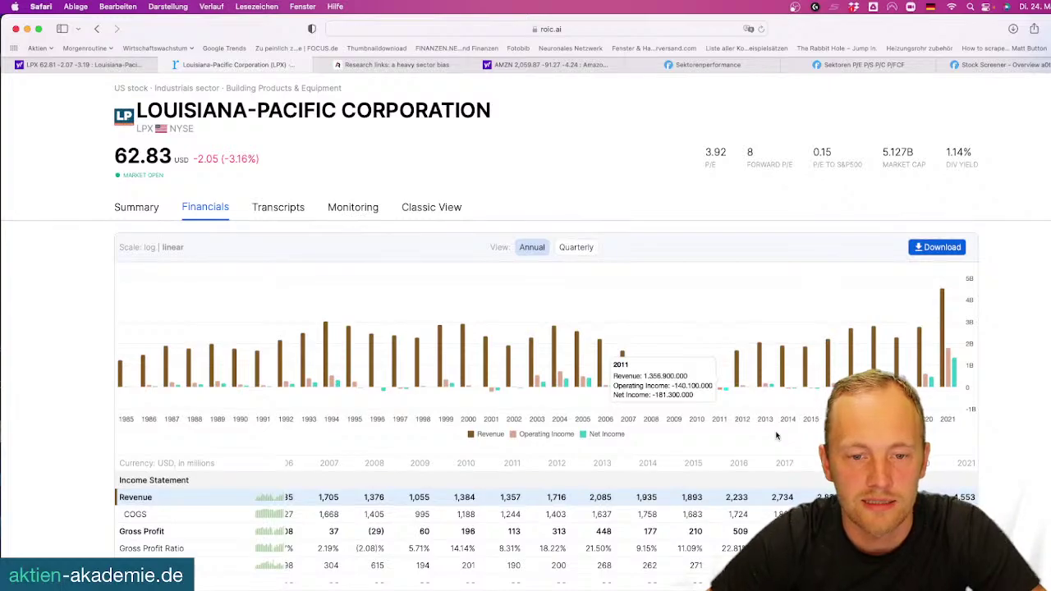
scroll(777, 436, "down", 3)
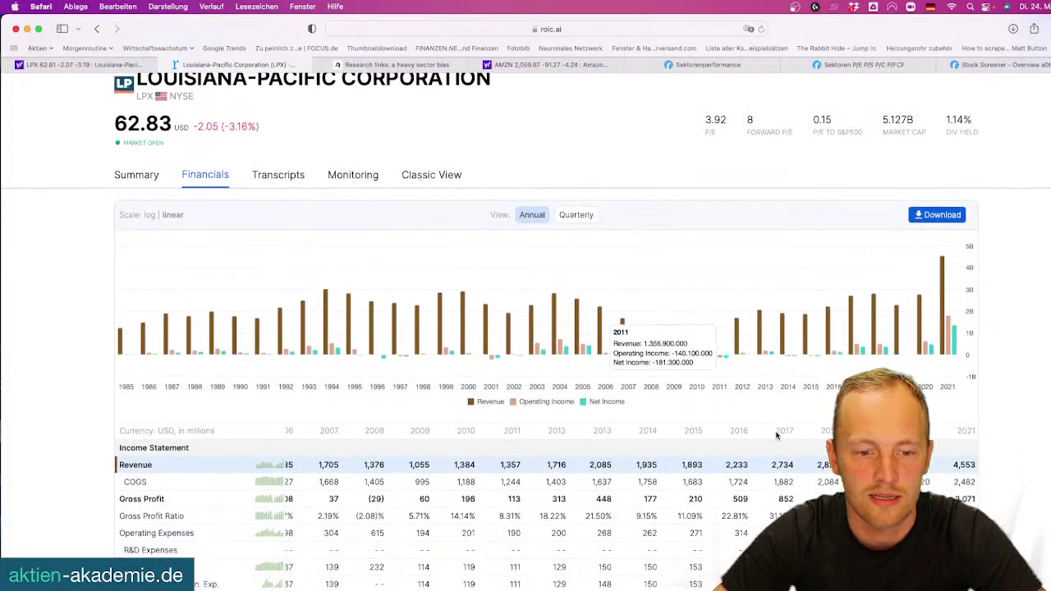
left_click(218, 465)
scroll(217, 465, "down", 5)
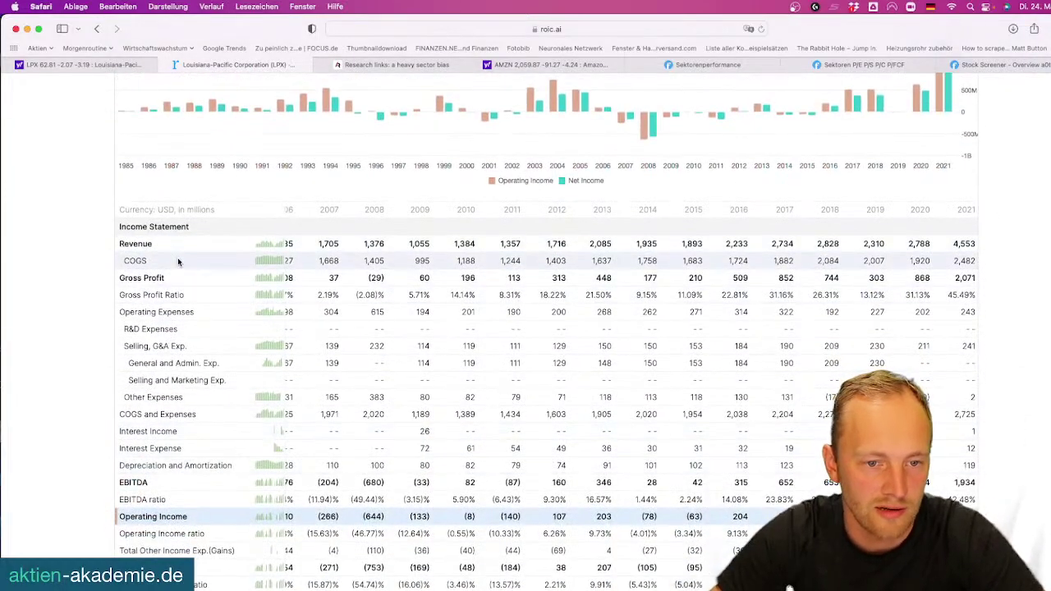
left_click(179, 251)
Scroll through LPX's financial statements, then reload back to the Summary page
scroll(183, 573, "down", 6)
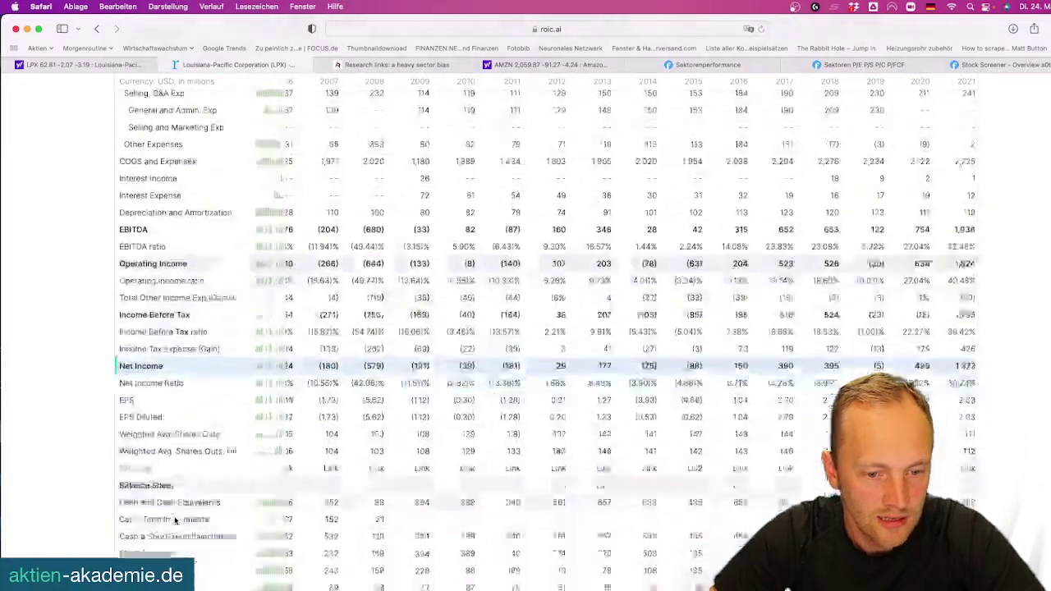
scroll(156, 313, "down", 10)
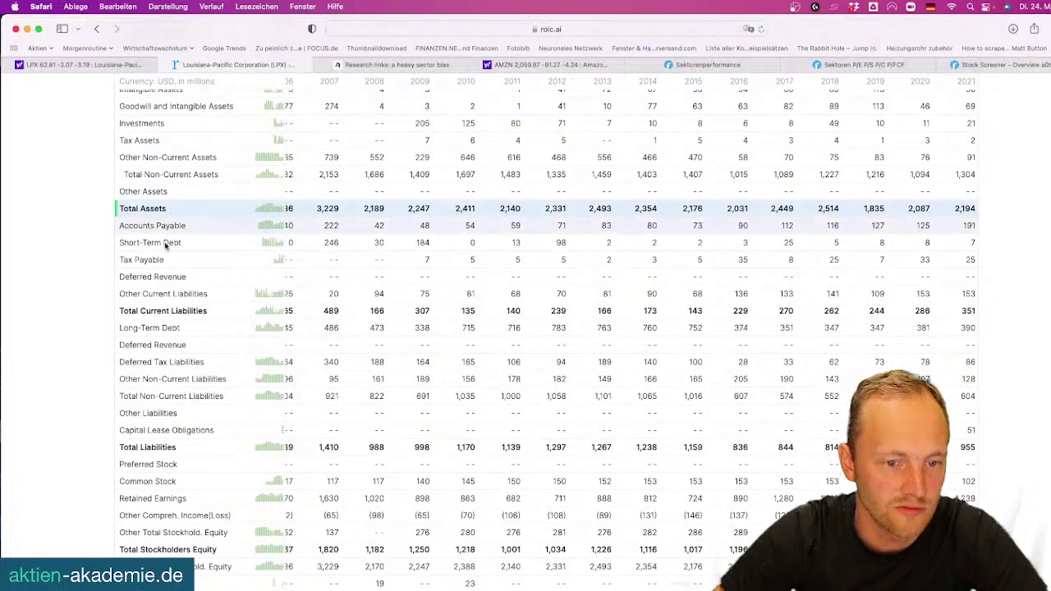
scroll(162, 263, "down", 5)
scroll(165, 369, "down", 1)
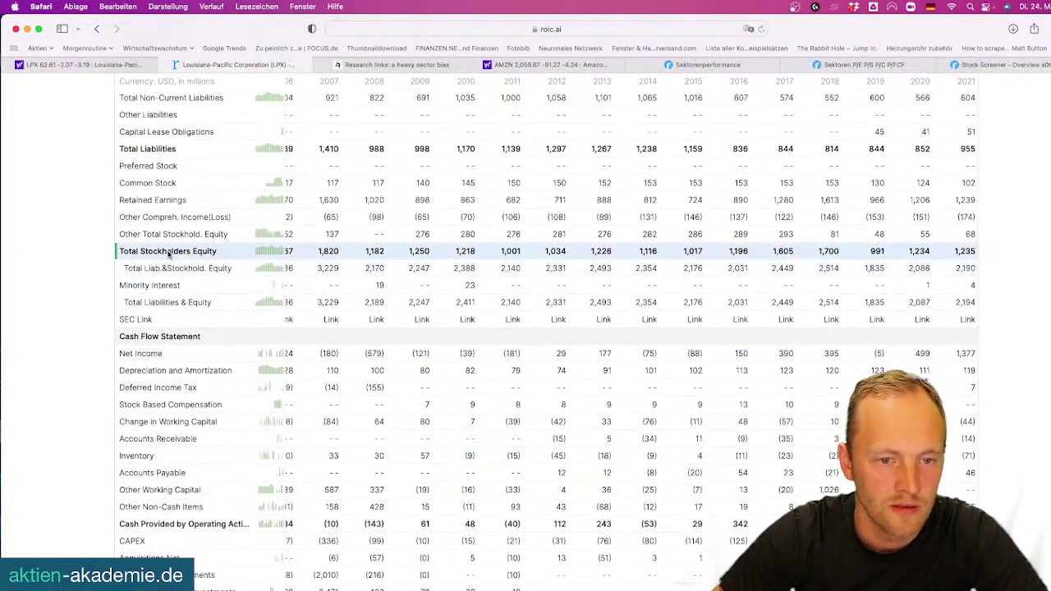
scroll(168, 271, "up", 15)
scroll(368, 306, "down", 6)
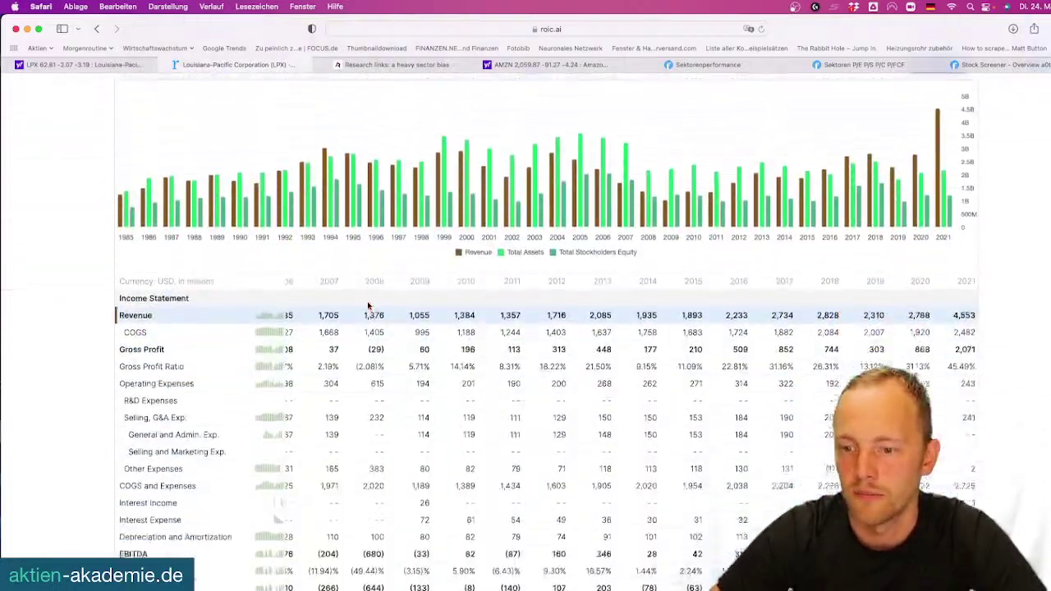
scroll(369, 303, "up", 2)
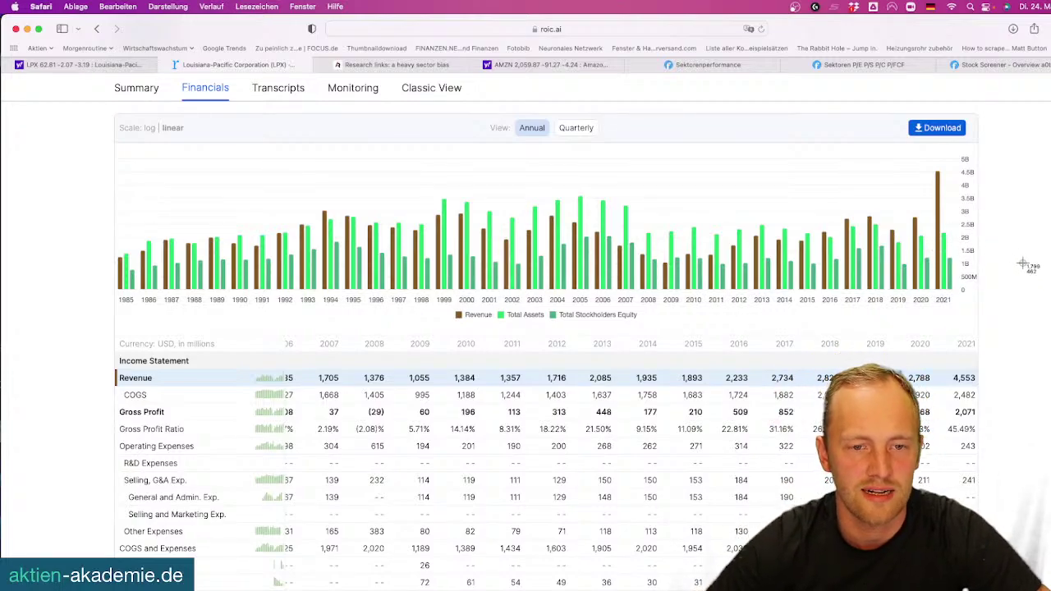
key("super+r")
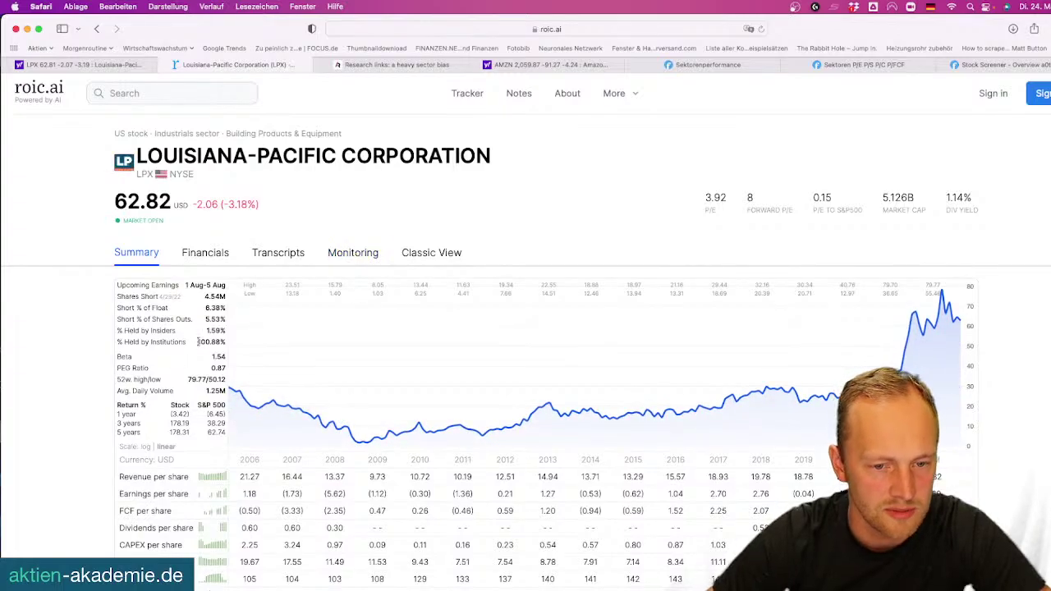
Scroll the LPX summary to Capital Structure, showing $2,670M total assets and $4,892M enterprise value
scroll(198, 342, "down", 5)
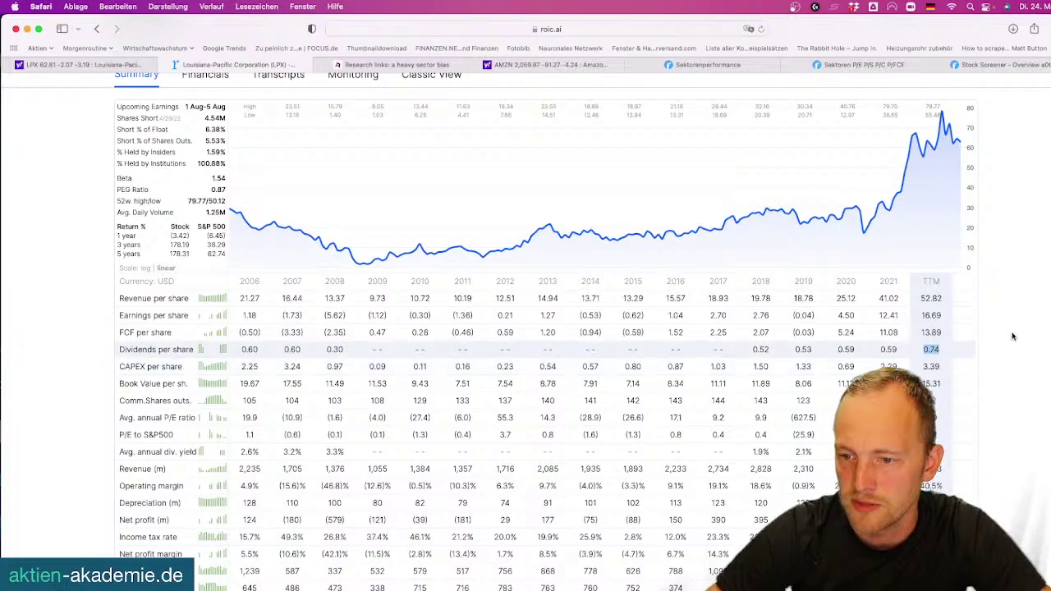
scroll(1013, 336, "up", 5)
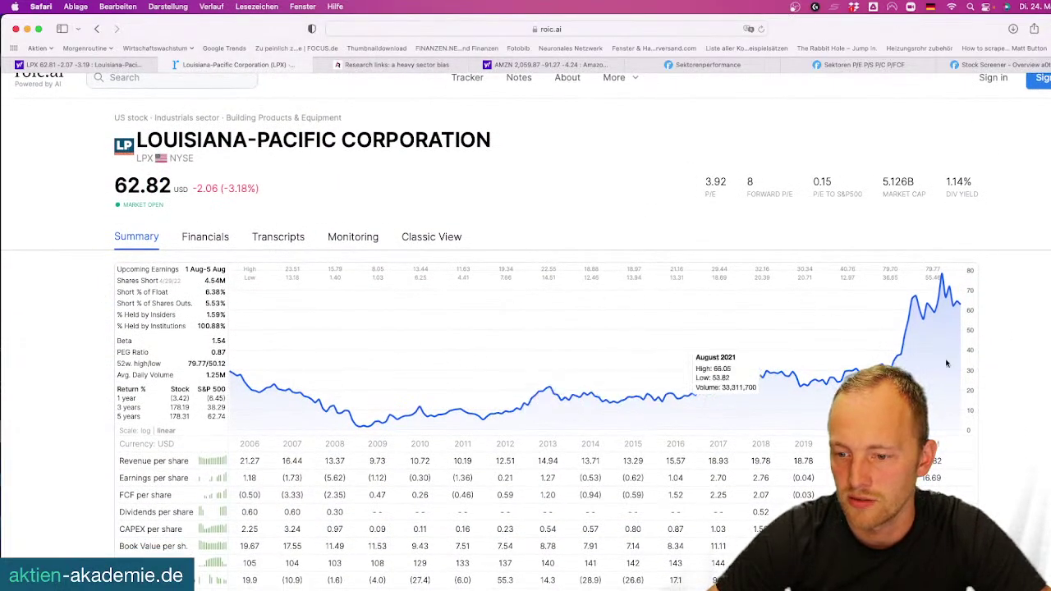
scroll(1018, 493, "down", 2)
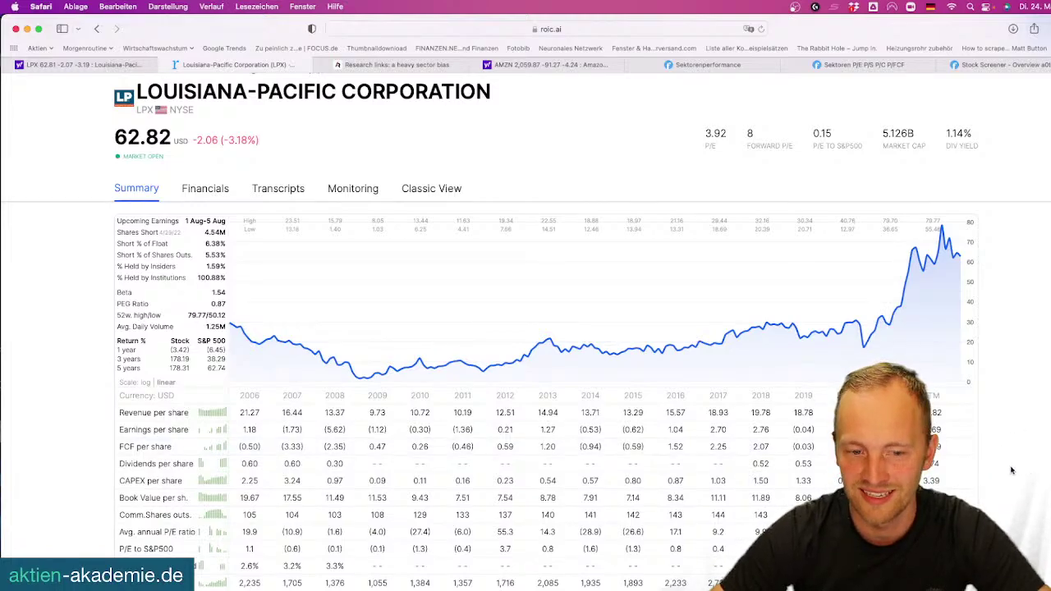
scroll(1002, 464, "down", 1)
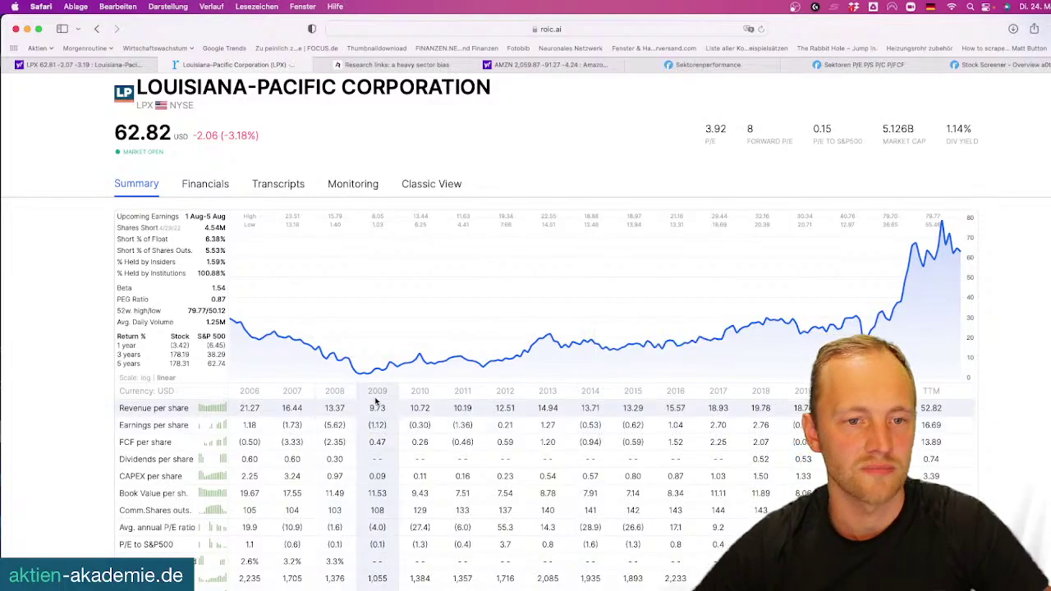
scroll(644, 346, "down", 2)
scroll(645, 346, "down", 8)
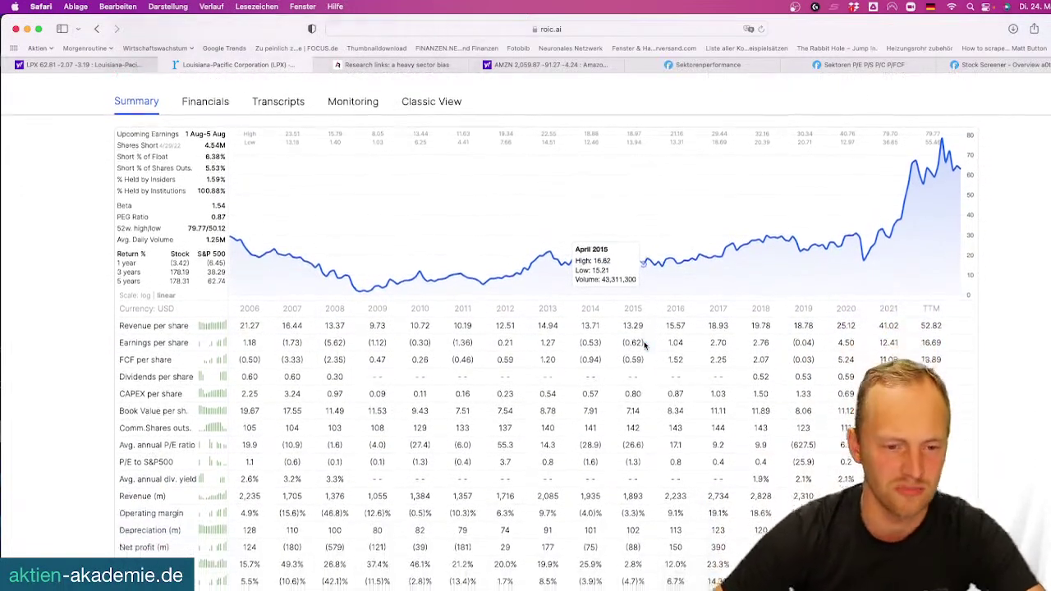
scroll(260, 356, "up", 9)
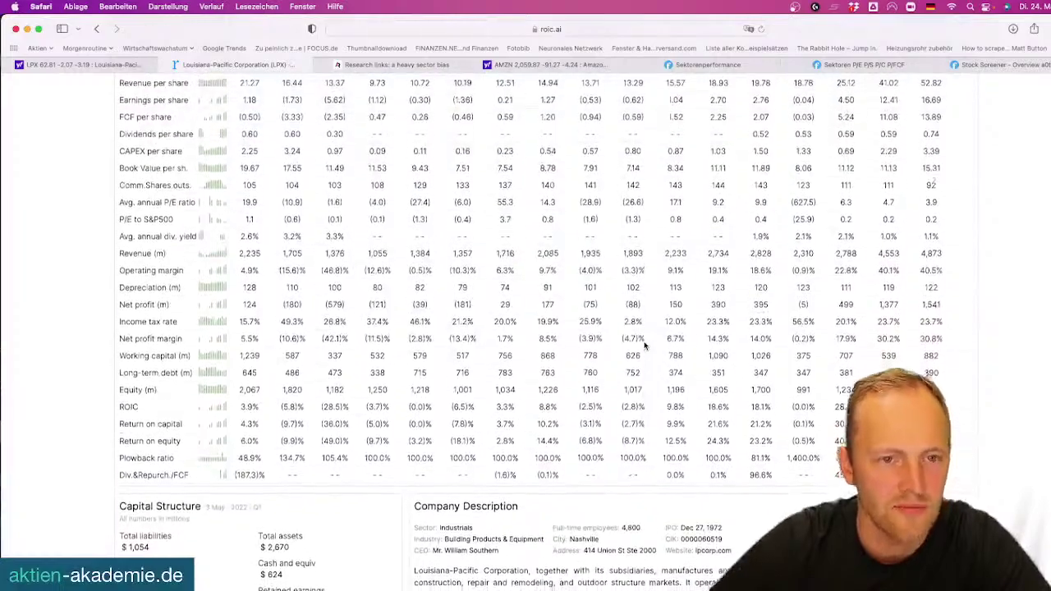
scroll(261, 355, "up", 2)
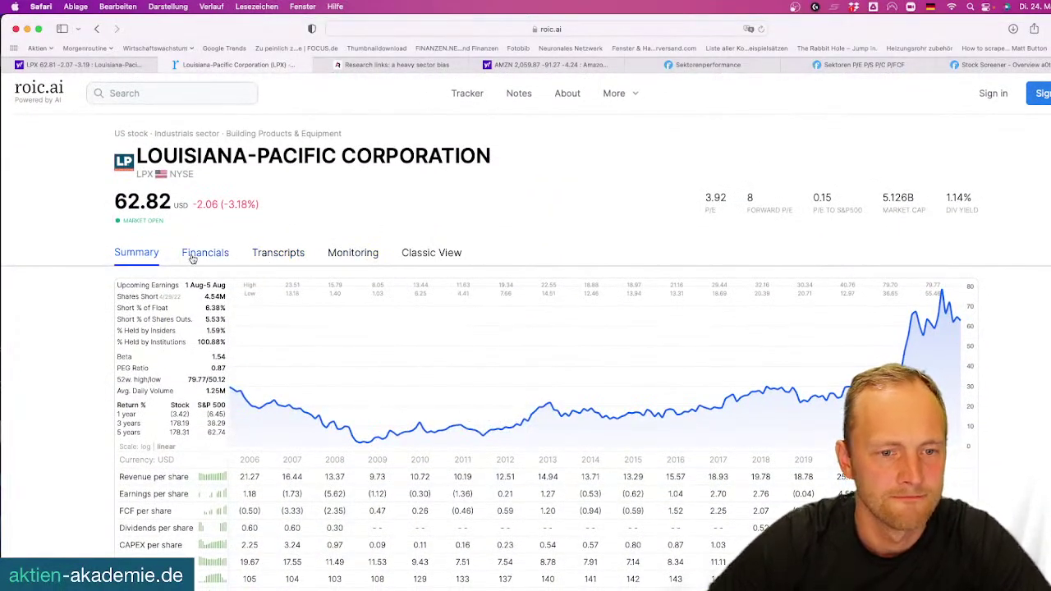
scroll(475, 408, "down", 15)
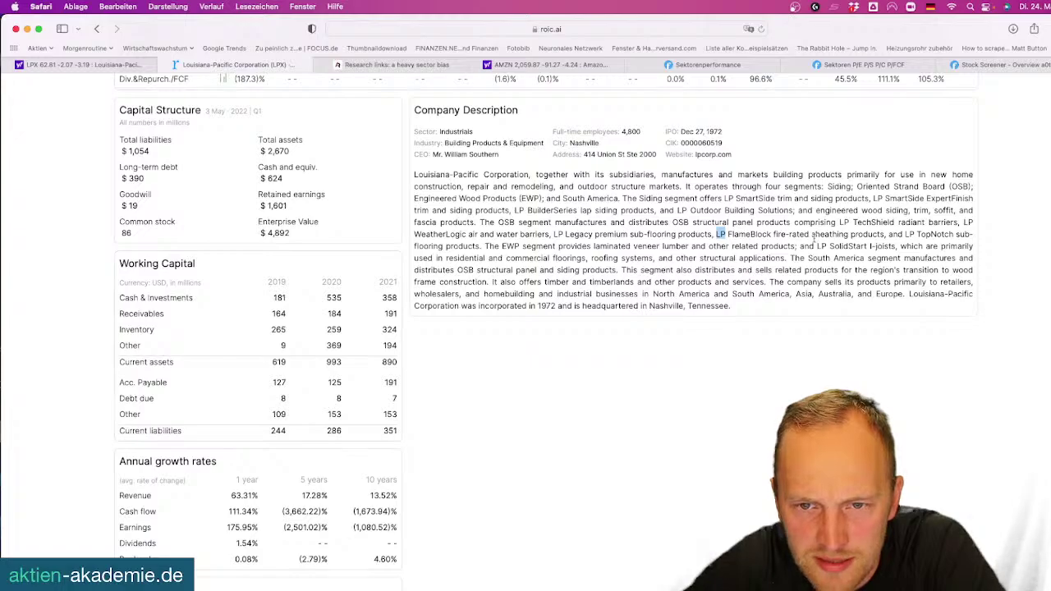
Select 'CORPORATION' in the LPX title, rescan the summary, then return to Yahoo's LPX quote
scroll(814, 240, "up", 15)
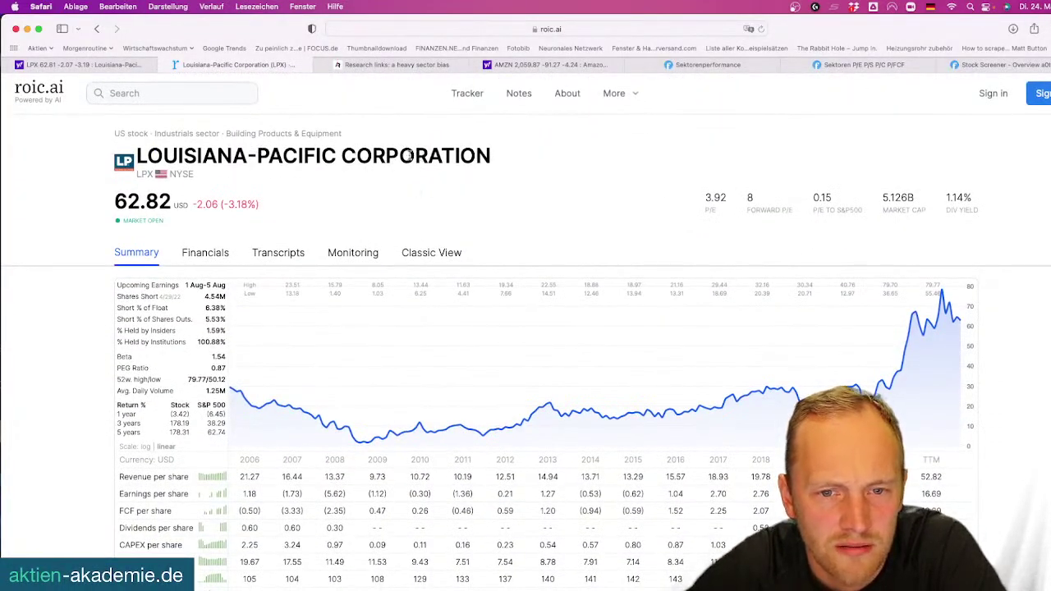
double_click(410, 156)
scroll(483, 197, "down", 1)
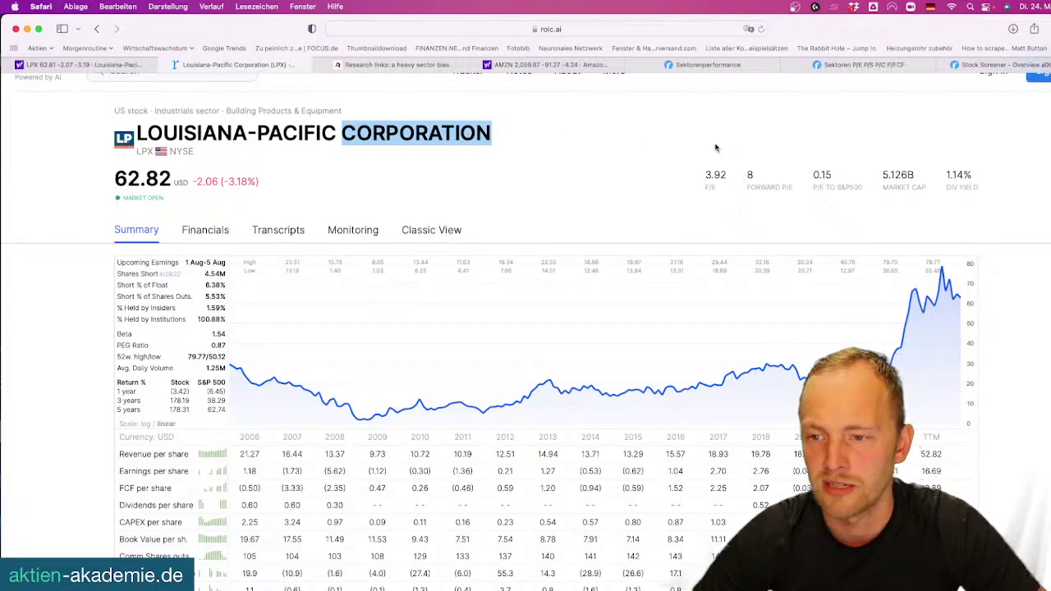
scroll(716, 148, "down", 6)
scroll(715, 148, "up", 4)
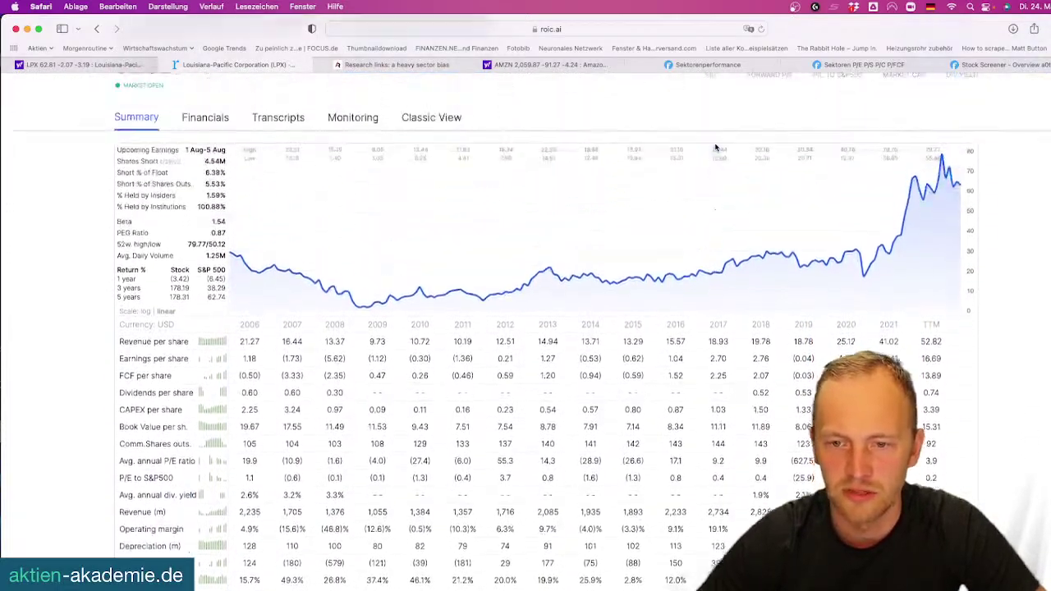
scroll(716, 148, "up", 1)
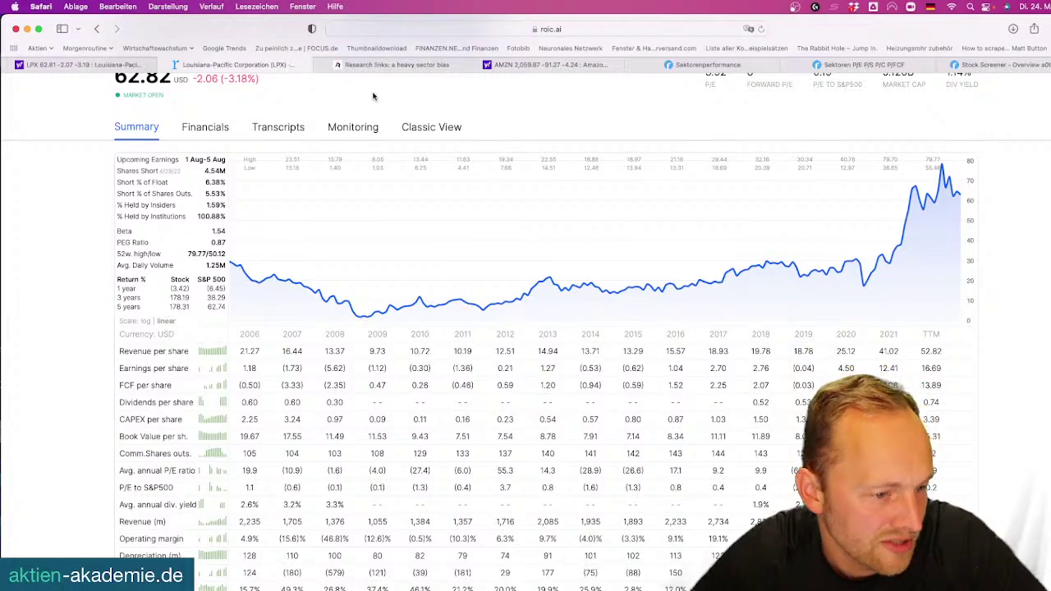
left_click(89, 65)
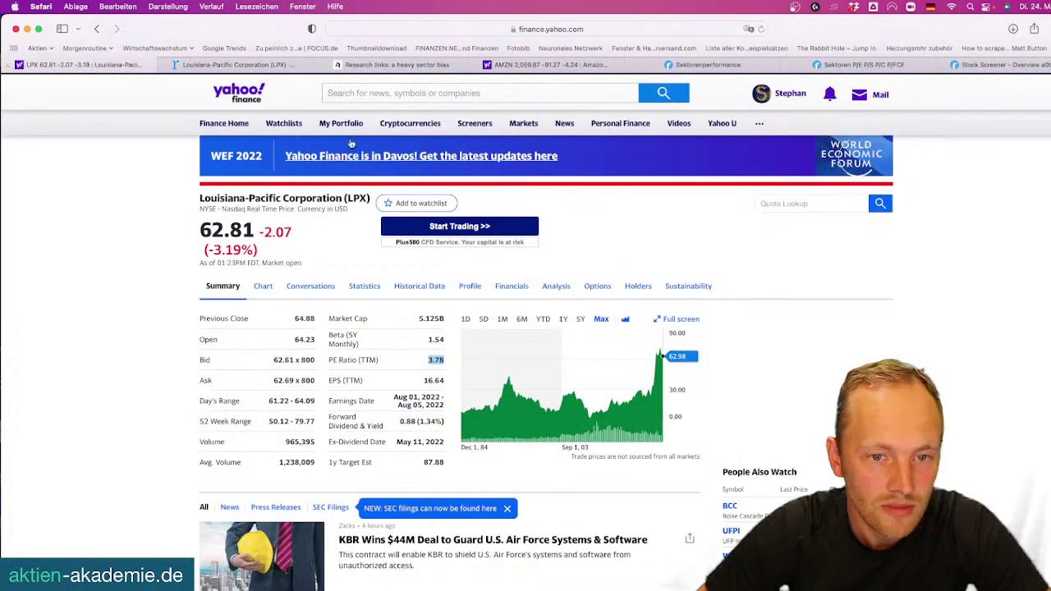
Search Yahoo Finance for 'aston martin', then dismiss the suggestions
left_click(389, 95)
type("aston")
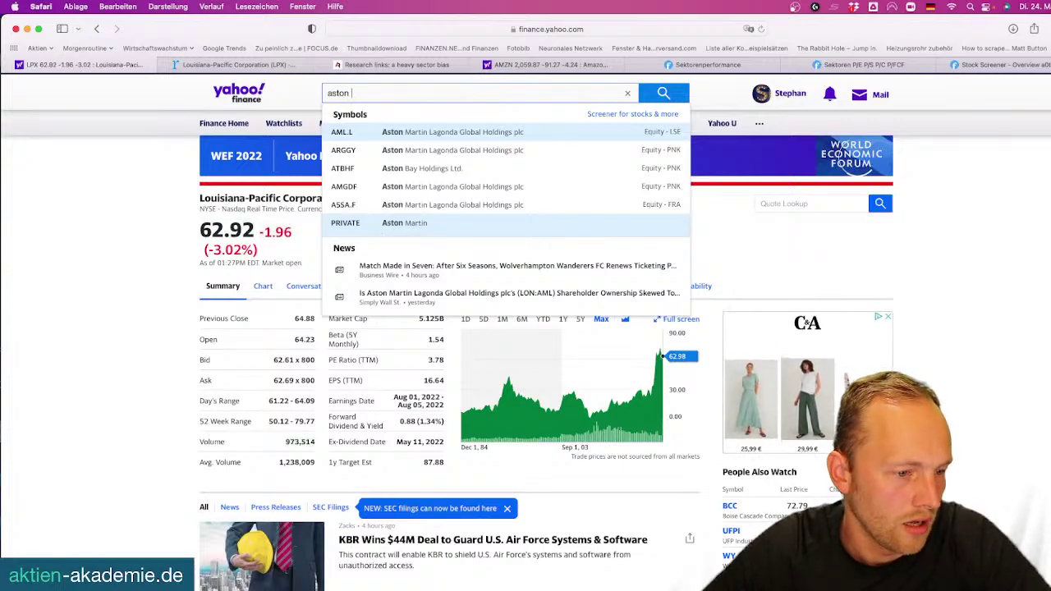
type("martin")
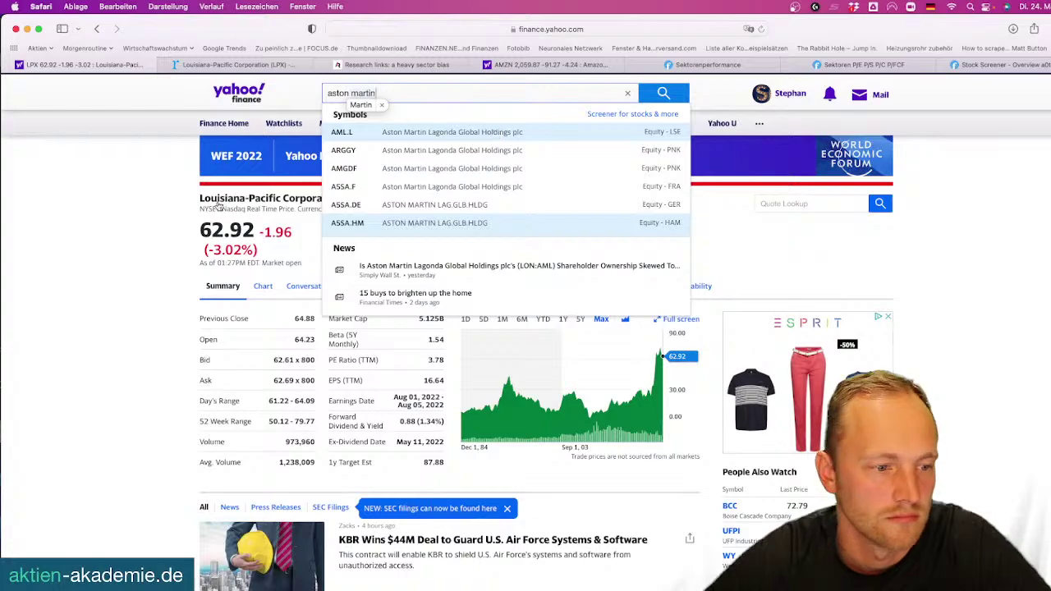
left_click(100, 206)
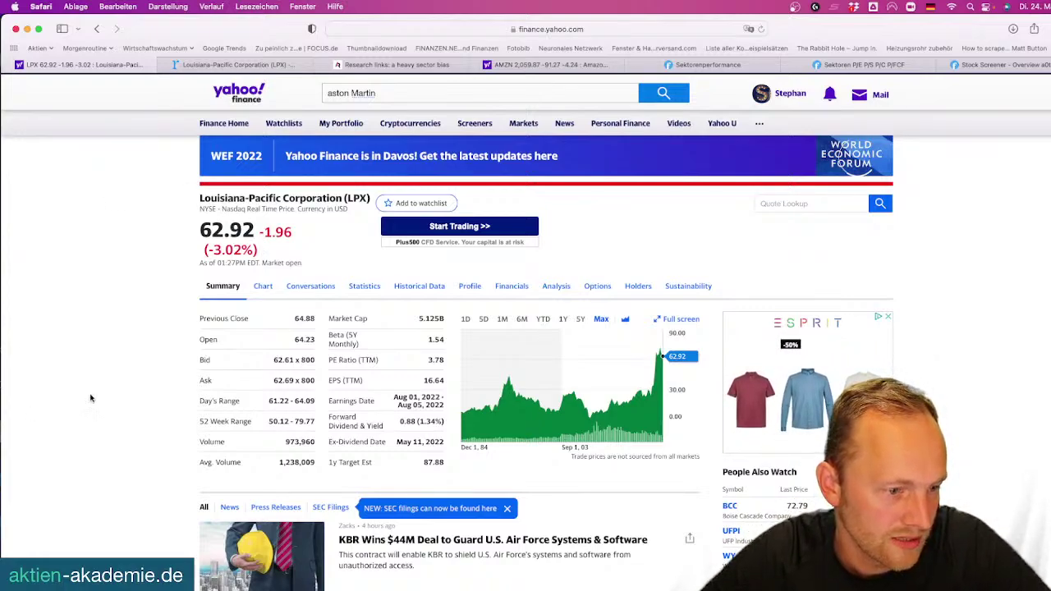
Replace the search with 'ibm' and open the IBM quote page
left_click(416, 95)
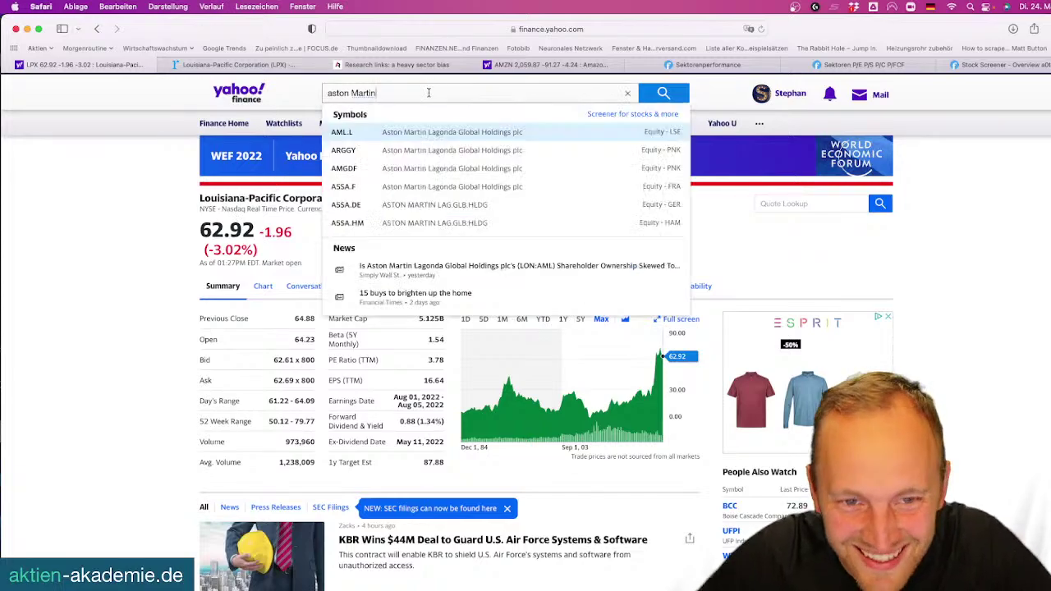
key("super+a")
type("ibm")
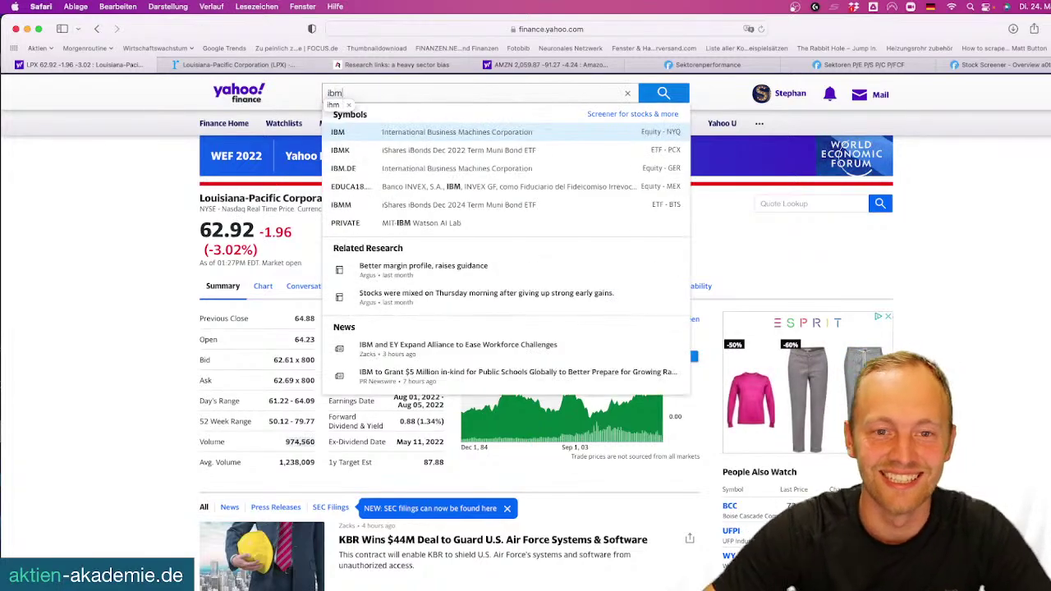
left_click(395, 136)
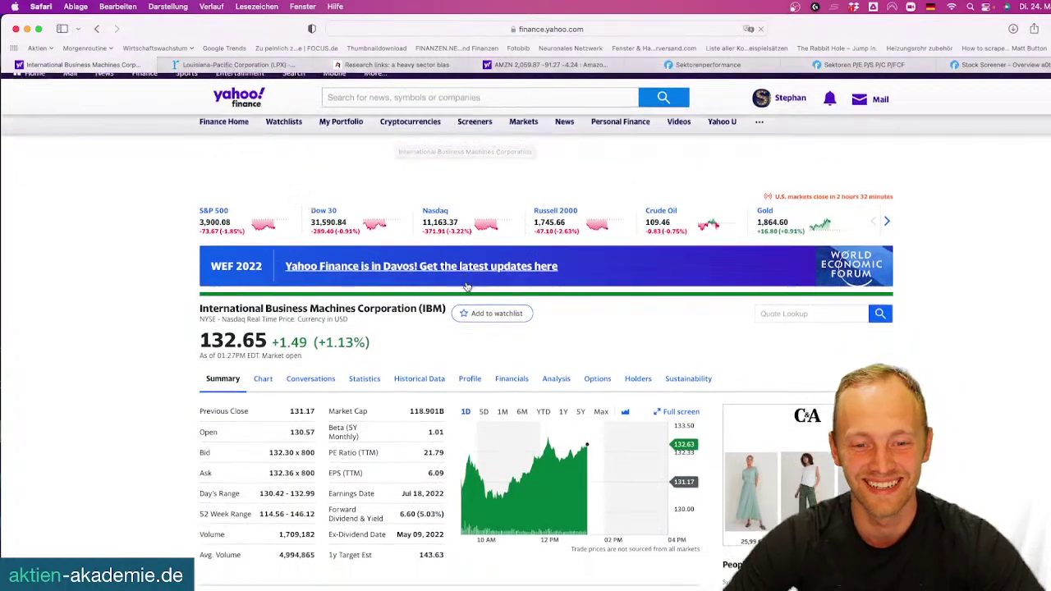
Set IBM's mini chart to Max and open the full interactive chart
scroll(467, 287, "down", 2)
left_click(602, 266)
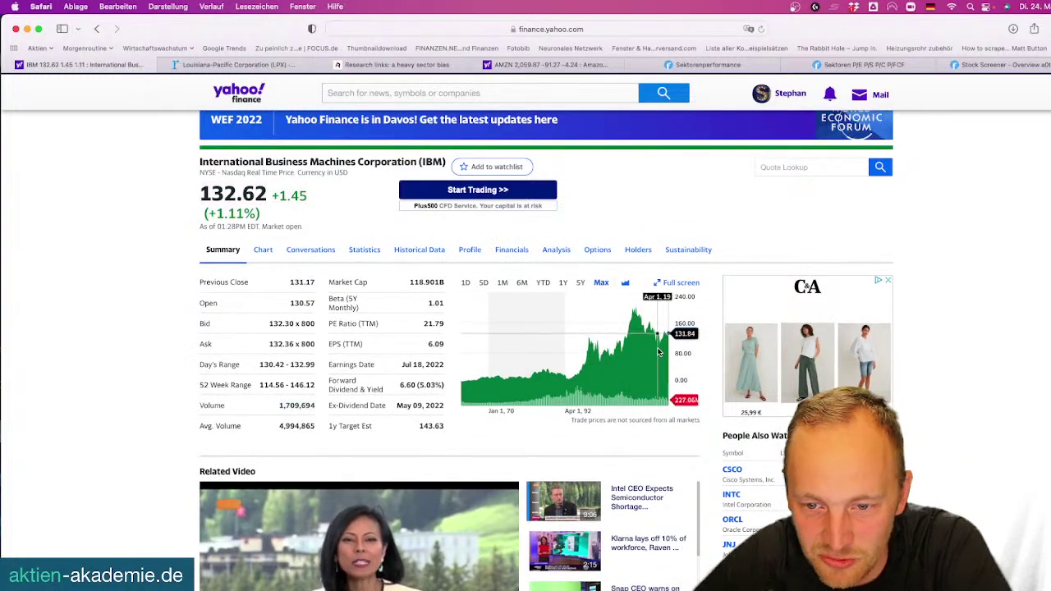
left_click(580, 332)
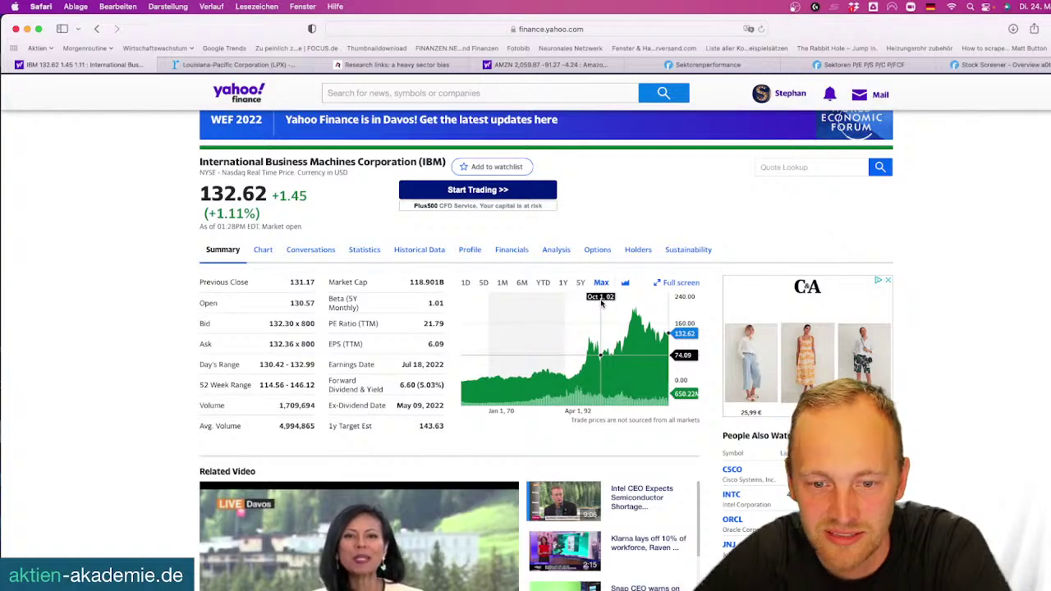
Zoom and pan the IBM interactive chart, then set it to the Max range in weekly candles
scroll(705, 314, "down", 5)
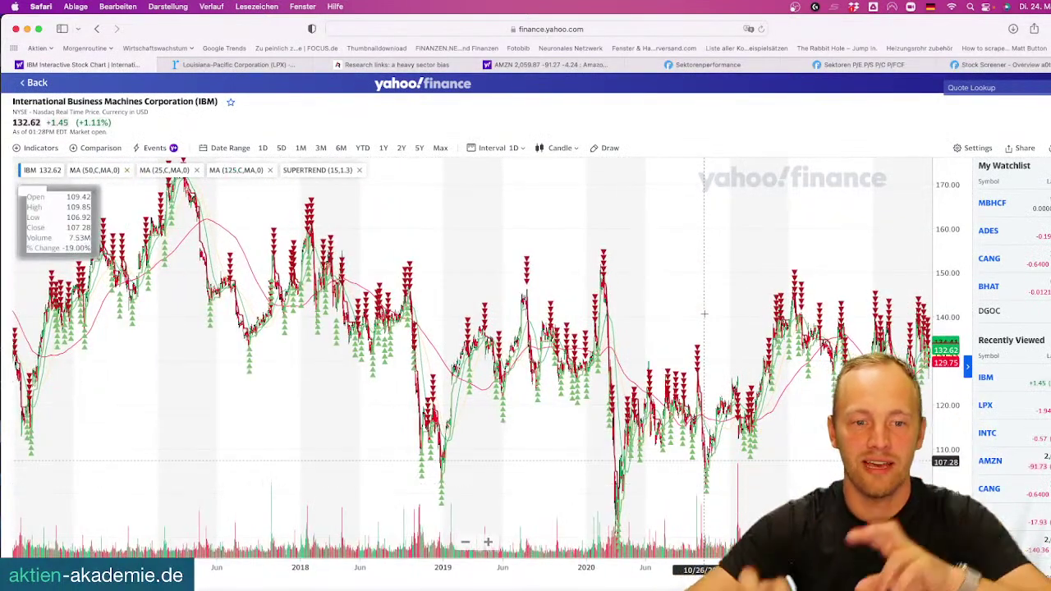
scroll(690, 347, "right", 3)
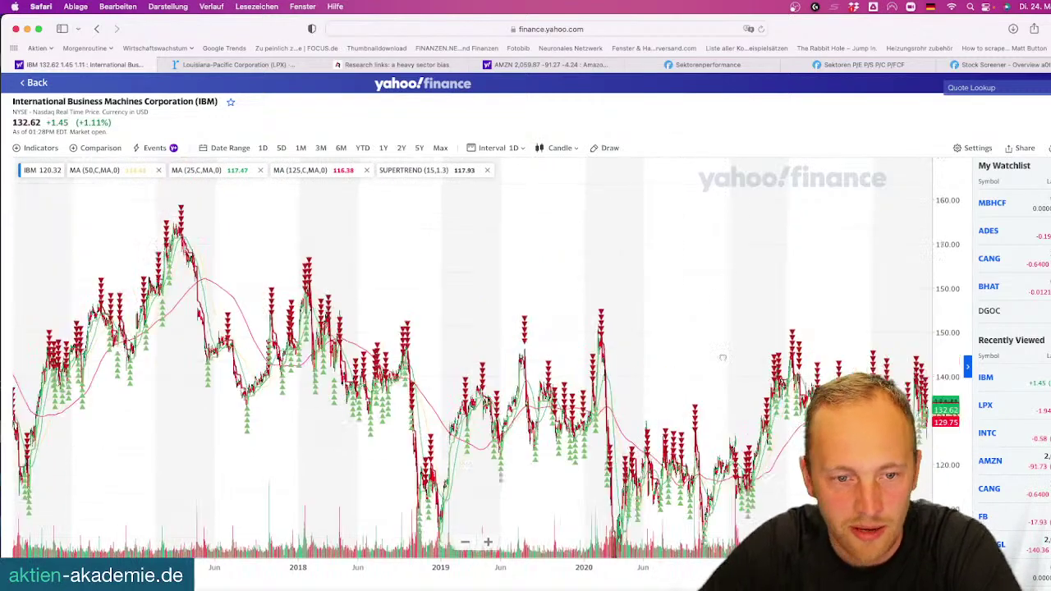
scroll(697, 331, "right", 2)
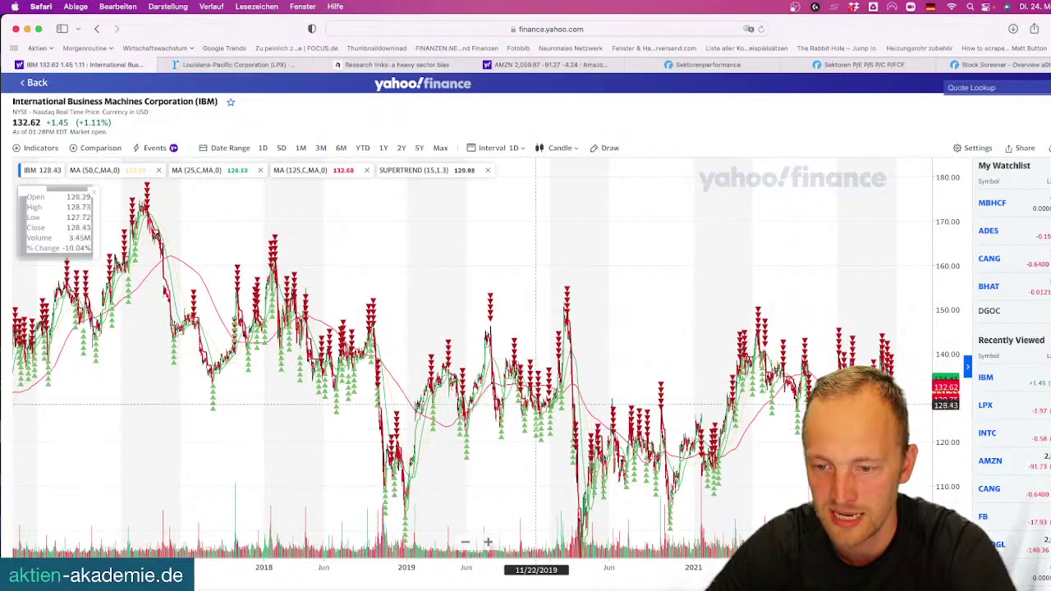
scroll(695, 329, "right", 3)
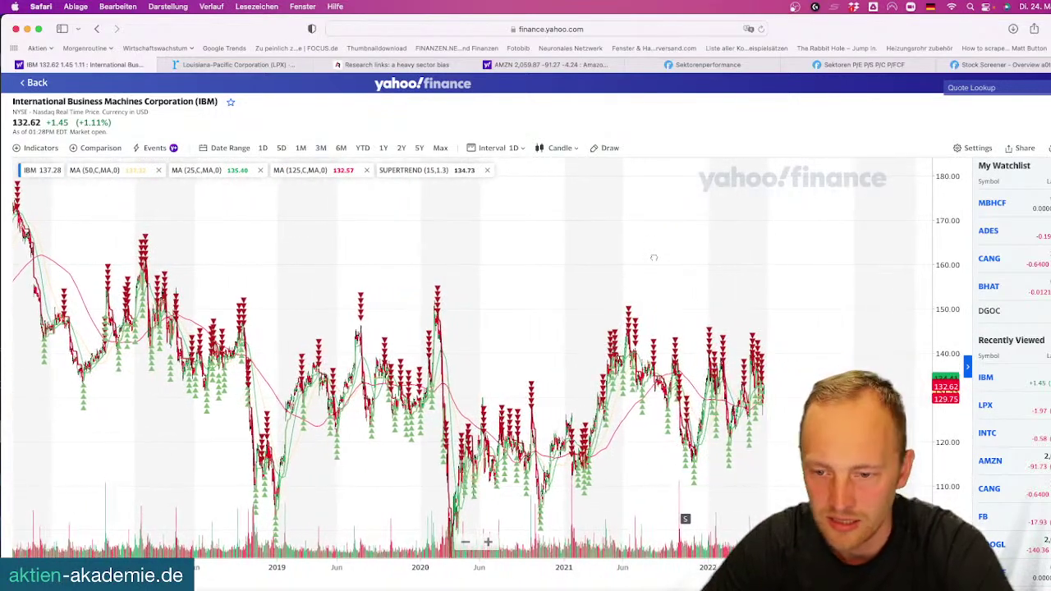
scroll(696, 329, "up", 10)
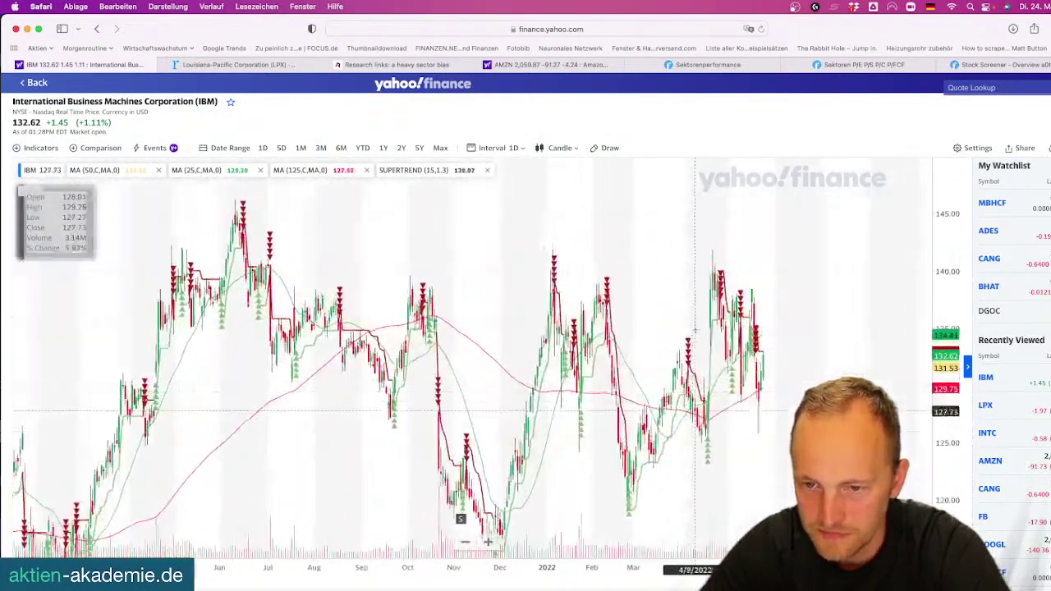
scroll(695, 298, "up", 2)
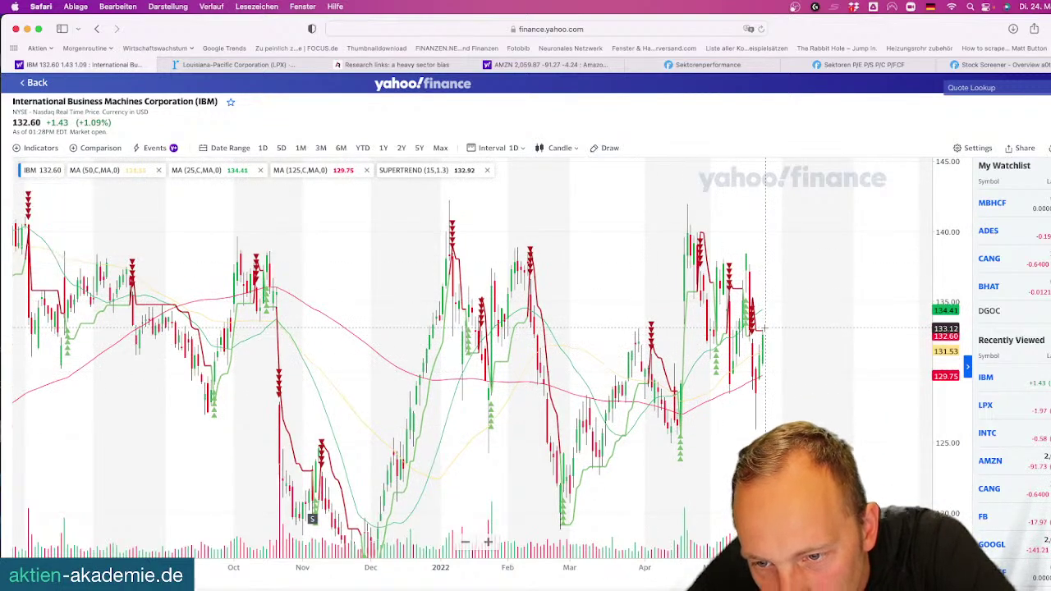
scroll(764, 329, "down", 5)
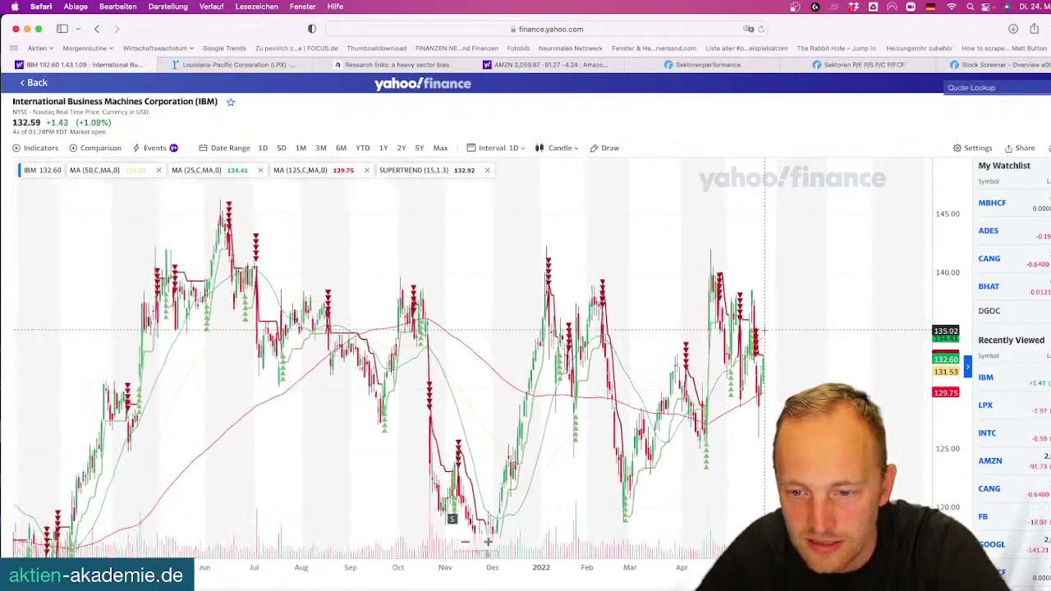
scroll(764, 329, "up", 3)
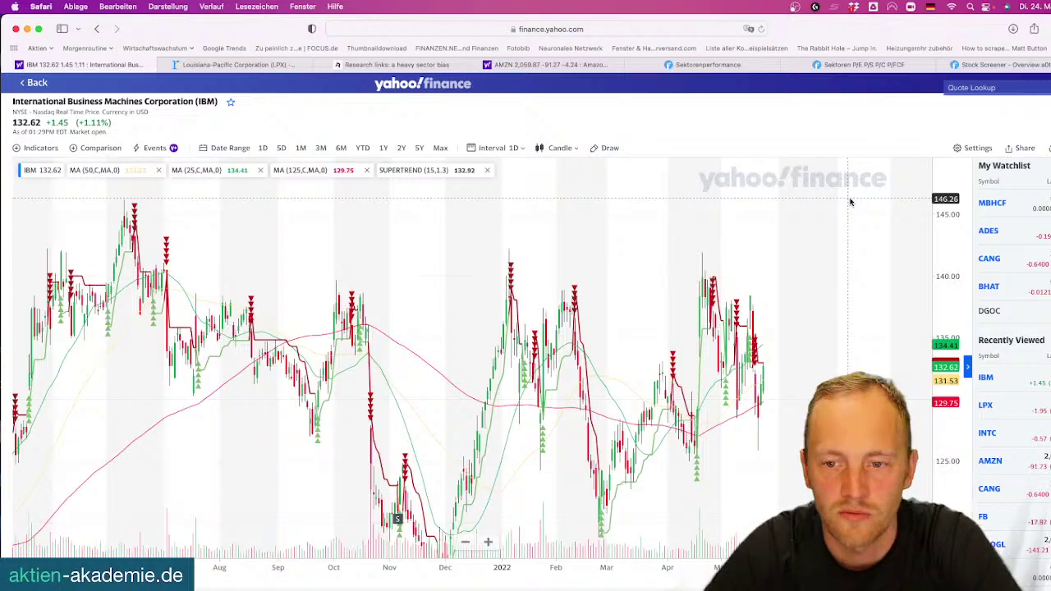
scroll(850, 201, "down", 10)
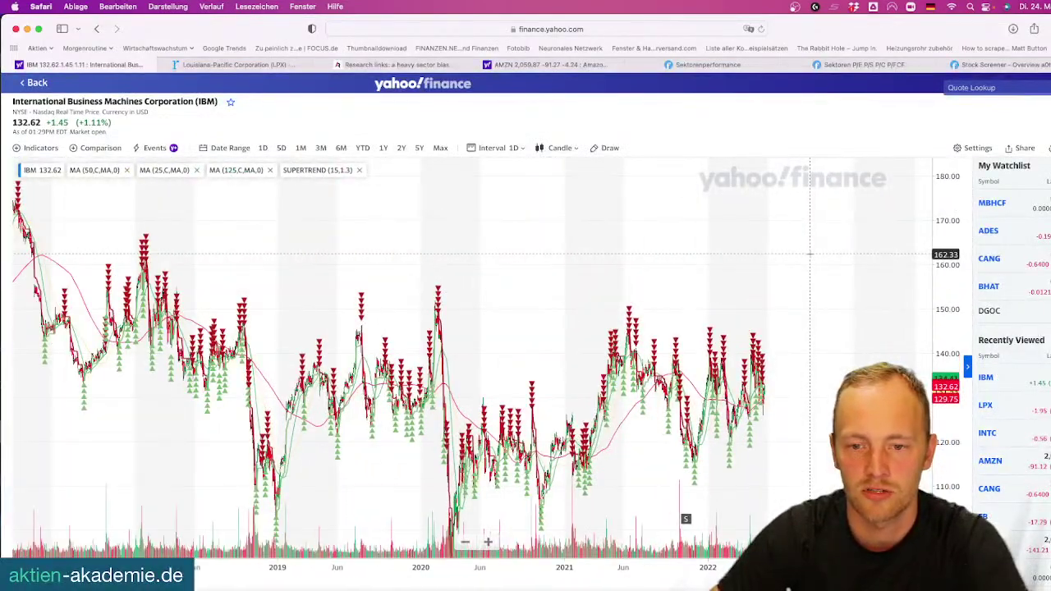
scroll(600, 254, "left", 3)
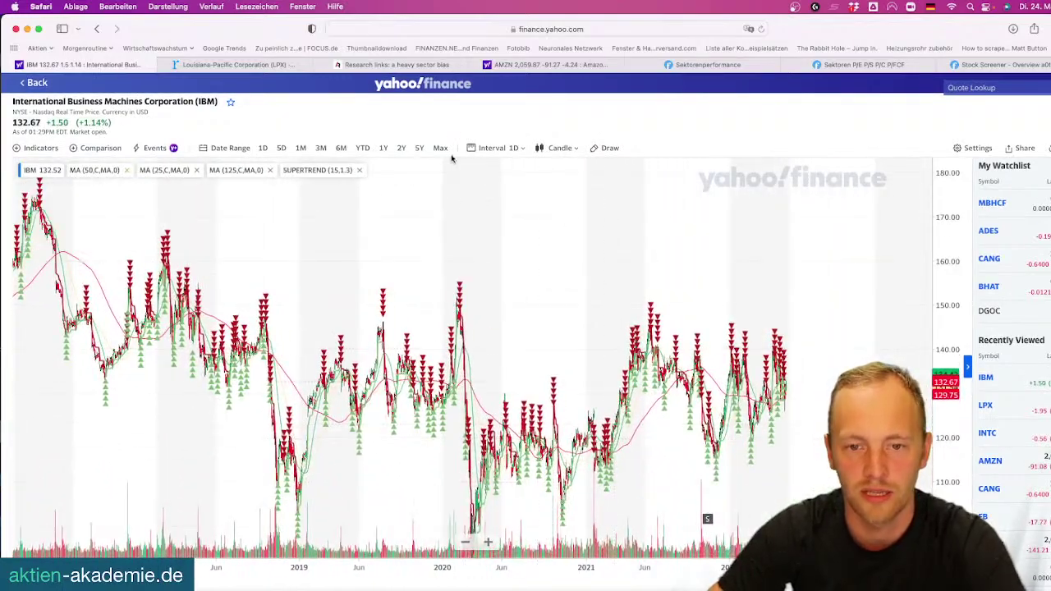
left_click(441, 149)
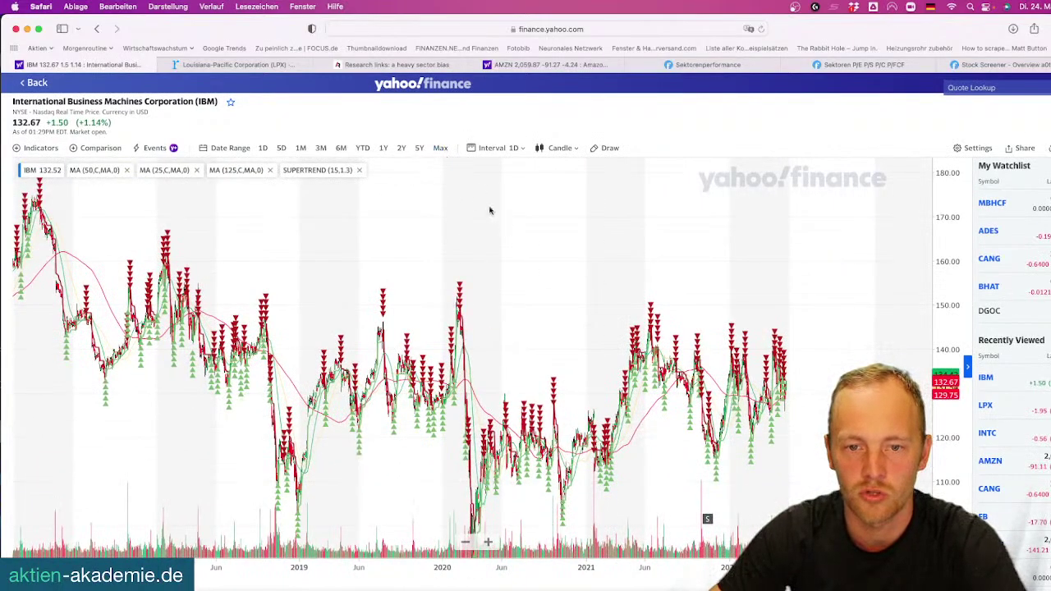
scroll(399, 285, "right", 10)
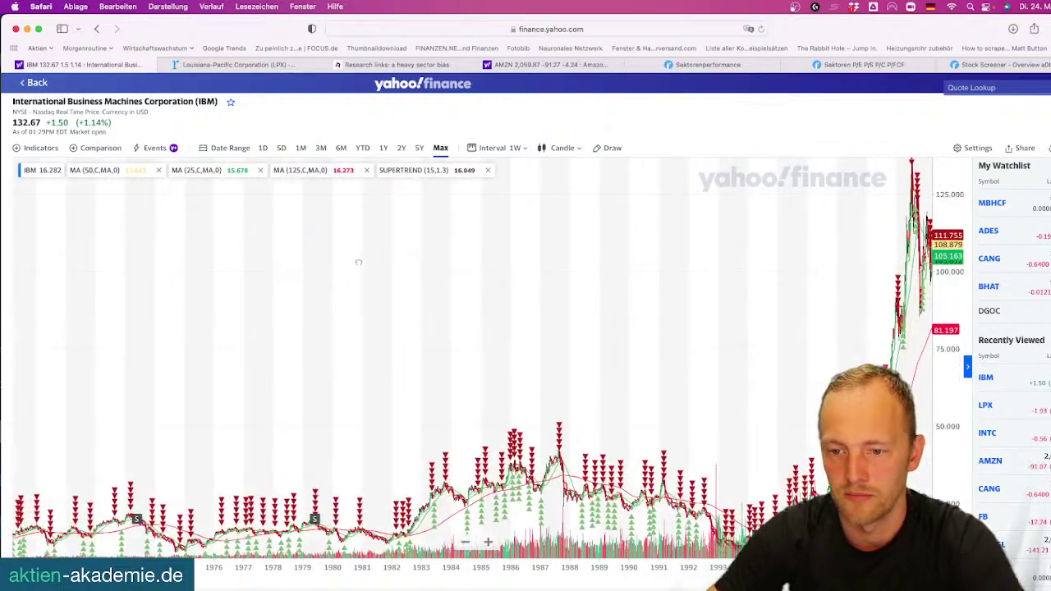
scroll(343, 323, "right", 10)
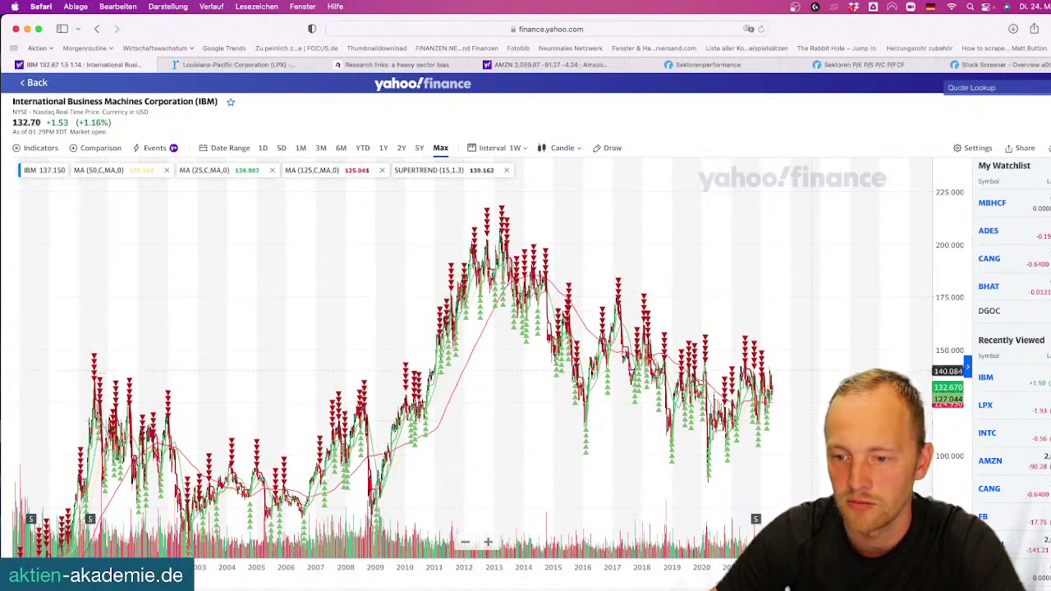
Search 'ibm' on roic.ai and show IBM's Financials chart and income statement, 2021 revenue 57,351M
left_click(243, 64)
scroll(173, 92, "up", 3)
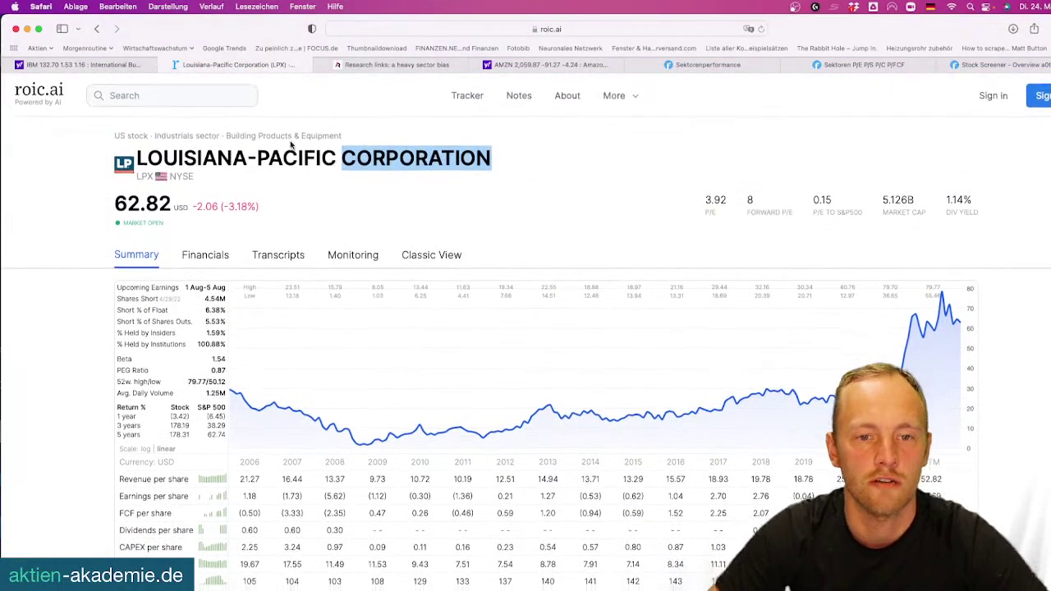
type("ibm")
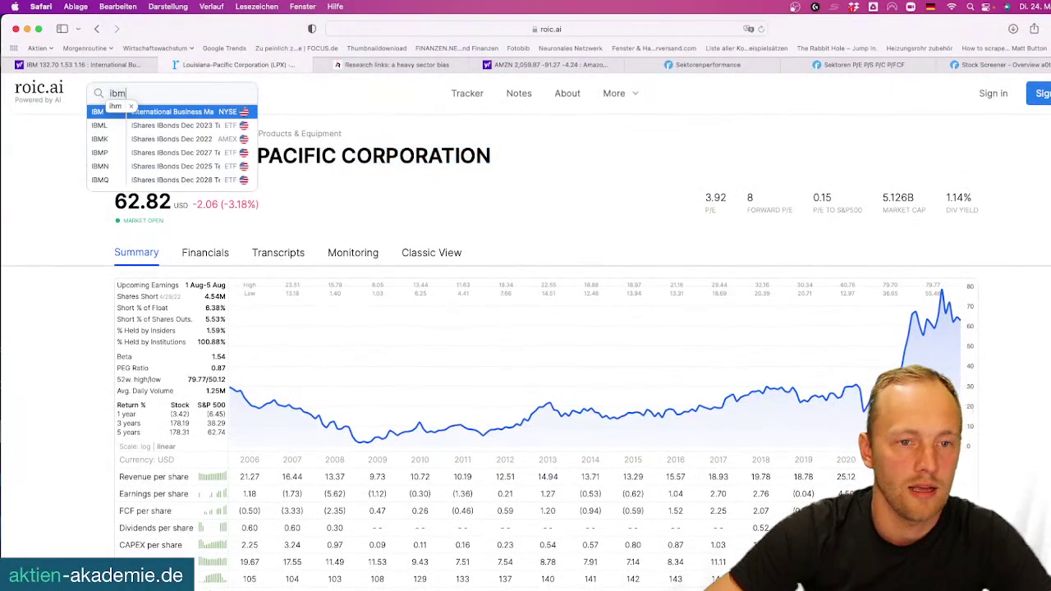
left_click(159, 111)
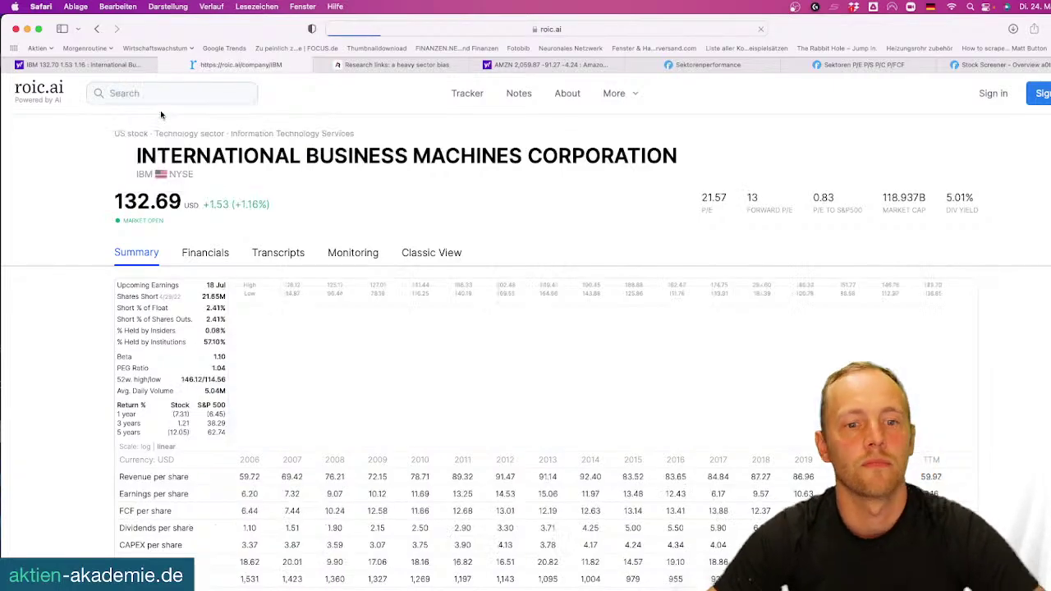
left_click(217, 260)
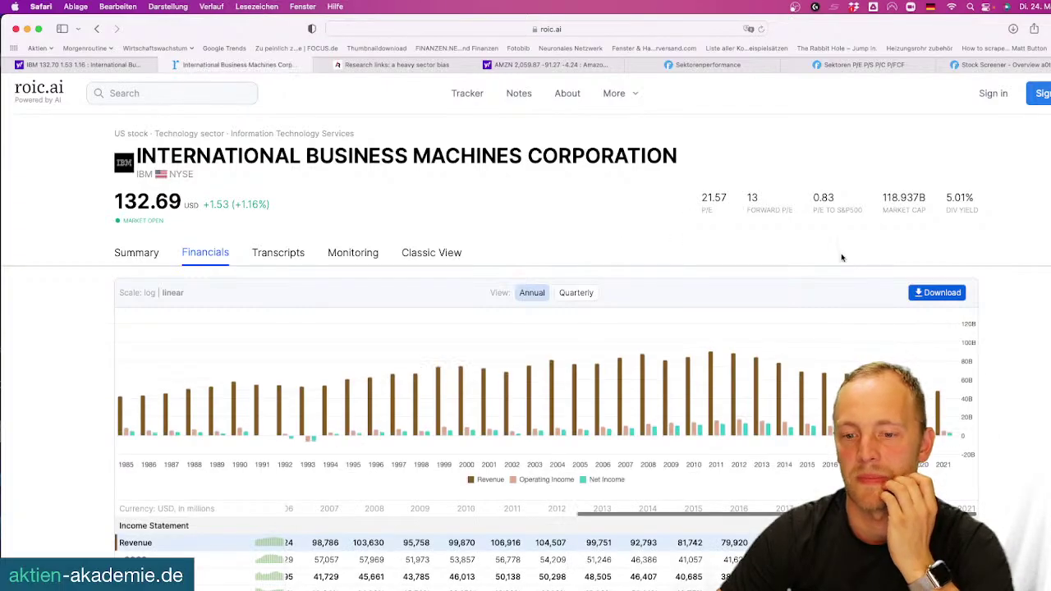
scroll(526, 328, "down", 2)
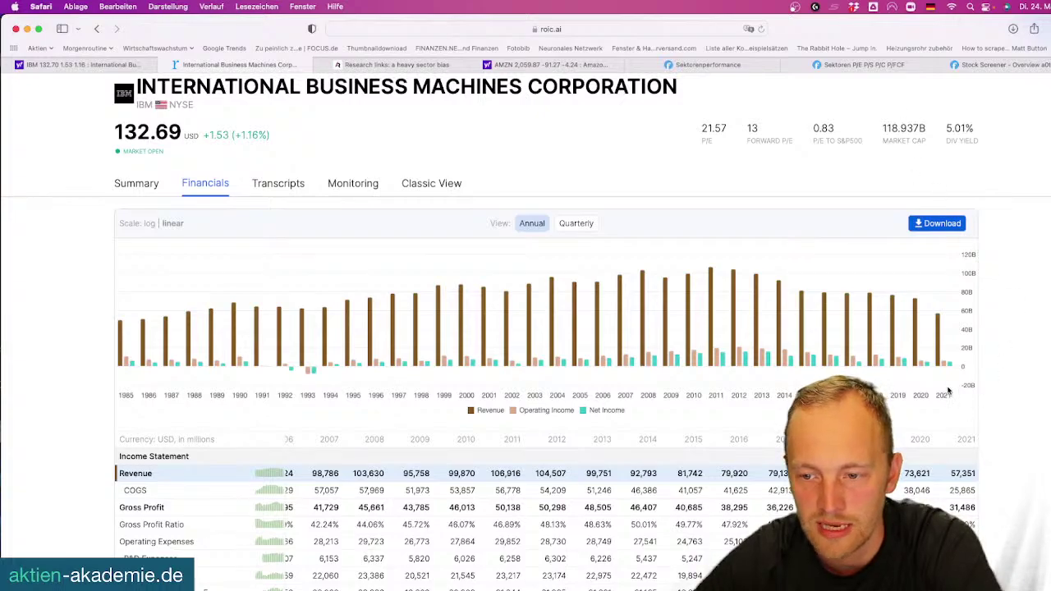
mouse_move(946, 367)
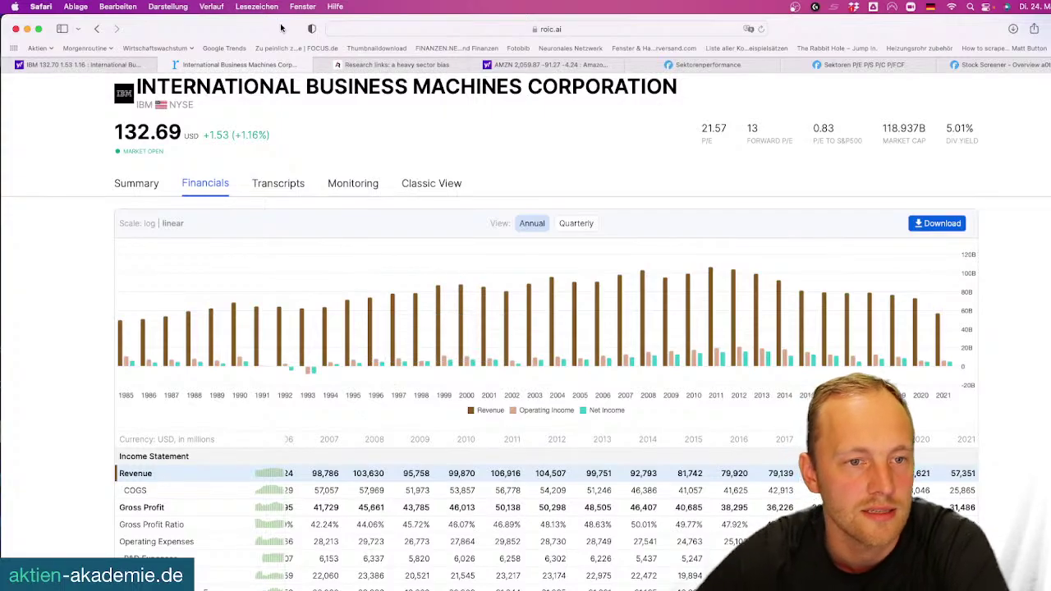
Return to Yahoo Finance's full-history IBM weekly chart and pan back through its earlier years
left_click(70, 65)
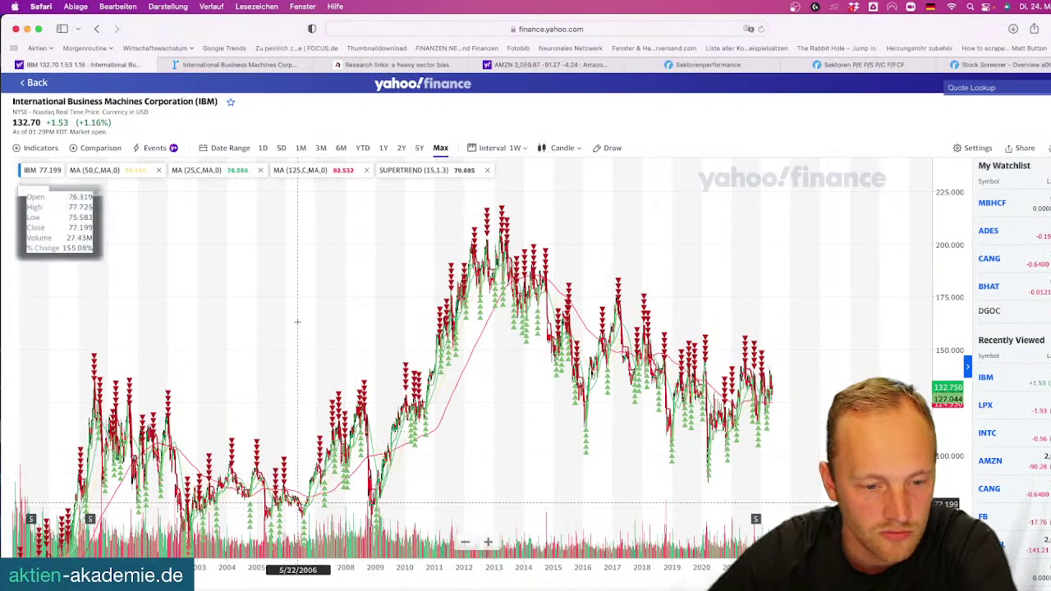
left_click_drag(238, 324, 427, 326)
scroll(428, 326, "left", 2)
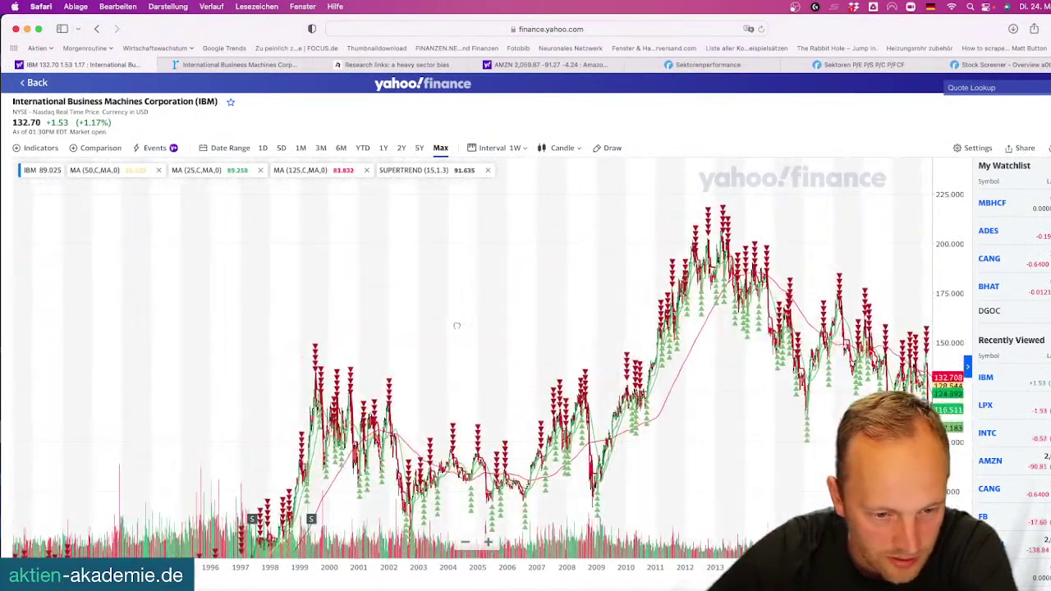
scroll(272, 238, "left", 3)
scroll(299, 222, "left", 2)
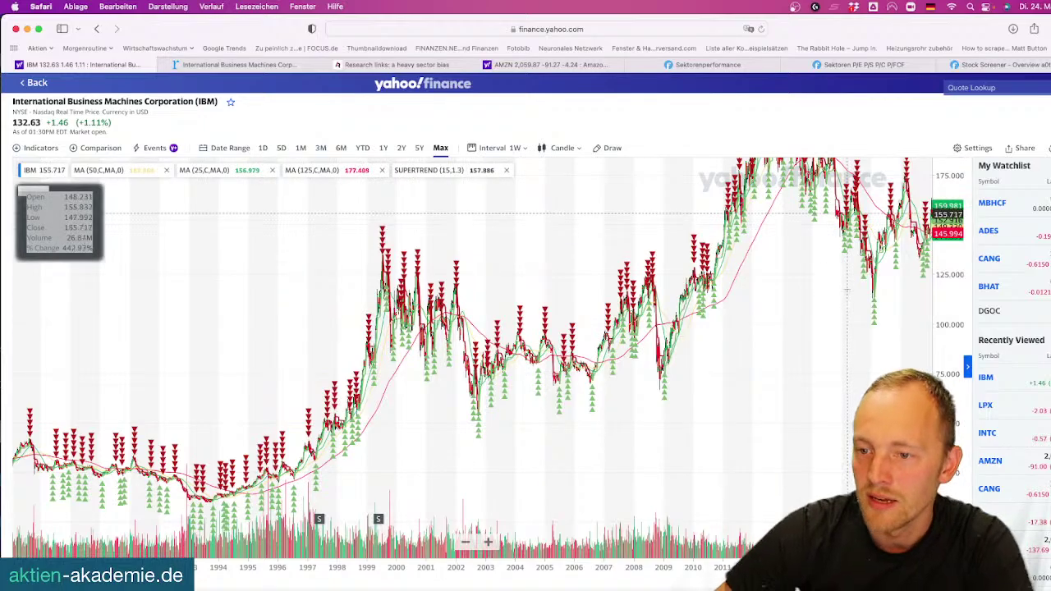
scroll(279, 273, "right", 10)
scroll(457, 326, "left", 4)
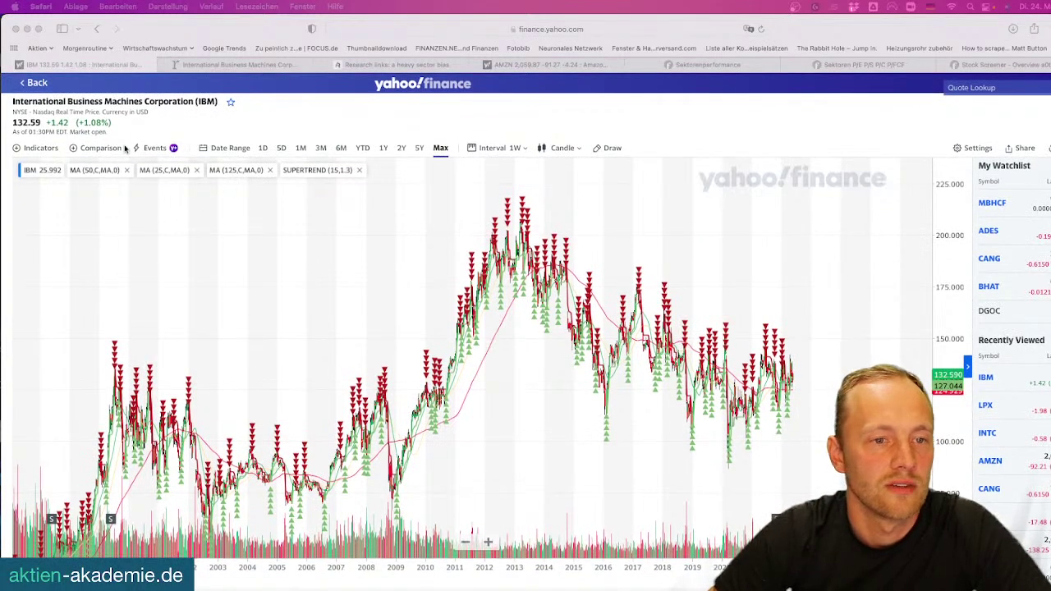
Search Aston Martin Lagonda, open the AML.L quote, and open its full chart at Max range
left_click(28, 83)
left_click(28, 84)
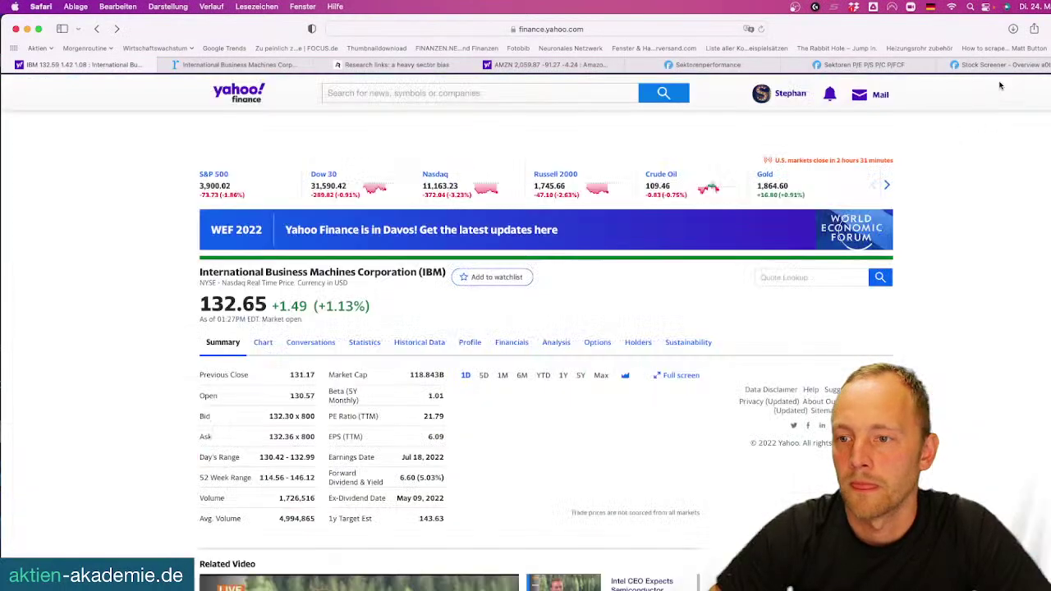
left_click(450, 92)
type("Aston Martin Lagonda")
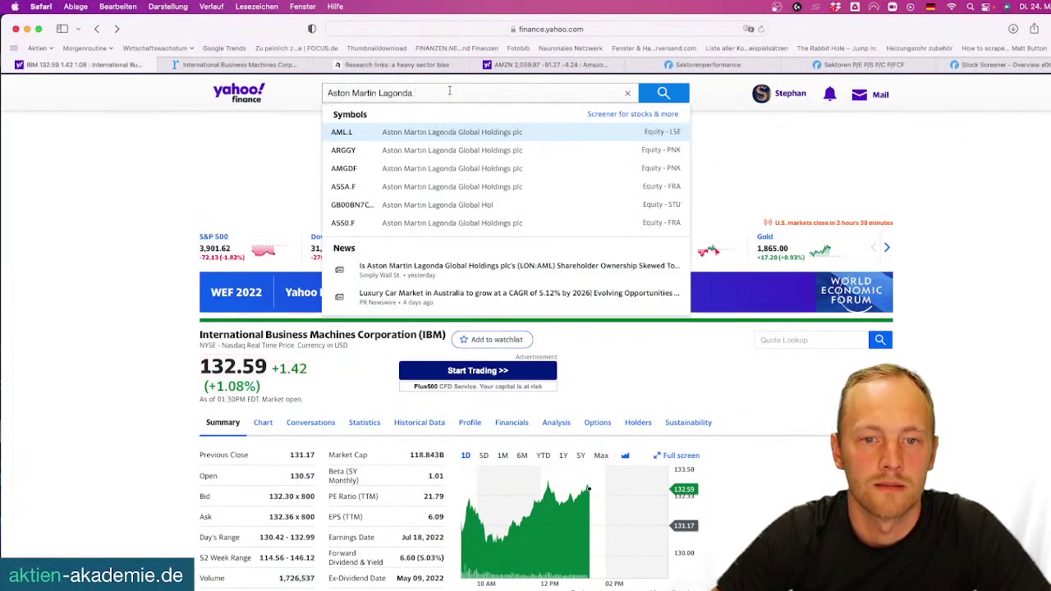
left_click(376, 136)
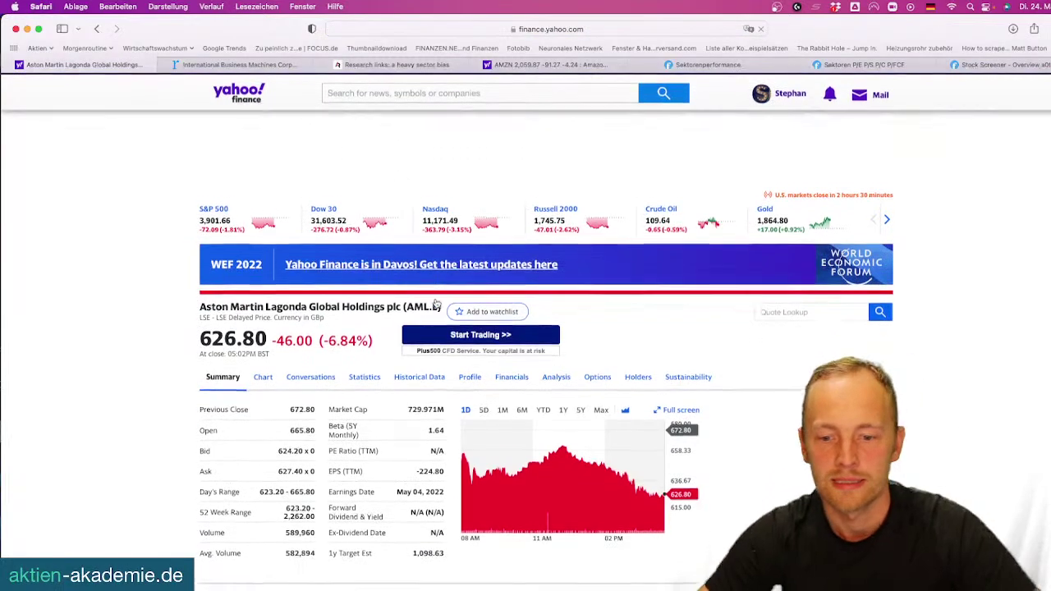
left_click(602, 401)
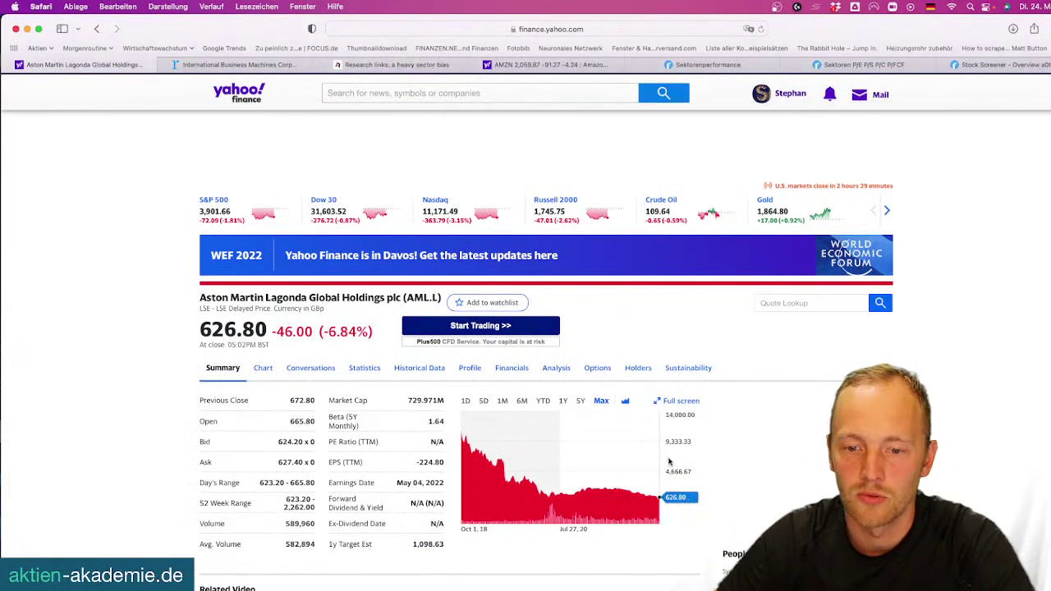
left_click(592, 460)
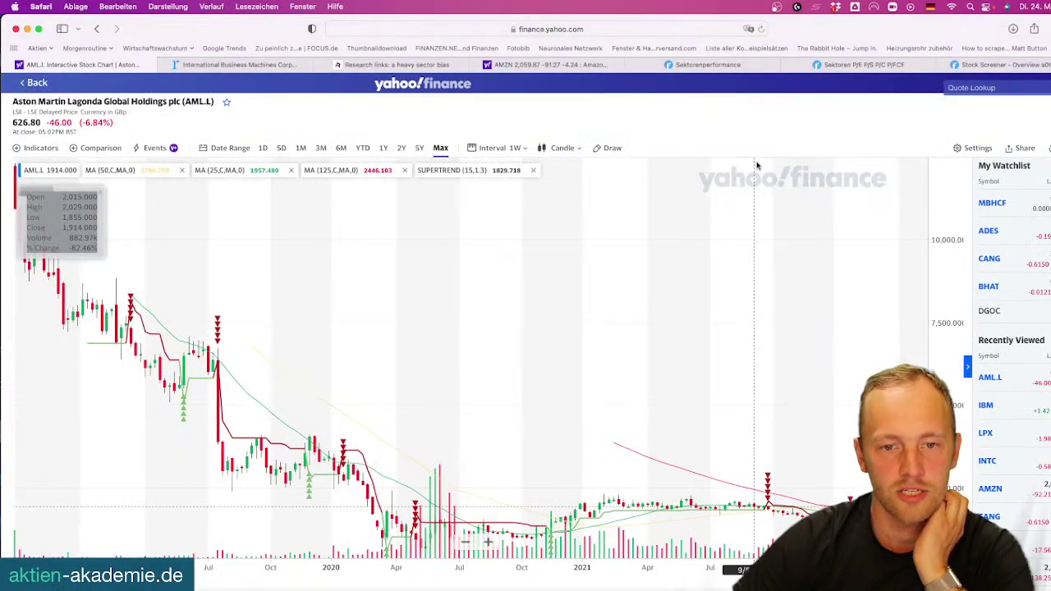
Switch the AML.L chart to 1-day candles, pan to include late 2021, and select the ticker
scroll(739, 247, "down", 5)
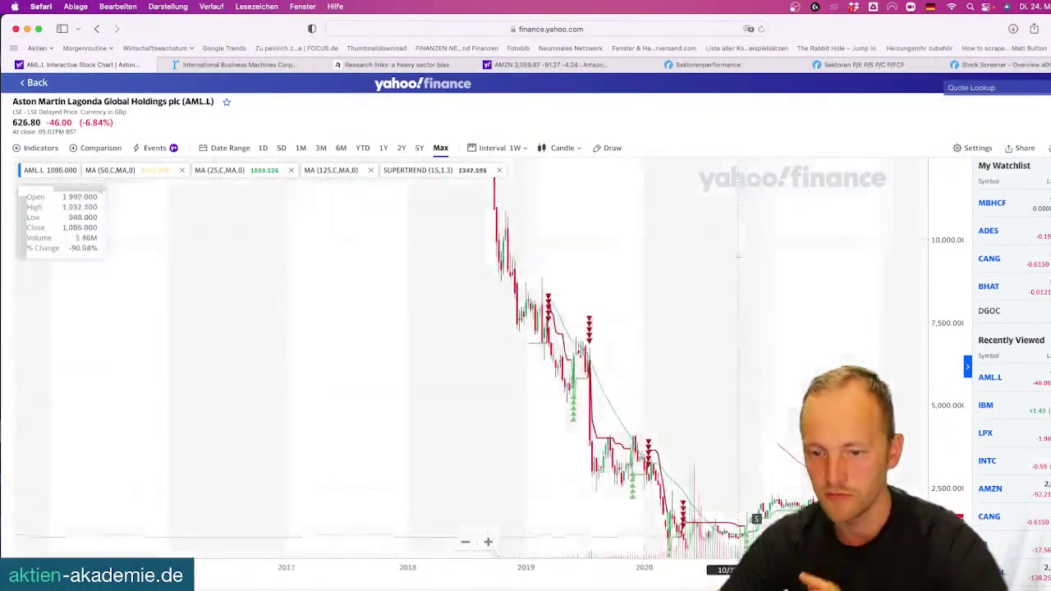
left_click_drag(739, 254, 445, 213)
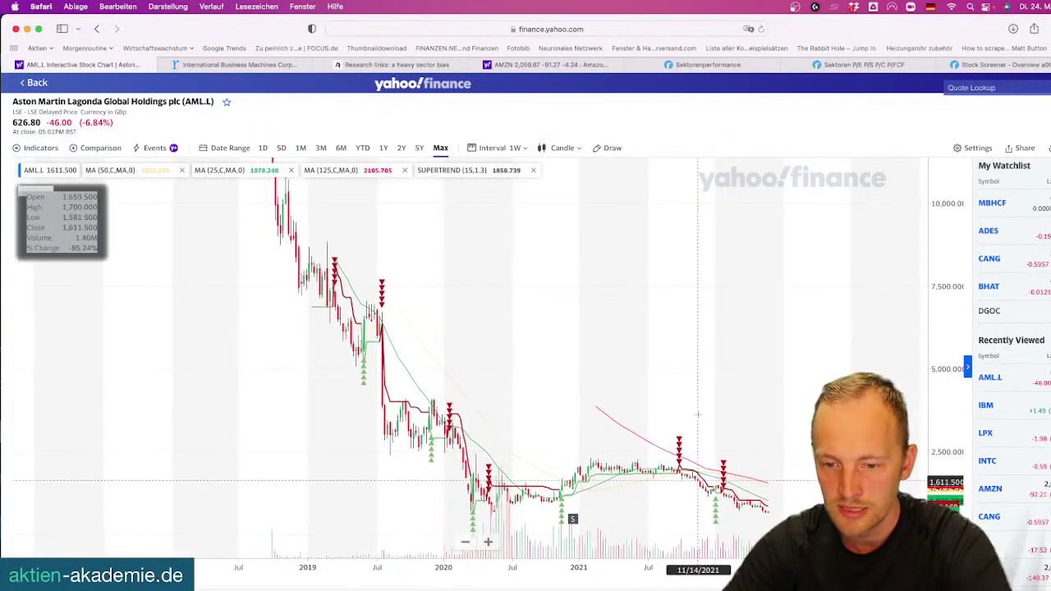
scroll(509, 246, "up", 5)
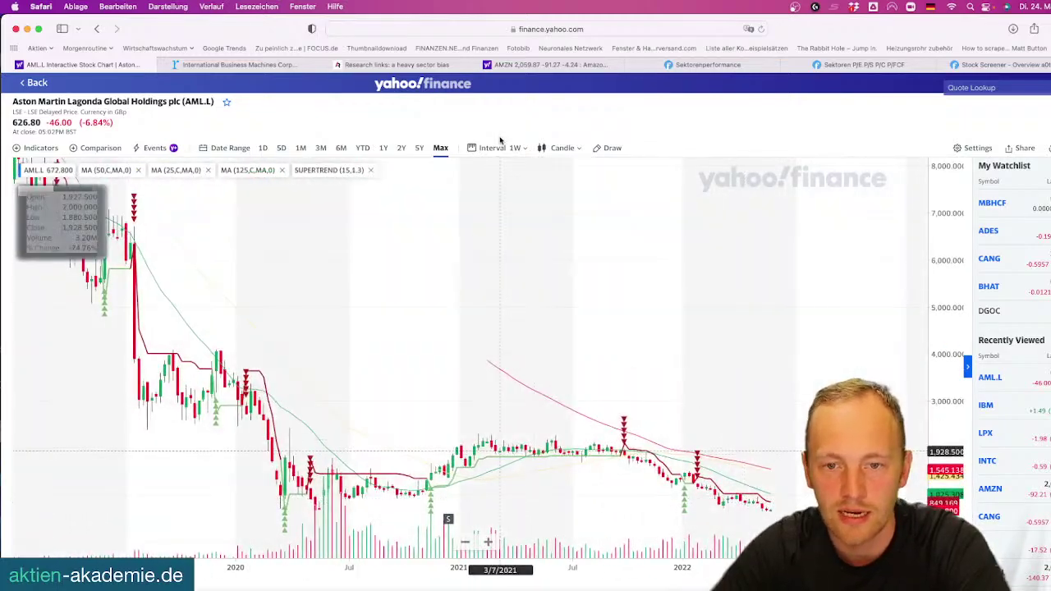
left_click(516, 151)
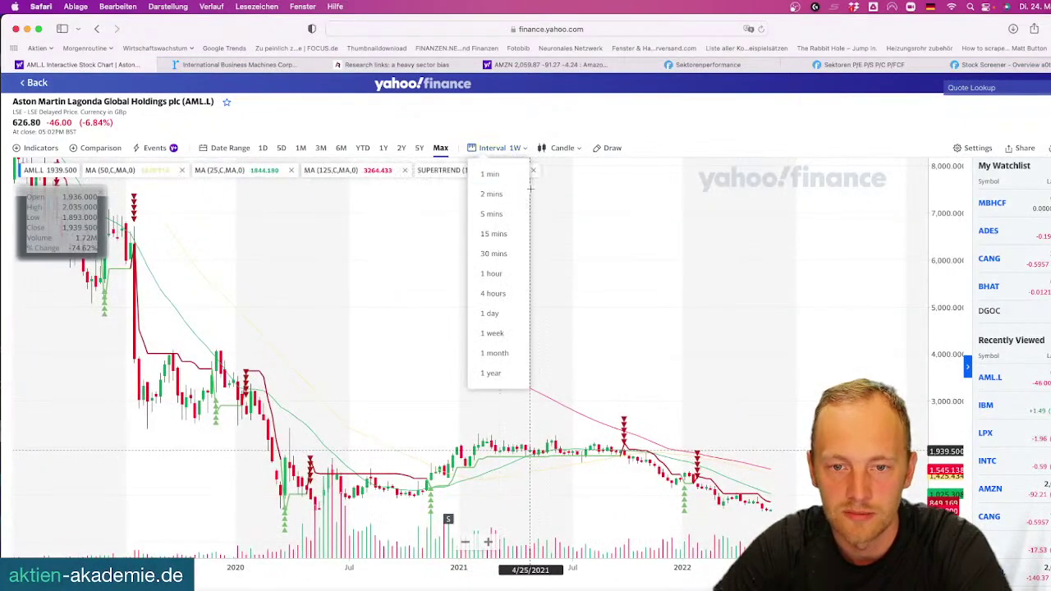
left_click(507, 313)
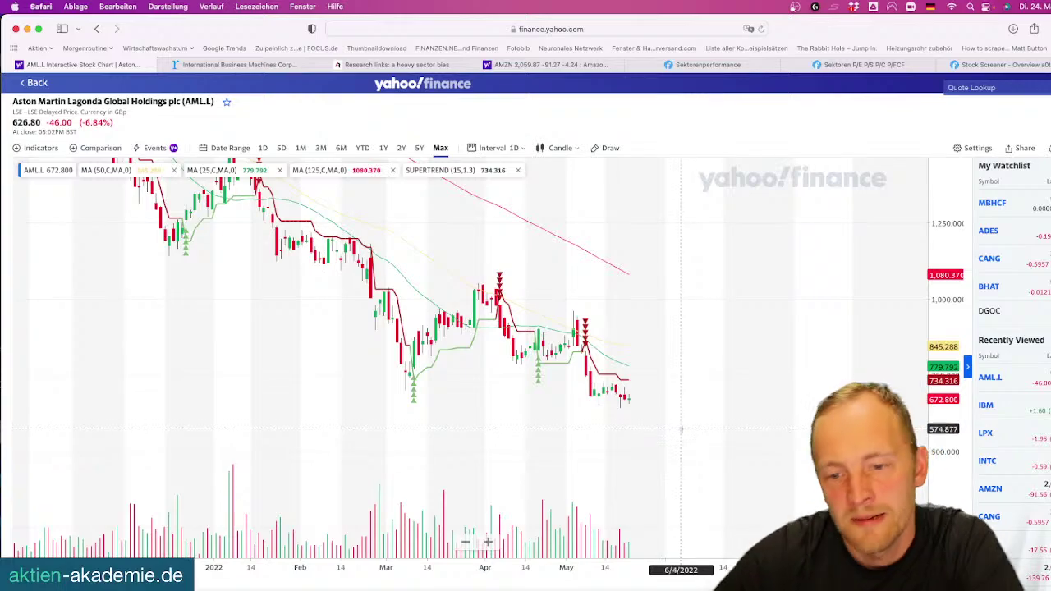
left_click_drag(662, 335, 707, 470)
scroll(706, 471, "down", 3)
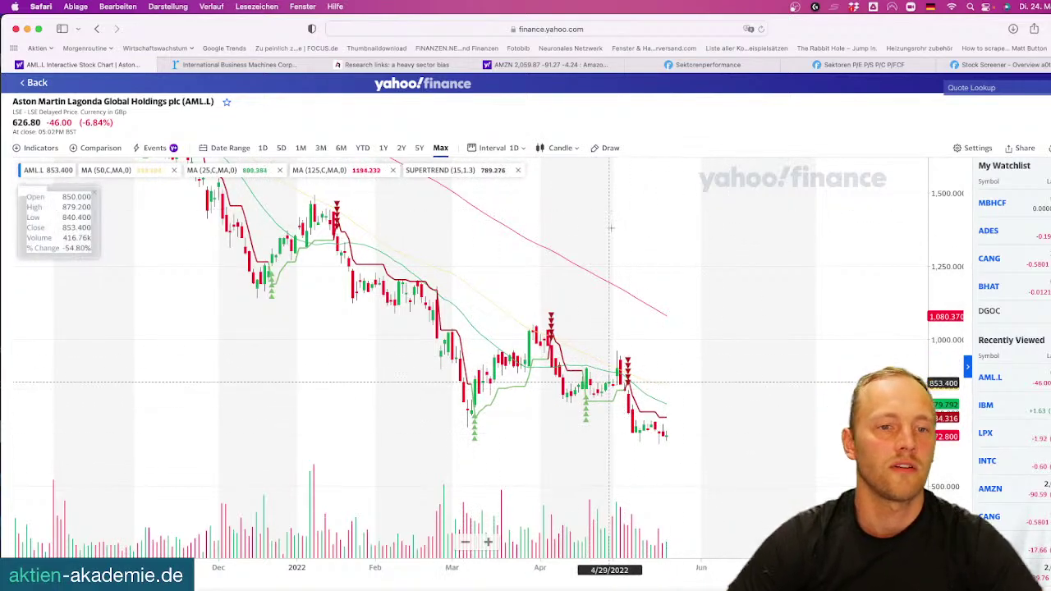
double_click(188, 102)
key("super+c")
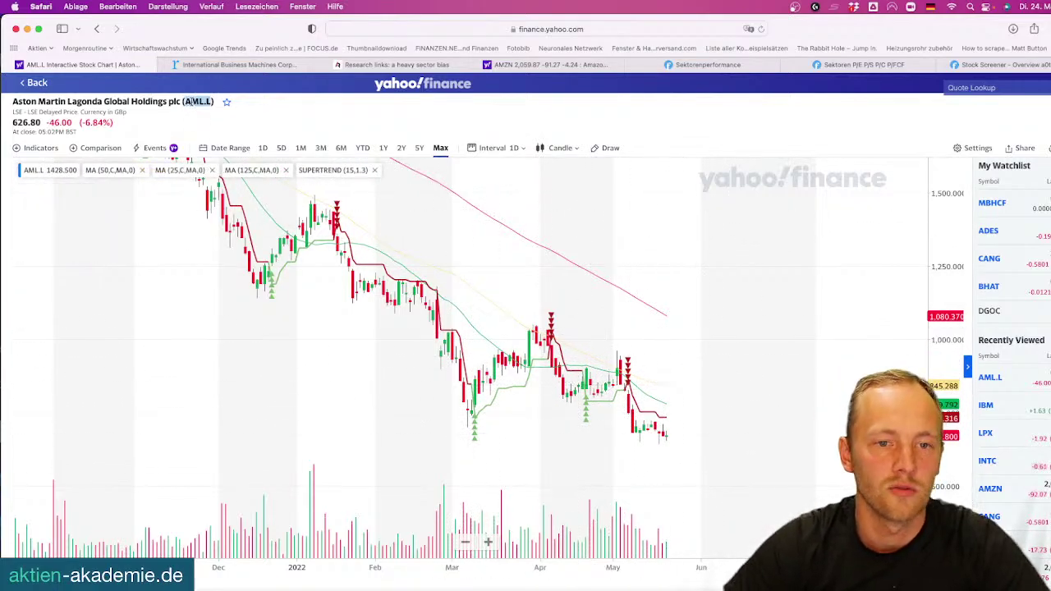
On roic.ai, search for AML.L to load the Aston Martin Lagonda summary
left_click(238, 64)
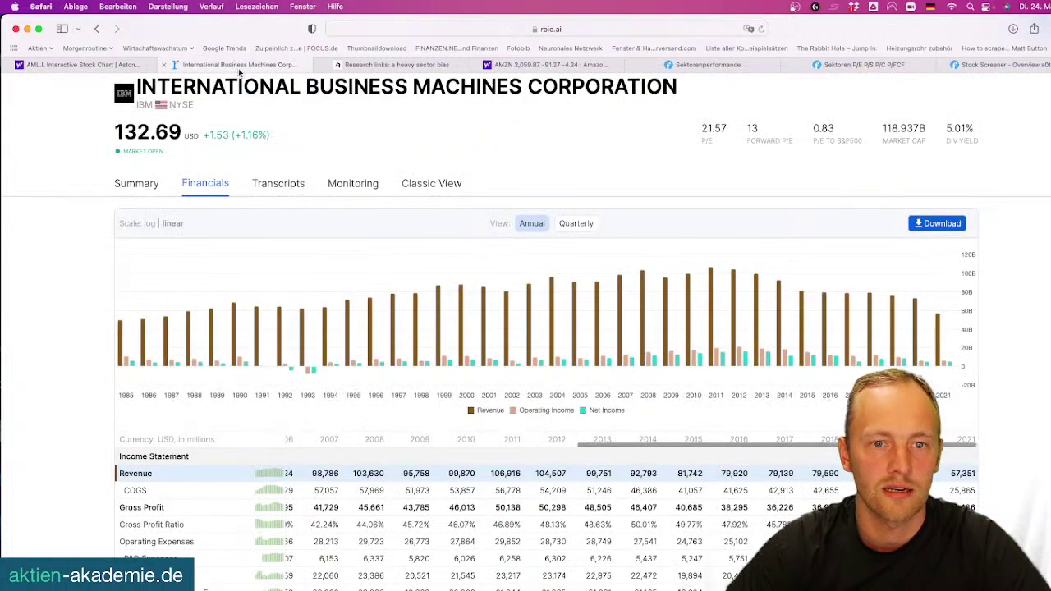
scroll(345, 162, "up", 1)
scroll(345, 163, "up", 1)
left_click(138, 92)
key("super+v")
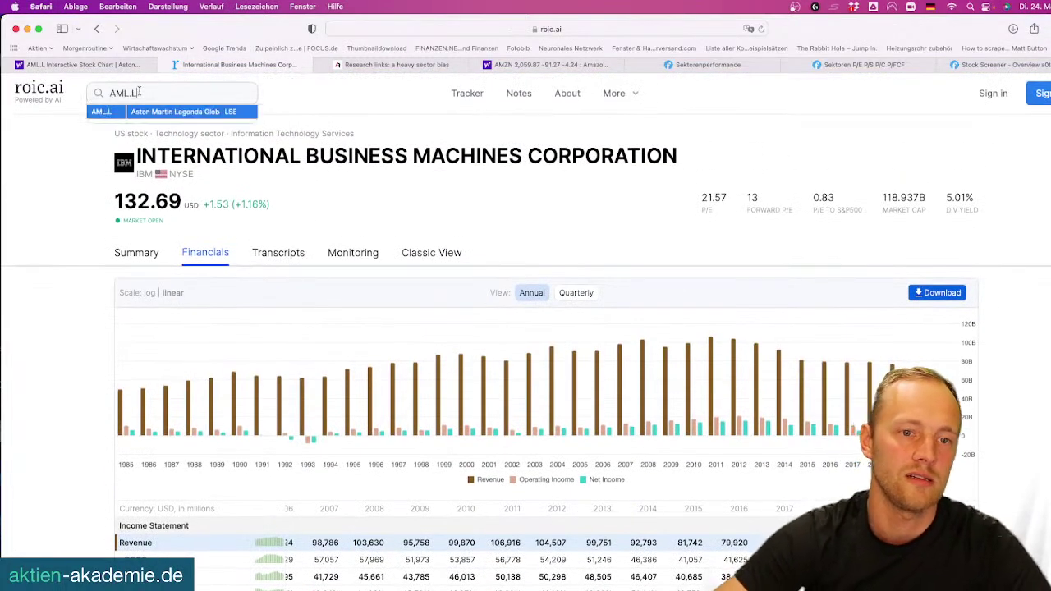
key("Return")
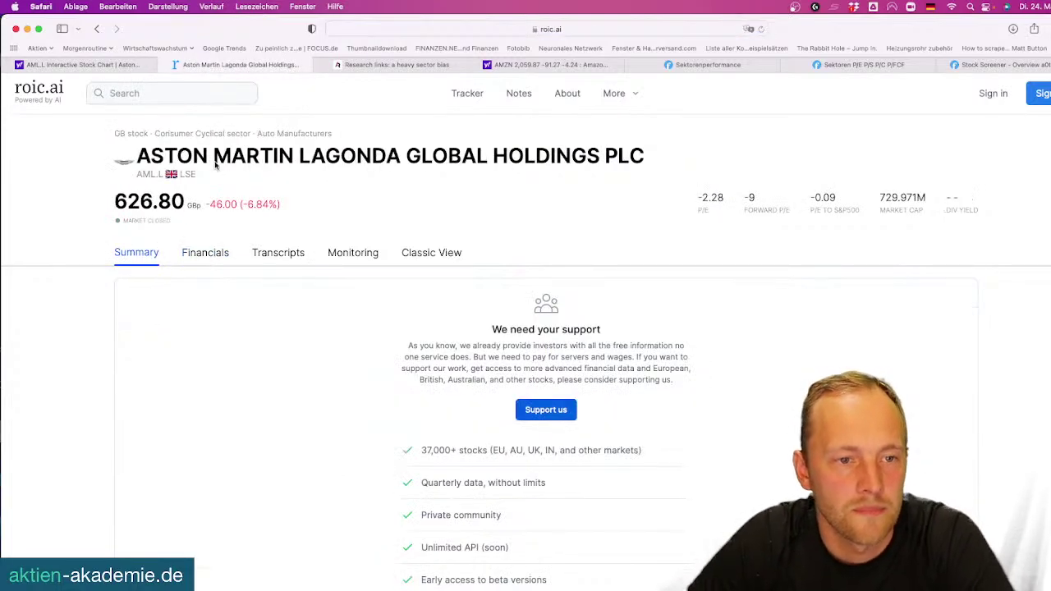
Look over the paywalled AML.L summary and go to the roic.ai sign-in page
scroll(272, 218, "down", 2)
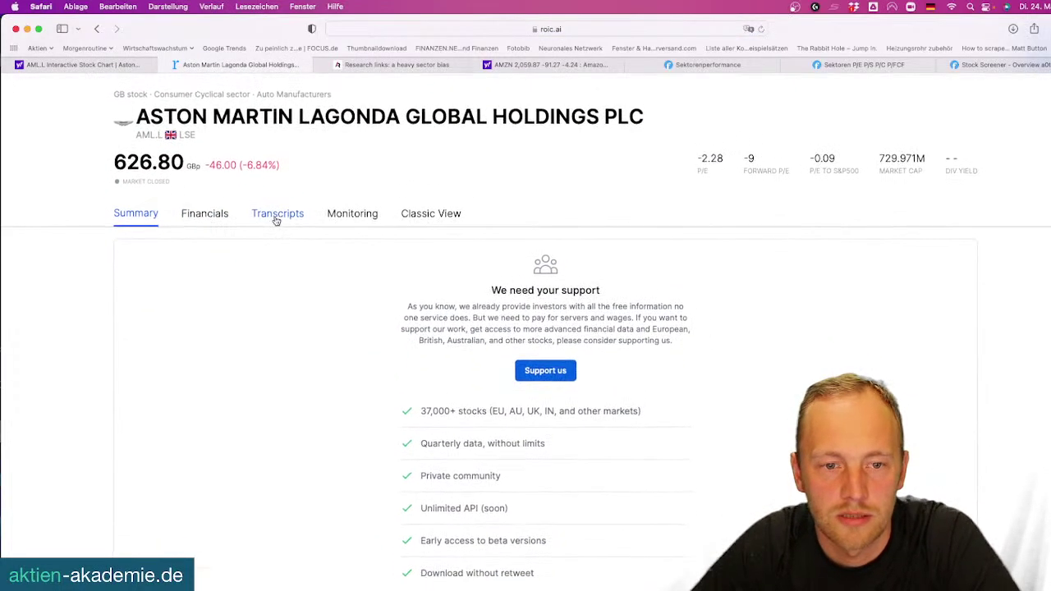
scroll(540, 150, "up", 2)
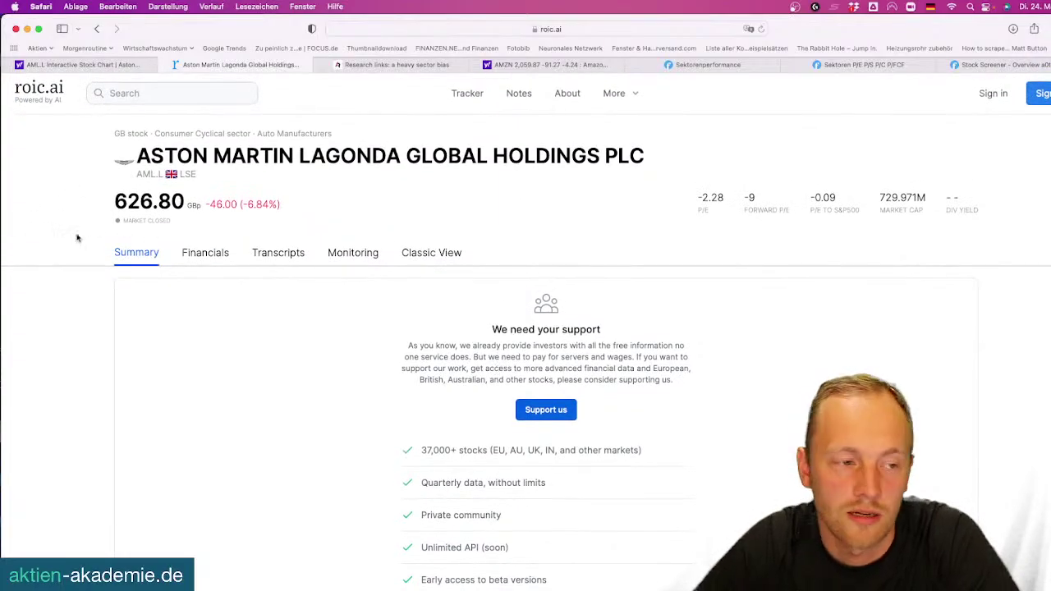
left_click(990, 95)
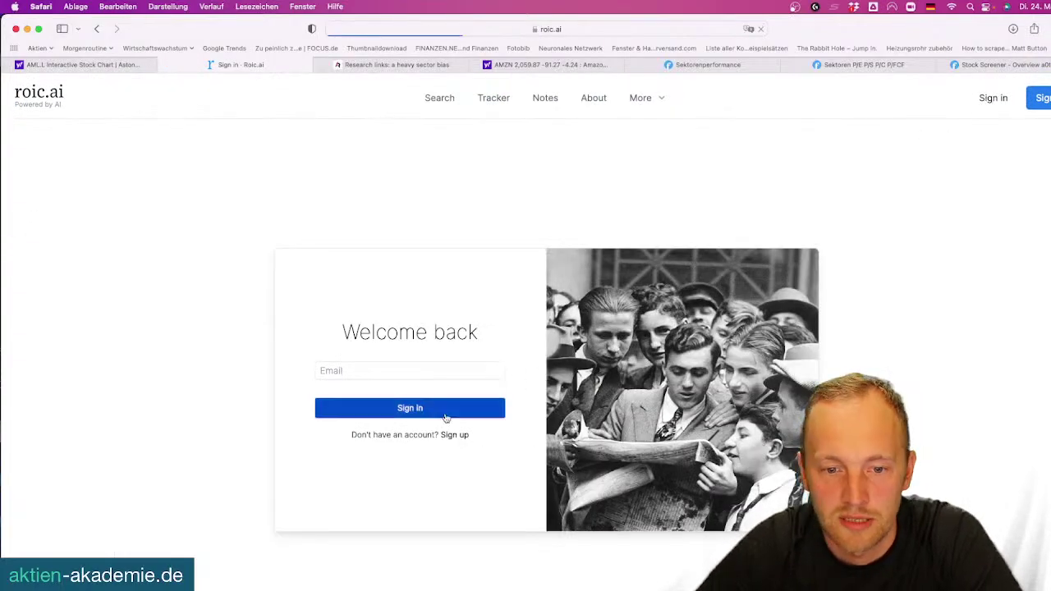
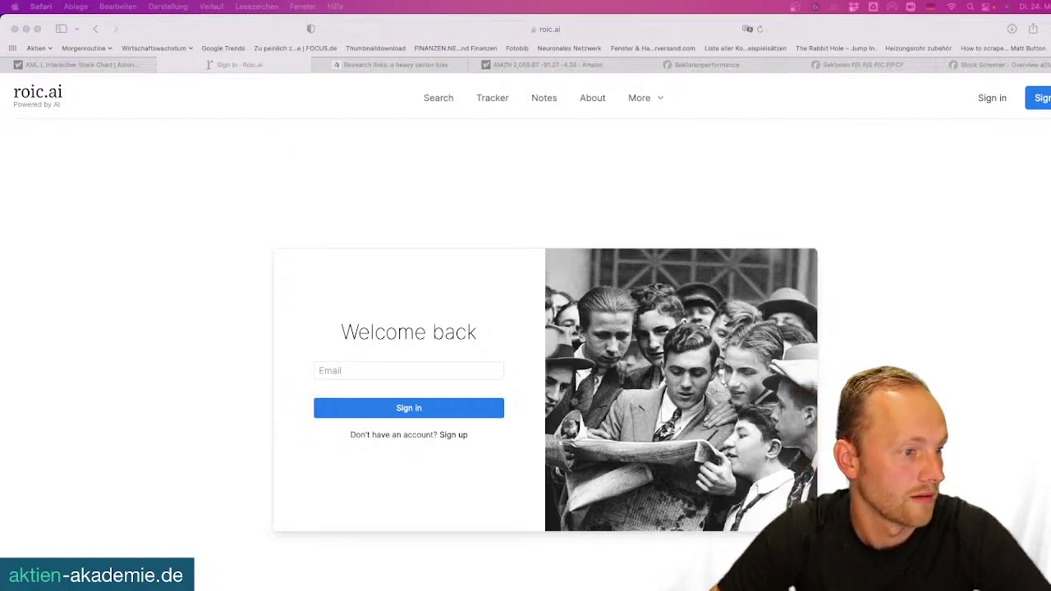
Clear the roic.ai search, type 'aml' and open the Aston Martin Lagonda (AML.L) stock page
left_click(480, 104)
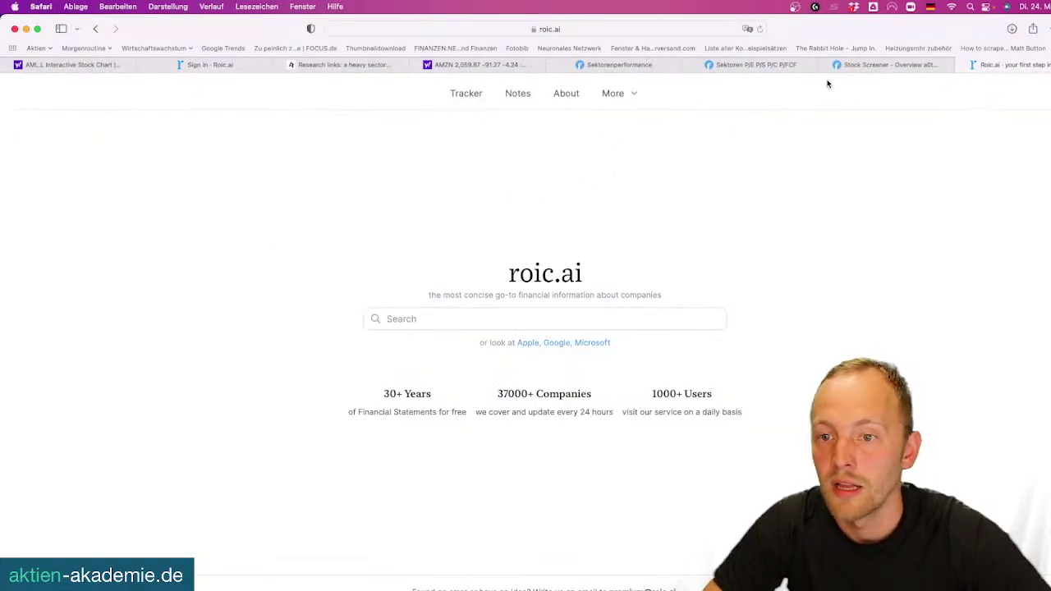
left_click(436, 317)
type("360735")
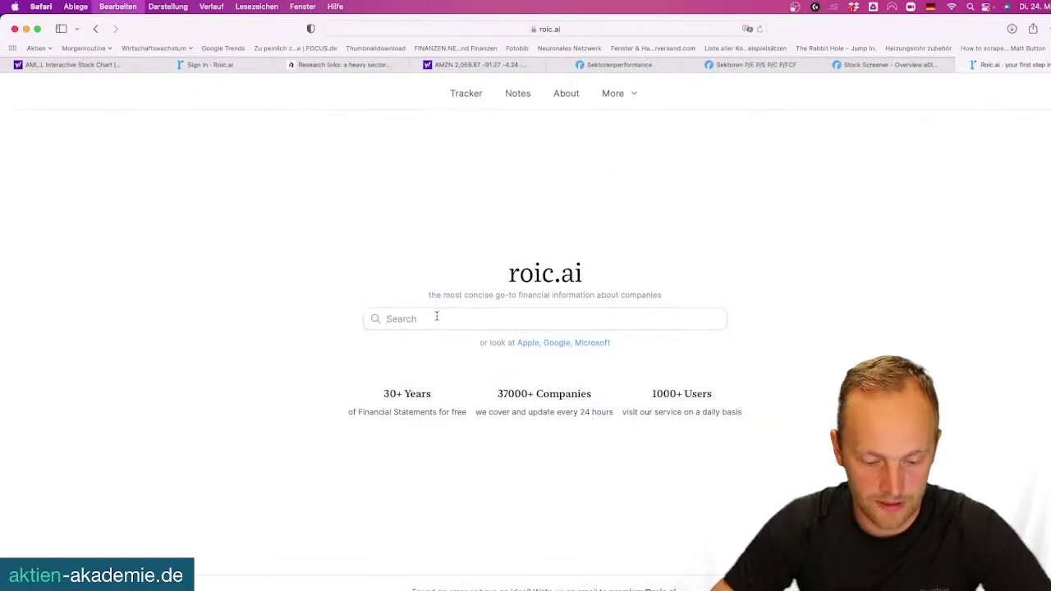
key("BackSpace")
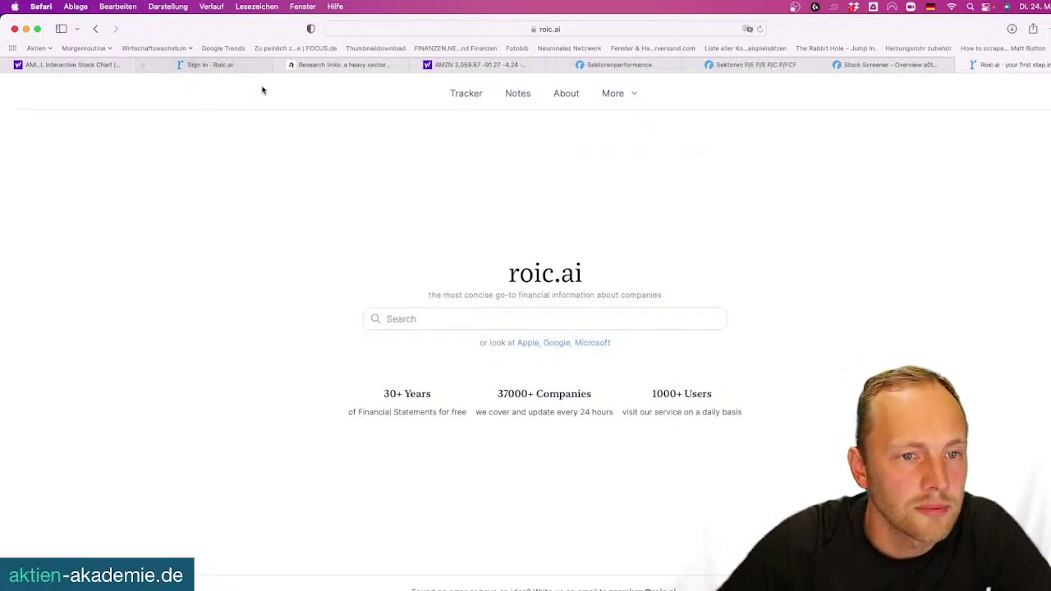
type("aml.l")
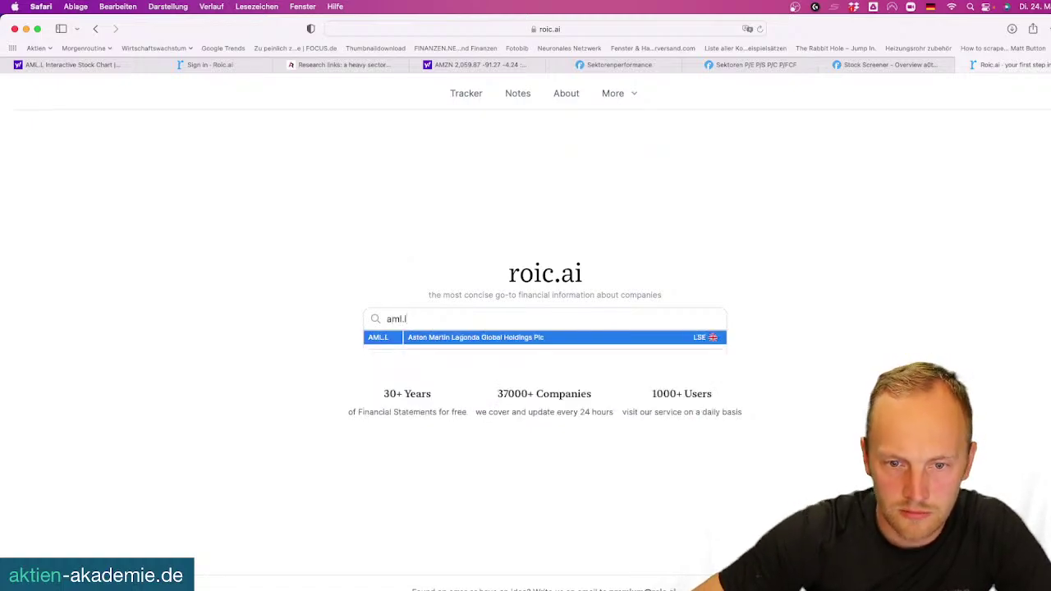
left_click(433, 338)
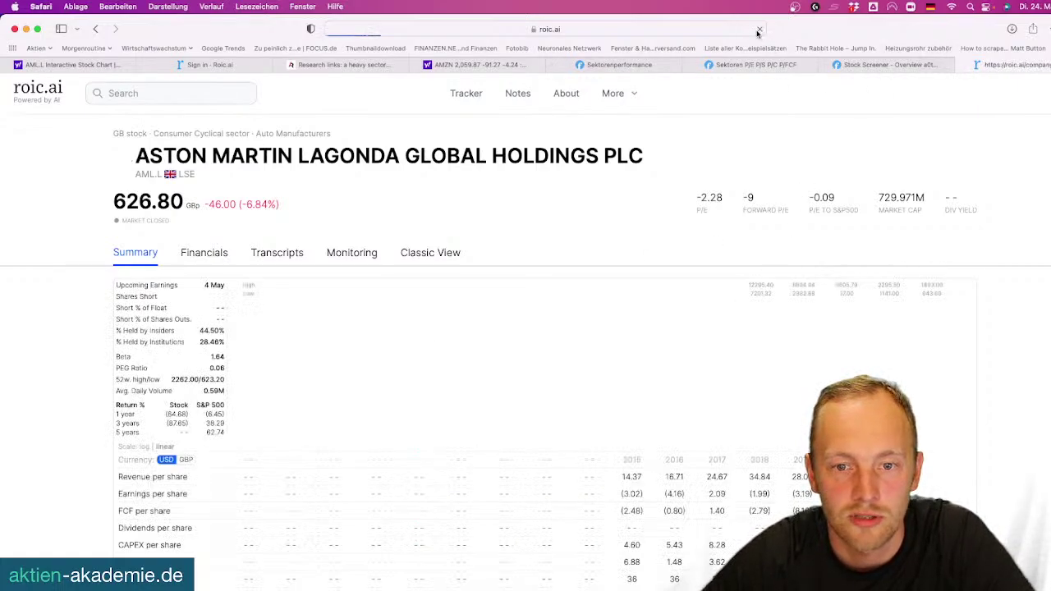
Open AML.L's financial statements and scroll through the 2015–2021 annual figures
left_click(203, 252)
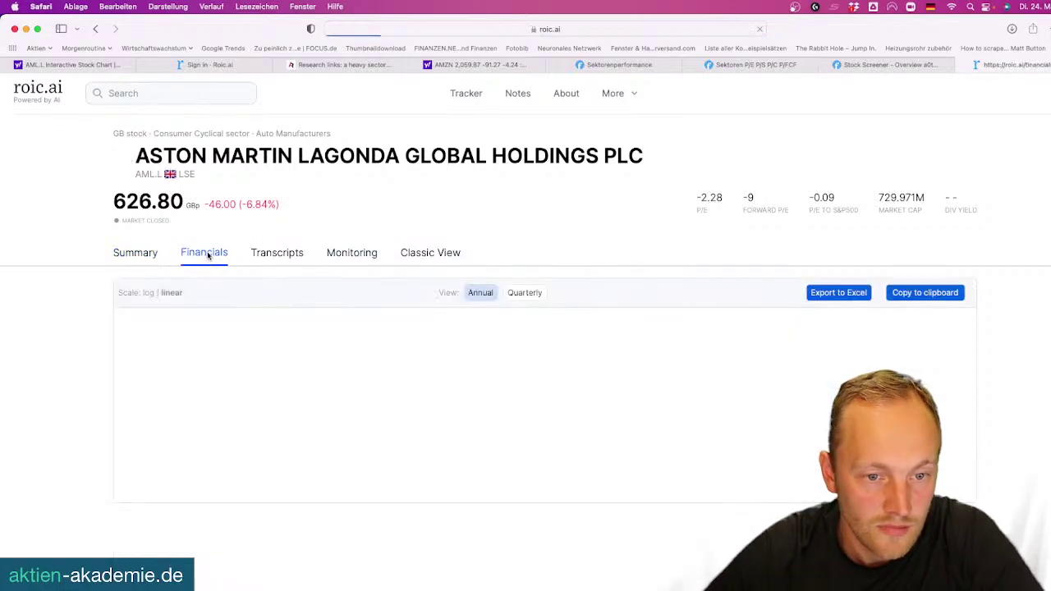
scroll(665, 189, "down", 1)
scroll(665, 189, "down", 3)
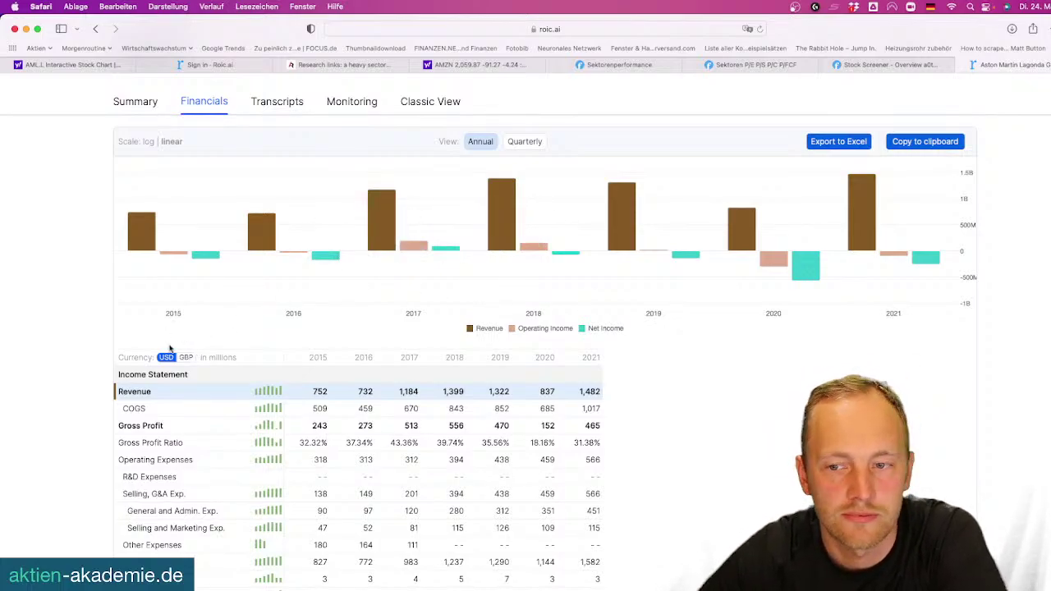
mouse_move(529, 217)
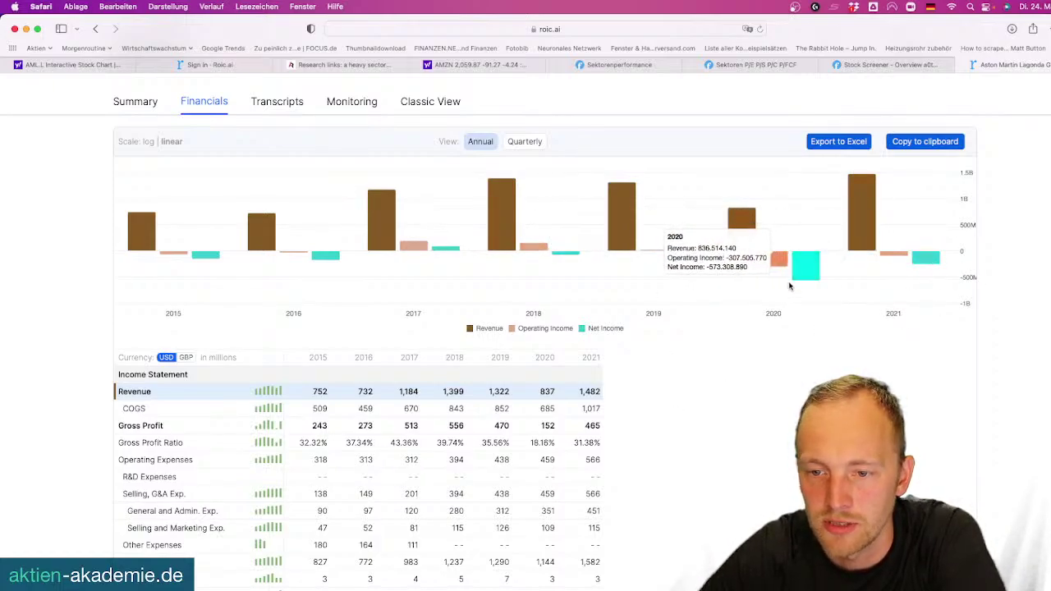
mouse_move(912, 255)
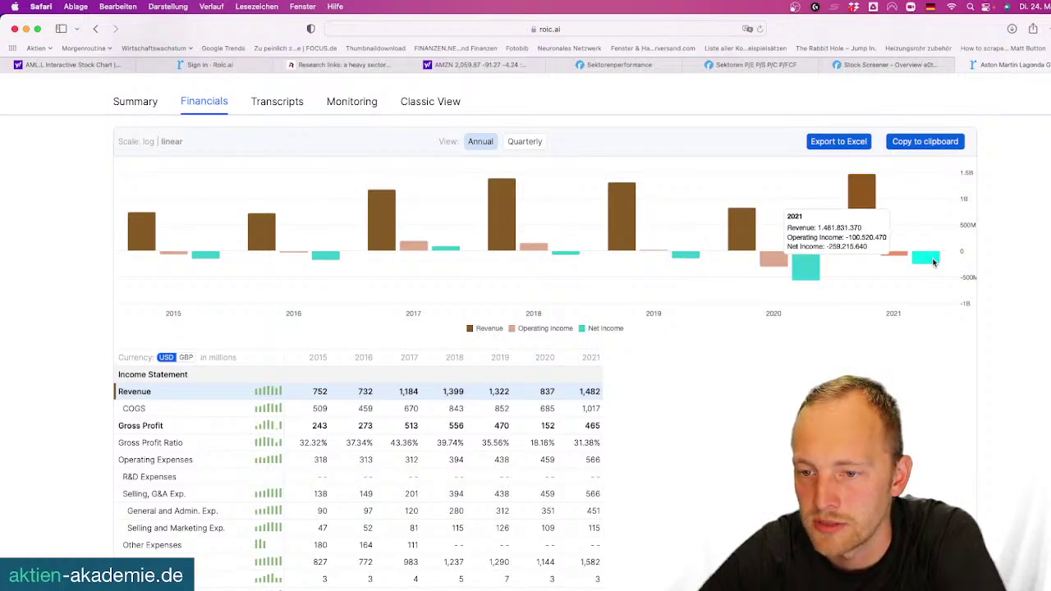
scroll(934, 261, "up", 3)
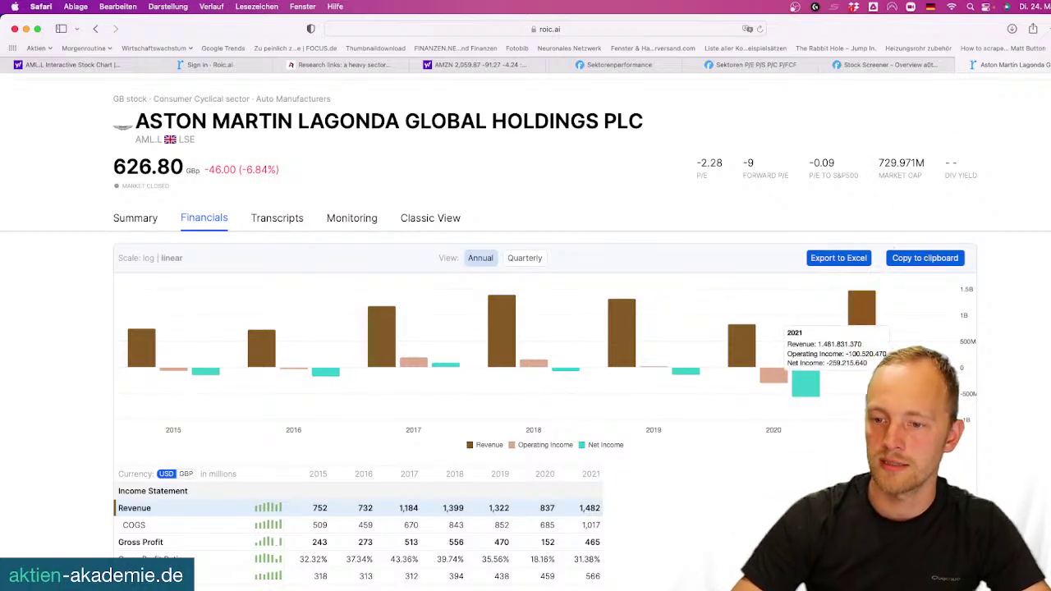
scroll(394, 345, "down", 10)
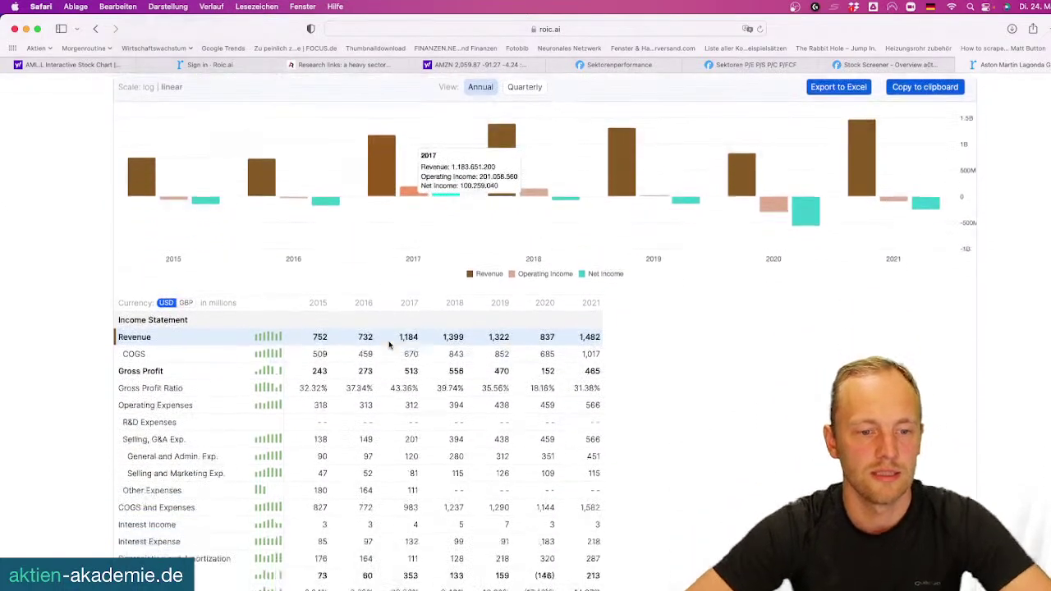
Replace Revenue and Operating Income on the chart with Total Assets and Total Stockholders Equity
left_click(182, 151)
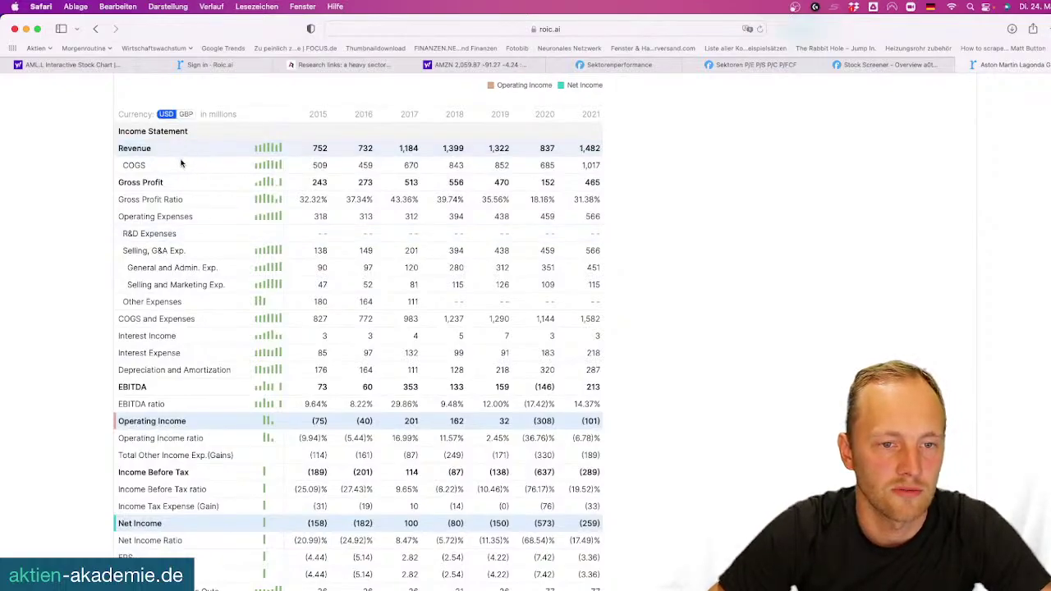
left_click(174, 422)
scroll(168, 485, "down", 12)
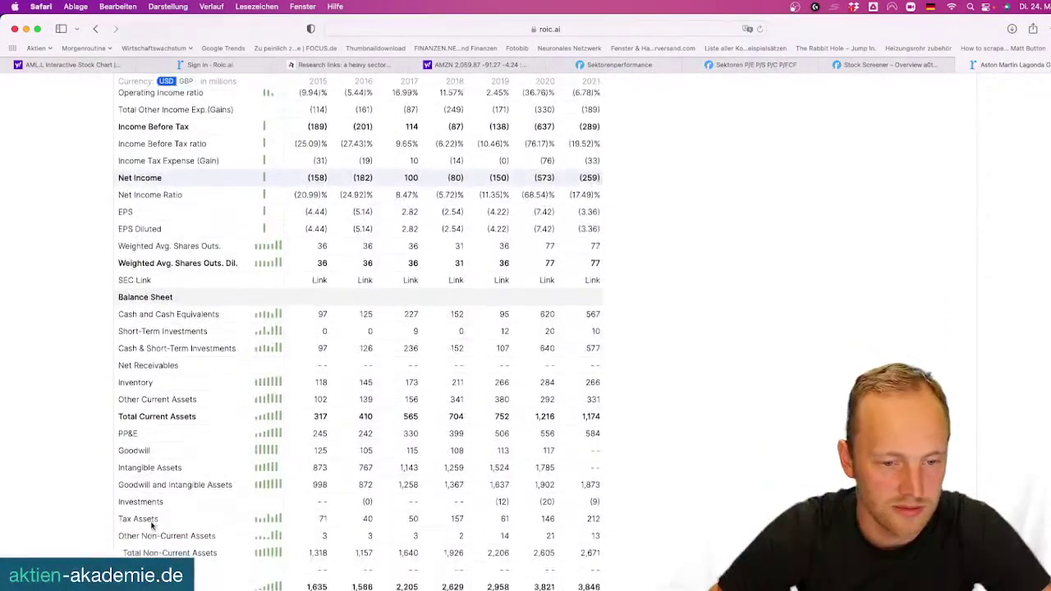
scroll(152, 526, "down", 2)
left_click(156, 451)
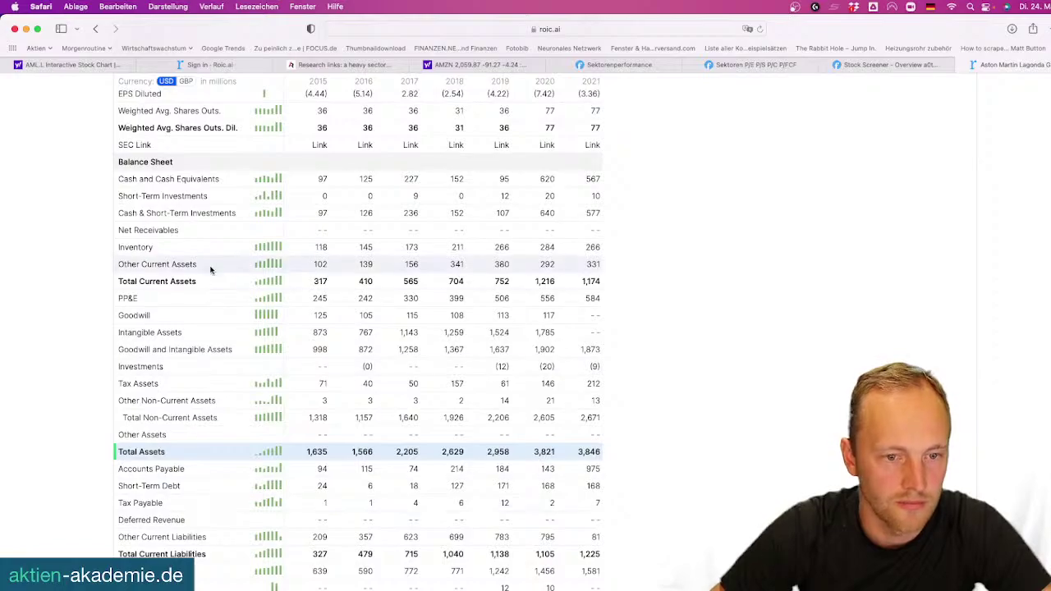
scroll(243, 507, "down", 9)
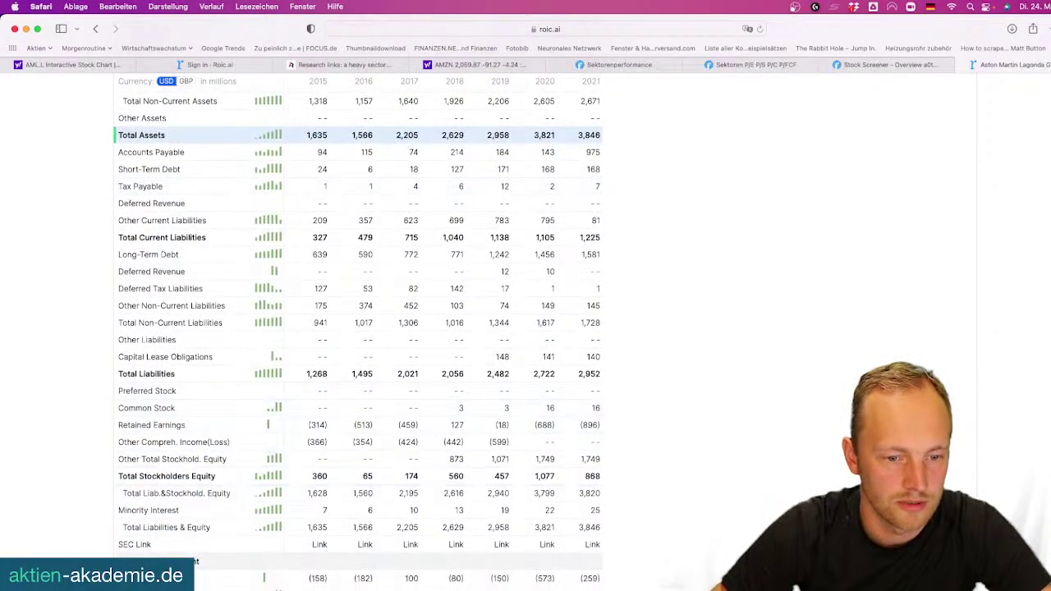
left_click(205, 464)
scroll(205, 468, "down", 3)
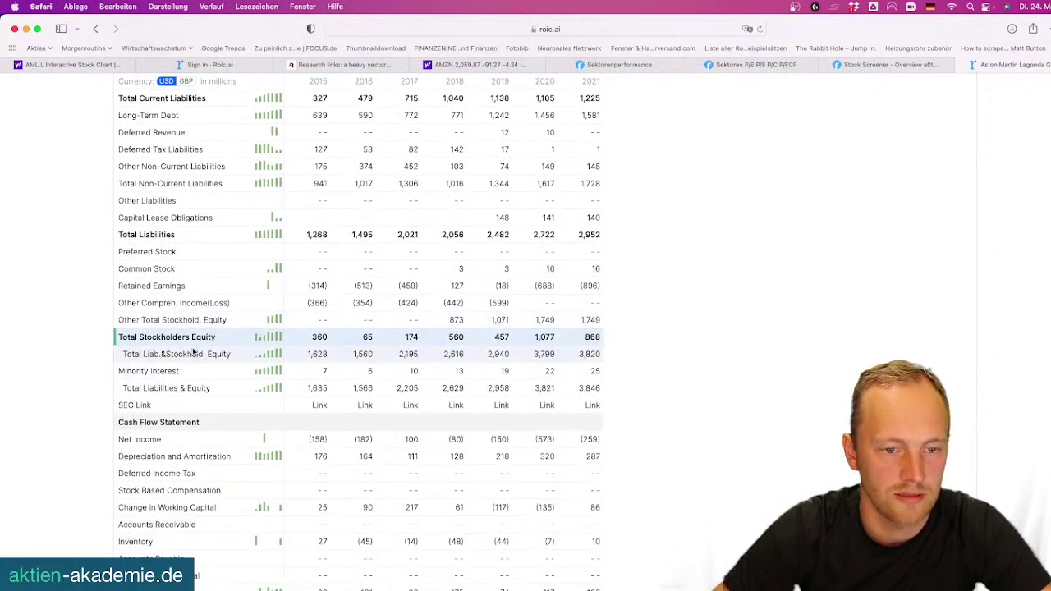
scroll(184, 458, "up", 15)
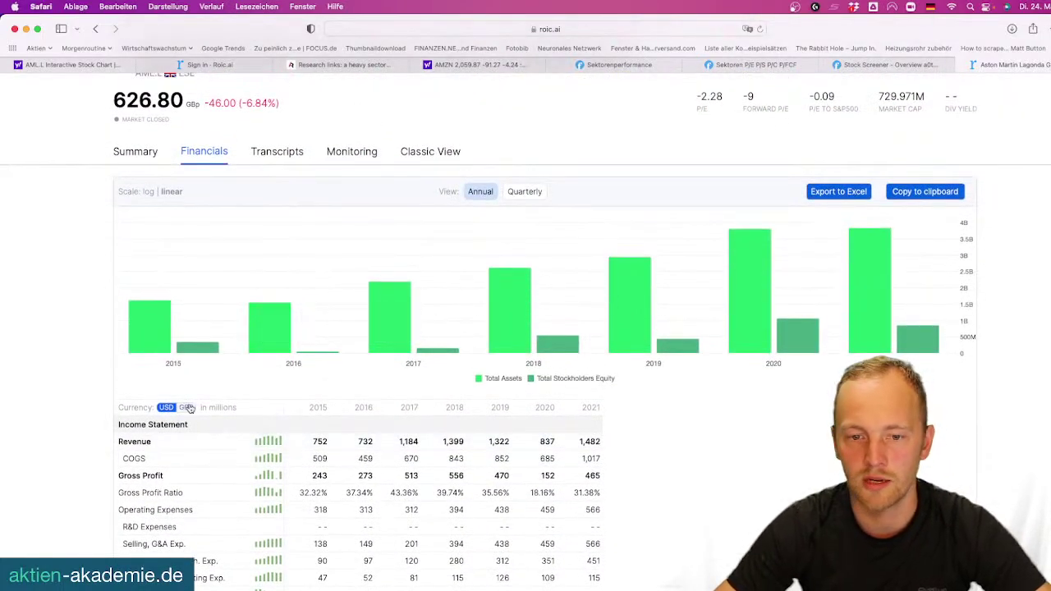
mouse_move(127, 346)
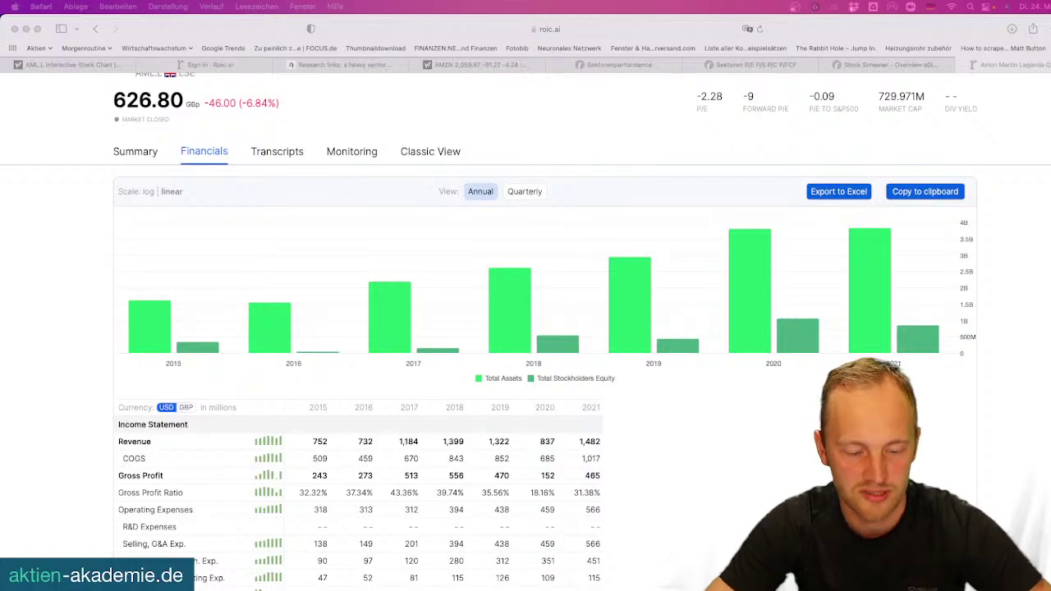
scroll(160, 218, "up", 3)
Search 'Deut' and open the Deutsche Post AG (DPW.DE, XETRA) stock page
left_click(143, 96)
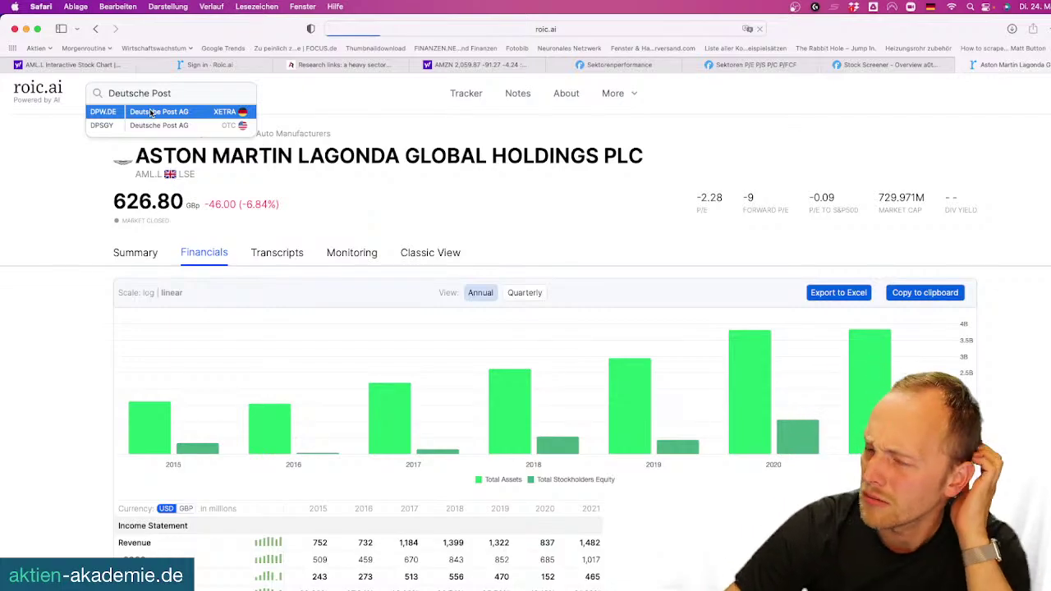
scroll(570, 103, "left", 5)
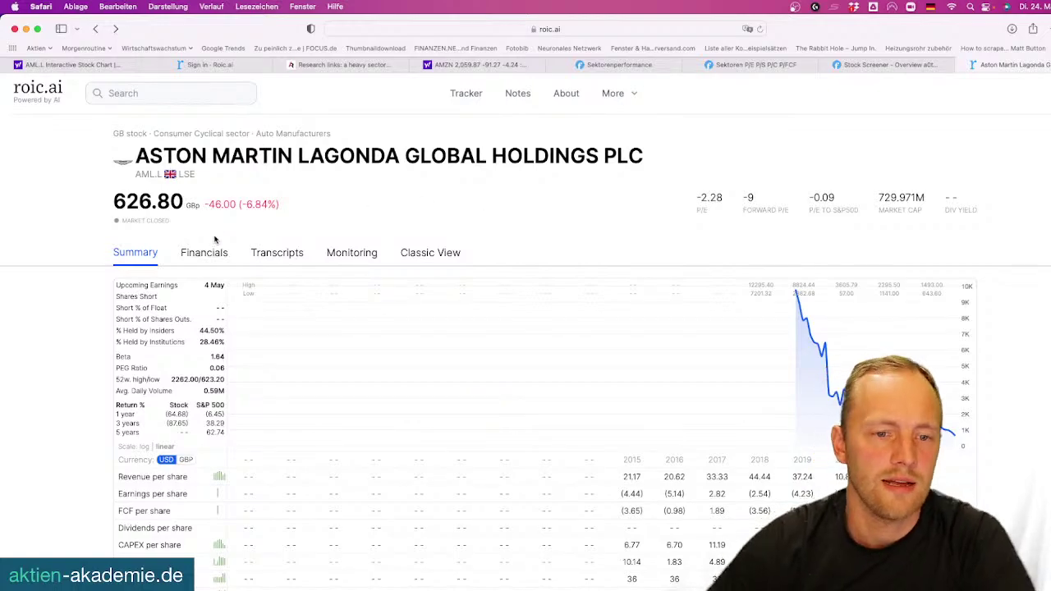
left_click(215, 250)
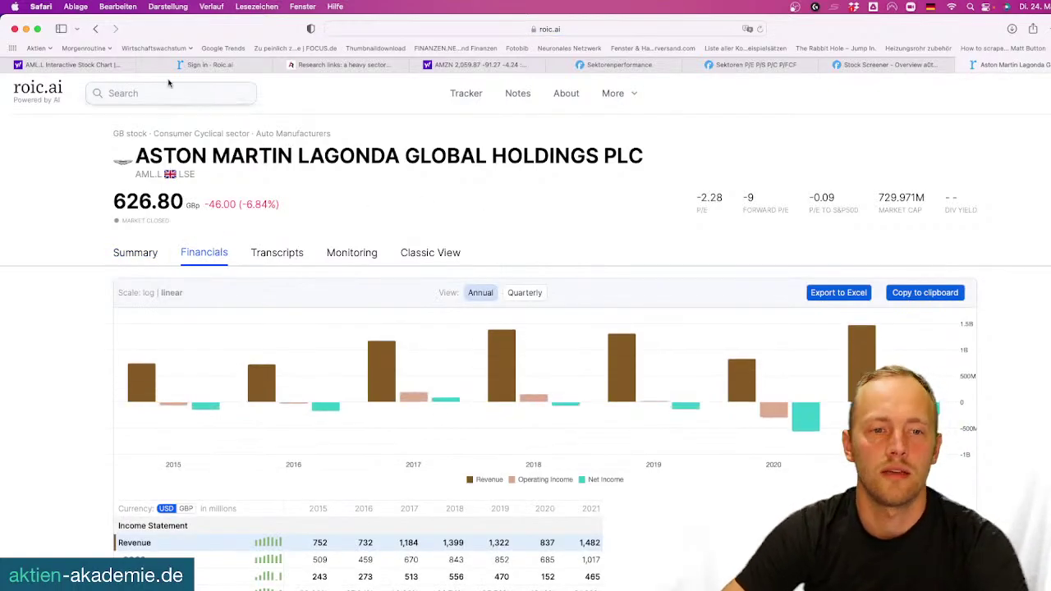
type("eut")
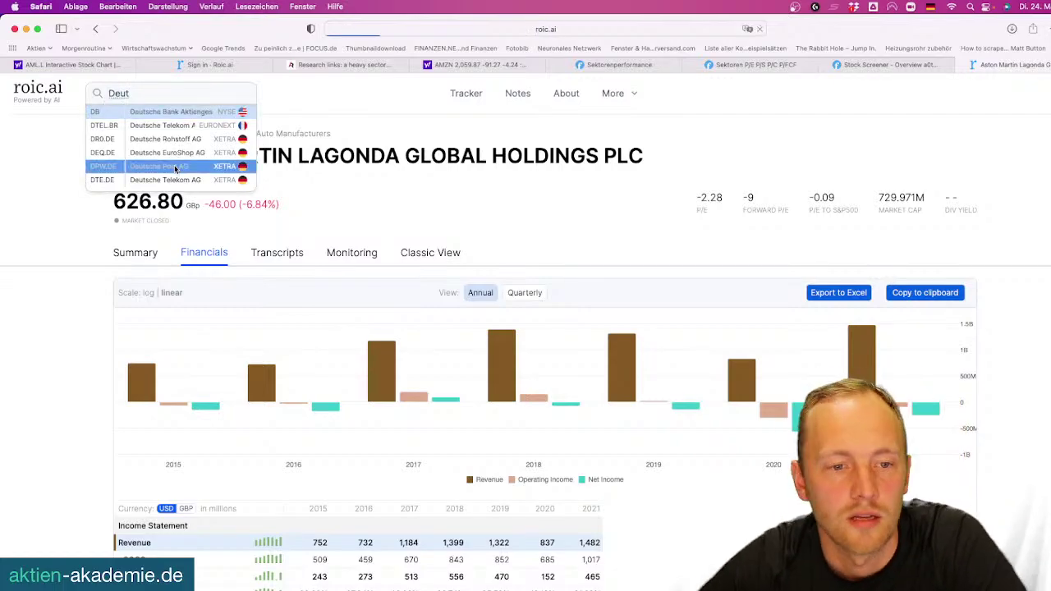
left_click(175, 167)
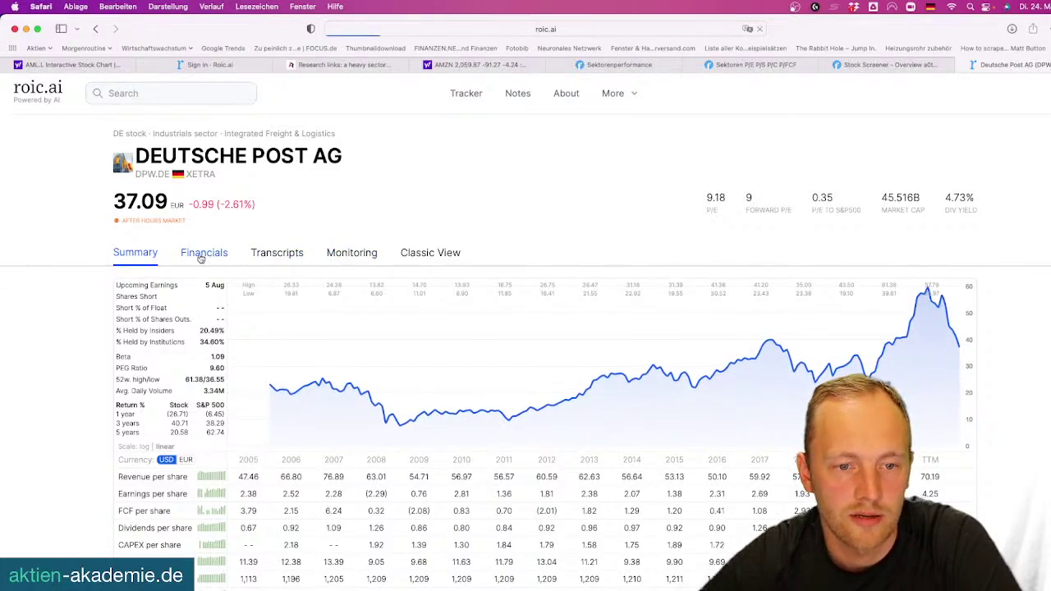
Show Deutsche Post's financials without Revenue on the chart, and select the 45.516B market cap
left_click(200, 257)
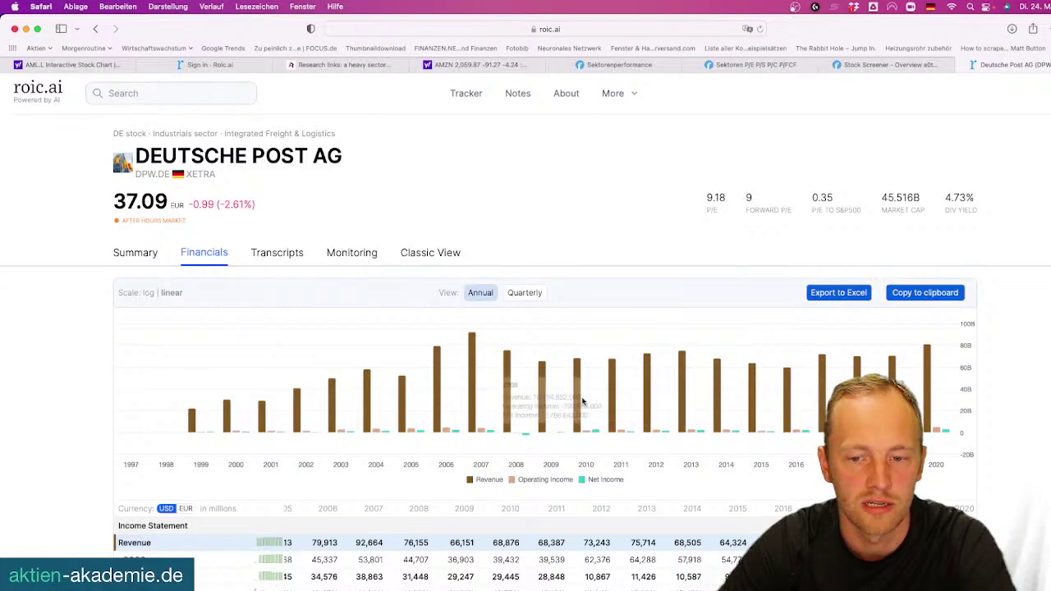
left_click(139, 543)
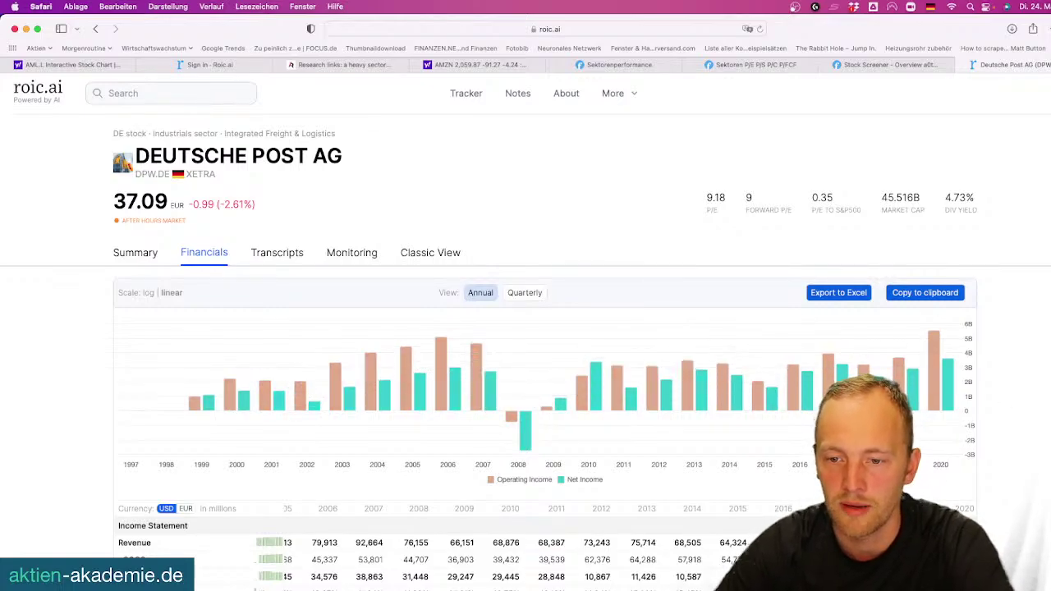
mouse_move(797, 370)
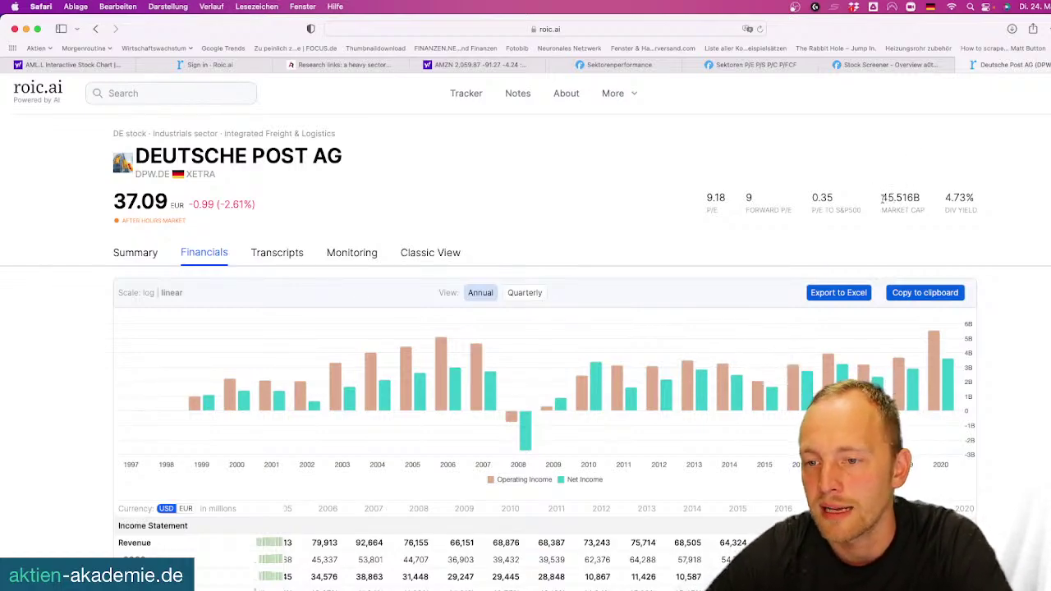
left_click_drag(882, 198, 924, 203)
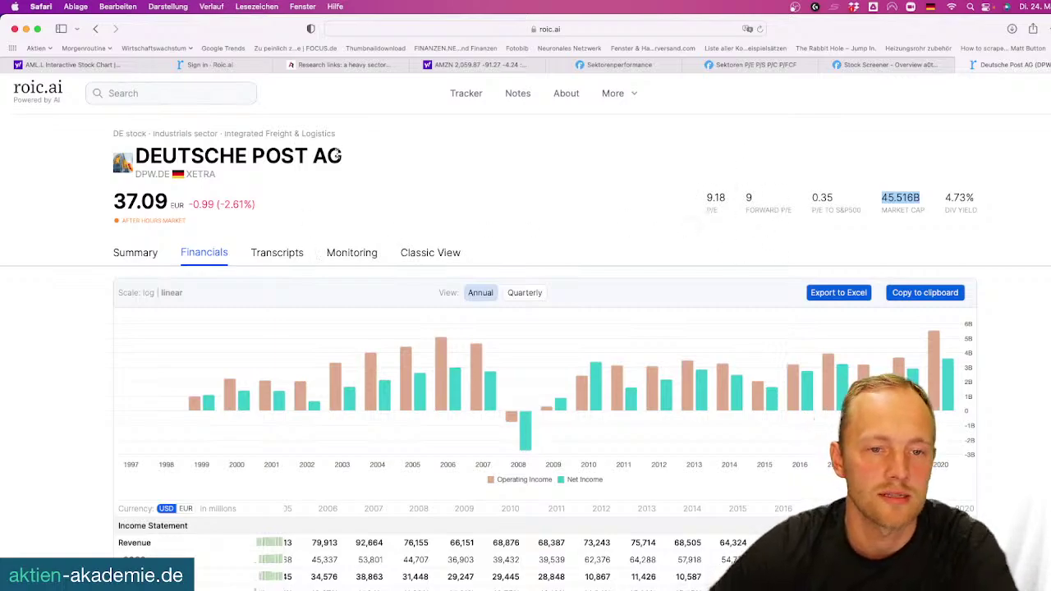
Look up 'deutsche pos' in Yahoo Finance and open the DPW.DE chart
left_click(82, 64)
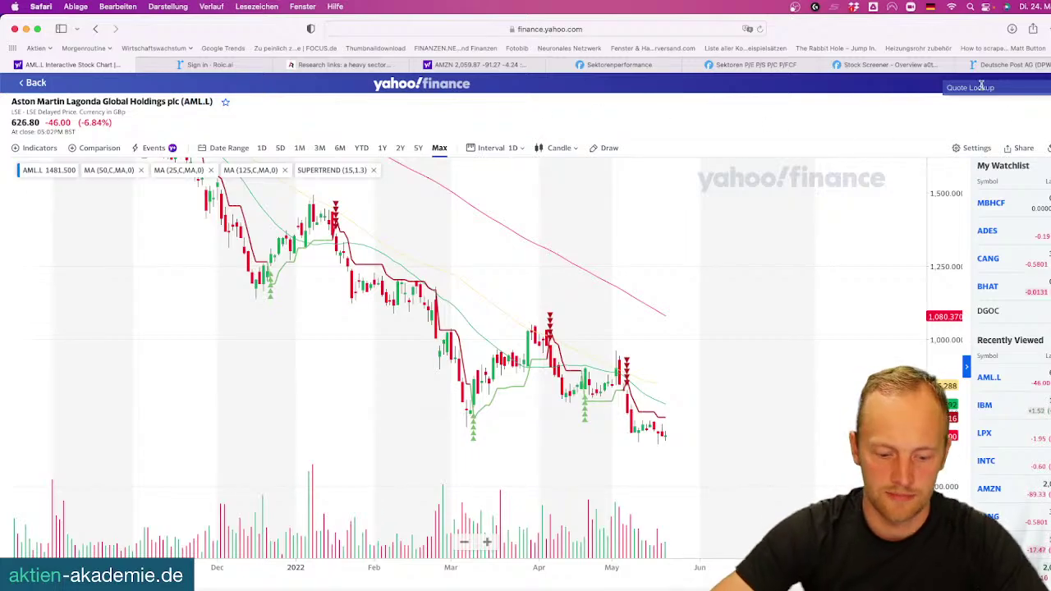
type("deutsche")
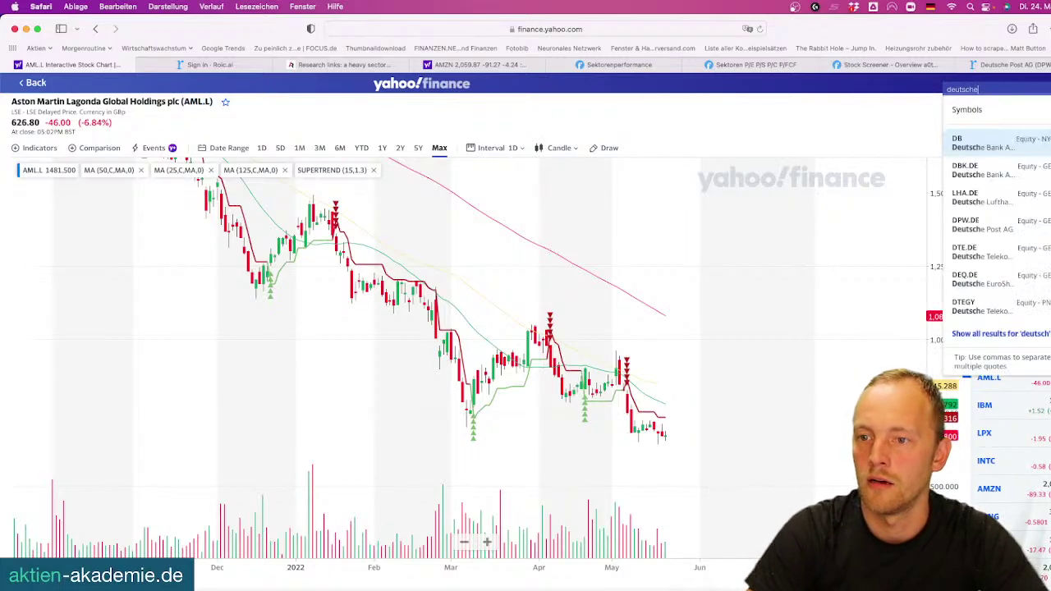
type(" post")
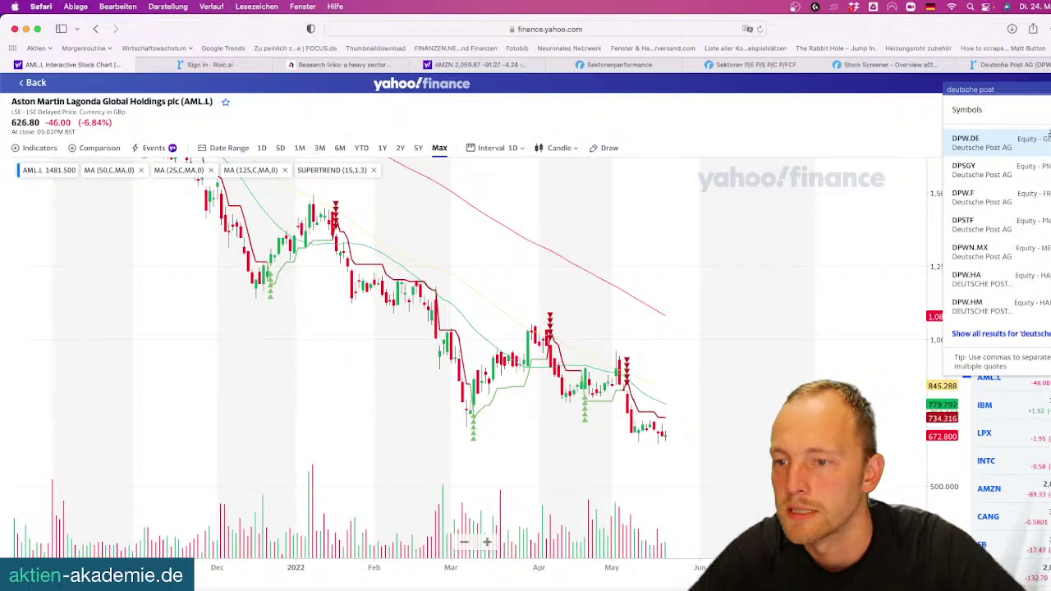
left_click(983, 144)
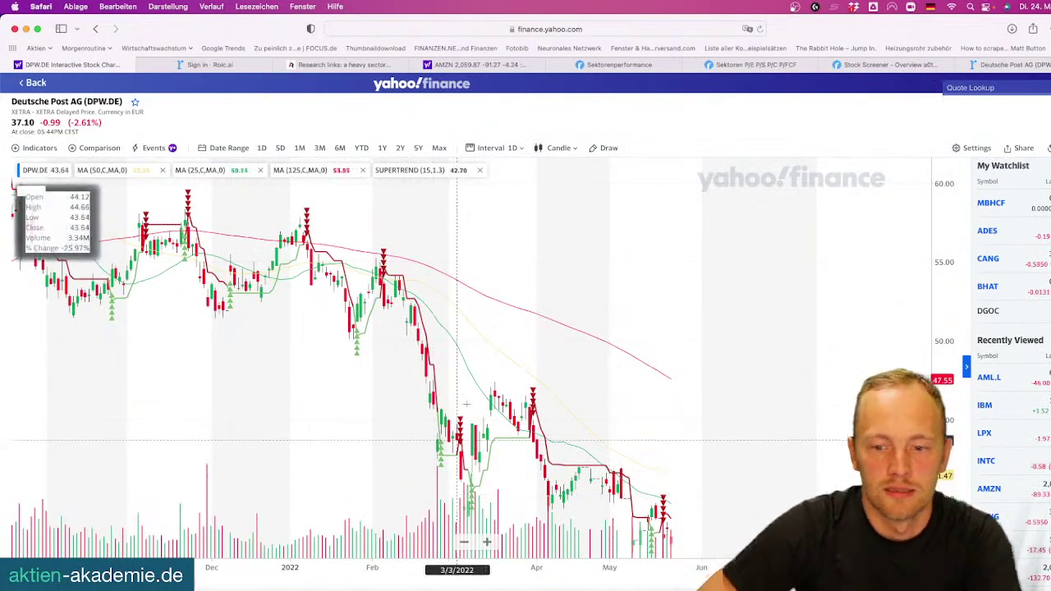
scroll(540, 375, "down", 10)
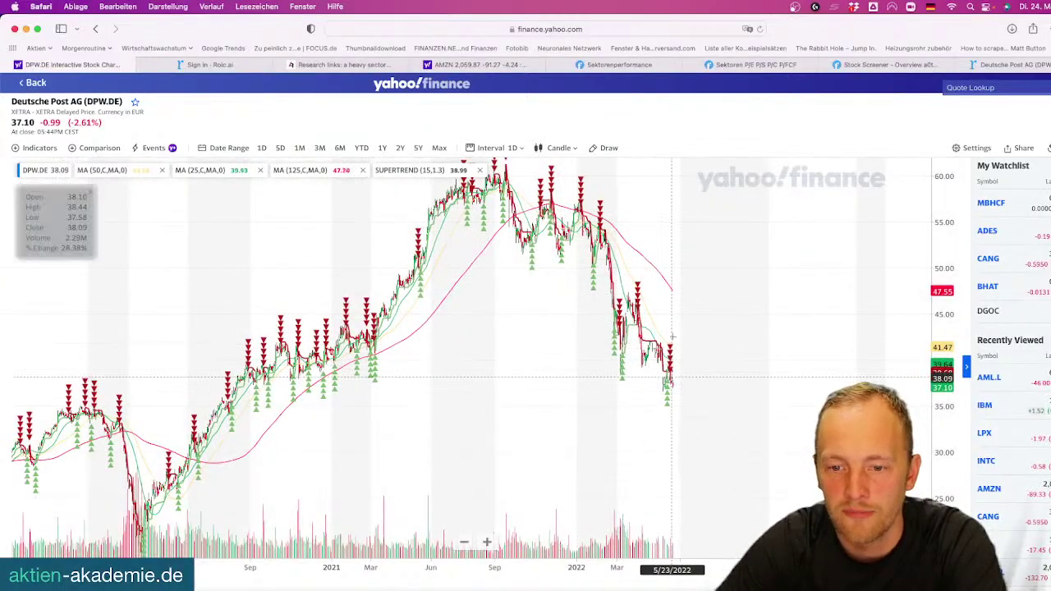
scroll(671, 337, "up", 10)
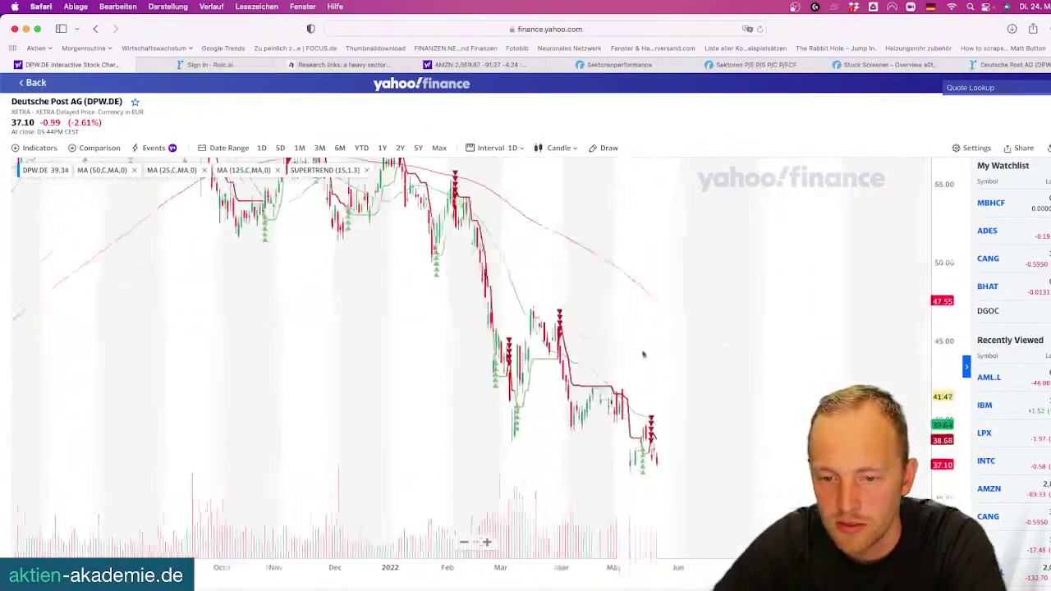
scroll(644, 355, "up", 5)
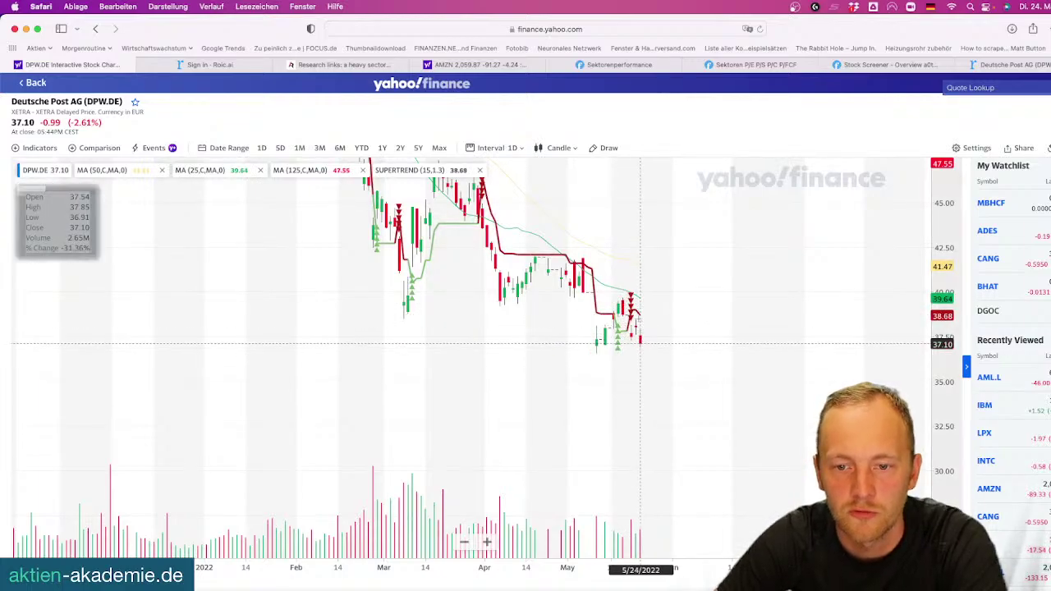
scroll(644, 318, "down", 10)
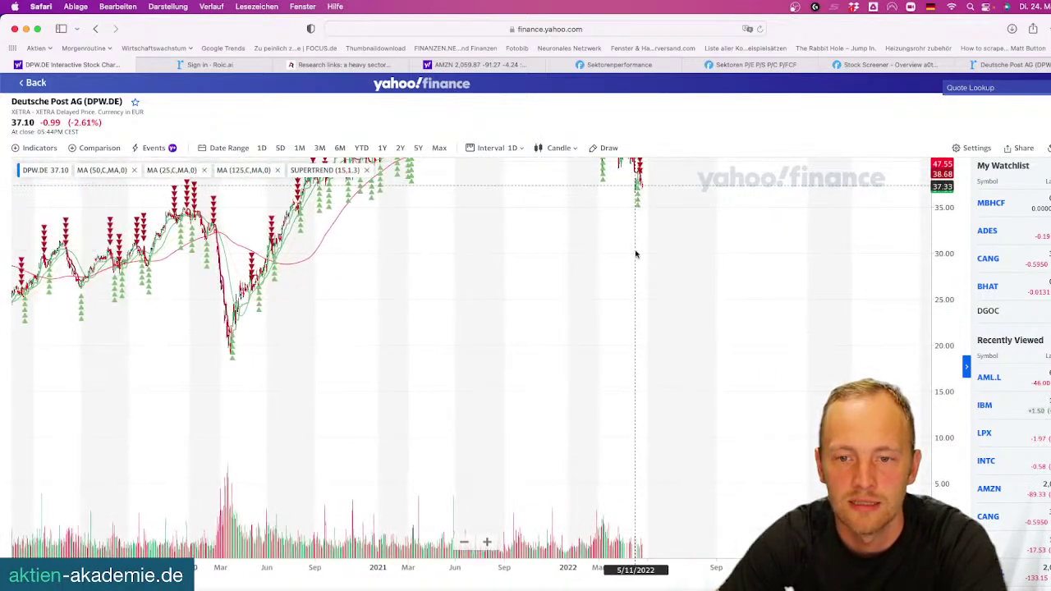
Zoom and pan the Deutsche Post chart across its 2018 to June 2022 prices
left_click_drag(634, 430, 628, 471)
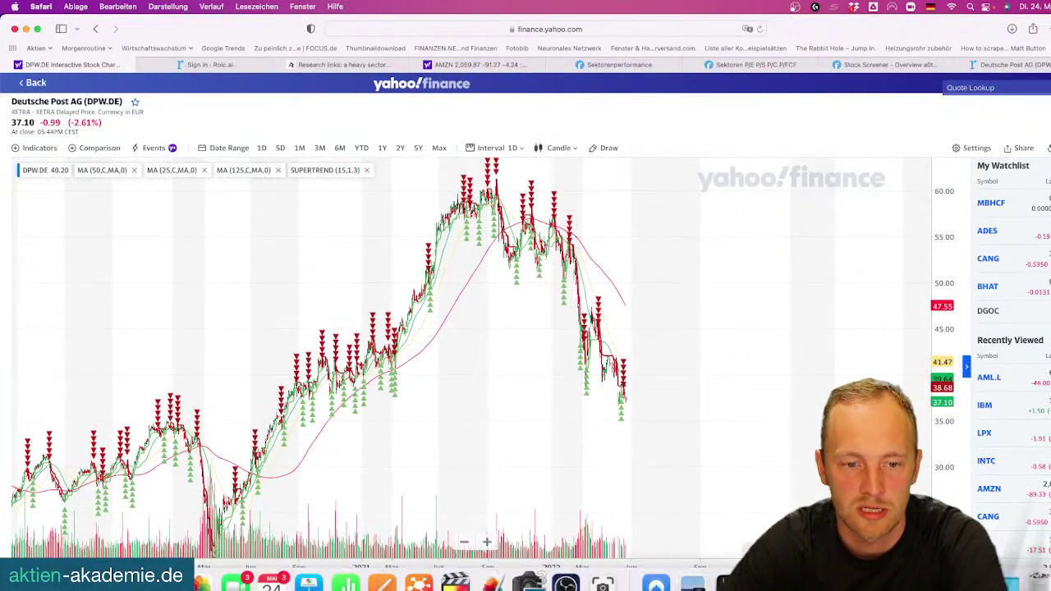
left_click_drag(537, 291, 579, 336)
scroll(579, 336, "up", 3)
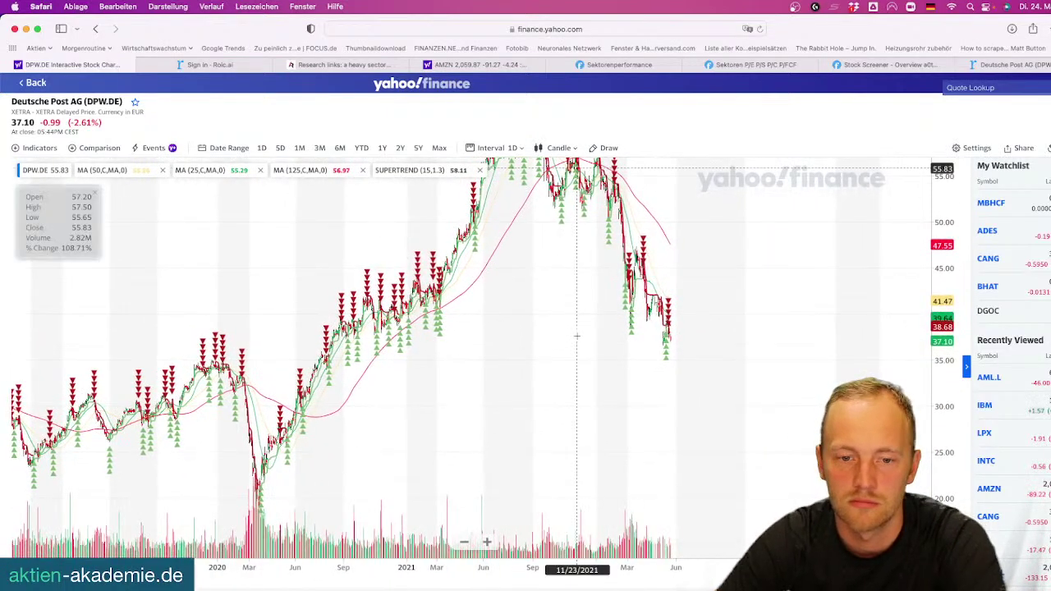
scroll(667, 335, "up", 5)
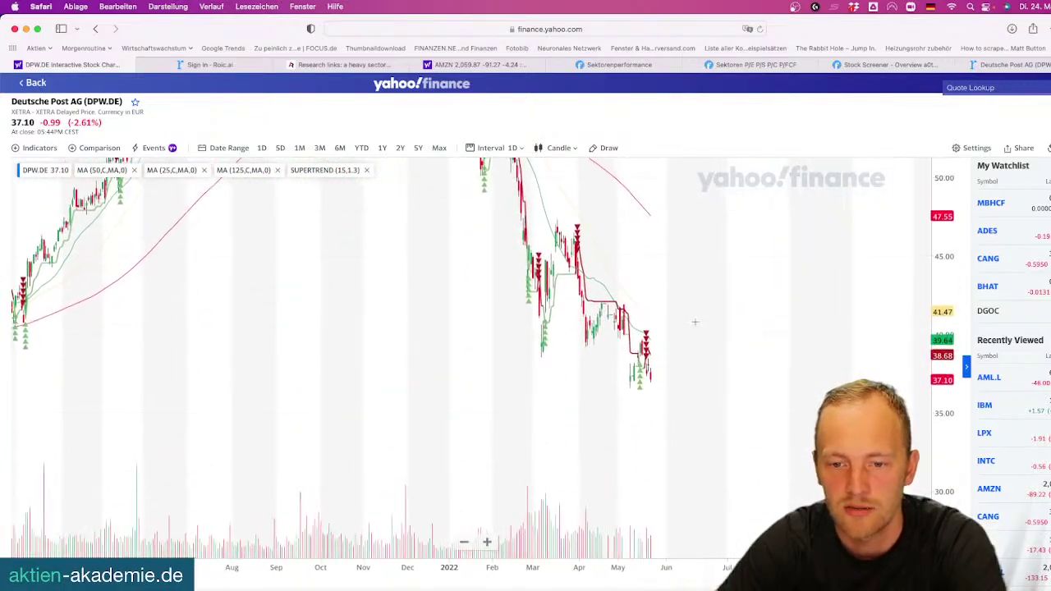
scroll(649, 305, "up", 3)
scroll(649, 306, "down", 5)
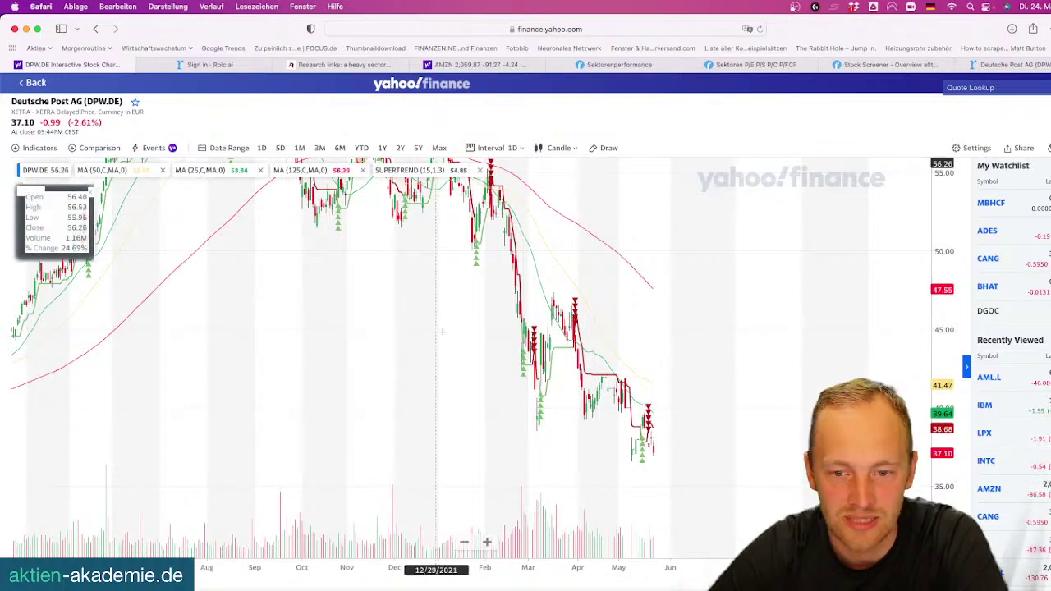
left_click_drag(444, 403, 547, 411)
scroll(546, 411, "down", 10)
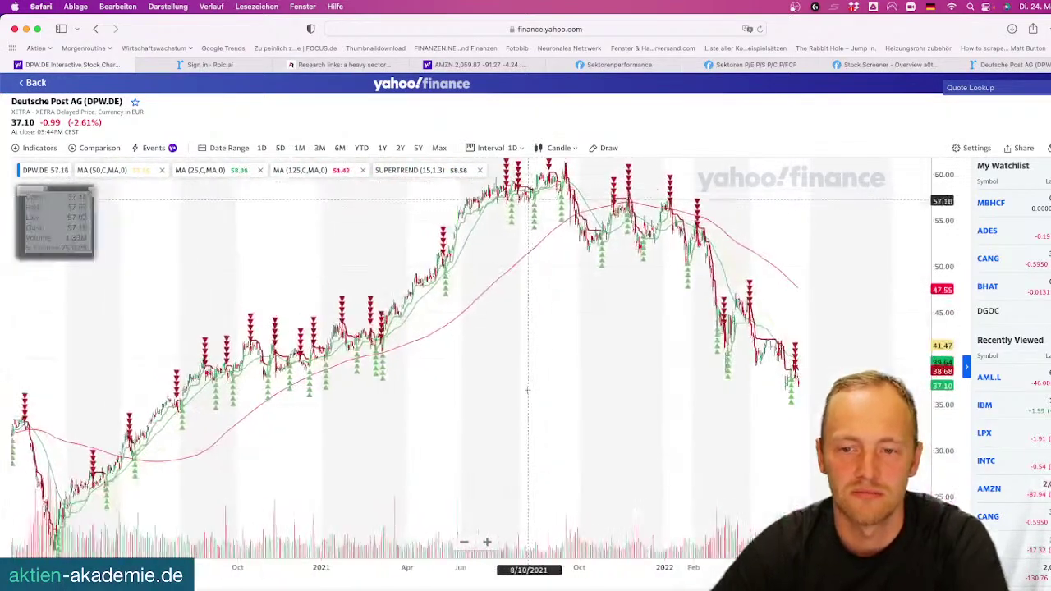
scroll(576, 382, "down", 3)
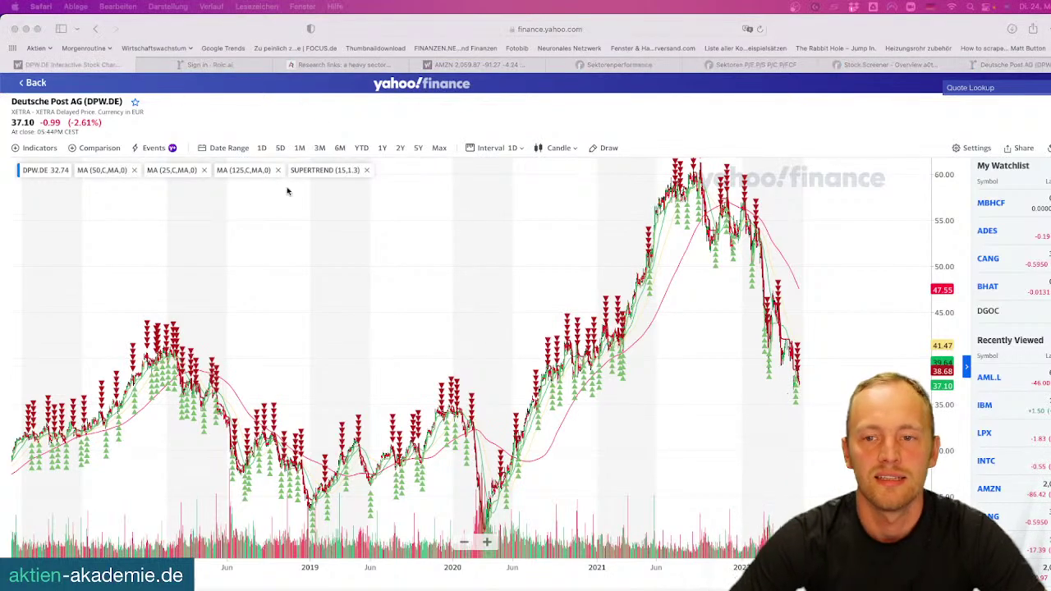
scroll(287, 191, "up", 5)
Open the Tilray Brands (TLRY) chart in Yahoo Finance and zoom out over its history
left_click(980, 89)
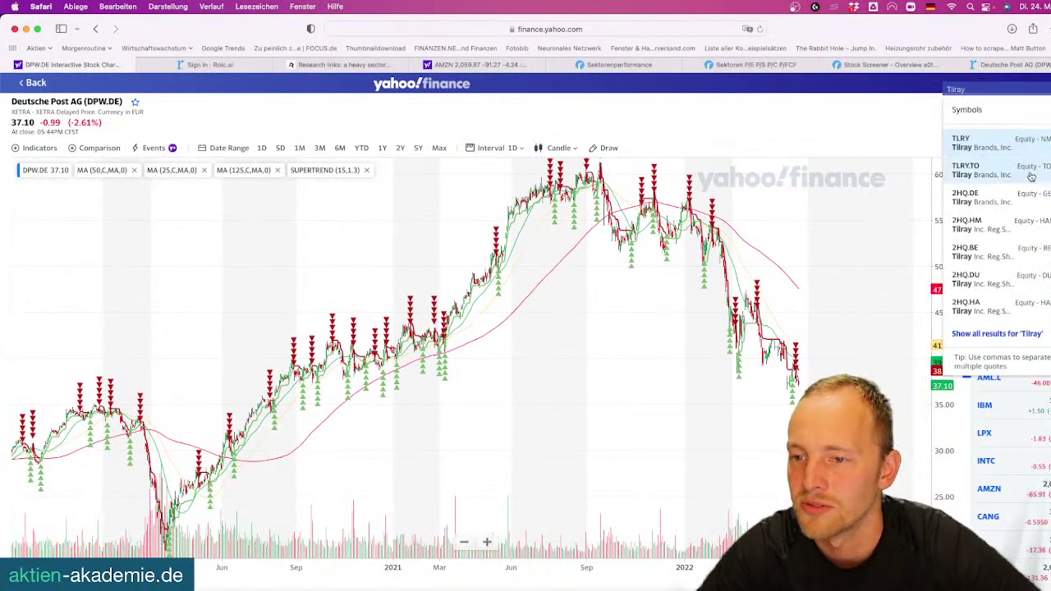
left_click(1007, 146)
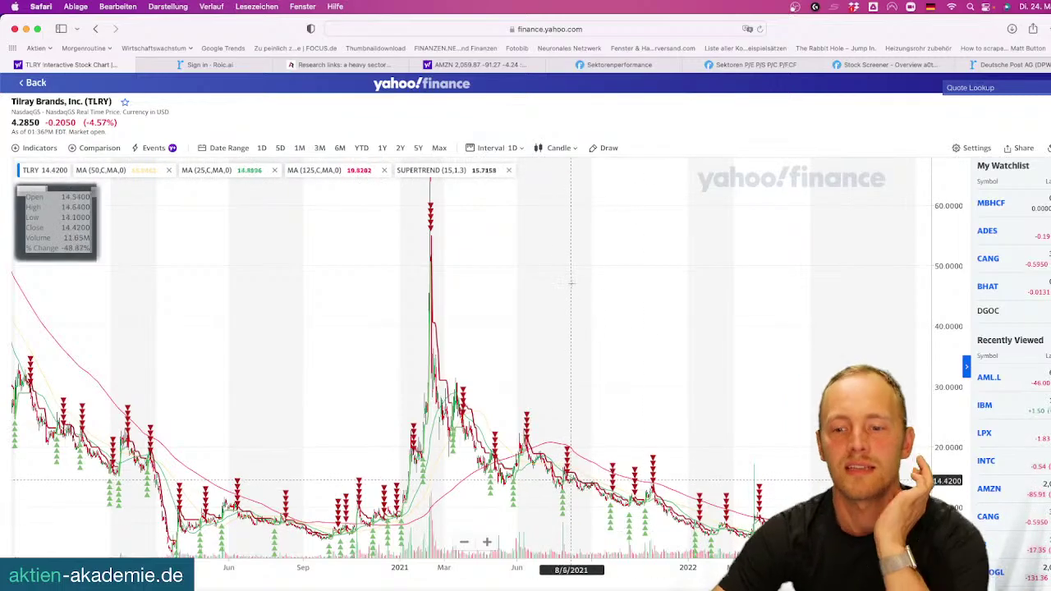
scroll(579, 279, "down", 5)
scroll(608, 357, "up", 8)
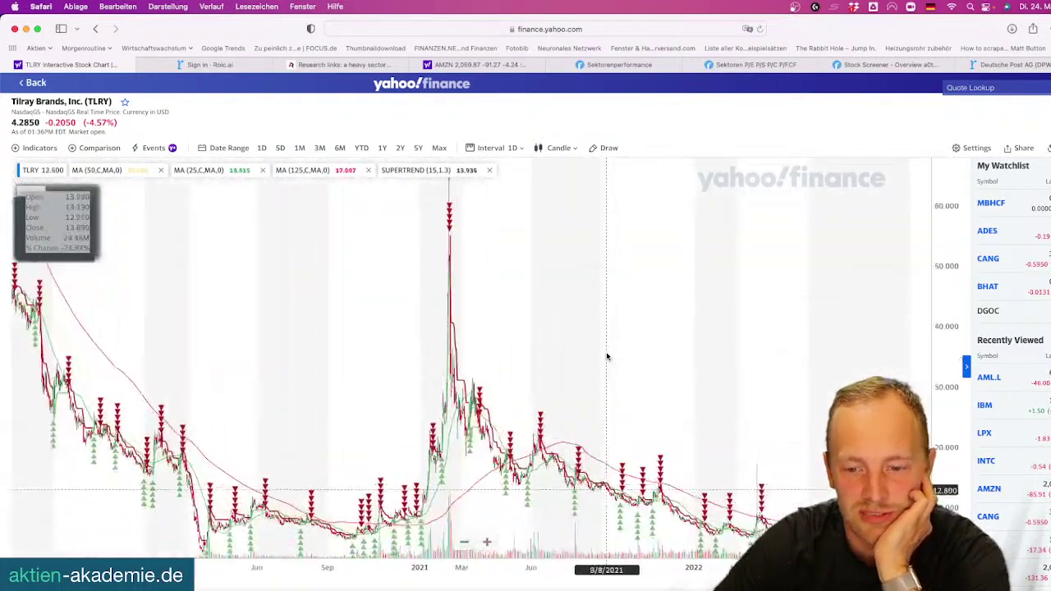
scroll(557, 317, "up", 8)
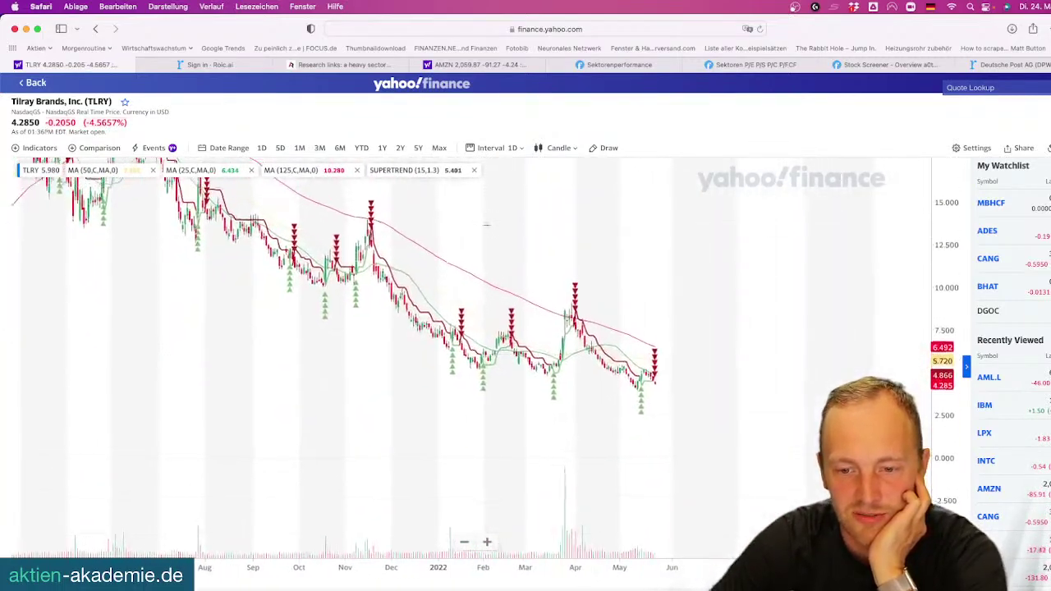
scroll(630, 381, "up", 2)
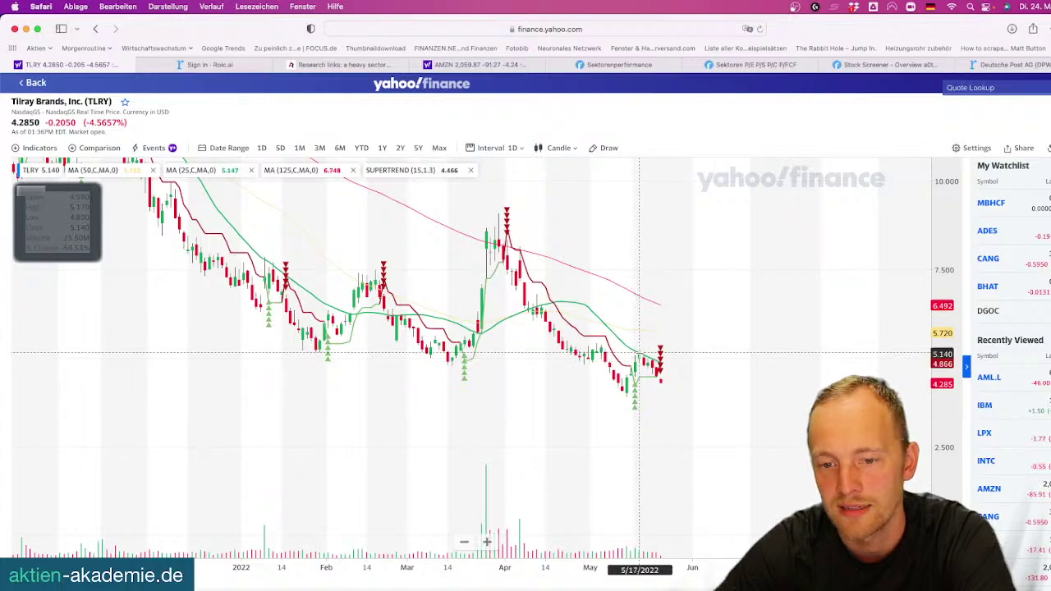
Pan the Tilray chart from mid-2020–2021 back to recent prices, then return to roic.ai
scroll(640, 354, "down", 5)
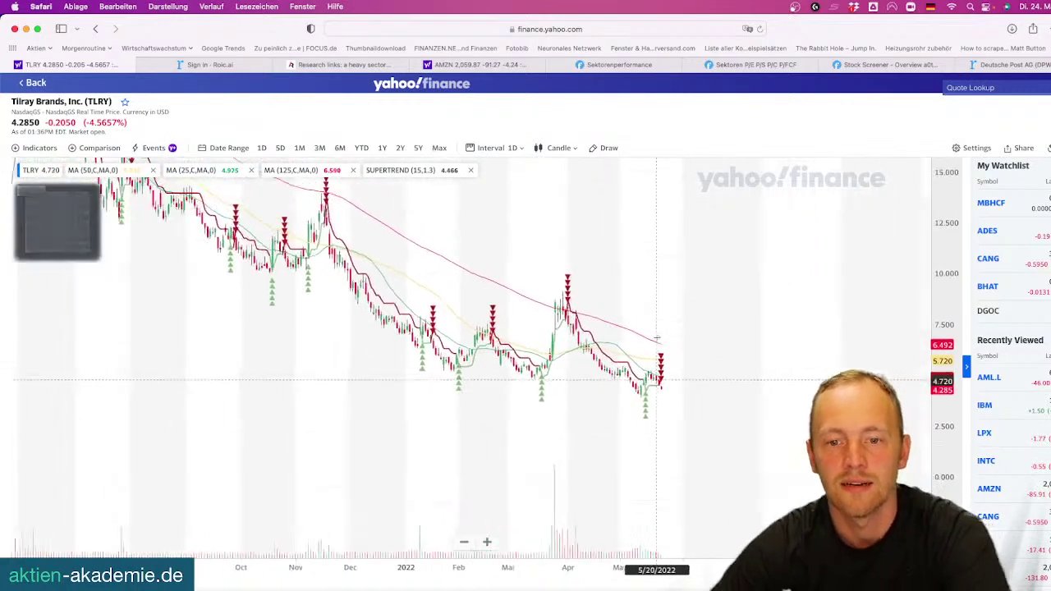
scroll(656, 337, "down", 5)
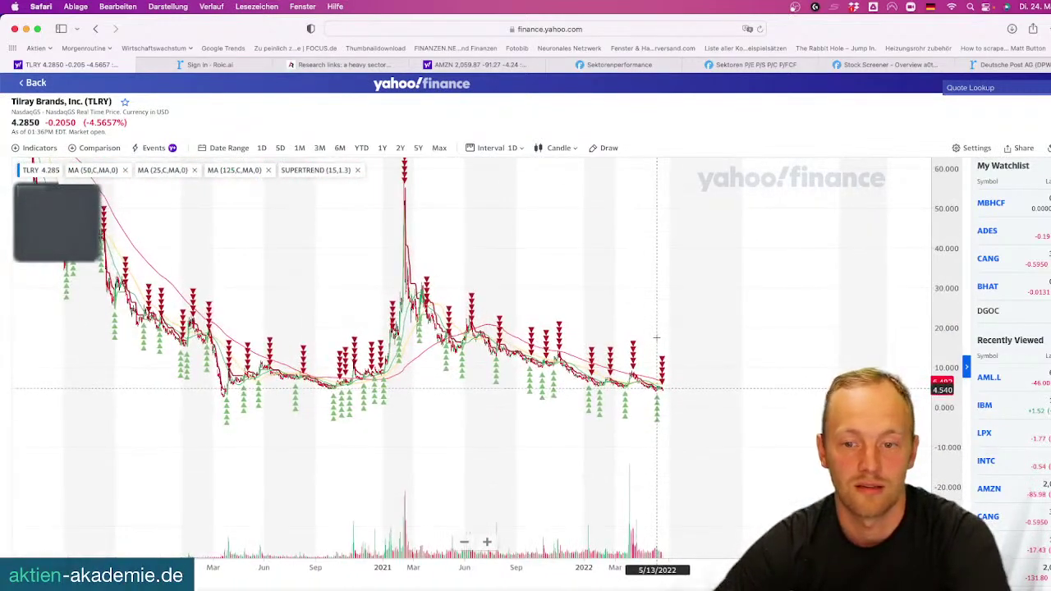
scroll(656, 337, "up", 5)
scroll(656, 337, "down", 8)
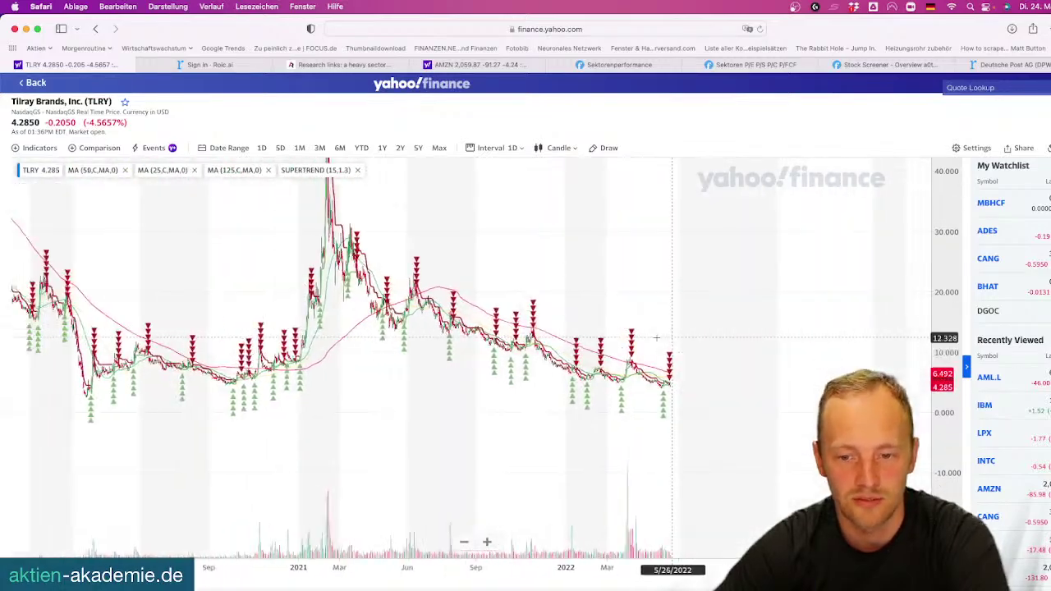
scroll(656, 337, "down", 5)
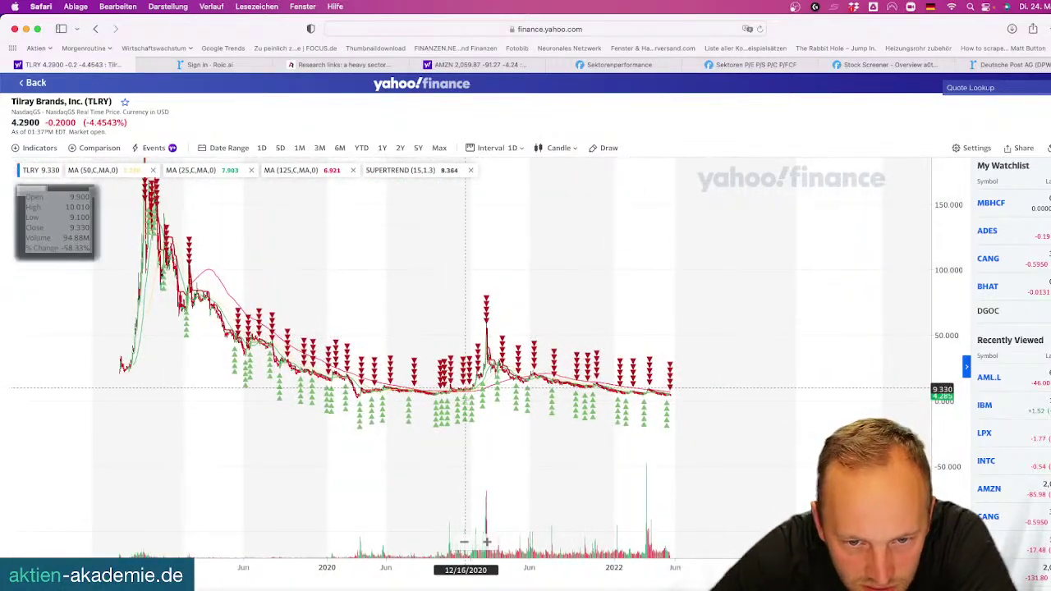
scroll(465, 400, "up", 5)
scroll(465, 400, "up", 3)
left_click_drag(347, 395, 658, 332)
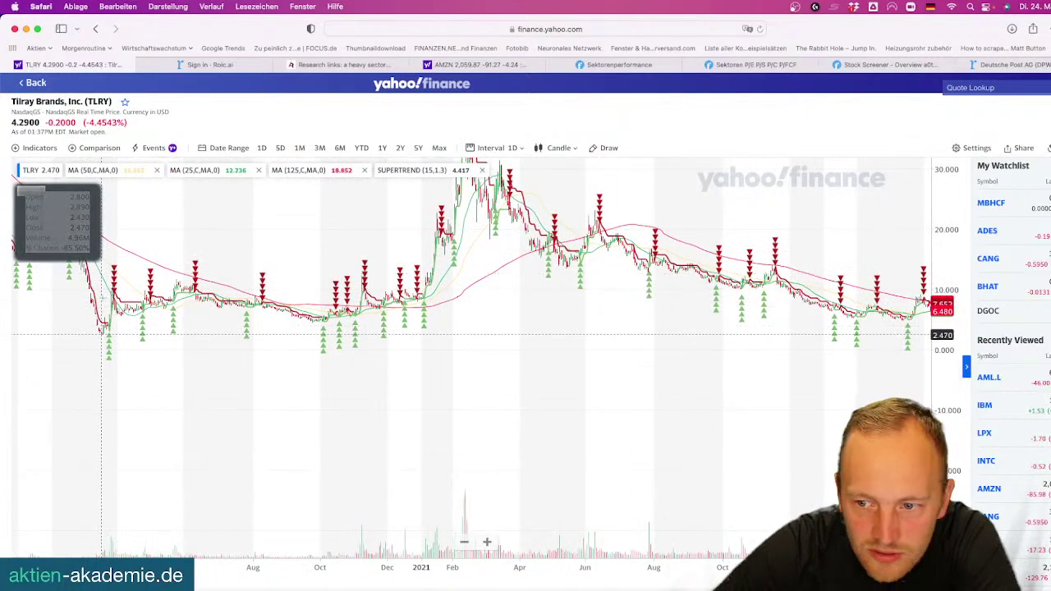
left_click_drag(669, 411, 375, 389)
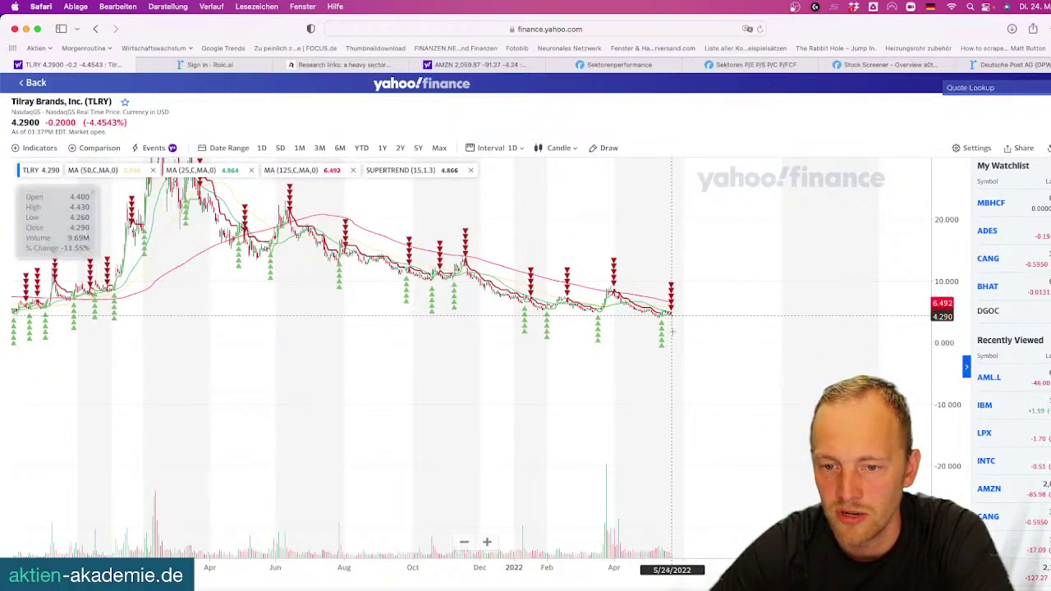
scroll(671, 325, "up", 5)
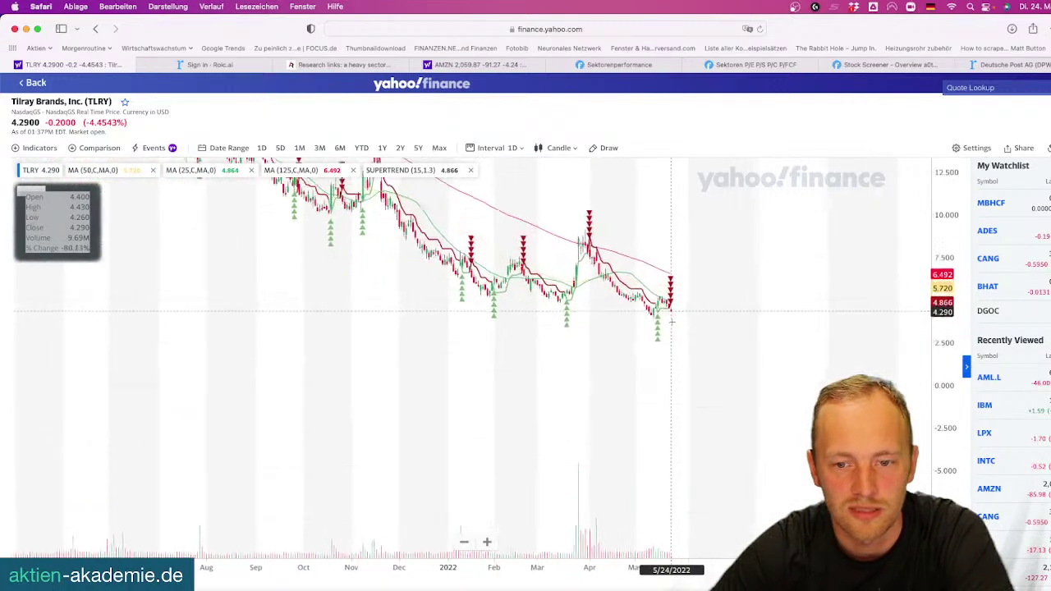
scroll(671, 324, "up", 4)
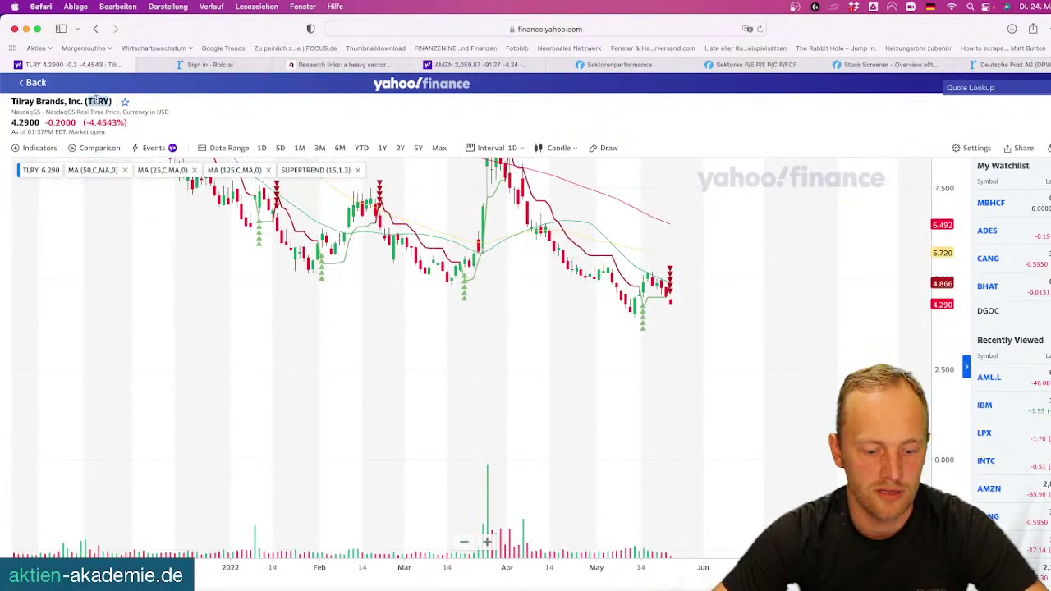
left_click(206, 65)
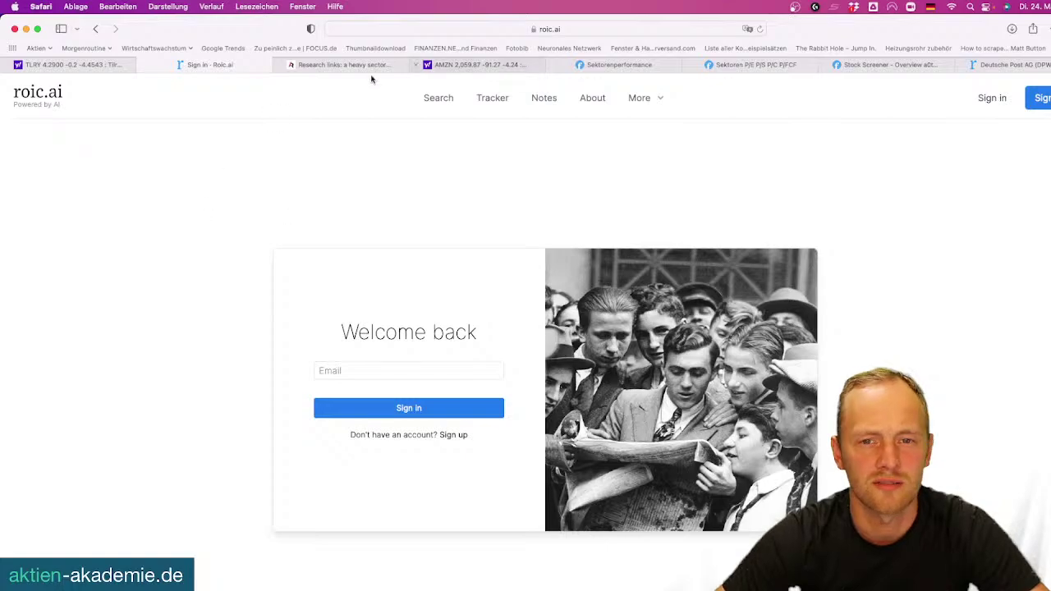
Search TLRY on roic.ai and scroll its financials down to the liabilities and equity rows
left_click(41, 93)
type("v")
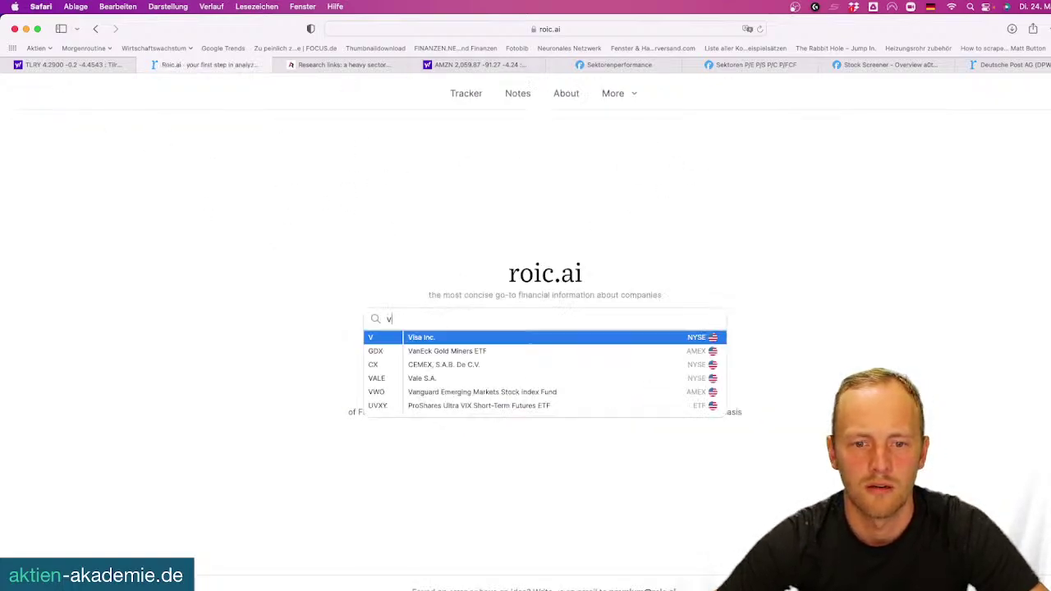
key("BackSpace")
type("TLRY")
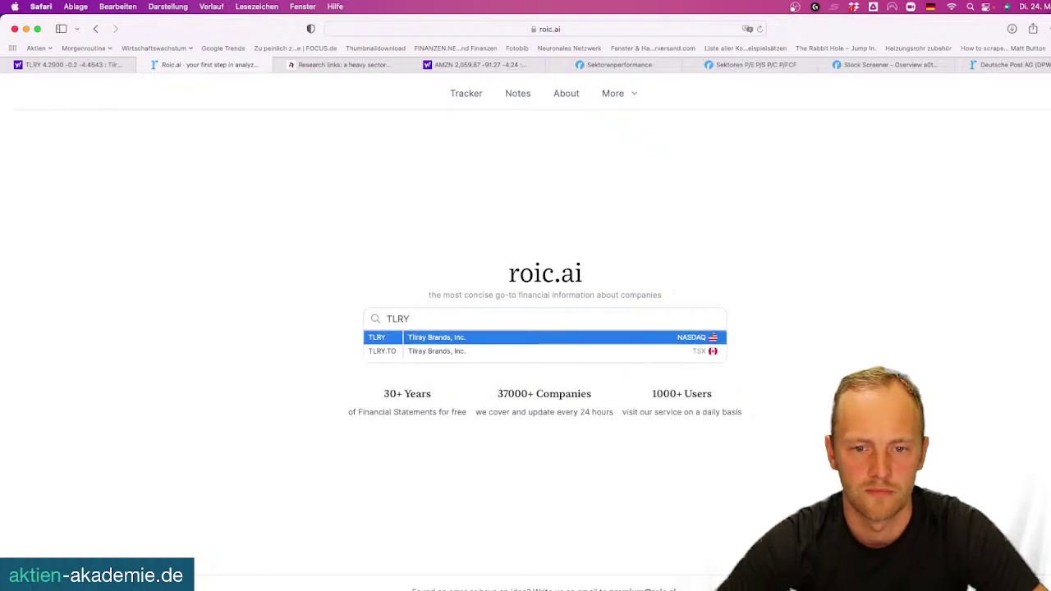
key("Return")
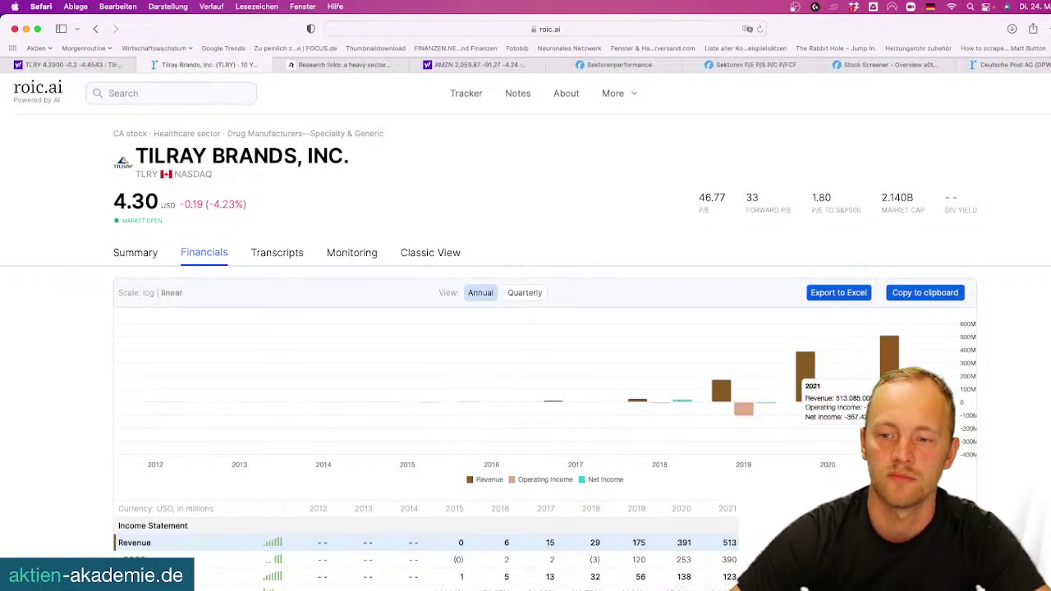
scroll(887, 362, "down", 3)
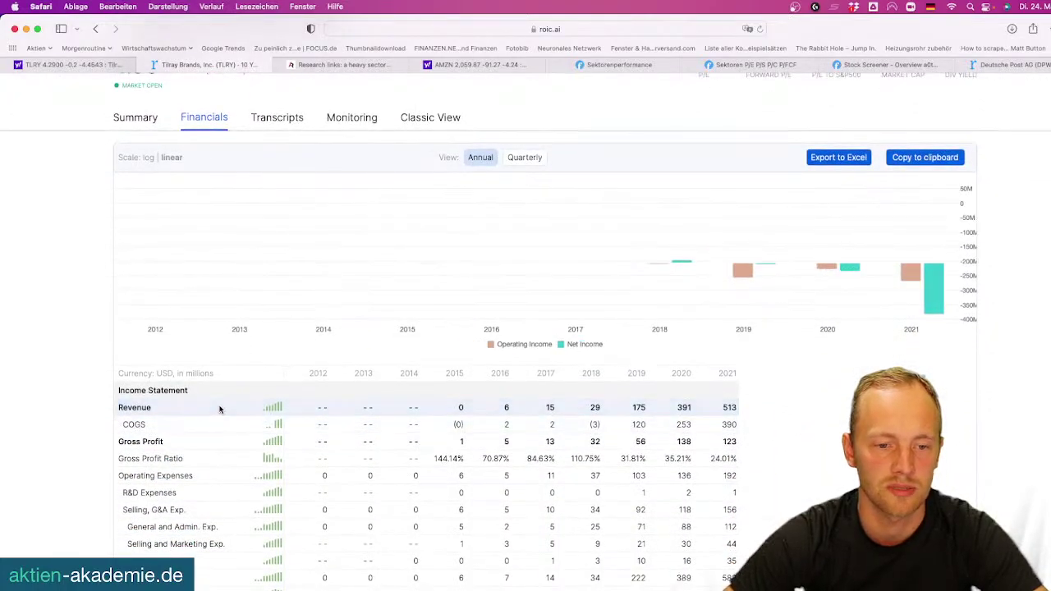
scroll(219, 409, "down", 5)
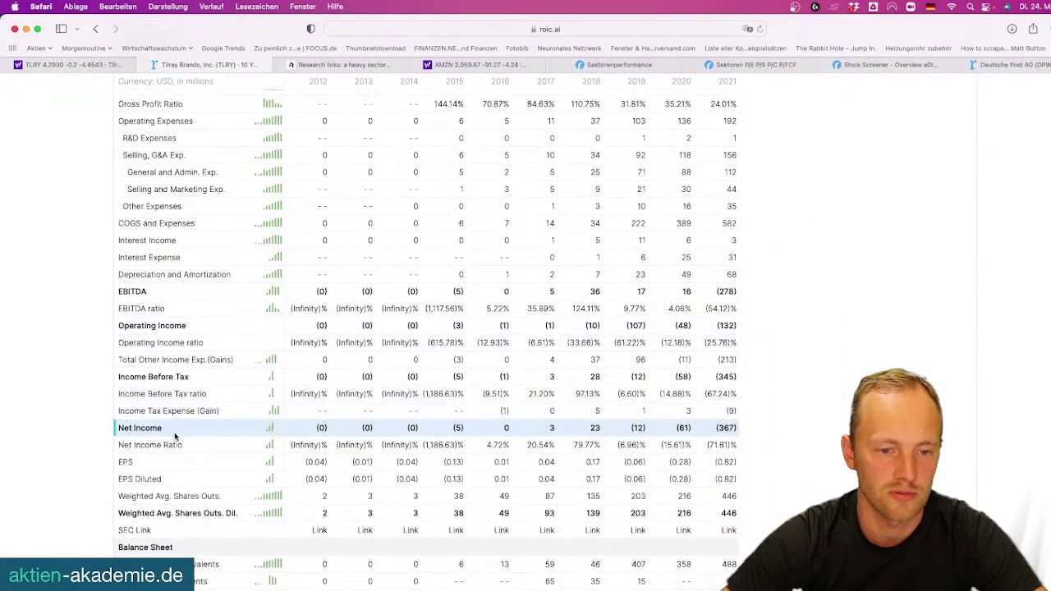
scroll(175, 436, "down", 5)
scroll(175, 436, "down", 2)
scroll(195, 387, "down", 5)
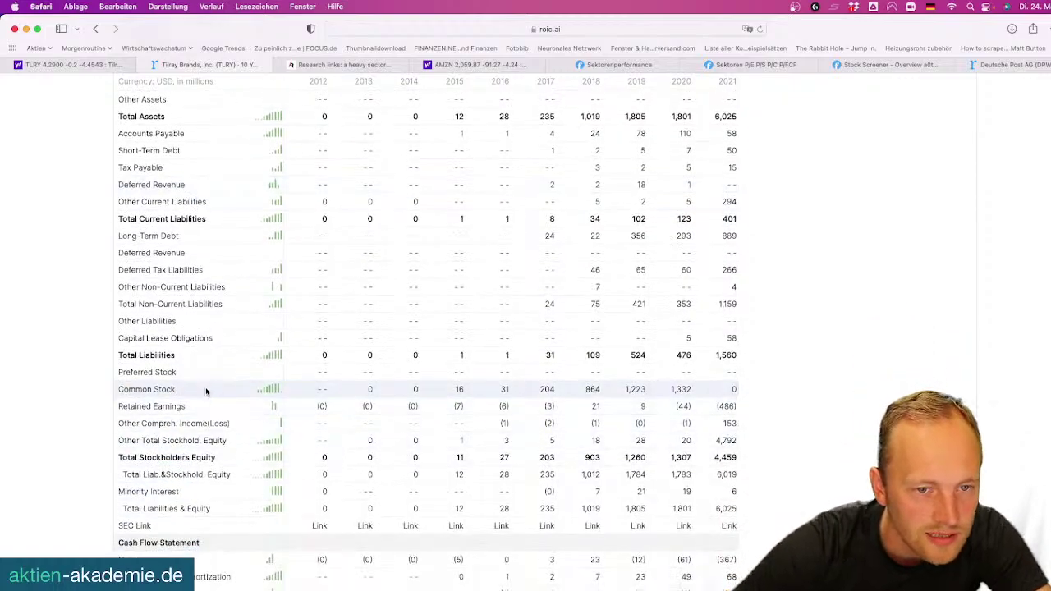
Find 'sh' on the page and plot Weighted Avg. Shares Outs. on the chart
key("super+f")
type("shares")
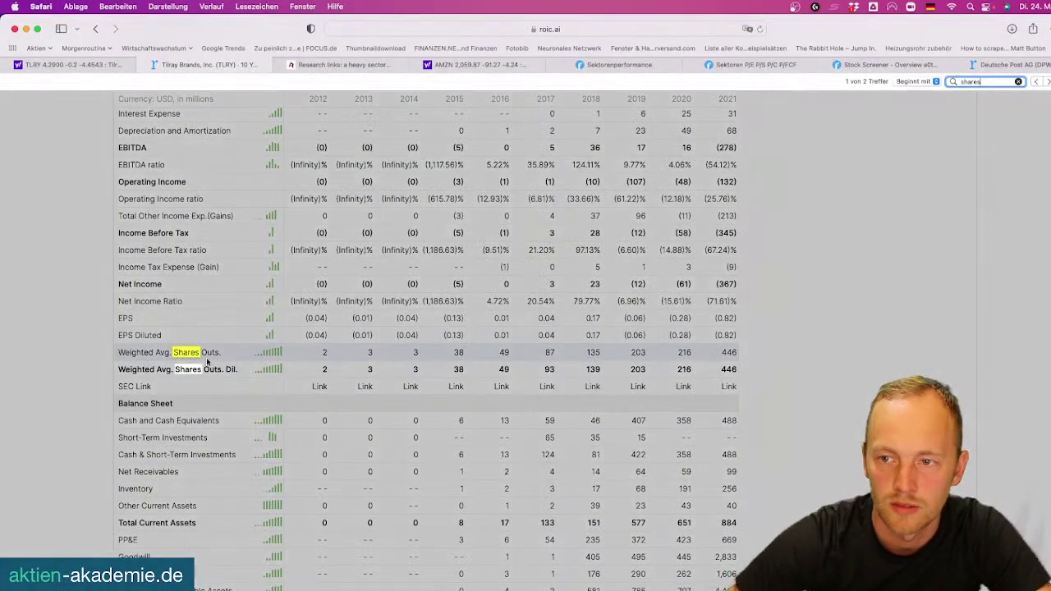
left_click(153, 352)
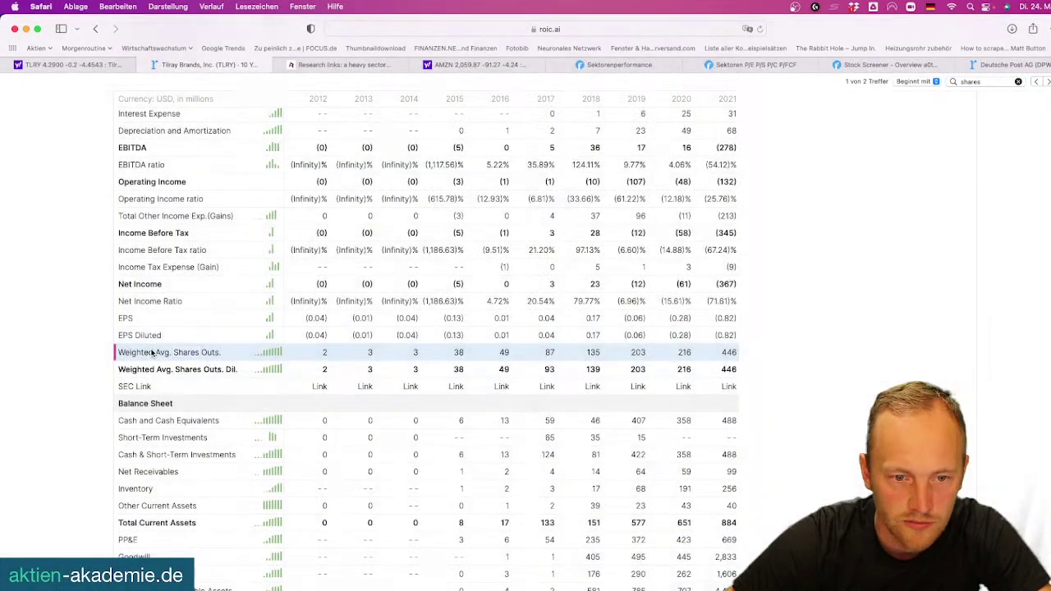
scroll(219, 369, "down", 3)
scroll(220, 369, "down", 10)
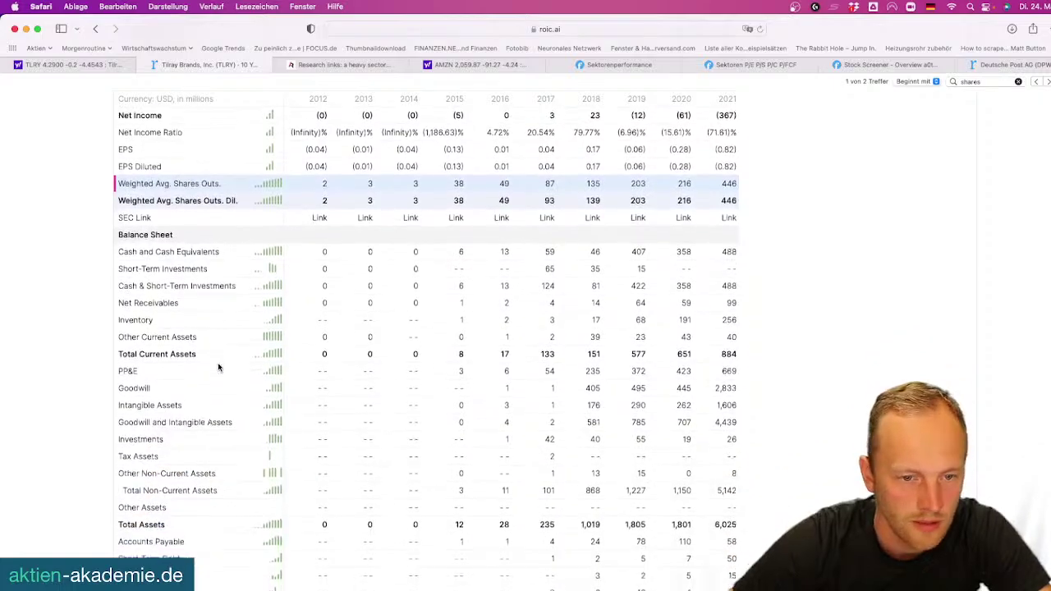
scroll(193, 308, "down", 8)
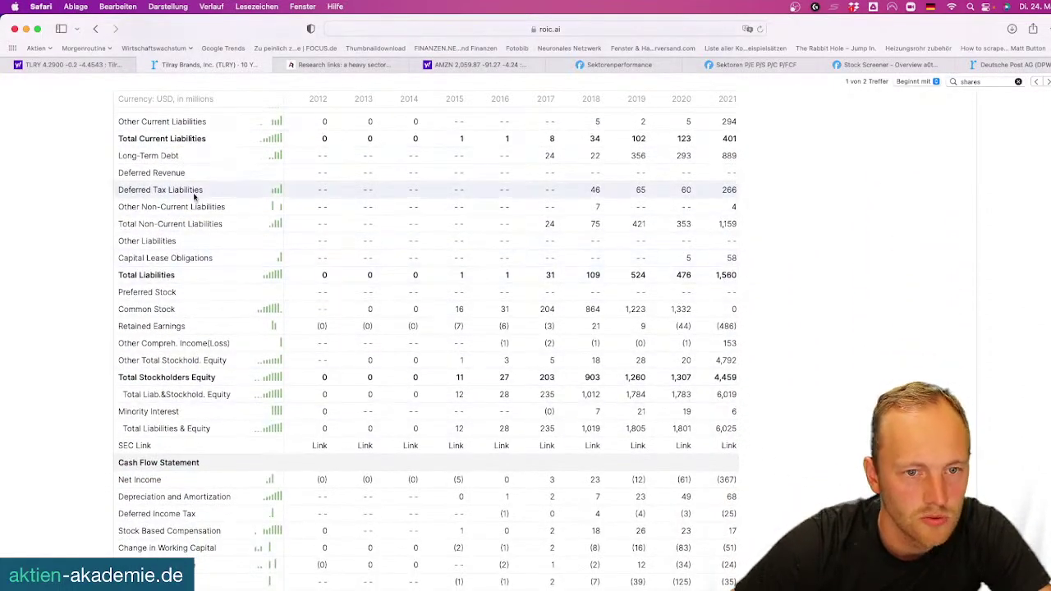
scroll(199, 284, "down", 2)
scroll(189, 312, "up", 20)
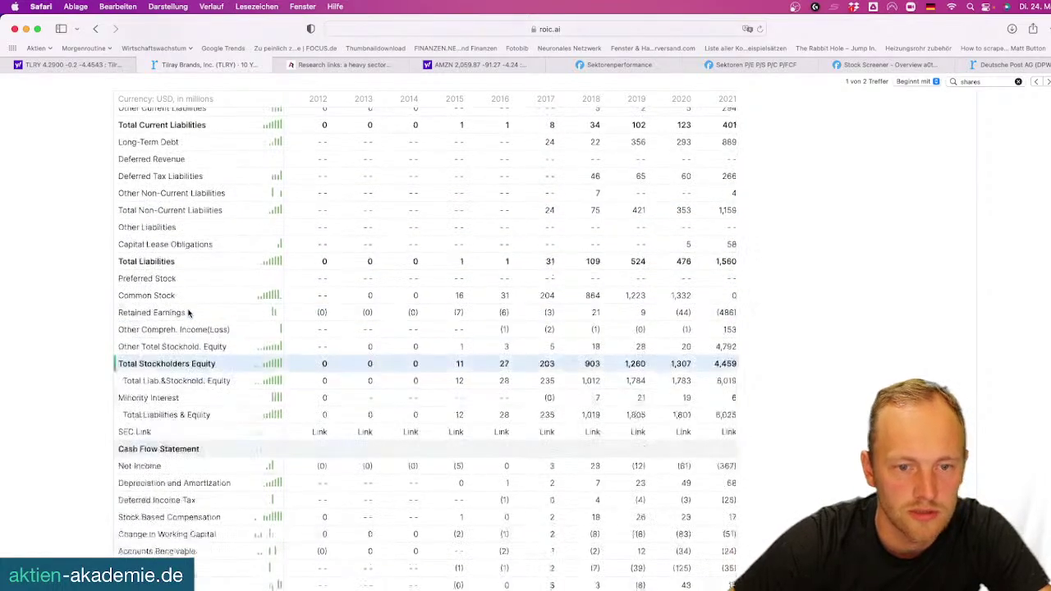
Toggle the Revenue row and review the yearly share counts from 2012 to 2021
left_click(167, 233)
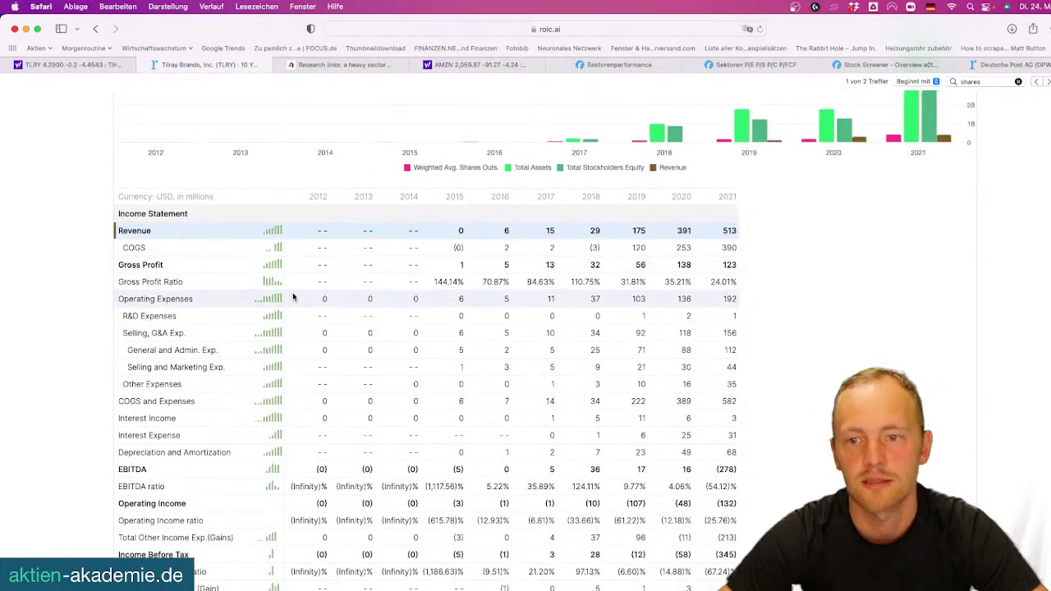
scroll(293, 296, "up", 4)
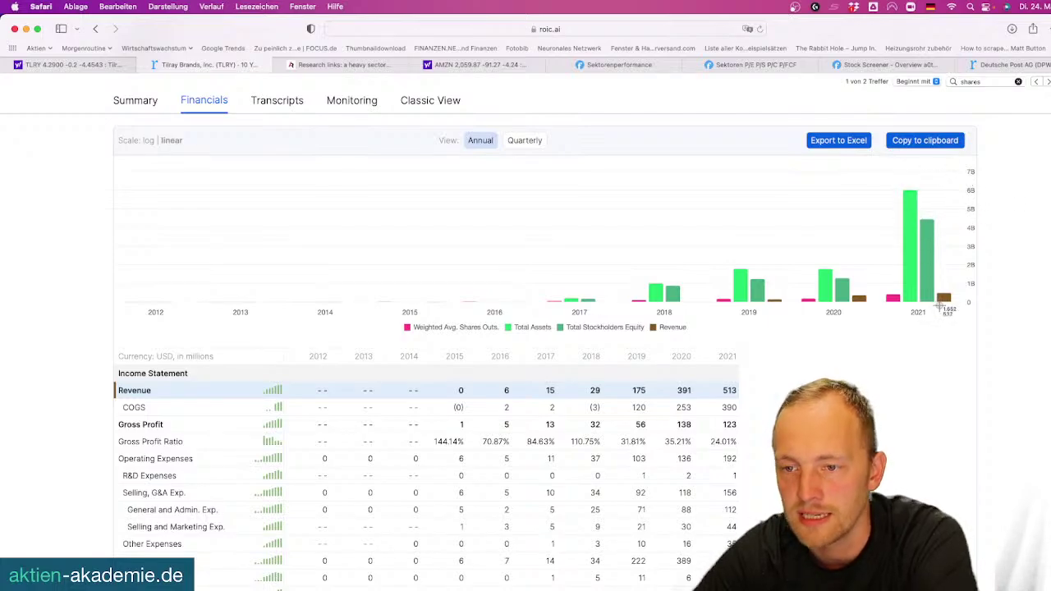
mouse_move(945, 301)
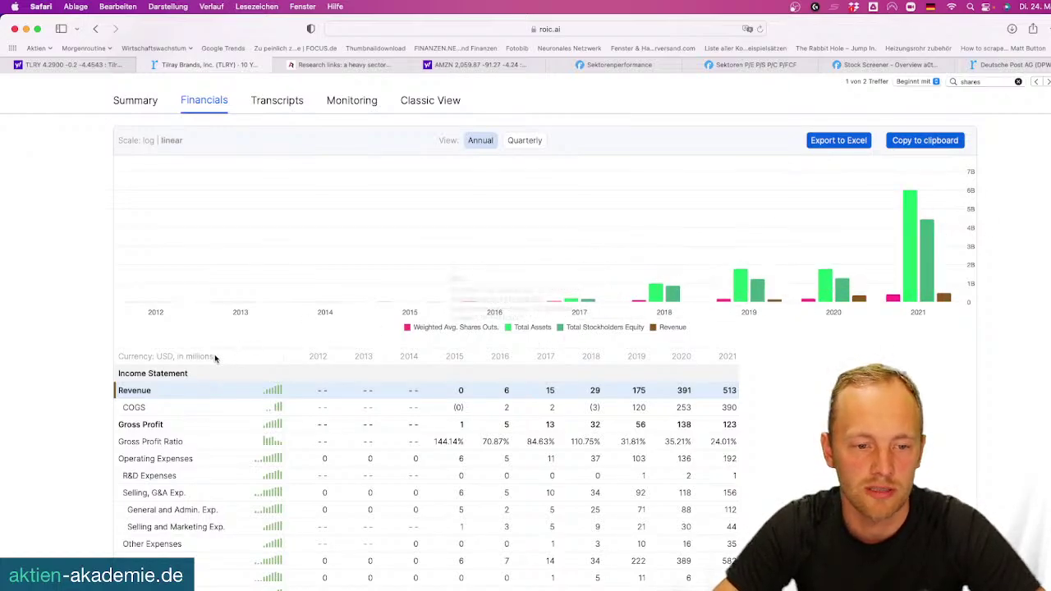
scroll(144, 392, "down", 10)
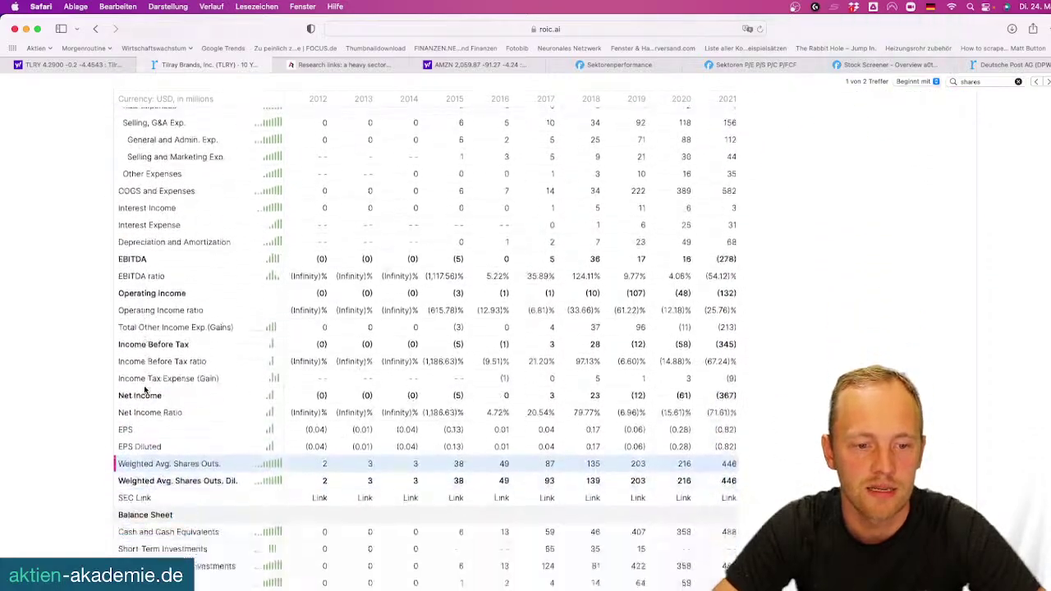
scroll(147, 487, "down", 20)
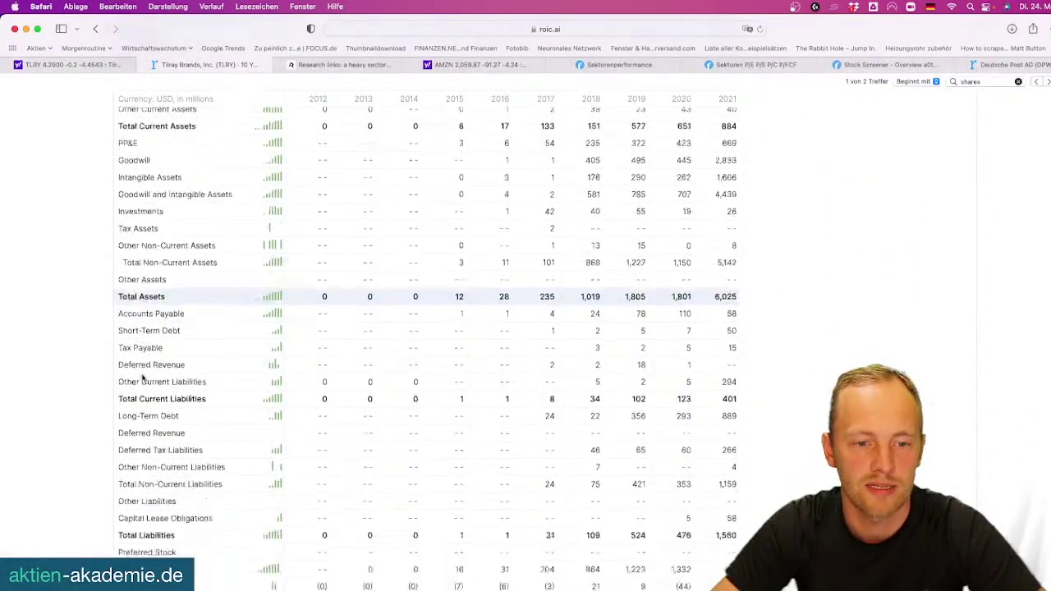
scroll(164, 202, "up", 20)
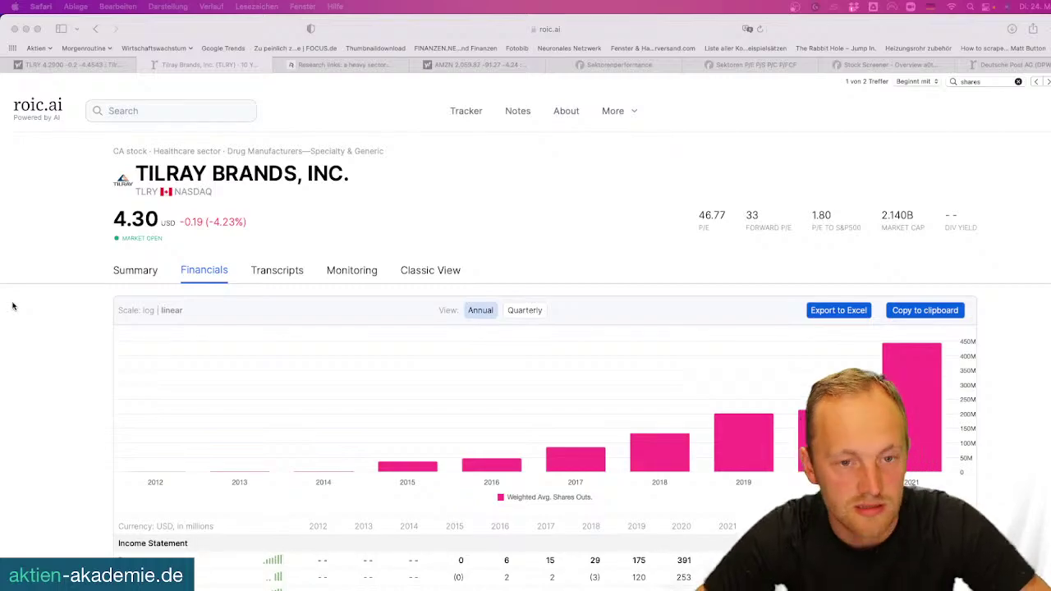
Look up 'Veganz' in Yahoo Finance, open VEZ.F, and zoom on its 48% drop to 20.28 EUR
left_click(128, 107)
type("Veganz")
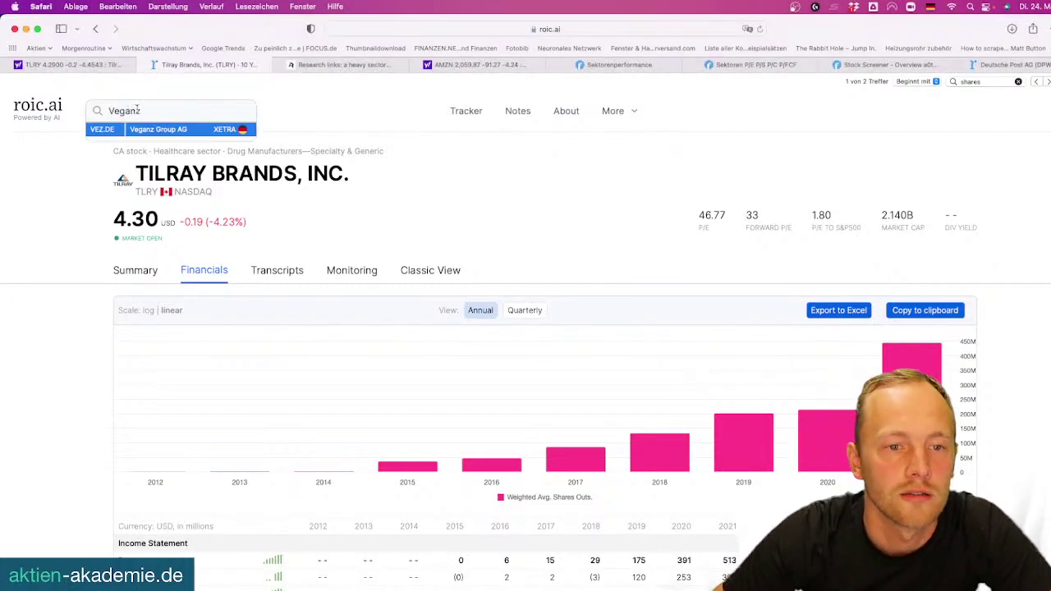
left_click(91, 65)
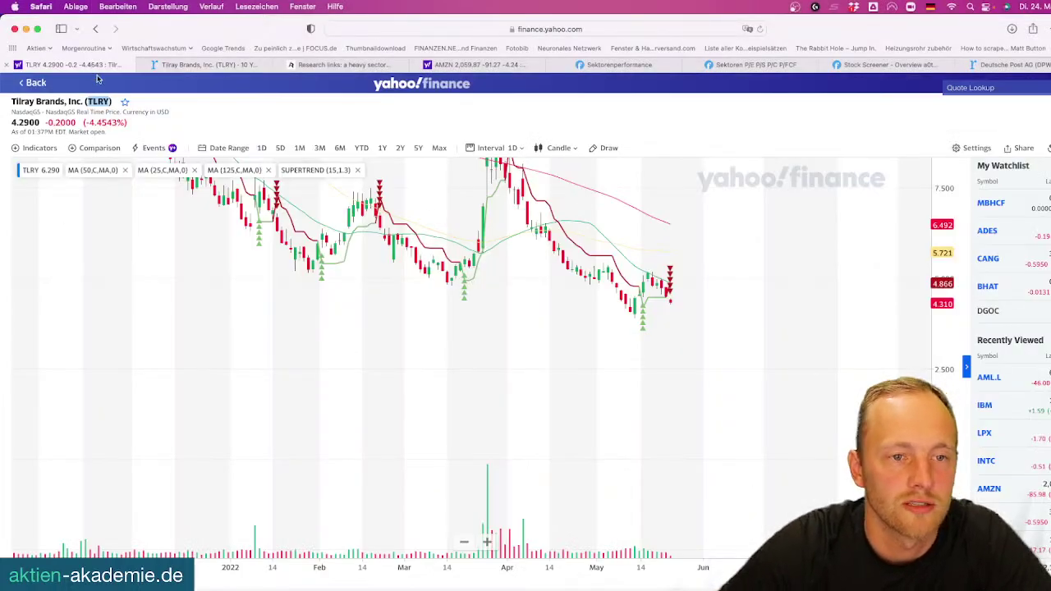
type("Veganz")
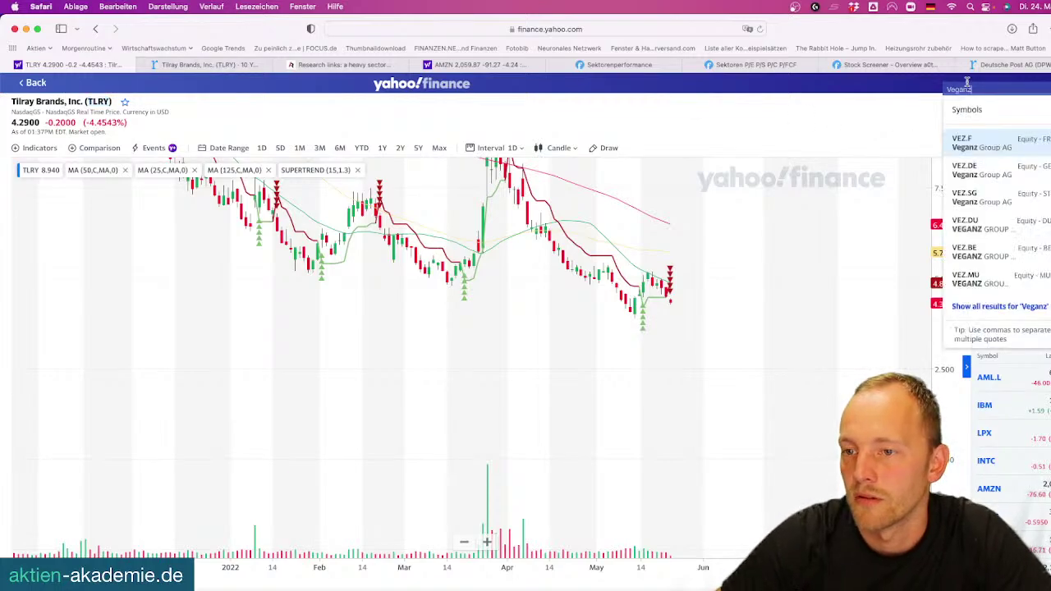
left_click(968, 153)
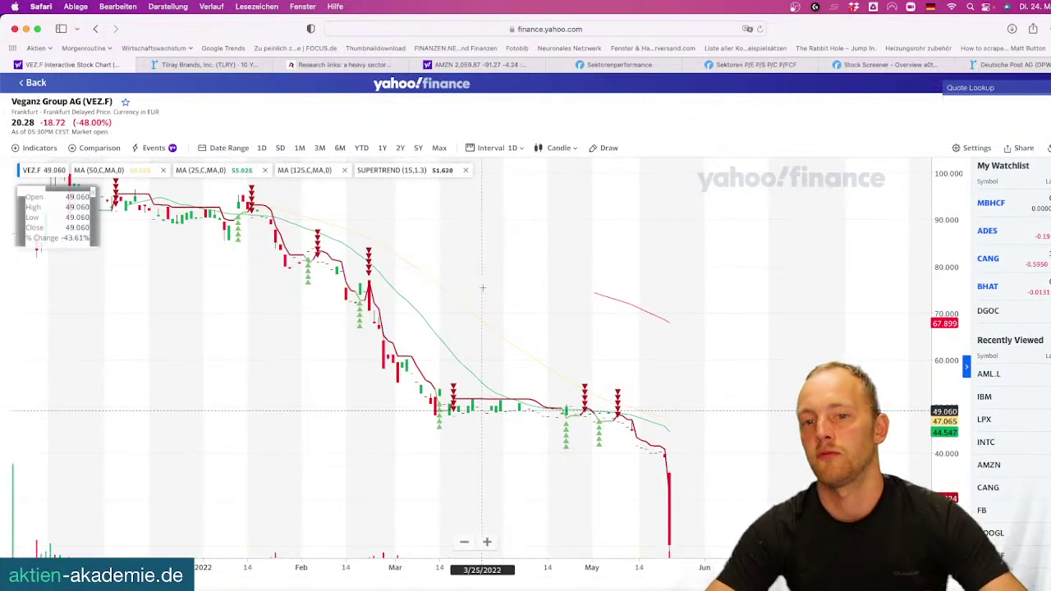
mouse_move(669, 542)
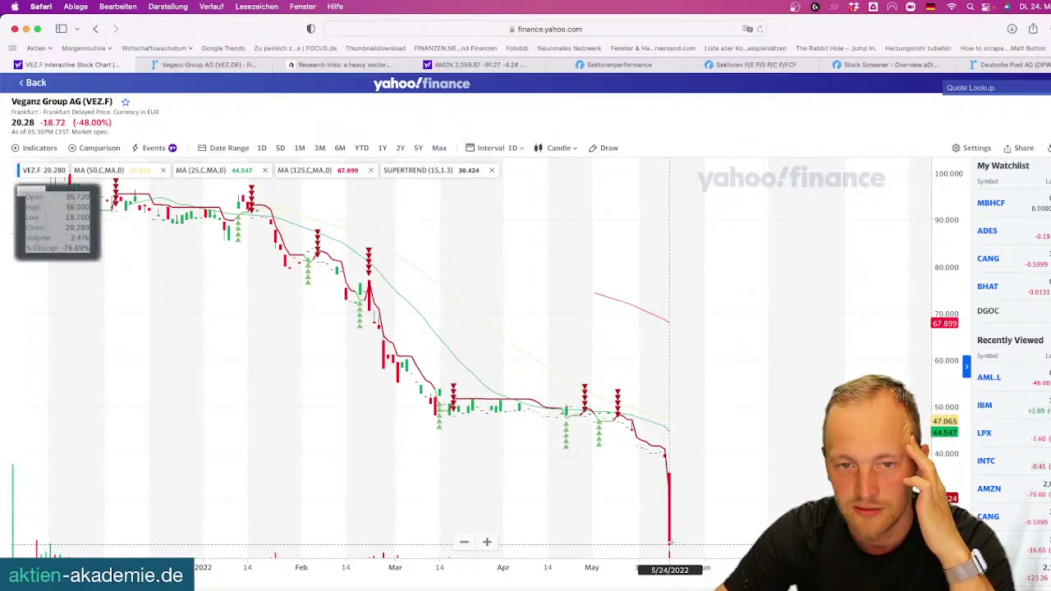
scroll(678, 403, "down", 2)
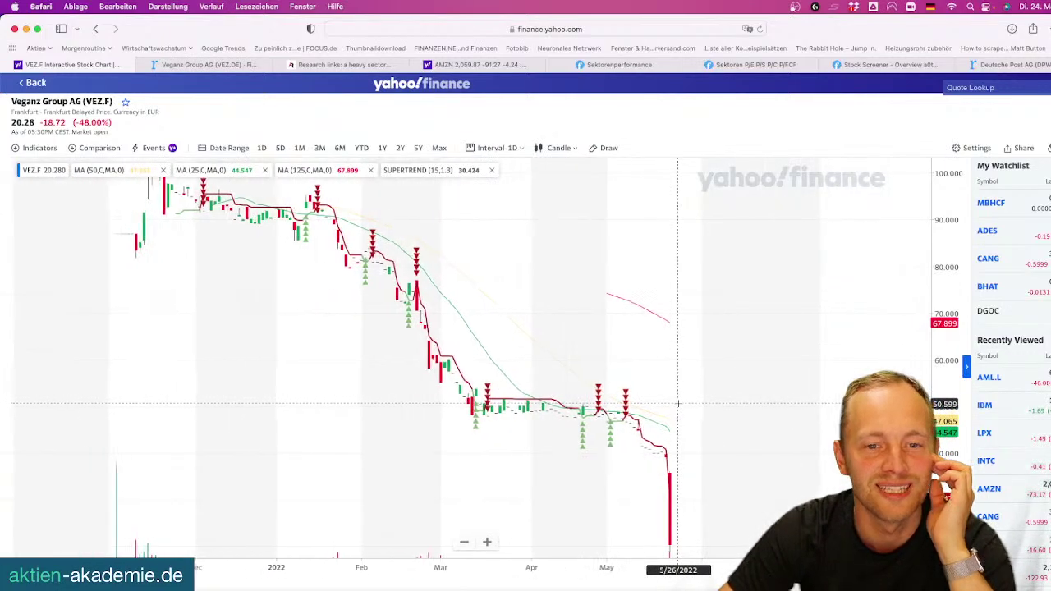
scroll(679, 403, "up", 4)
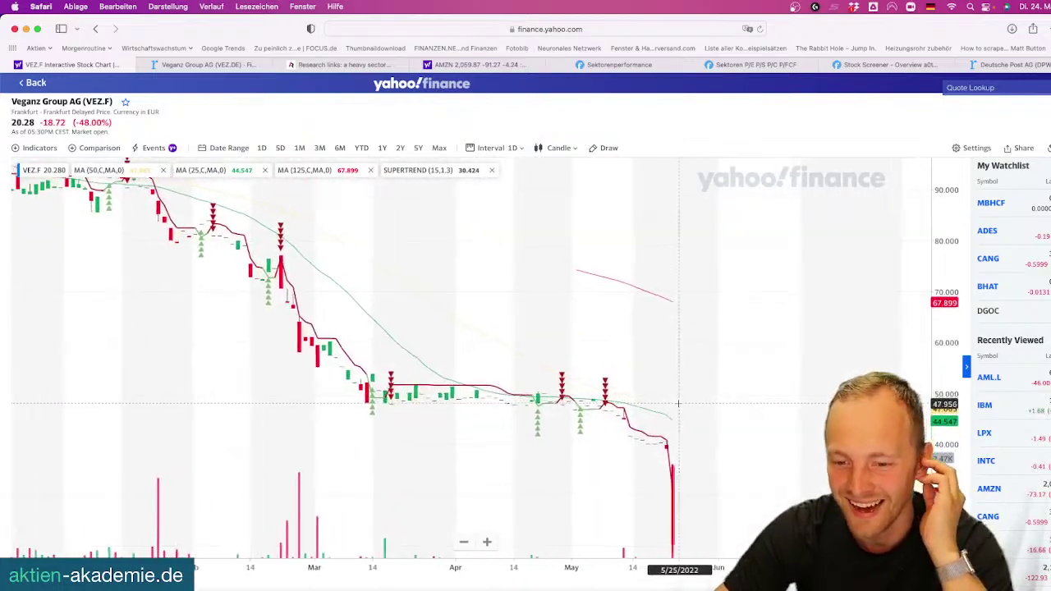
scroll(679, 403, "up", 3)
left_click_drag(678, 404, 638, 294)
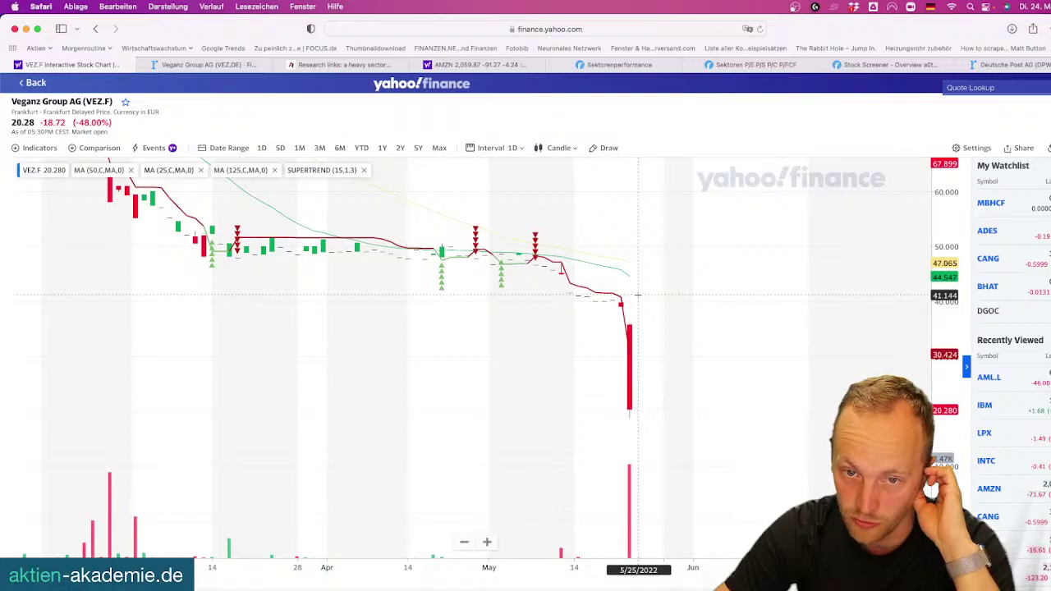
Compare the Veganz VEZ.DE chart, then go back to the VEZ.F chart
left_click(980, 89)
type("Veganz")
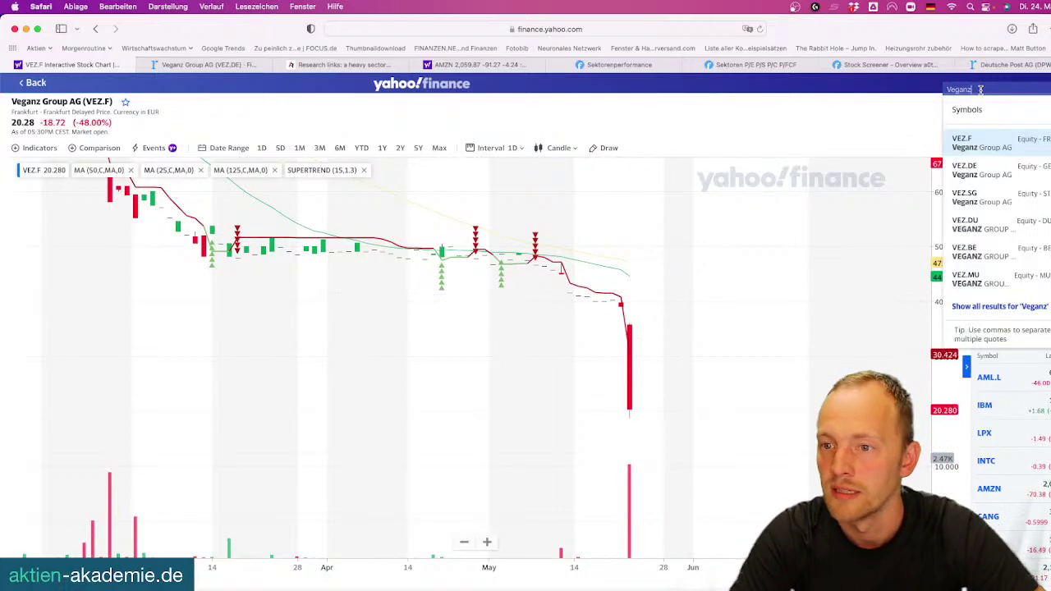
left_click(982, 171)
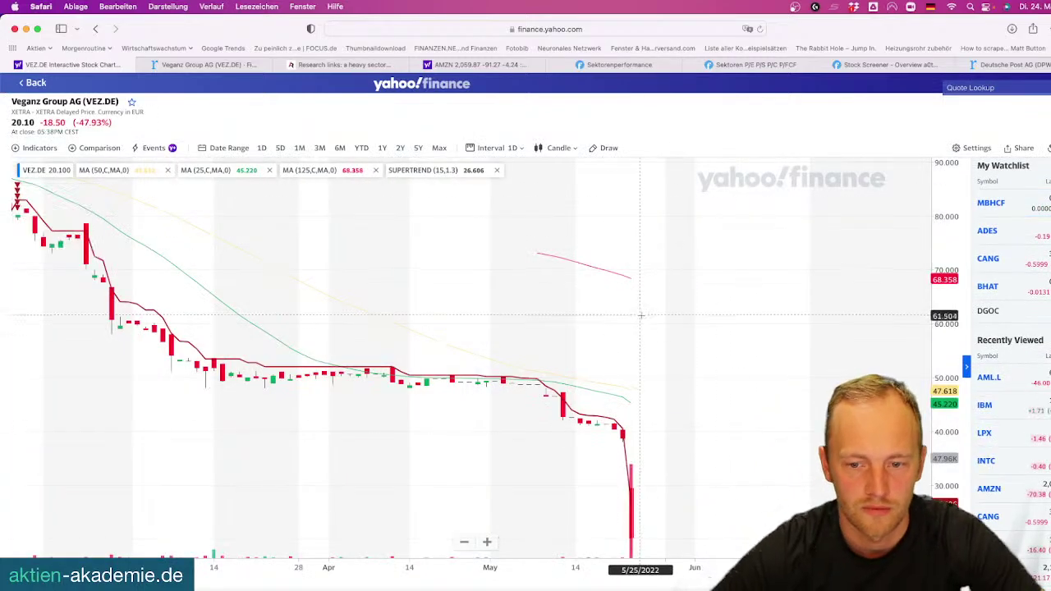
left_click_drag(705, 351, 620, 232)
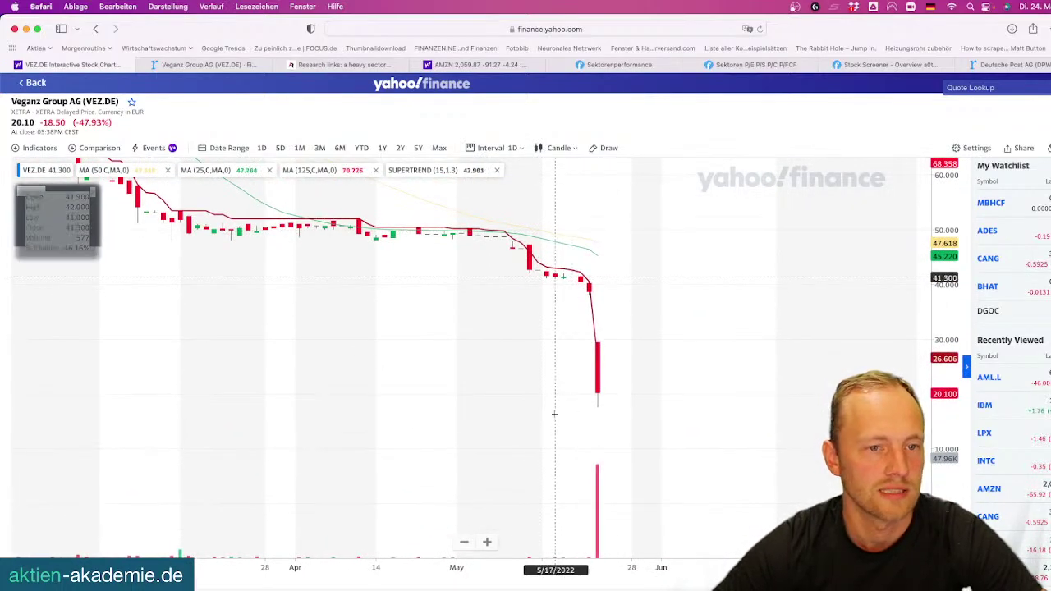
scroll(597, 365, "down", 8)
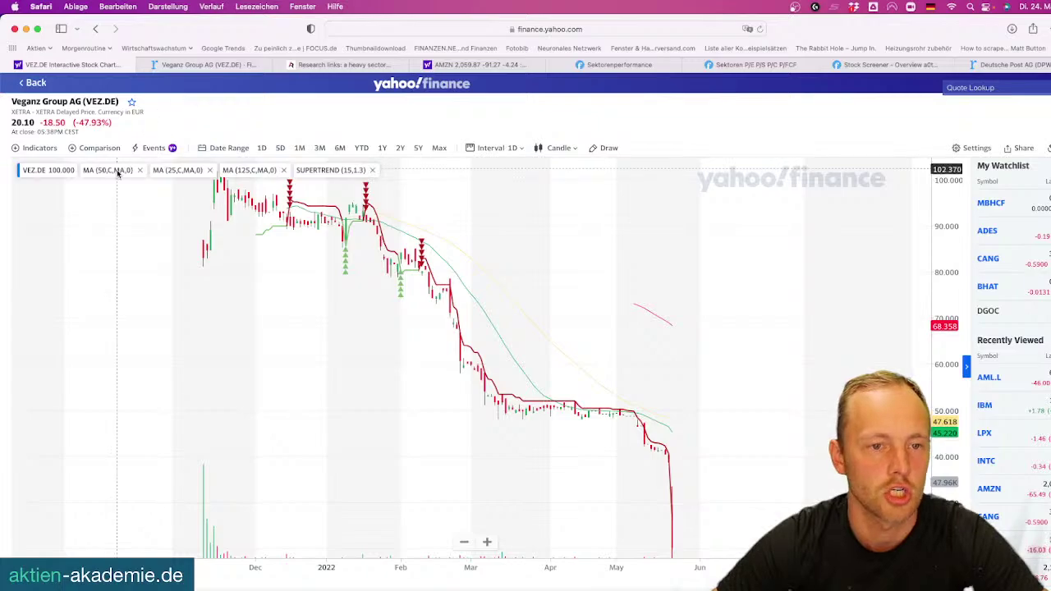
left_click(30, 83)
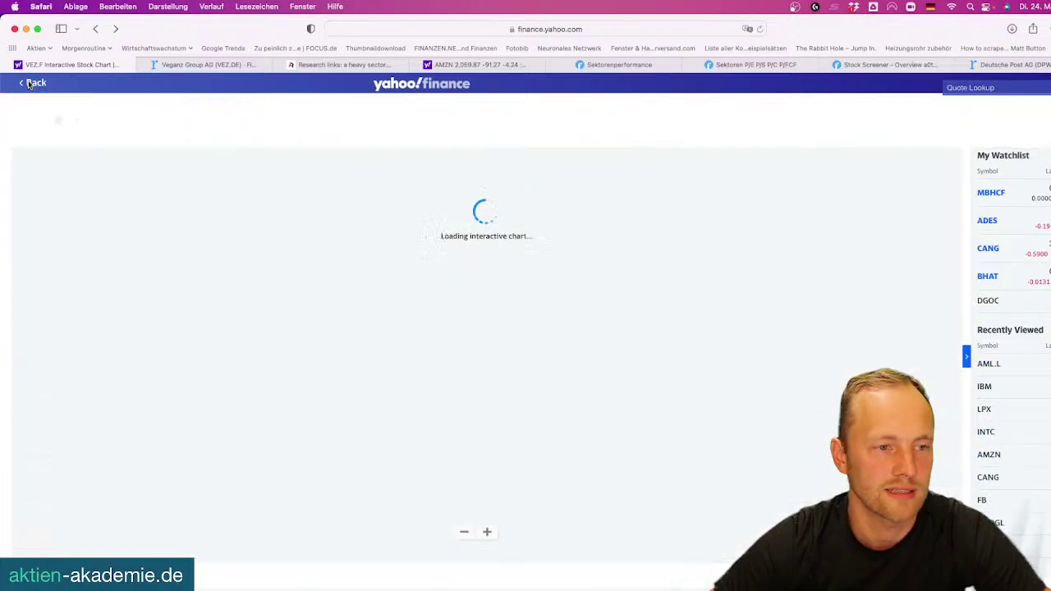
Open a new browser tab and start entering the finanzen site address
left_click(186, 69)
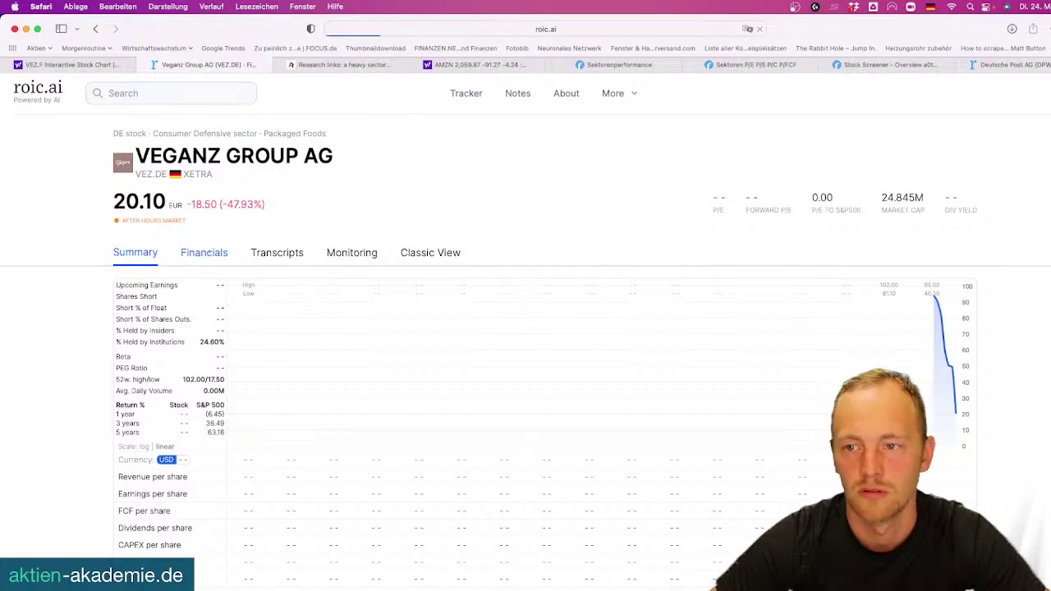
left_click(1049, 30)
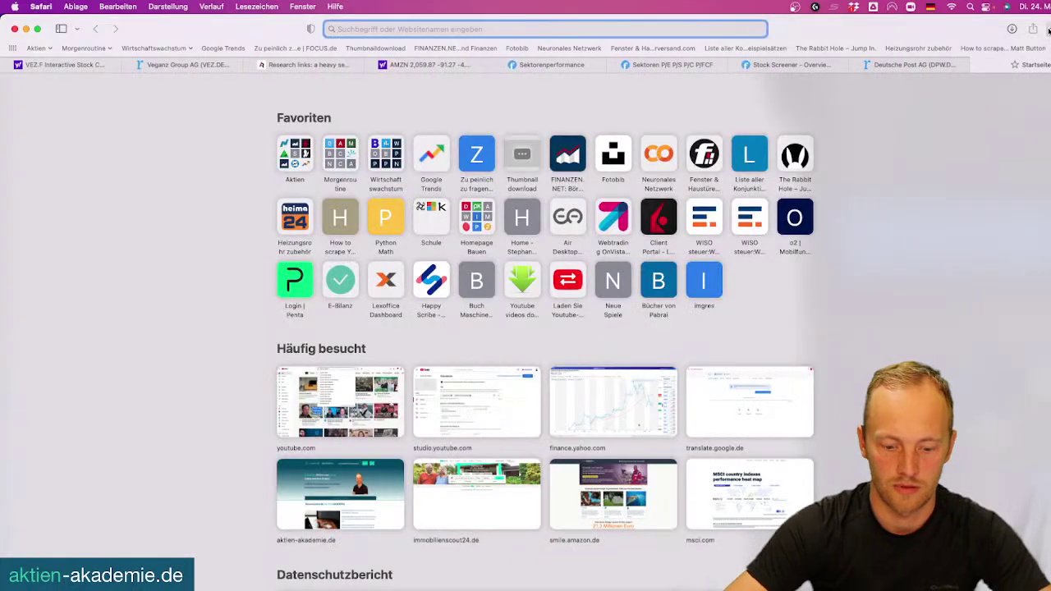
type("finanze")
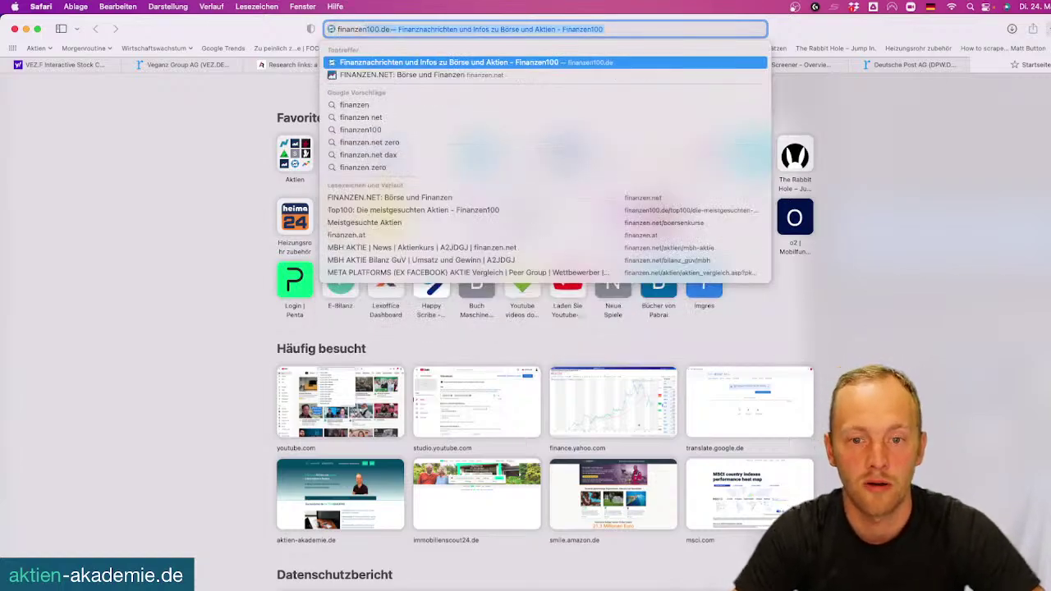
type("n.")
Load finanzen.net, search for Veganz and open its stock page
key("Return")
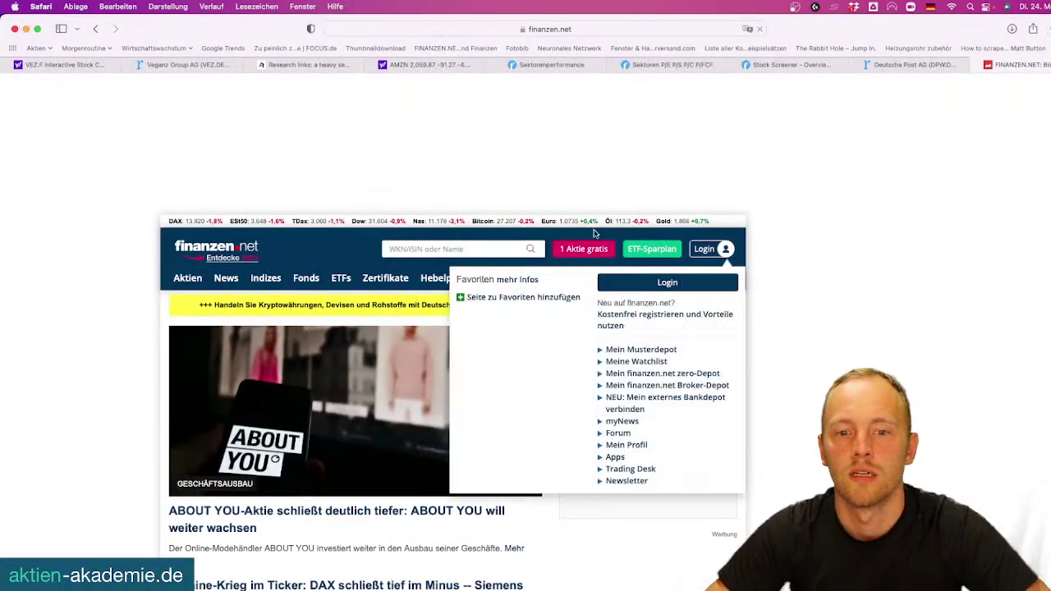
left_click(473, 246)
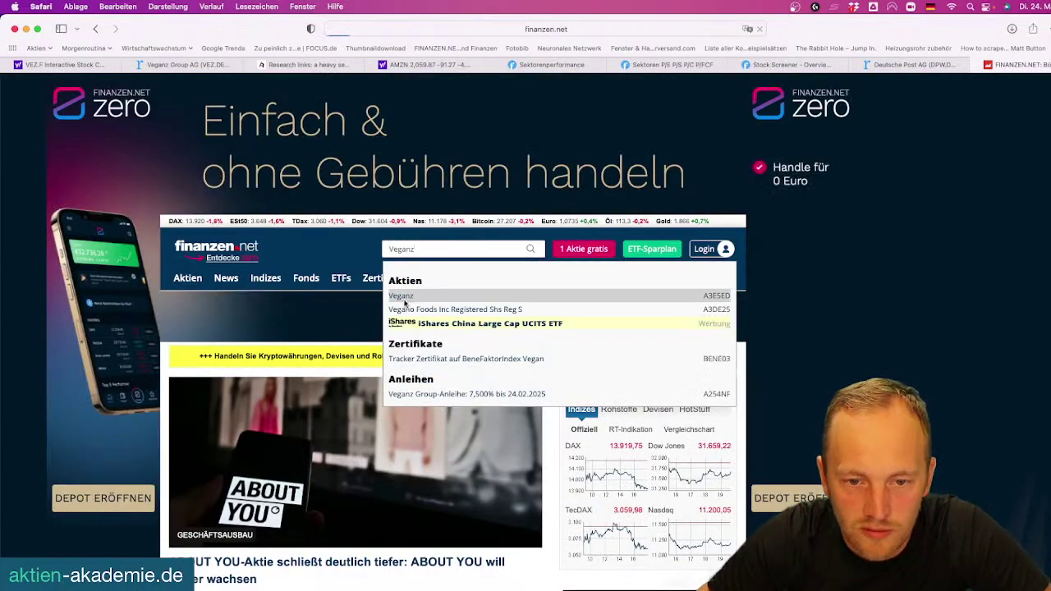
left_click(404, 297)
scroll(640, 329, "down", 8)
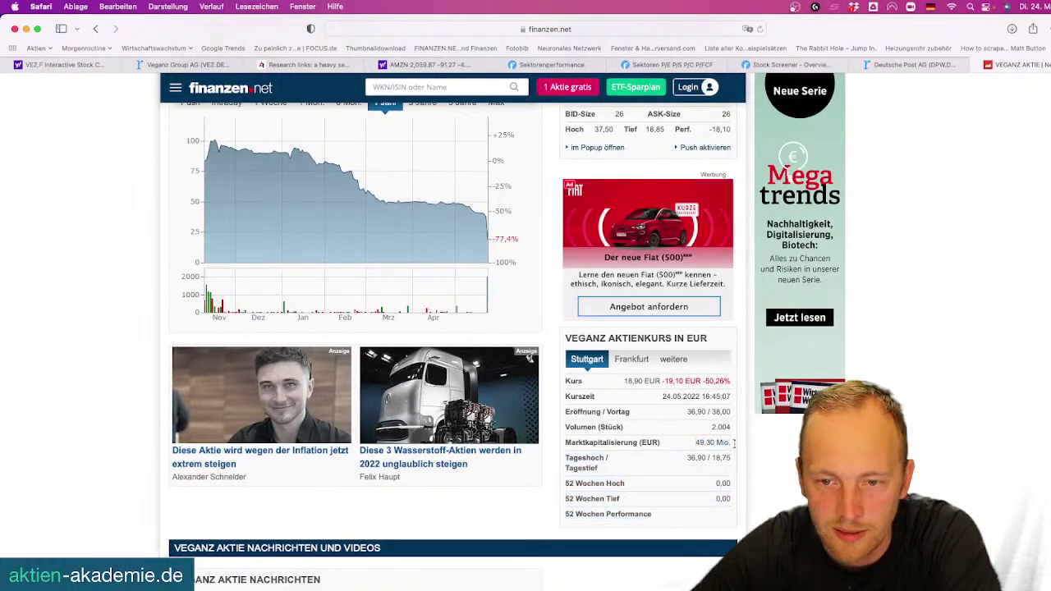
scroll(473, 365, "up", 5)
scroll(473, 365, "down", 4)
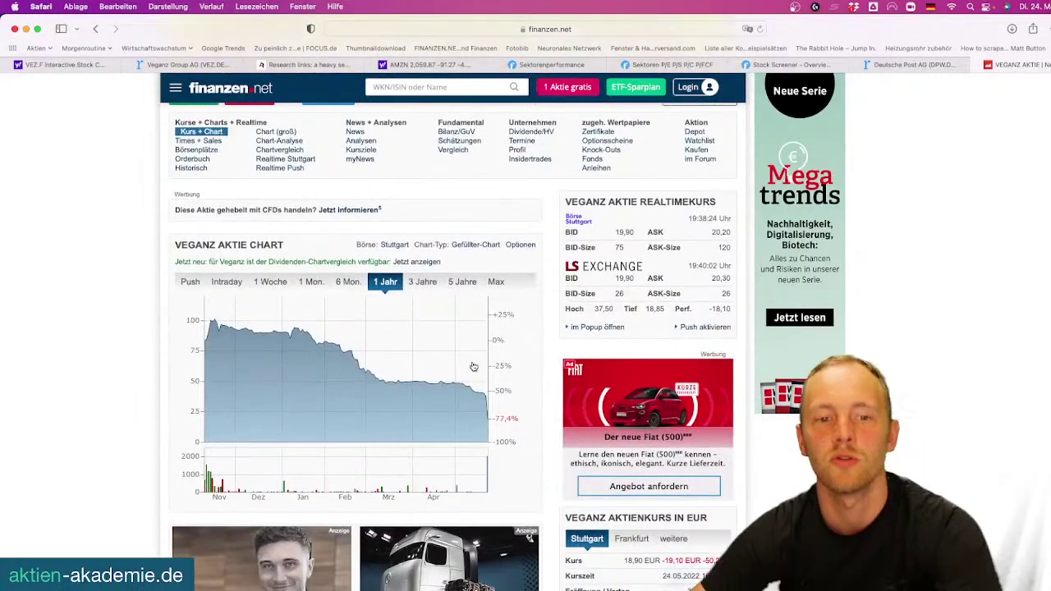
Review Veganz's 2019–2020 Bilanz/GuV key figures, then return to the Amazon chart
left_click(454, 133)
scroll(454, 296, "down", 6)
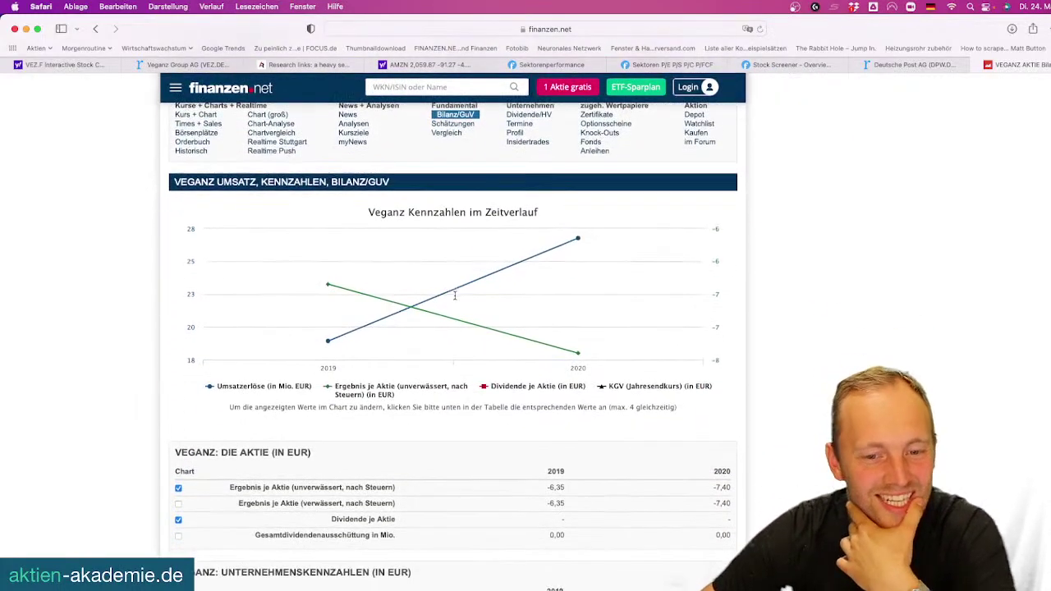
scroll(454, 295, "down", 3)
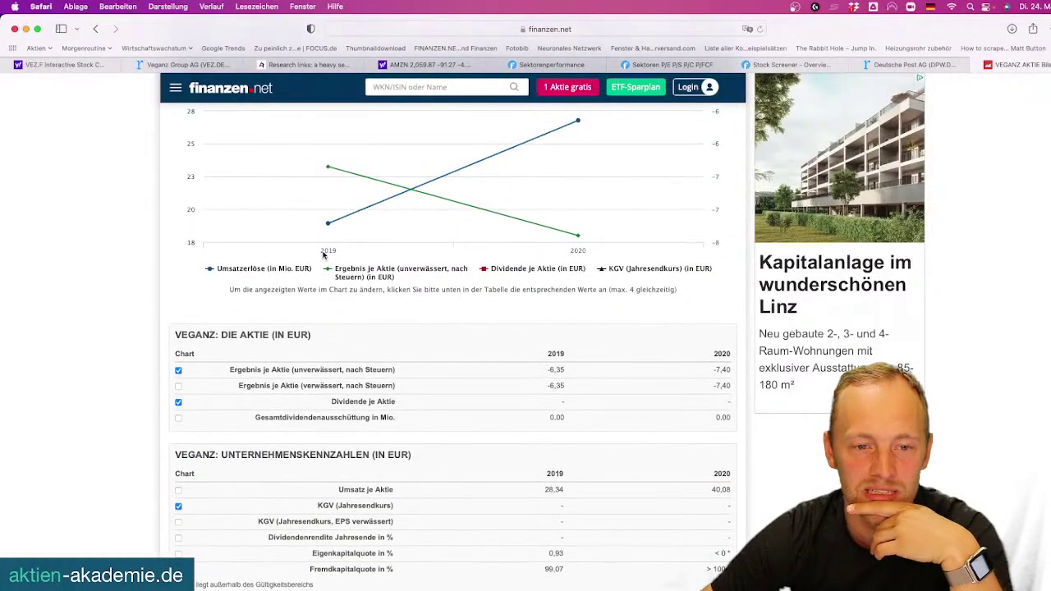
scroll(323, 254, "up", 1)
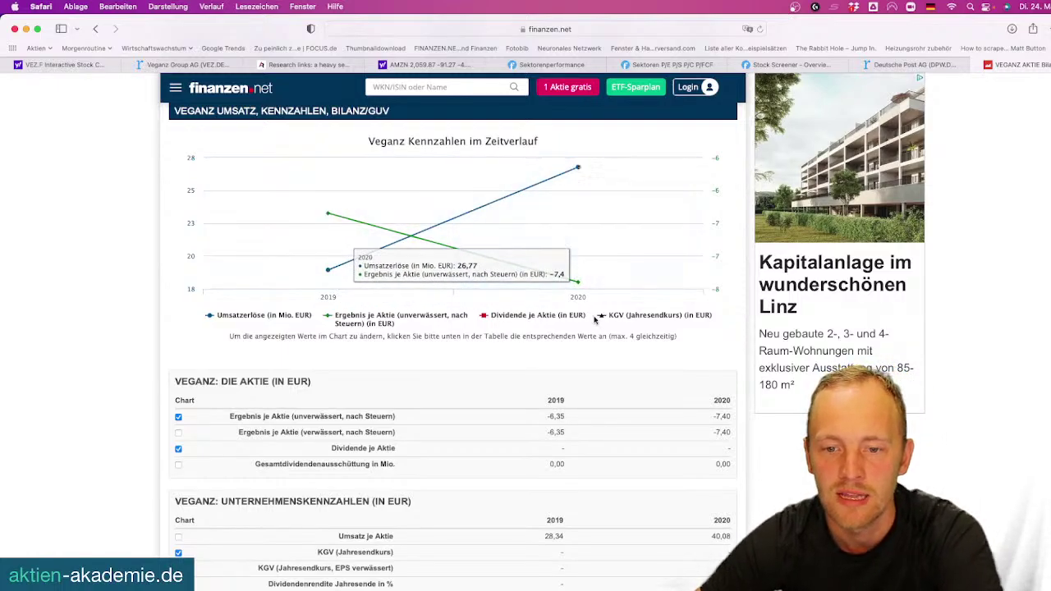
scroll(663, 244, "down", 5)
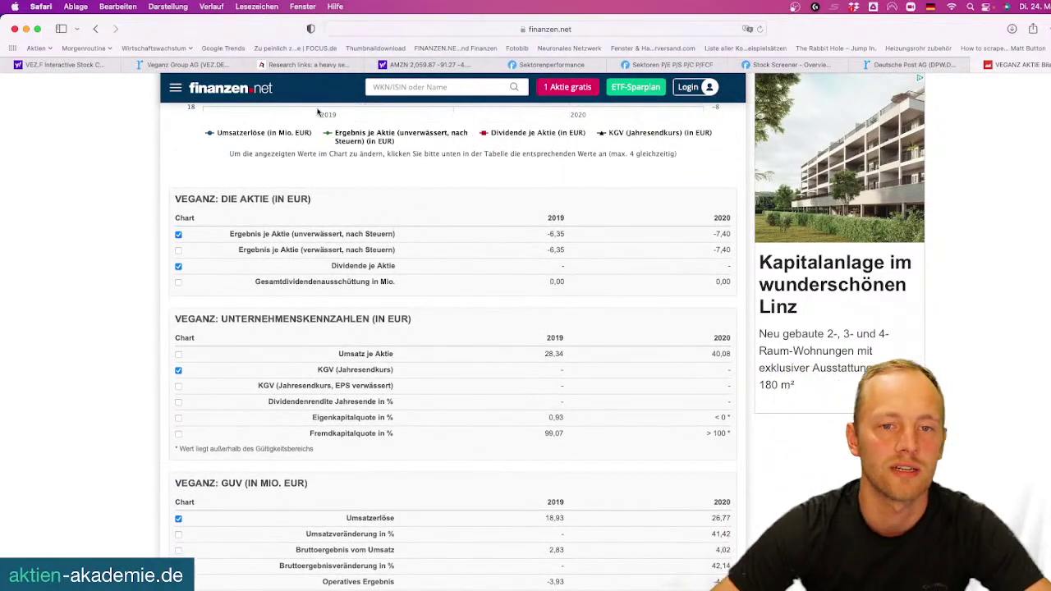
left_click(396, 65)
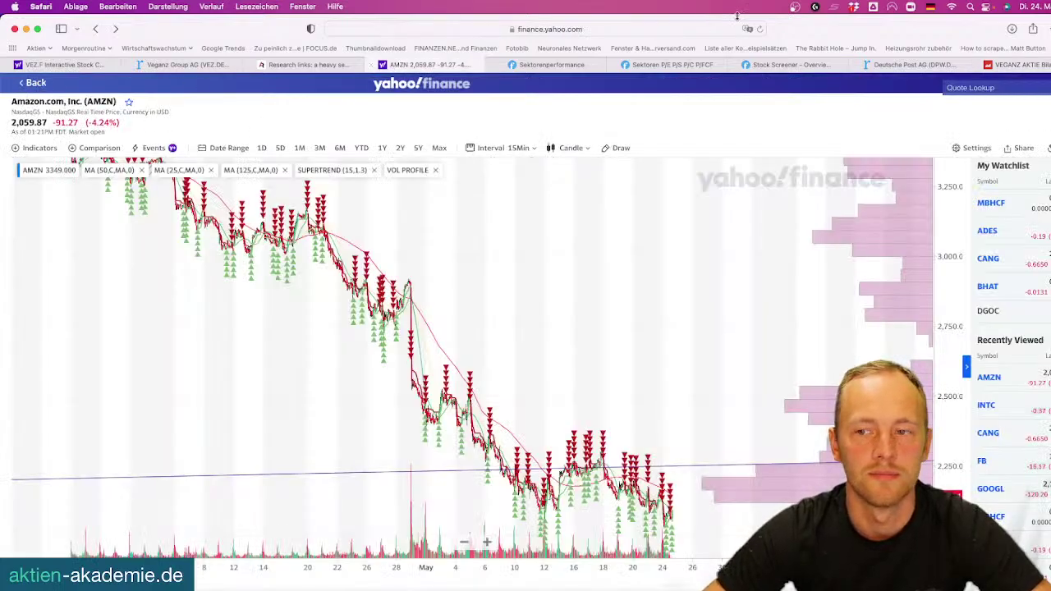
Search Yahoo Finance for Veganz and open VEZ.DE's financial statements
key("super+bracketleft")
left_click(414, 93)
type("Veganz")
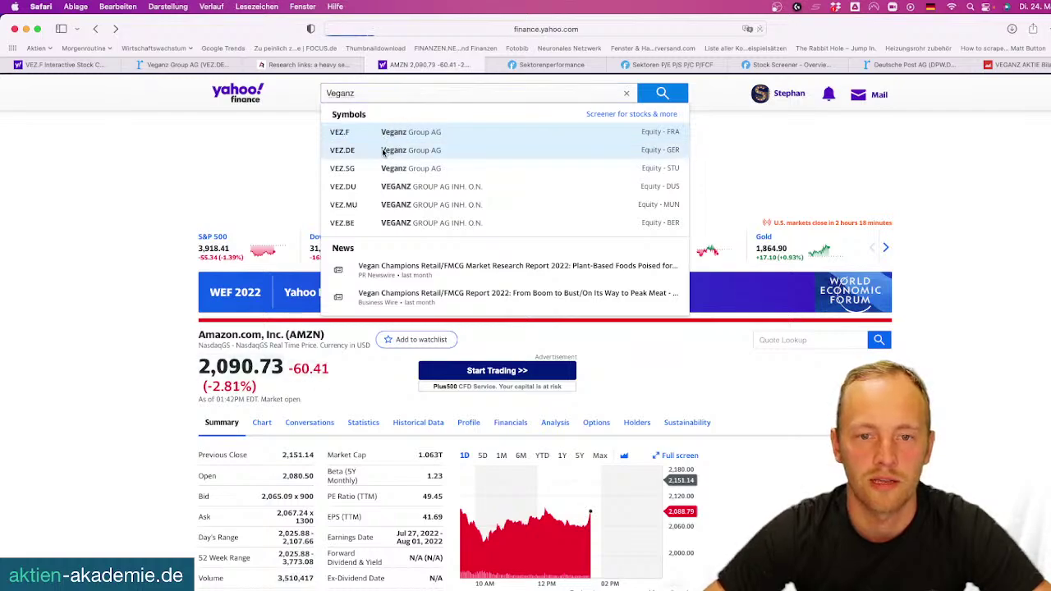
left_click(510, 411)
scroll(510, 415, "down", 5)
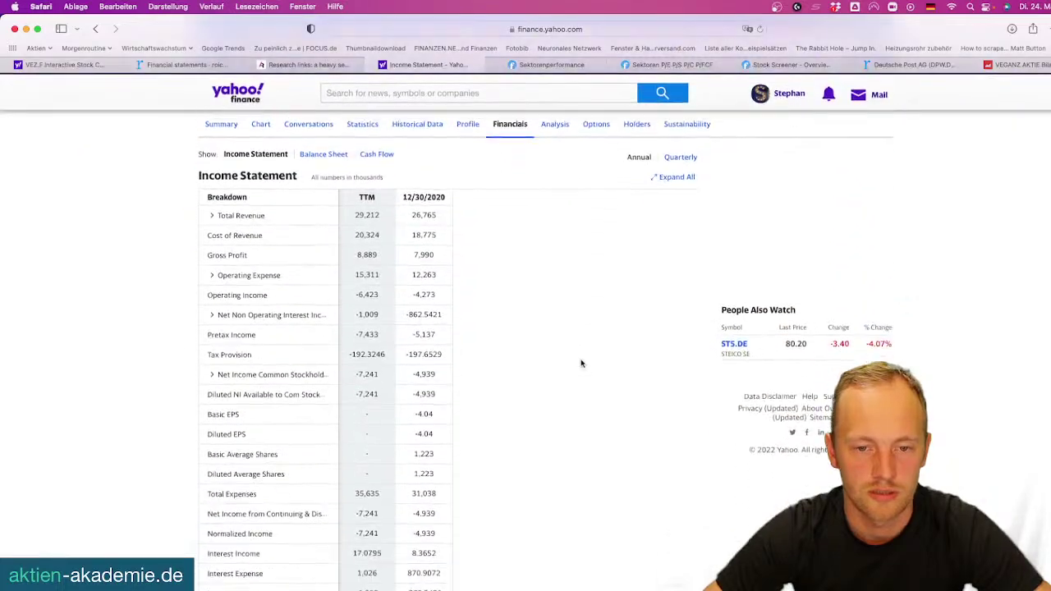
scroll(433, 339, "down", 2)
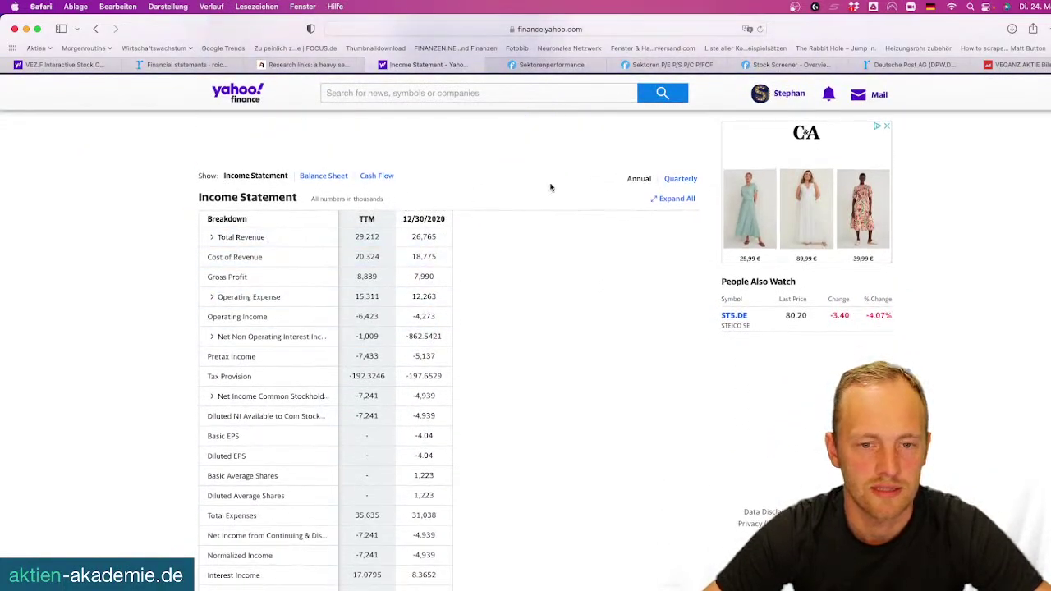
scroll(546, 139, "up", 6)
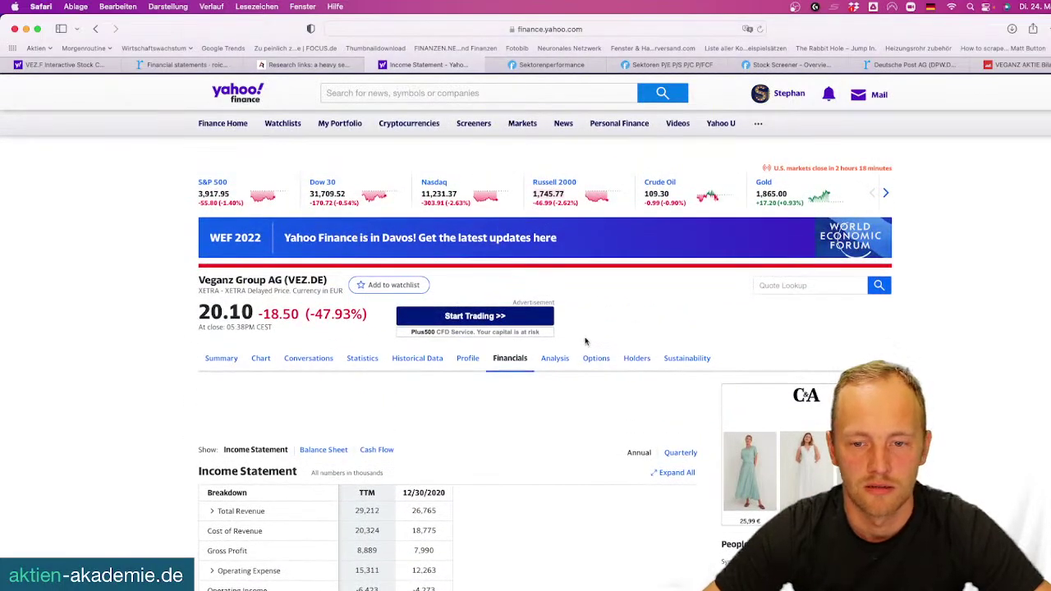
Glance at Veganz's company profile, then go back to its annual income statement
left_click(467, 359)
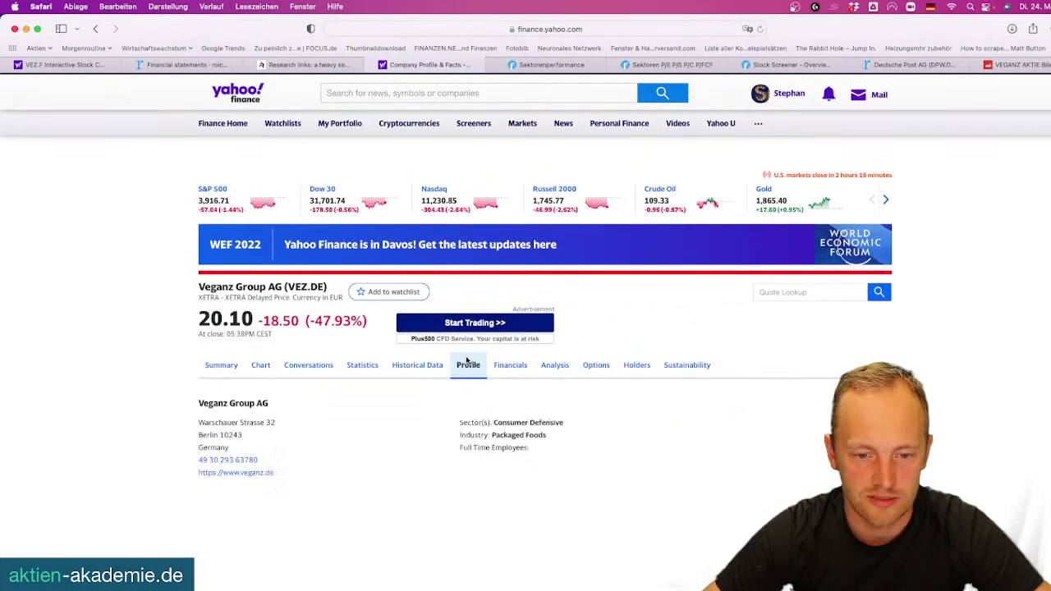
left_click(510, 358)
scroll(536, 464, "down", 5)
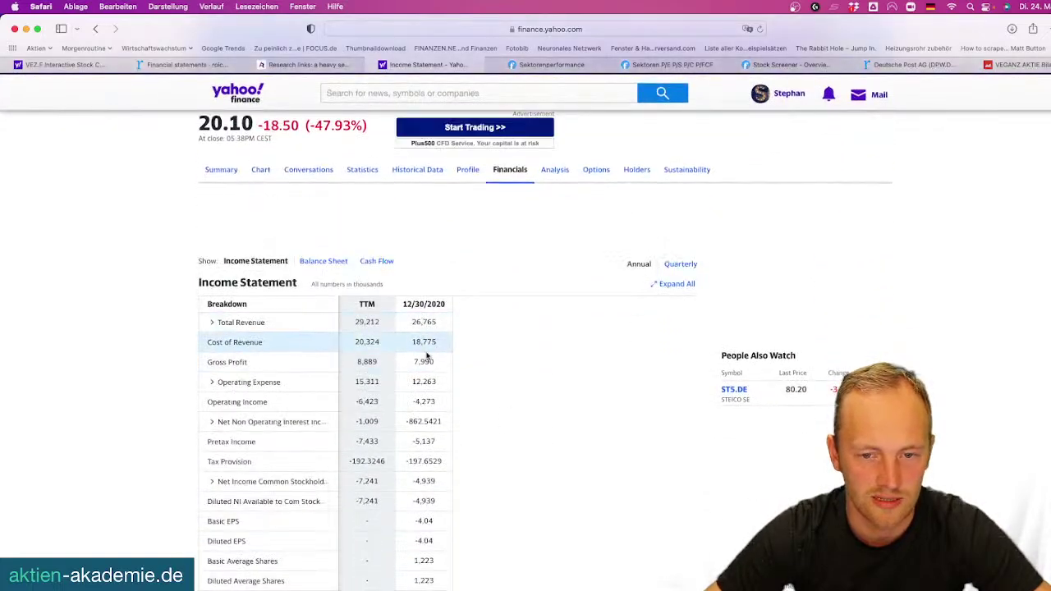
scroll(423, 353, "down", 1)
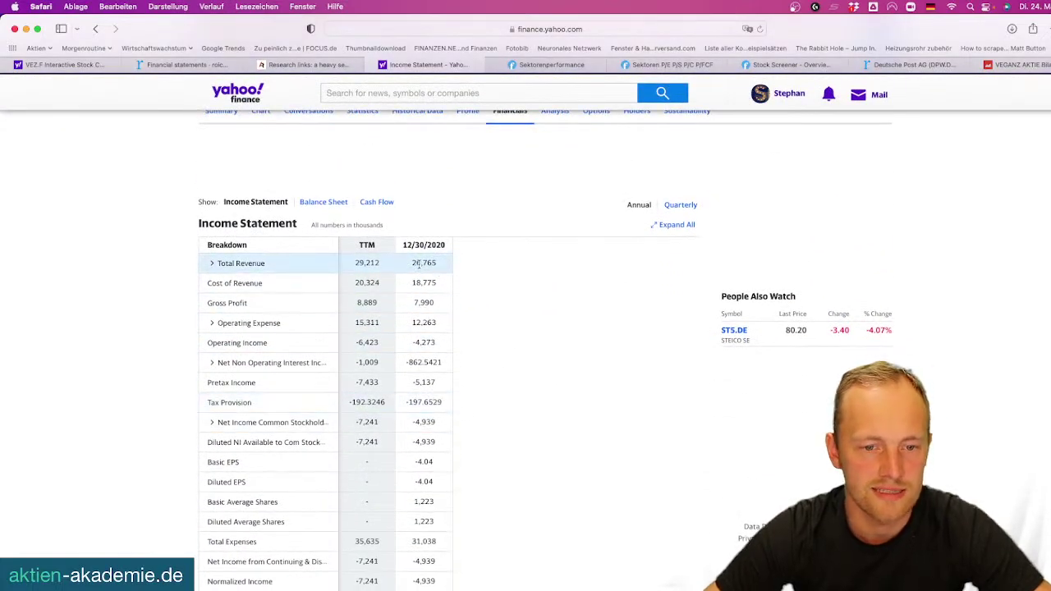
scroll(419, 263, "down", 4)
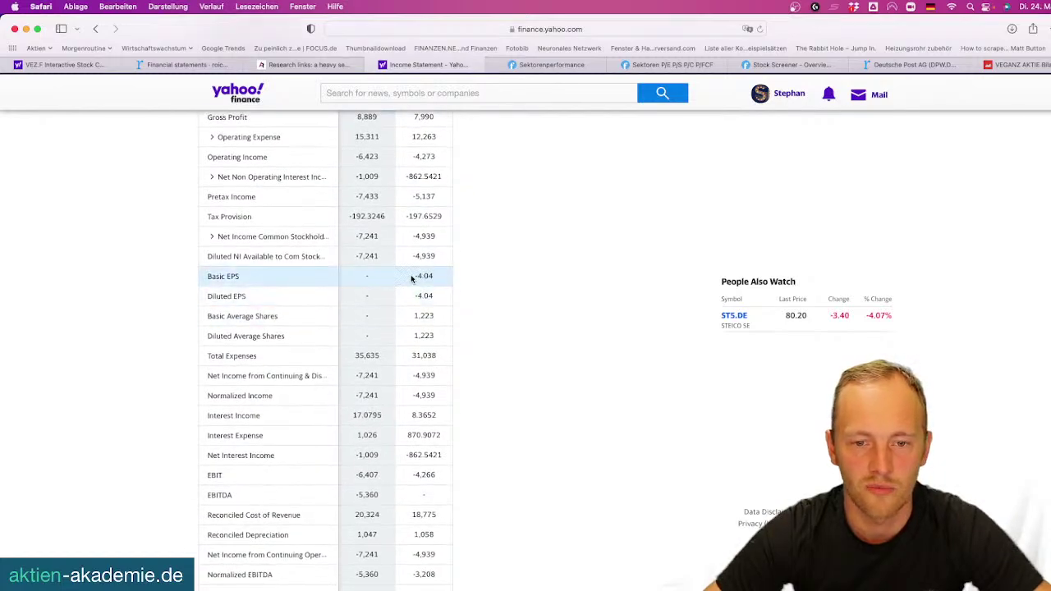
scroll(442, 276, "up", 8)
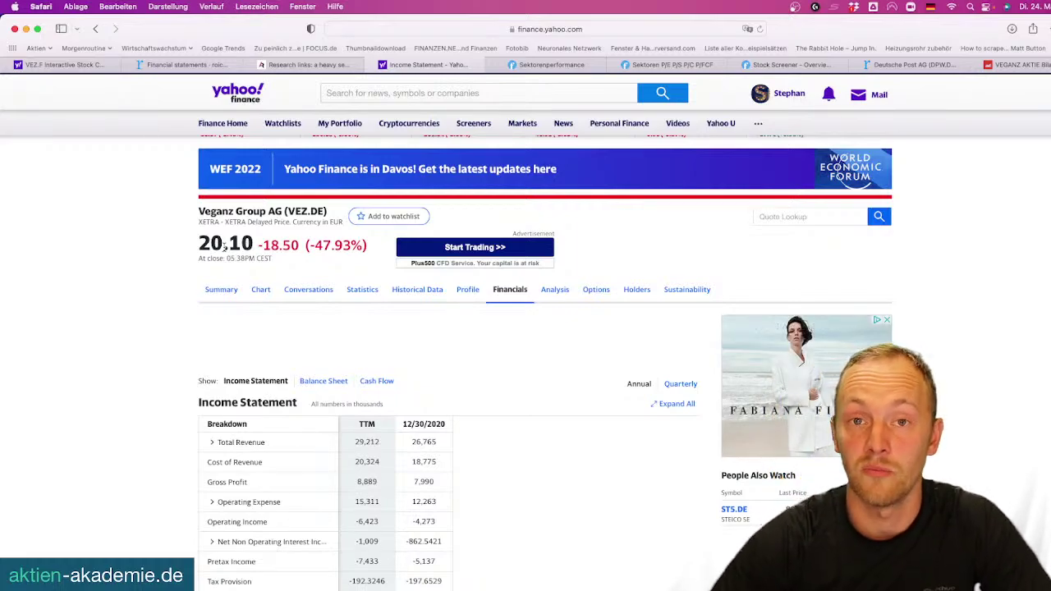
Read Veganz's income statement down to Basic EPS, then switch to the YouTube Studio content list
scroll(309, 331, "down", 3)
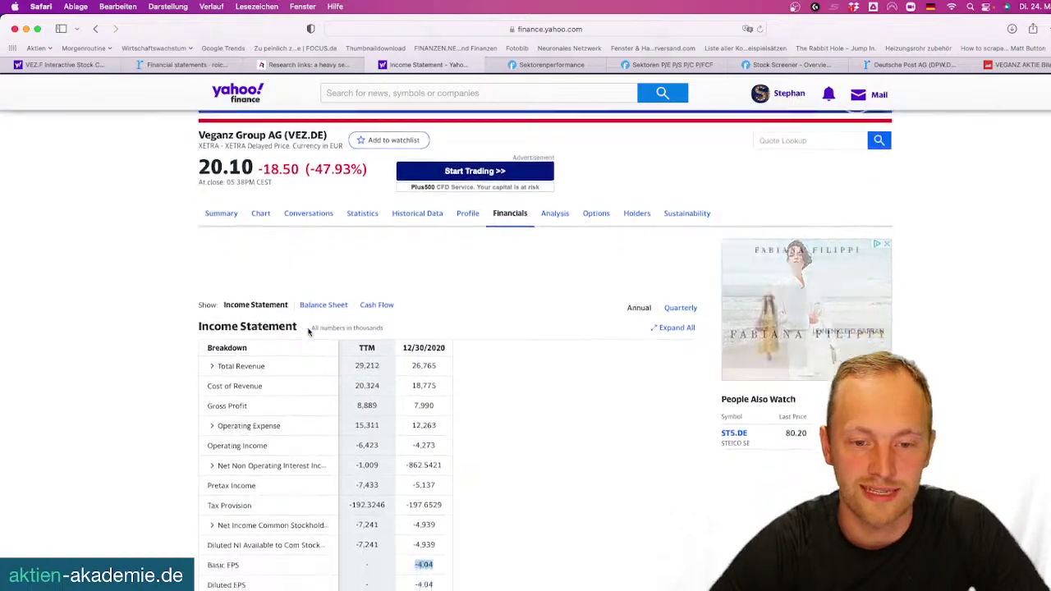
scroll(309, 332, "down", 2)
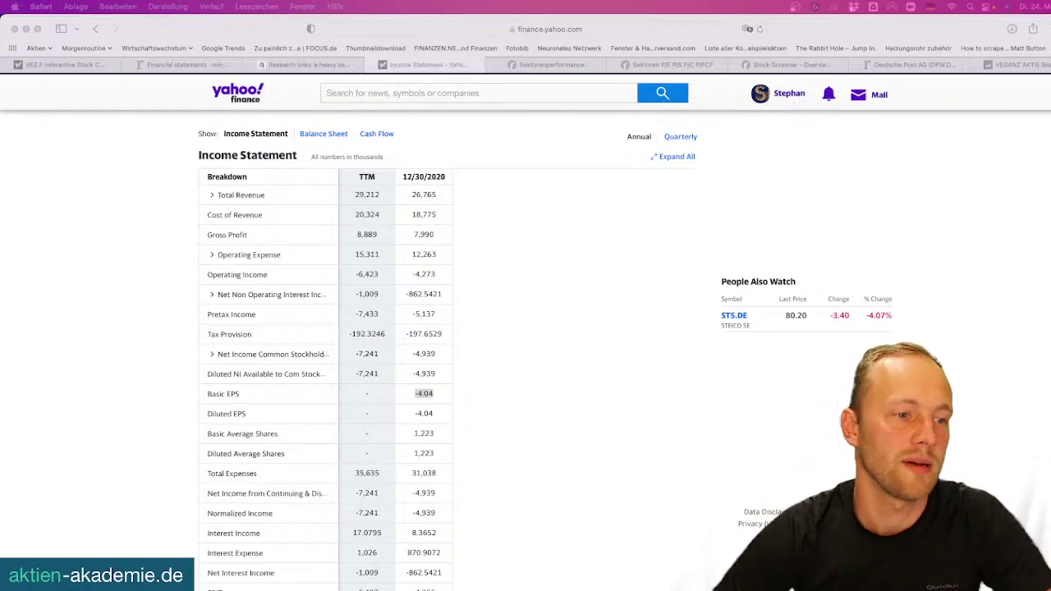
left_click(515, 282)
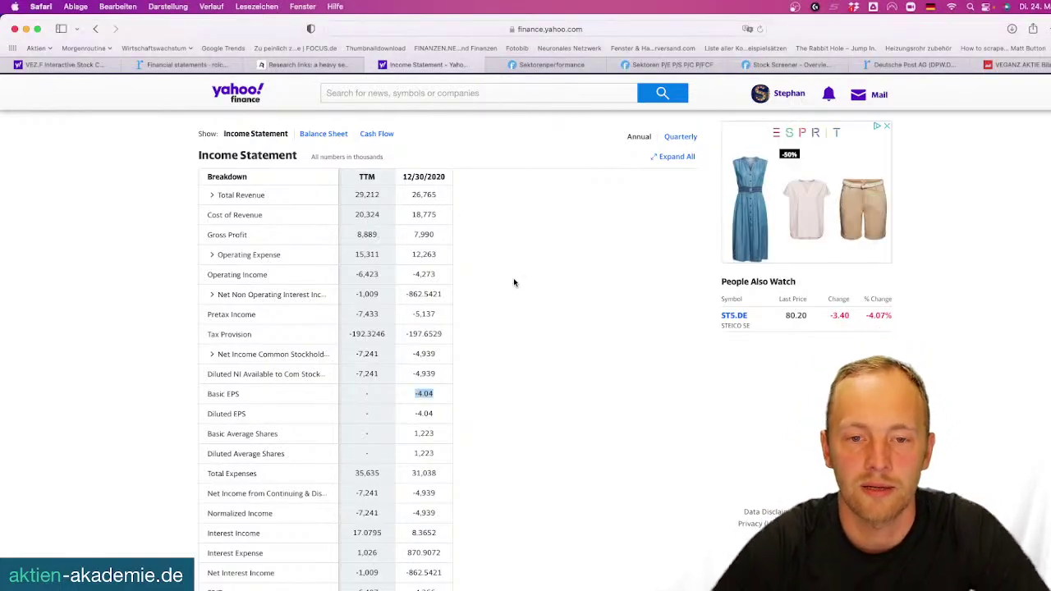
left_click(482, 355)
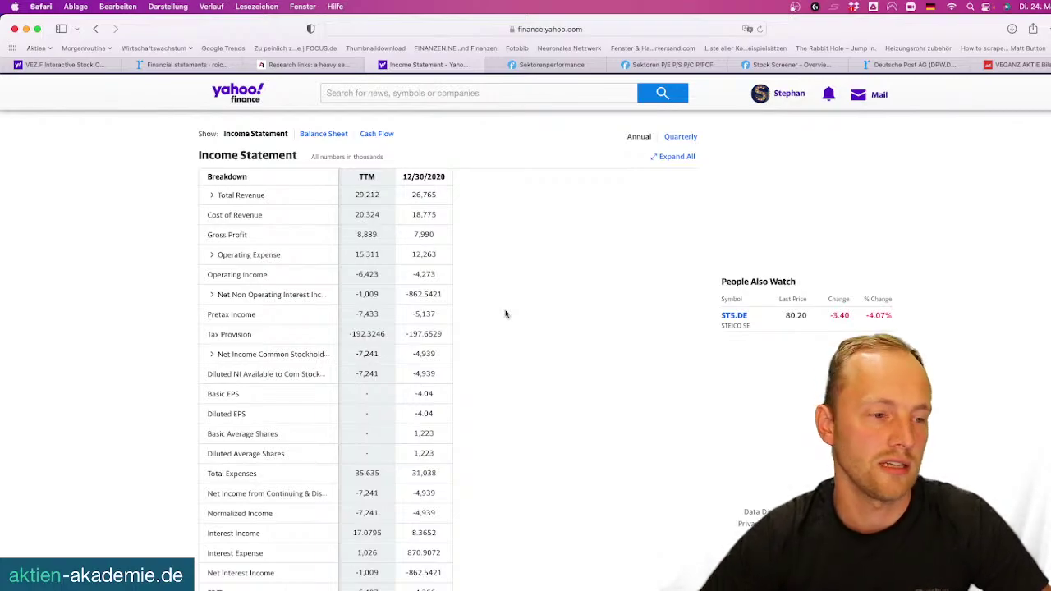
mouse_move(840, 124)
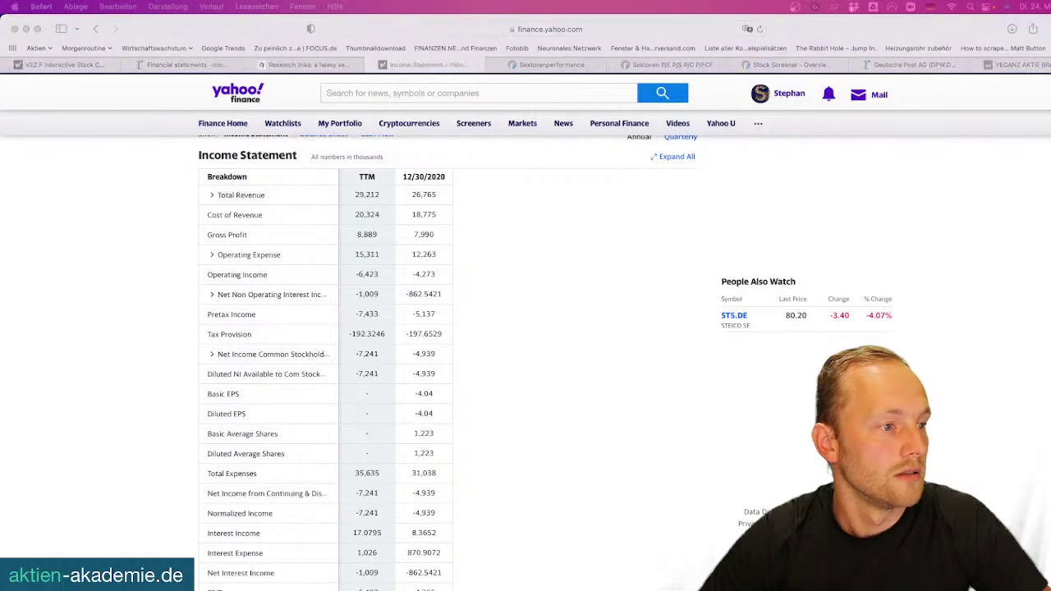
key("super+9")
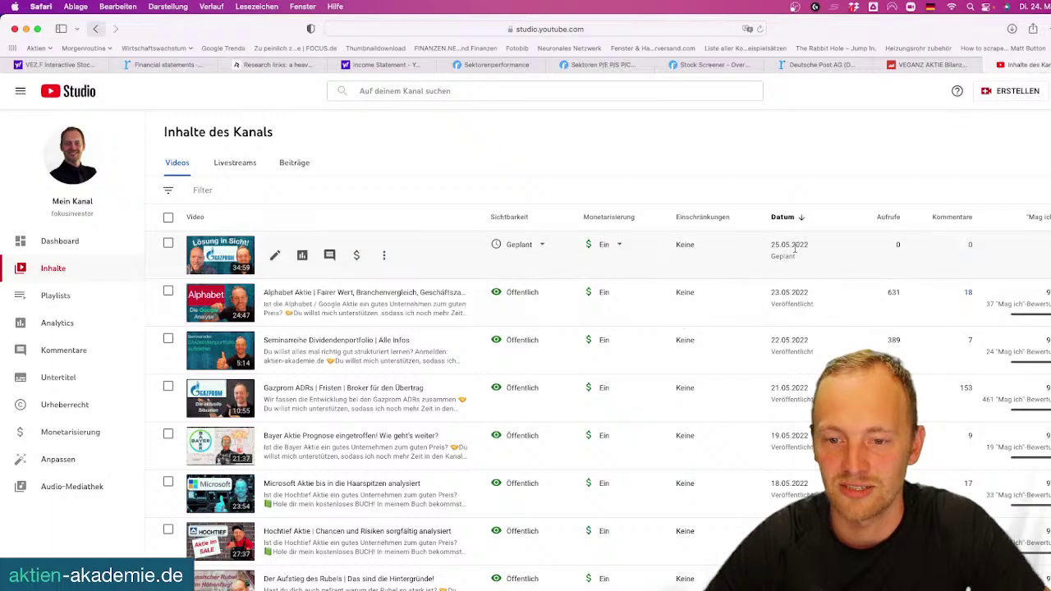
Cycle through the finanzen.net Veganz, roic.ai Deutsche Post and Yahoo income tabs to the VEZ.F chart
left_click(921, 64)
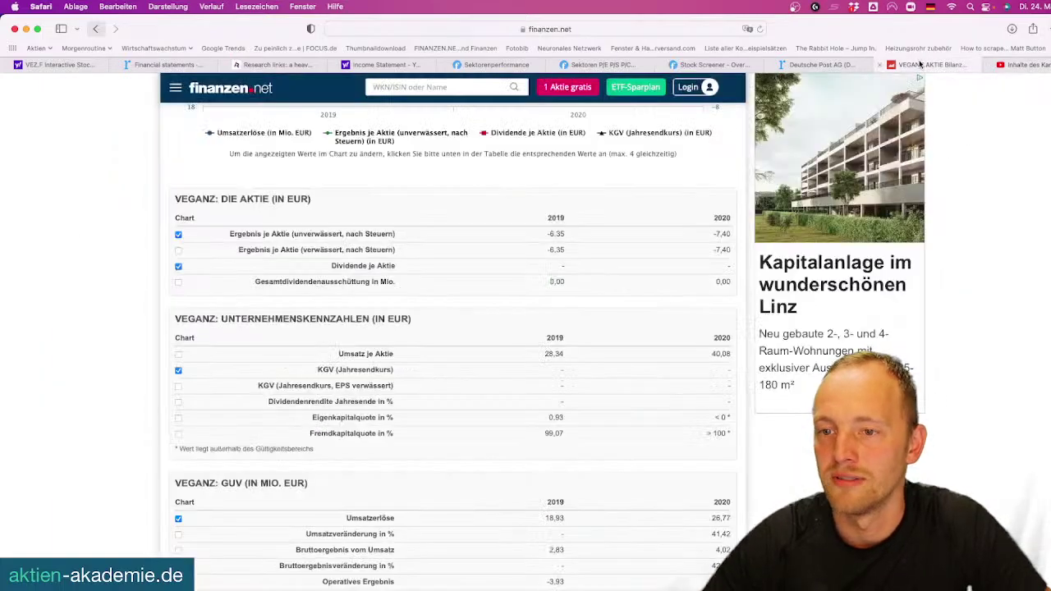
left_click(837, 65)
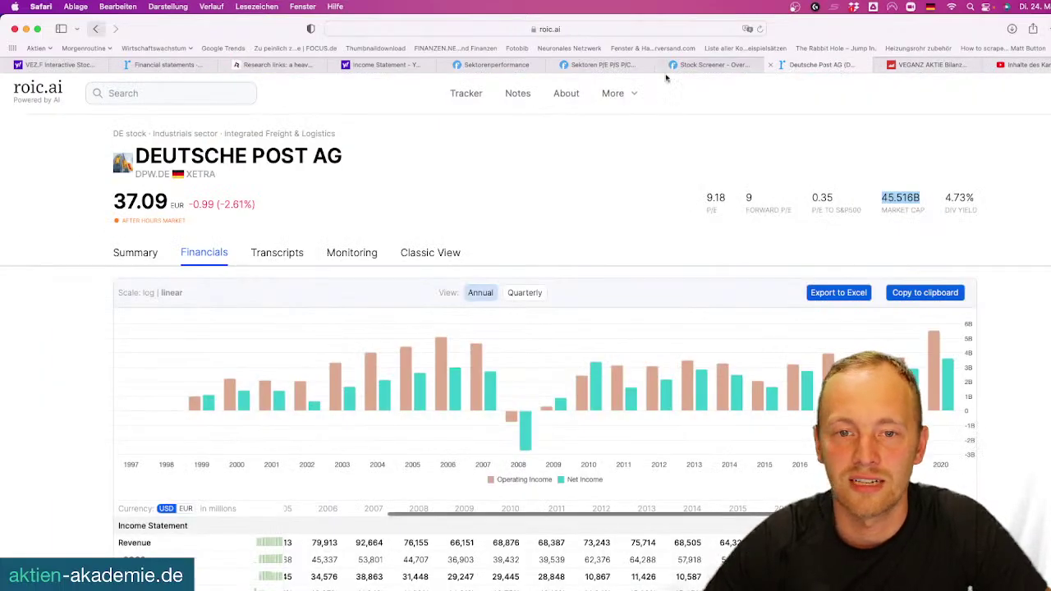
left_click(391, 66)
left_click(63, 66)
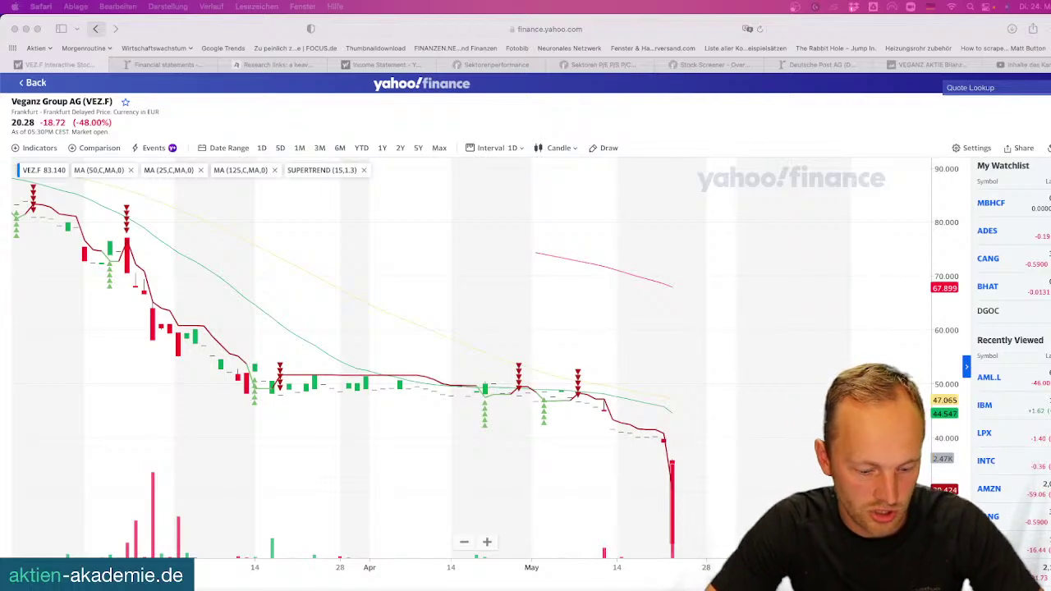
Search roic.ai for Dago New Energy Corp, trimming the query to 'Dago'
left_click(164, 64)
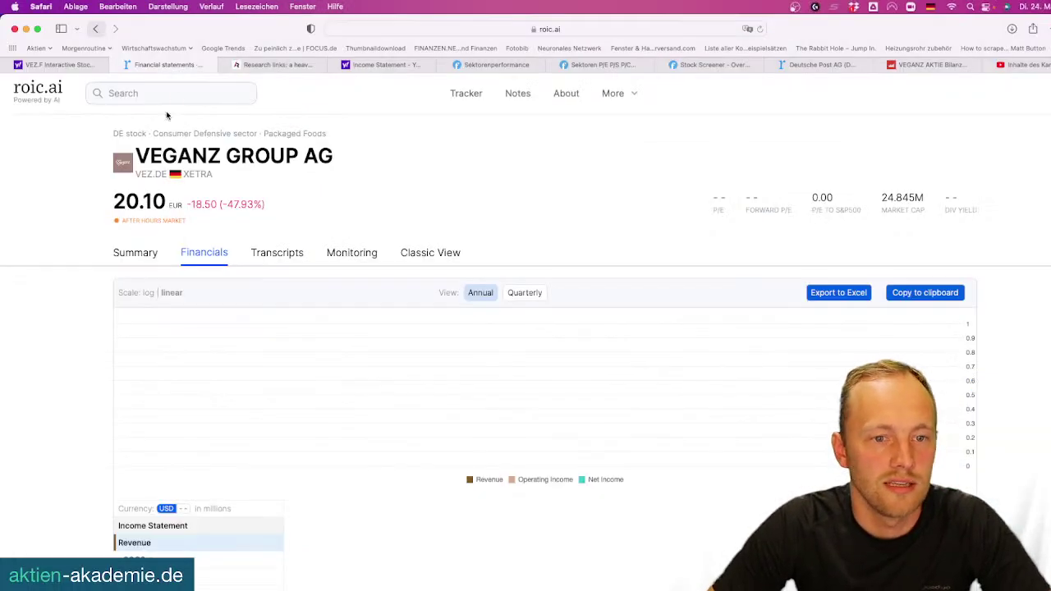
left_click(165, 99)
type("Dago New Energy Corp")
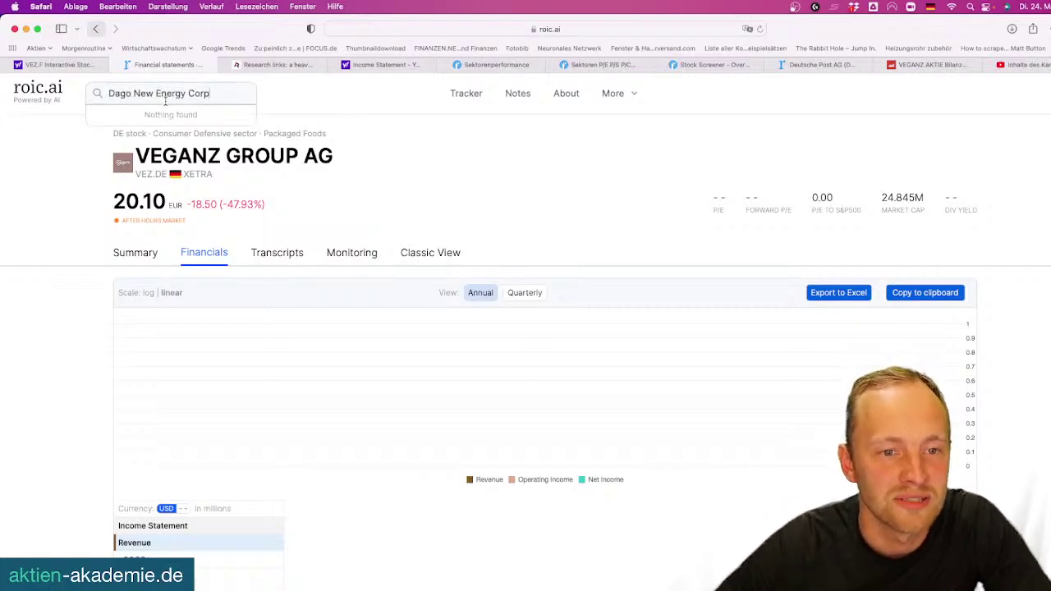
key("shift+alt+Left")
key("shift+alt+Left")
key("BackSpace")
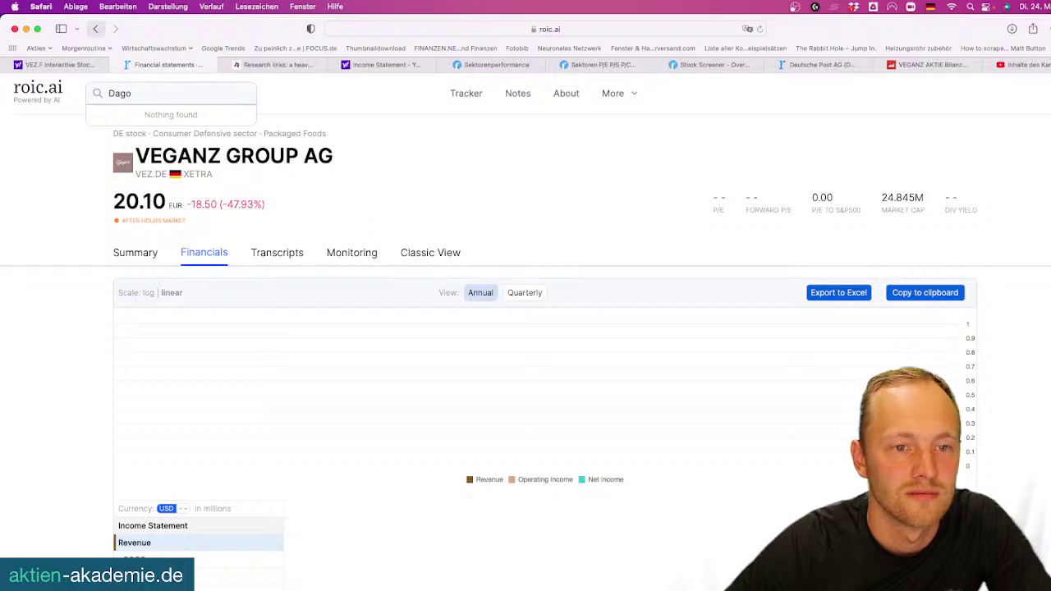
On the Yahoo Veganz chart, enter 'dagpo' in Quote Lookup and select it
left_click(79, 64)
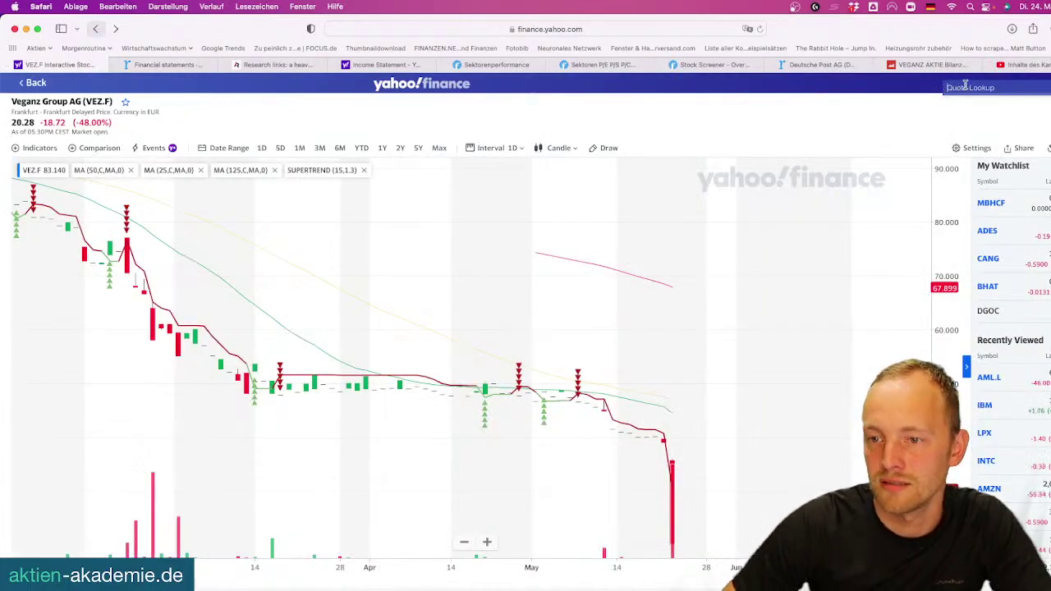
type("dago")
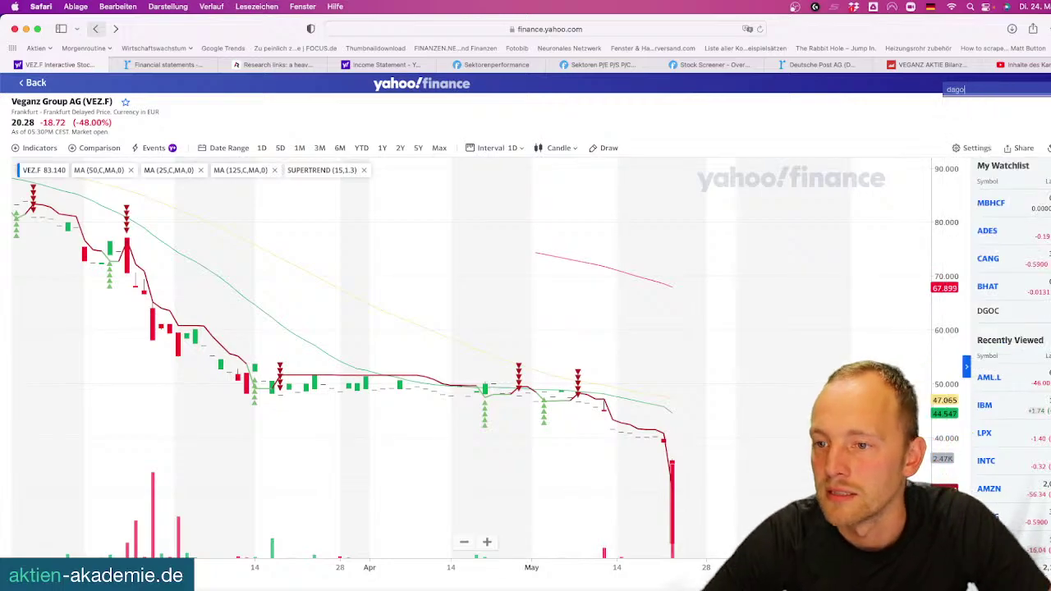
type("p")
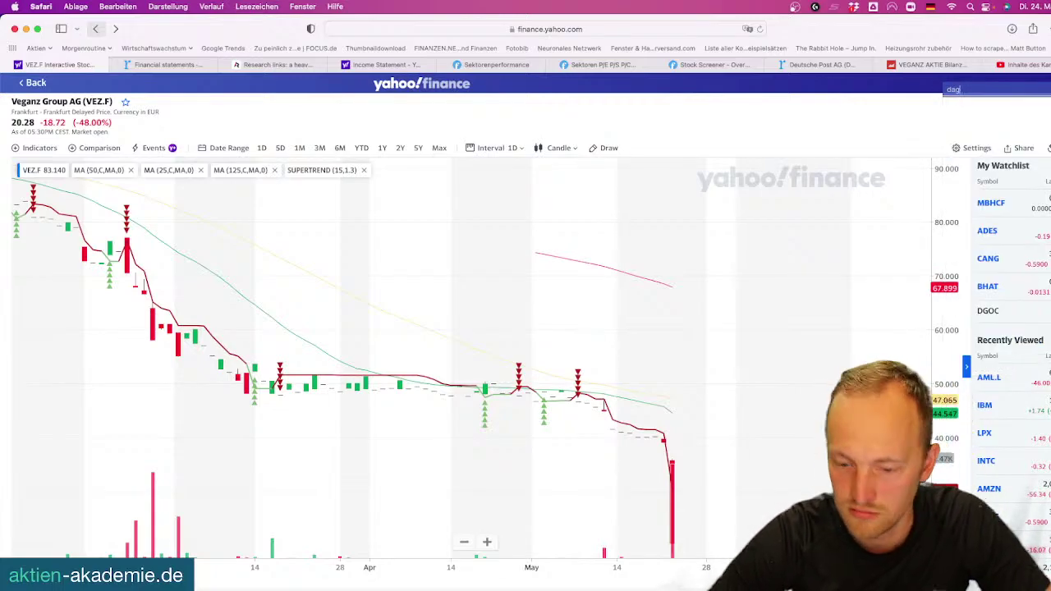
type("o")
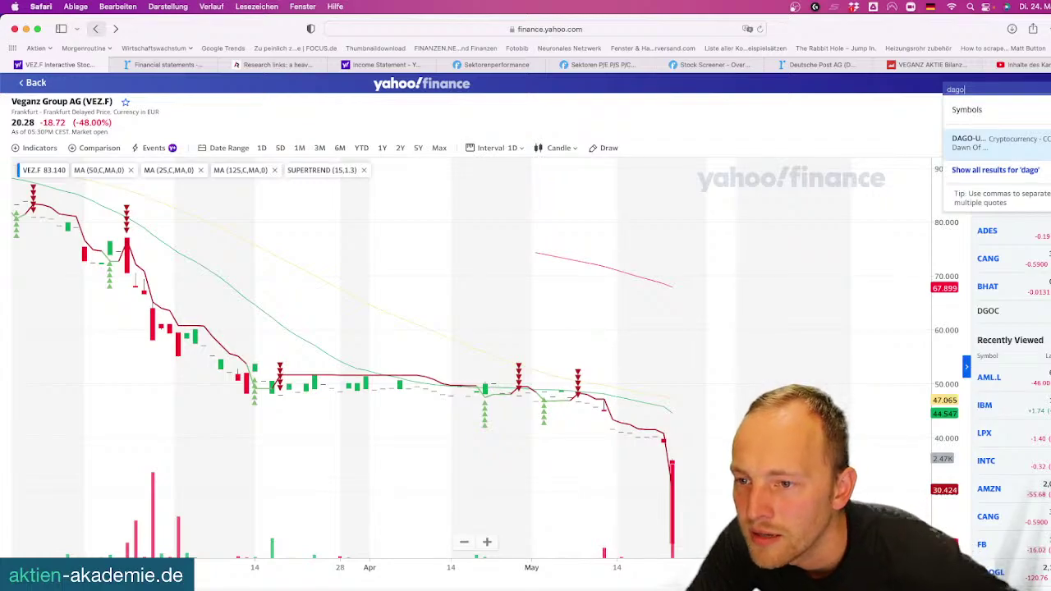
key("super+a")
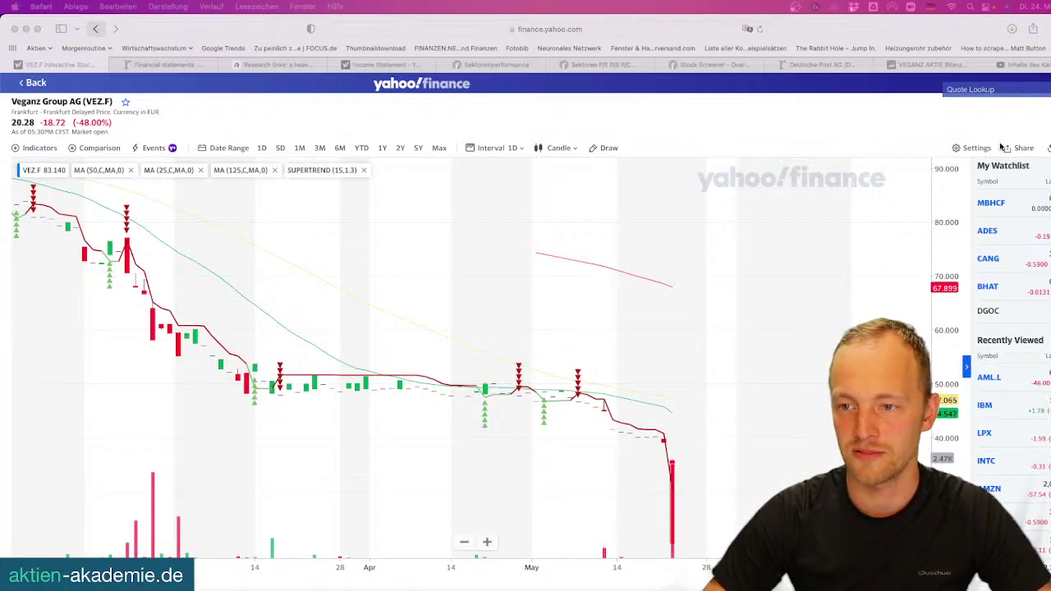
Look up Unum Group in Yahoo Finance Quote Lookup and load its chart
left_click(980, 89)
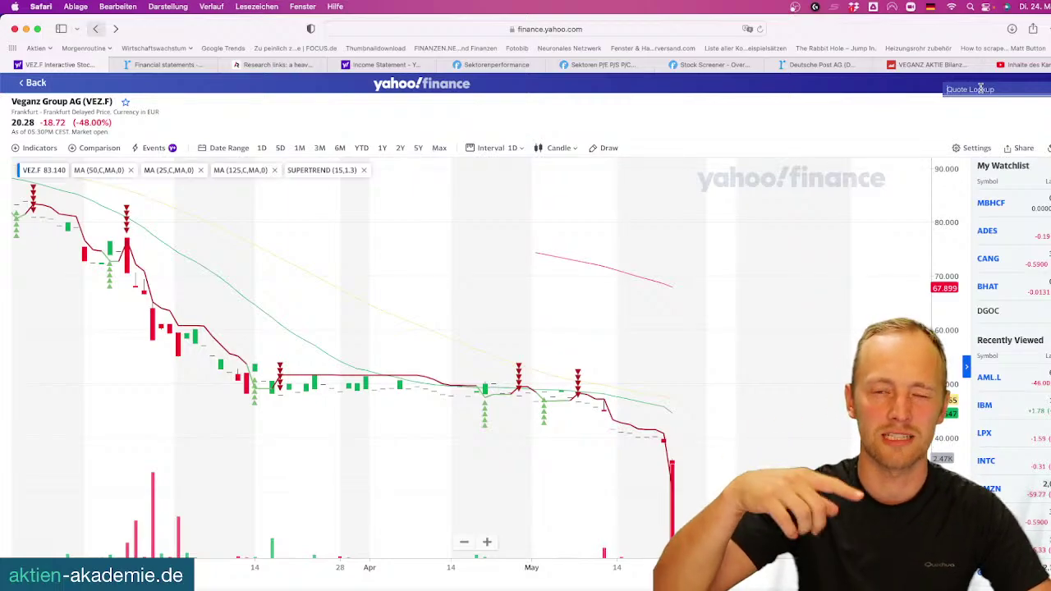
type("Unum Group")
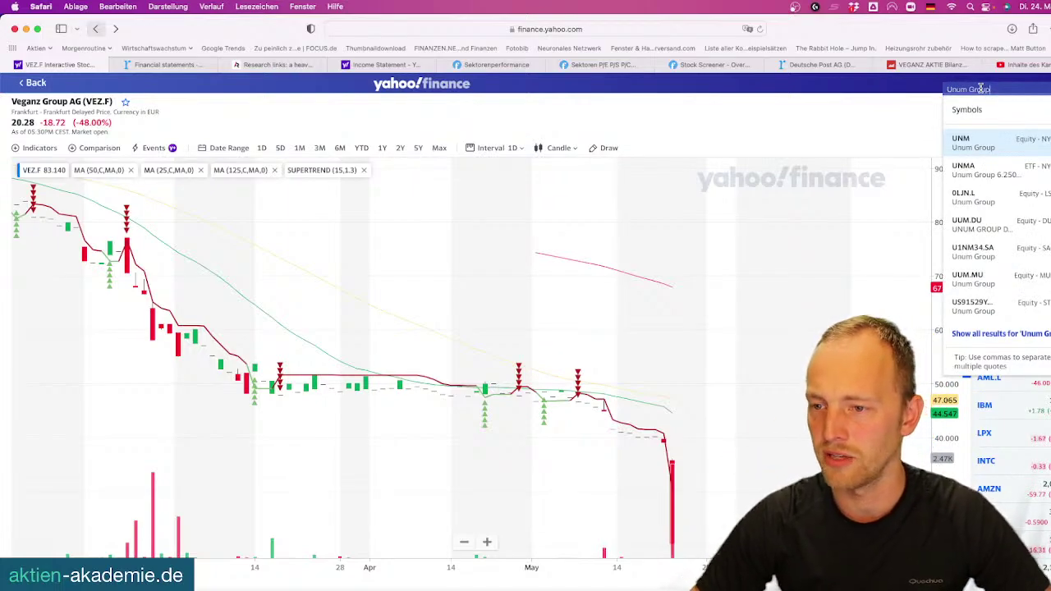
key("Return")
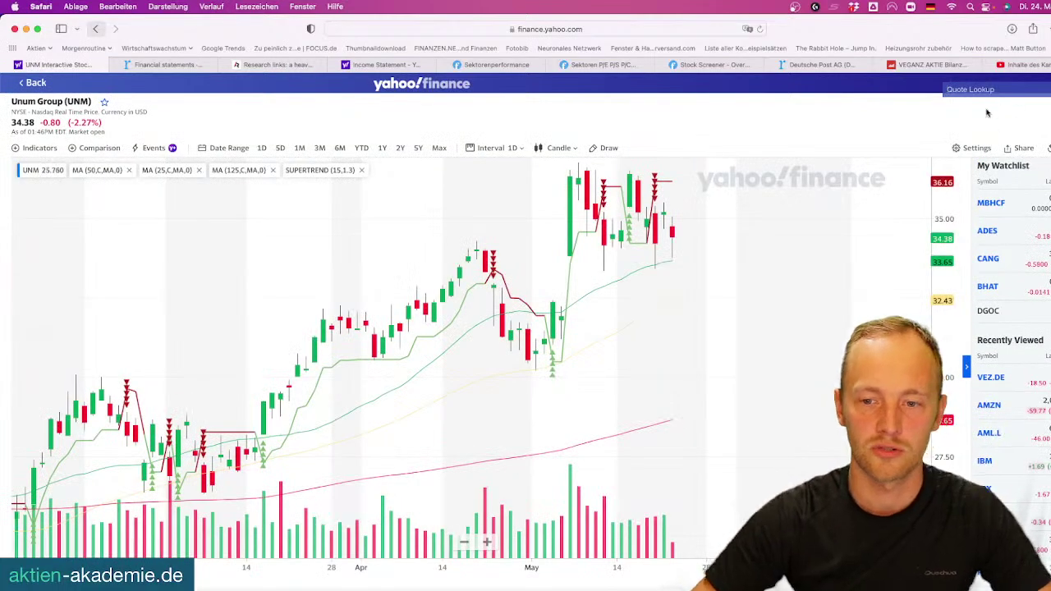
scroll(729, 246, "down", 1)
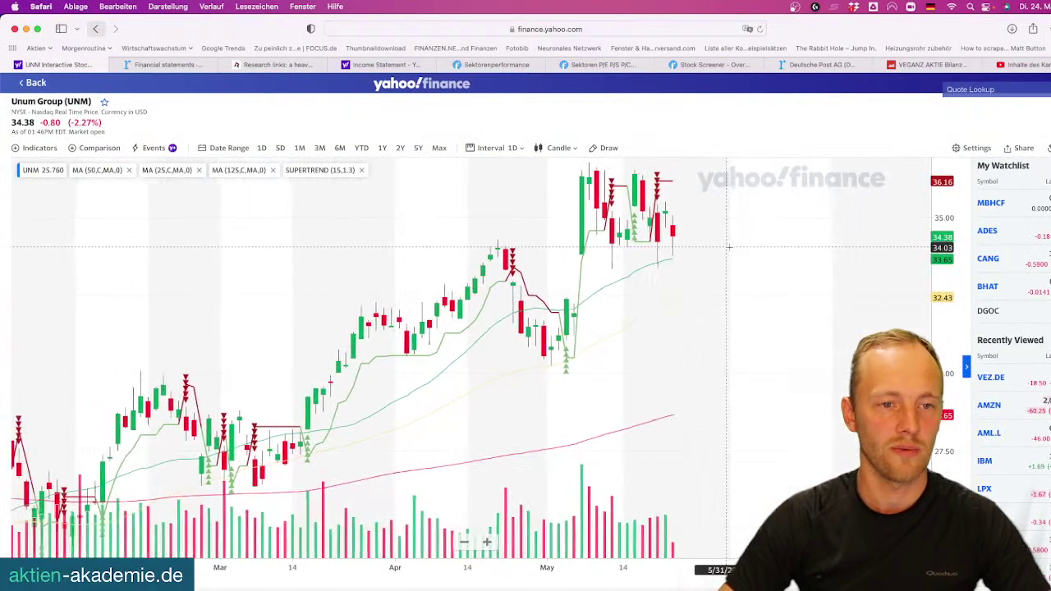
scroll(729, 246, "down", 2)
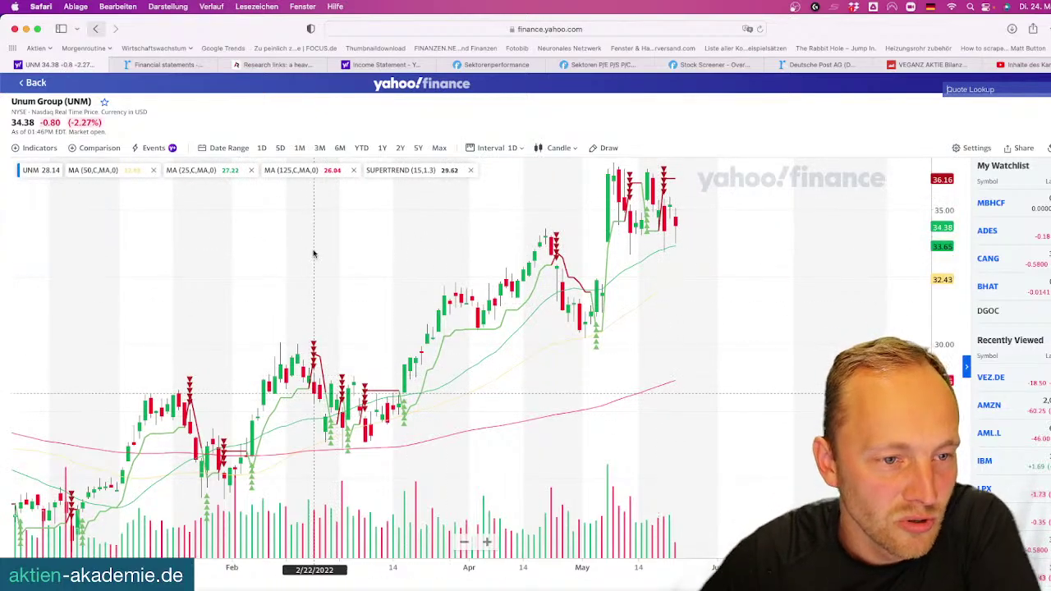
Zoom out and pan the UNM chart to show history back to the 2018 peak
left_click_drag(315, 251, 483, 232)
scroll(484, 232, "down", 5)
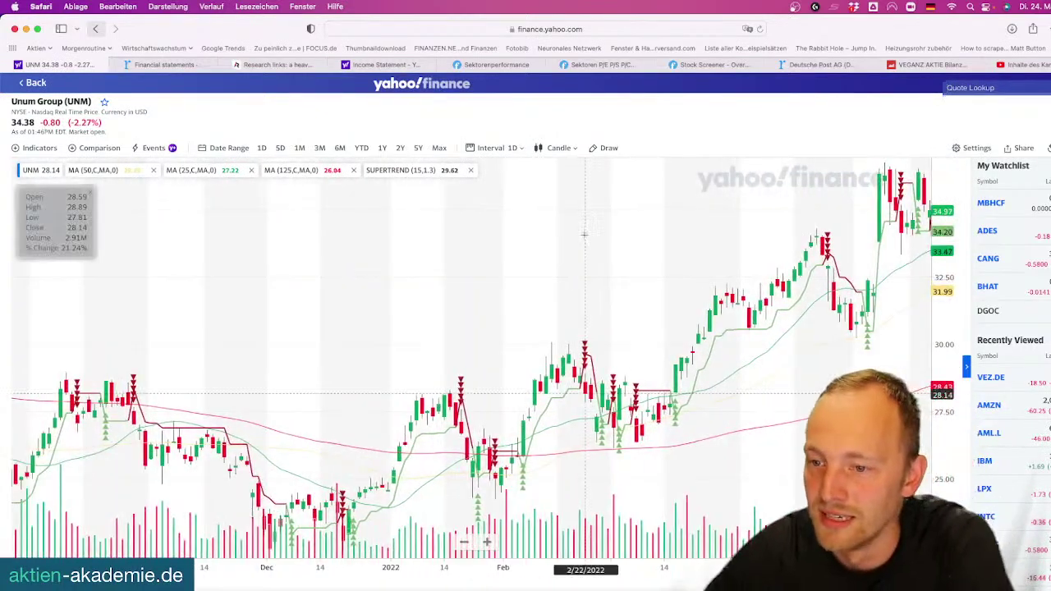
left_click_drag(751, 261, 596, 252)
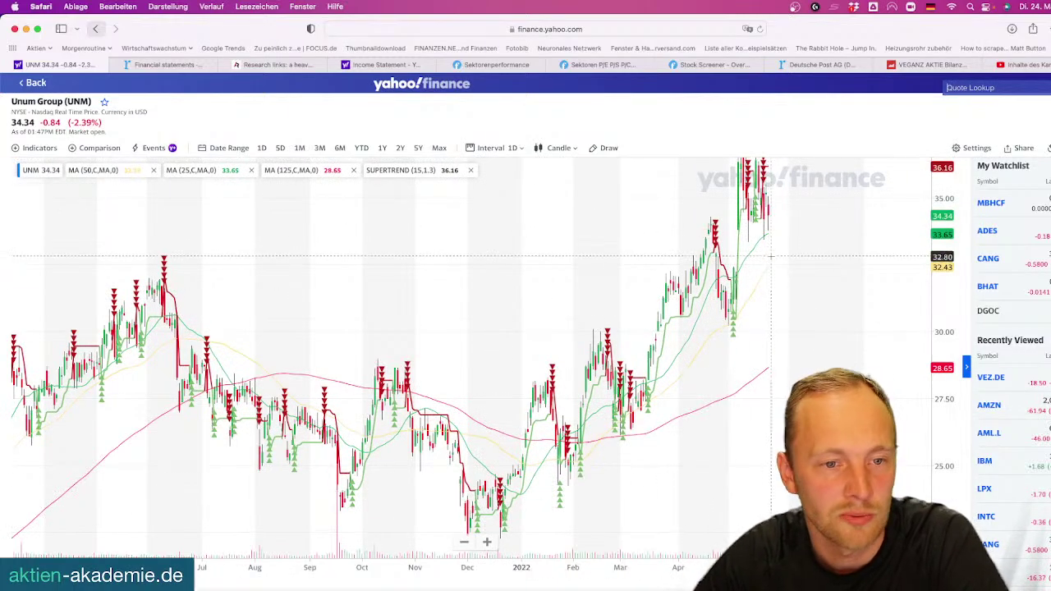
left_click_drag(770, 257, 836, 277)
scroll(836, 278, "down", 10)
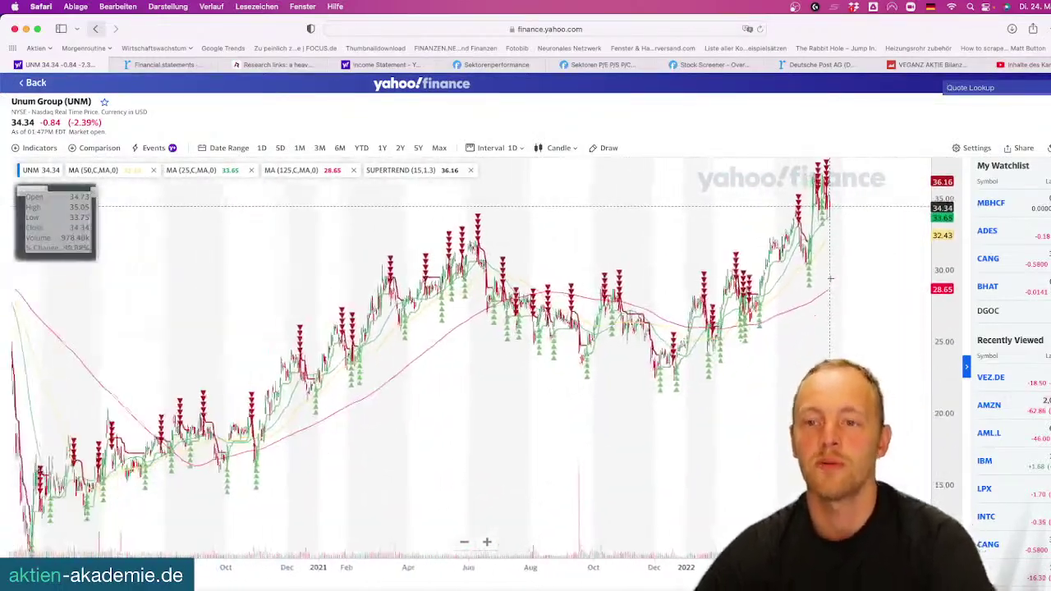
scroll(830, 278, "down", 3)
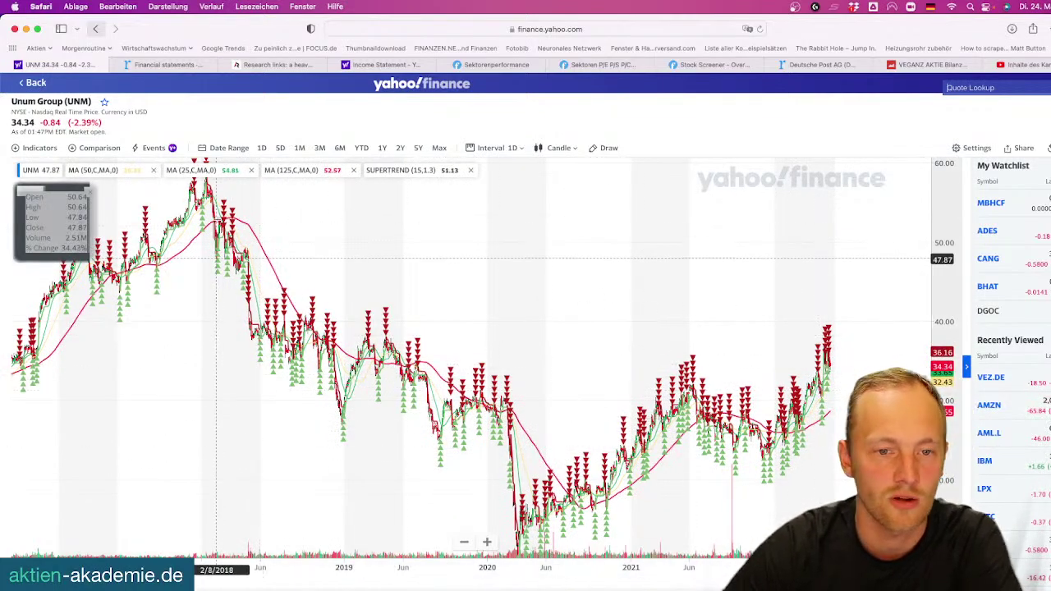
left_click_drag(216, 259, 211, 299)
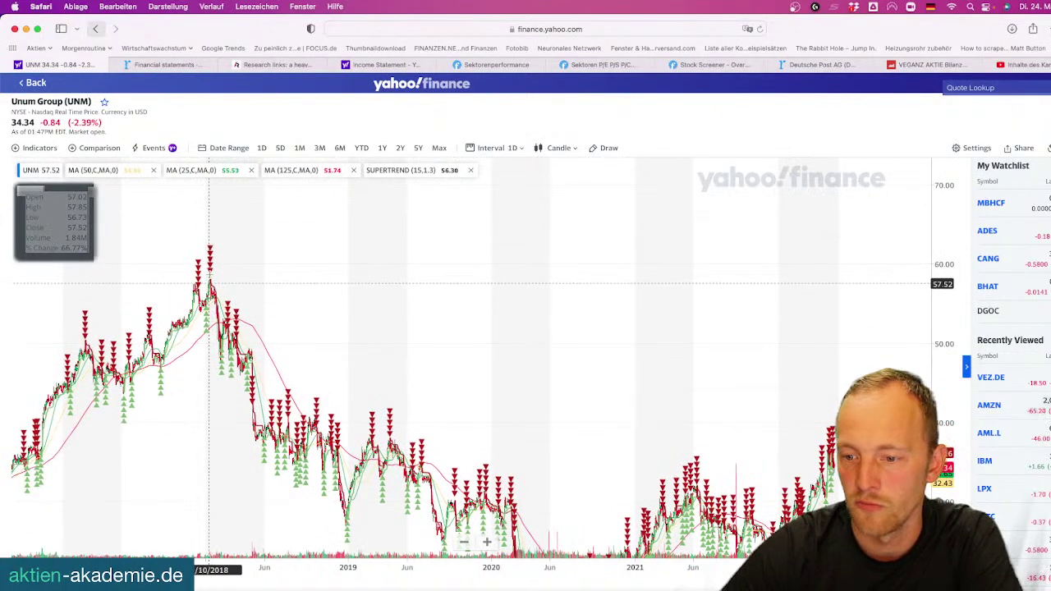
scroll(519, 277, "right", 5)
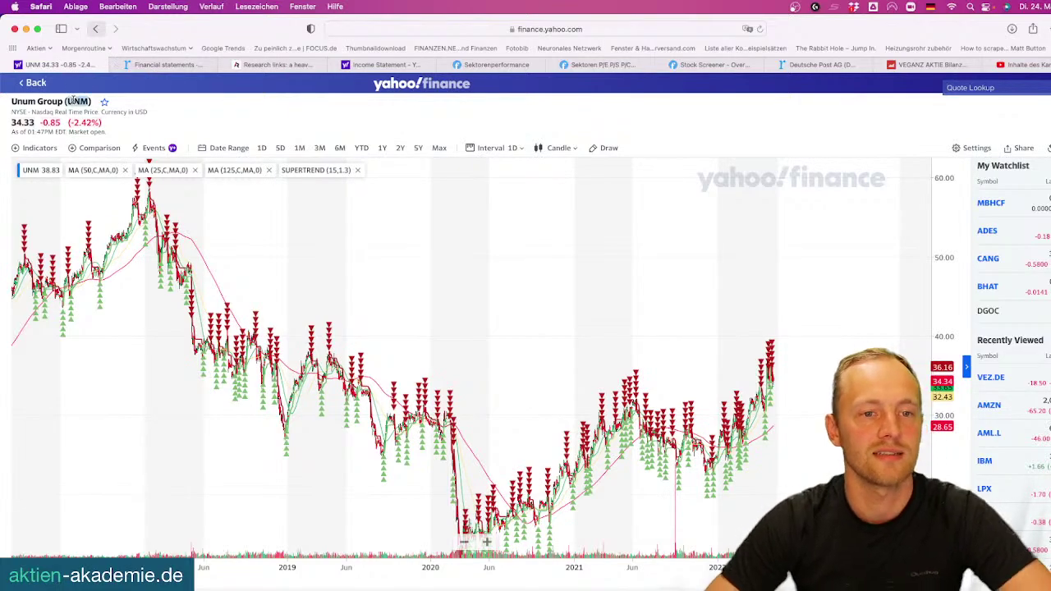
Search roic.ai for UNM and view Unum Group's 1985–2021 revenue and income chart
left_click(168, 65)
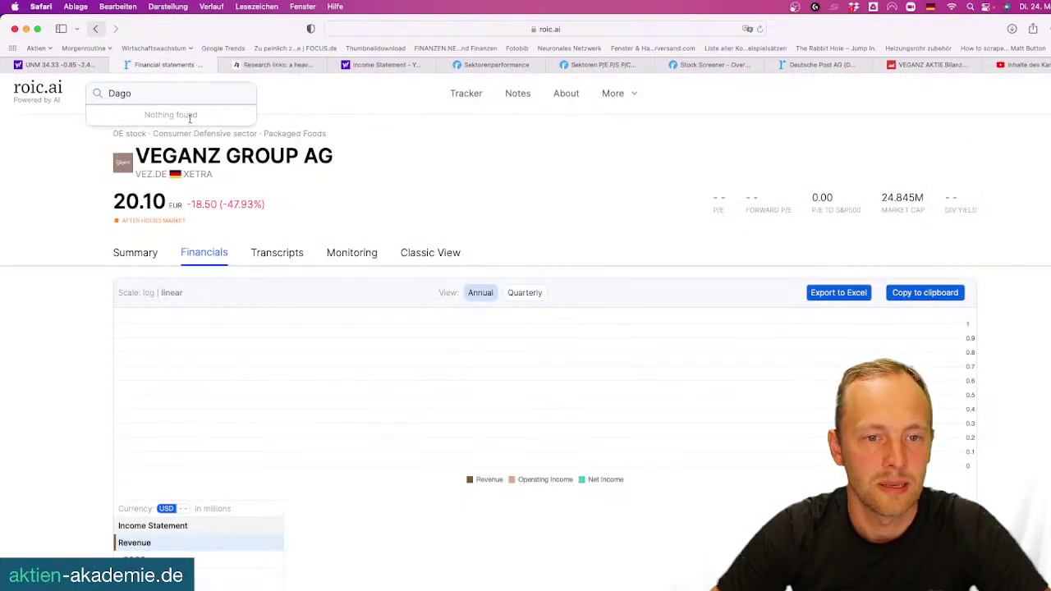
key("super+a")
type("UNM")
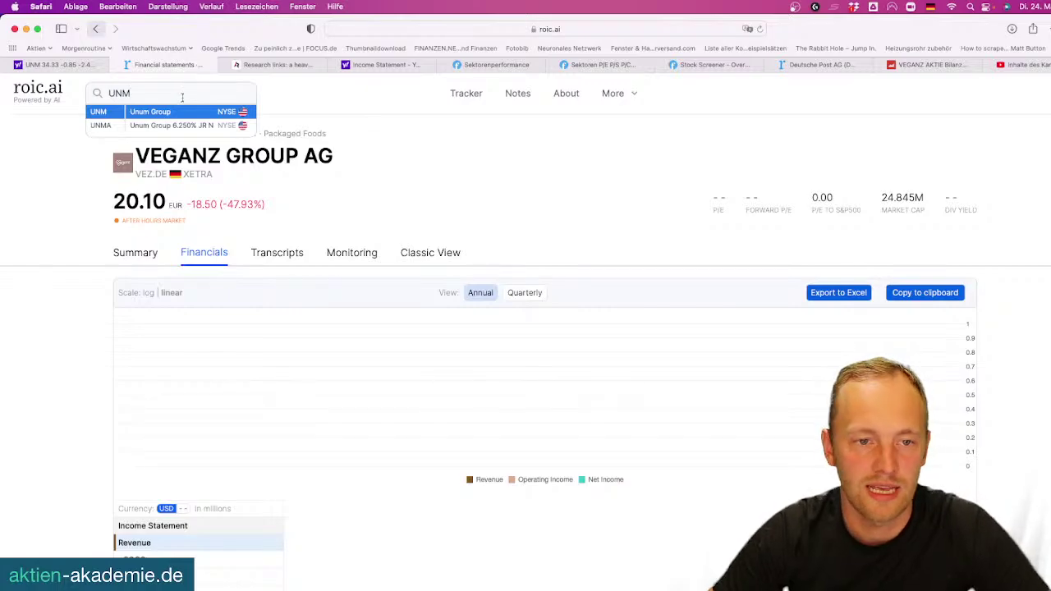
left_click(170, 113)
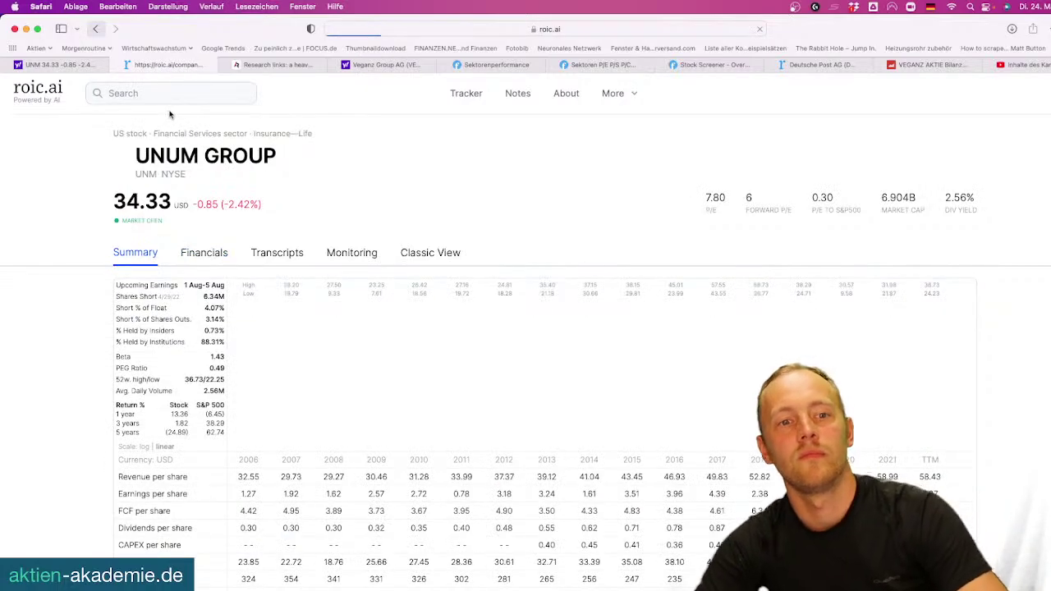
left_click(205, 252)
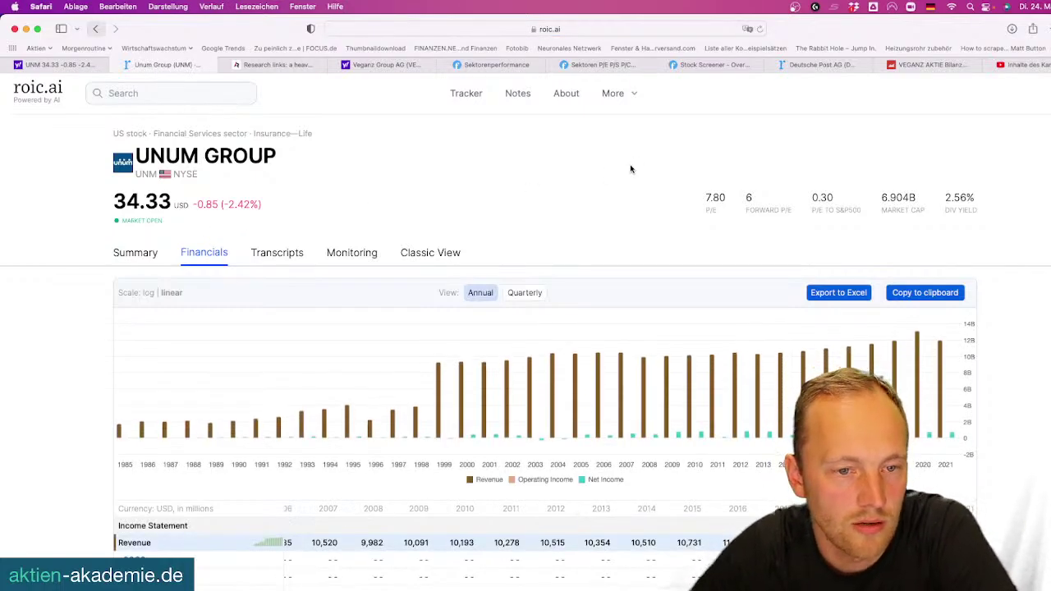
mouse_move(207, 379)
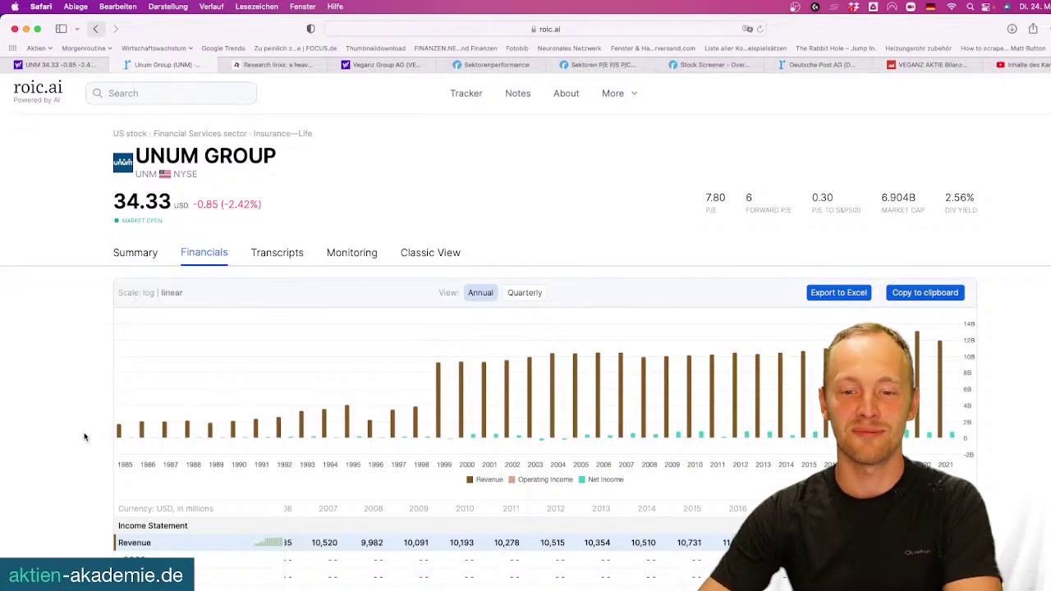
mouse_move(248, 454)
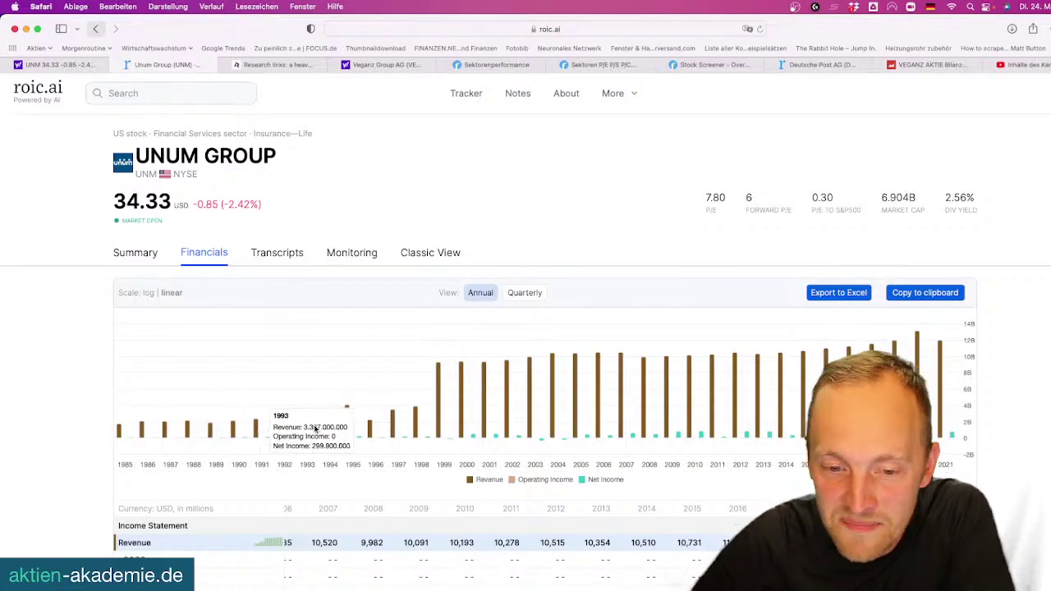
mouse_move(392, 417)
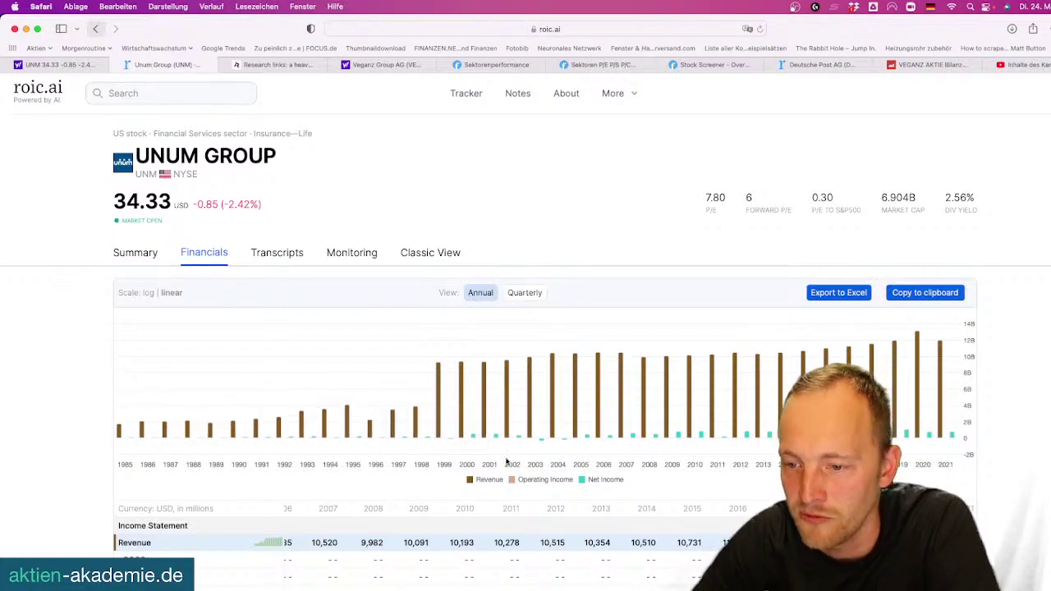
mouse_move(440, 371)
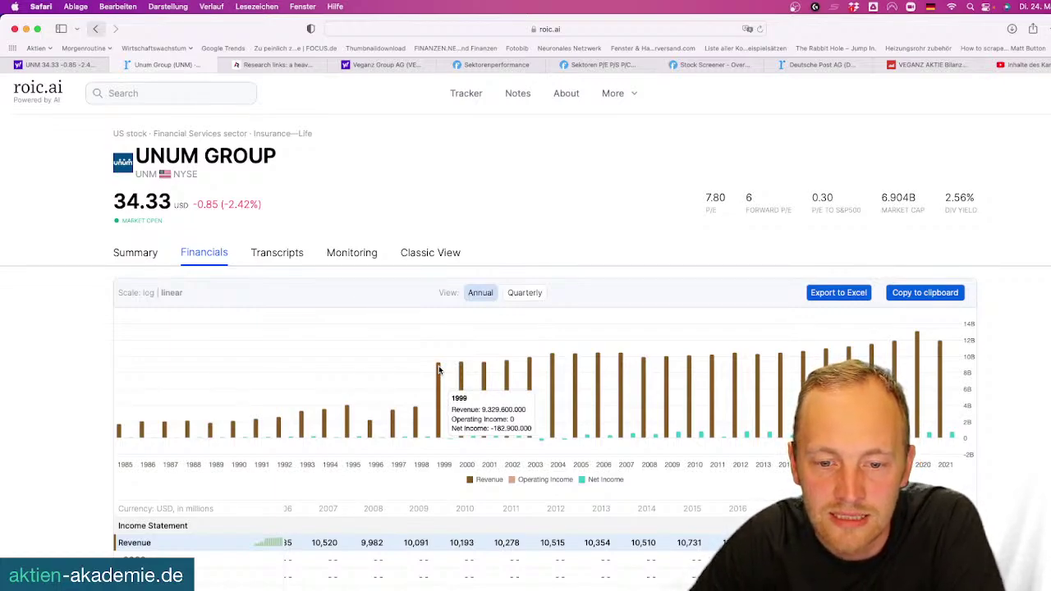
mouse_move(942, 352)
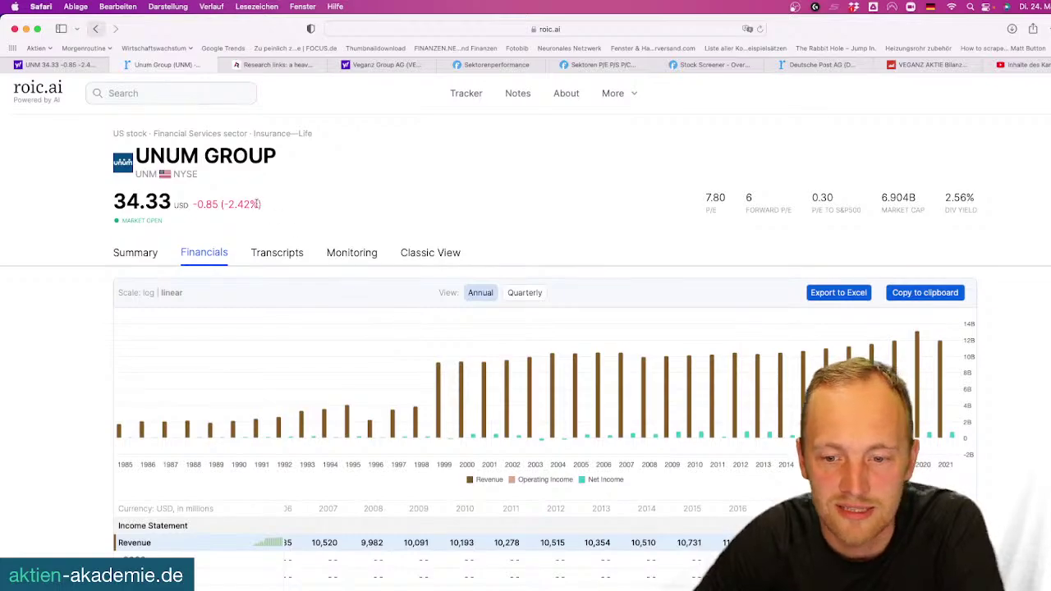
Hide Revenue from Unum's roic.ai chart, then return to the Yahoo UNM chart
left_click(135, 544)
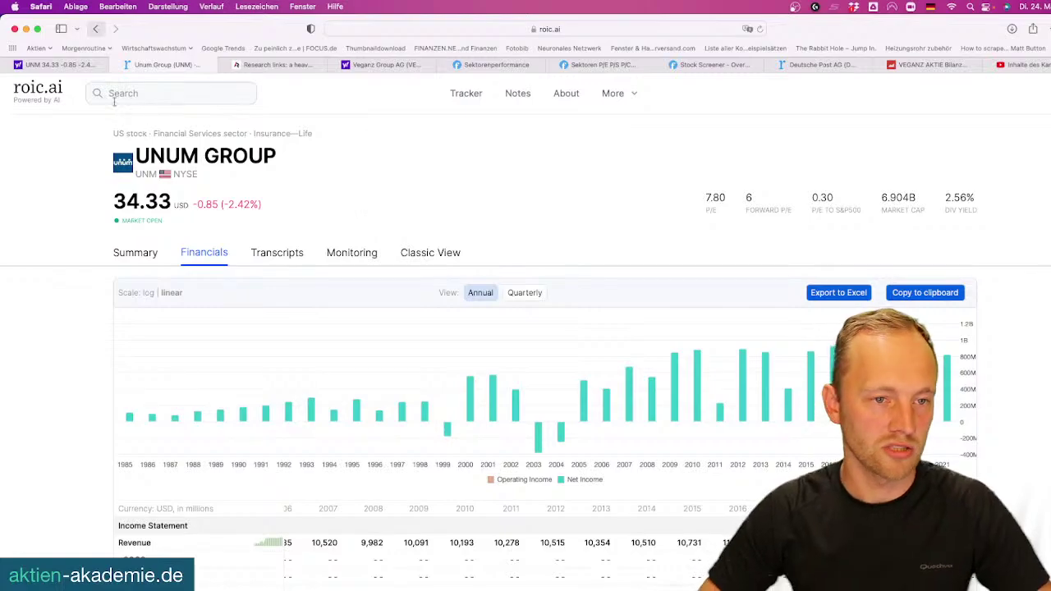
left_click(71, 66)
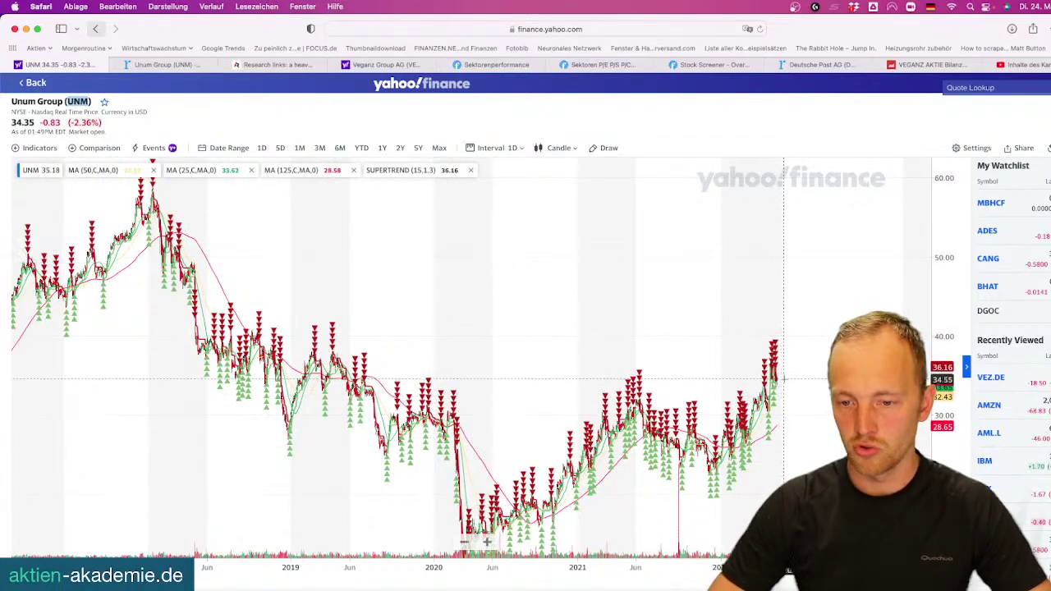
Zoom the UNM candlestick chart to roughly December 2021 through May 2022
scroll(780, 376, "up", 10)
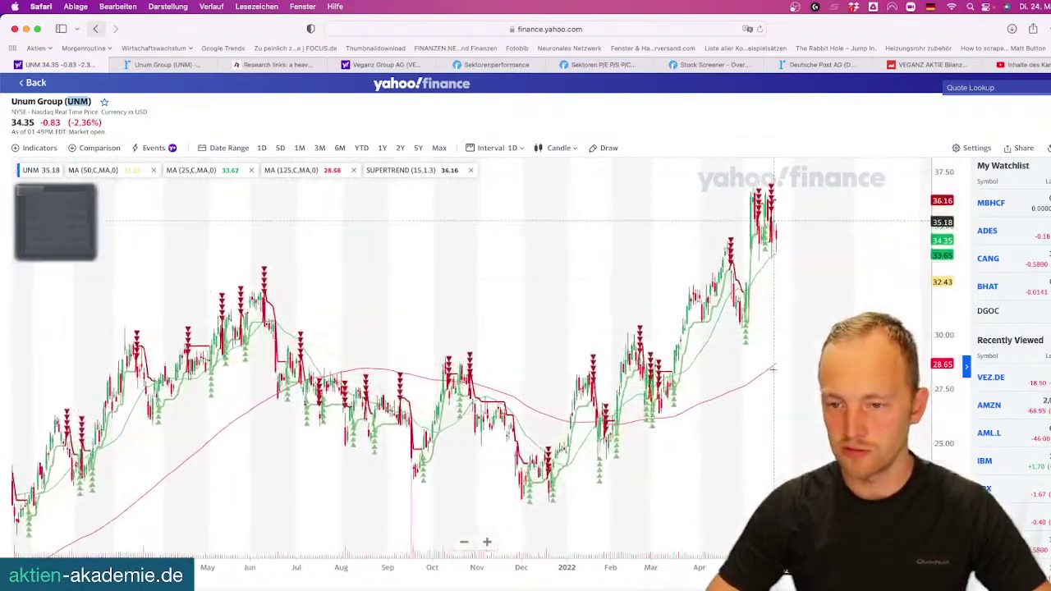
scroll(773, 369, "up", 8)
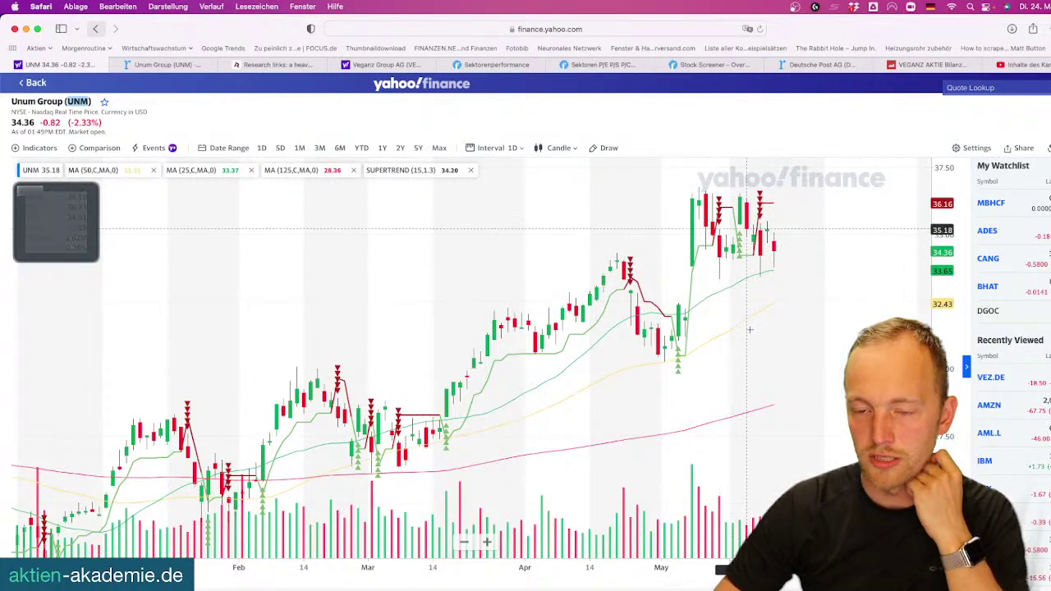
scroll(749, 329, "down", 2)
scroll(750, 329, "down", 3)
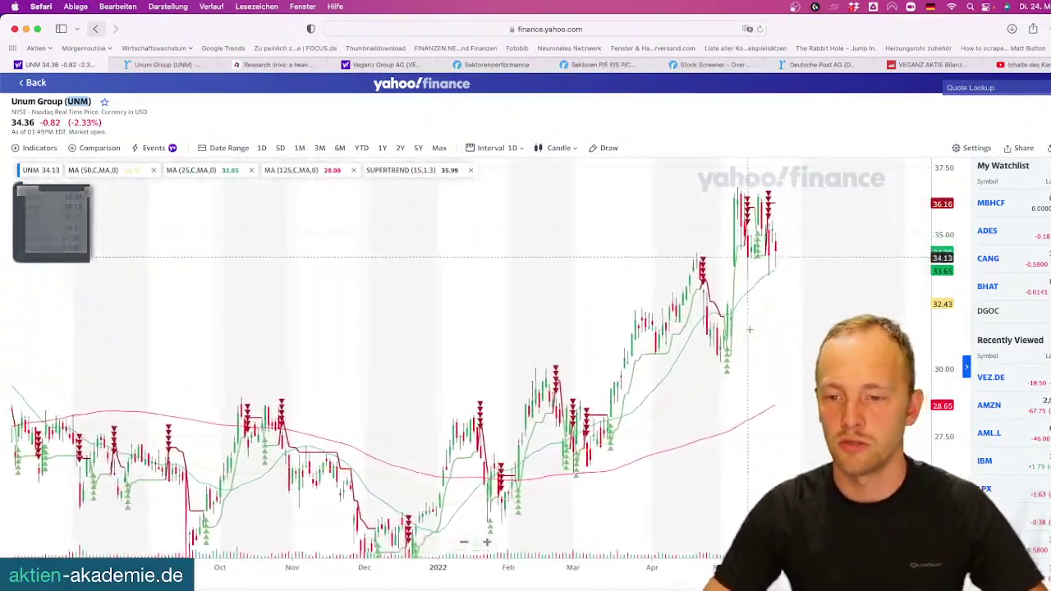
scroll(749, 329, "up", 1)
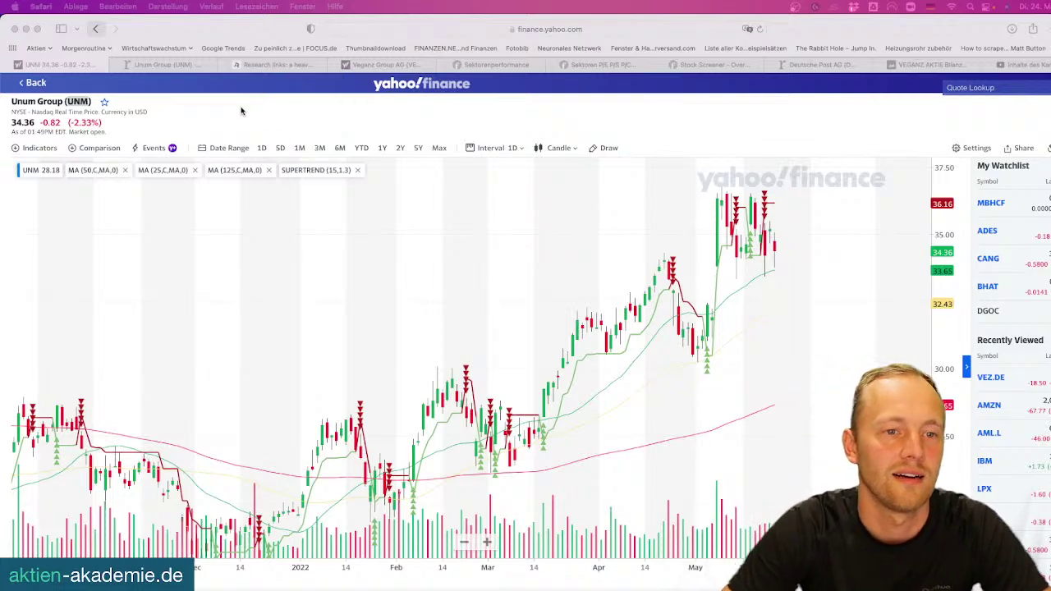
Look up TESLA, load the TSLA chart and adjust its zoom
left_click(981, 89)
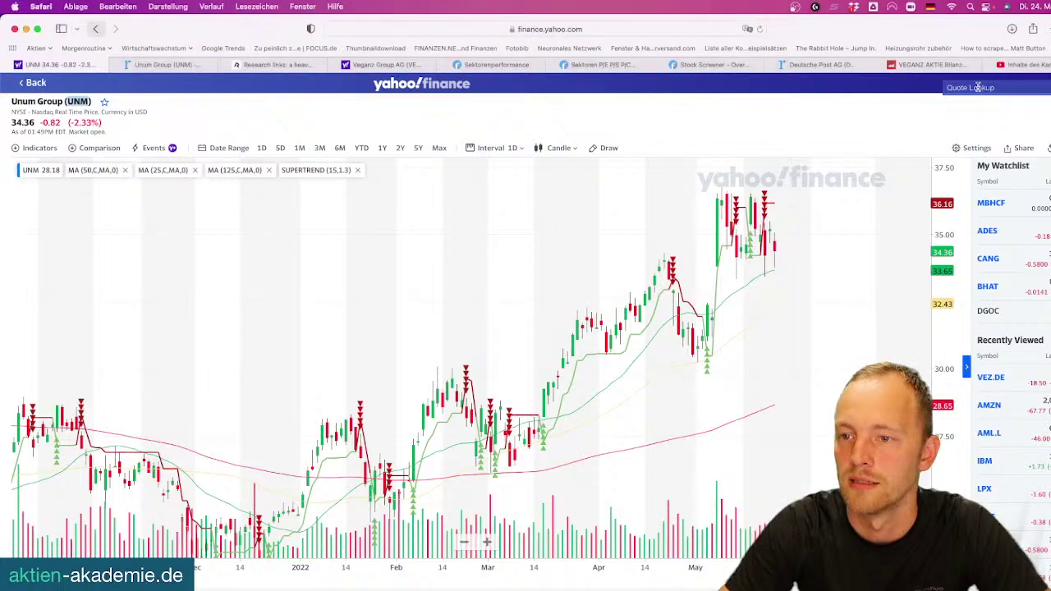
type("TESLA")
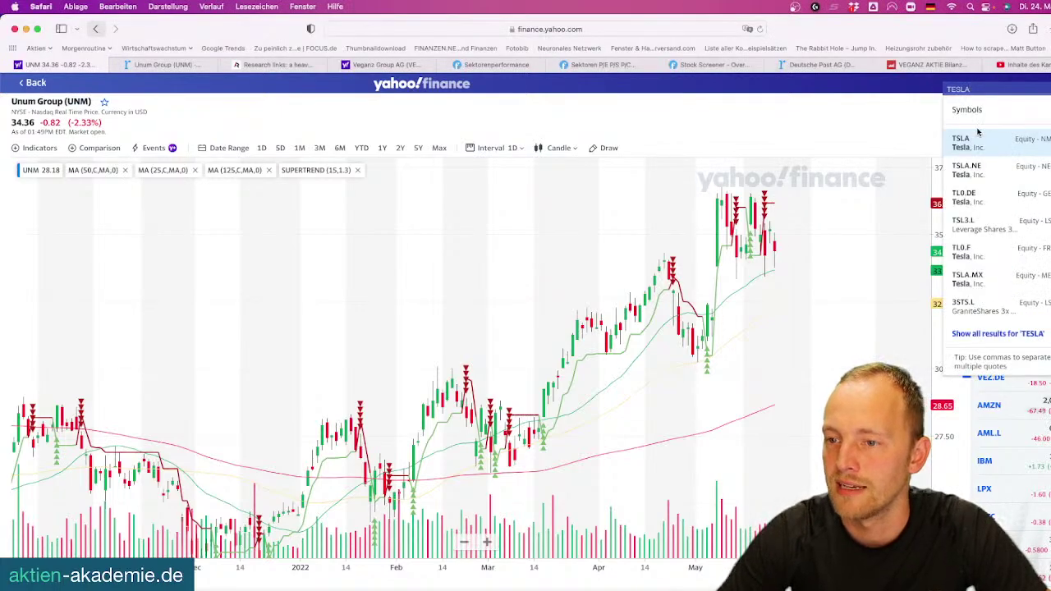
left_click(978, 145)
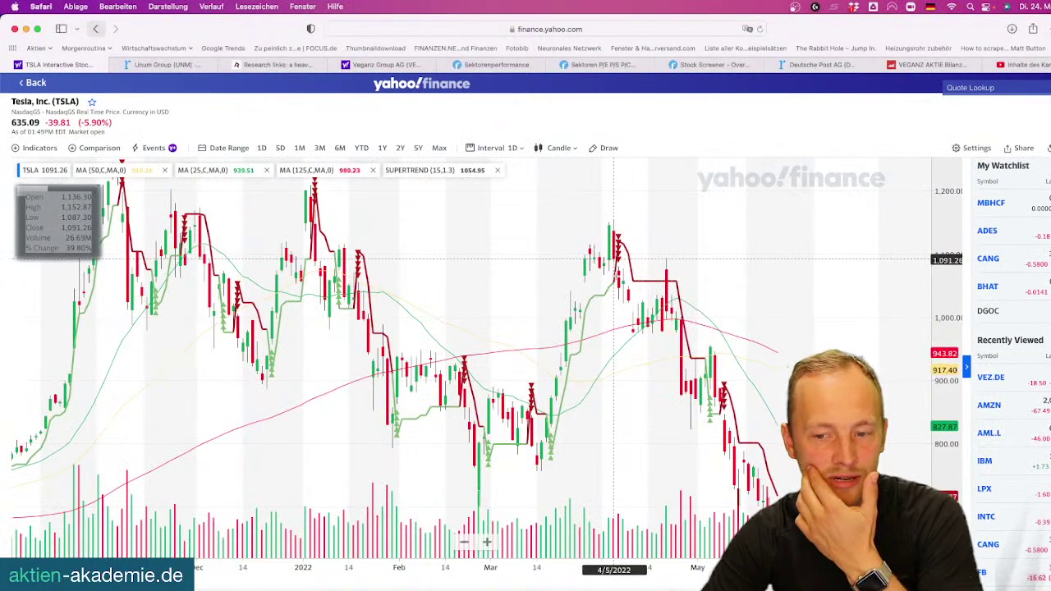
scroll(775, 361, "down", 5)
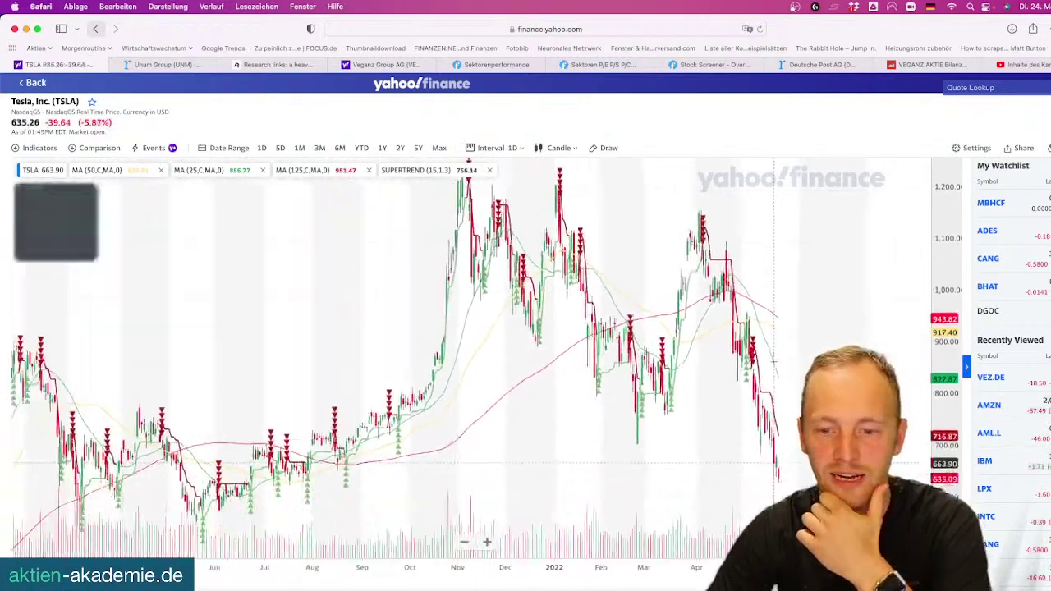
scroll(775, 361, "up", 5)
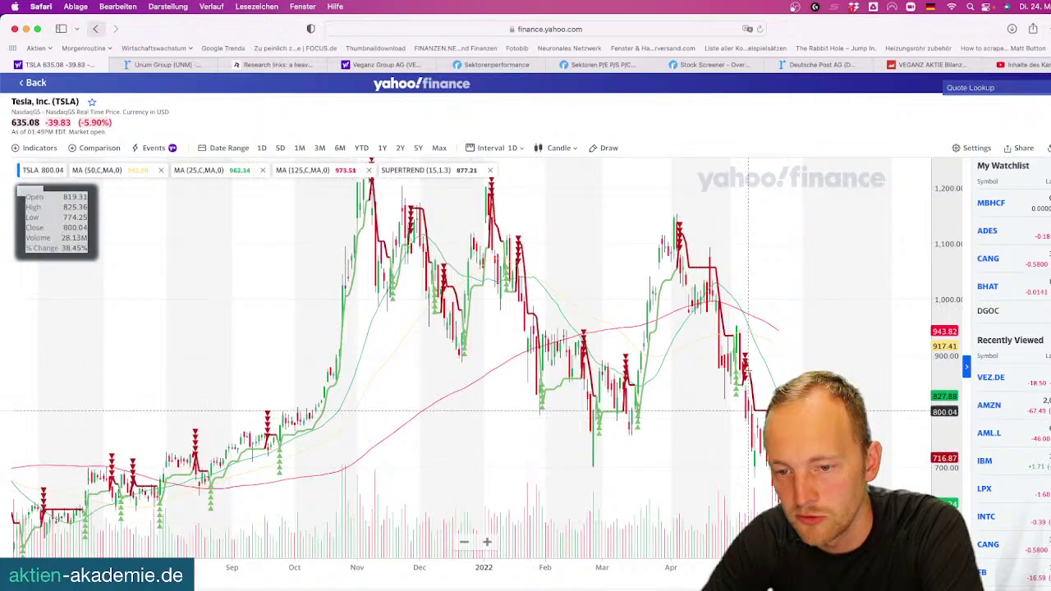
scroll(748, 411, "down", 5)
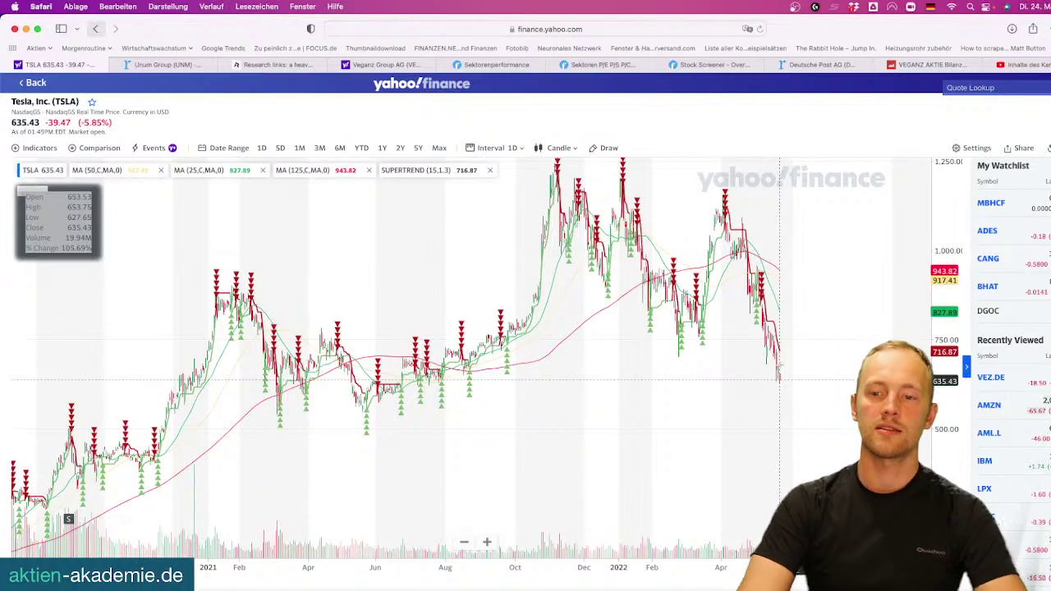
scroll(779, 376, "down", 5)
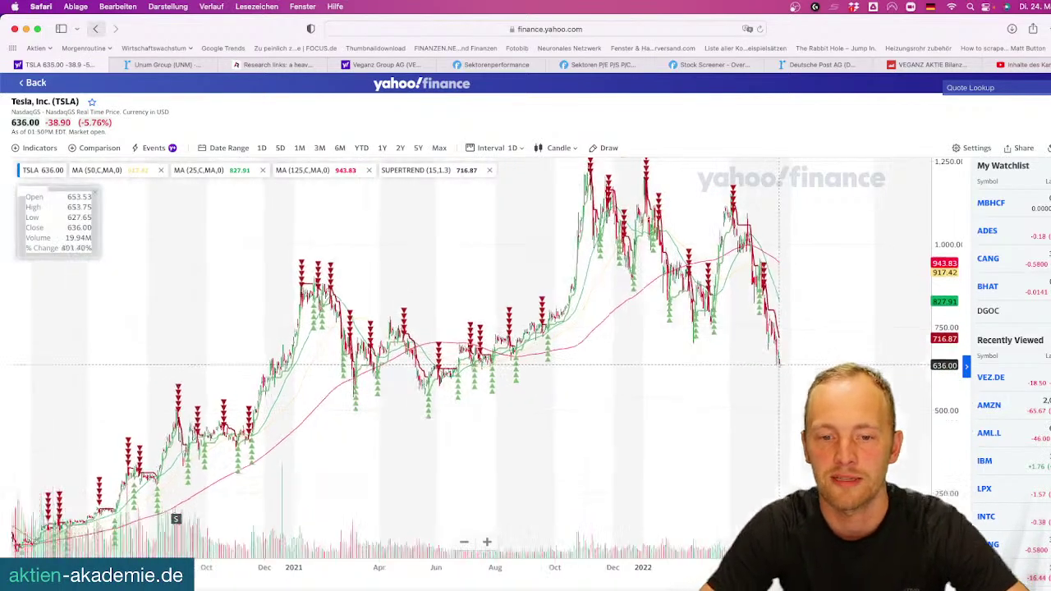
scroll(575, 353, "up", 3)
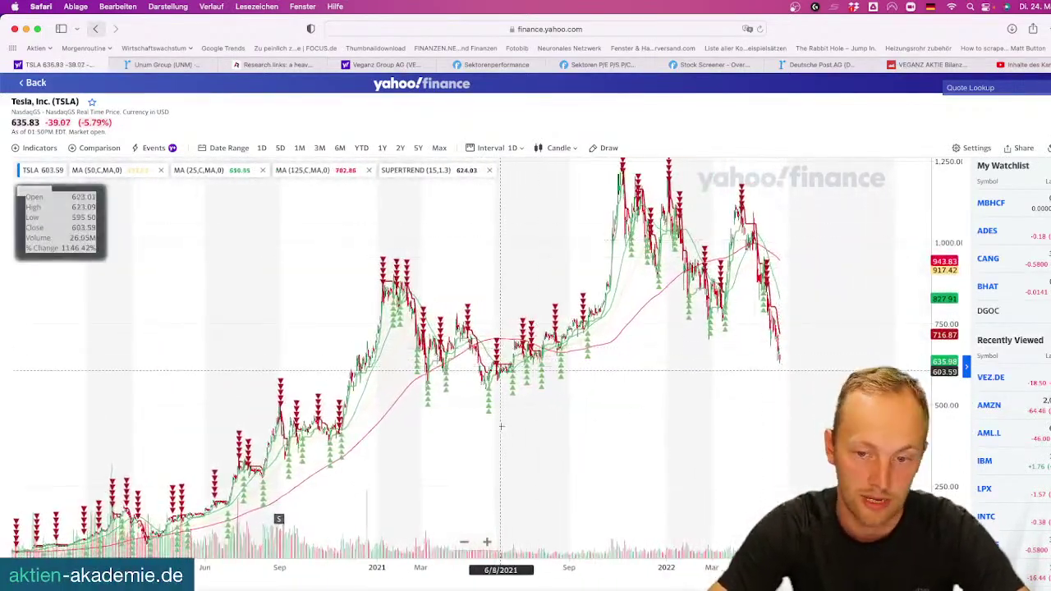
scroll(499, 345, "up", 4)
scroll(664, 326, "right", 5)
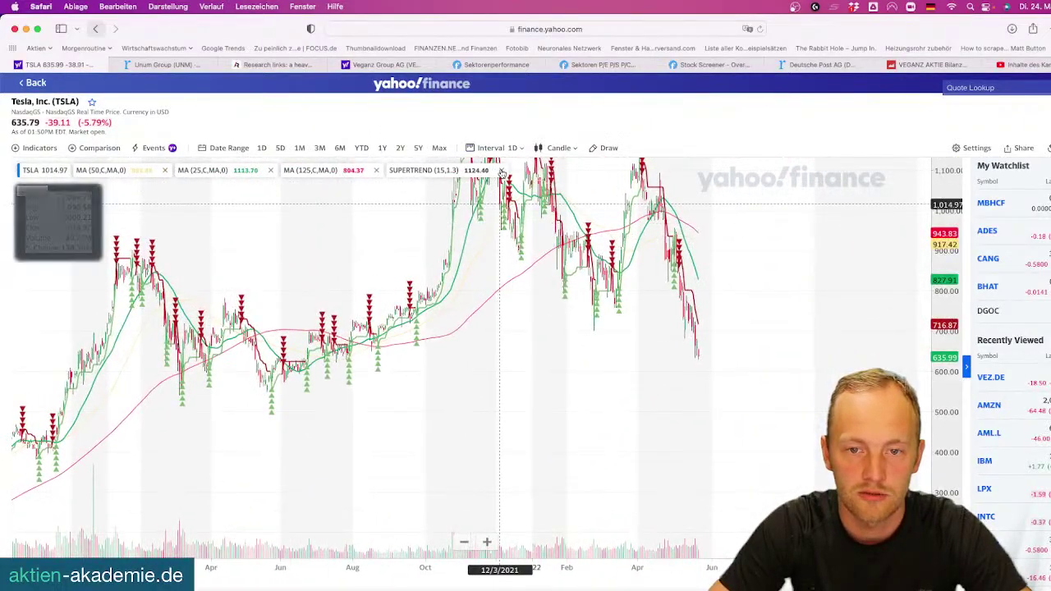
Check the MA(25) settings without changing them and bring up the chart drawing tools
double_click(495, 206)
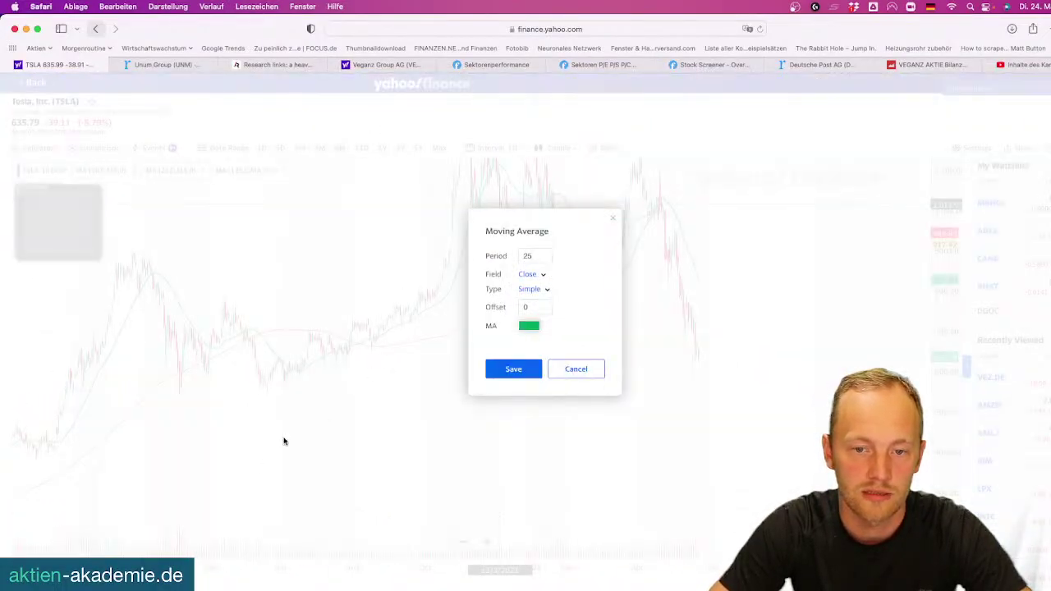
left_click(562, 372)
scroll(509, 386, "left", 5)
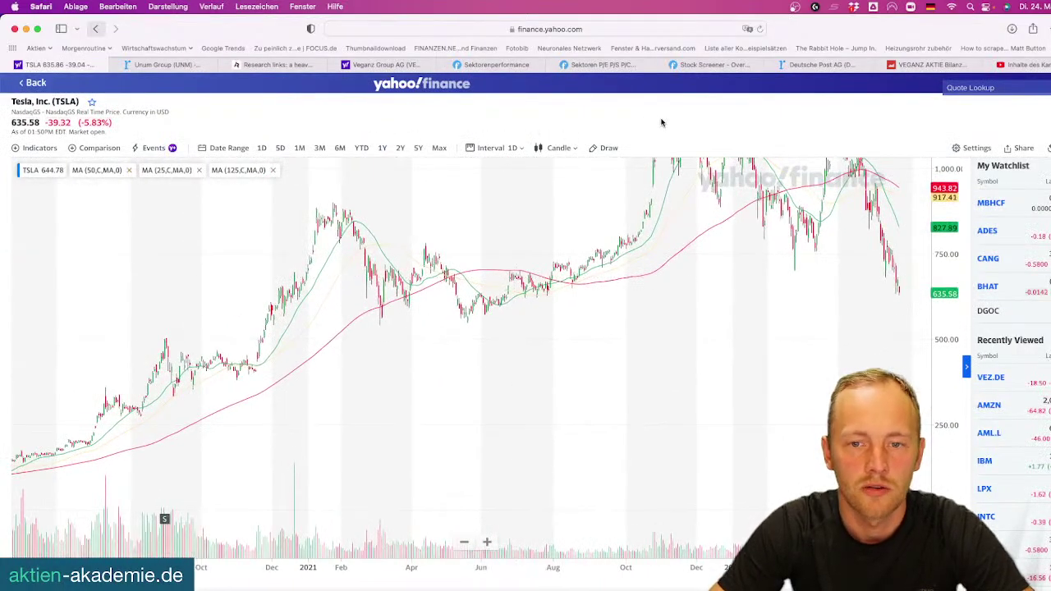
left_click(605, 148)
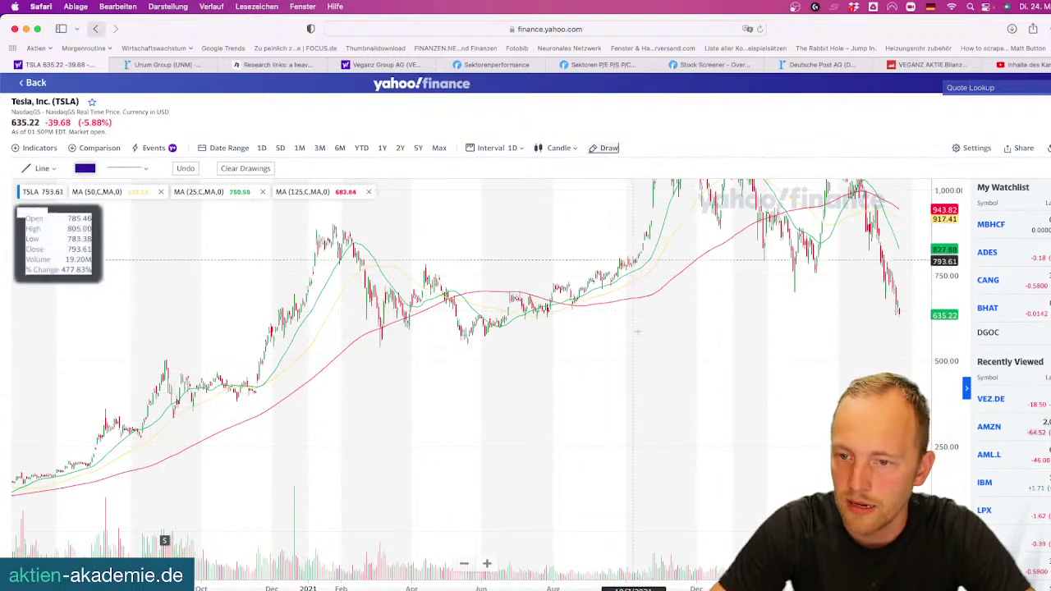
Draw a trend line under Tesla's rising lows, anchoring its lower end at the 2020 lows
mouse_move(817, 267)
left_mouse_down()
mouse_move(575, 306)
mouse_move(381, 391)
mouse_move(338, 379)
left_mouse_up()
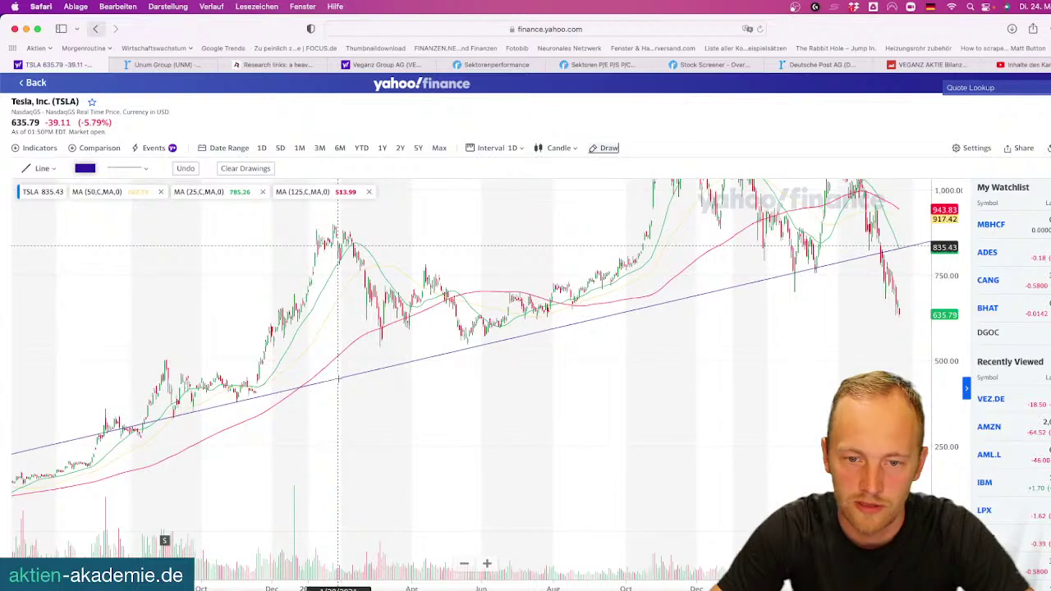
scroll(338, 379, "down", 10)
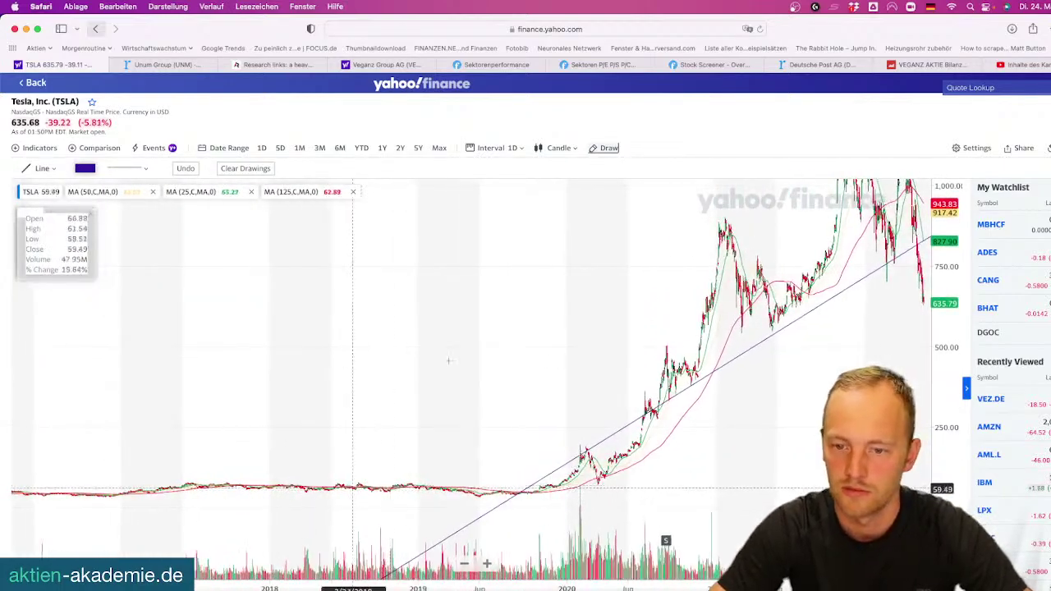
scroll(838, 267, "right", 4)
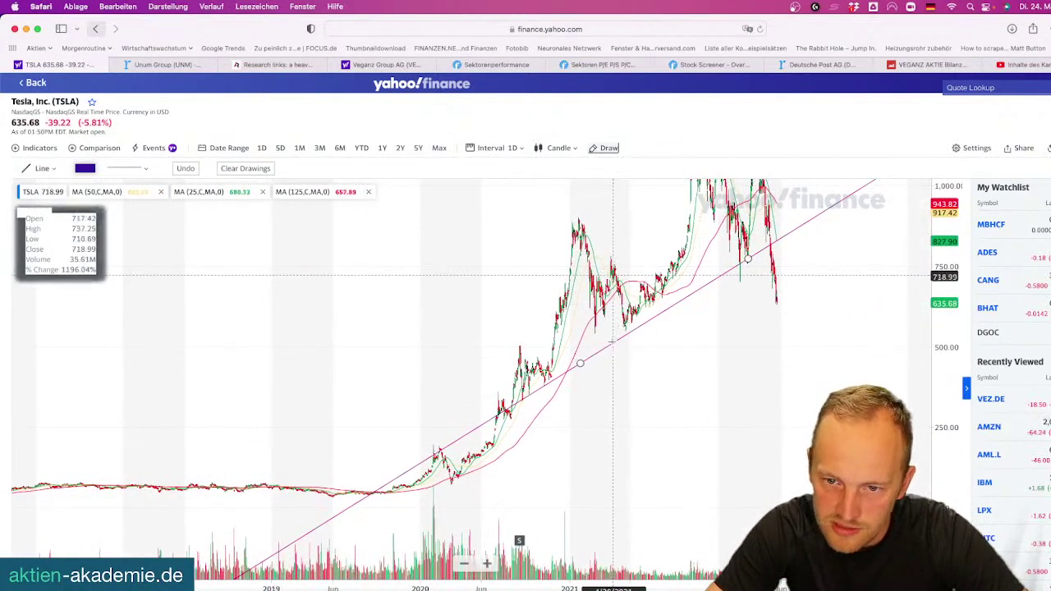
left_click_drag(580, 363, 497, 448)
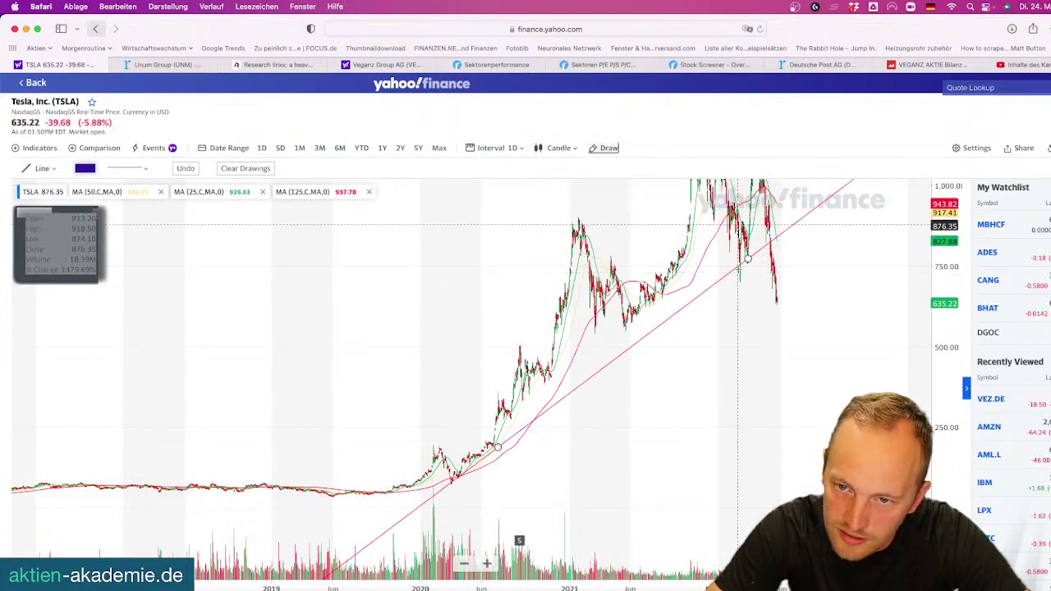
left_click_drag(747, 261, 764, 234)
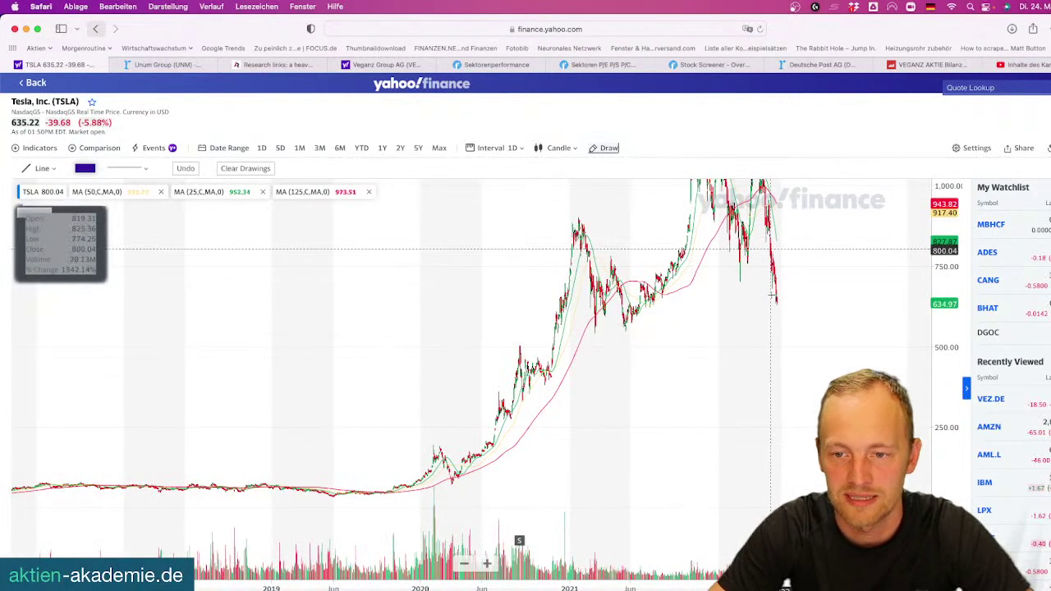
Zoom the TSLA chart in to roughly July 2021 through May 2022
scroll(780, 279, "up", 5)
scroll(783, 278, "up", 5)
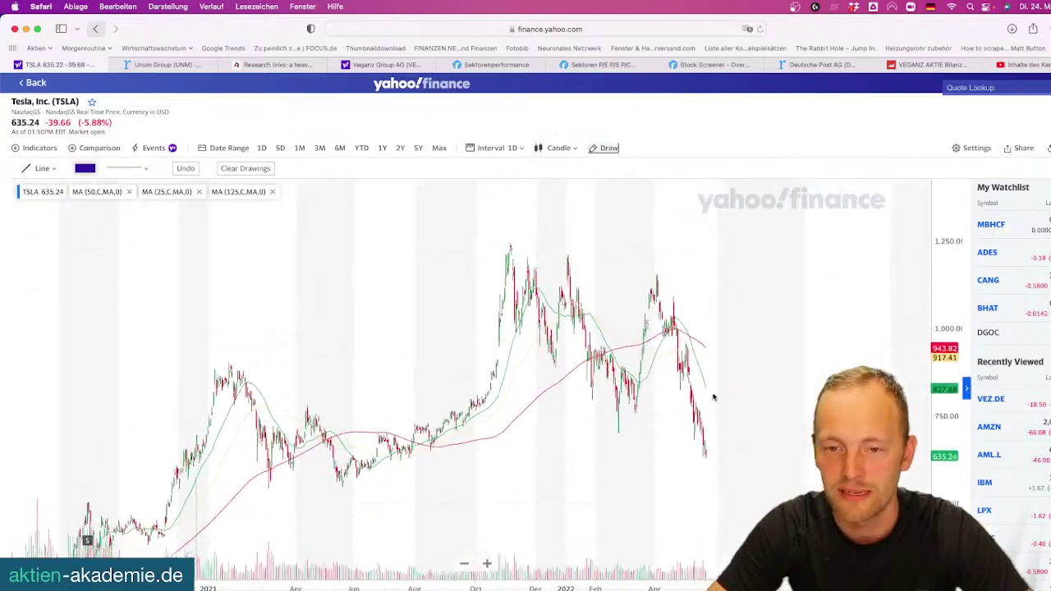
scroll(606, 374, "up", 5)
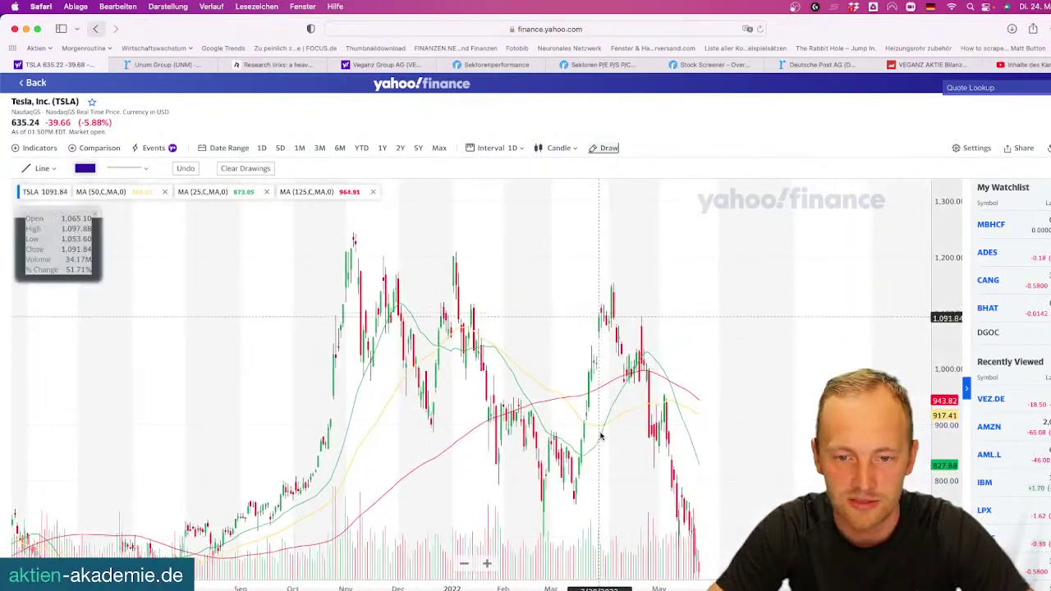
mouse_move(436, 198)
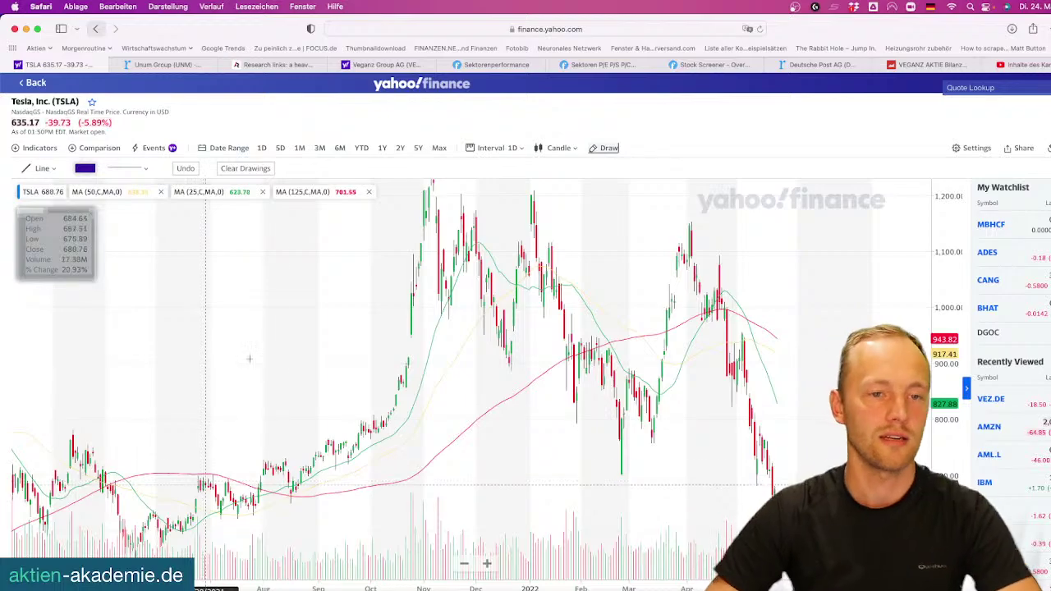
On roic.ai, search for 'tesla' and open Tesla's page
left_click(152, 64)
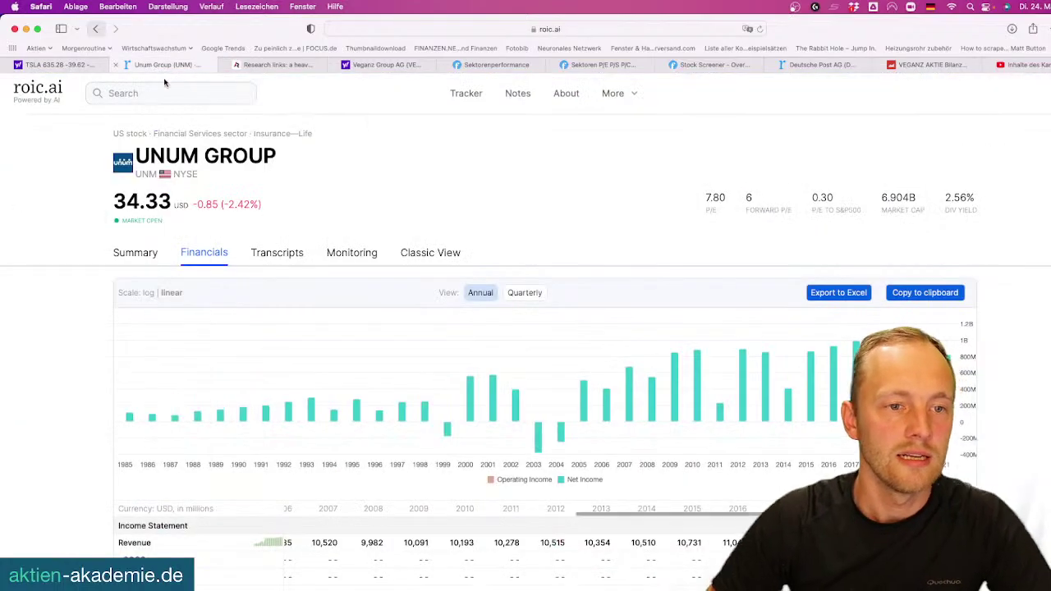
left_click(184, 97)
type("tesla")
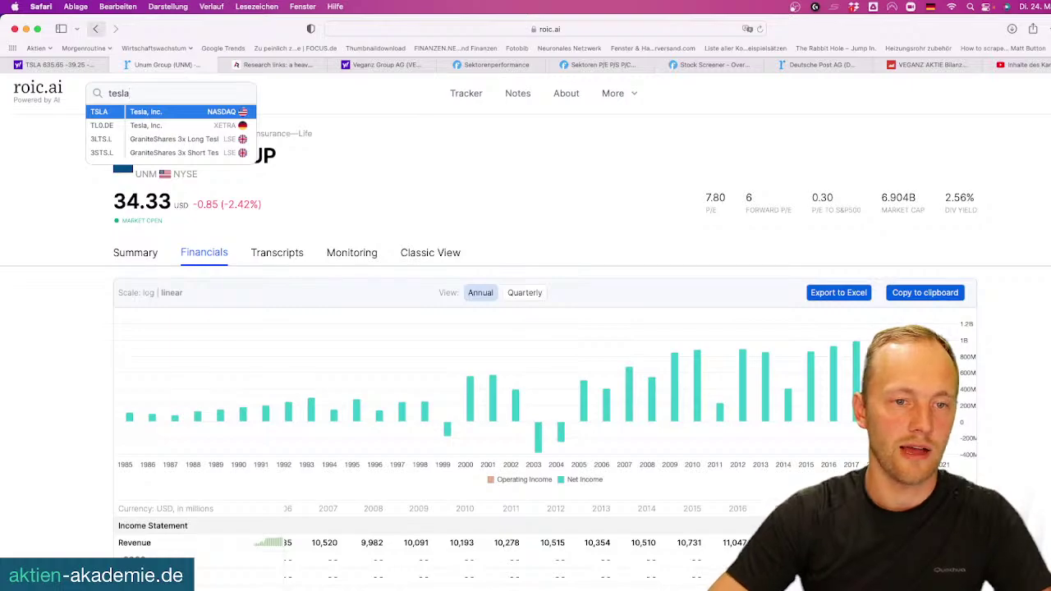
key("Return")
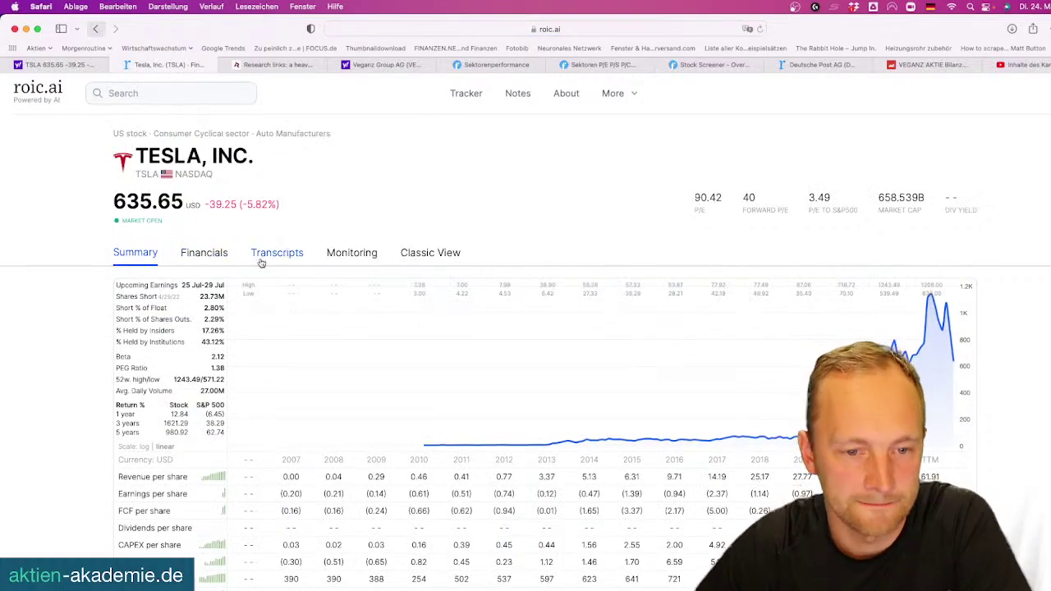
Review Tesla's 2007–2021 annual financials, then go back to the Yahoo TSLA chart
left_click(204, 253)
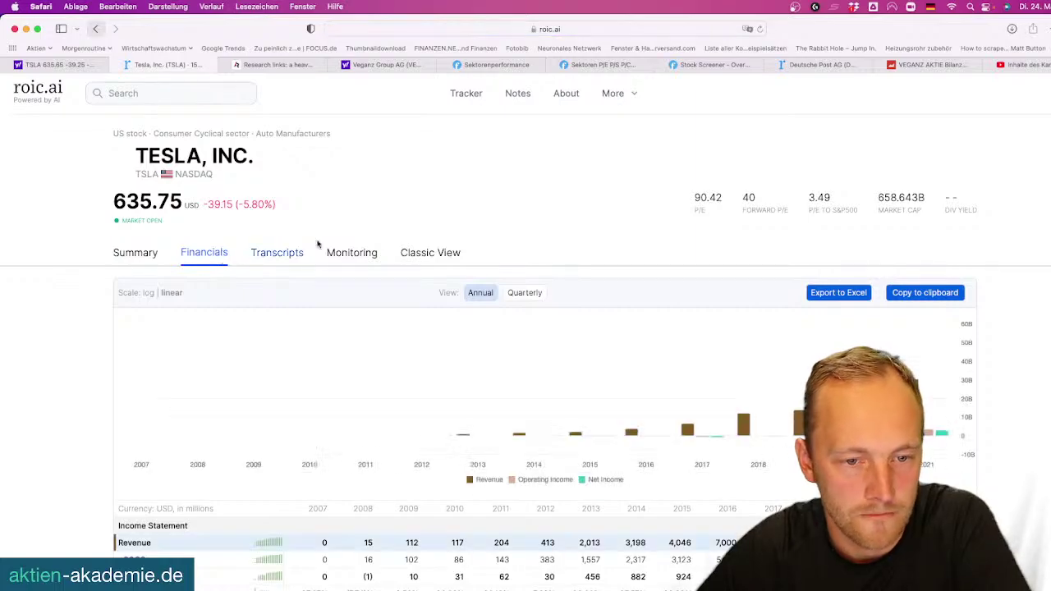
scroll(581, 177, "down", 1)
scroll(581, 177, "down", 2)
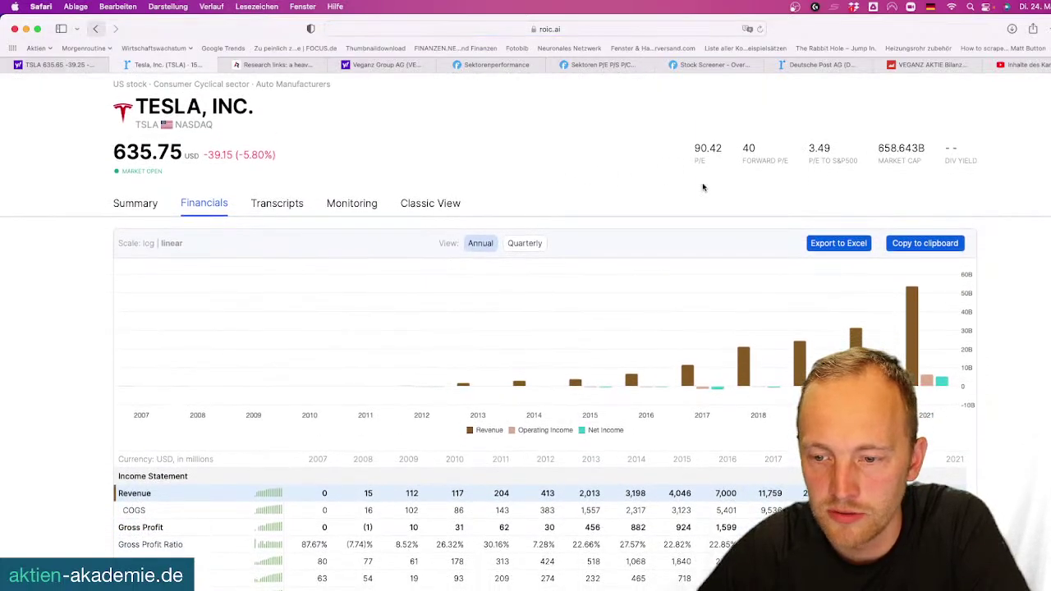
mouse_move(920, 305)
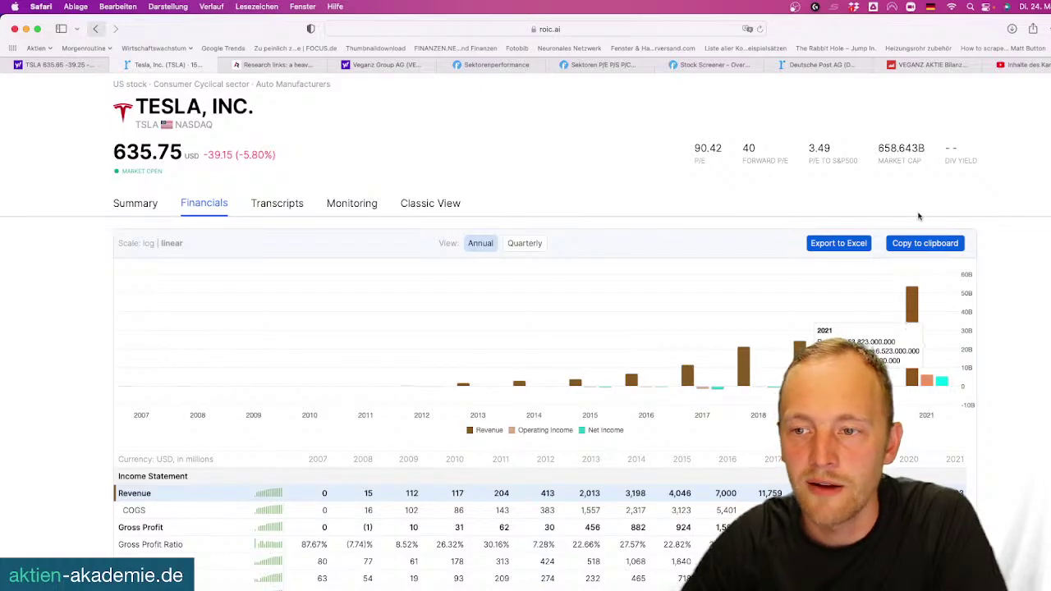
left_click(47, 62)
scroll(665, 242, "up", 3)
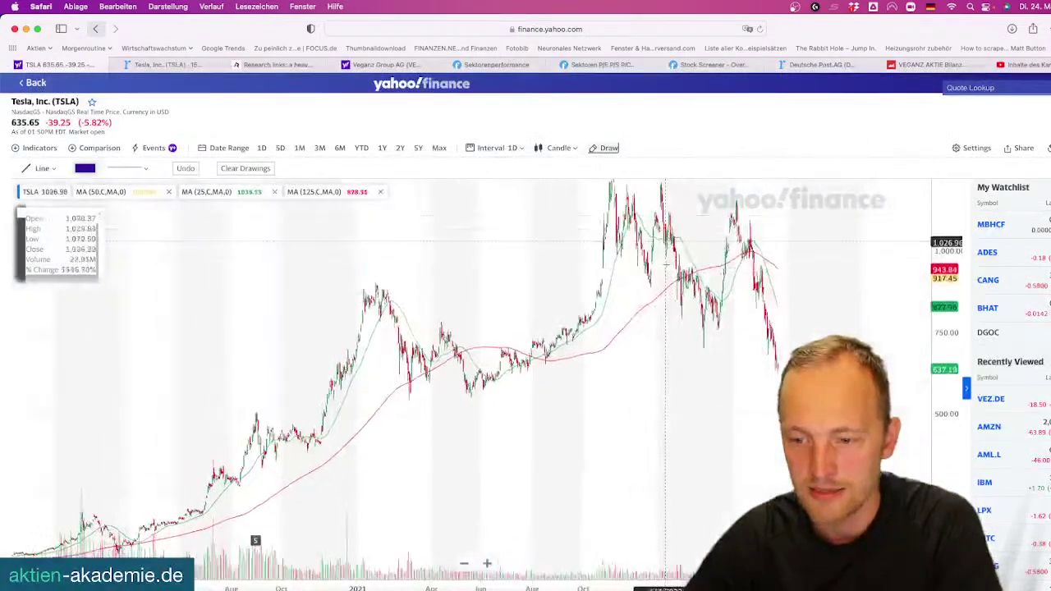
Zoom out and pan the TSLA chart to span 2020 through mid-2022
scroll(666, 242, "down", 5)
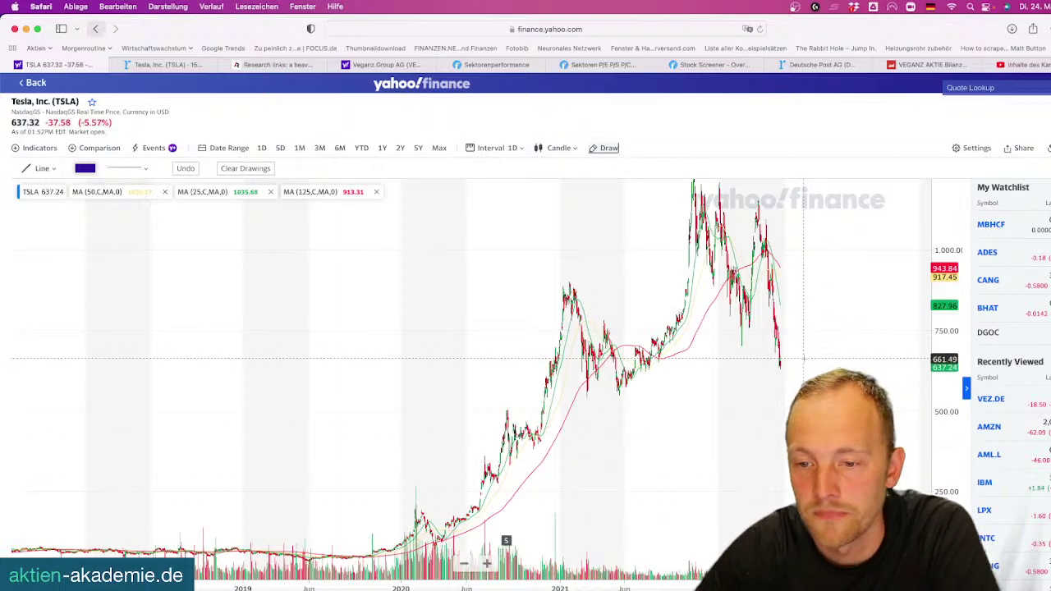
left_click_drag(839, 464, 710, 424)
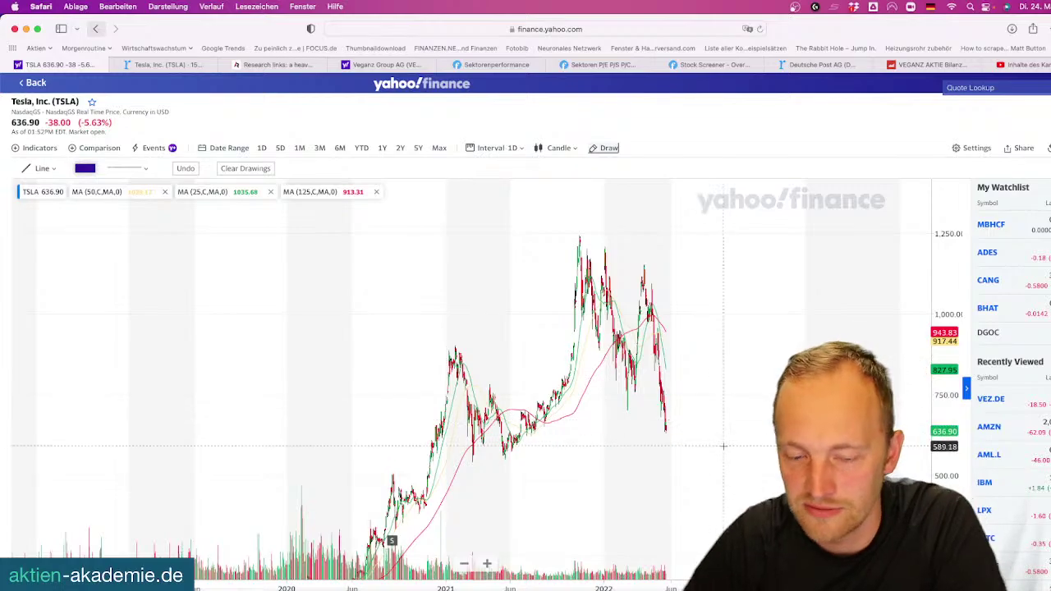
left_click_drag(725, 410, 716, 386)
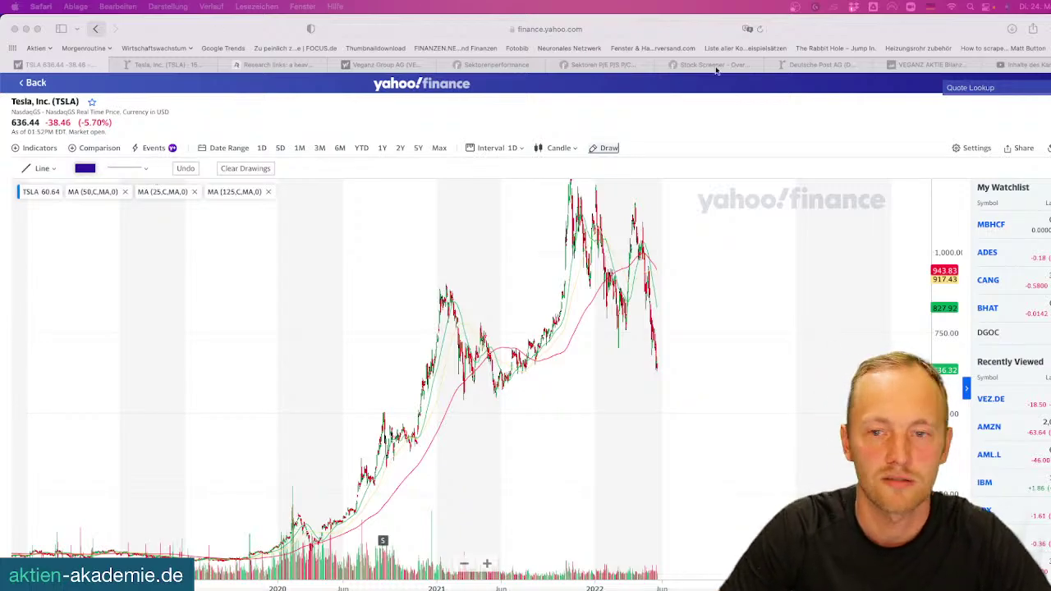
Look up 'Corestate' and open the CCAP.DE quote on Yahoo Finance
left_click(974, 85)
type("Corestat")
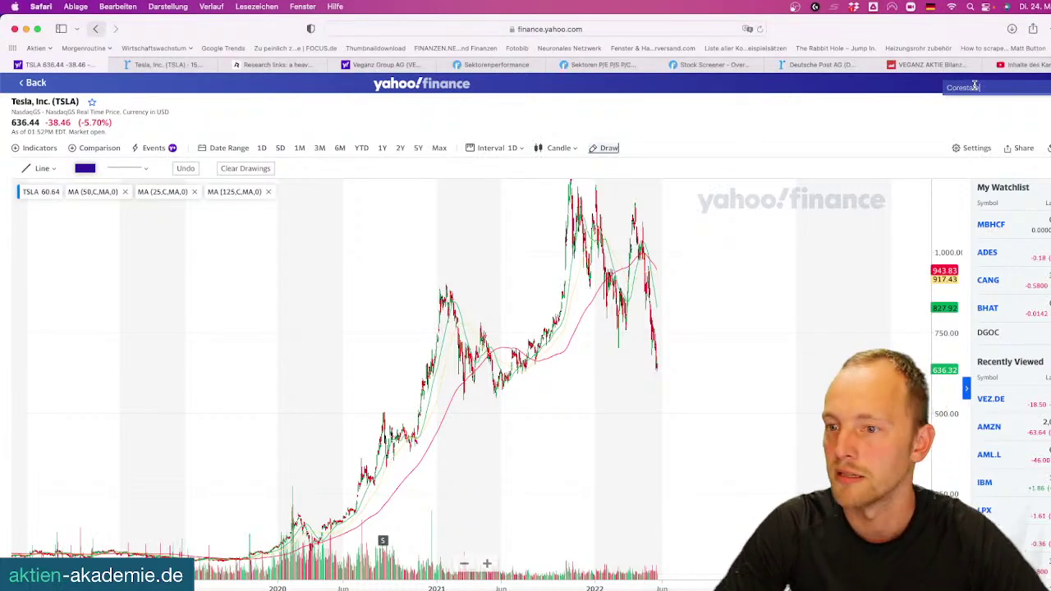
type("e")
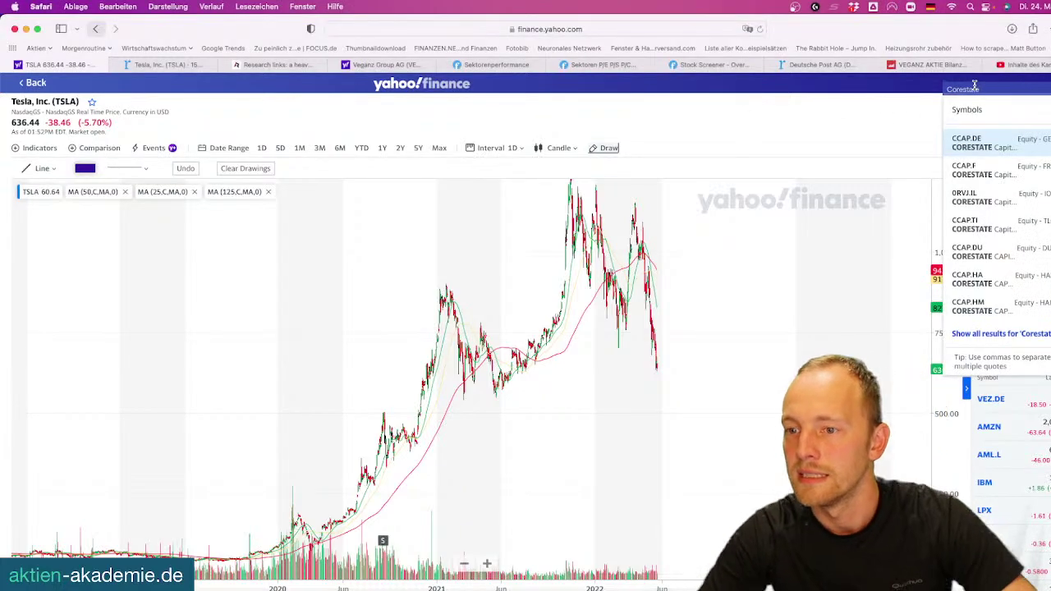
left_click(989, 143)
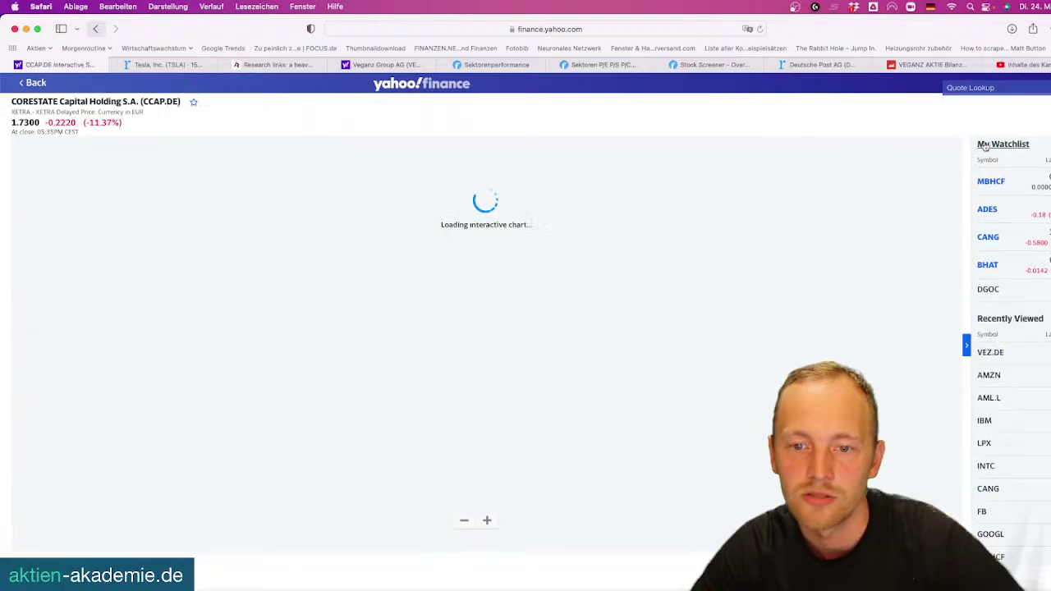
Pan Corestate's chart back to 2018, then back to the 2019–2022 prices
scroll(633, 354, "down", 2)
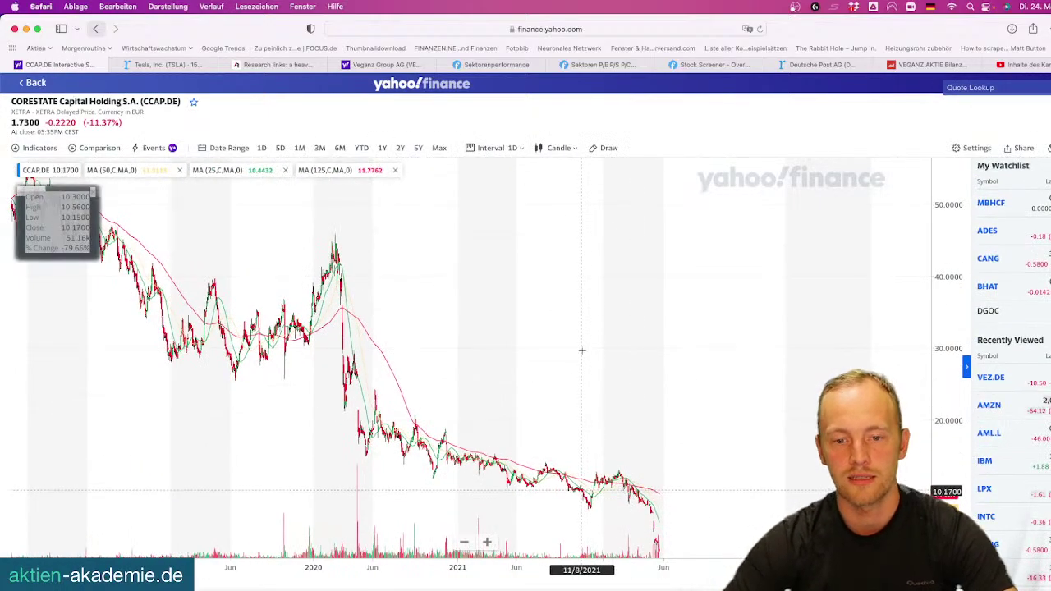
scroll(581, 329, "down", 2)
scroll(587, 263, "up", 2)
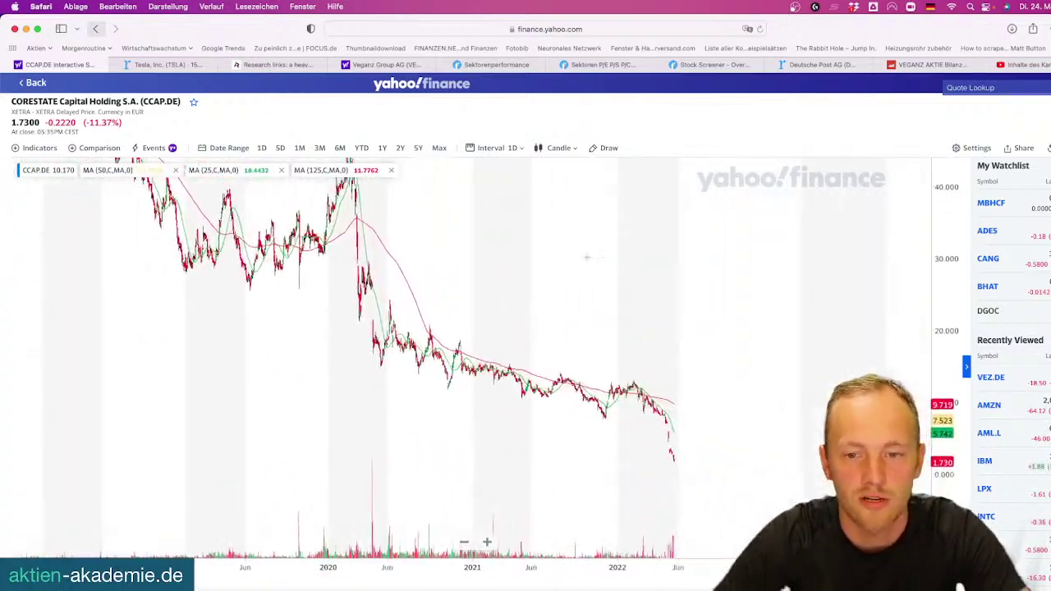
left_click_drag(586, 257, 778, 401)
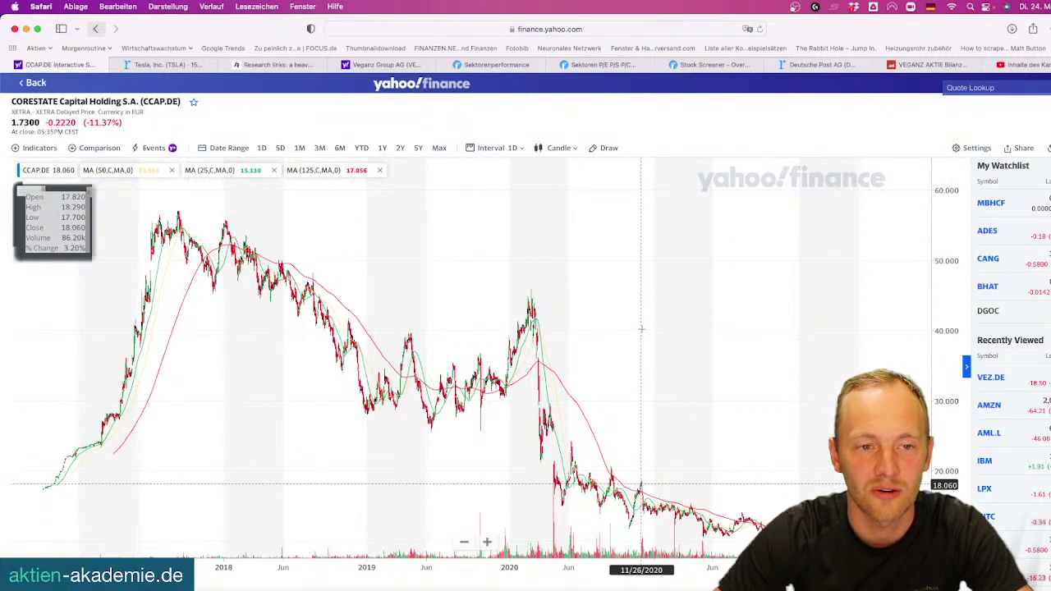
left_click_drag(638, 327, 518, 200)
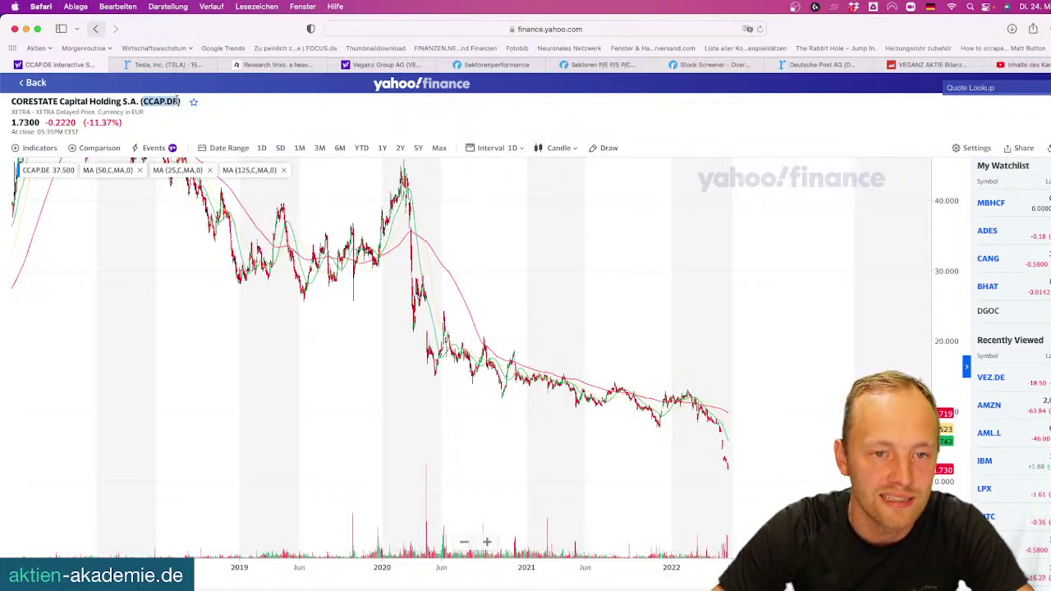
On roic.ai, paste CCAP.DE into search and open Corestate Capital Holding's page
left_click(173, 64)
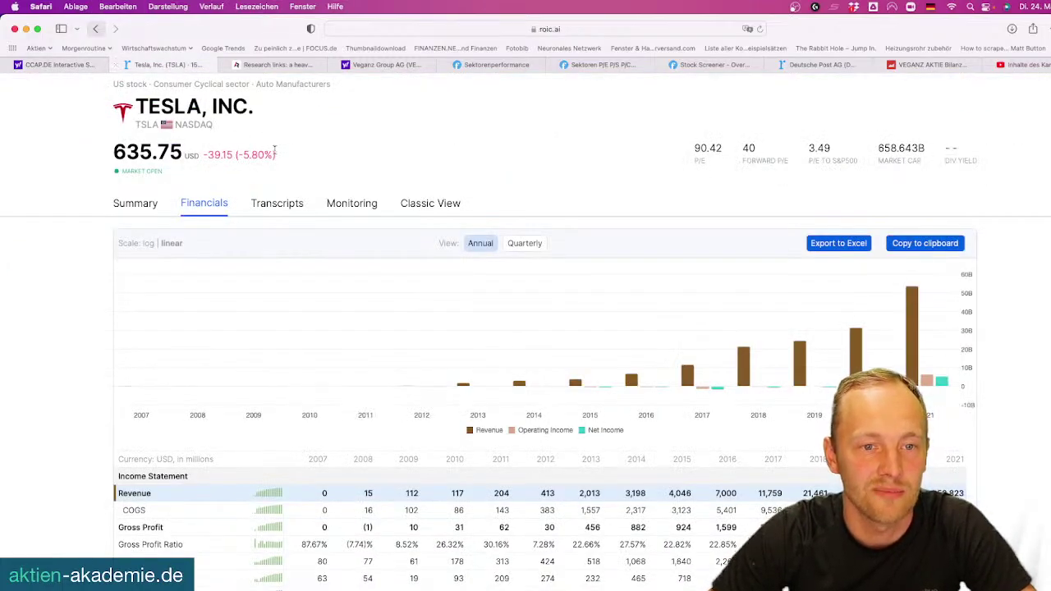
scroll(275, 149, "up", 2)
left_click(137, 90)
type("CCAP.DE")
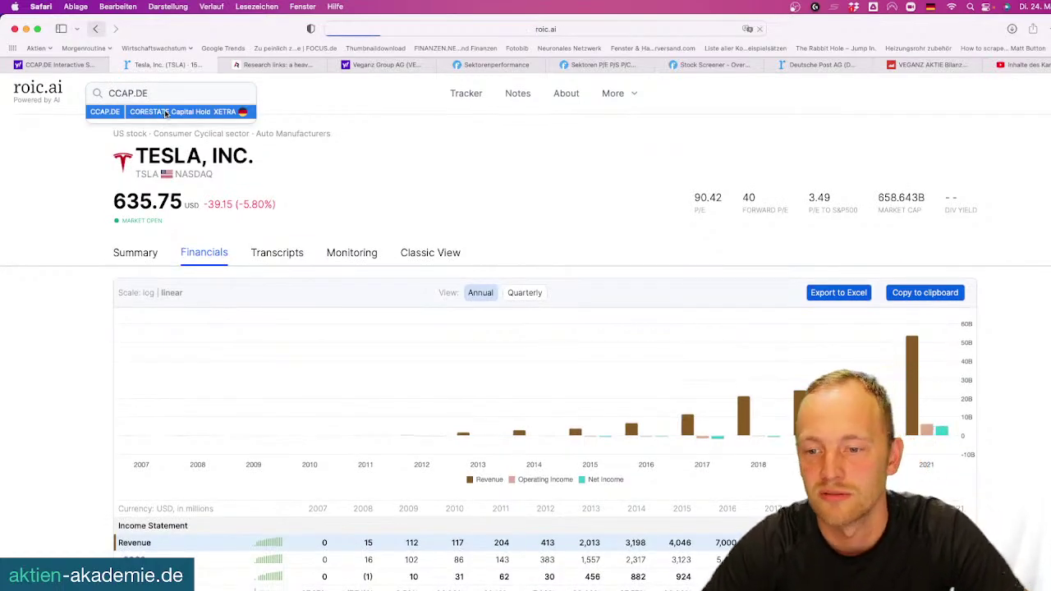
left_click(166, 114)
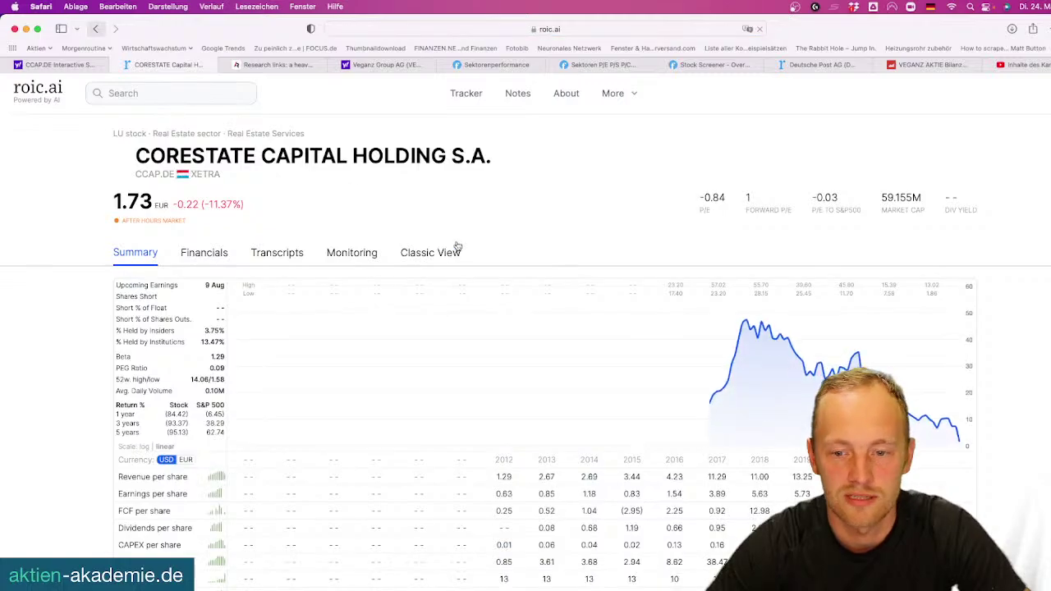
Review Corestate's 2012–2021 annual financials, revenue chart and income statement
left_click(203, 258)
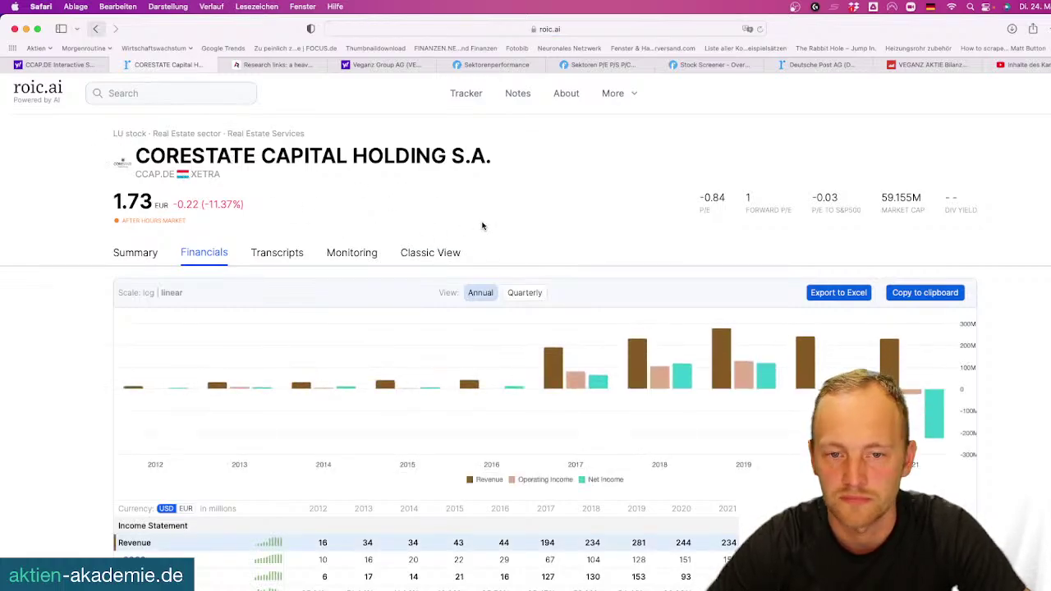
scroll(483, 226, "down", 2)
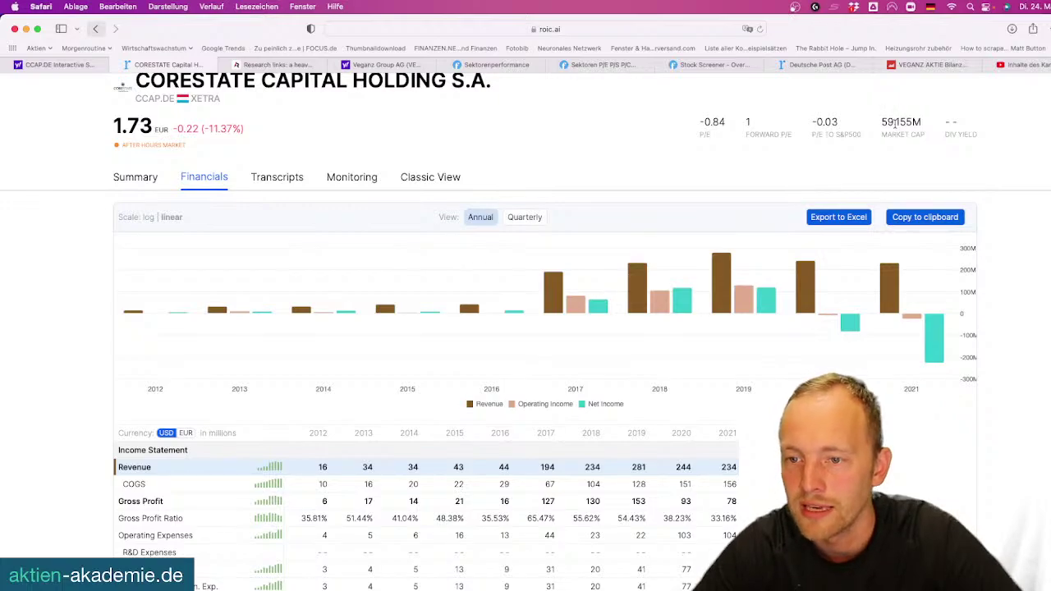
mouse_move(917, 349)
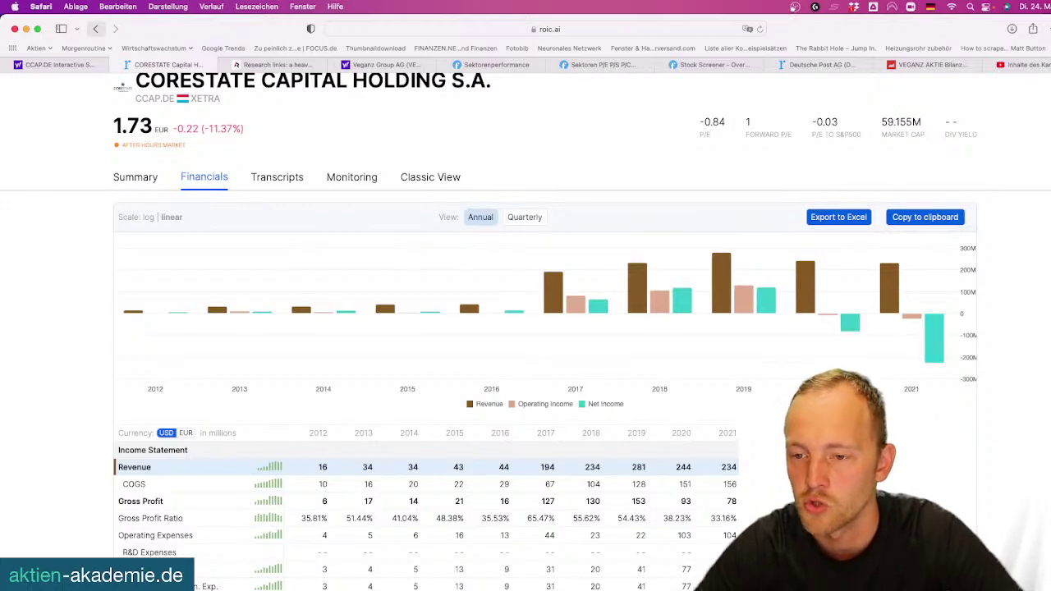
scroll(1047, 273, "down", 5)
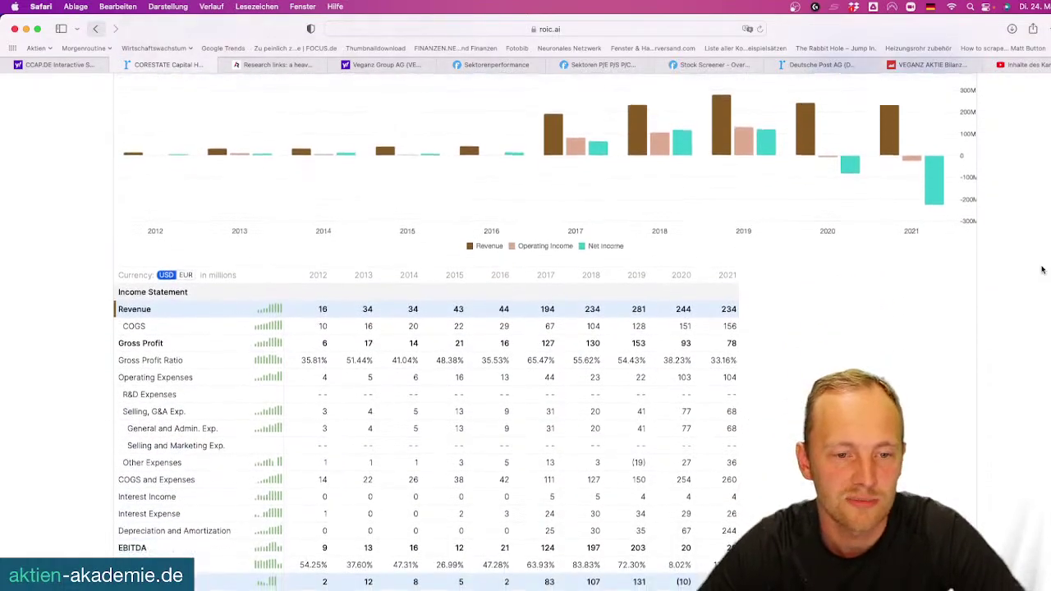
scroll(1043, 270, "up", 5)
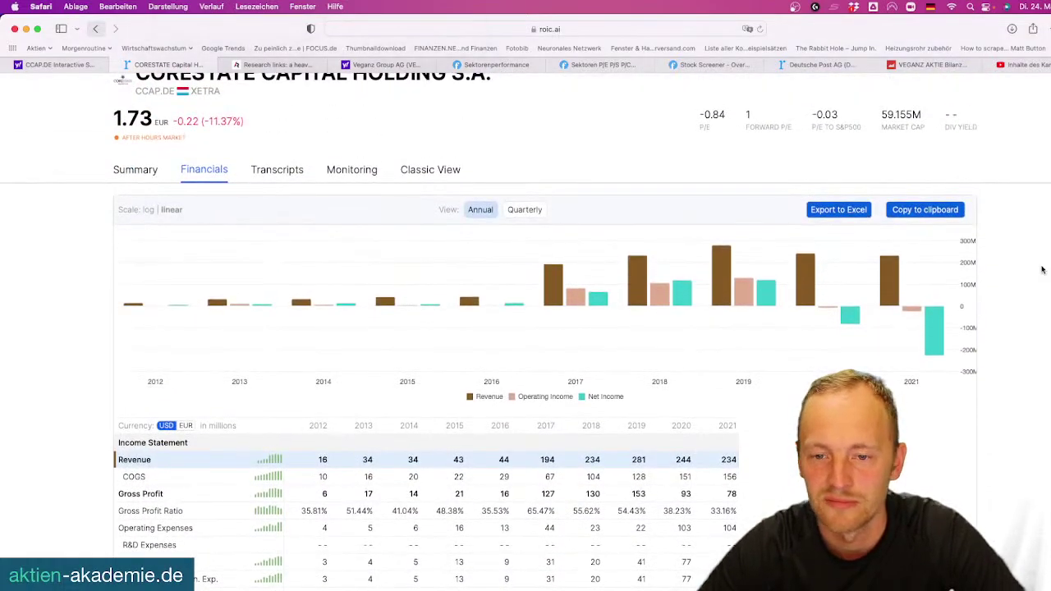
scroll(1042, 270, "down", 1)
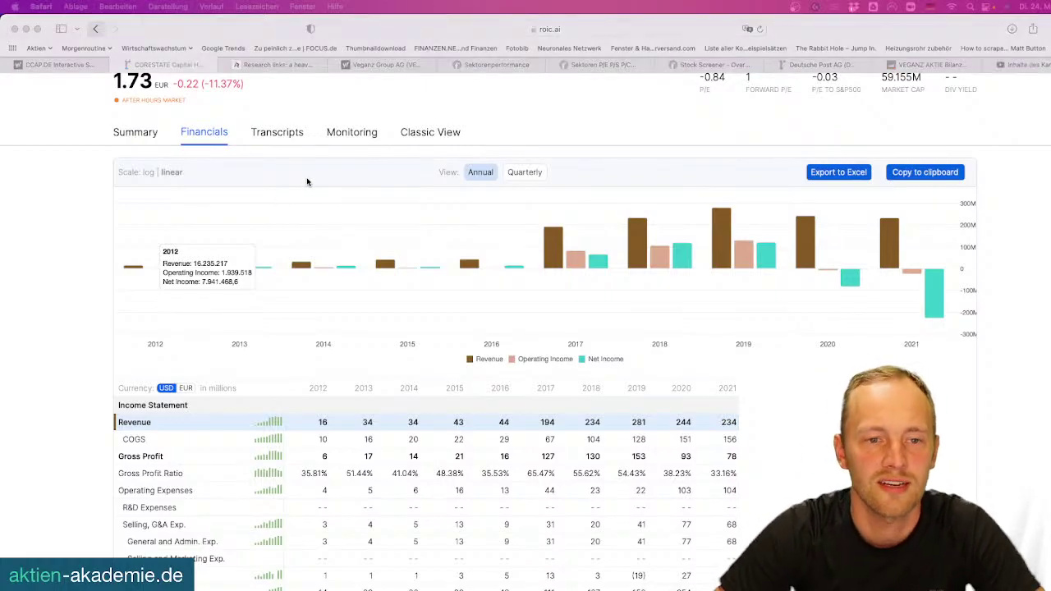
scroll(307, 181, "up", 3)
Search roic.ai for 'Nio' and open NIO Inc.'s page
left_click(171, 92)
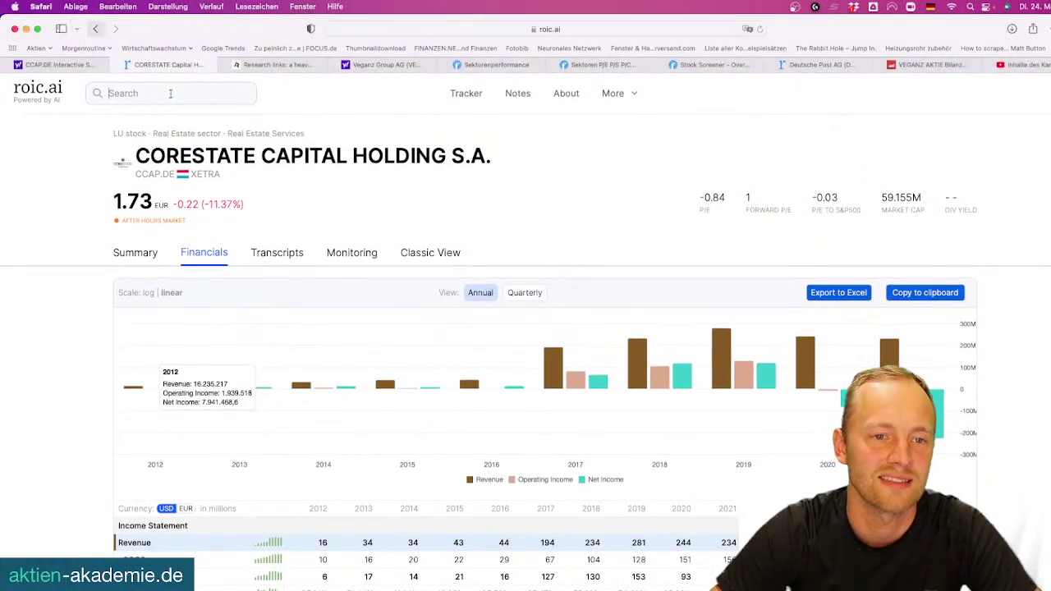
type("Nio")
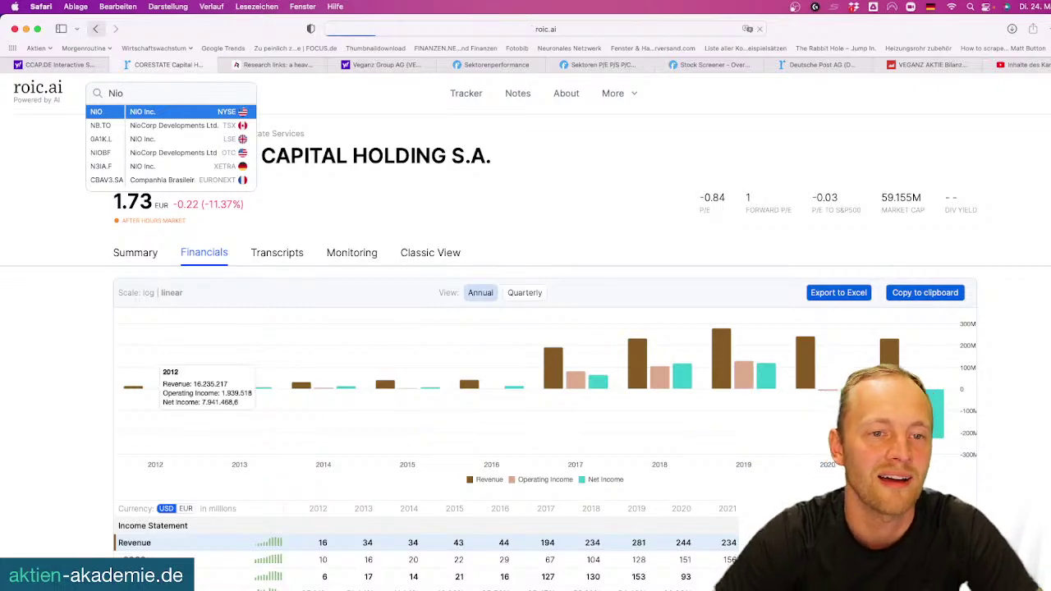
key("Return")
Look up 'Nio' on Yahoo Finance and open the NIO quote and chart
left_click(57, 66)
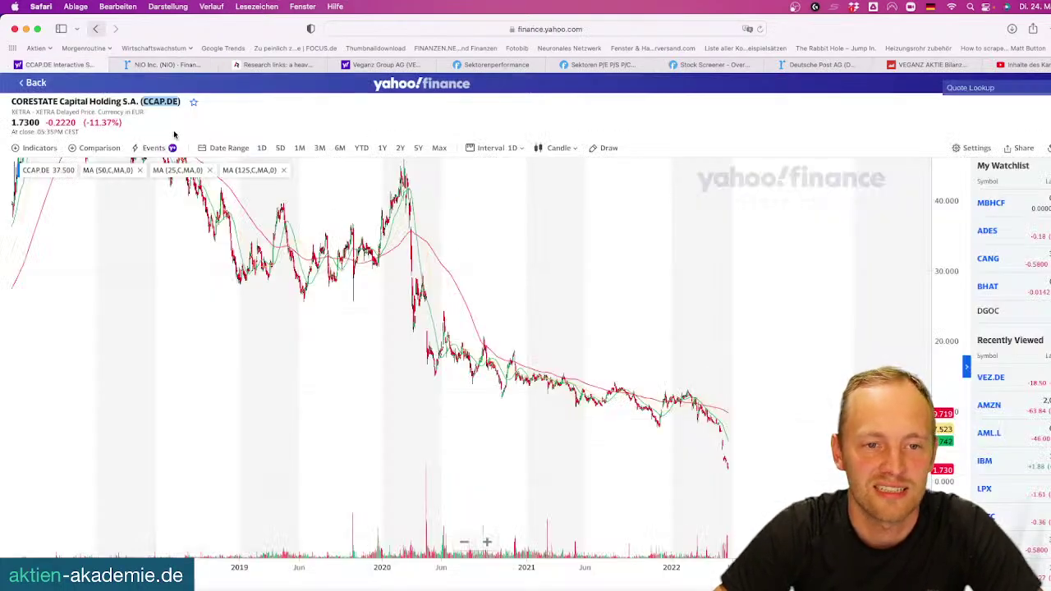
left_click(1003, 89)
type("Nio")
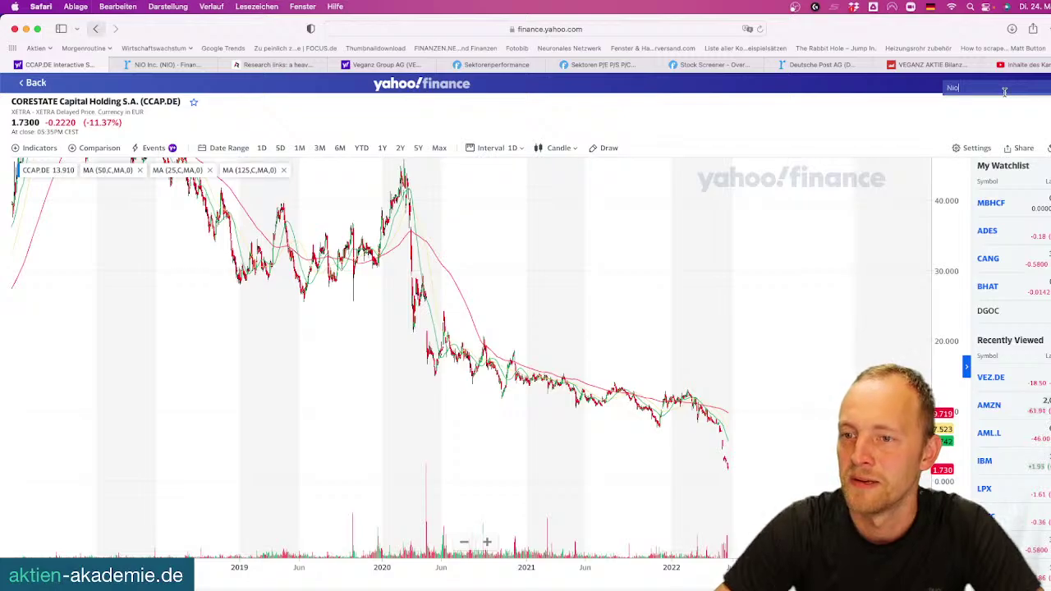
key("Return")
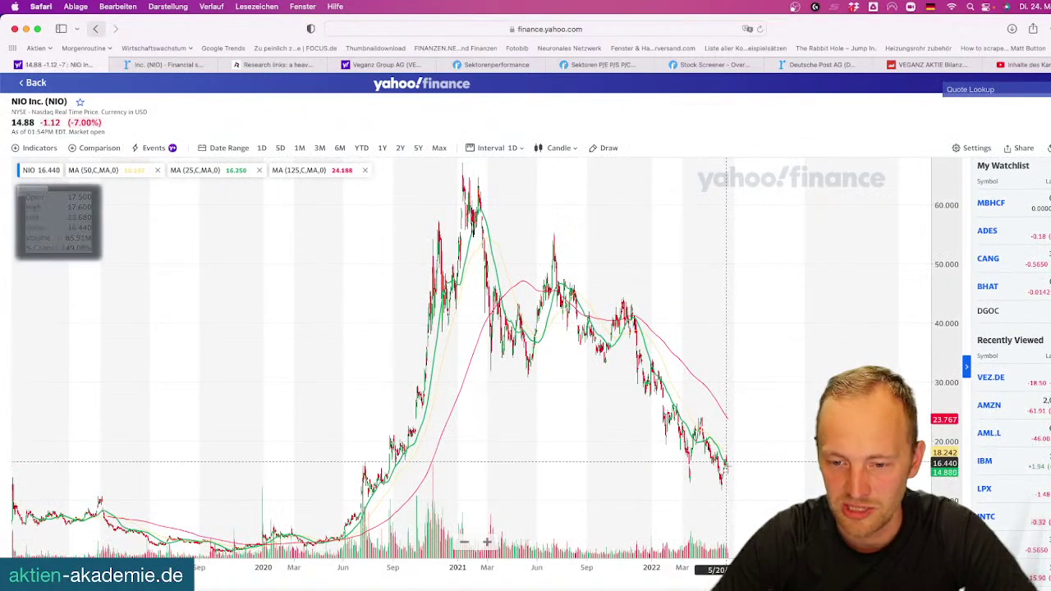
Zoom the NIO chart to 2021–June 2022, leaving empty space after the latest candles
scroll(730, 472, "up", 5)
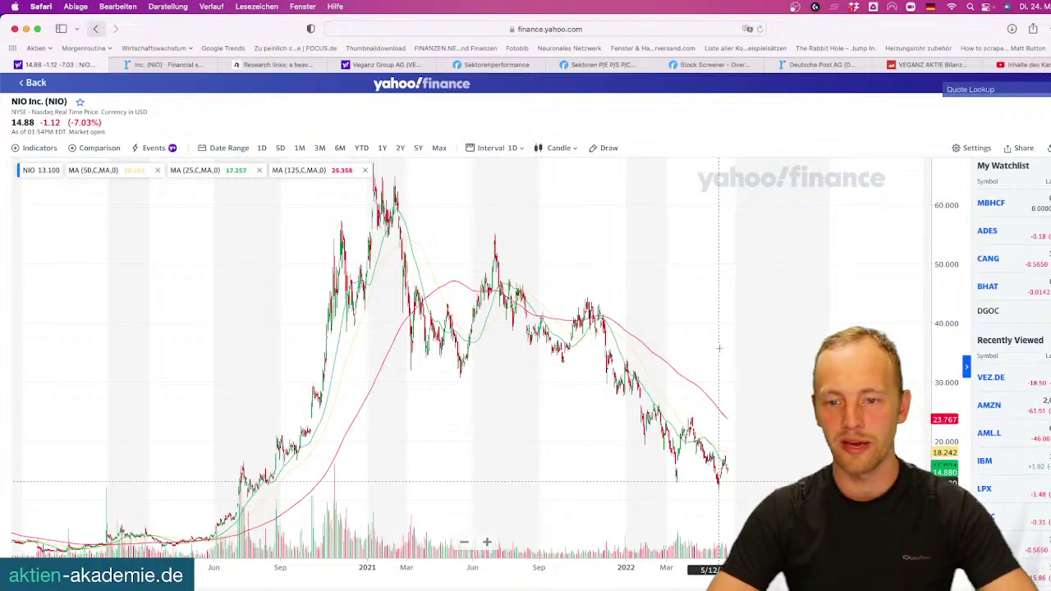
scroll(749, 469, "right", 3)
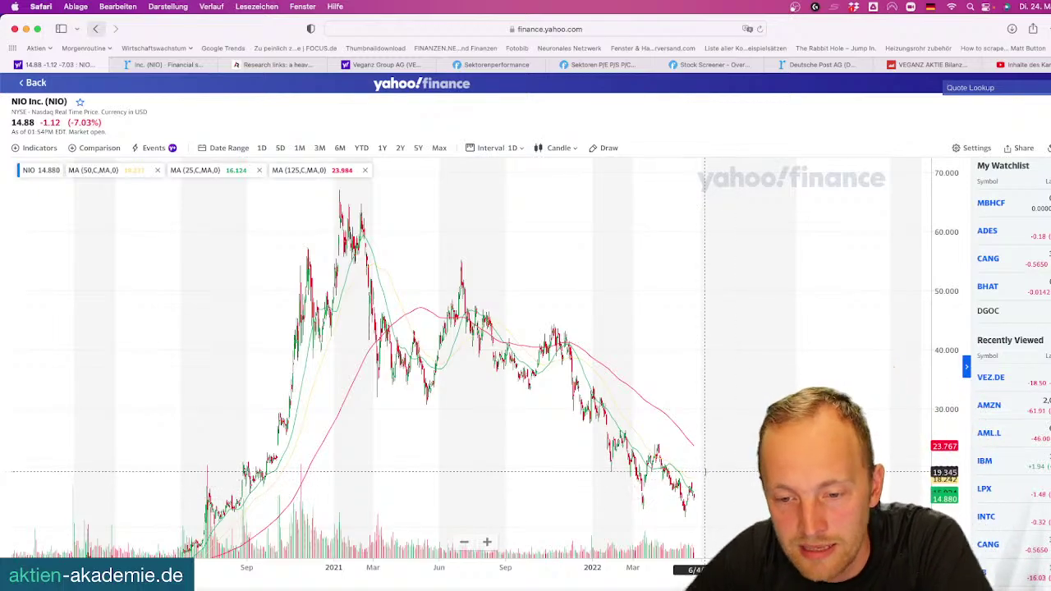
scroll(696, 468, "up", 2)
scroll(697, 468, "up", 3)
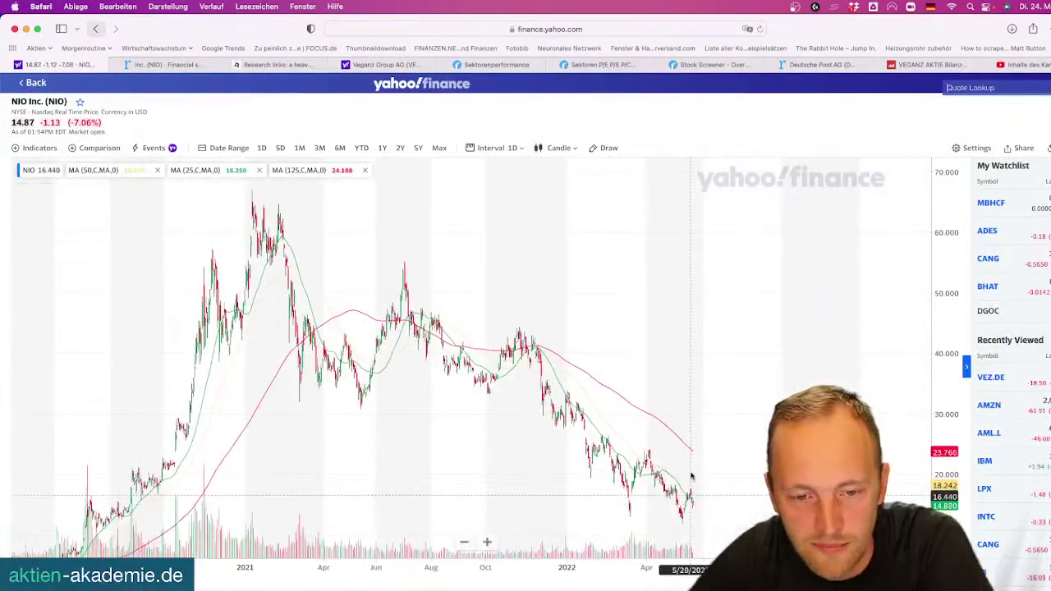
left_click_drag(712, 376, 670, 476)
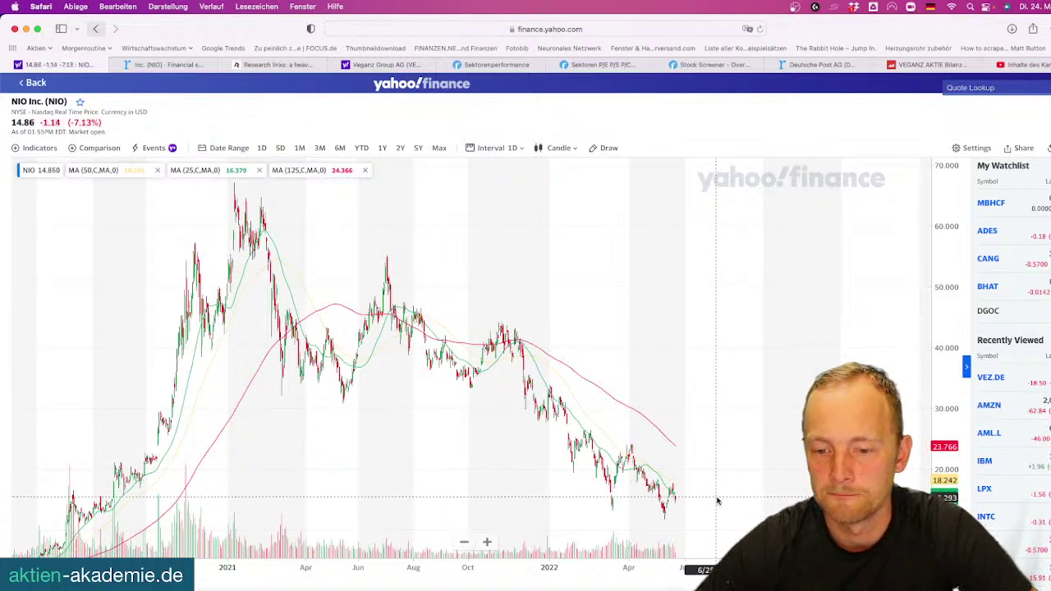
Open NIO's annual financials on roic.ai and scroll through the statement table
left_click(168, 64)
left_click(203, 258)
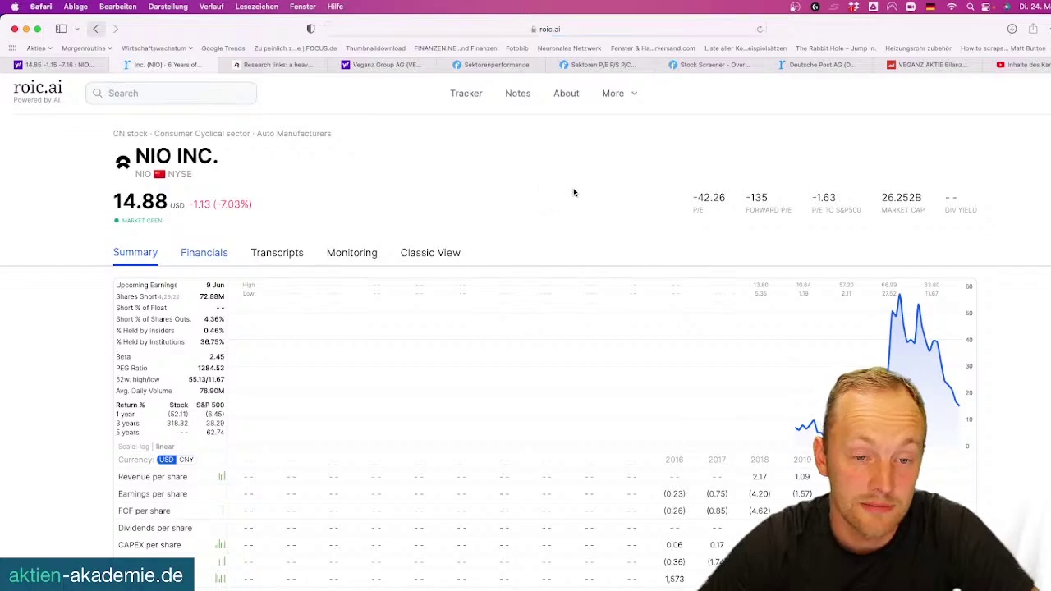
scroll(574, 191, "down", 2)
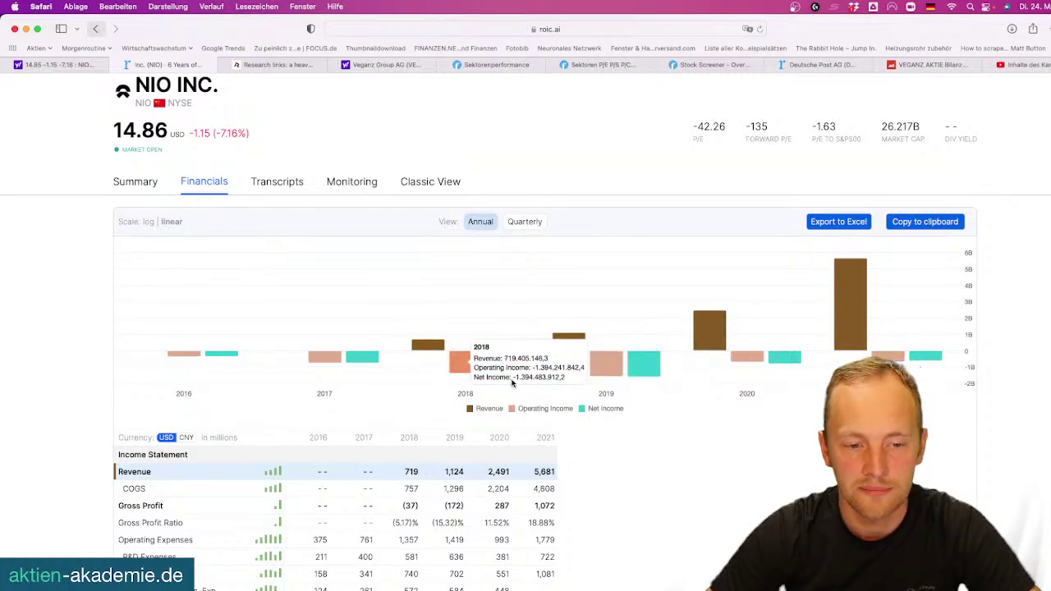
scroll(493, 362, "down", 10)
scroll(512, 383, "up", 8)
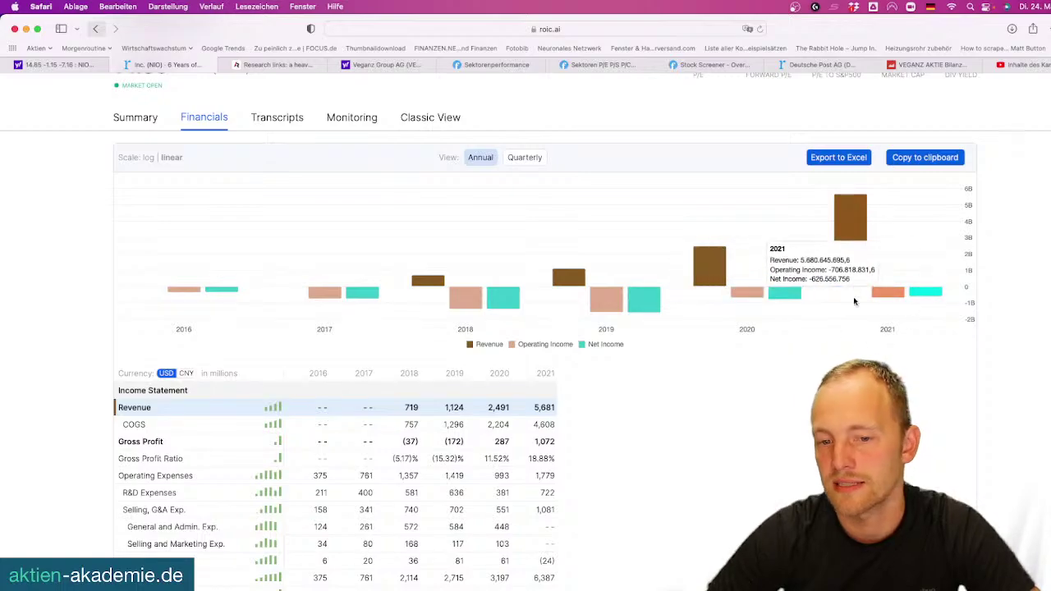
scroll(678, 393, "down", 1)
scroll(676, 394, "down", 2)
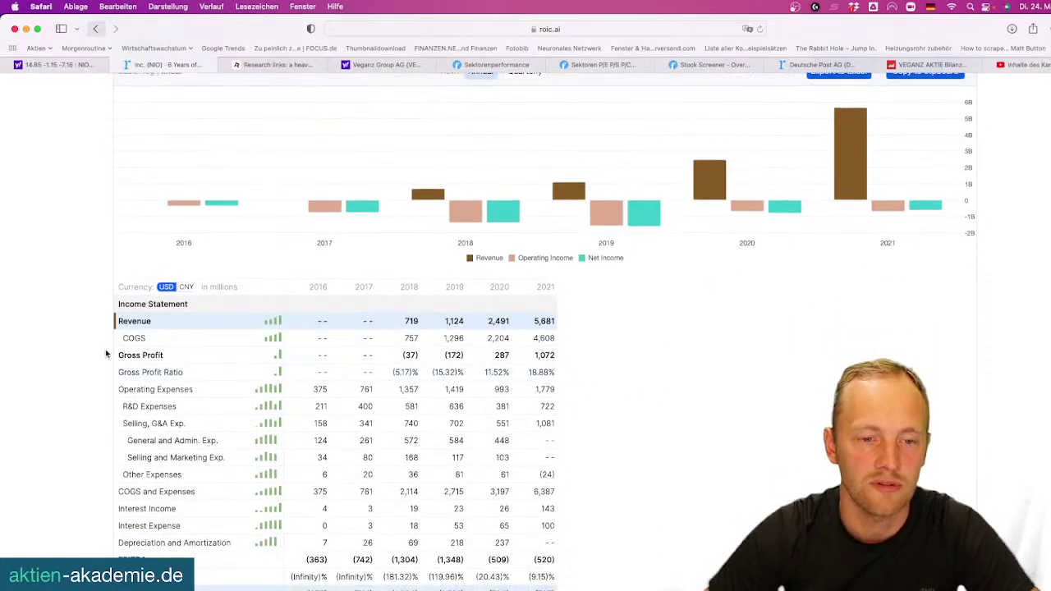
Remove Revenue and Operating Income from the chart, leaving Total Assets against Total Stockholders Equity
left_click(148, 323)
scroll(168, 365, "down", 5)
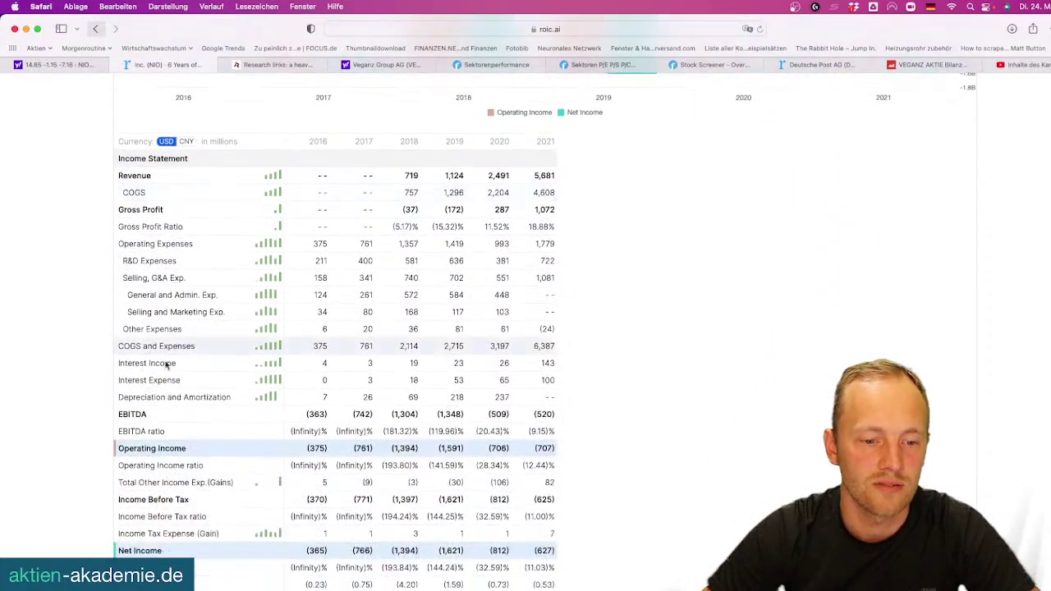
left_click(148, 448)
scroll(148, 555, "down", 10)
scroll(149, 555, "down", 10)
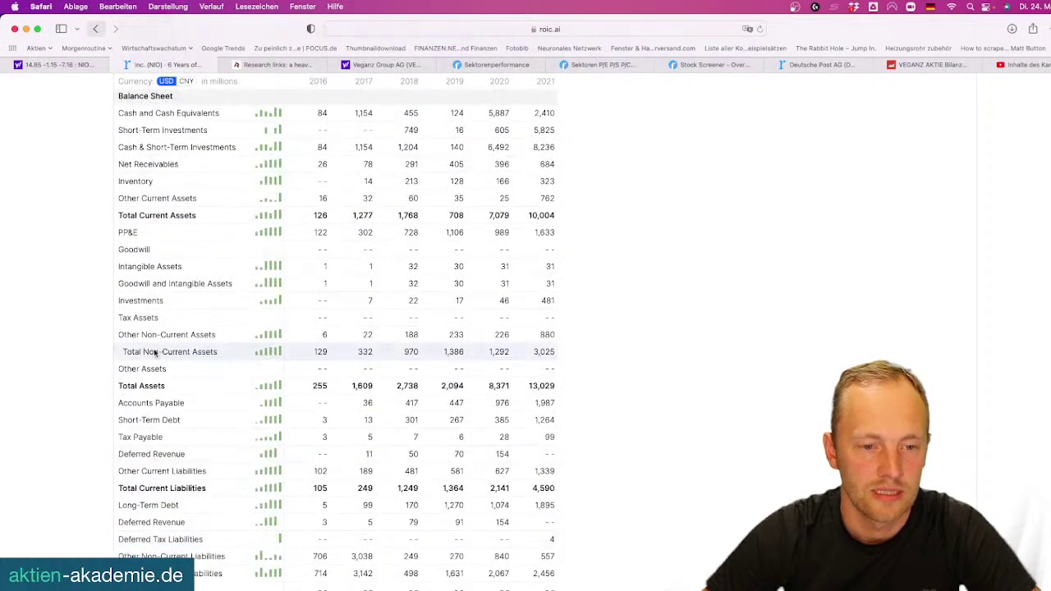
scroll(152, 411, "down", 9)
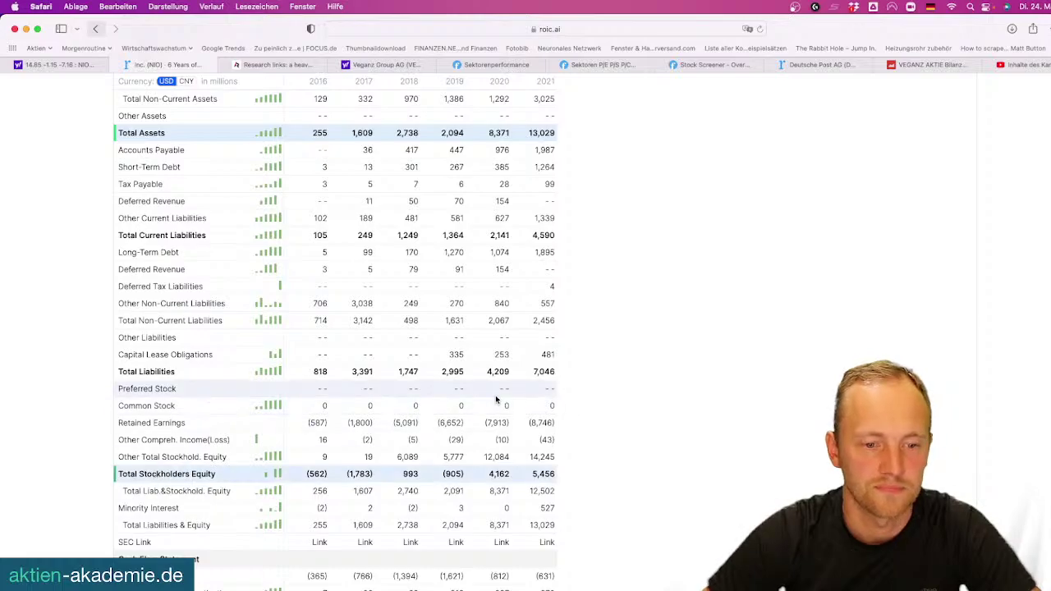
scroll(498, 402, "up", 15)
scroll(496, 400, "down", 2)
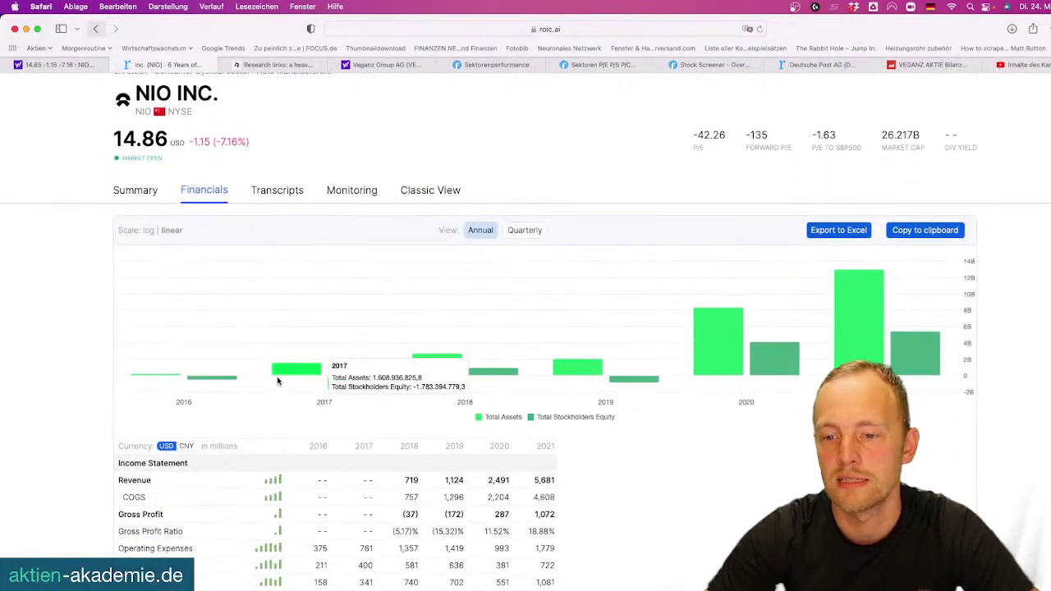
mouse_move(632, 381)
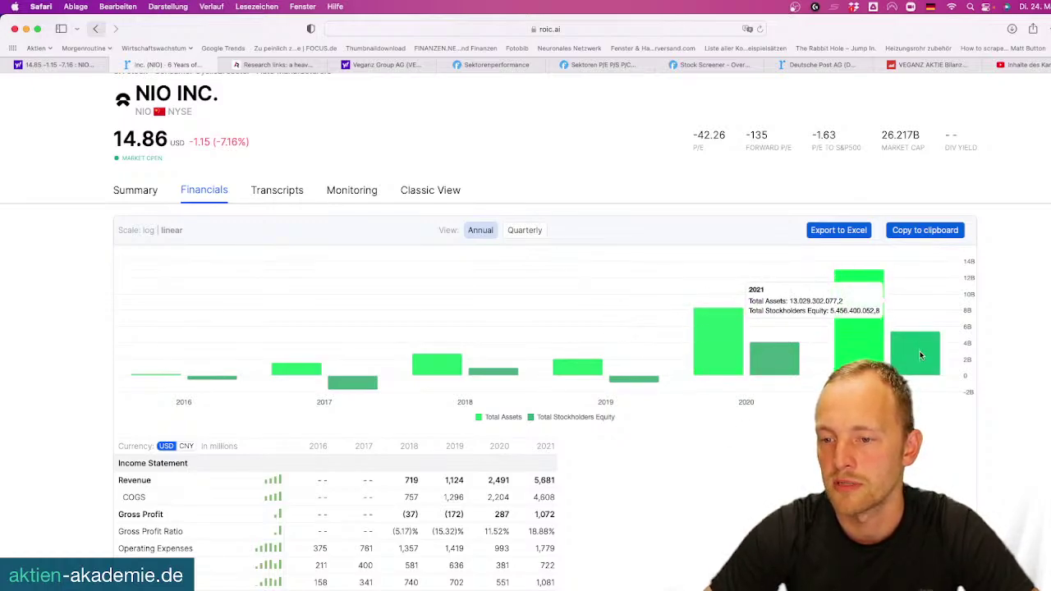
Search the page for 'share' to find NIO's Weighted Avg. Shares Outs. row
key("super+f")
type("shar")
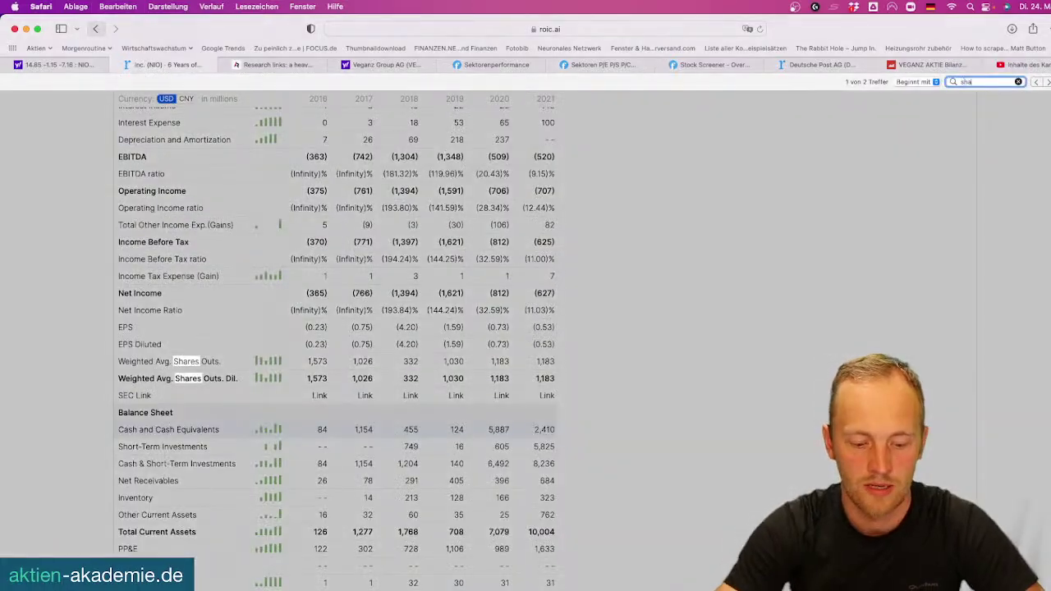
key("BackSpace")
type("e")
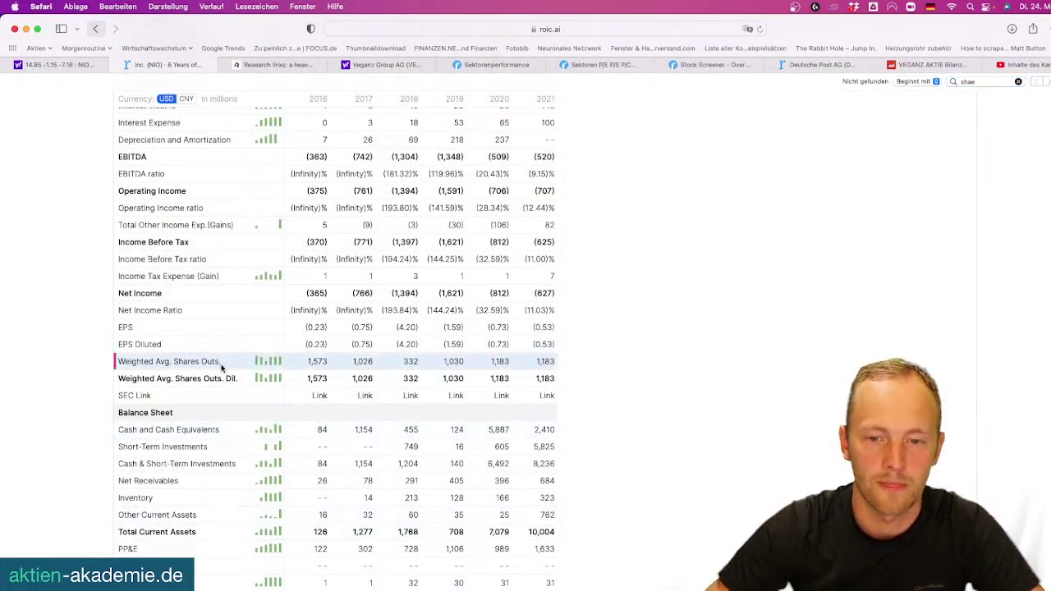
scroll(264, 397, "up", 10)
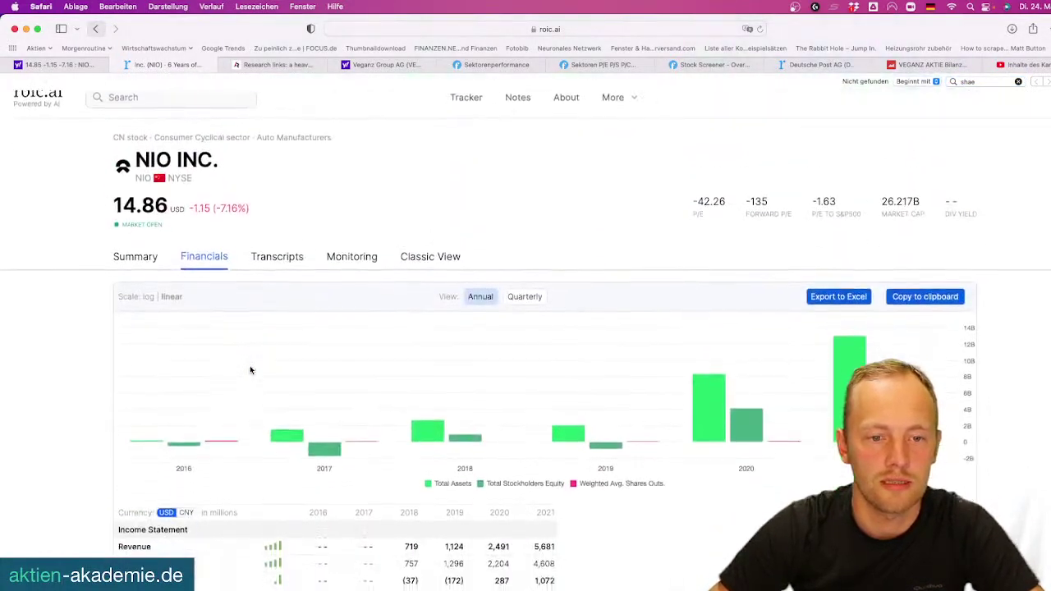
scroll(251, 371, "down", 3)
scroll(251, 370, "down", 15)
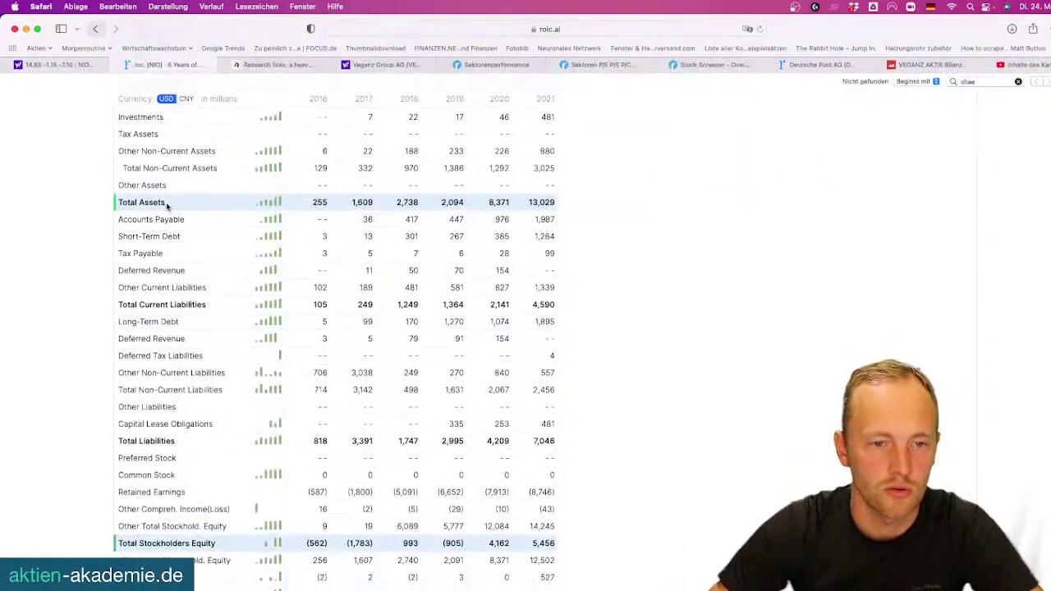
scroll(189, 548, "up", 15)
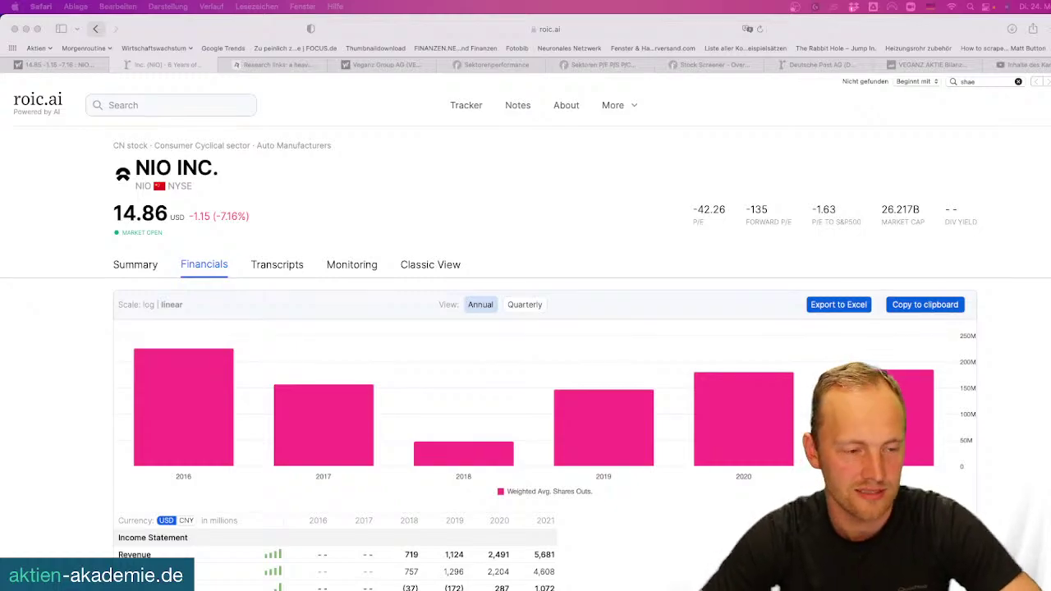
Load the Daqo New Energy (DQ) chart on Yahoo Finance
left_click(171, 126)
left_click(57, 65)
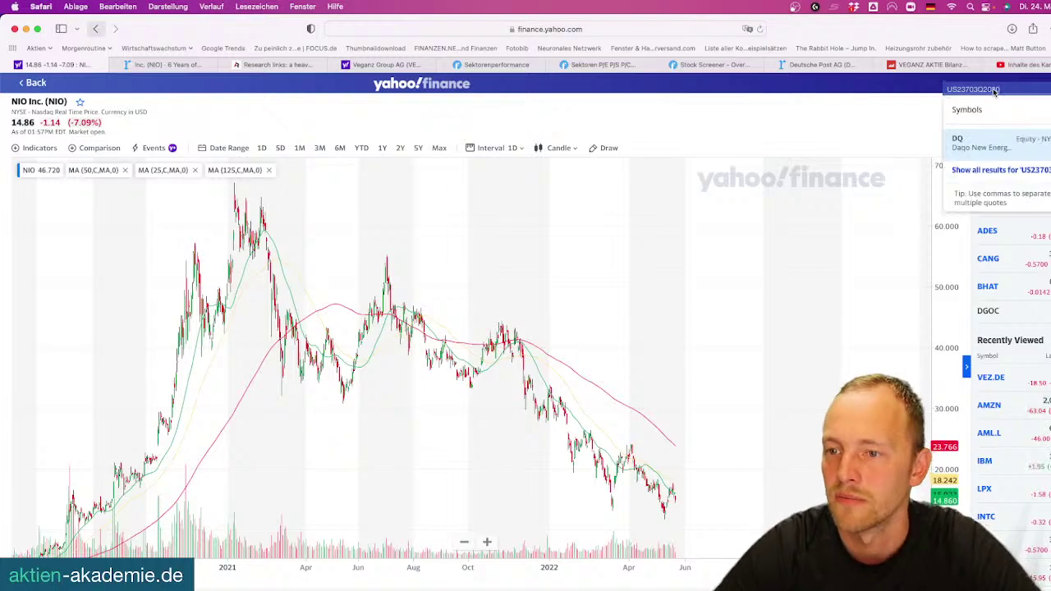
left_click(982, 146)
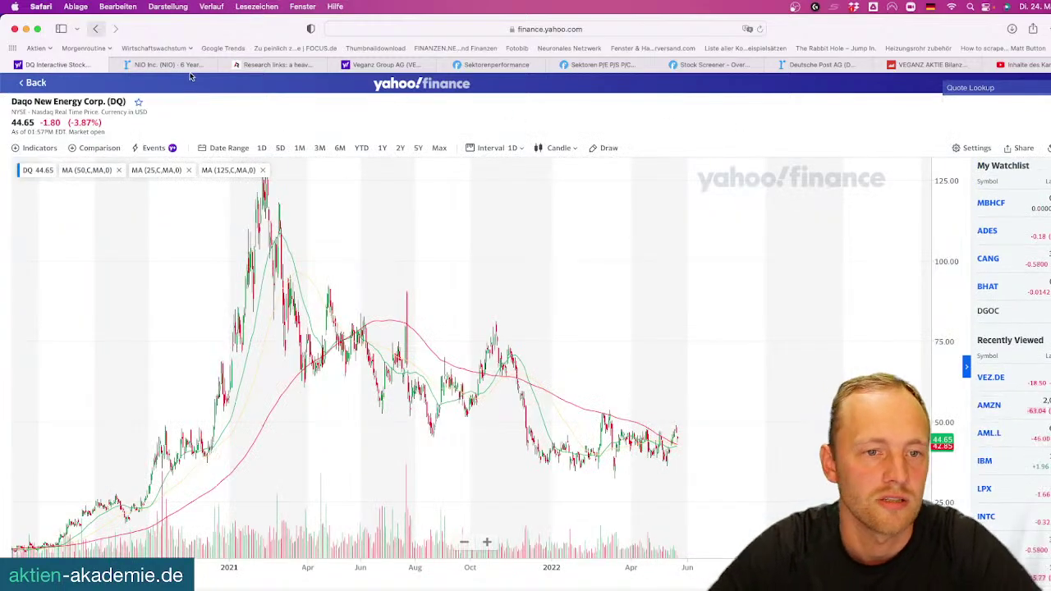
Search roic.ai for 'dq' and open Daqo New Energy Corp.'s summary page
left_click(178, 64)
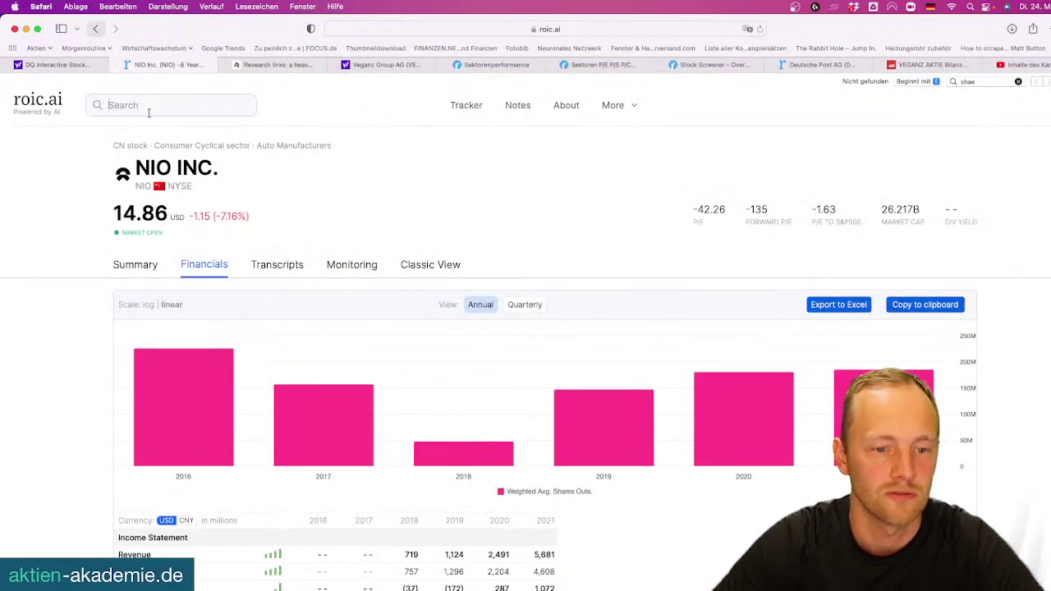
type("dq")
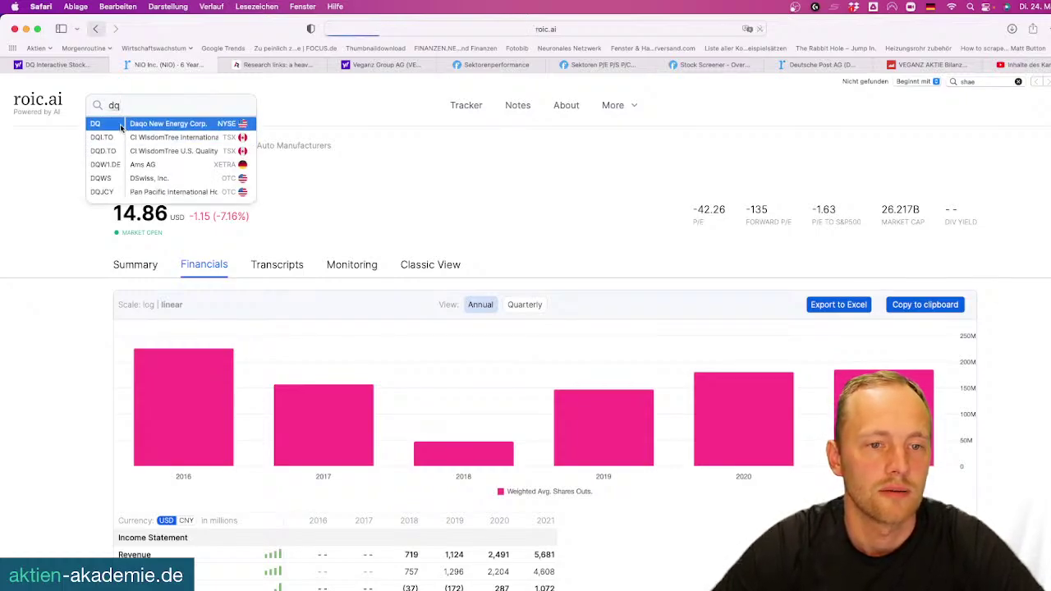
left_click(121, 127)
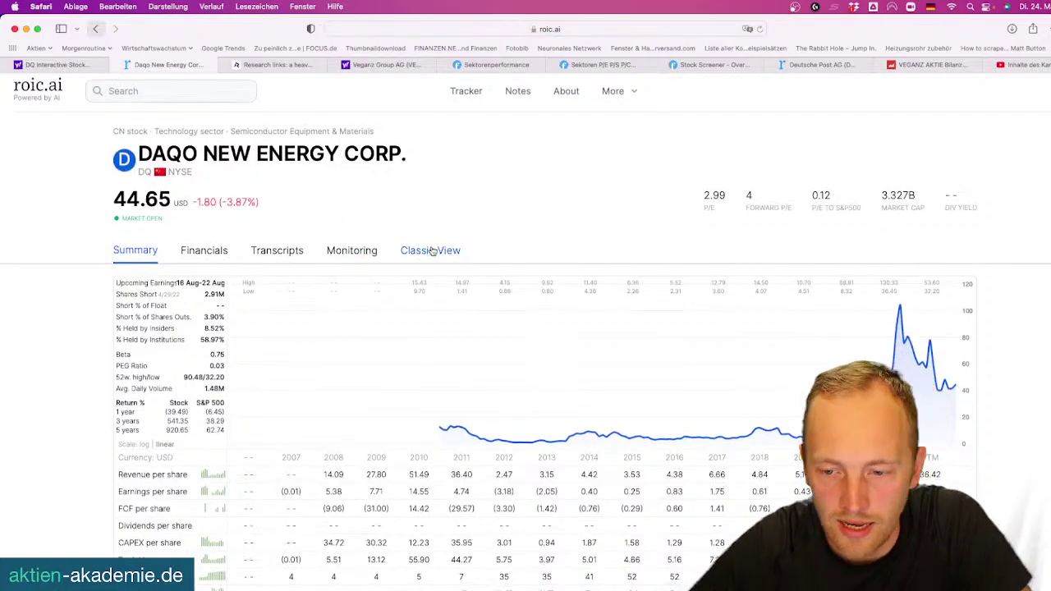
scroll(432, 246, "down", 3)
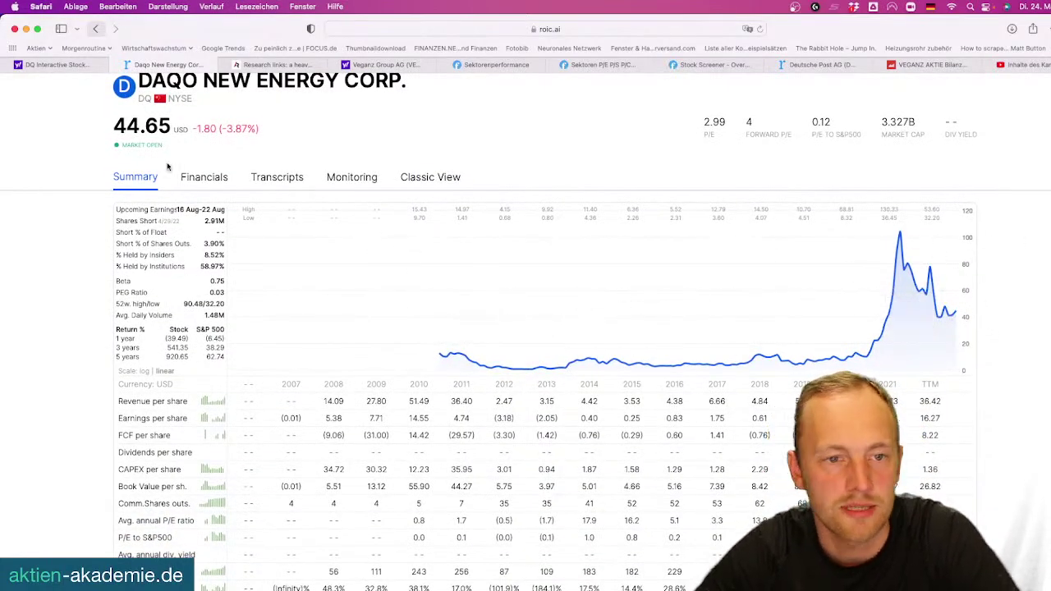
Zoom the Yahoo DQ daily chart into December 2021 through May 2022
left_click(83, 67)
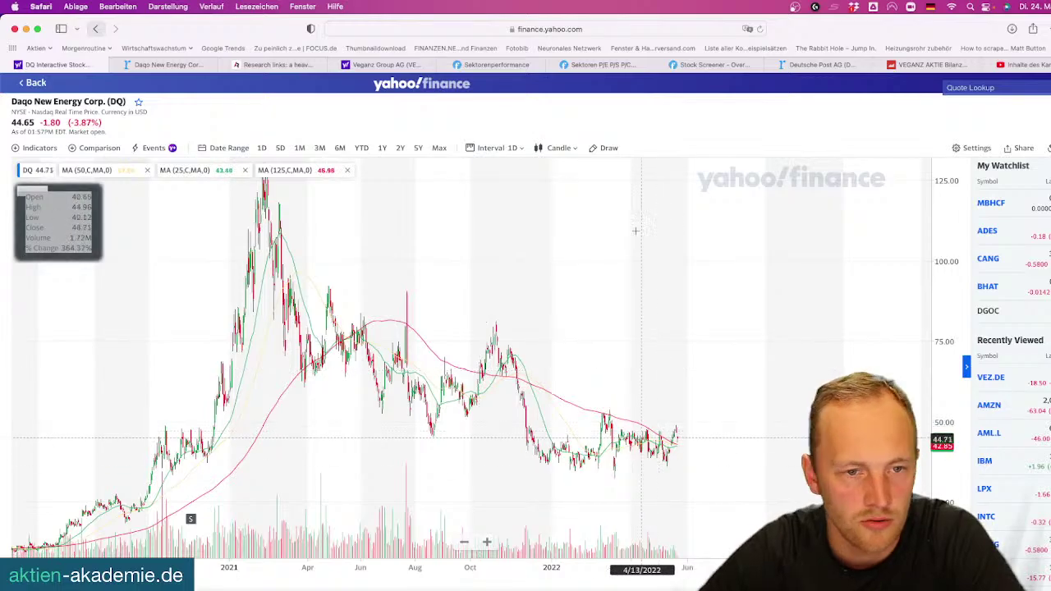
scroll(616, 238, "up", 5)
scroll(758, 381, "up", 5)
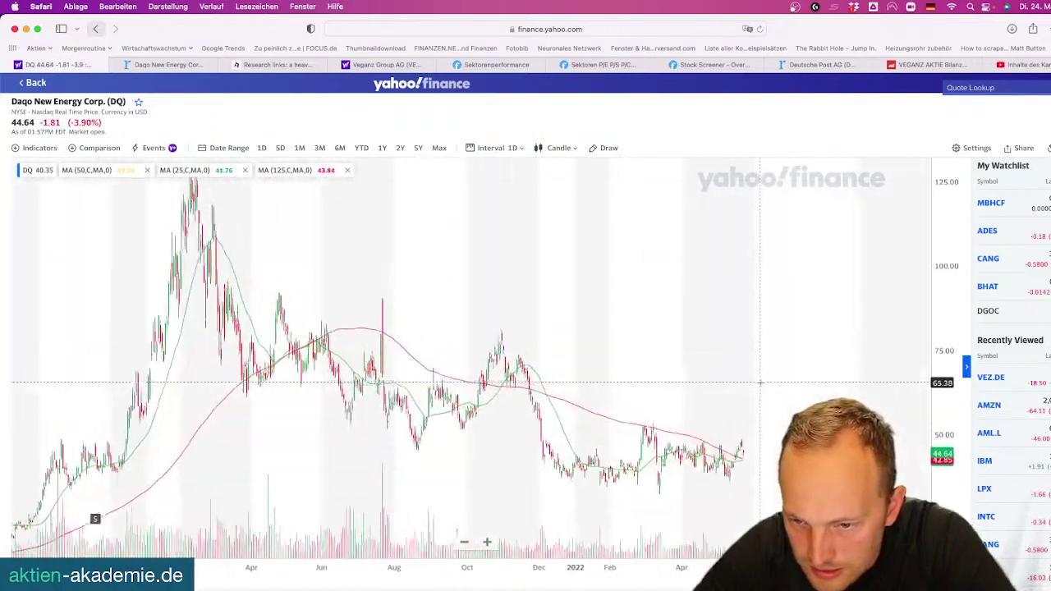
scroll(760, 382, "up", 5)
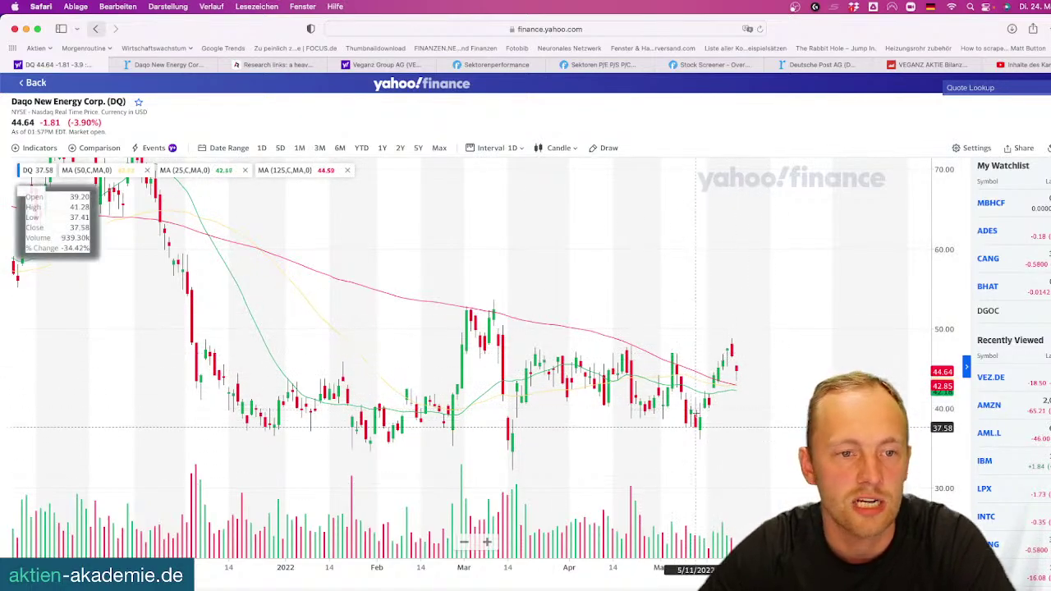
Overlay a Supertrend indicator with period 15 and multiplier 1.3 on the DQ chart
left_click(35, 151)
type("s")
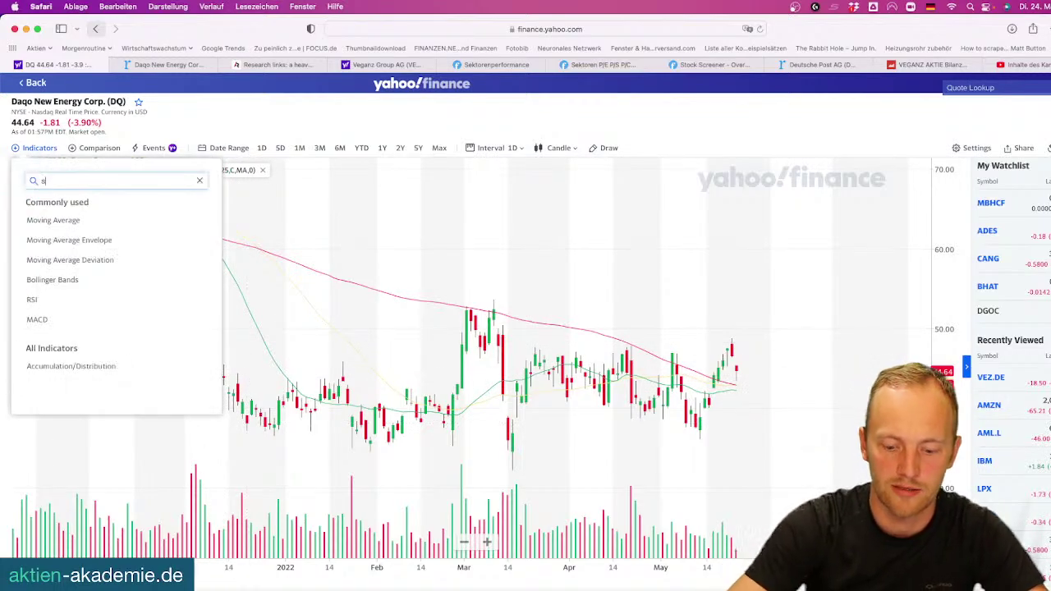
type("uper")
left_click(43, 221)
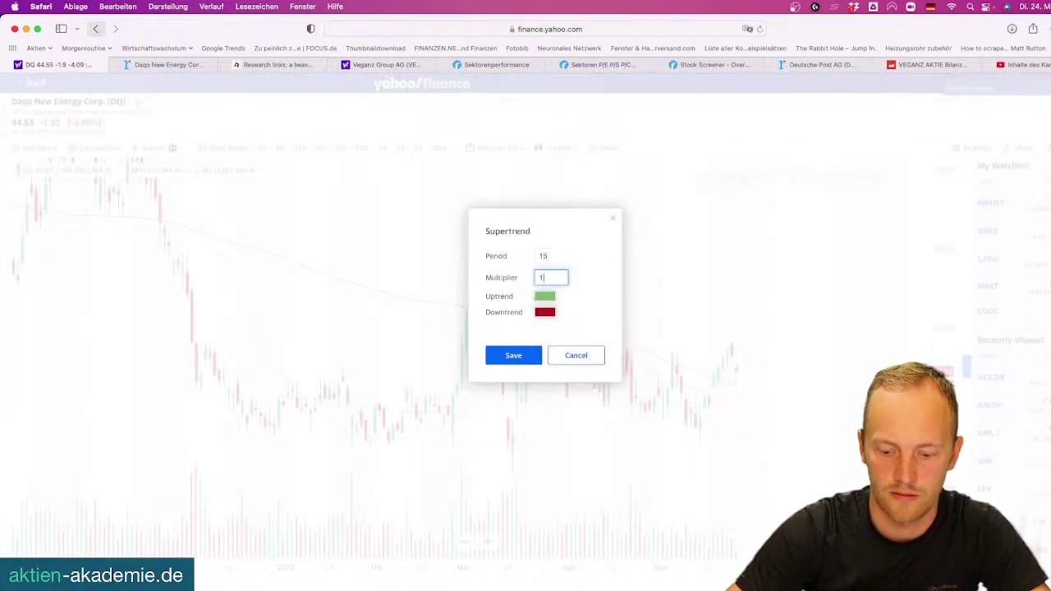
left_click(514, 356)
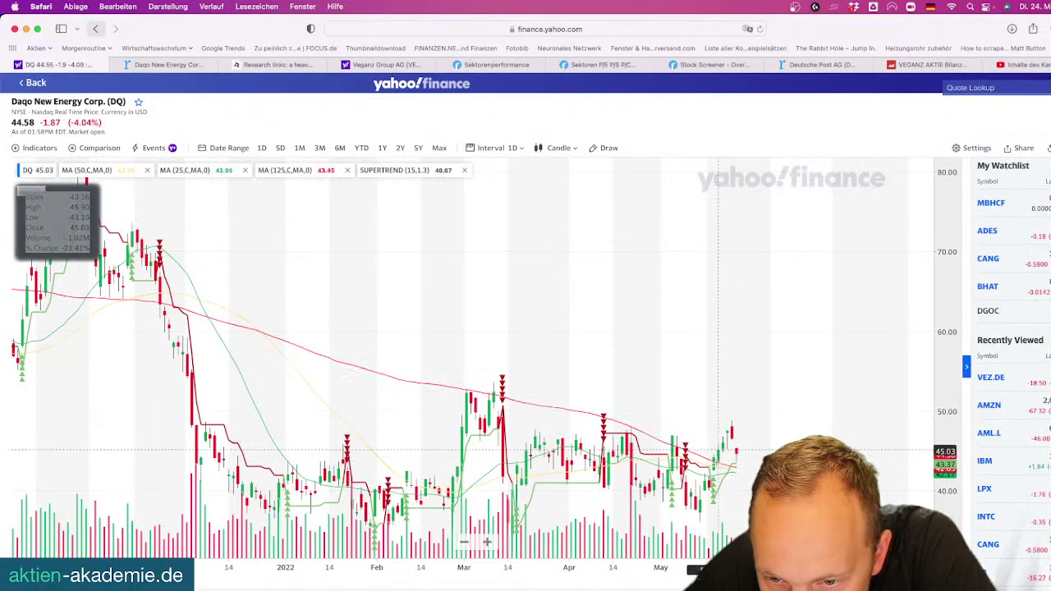
Zoom the DQ chart out to 2020–2022, frame the 2021 peak, then switch to roic.ai's Daqo page
scroll(712, 421, "up", 3)
scroll(712, 420, "up", 5)
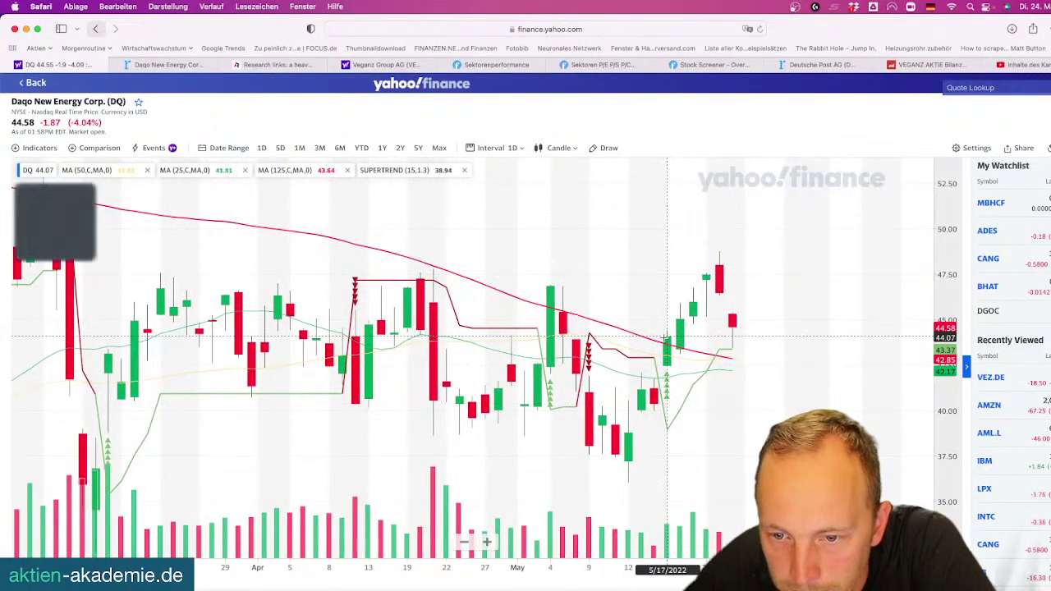
scroll(667, 337, "down", 8)
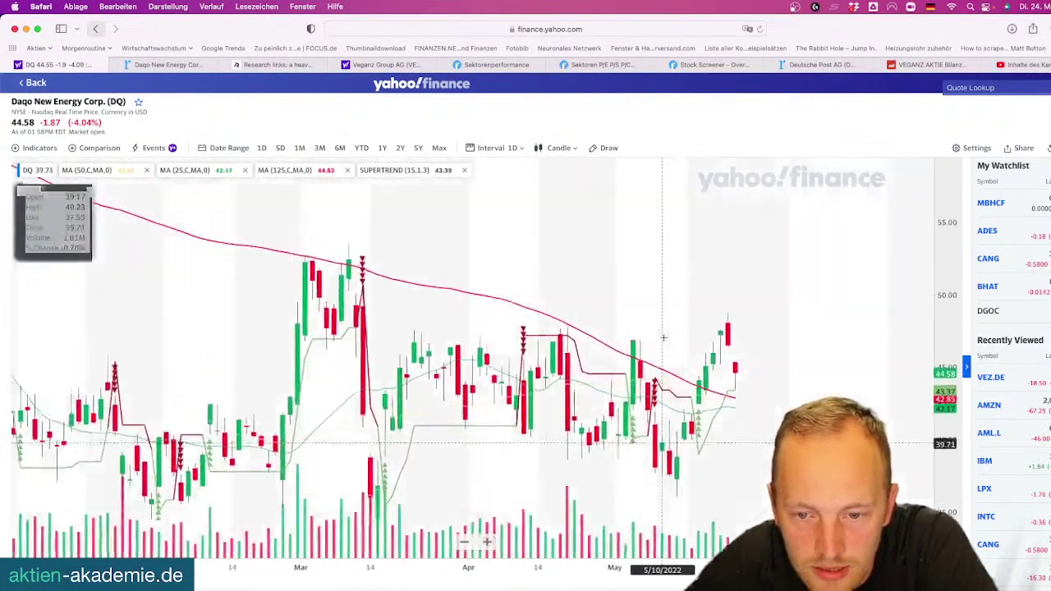
scroll(663, 337, "down", 10)
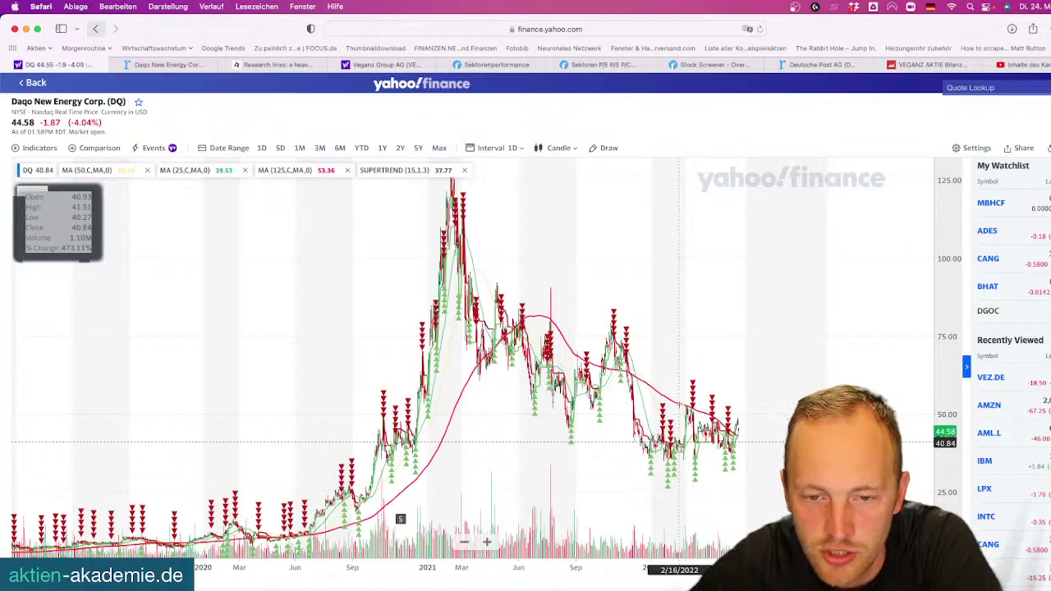
left_click_drag(595, 312, 584, 361)
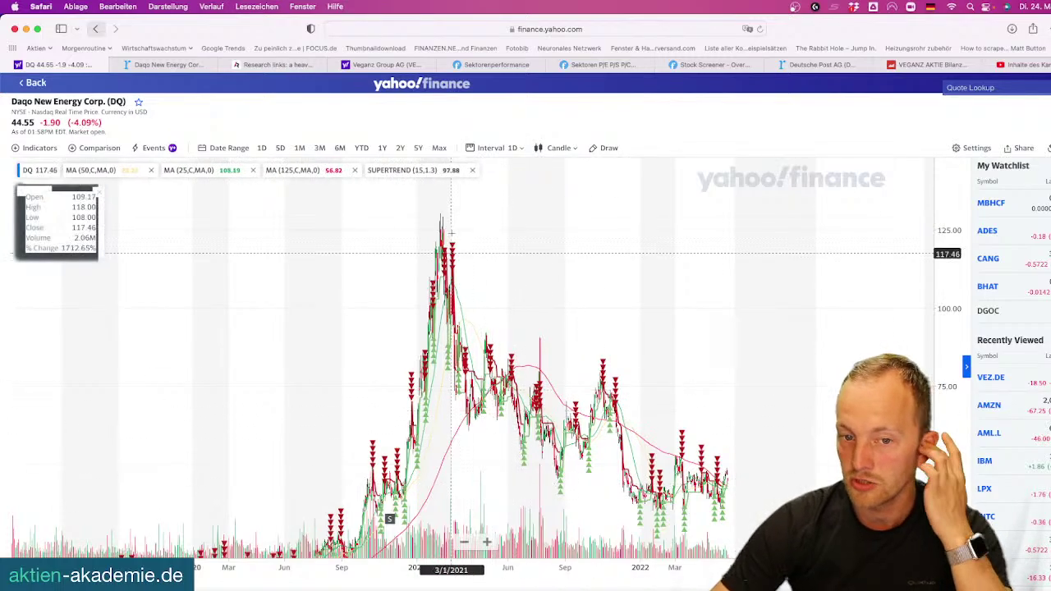
left_click(161, 64)
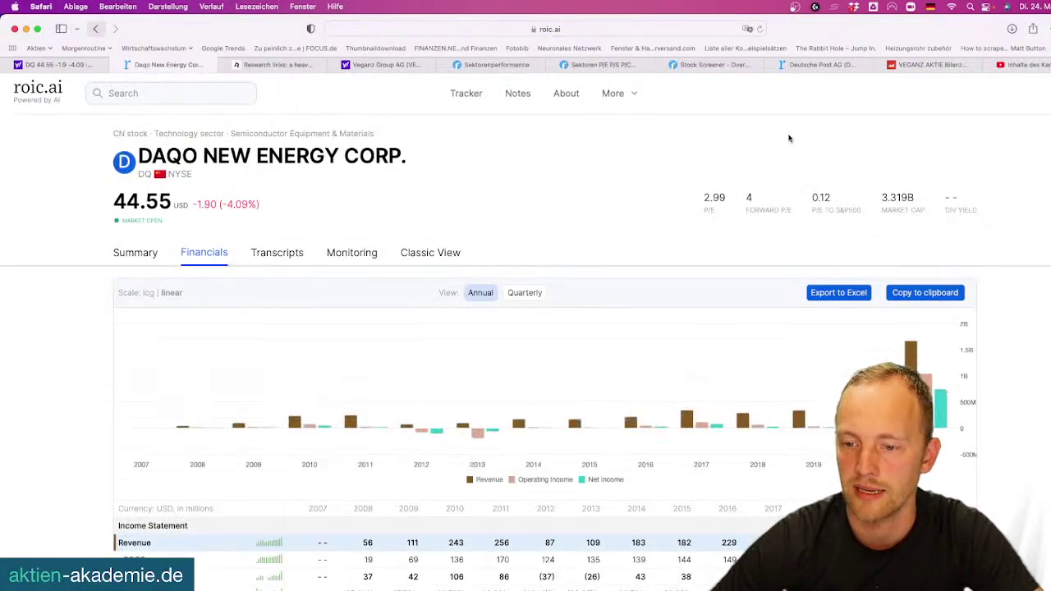
Review Daqo's yearly income statement figures and select the 3.319B market cap value
scroll(789, 138, "down", 1)
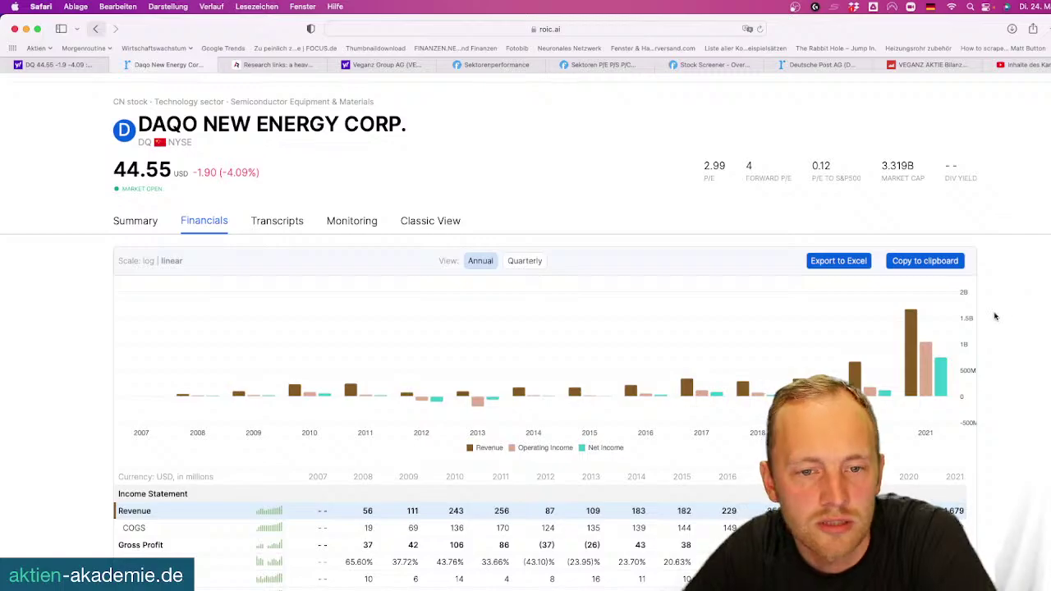
scroll(722, 264, "down", 5)
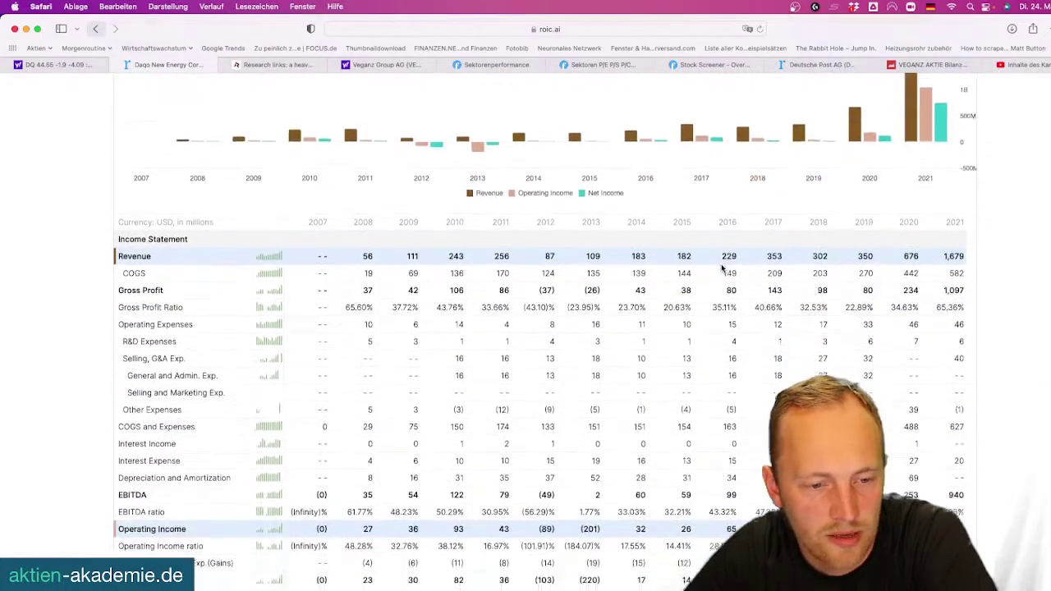
scroll(722, 268, "down", 2)
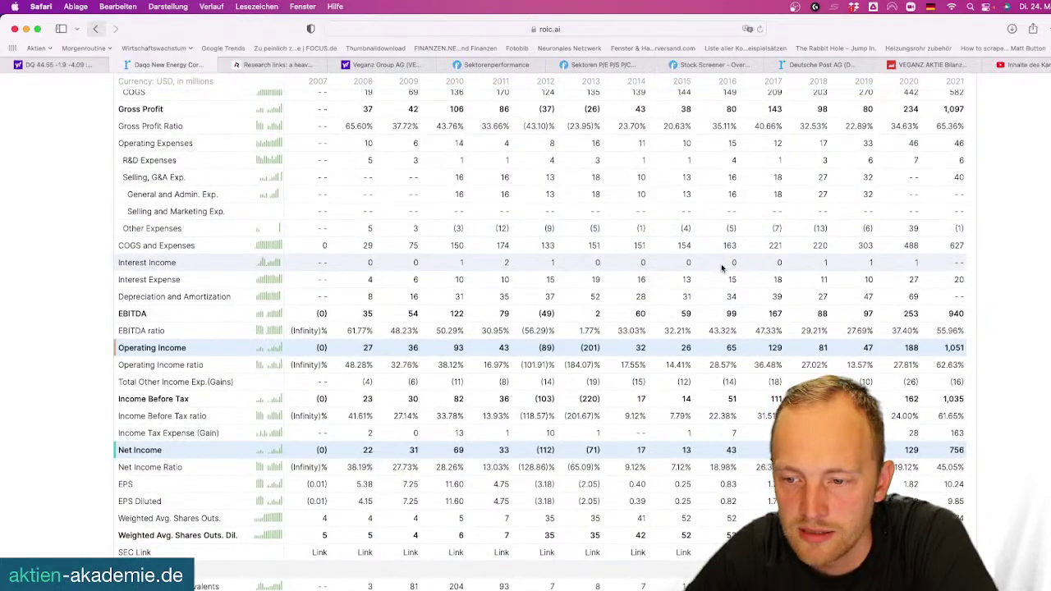
scroll(722, 268, "down", 3)
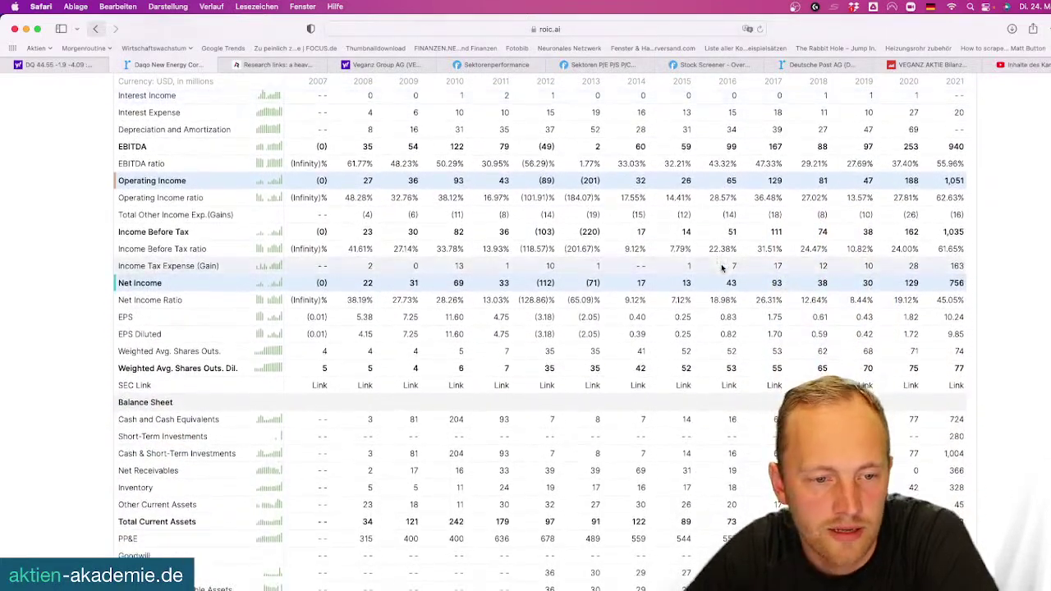
scroll(721, 264, "up", 10)
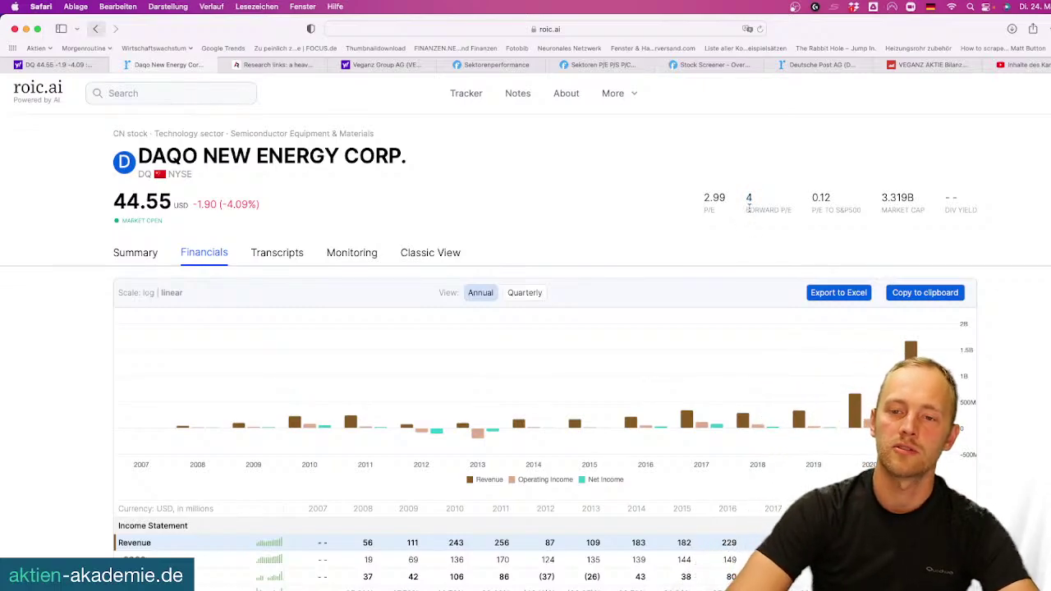
mouse_move(810, 380)
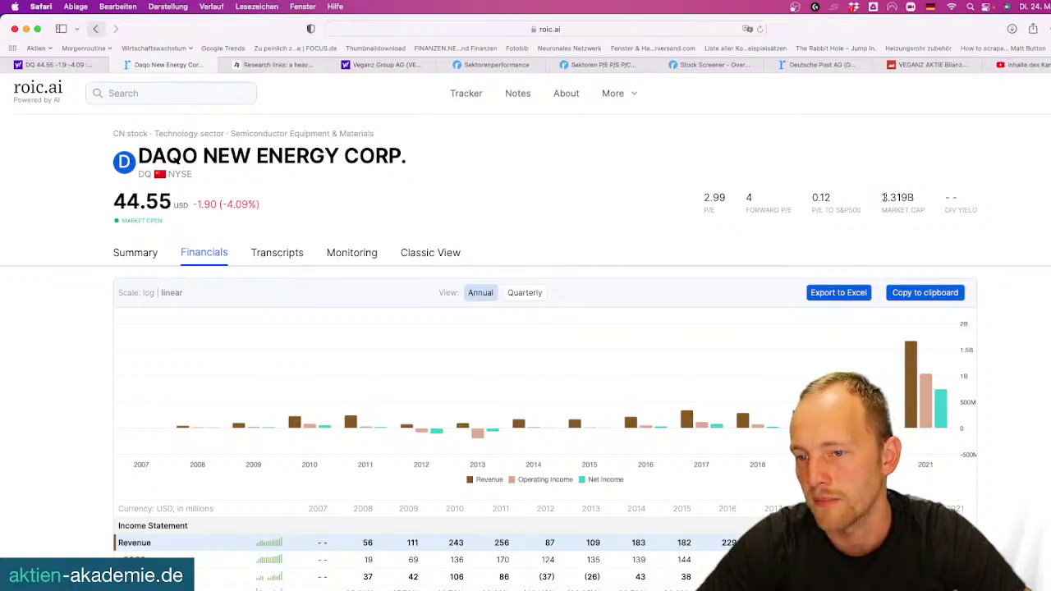
left_click_drag(884, 198, 916, 199)
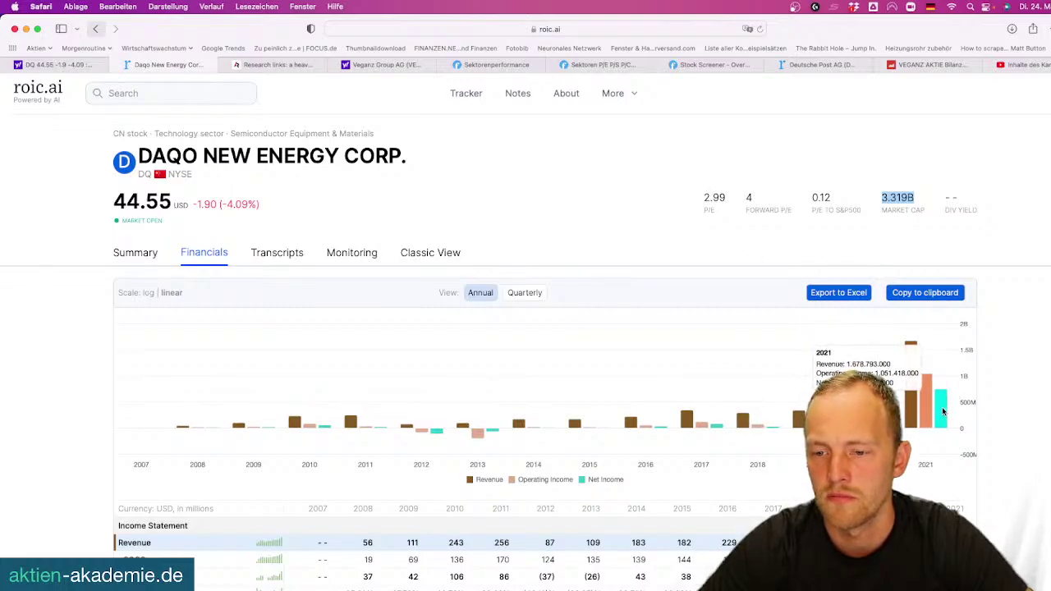
Calculate 3319/756 in Spotlight, giving a ratio of about 4.39
key("super+space")
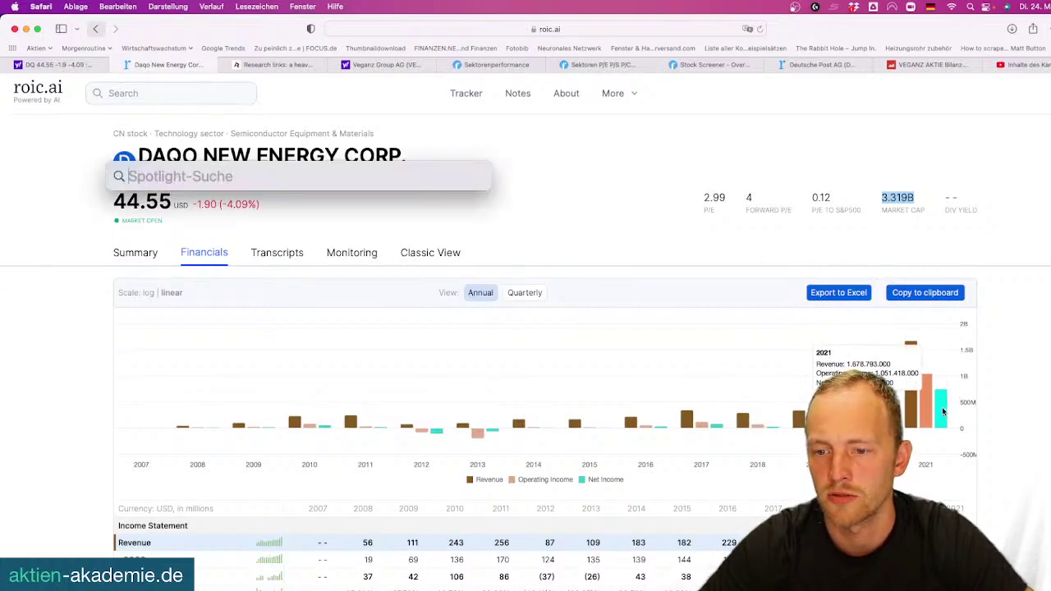
type("756*")
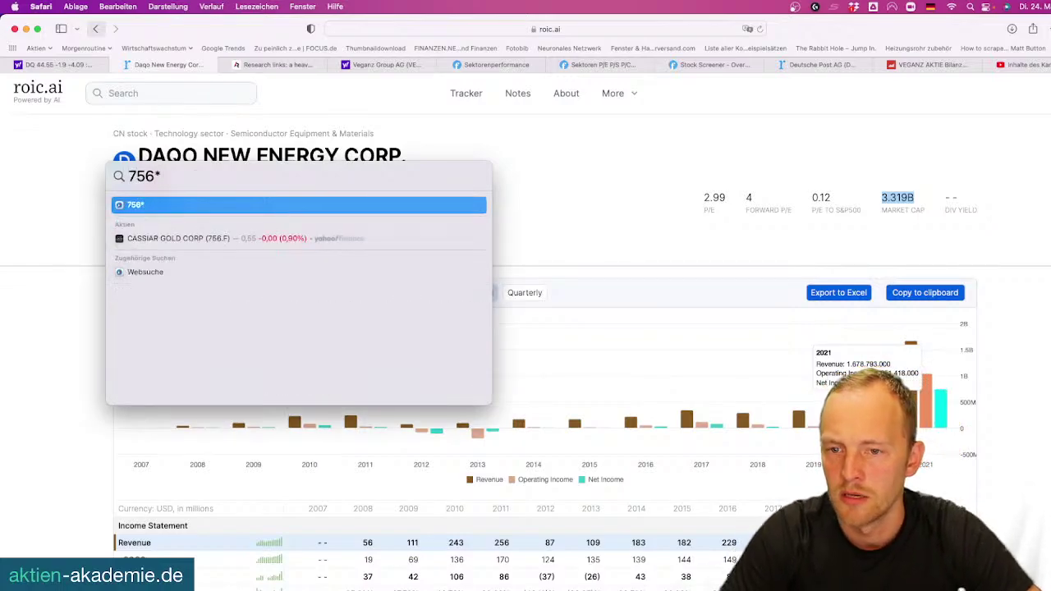
type("3")
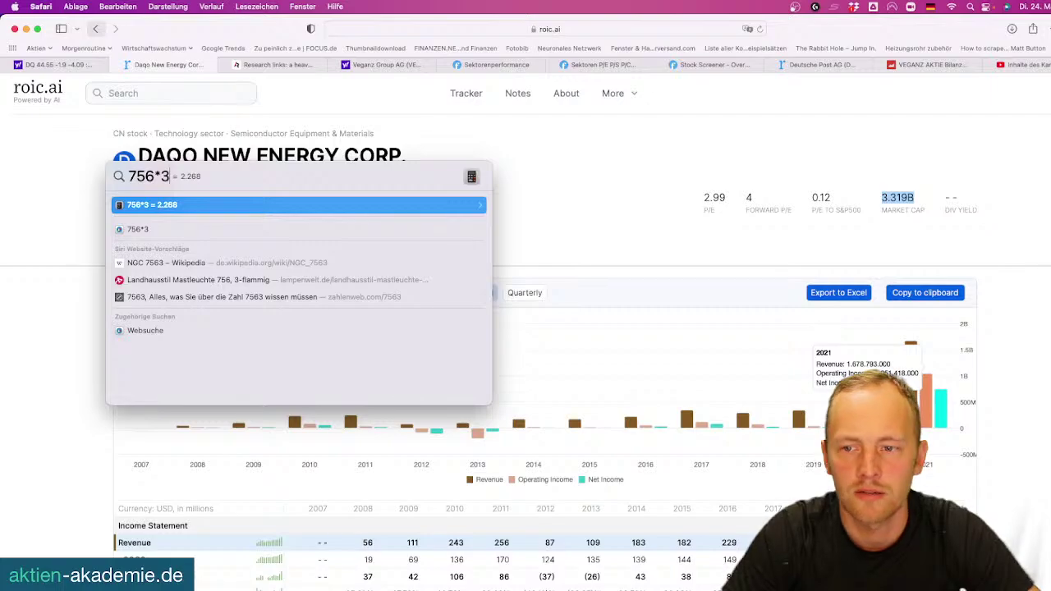
key("BackSpace")
key("BackSpace")
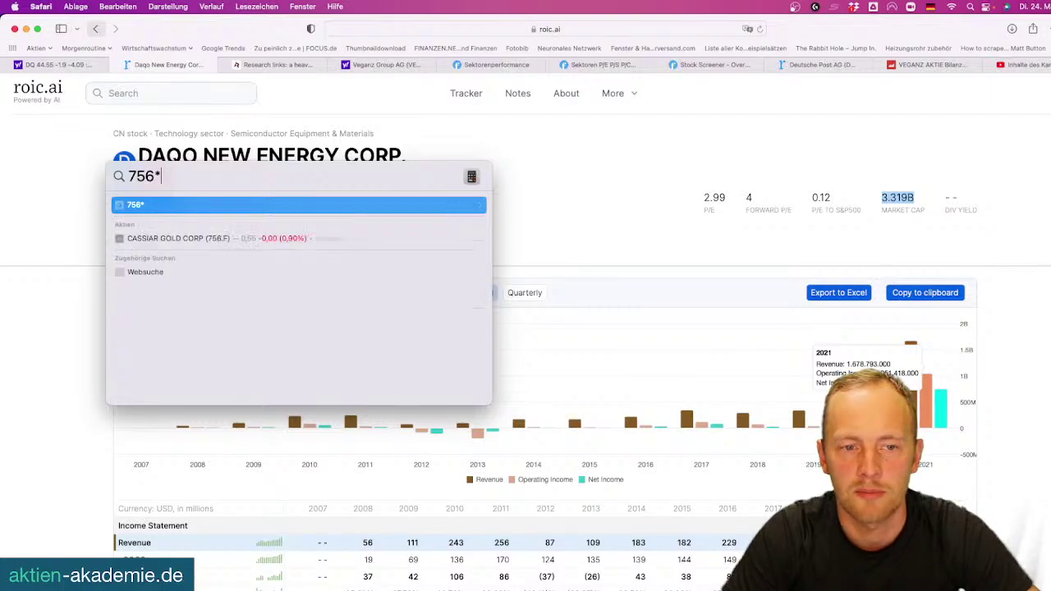
key("super+a")
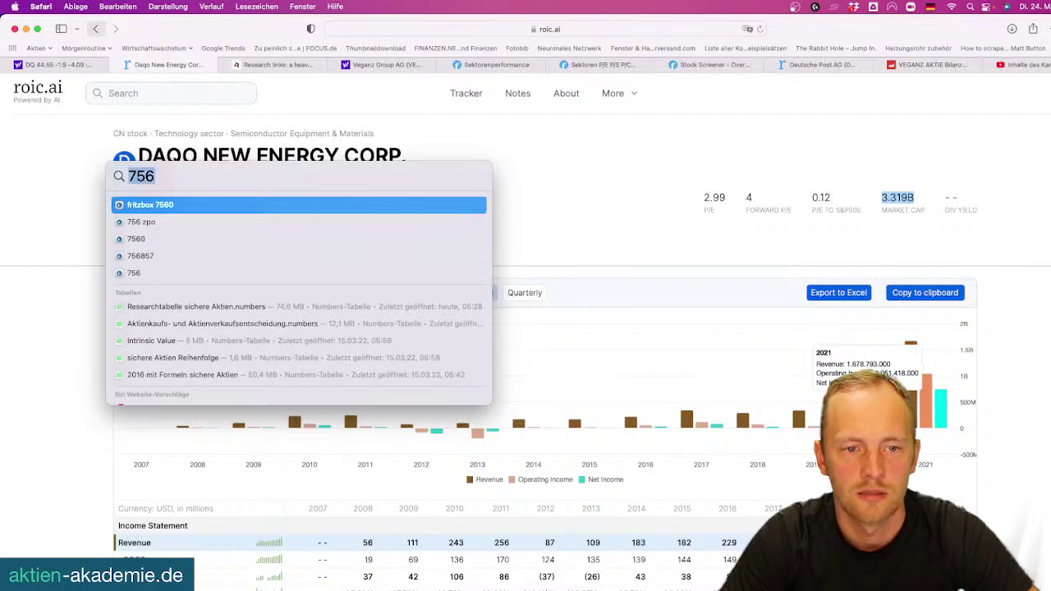
key("Right")
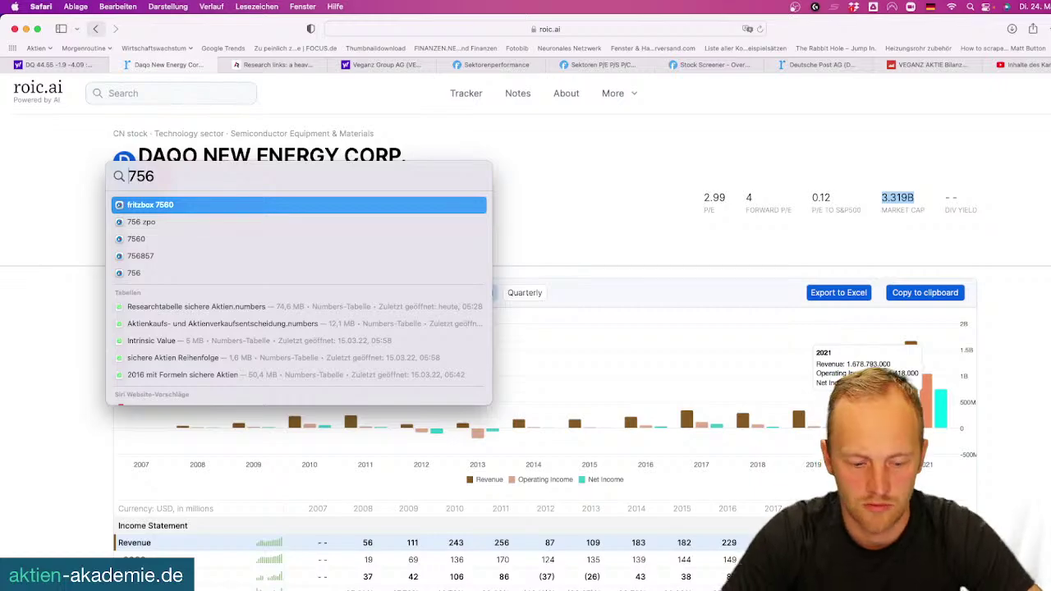
type("3319/")
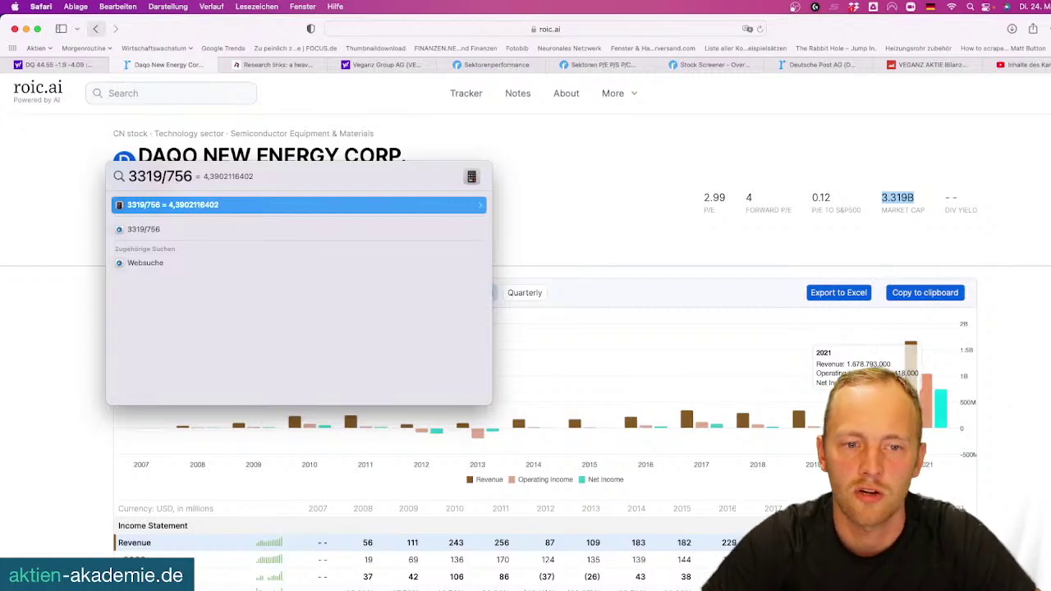
Close Spotlight, skim Daqo's balance sheet and cash flow, then return to the DQ chart
key("Escape")
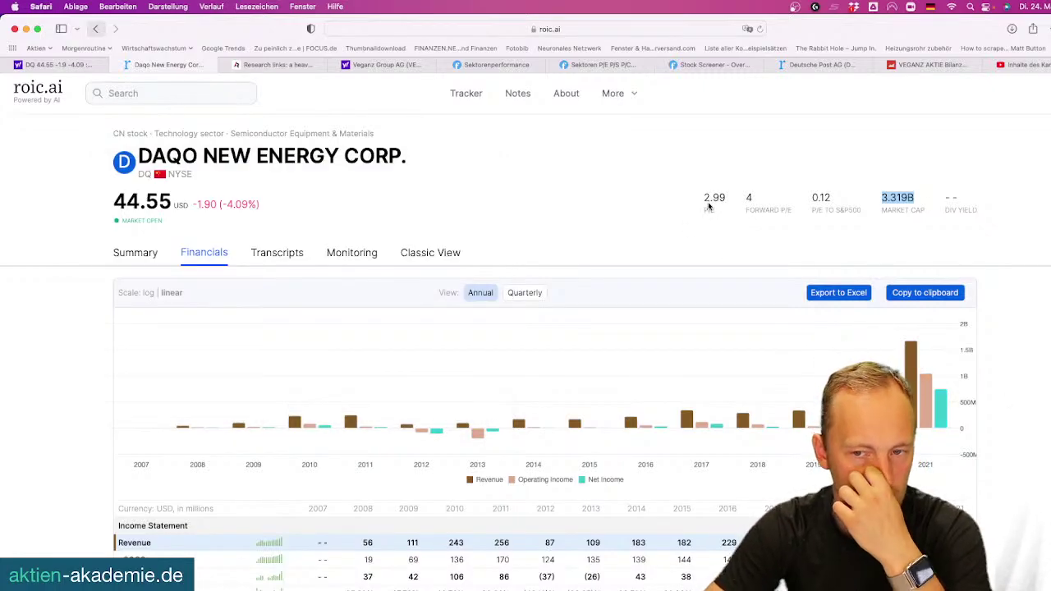
scroll(701, 216, "down", 5)
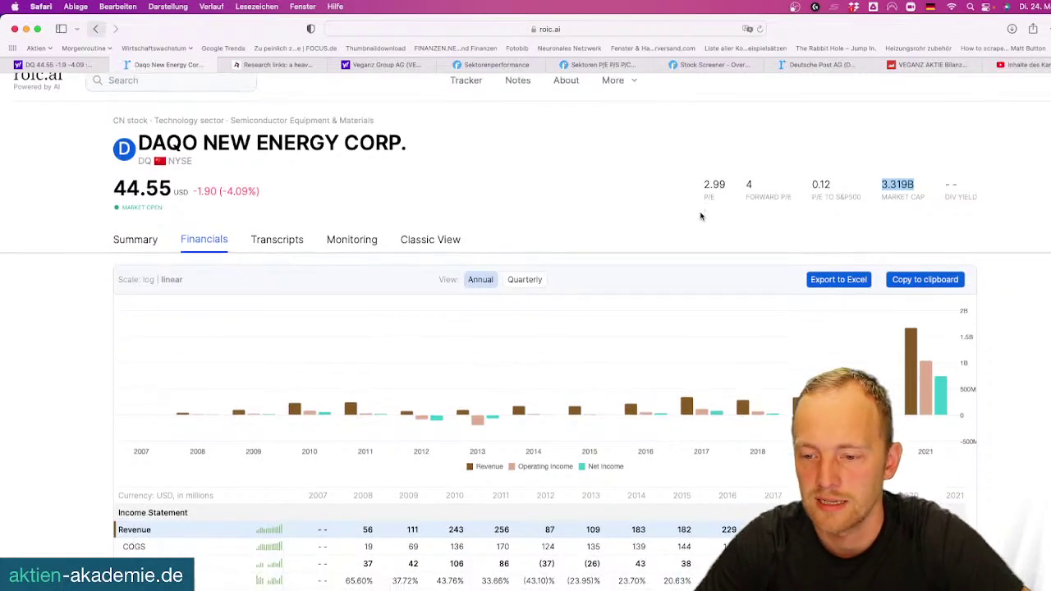
scroll(700, 216, "down", 20)
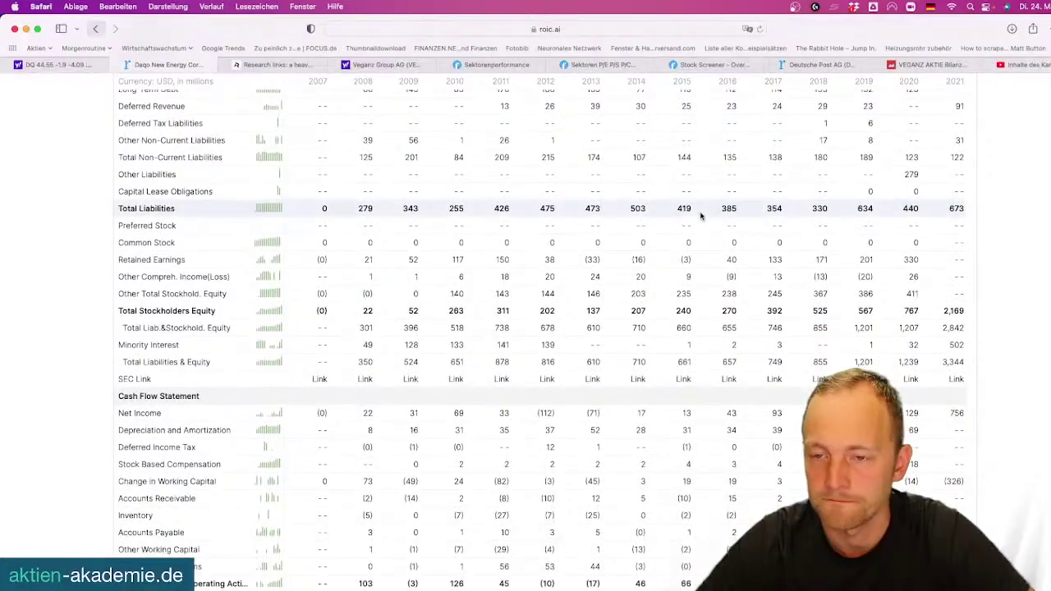
scroll(700, 216, "up", 20)
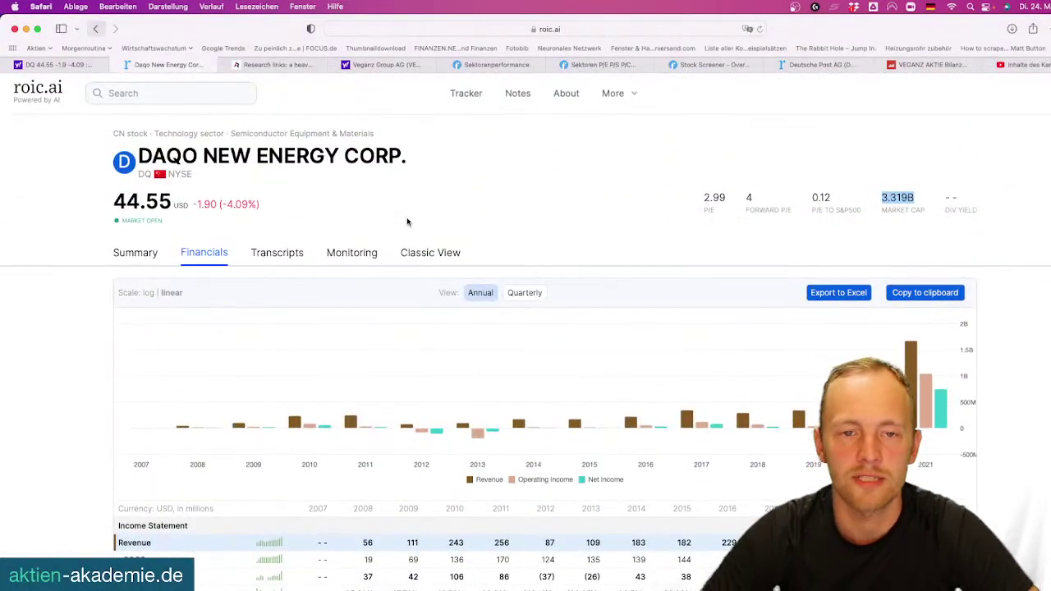
left_click(51, 64)
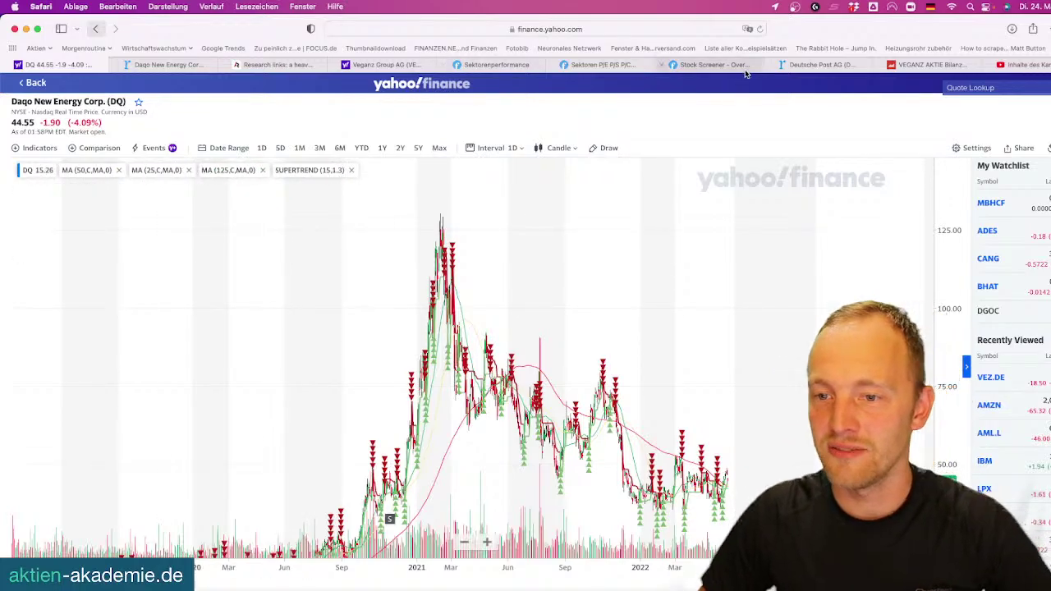
Switch to the 'VEGANZ AKTIE Bilanz' finanzen.net tab with Veganz's key figures
mouse_move(697, 69)
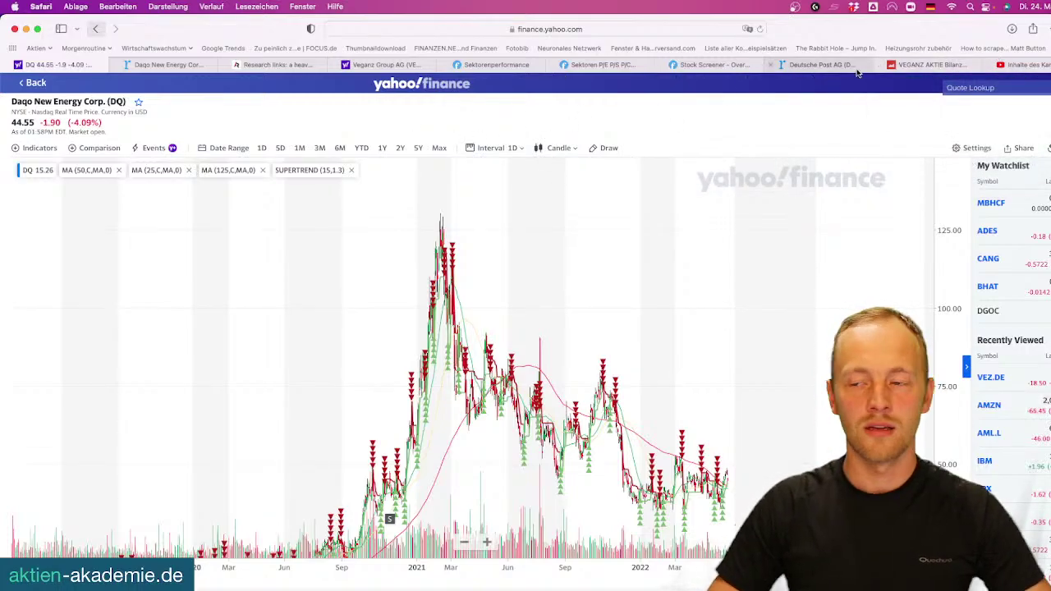
left_click(912, 65)
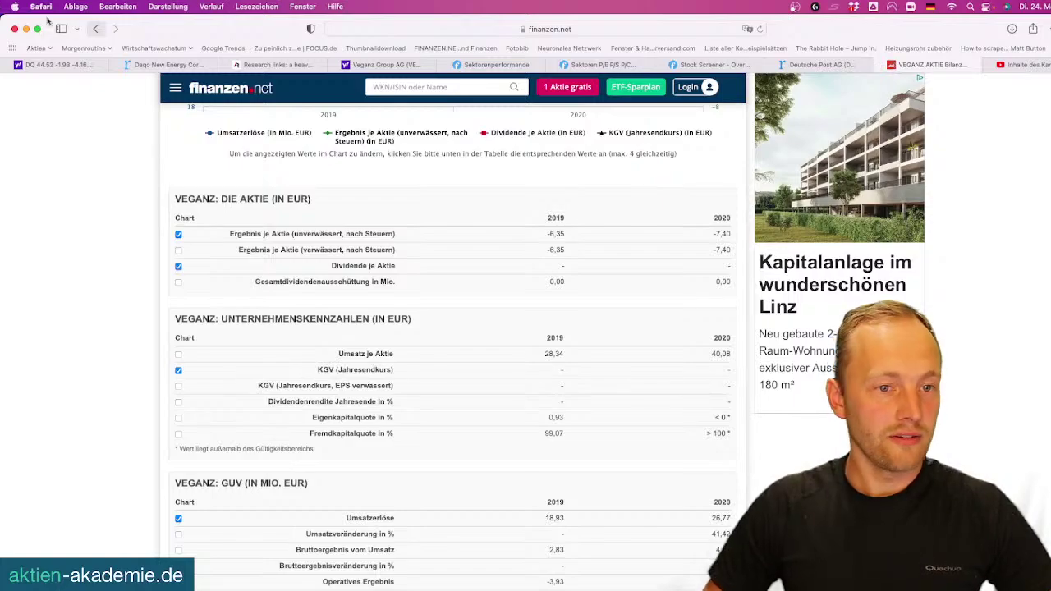
Go to the US Money Supply M2 page from the Morgenroutine bookmarks and view its chart
left_click(84, 47)
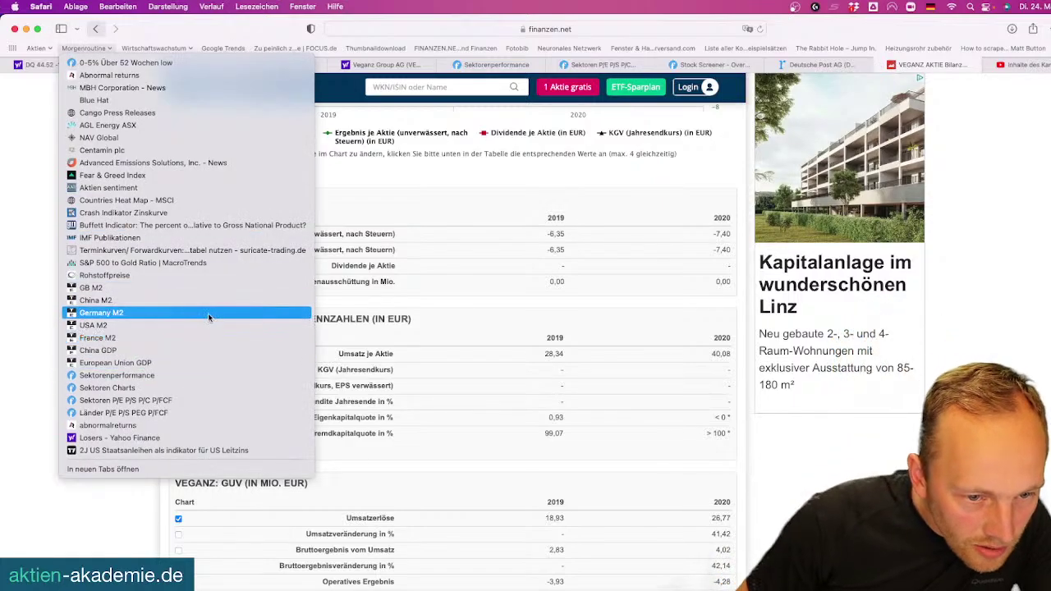
left_click(208, 313)
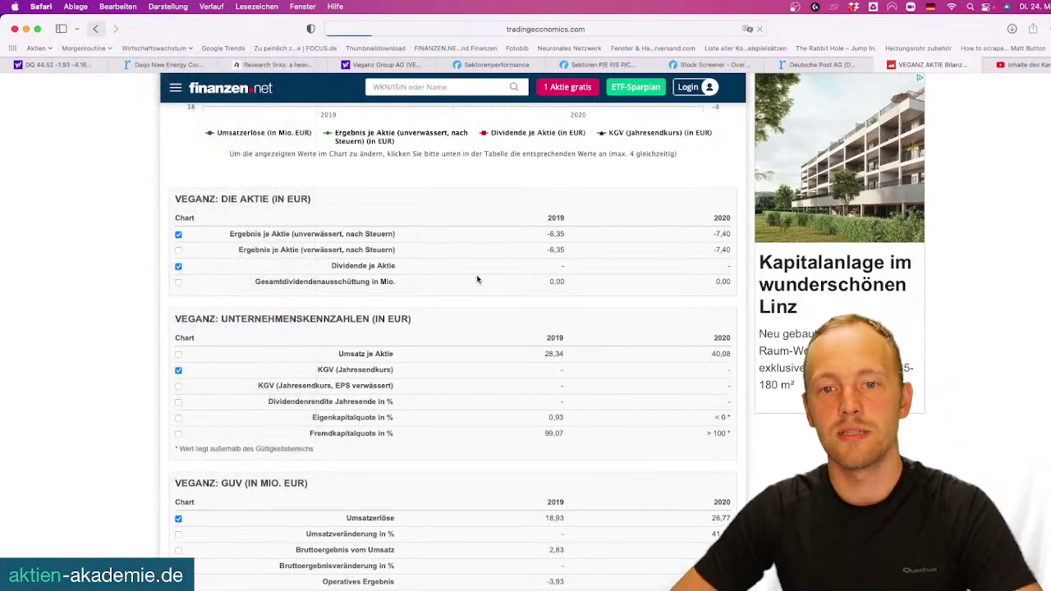
scroll(479, 282, "down", 4)
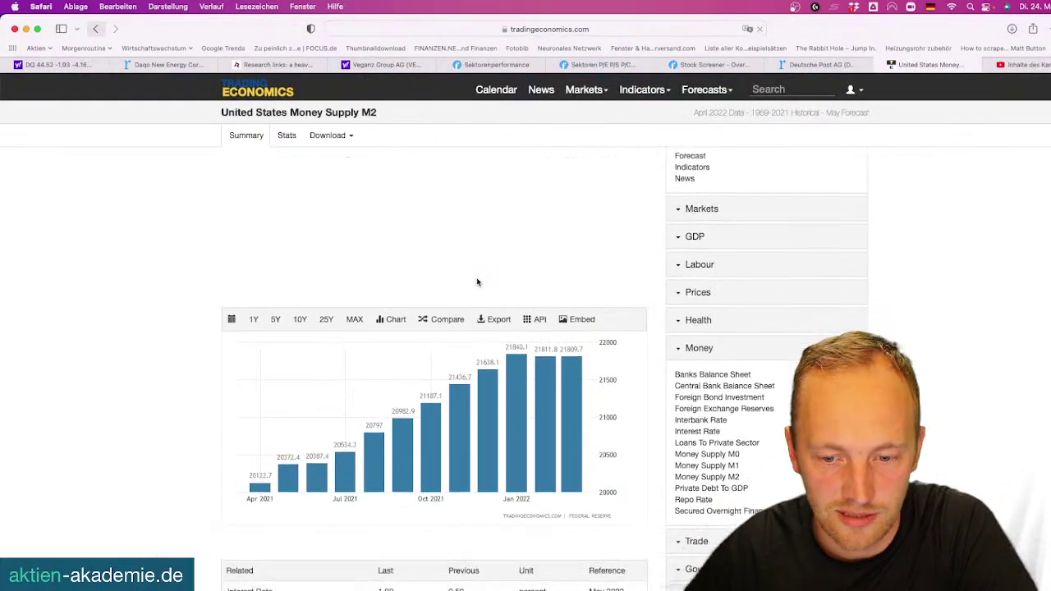
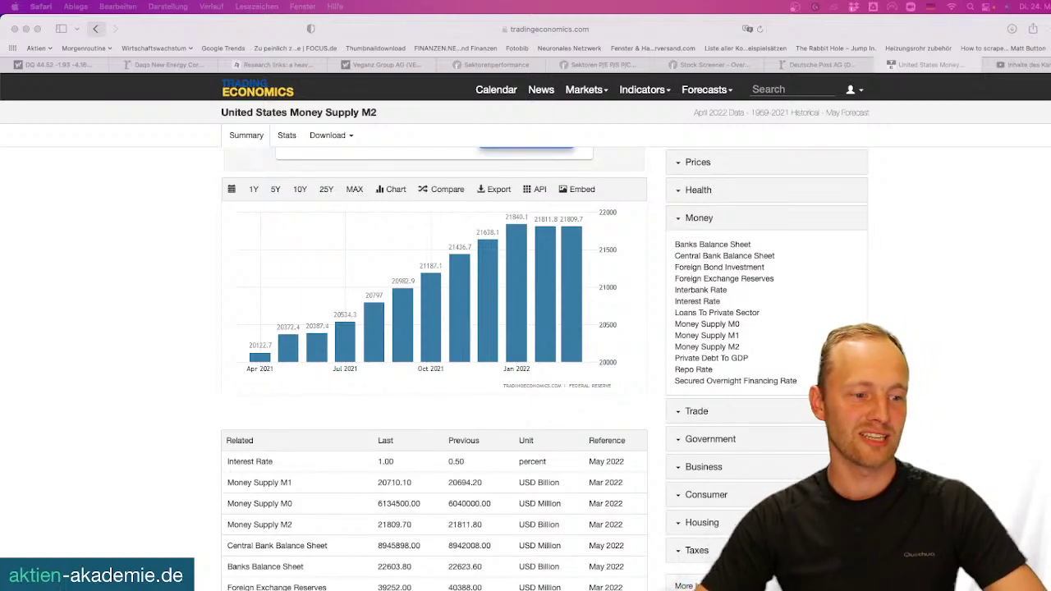
Bring Safari into focus and switch to the 'Inhalte des Kanals' YouTube Studio tab
left_click(227, 284)
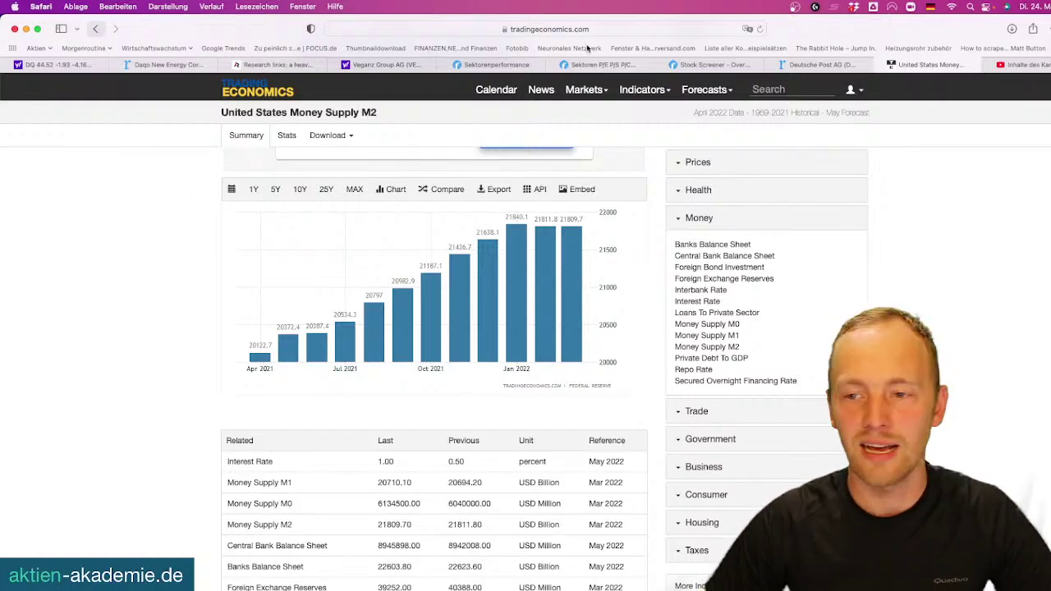
left_click(1015, 64)
Filter the video list to titles containing 'NEL' and mark the 24.12.2021 publish date
left_click(239, 191)
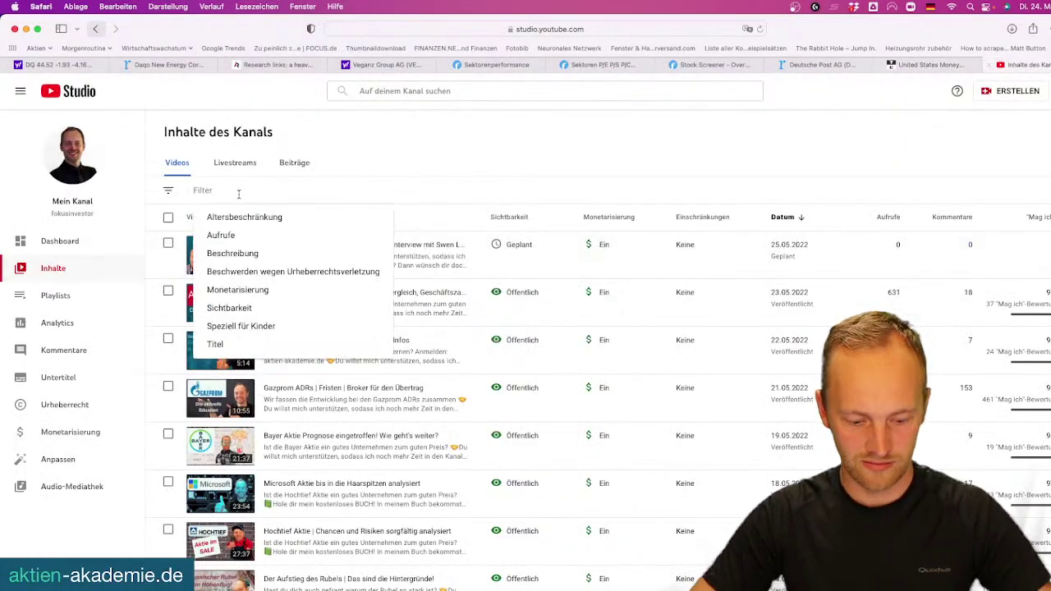
type("NEL")
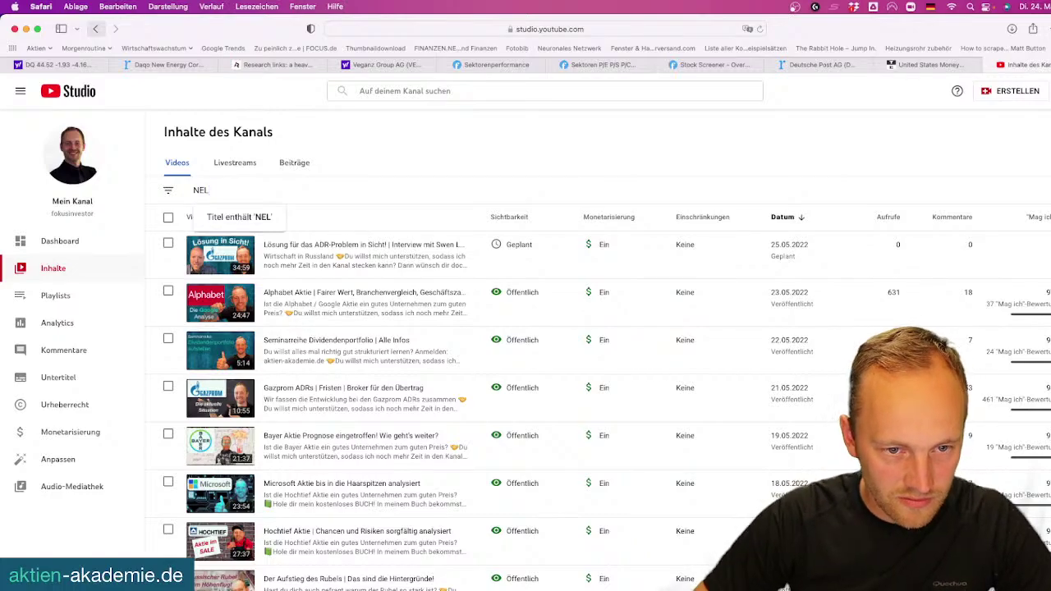
key("Return")
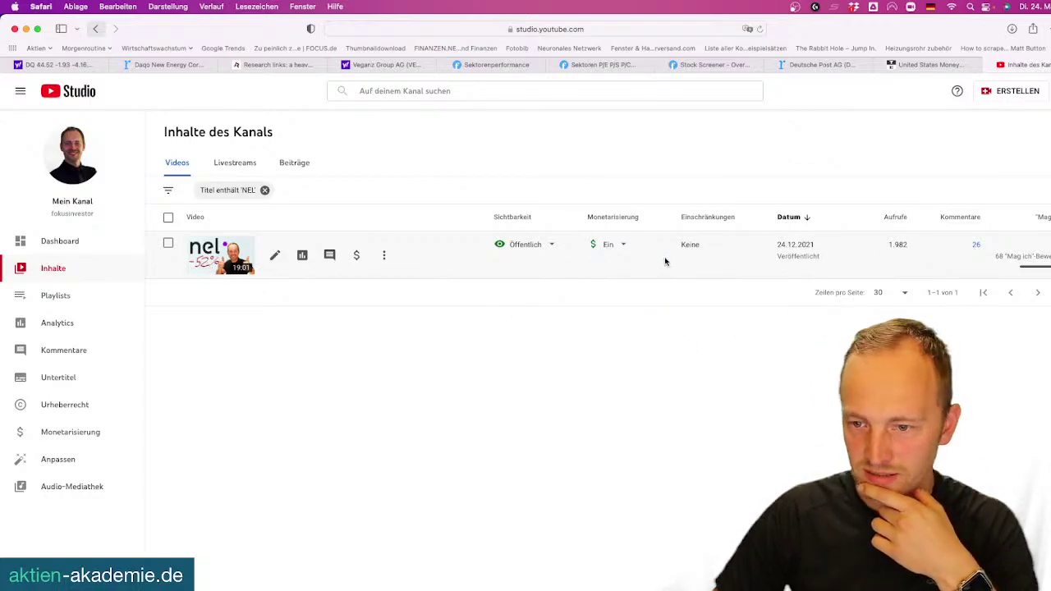
left_click_drag(777, 244, 815, 245)
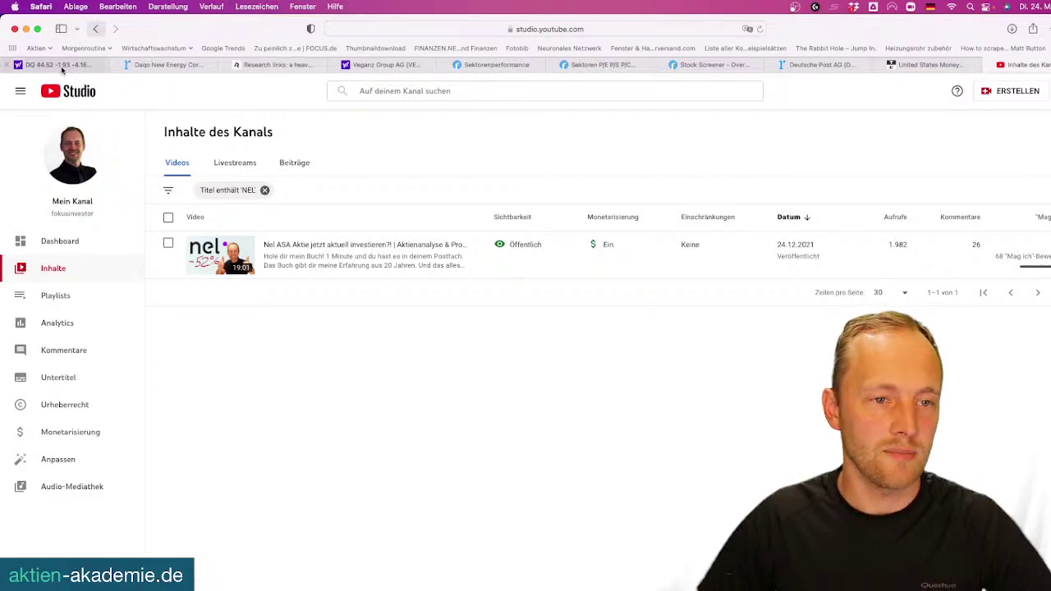
Search roic.ai for 'NEL ASA', open its NEL.OL page, then return to the Yahoo Finance tab
left_click(171, 66)
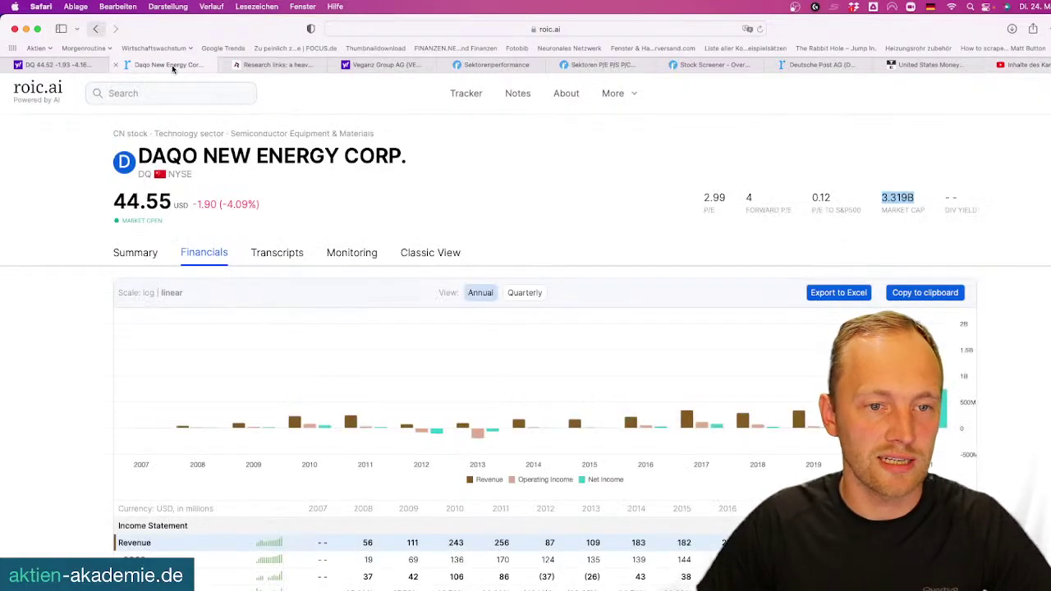
left_click(158, 95)
type("NE")
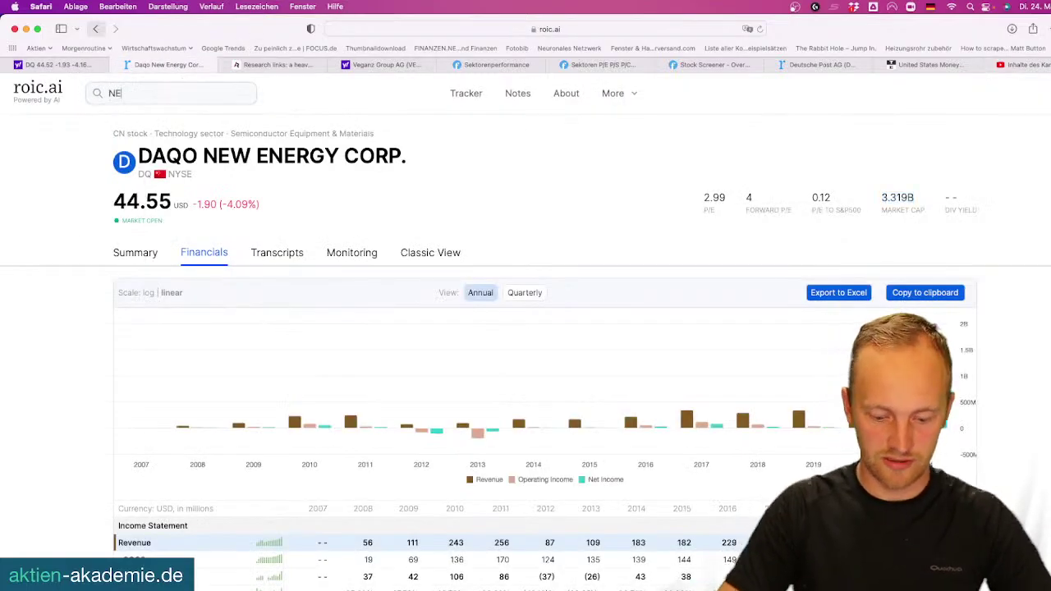
type("L ASA")
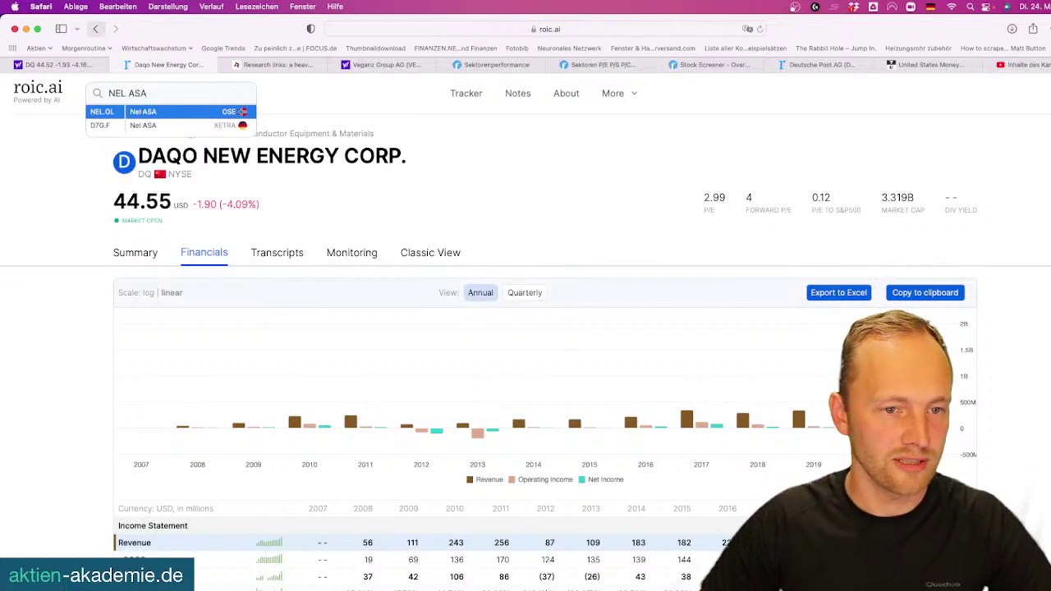
left_click(168, 116)
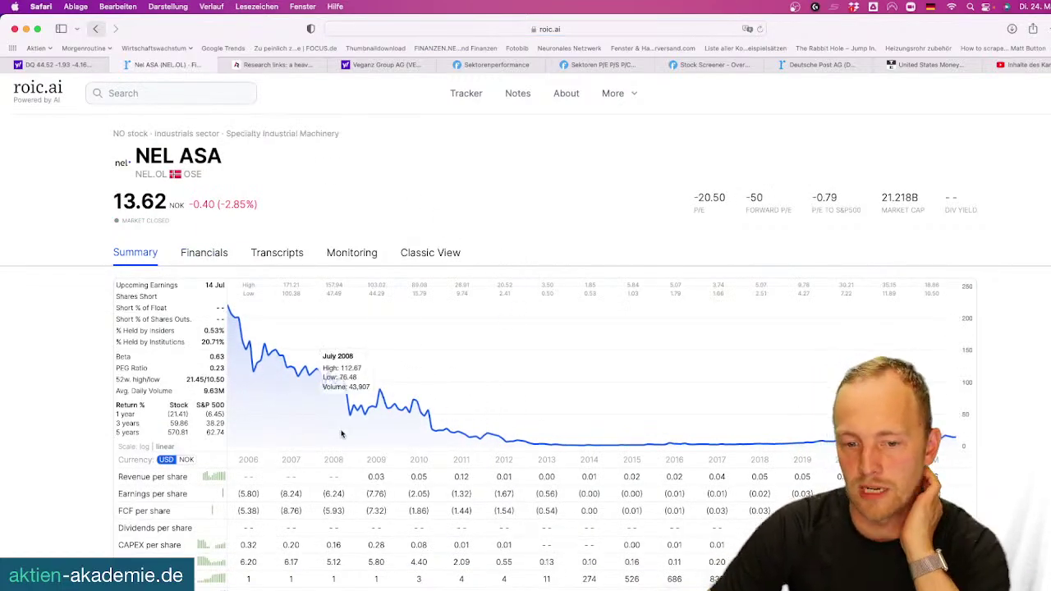
left_click(57, 66)
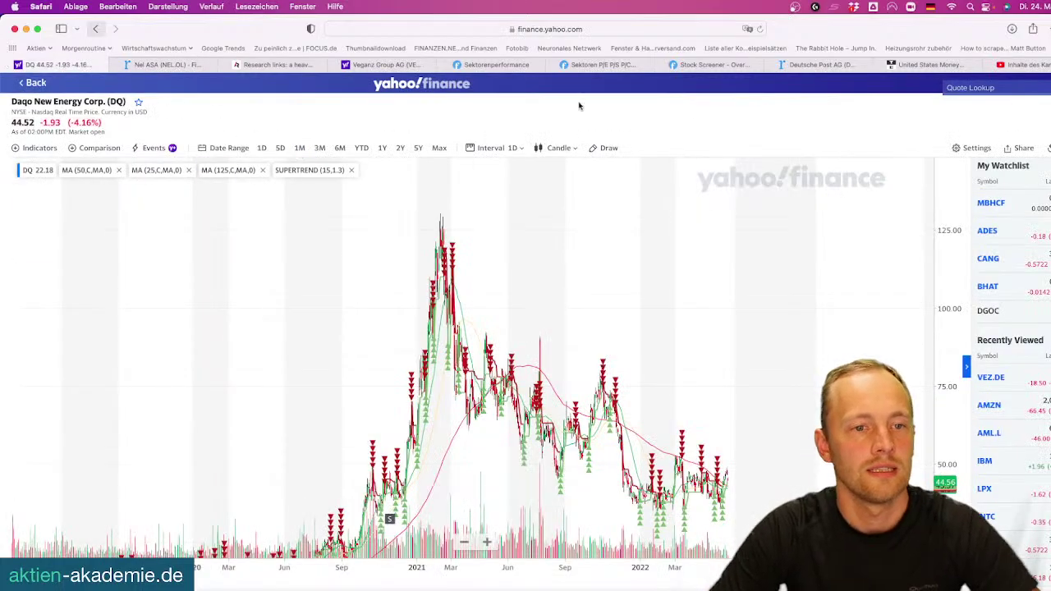
Look up 'NEL ASA' in Yahoo Finance and open the NEL.OL chart
left_click(1003, 88)
type("NEL ASA")
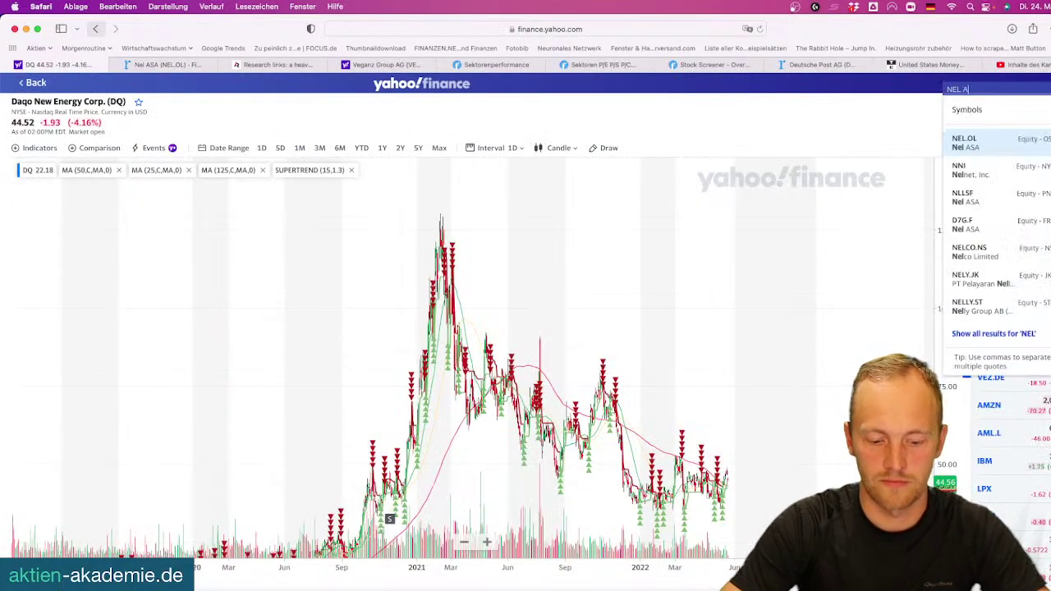
left_click(983, 152)
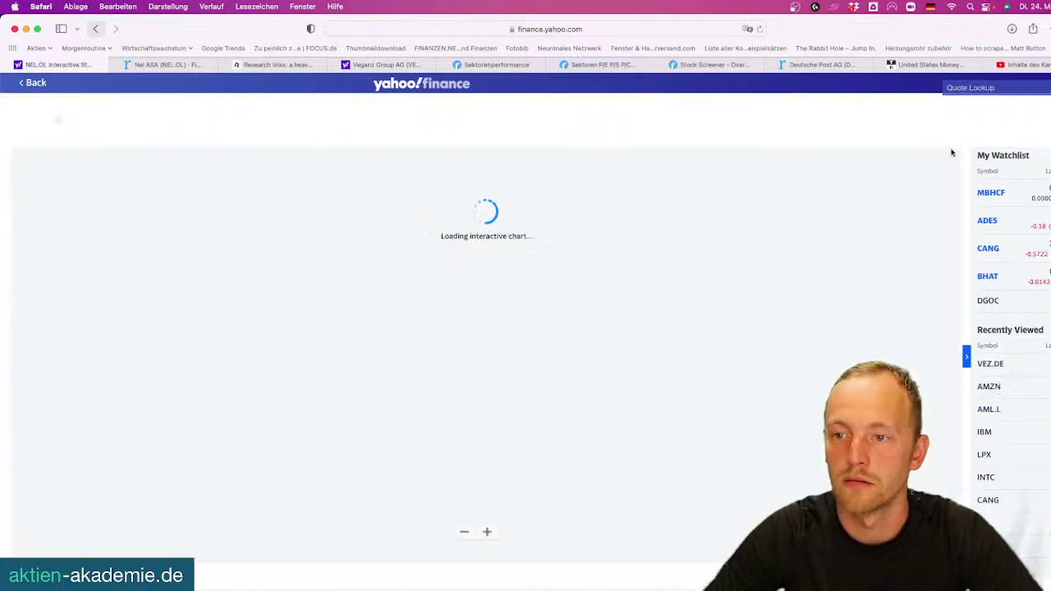
Pan the Nel ASA chart back through its price history to 2013
scroll(466, 471, "down", 5)
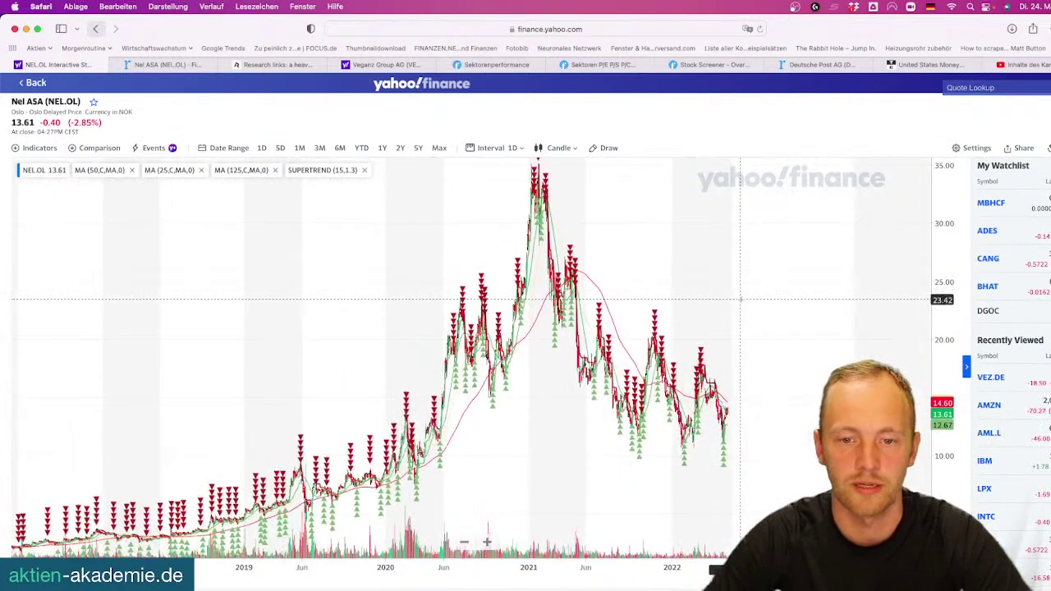
scroll(466, 471, "right", 3)
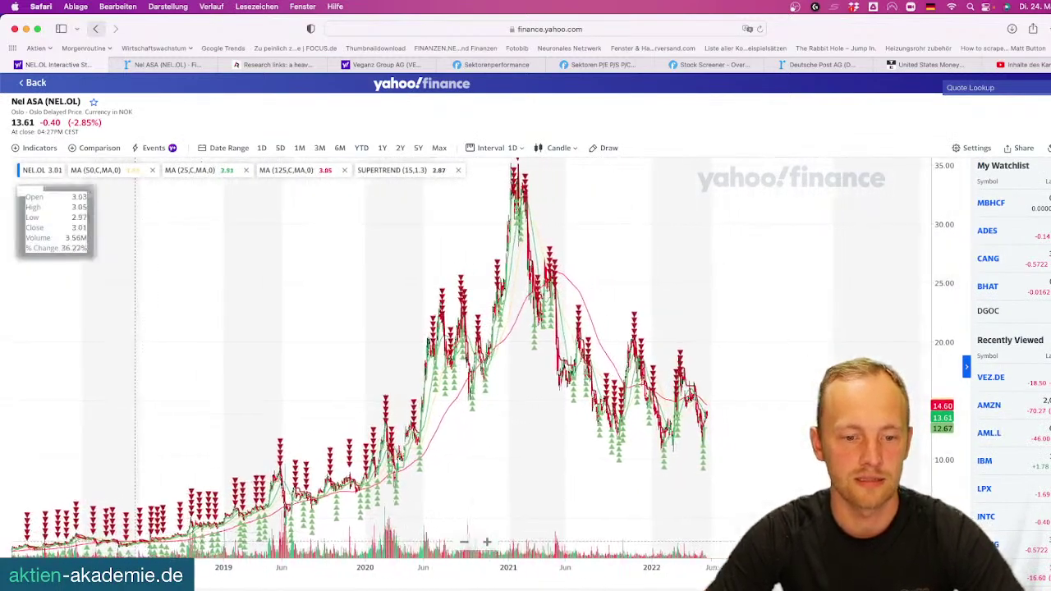
scroll(441, 357, "right", 1)
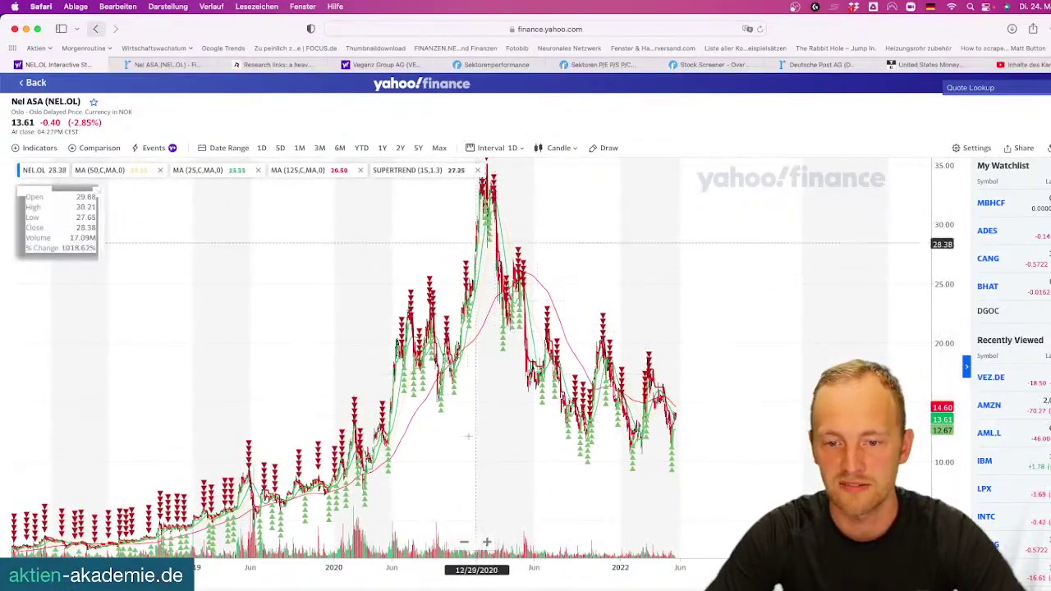
scroll(427, 370, "left", 10)
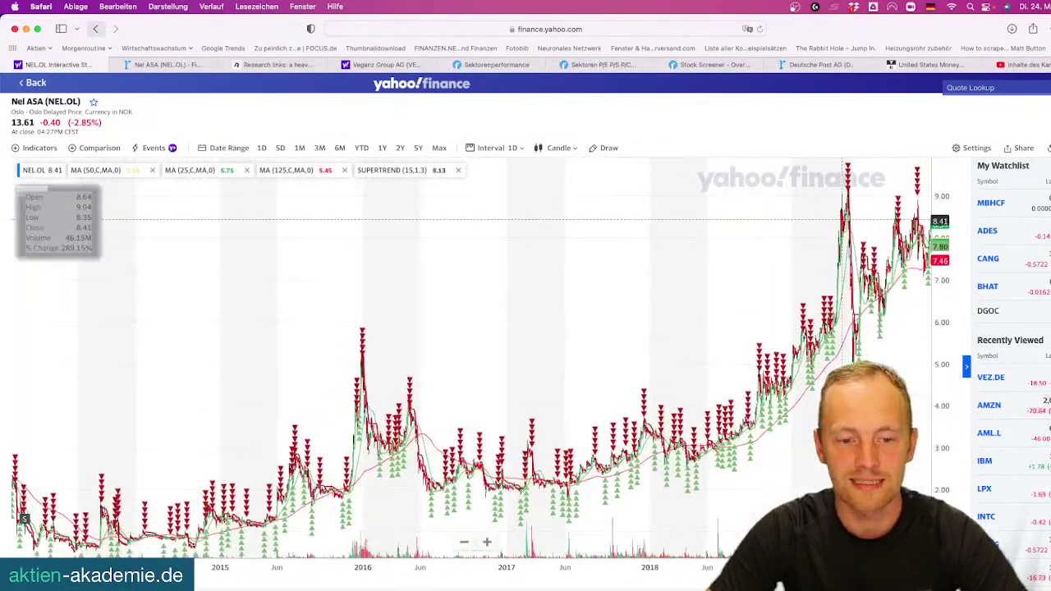
scroll(489, 392, "left", 10)
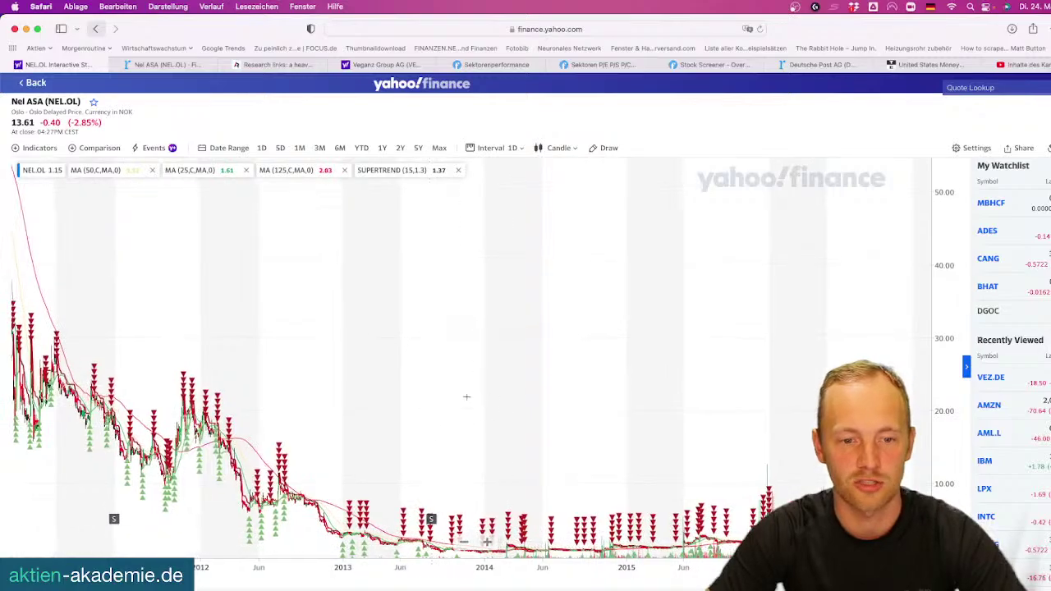
scroll(712, 379, "left", 5)
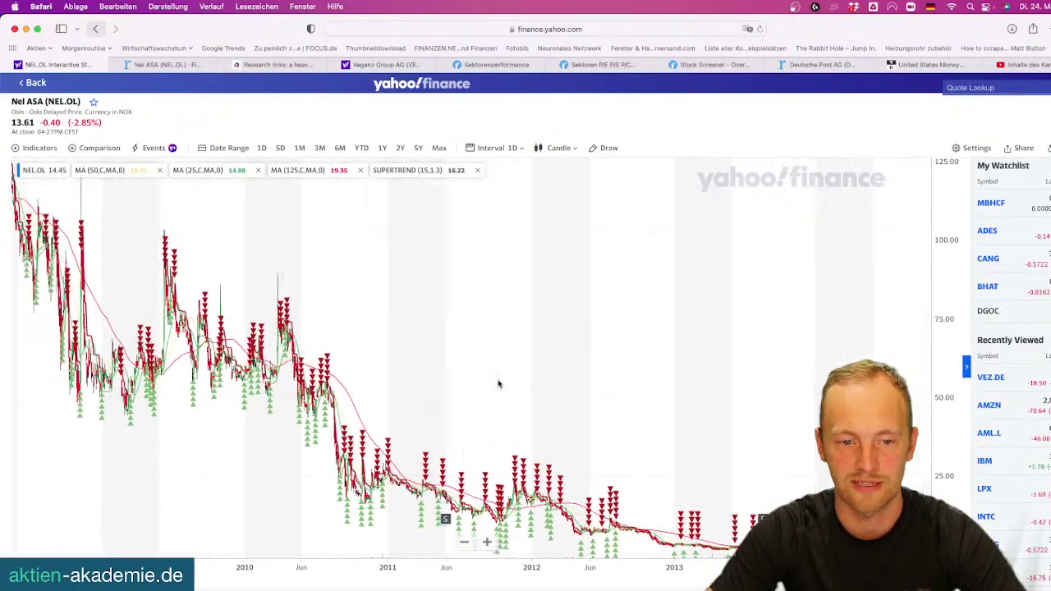
scroll(689, 382, "left", 5)
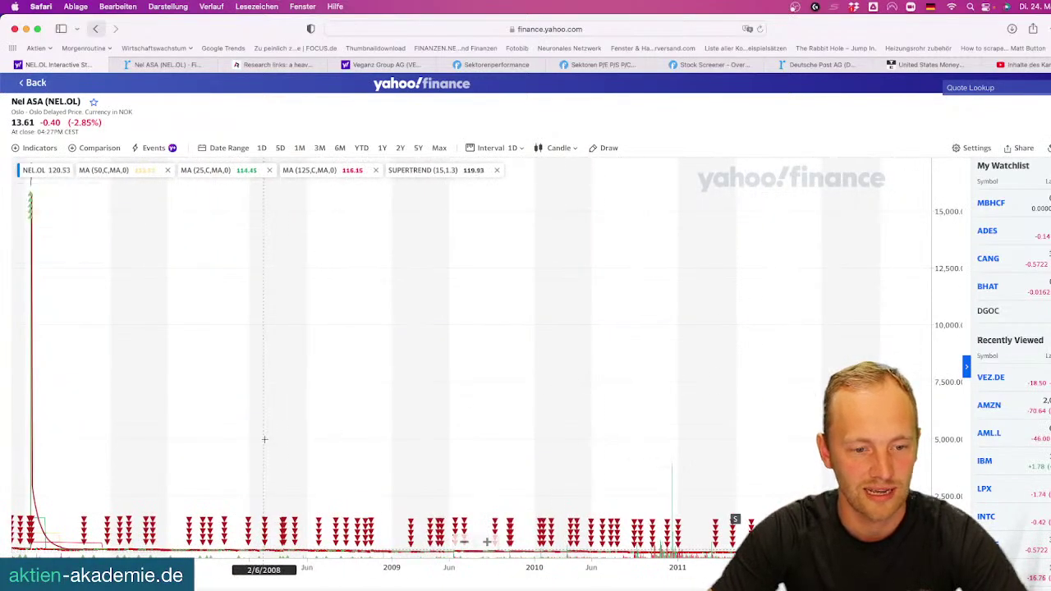
scroll(495, 417, "left", 5)
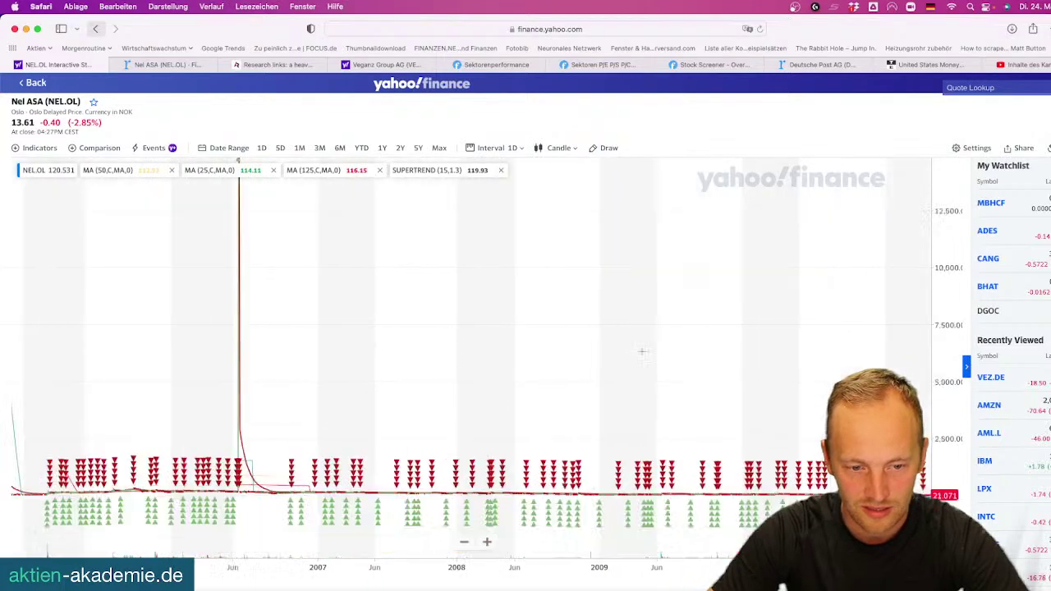
scroll(697, 298, "up", 3)
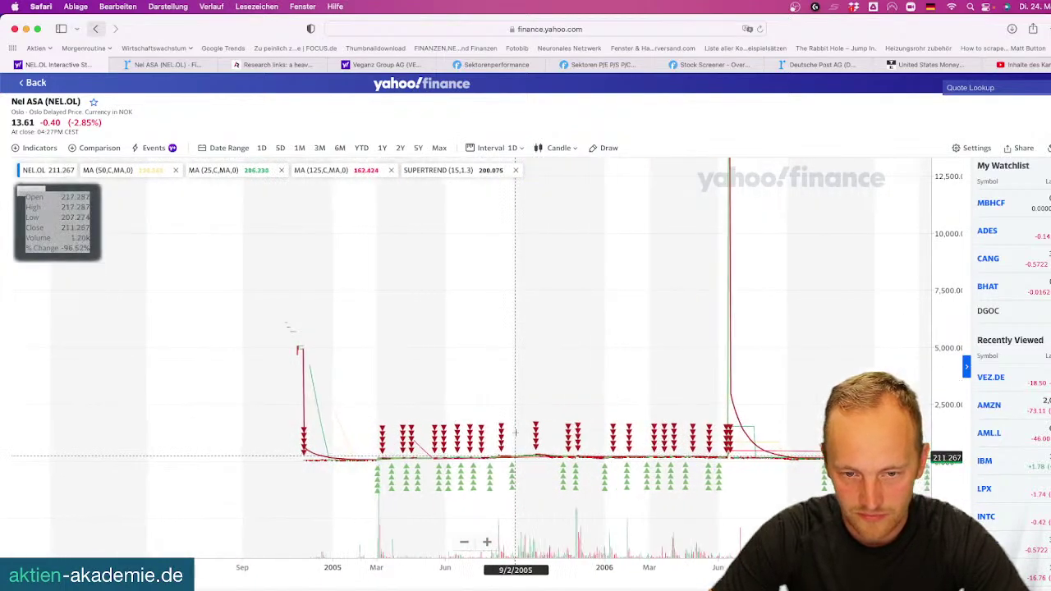
scroll(704, 370, "up", 2)
left_click_drag(744, 368, 361, 371)
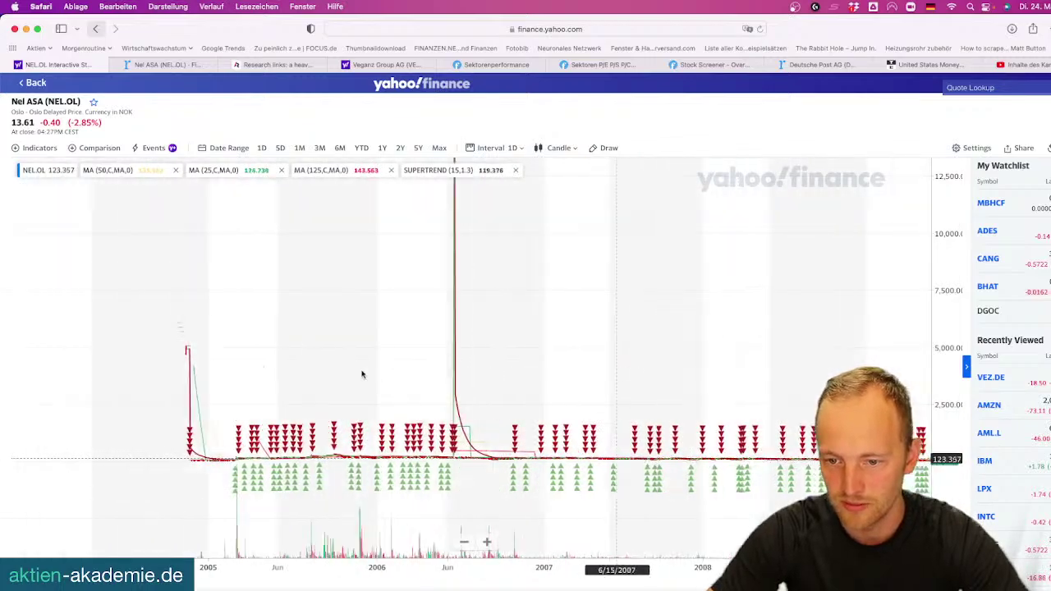
left_click_drag(439, 364, 129, 371)
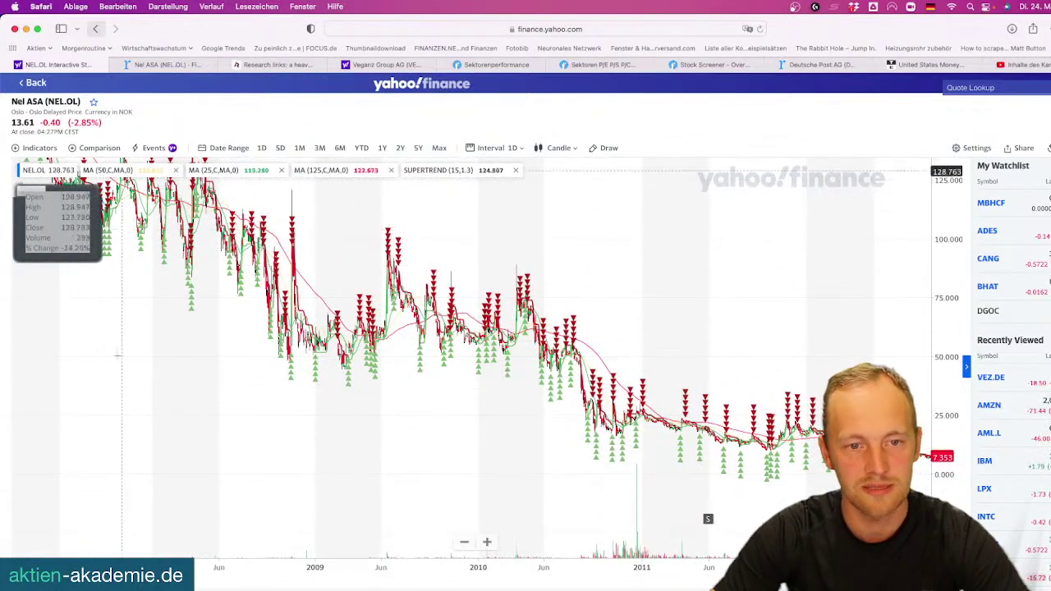
left_click_drag(508, 362, 371, 421)
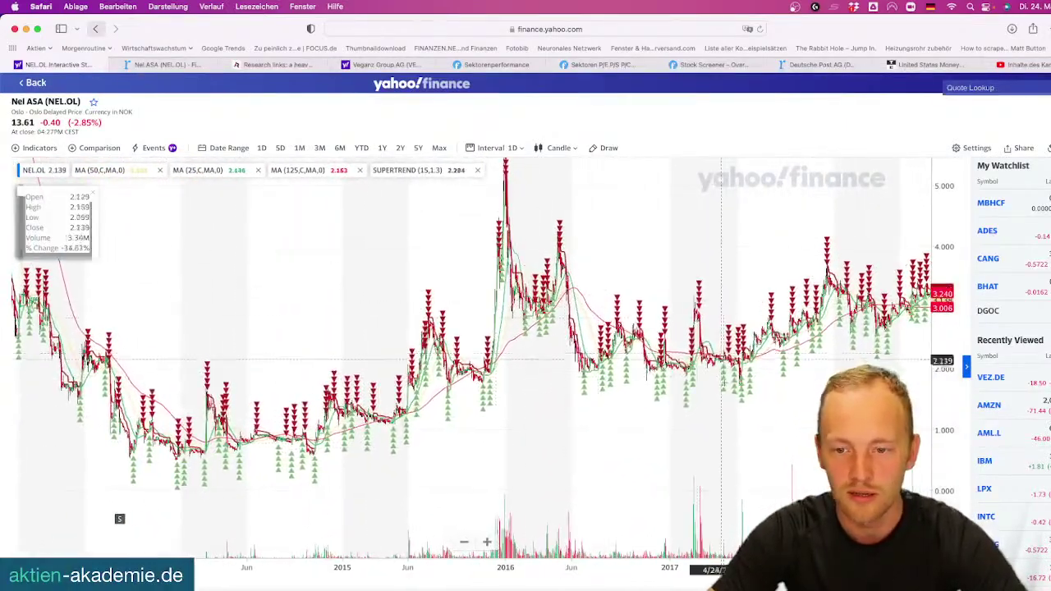
Narrow the chart to roughly Dec 2020–April 2022, showing the full 2021 peak
scroll(371, 421, "right", 10)
scroll(521, 411, "right", 15)
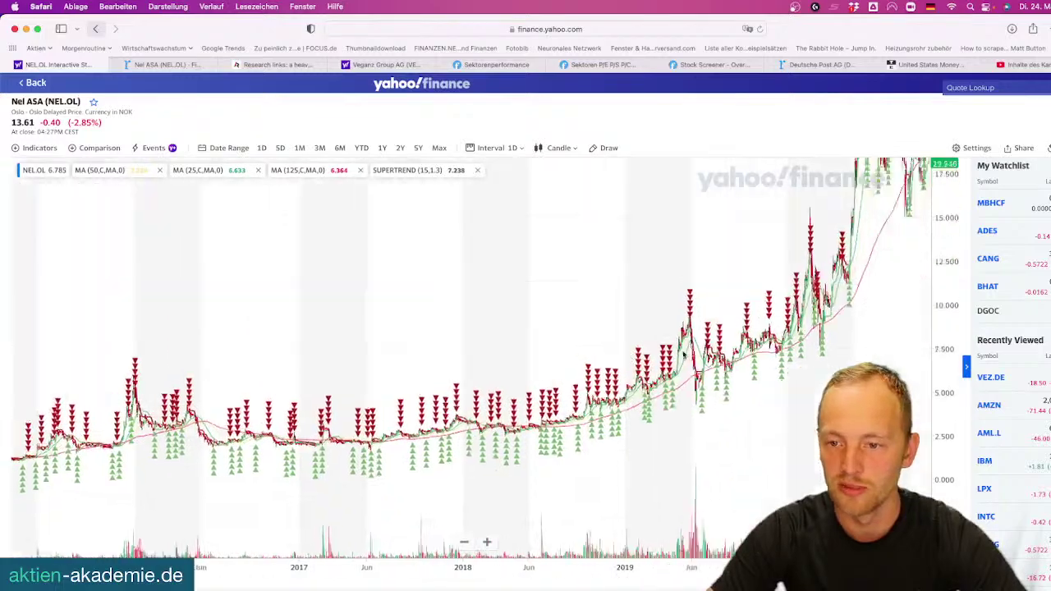
scroll(663, 312, "right", 5)
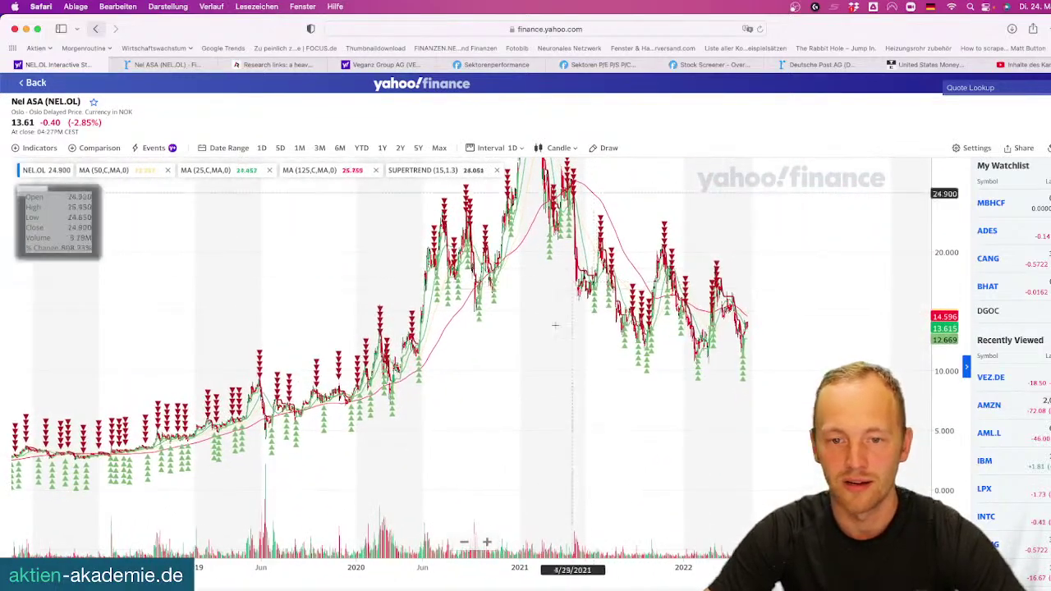
scroll(751, 377, "down", 3)
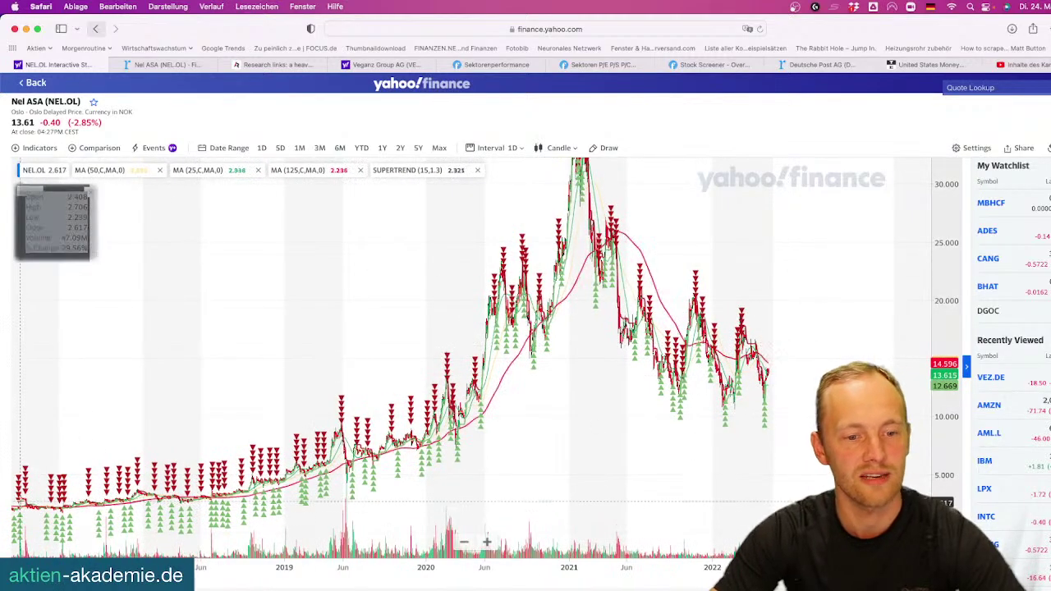
scroll(133, 510, "left", 10)
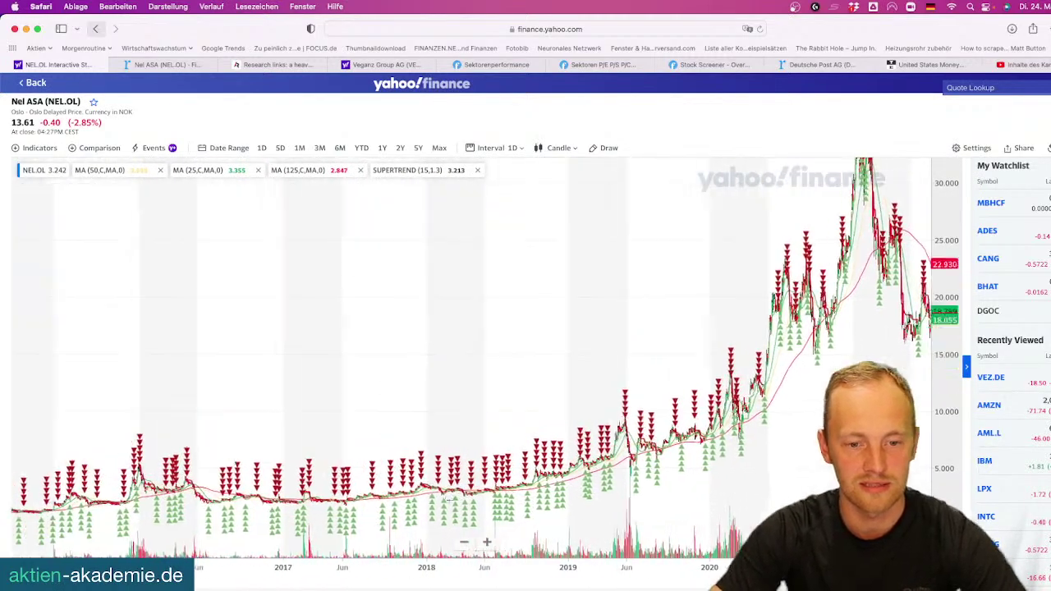
scroll(133, 509, "left", 10)
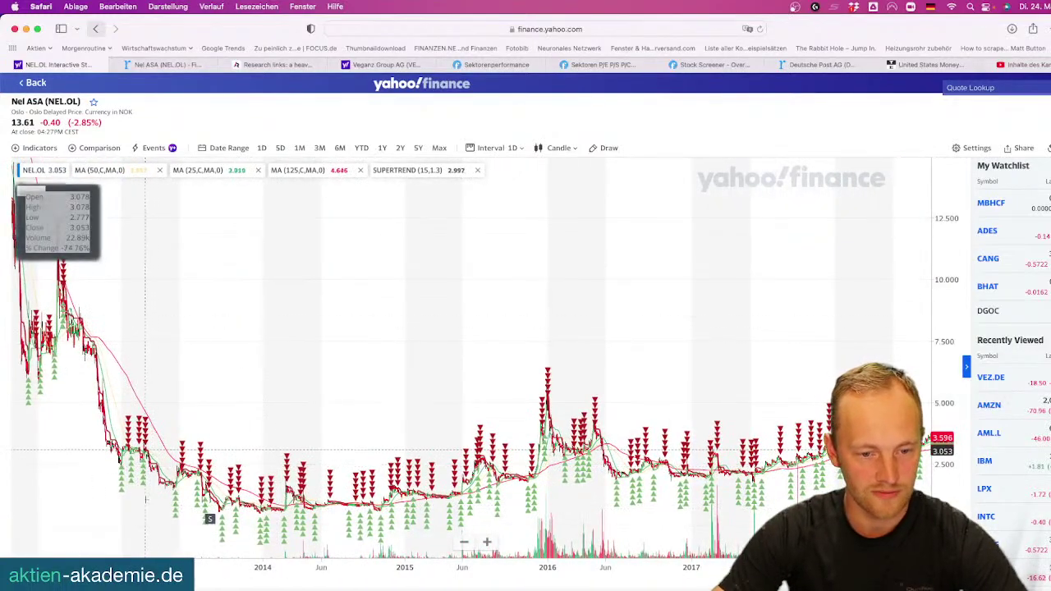
scroll(261, 422, "right", 10)
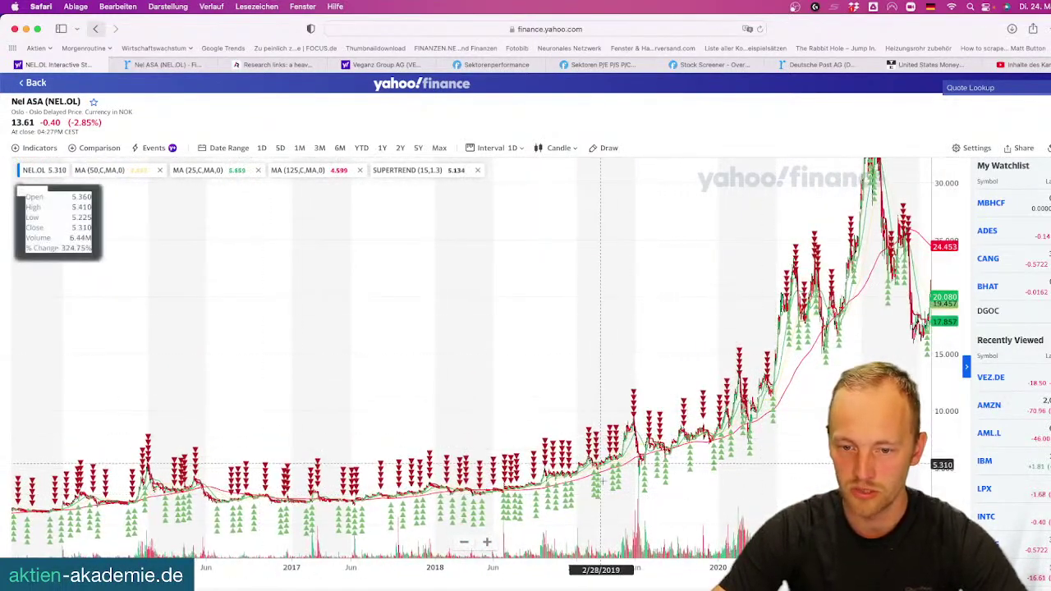
scroll(551, 457, "right", 15)
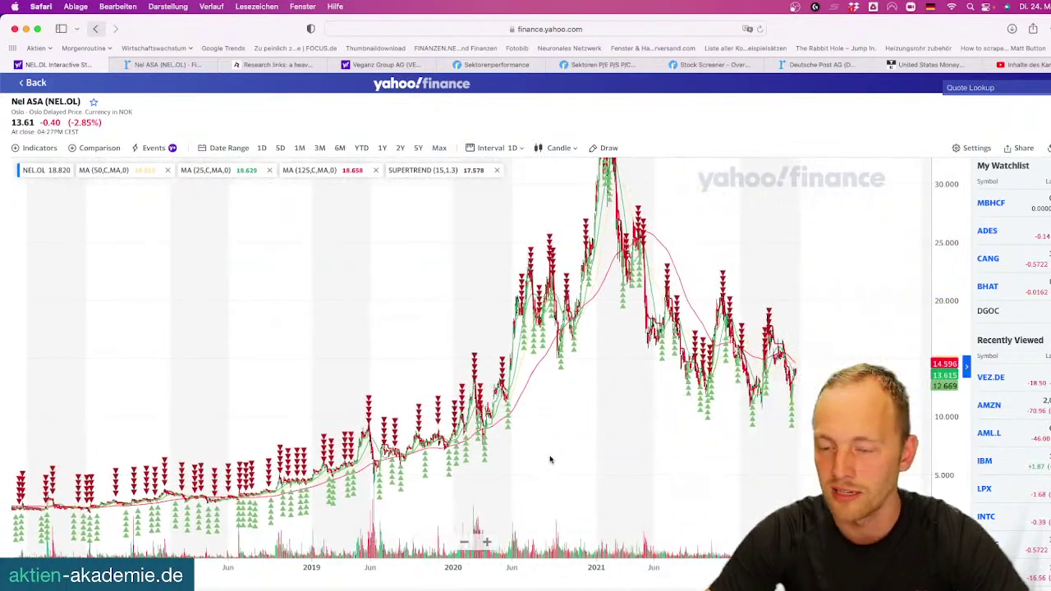
scroll(635, 384, "up", 10)
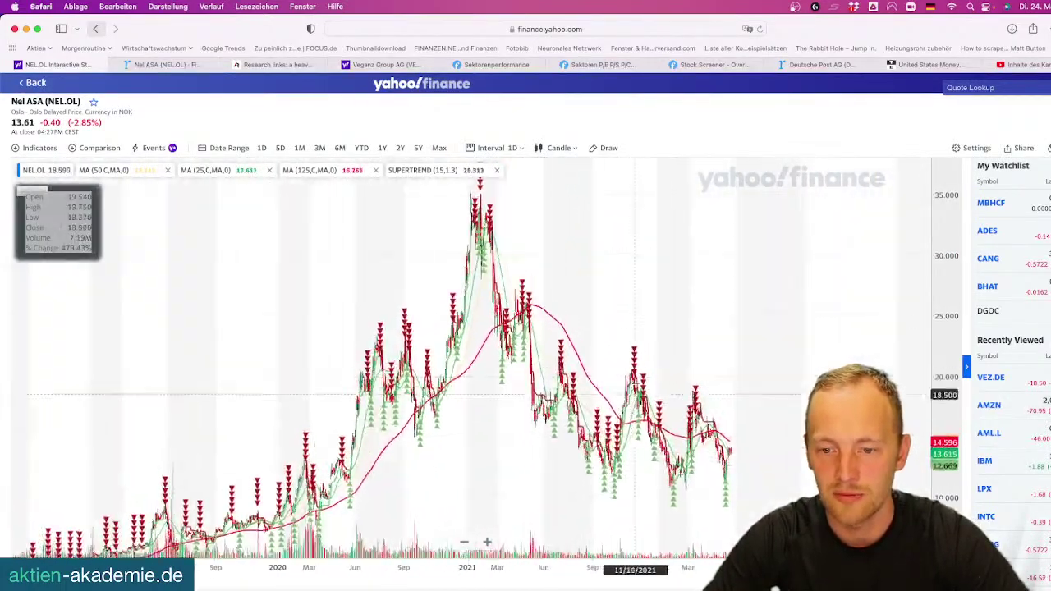
scroll(635, 383, "left", 3)
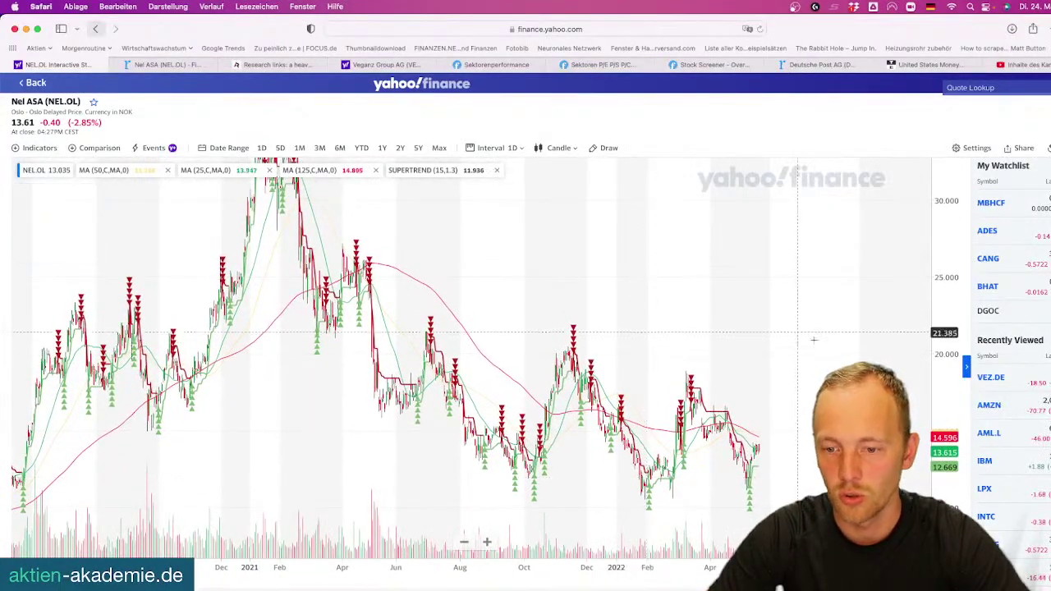
left_click_drag(721, 314, 704, 355)
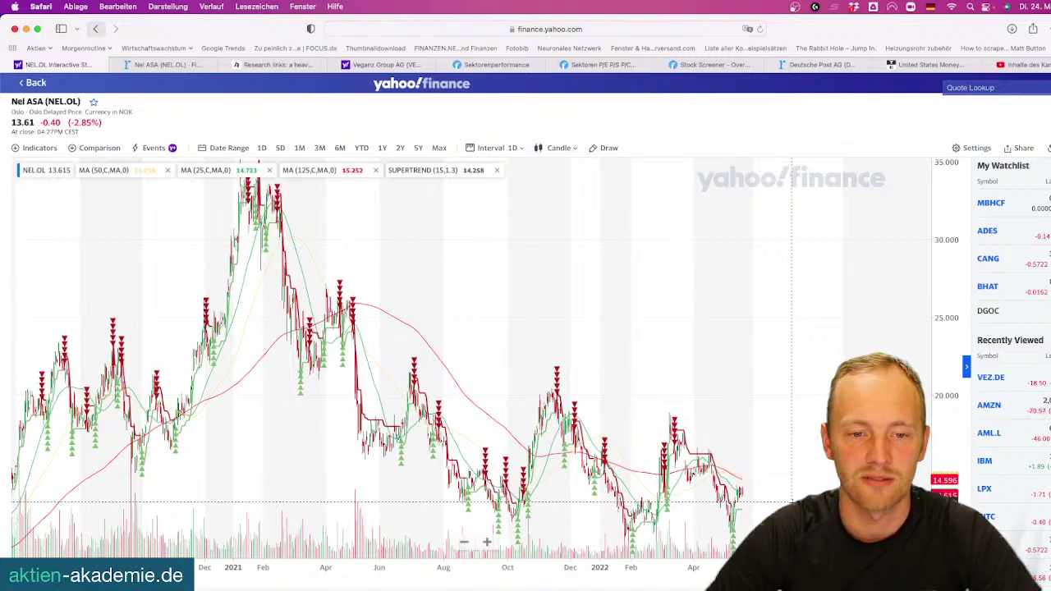
Open Nel ASA's Financials on roic.ai, showing annual revenue and income bars 2004–2021
left_click(173, 66)
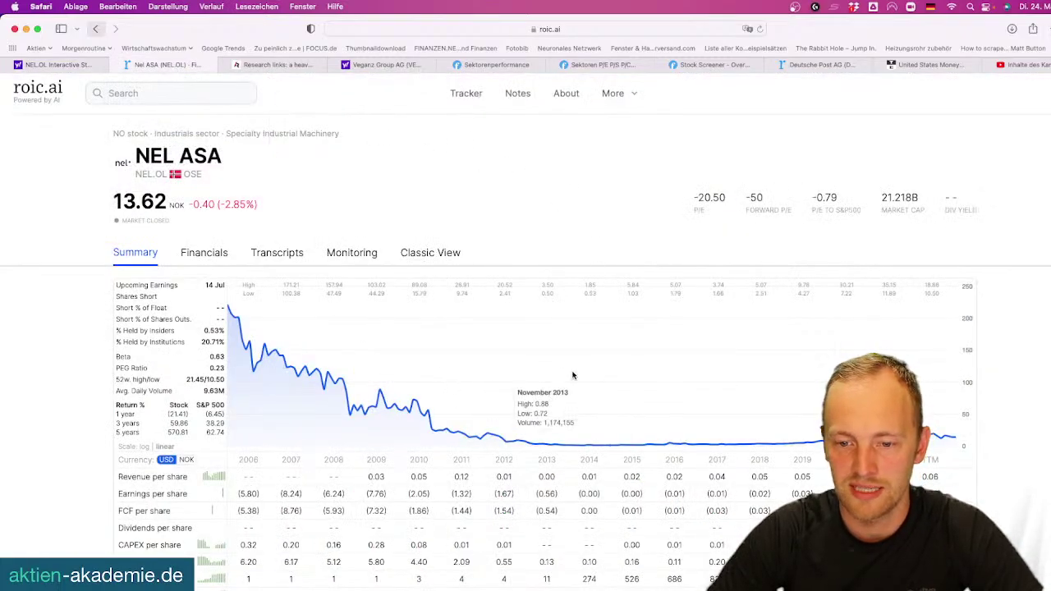
left_click(206, 252)
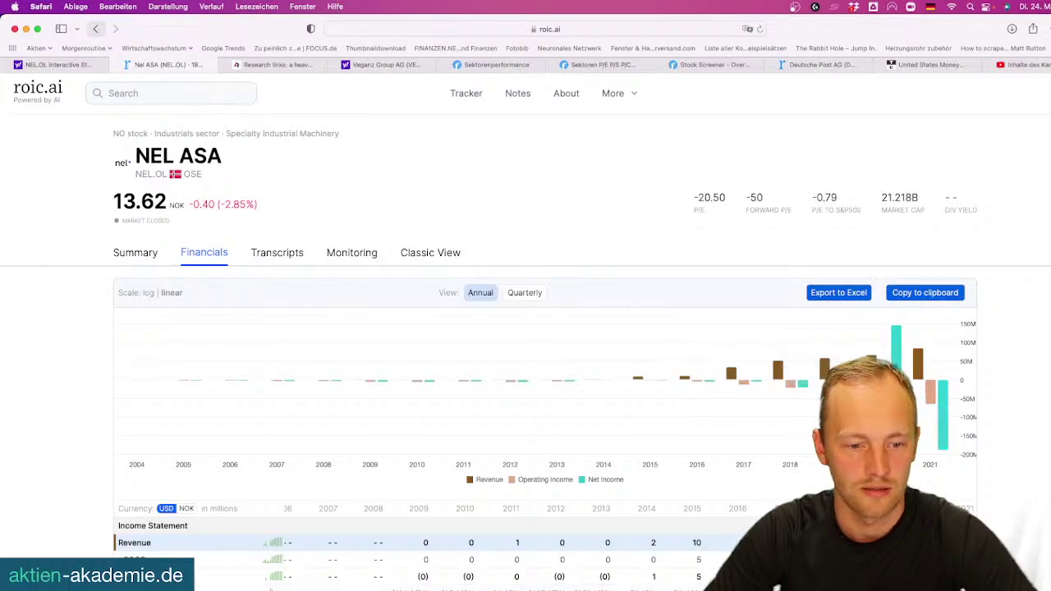
Switch the Currency toggle from USD to NOK for Nel ASA's figures
left_click(186, 509)
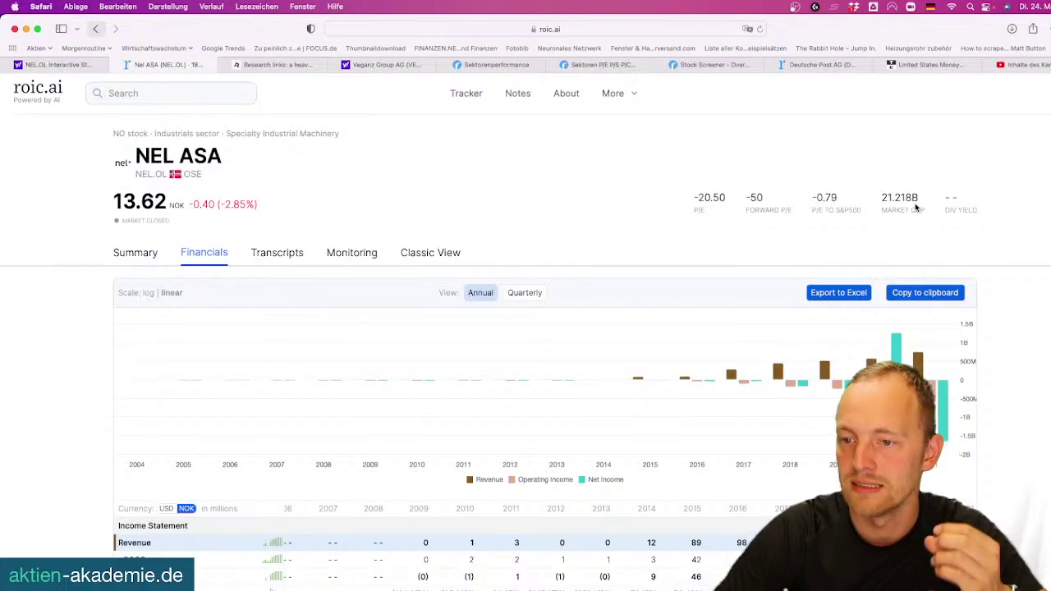
Return to the 'Inhalte des Kanals' YouTube Studio tab, still filtered to the Nel ASA video
mouse_move(892, 346)
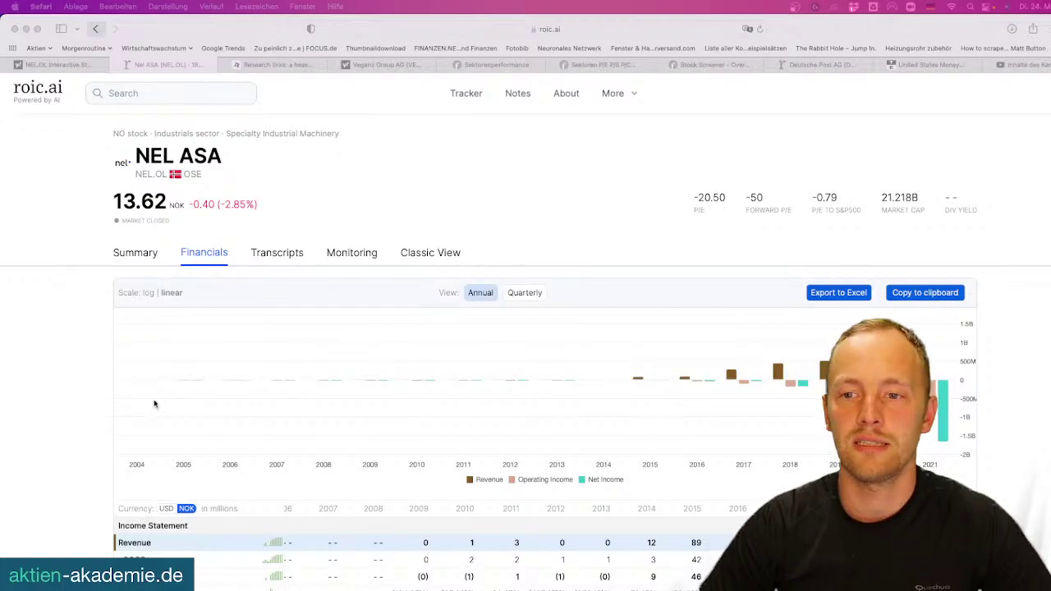
left_click(481, 159)
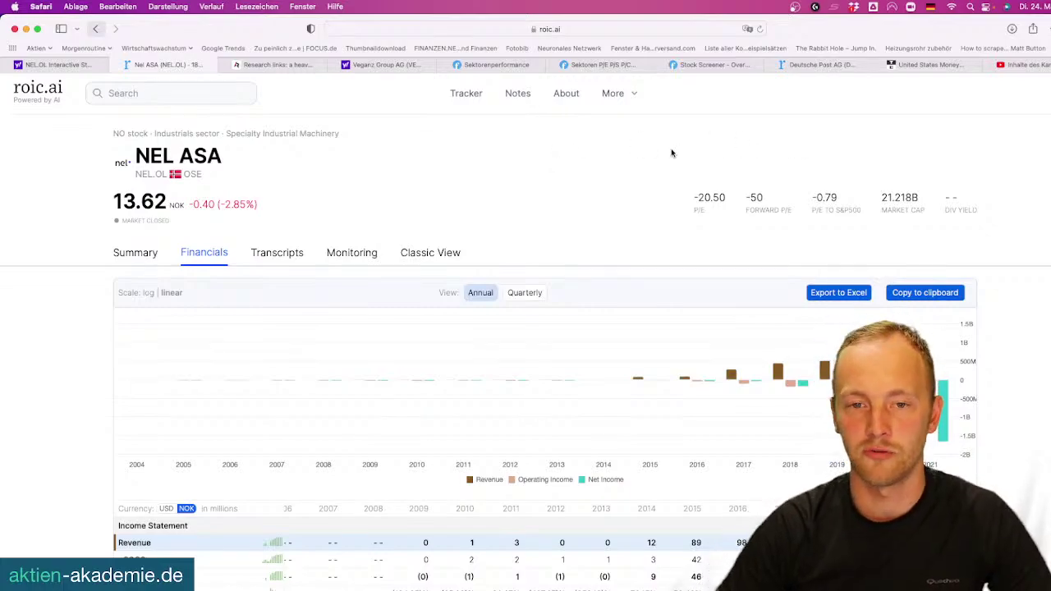
left_click(1025, 65)
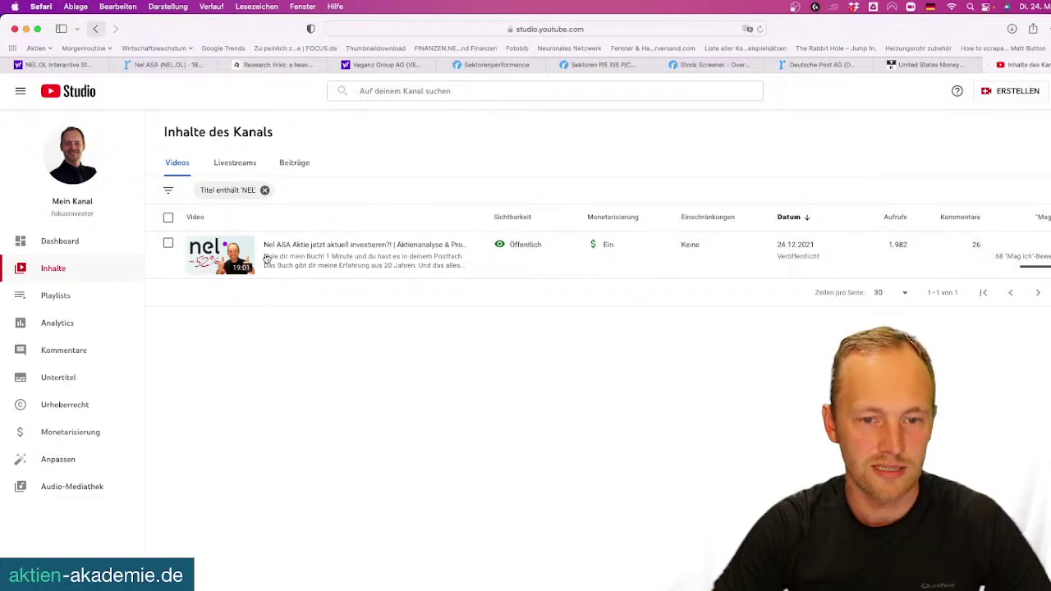
Remove the 'NEL' filter and copy the Seminarreihe Dividendenportfolio video's share link
left_click(264, 190)
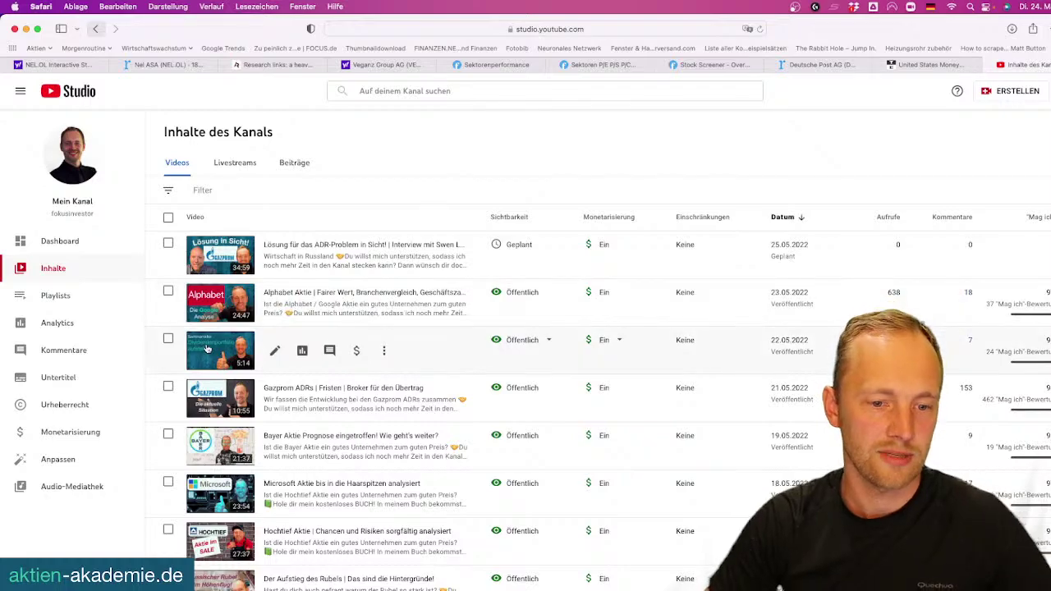
left_click(383, 350)
left_click(355, 391)
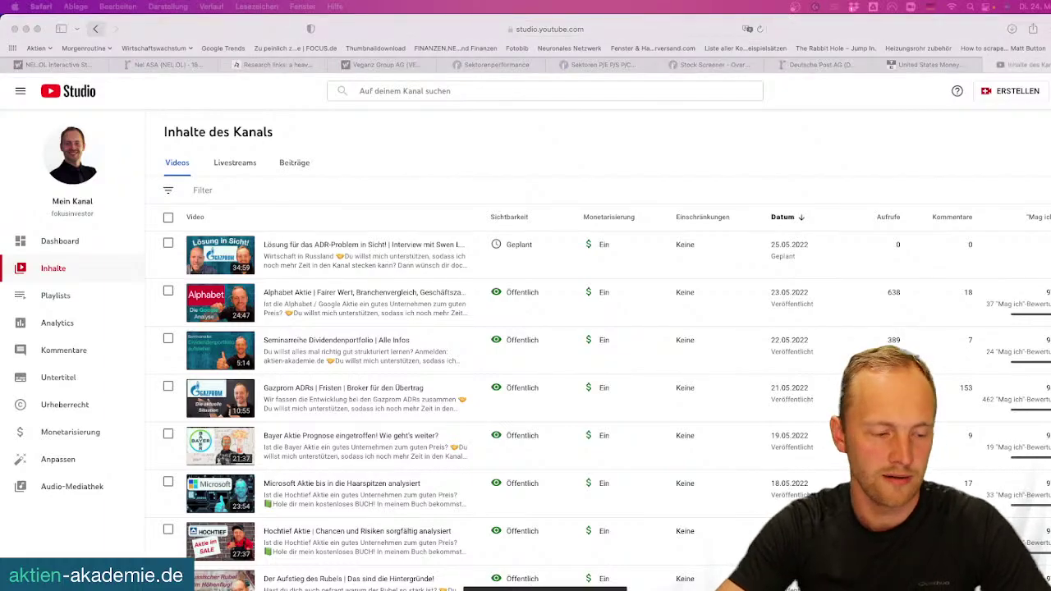
left_click(483, 149)
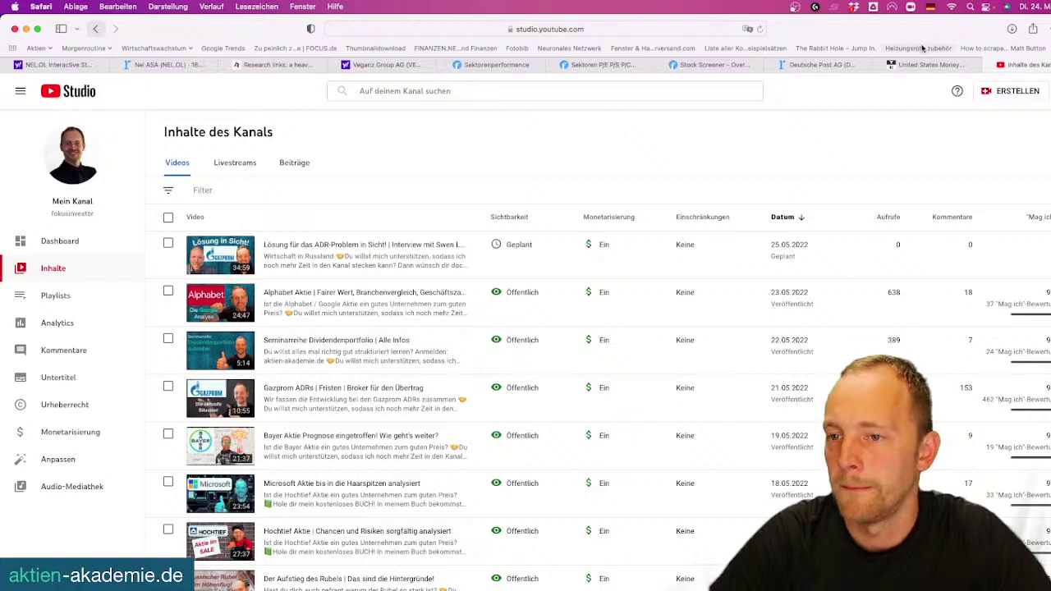
Return to the Nel ASA (NEL.OL) chart and zoom out to cover 2019 through early 2022
left_click(75, 66)
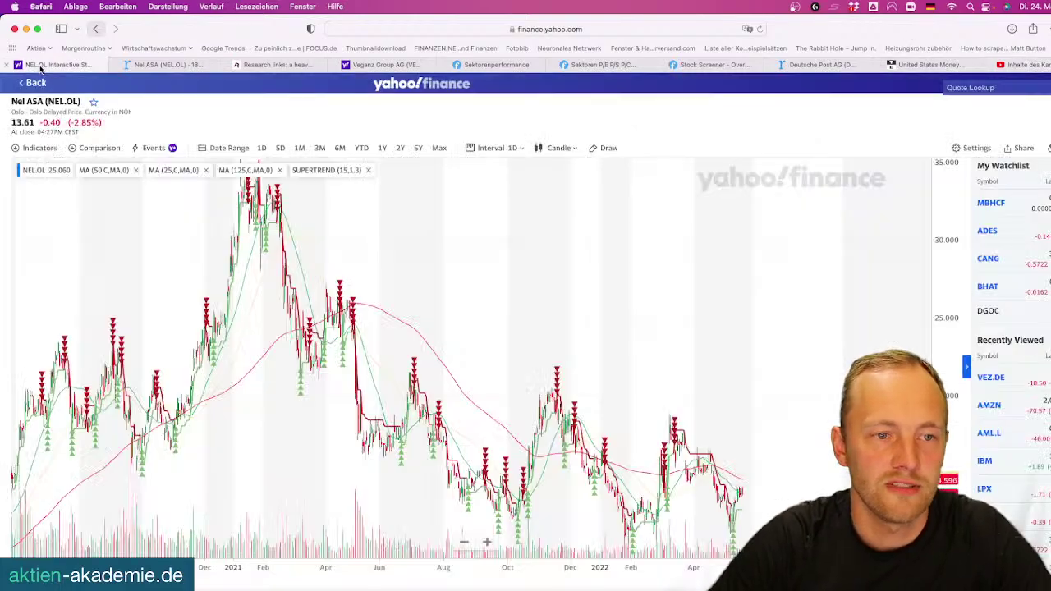
scroll(737, 479, "down", 5)
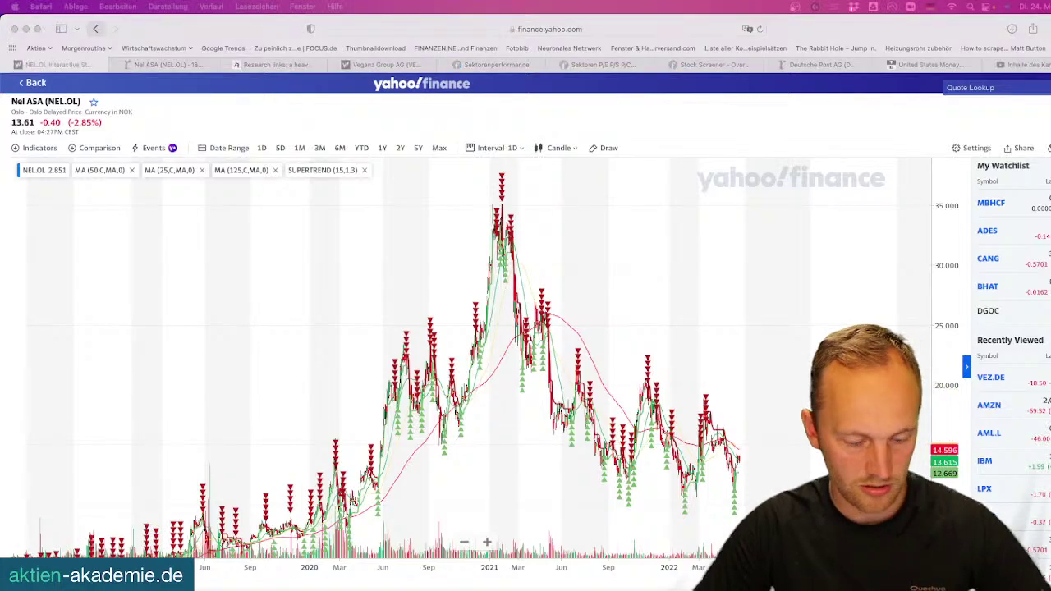
Look up 'Temenos' in Yahoo Finance and open the Temenos AG (TMSNY) chart
left_click(1002, 86)
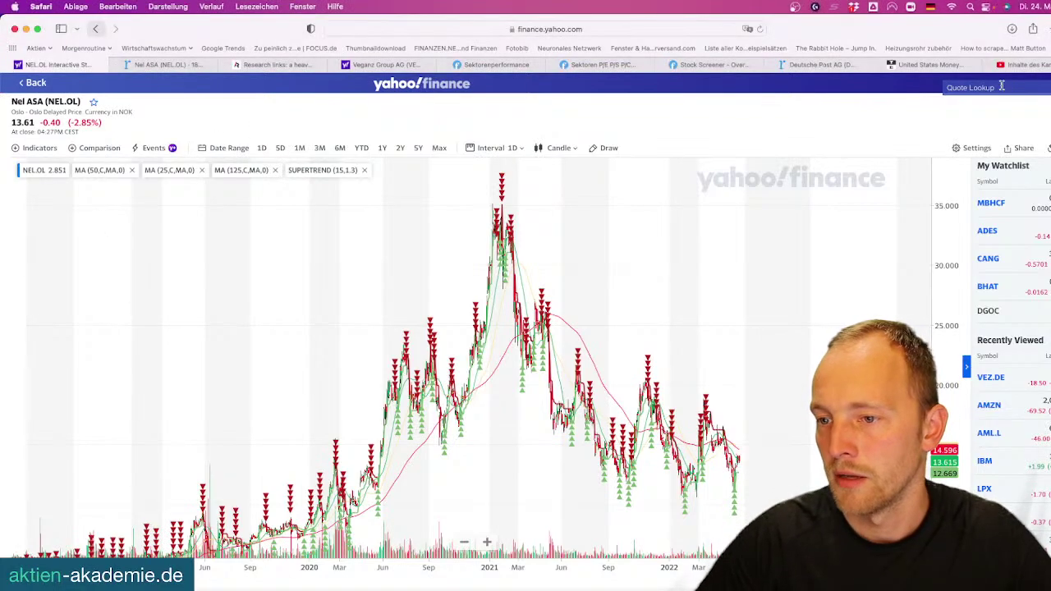
type("Temenos")
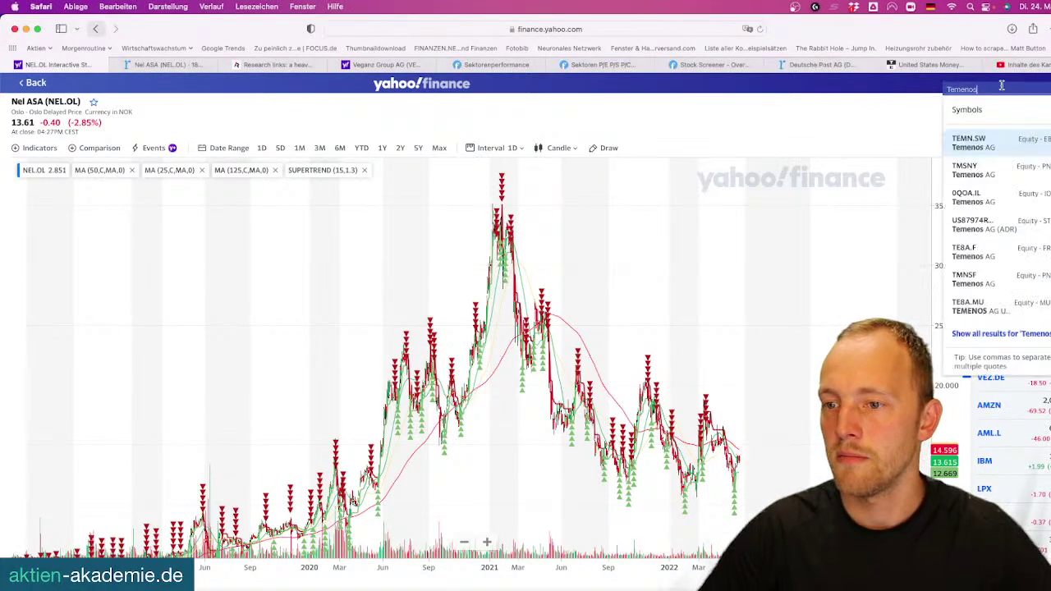
left_click(982, 169)
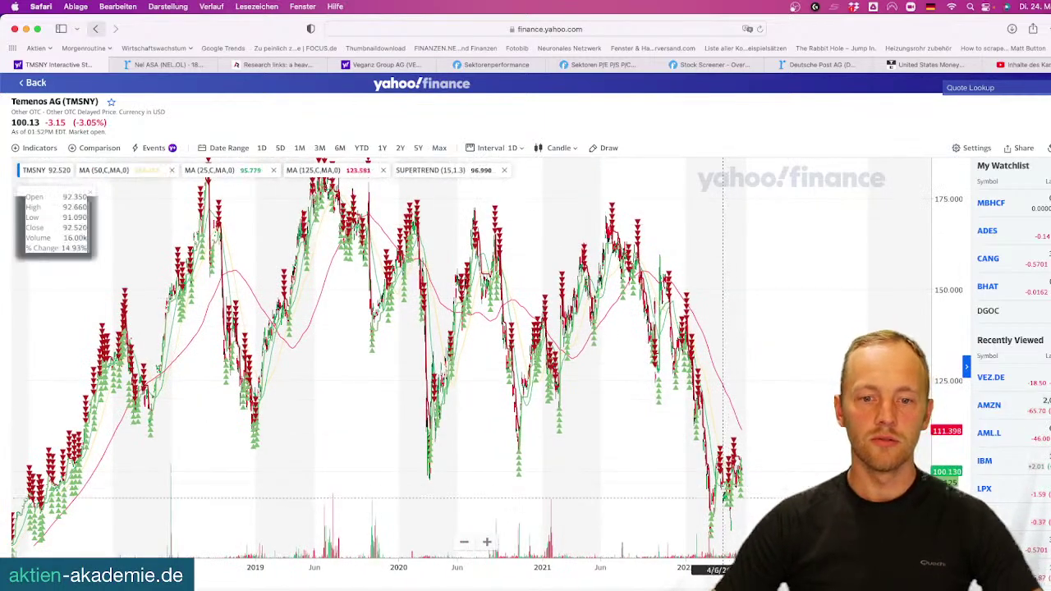
Pan through Temenos's price history since 2017, then return to the roic.ai tab
scroll(730, 281, "left", 5)
scroll(731, 222, "left", 5)
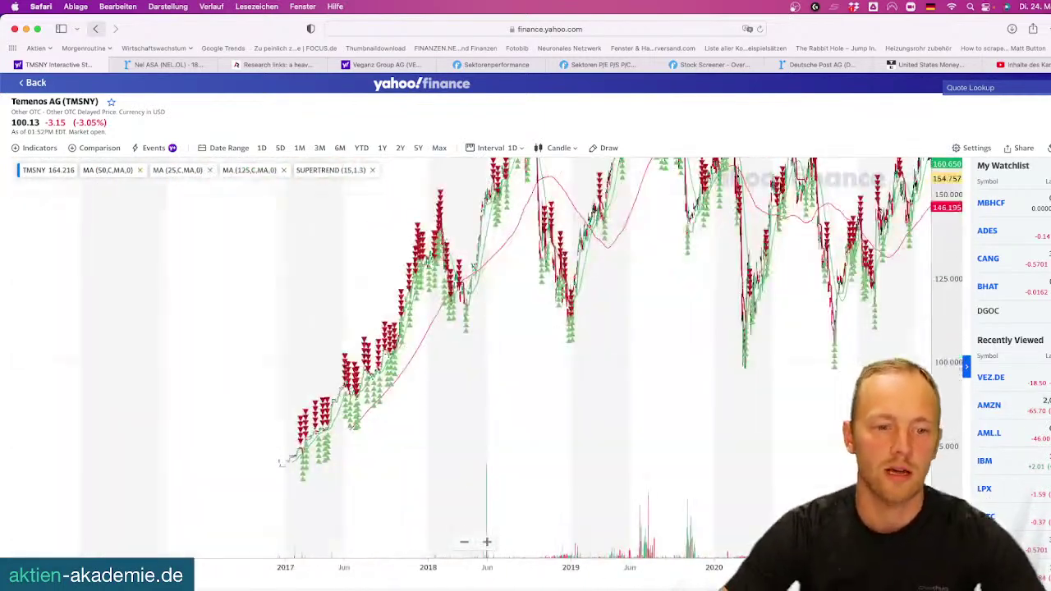
scroll(740, 272, "left", 3)
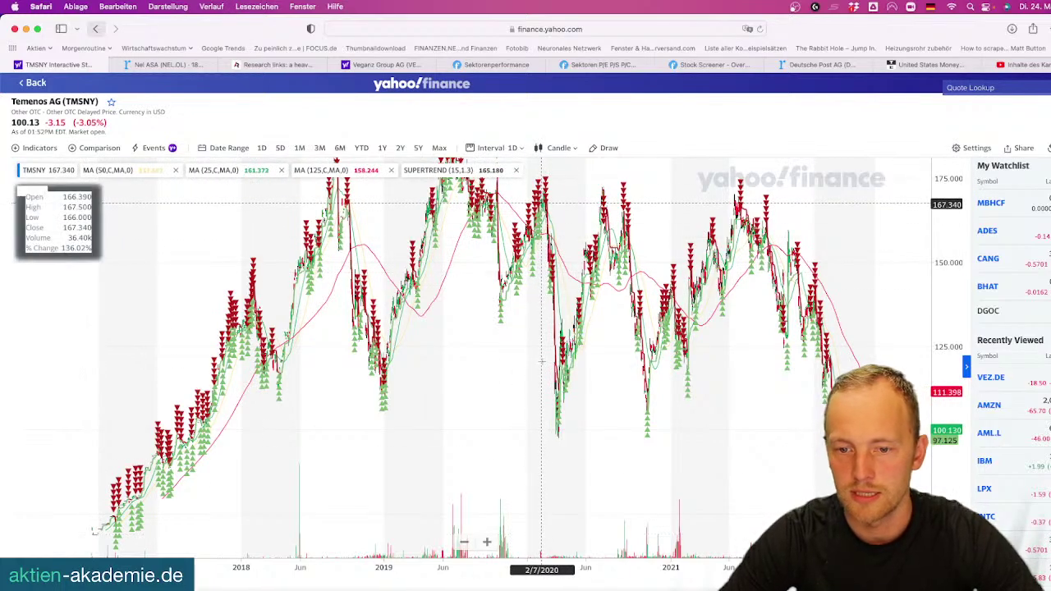
left_click_drag(552, 366, 542, 421)
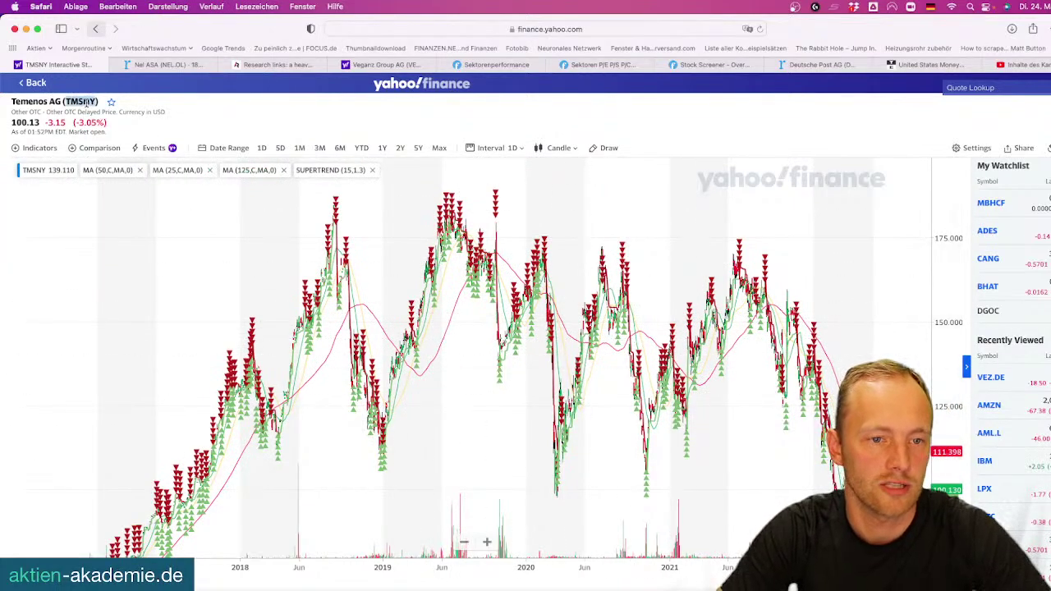
left_click(156, 57)
Search roic.ai for TMSNY, then for TEMENOS, opening the Swiss TEMN.SW listing
left_click(175, 94)
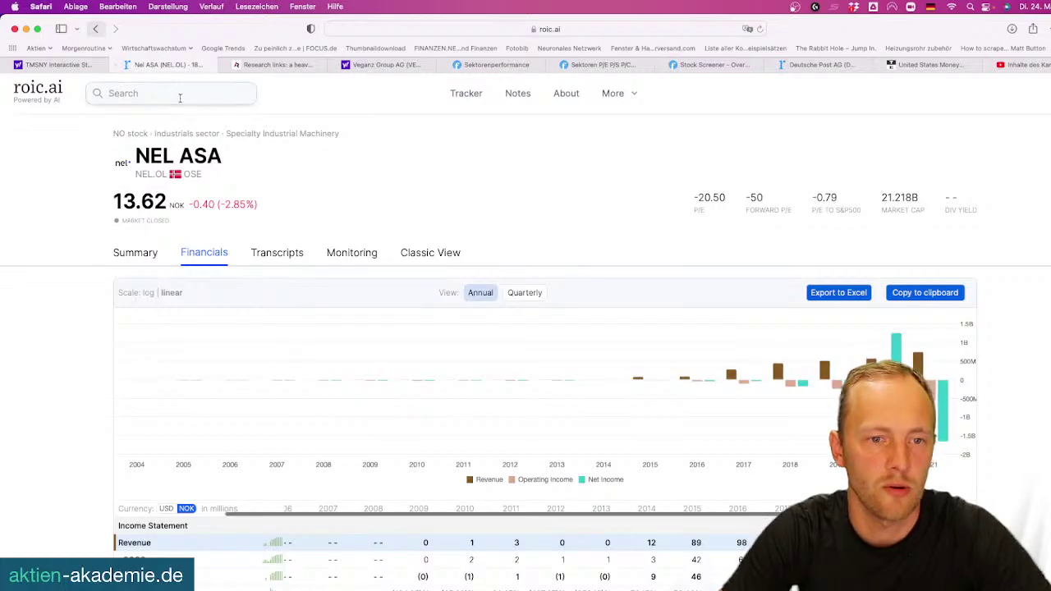
type("TMSNY")
key("Return")
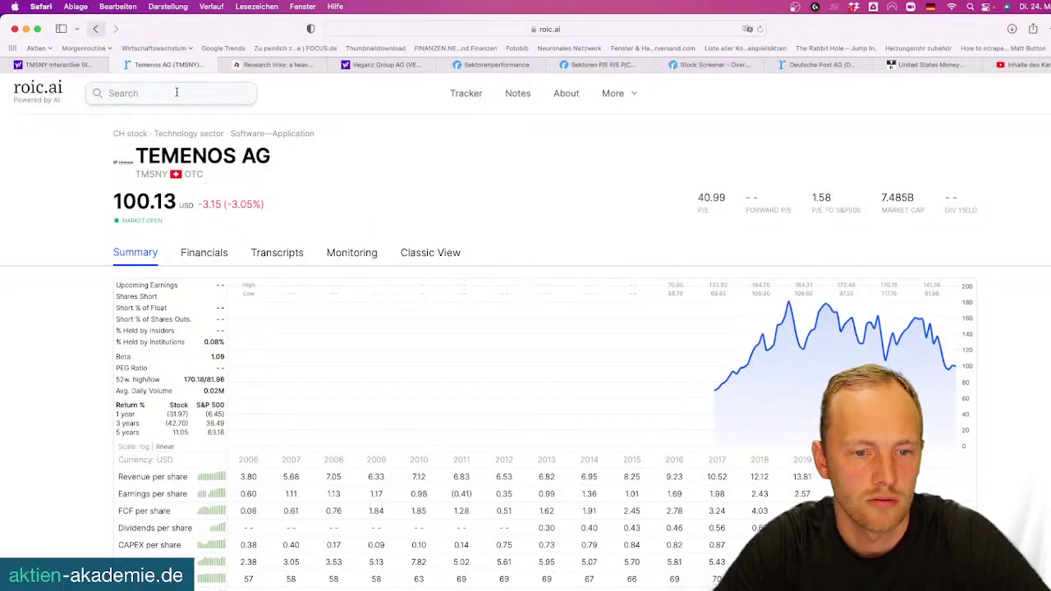
left_click(152, 88)
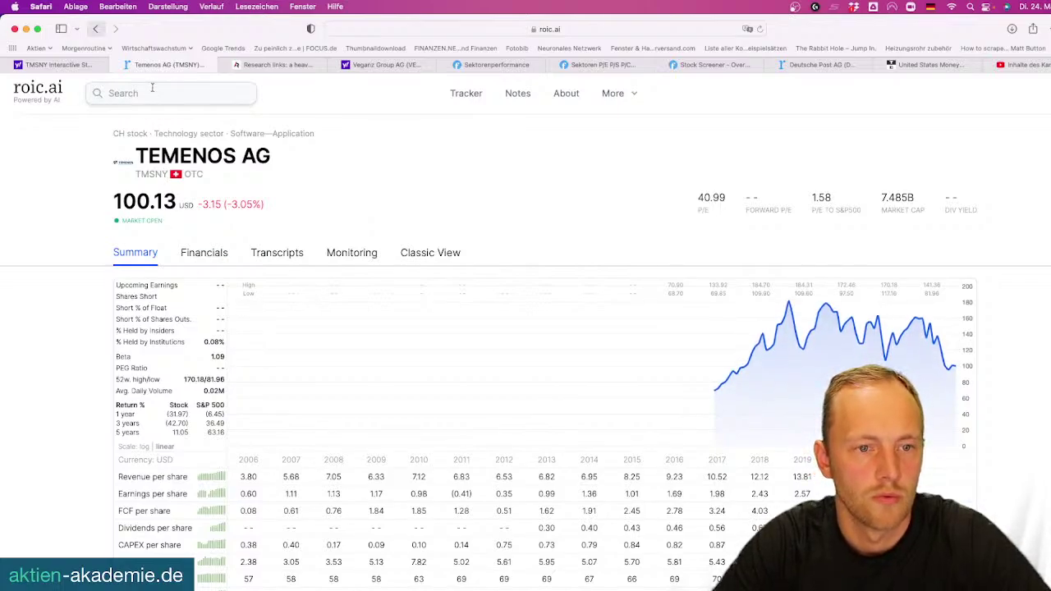
type("TEMENOS")
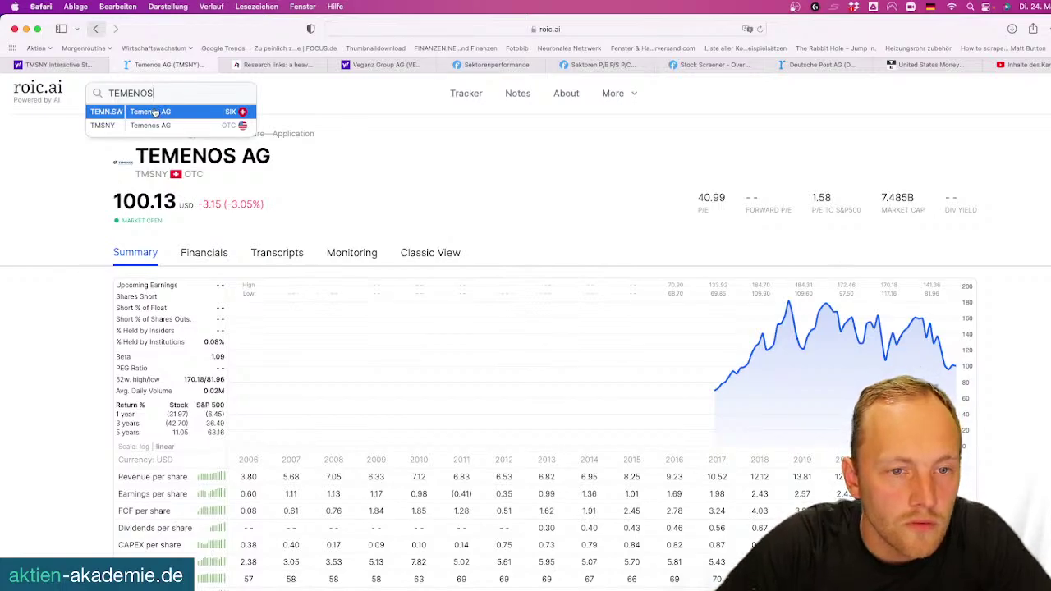
key("Return")
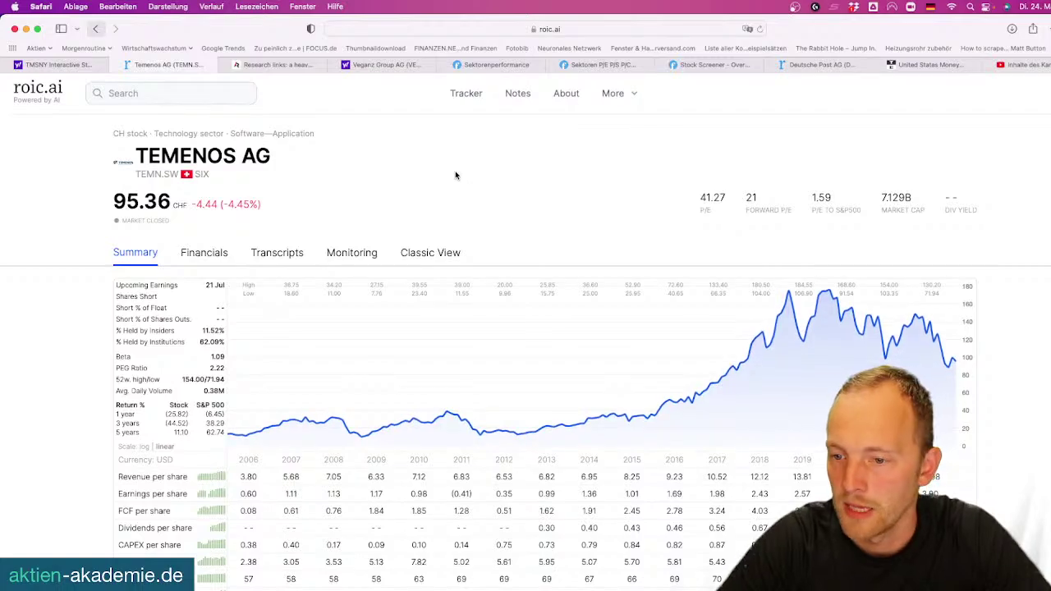
Browse Temenos AG's Financials income statement, then return to the Yahoo TMSNY chart
left_click(217, 256)
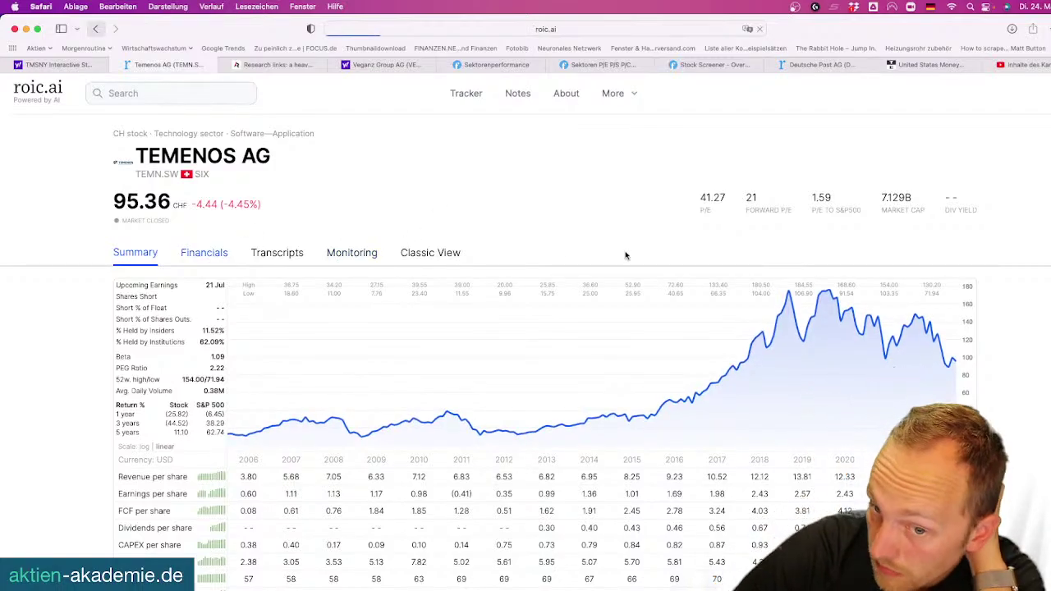
scroll(672, 193, "down", 2)
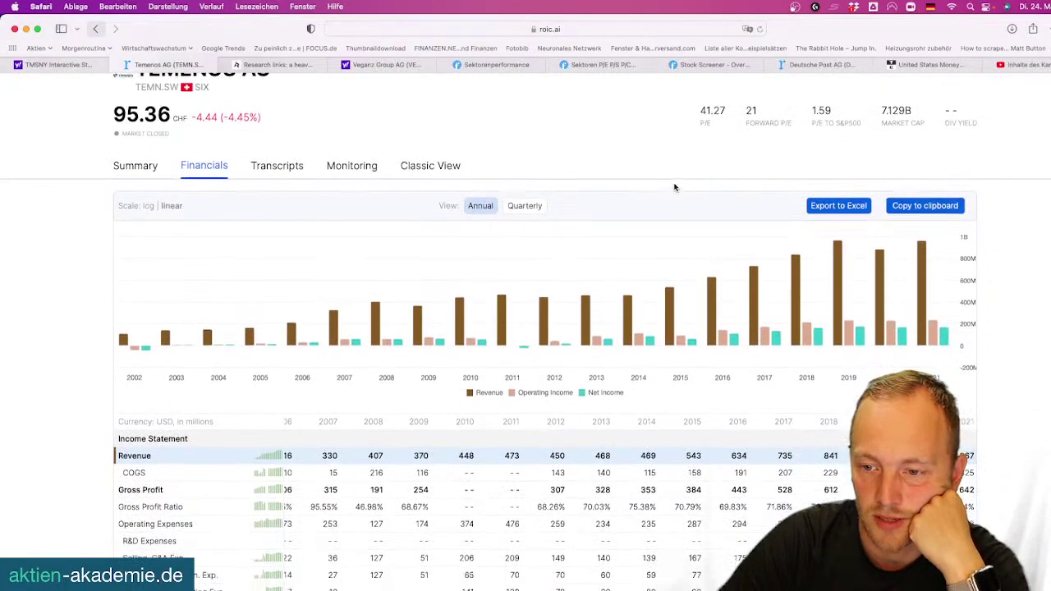
scroll(996, 198, "down", 2)
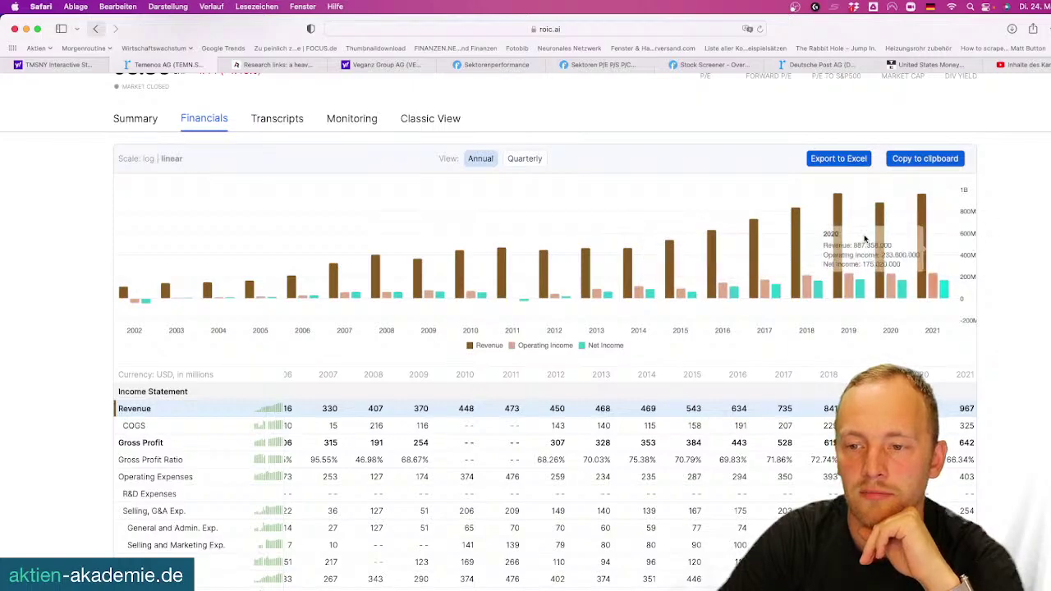
left_click(60, 69)
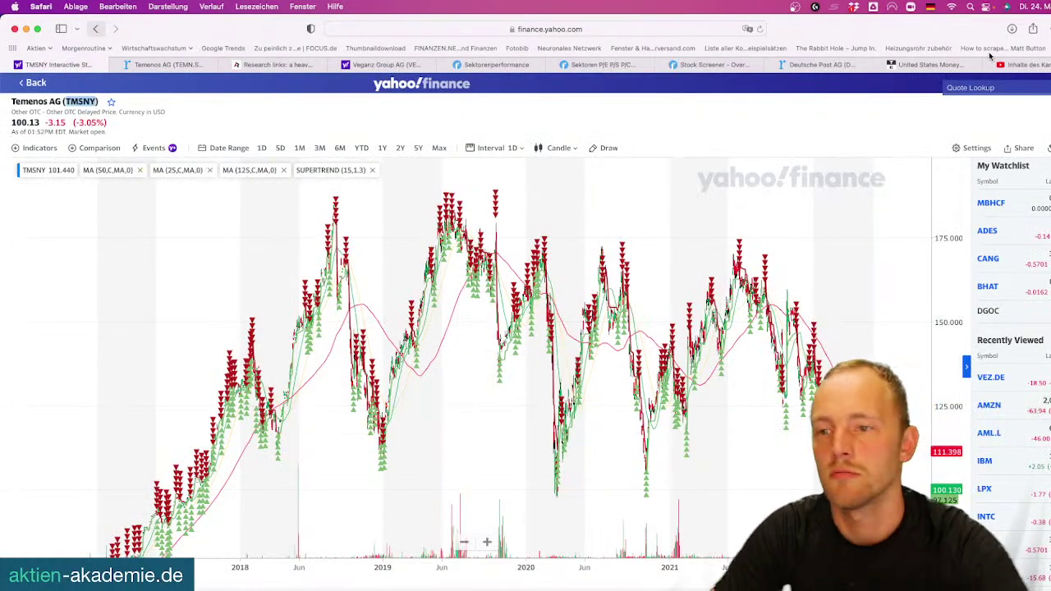
Look up TEMENOS in Yahoo Finance and open the TEMN.SW chart
left_click(986, 87)
type("TEMENOS")
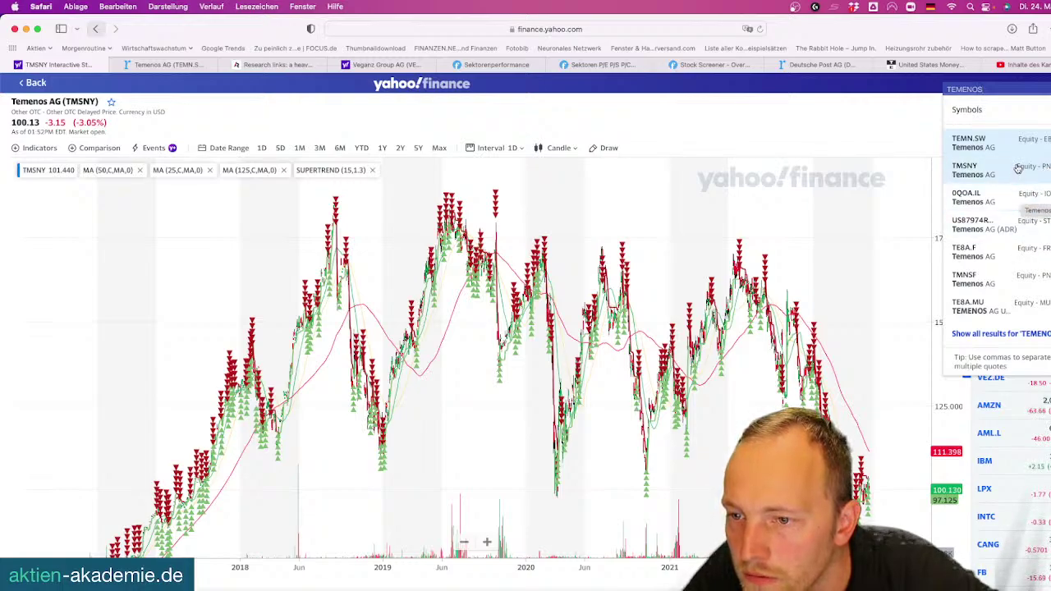
left_click(982, 143)
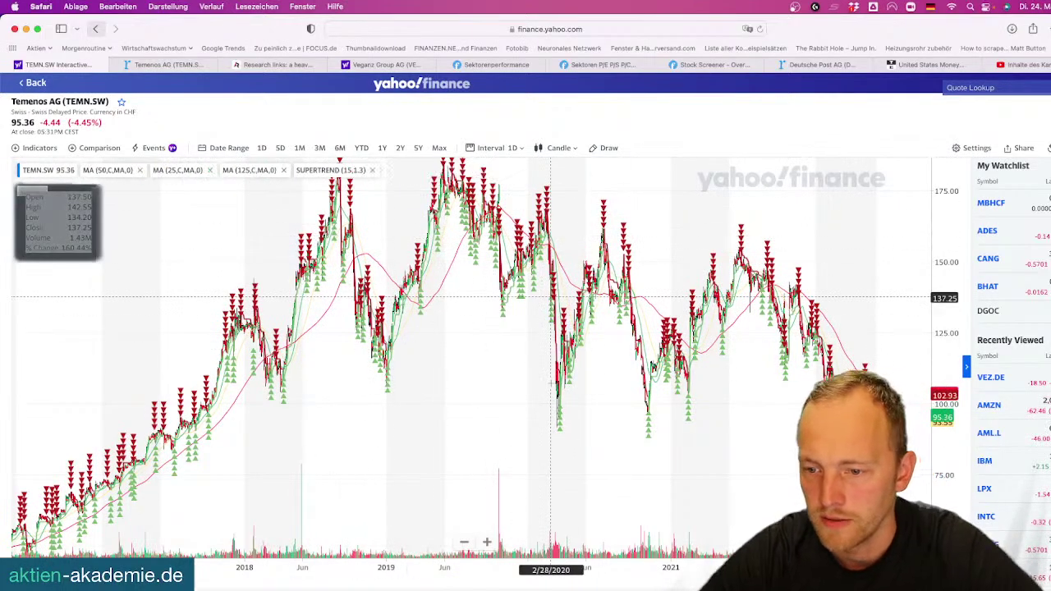
Show TEMN.SW's Max price history, panning back to around 2010 with peaks in view
left_click_drag(376, 441, 820, 381)
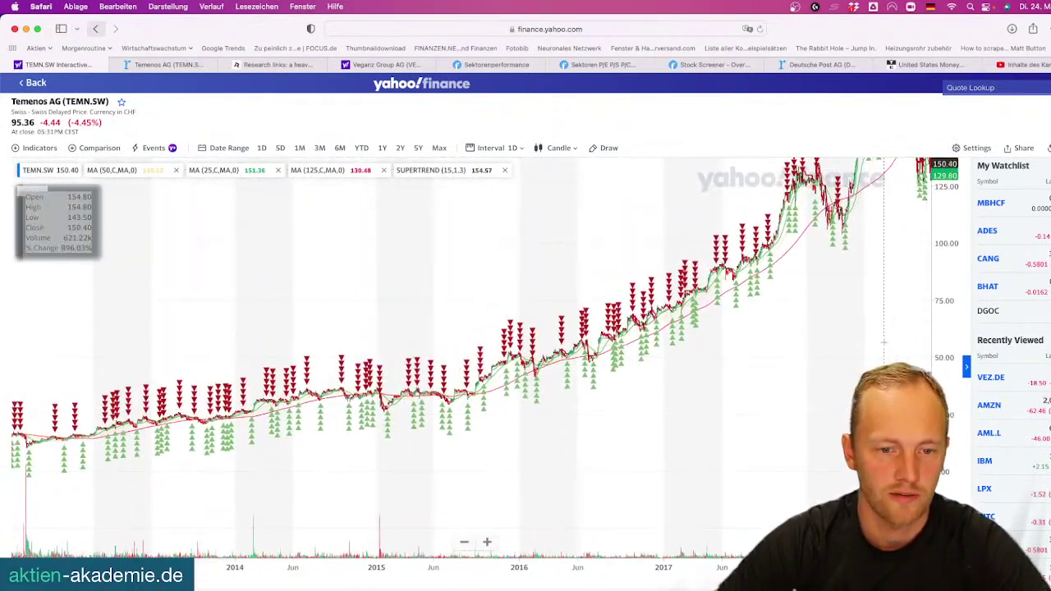
left_click_drag(740, 374, 813, 328)
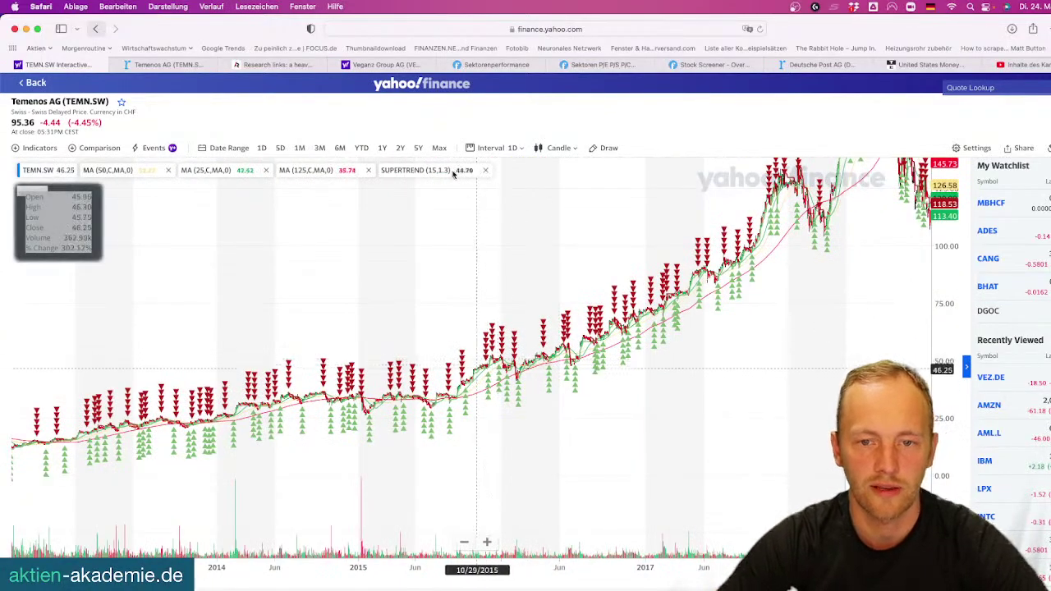
left_click(439, 148)
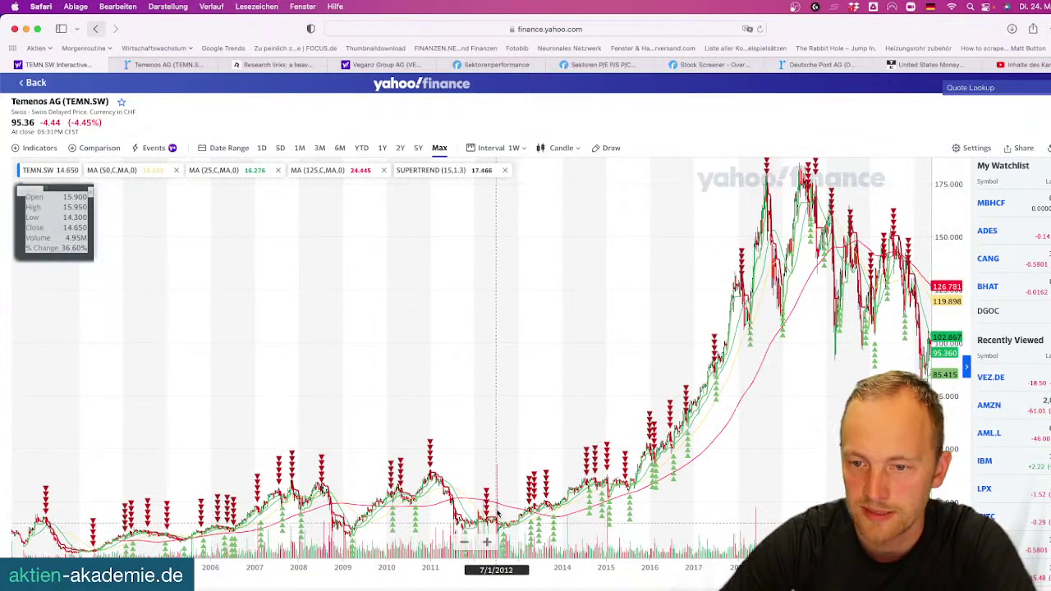
left_click_drag(832, 336, 647, 411)
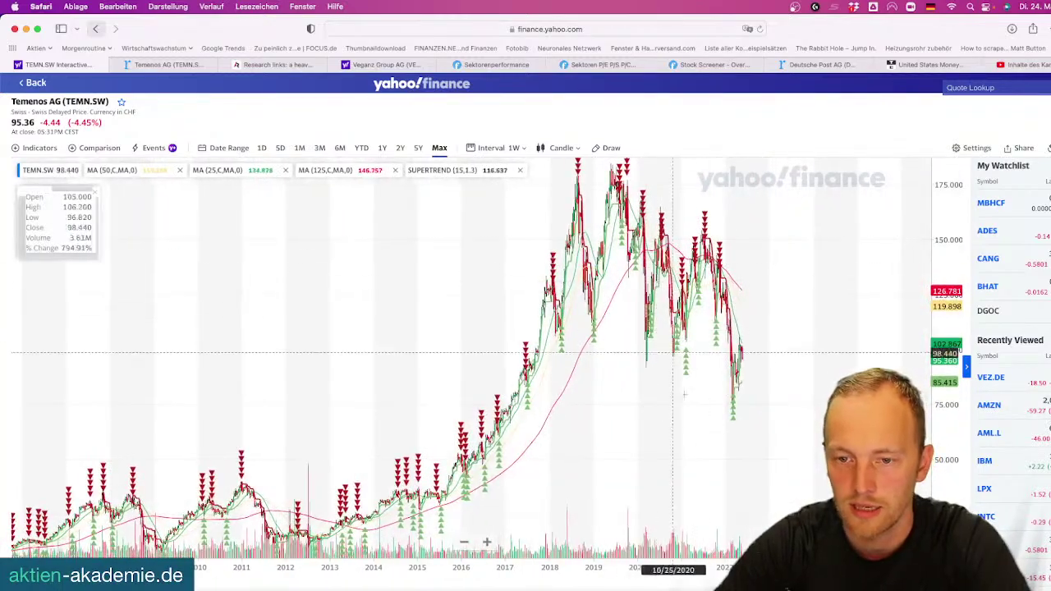
left_click_drag(794, 275, 796, 314)
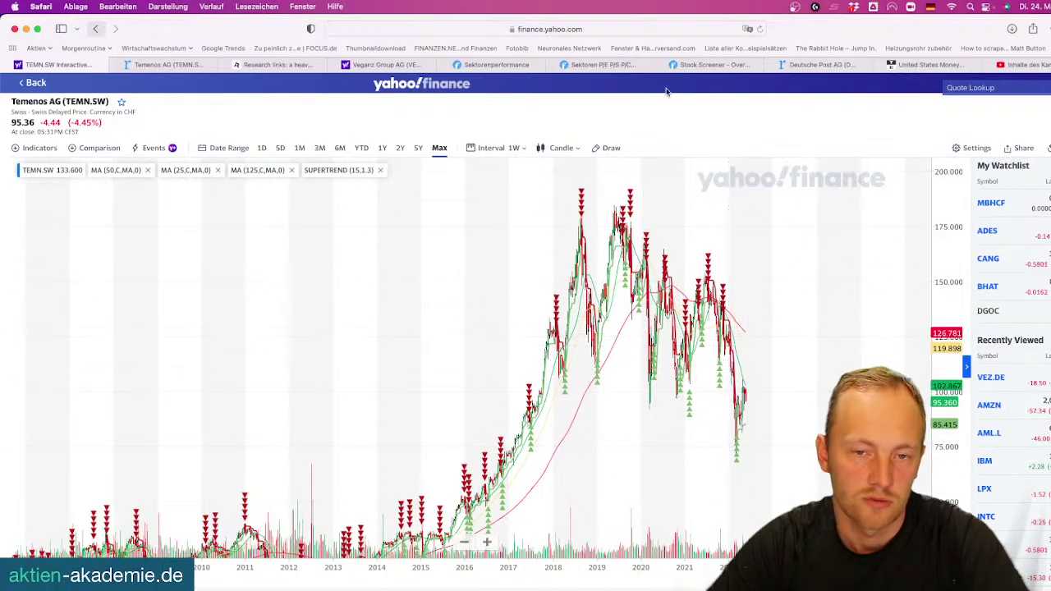
Compare the chart with roic.ai and highlight Temenos AG's 41.27 P/E value
left_click(156, 65)
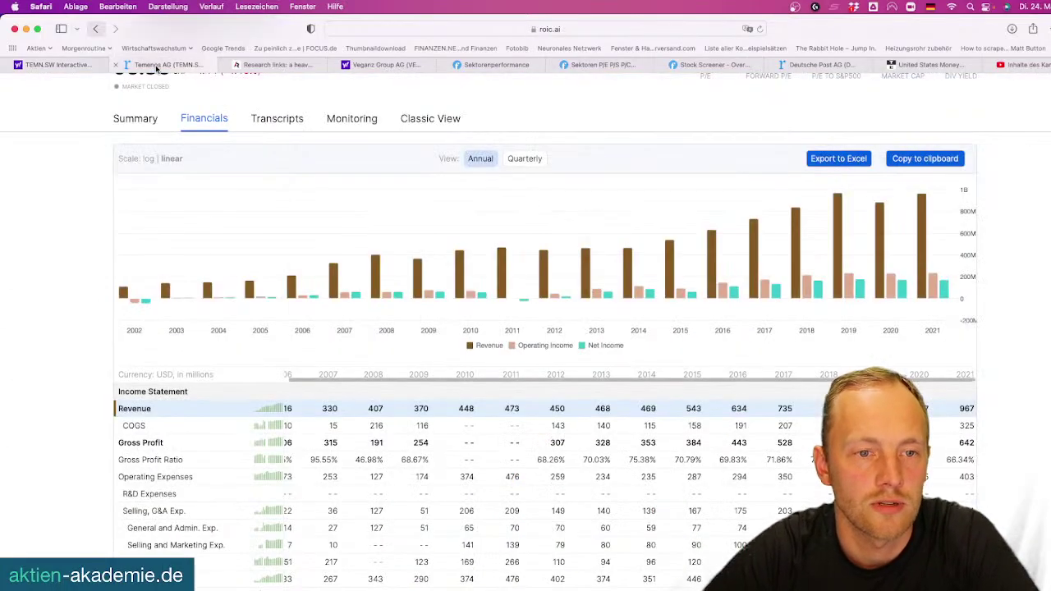
left_click(85, 65)
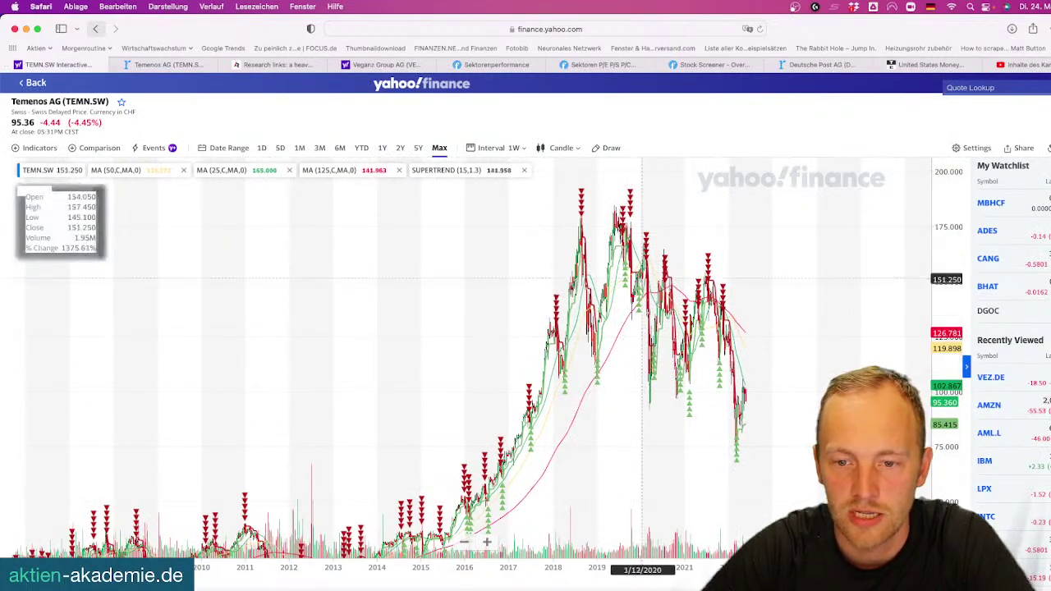
left_click(173, 68)
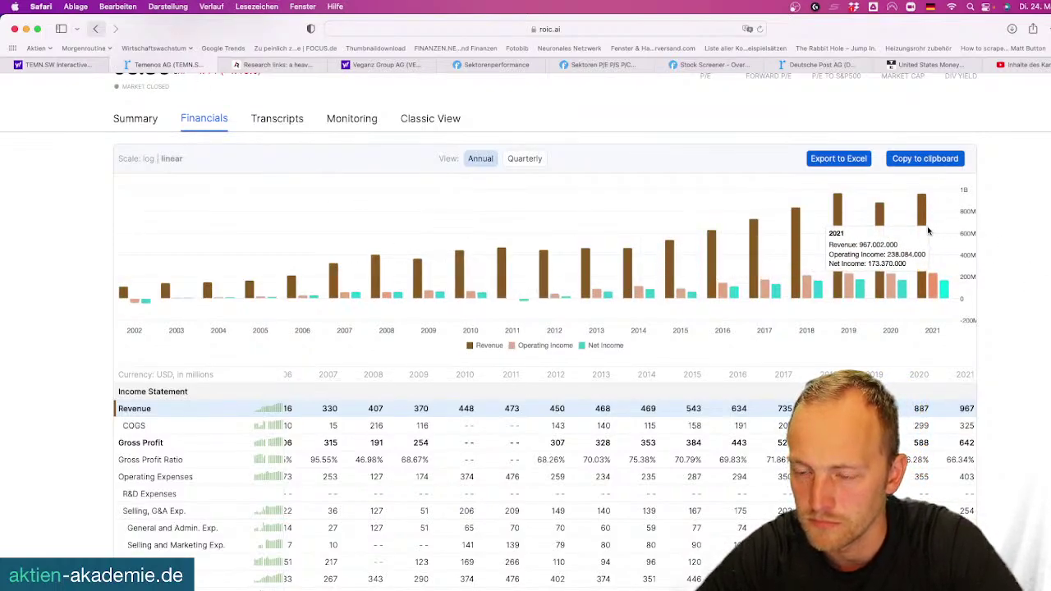
scroll(929, 232, "up", 2)
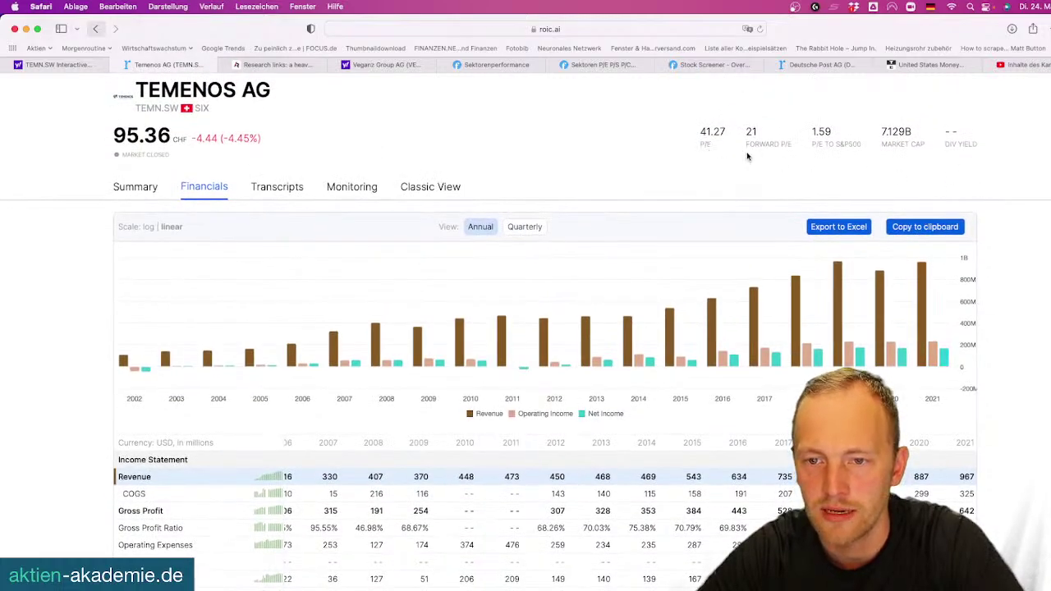
left_click_drag(699, 133, 731, 131)
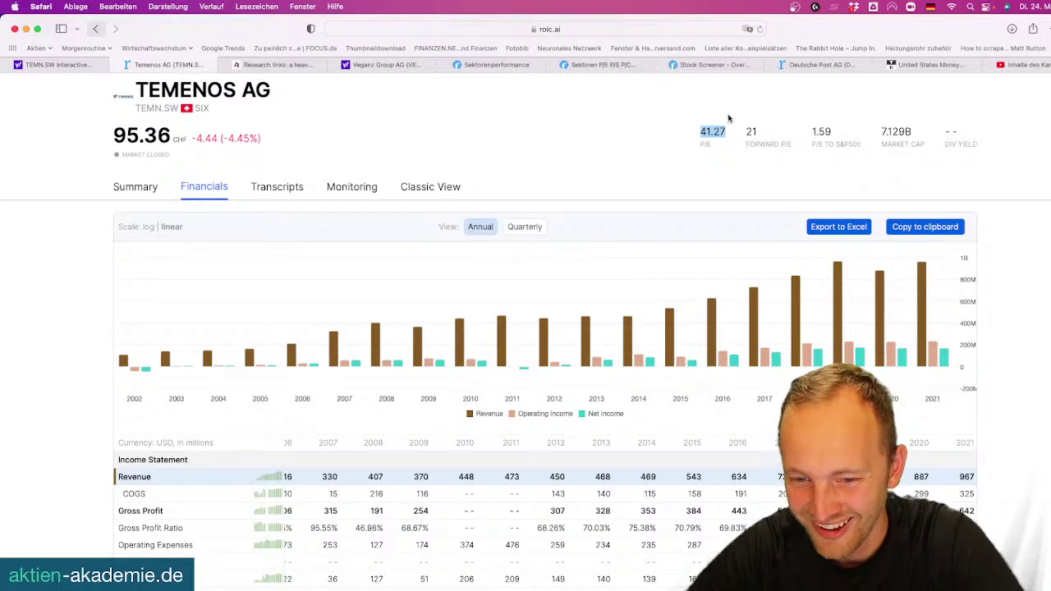
left_click(724, 146)
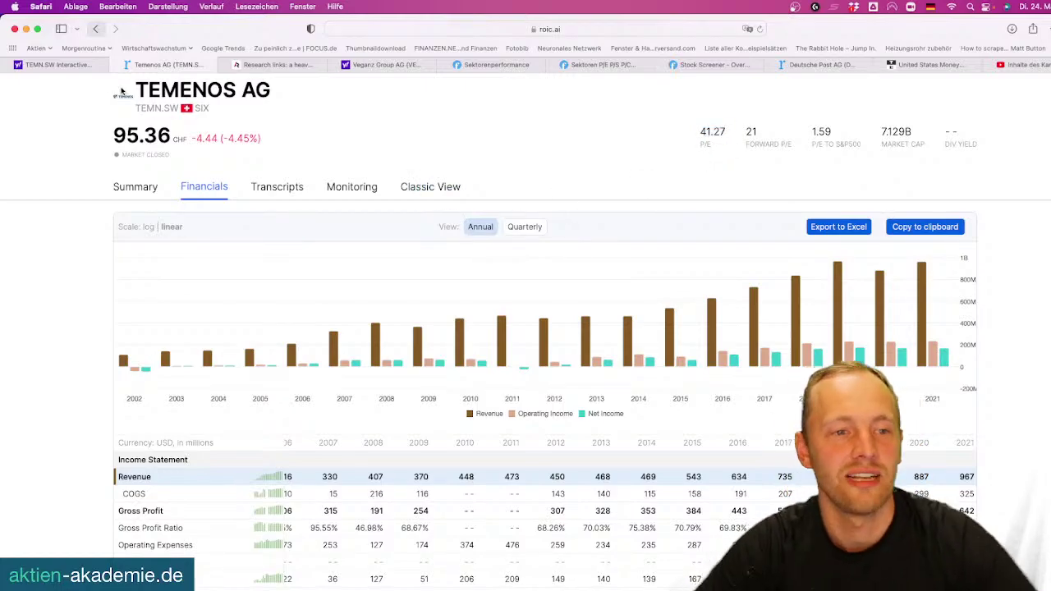
Step Yahoo back from TEMN.SW to the TMSNY chart, then return to Temenos financials
left_click(83, 67)
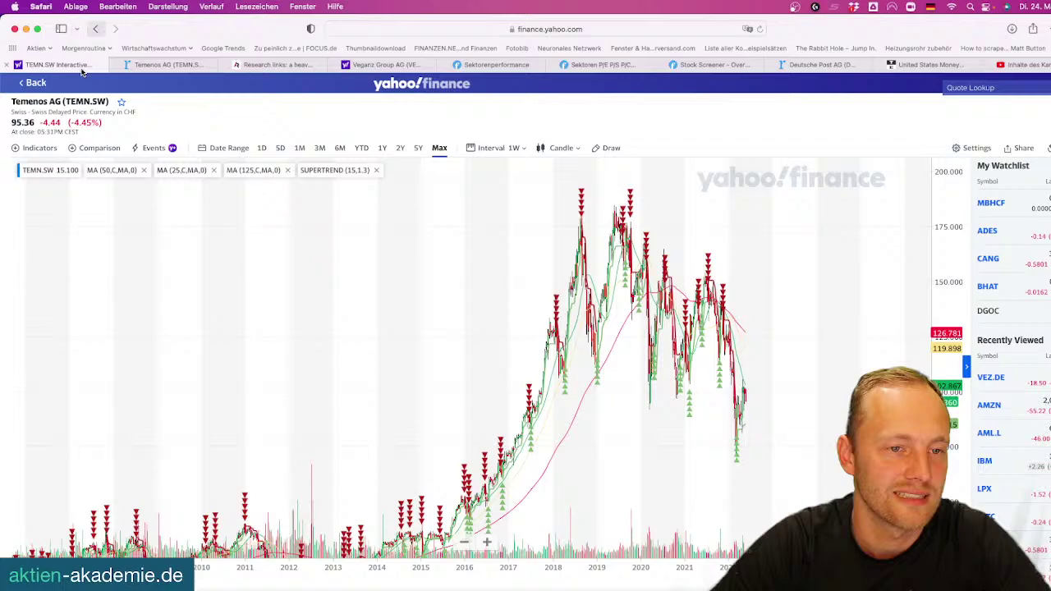
left_click(31, 83)
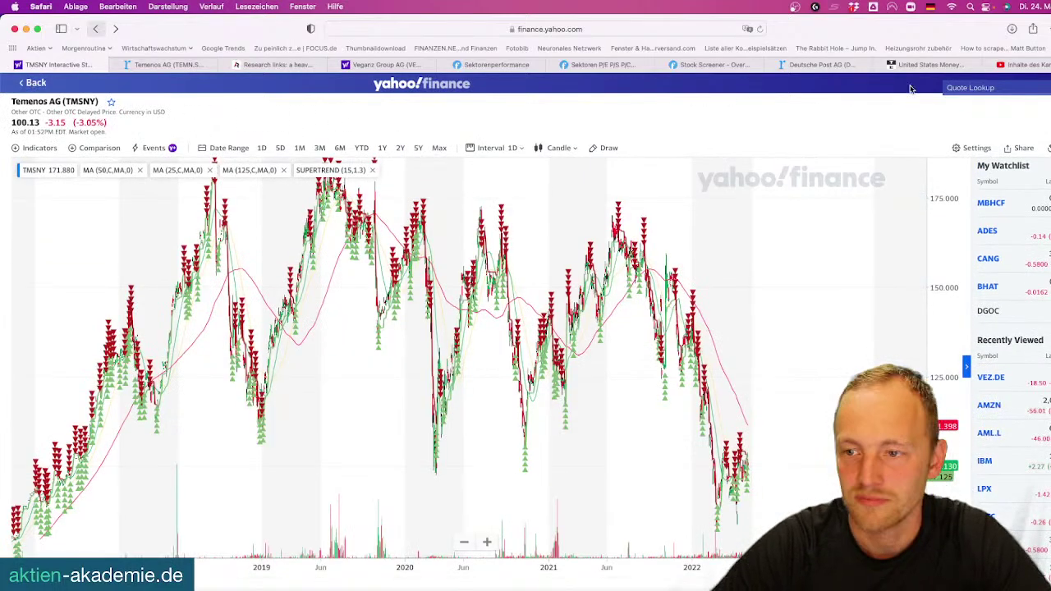
left_click(381, 65)
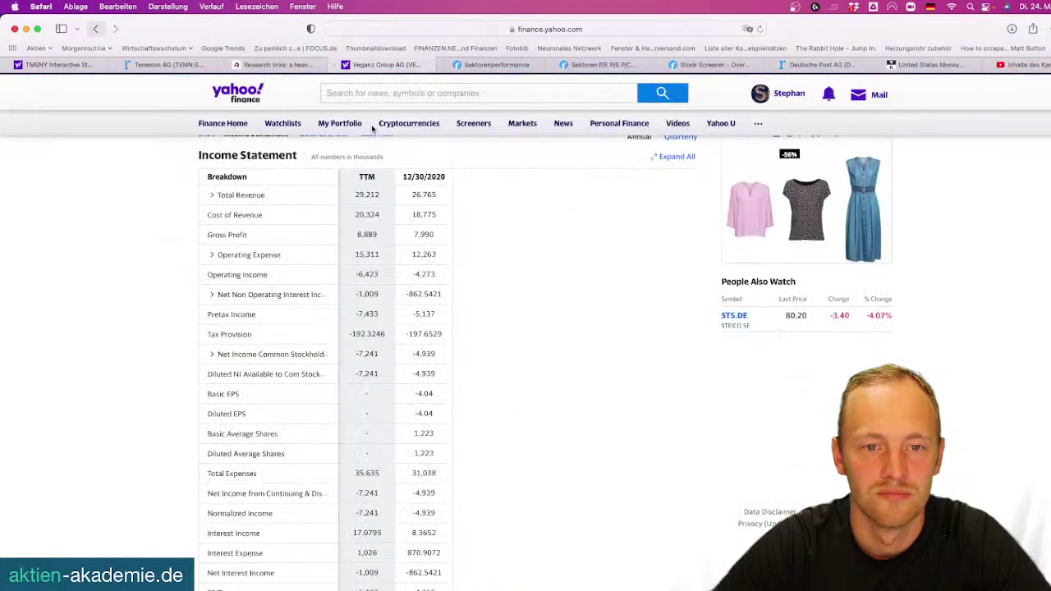
left_click(386, 94)
type("TEME")
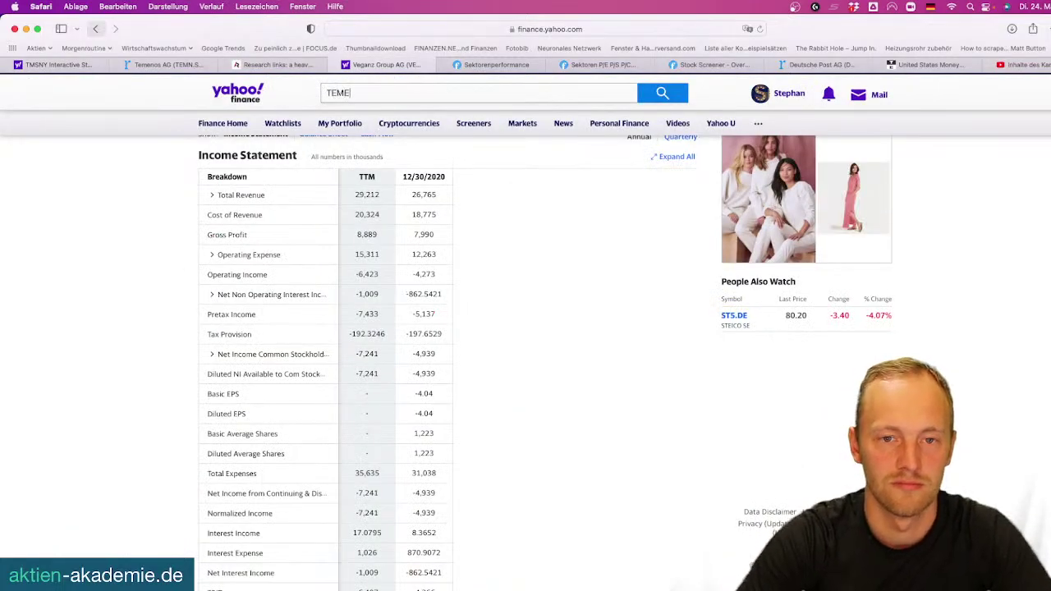
type("NO")
left_click(173, 65)
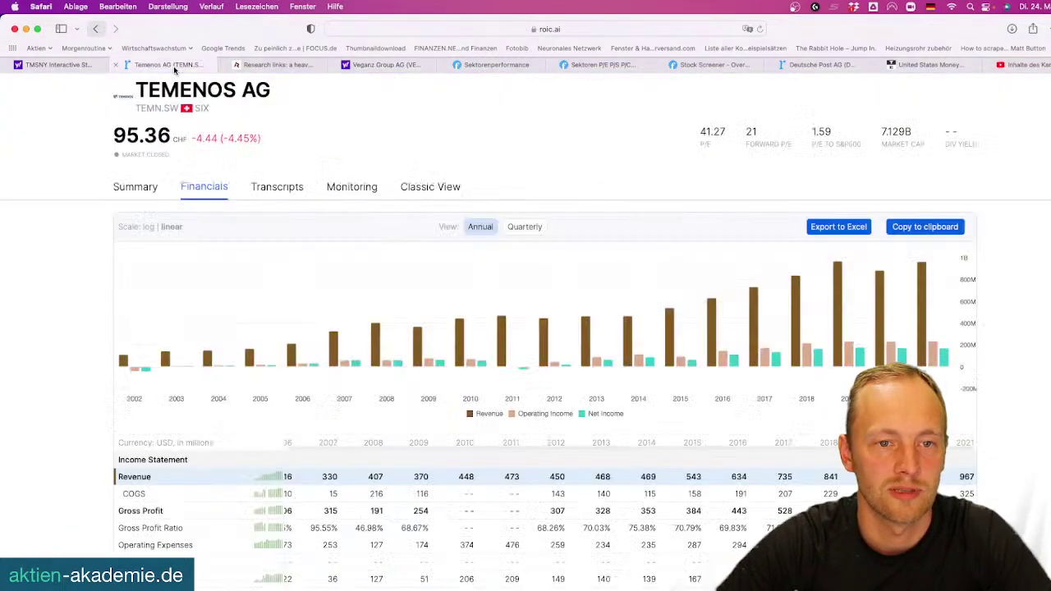
Read Temenos AG's summary, highlighting its banking software description, then open its Financials
left_click(136, 187)
scroll(446, 222, "down", 10)
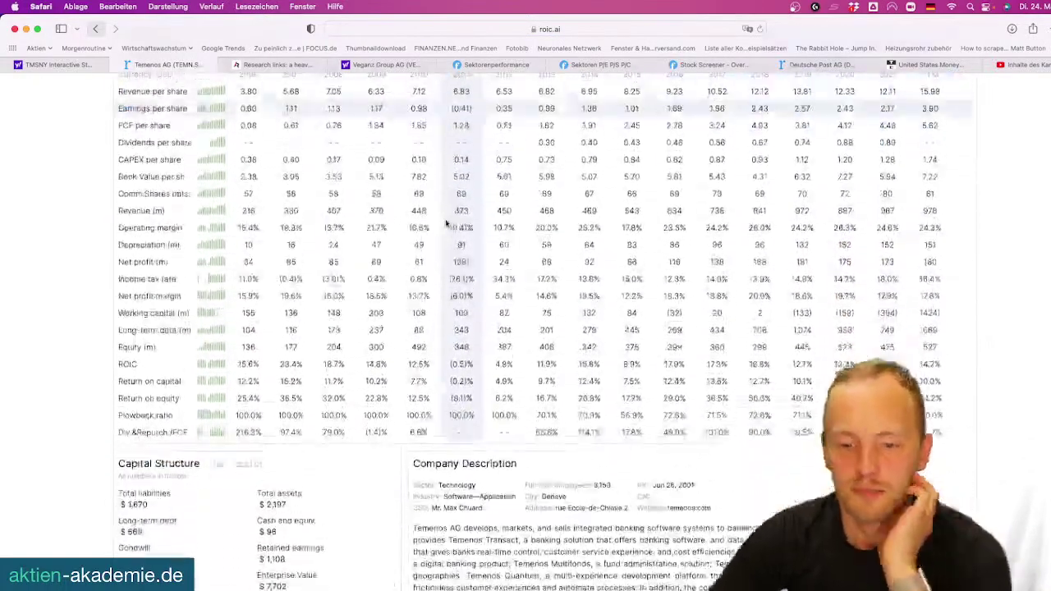
scroll(446, 223, "down", 5)
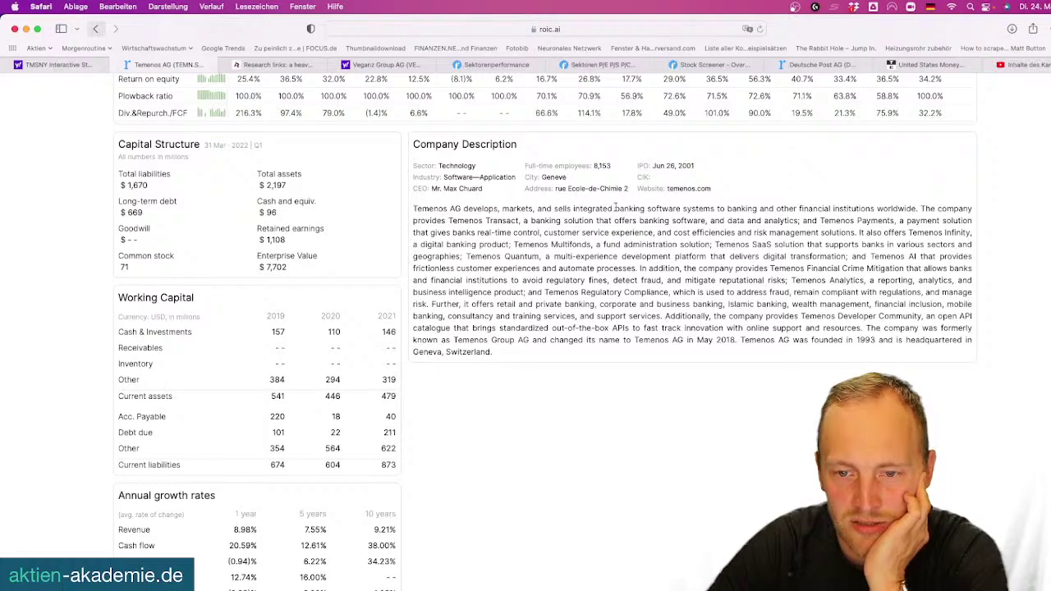
left_click_drag(616, 208, 919, 207)
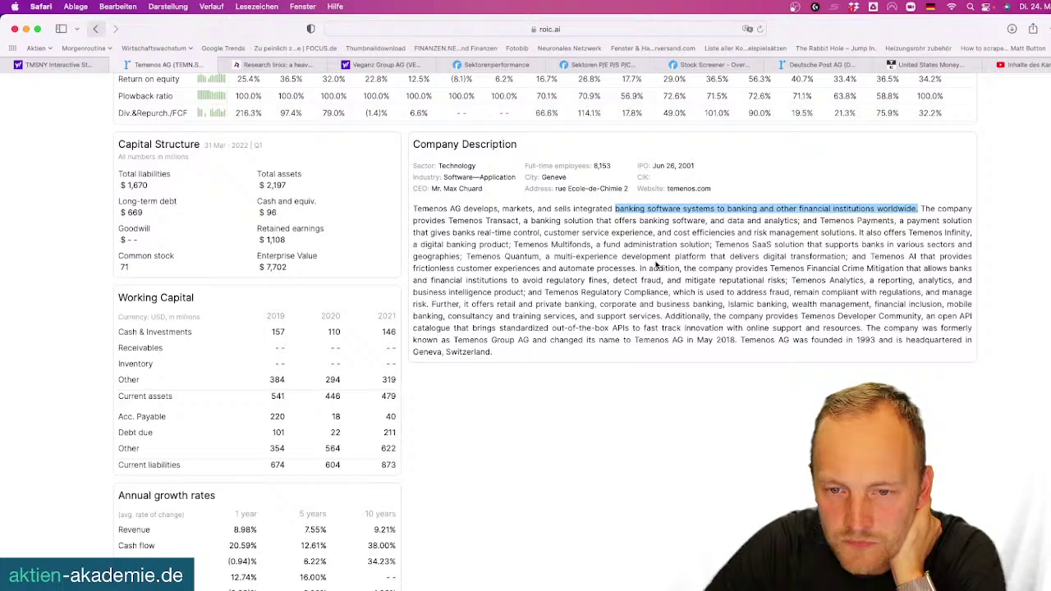
scroll(656, 264, "down", 2)
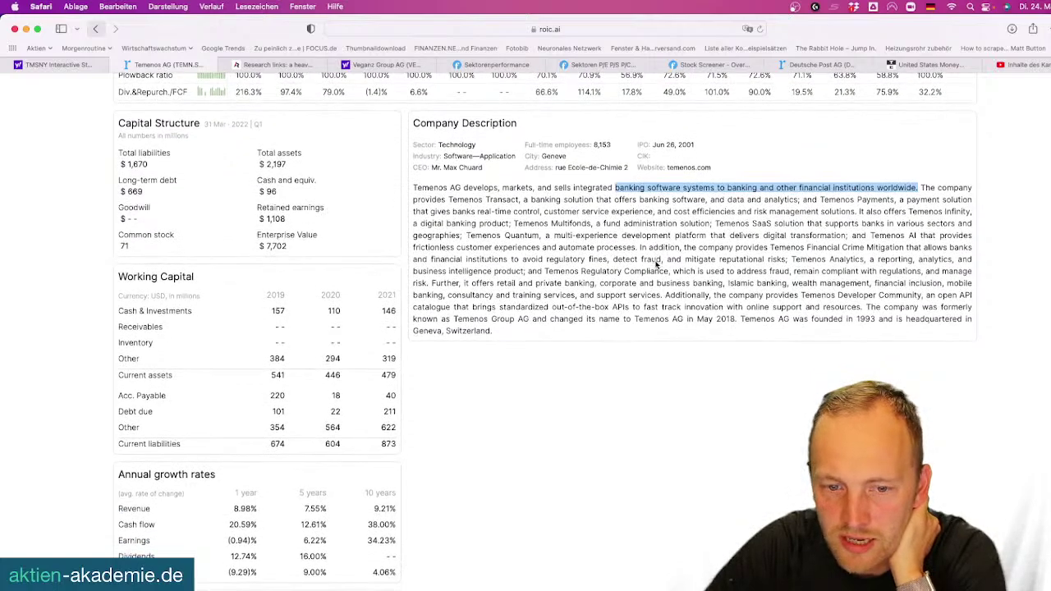
scroll(657, 265, "up", 5)
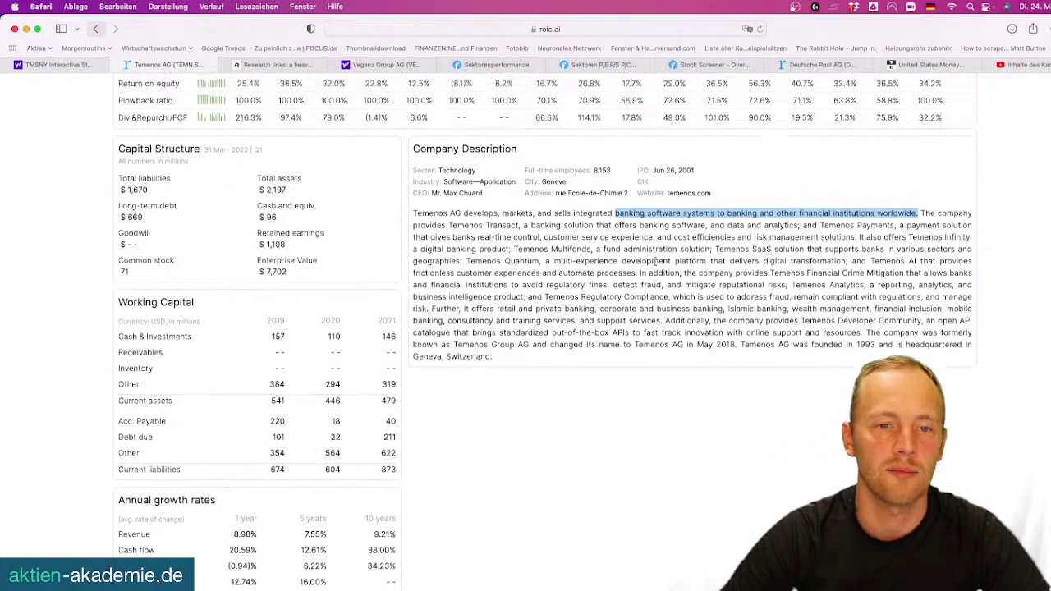
scroll(654, 261, "up", 9)
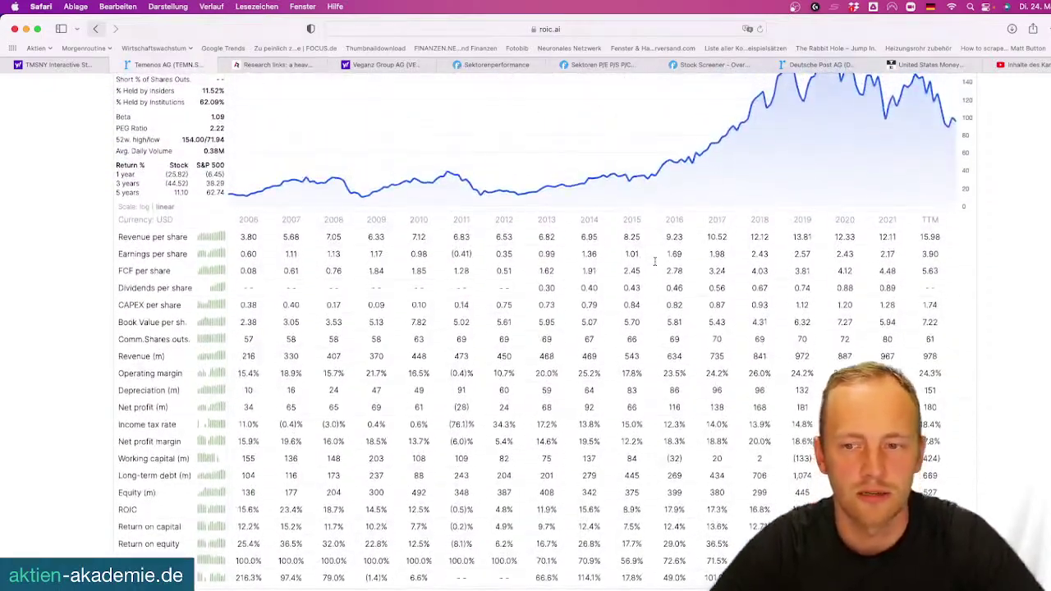
scroll(655, 261, "down", 2)
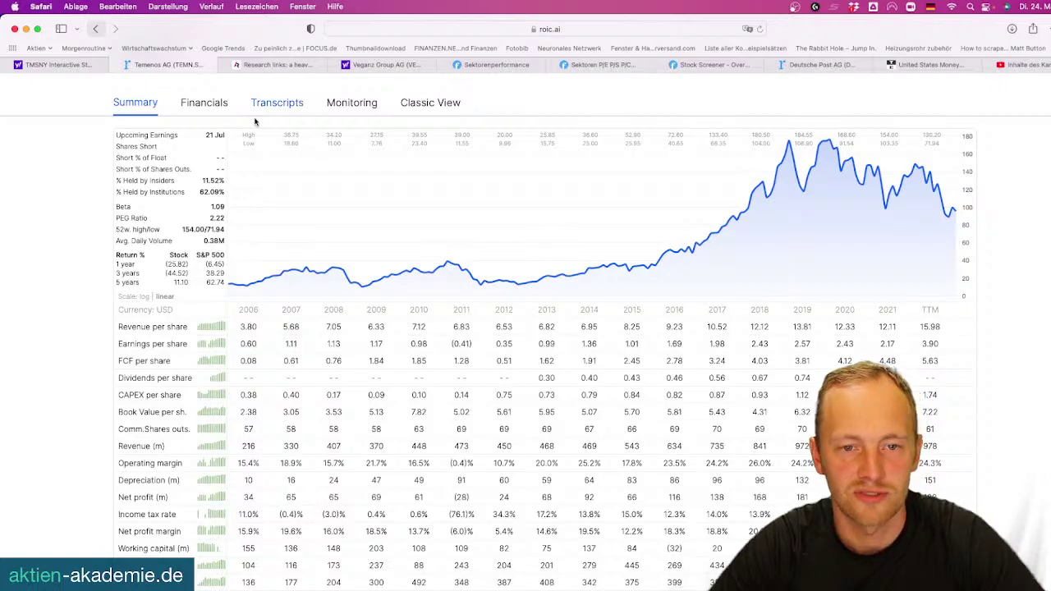
left_click(201, 100)
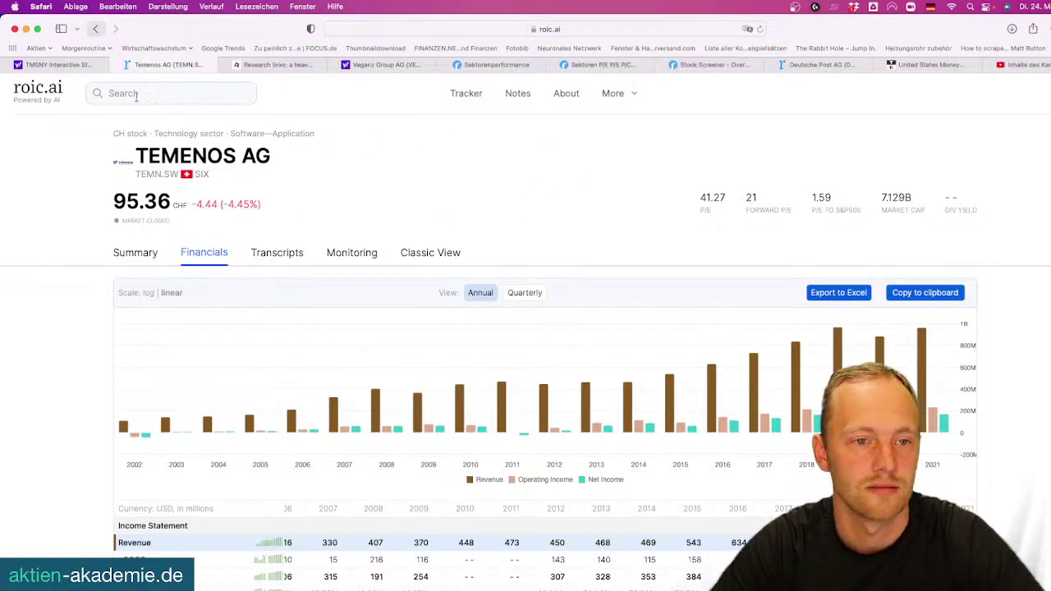
Check the Yahoo TMSNY chart, then scroll through Temenos's income statement and balance sheet
left_click(60, 66)
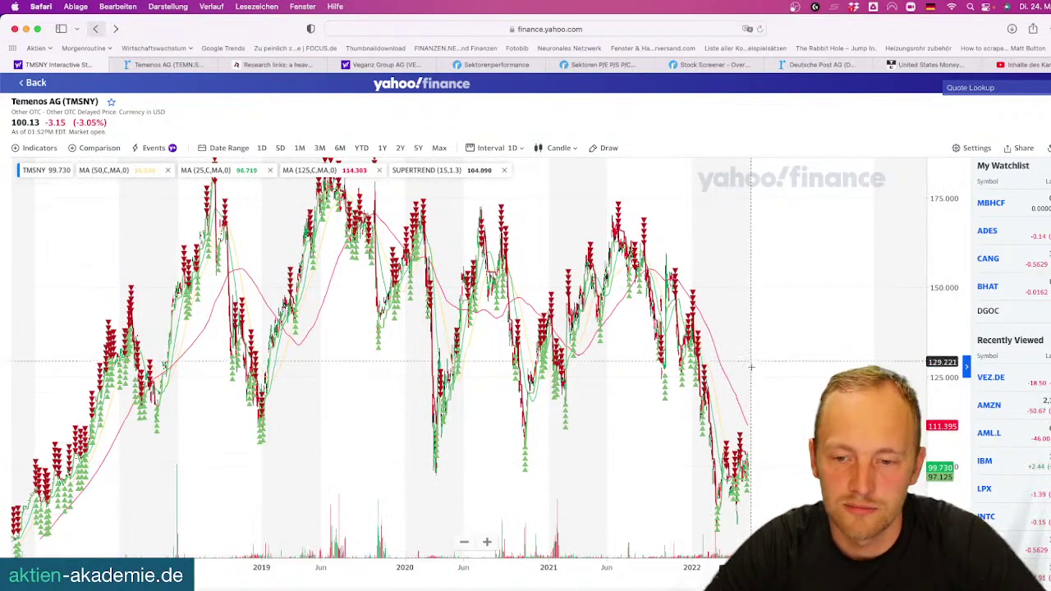
left_click(175, 65)
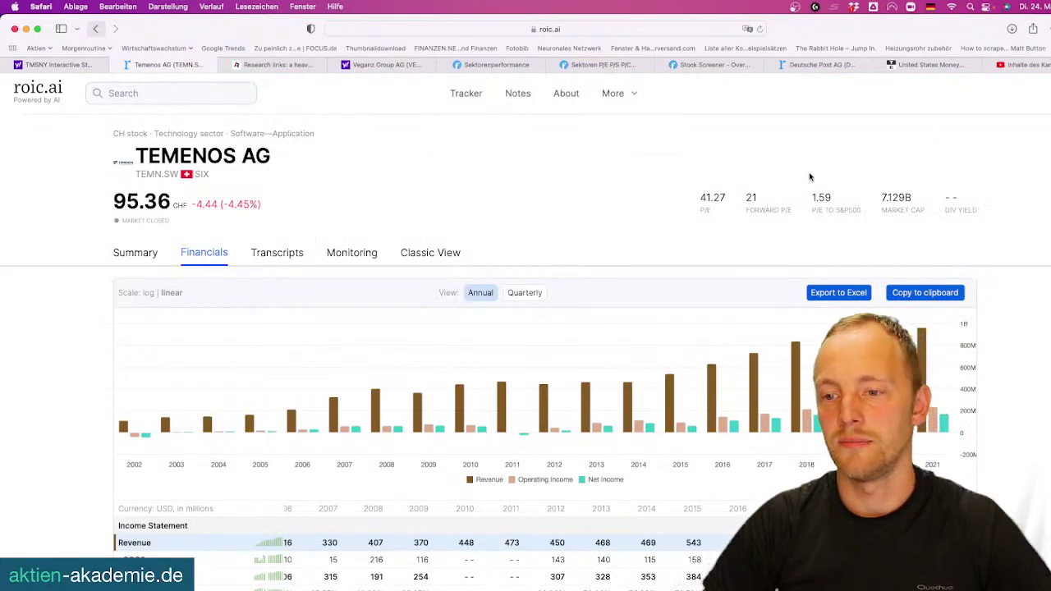
scroll(414, 297, "down", 10)
scroll(413, 297, "up", 5)
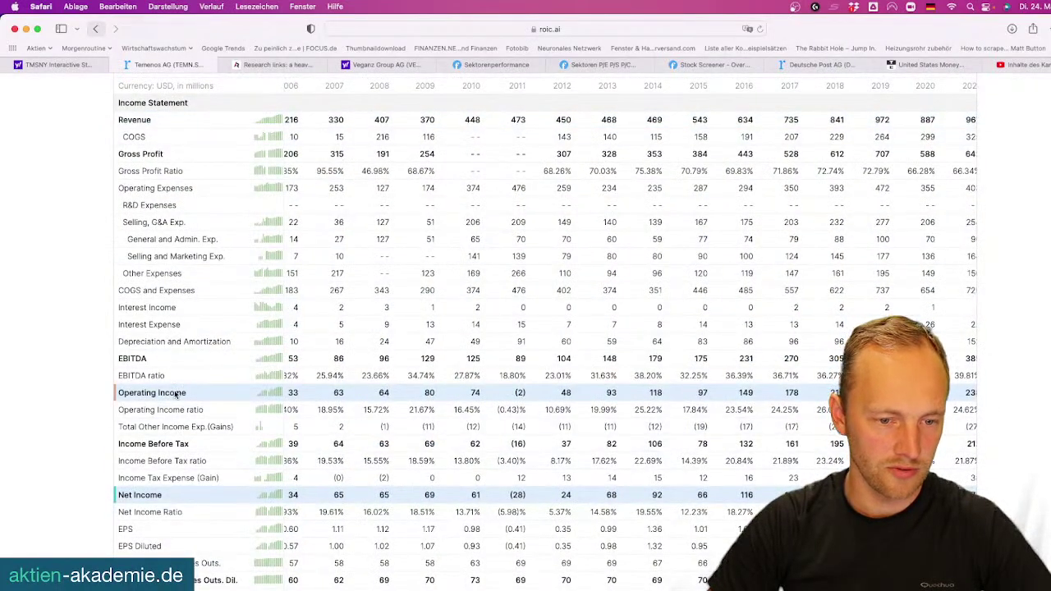
scroll(168, 503, "down", 2)
scroll(169, 502, "down", 6)
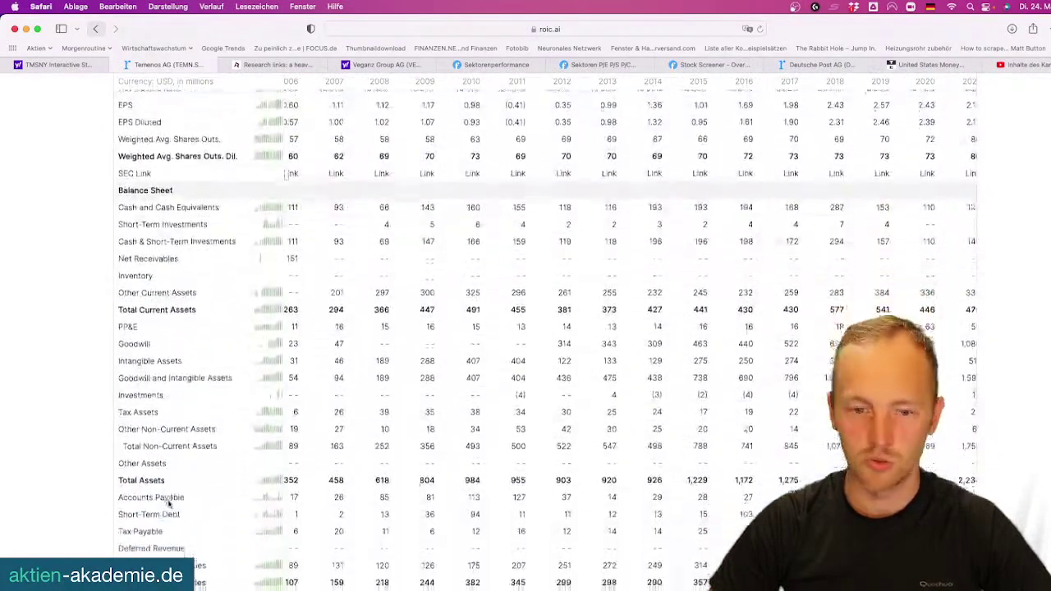
scroll(169, 444, "down", 4)
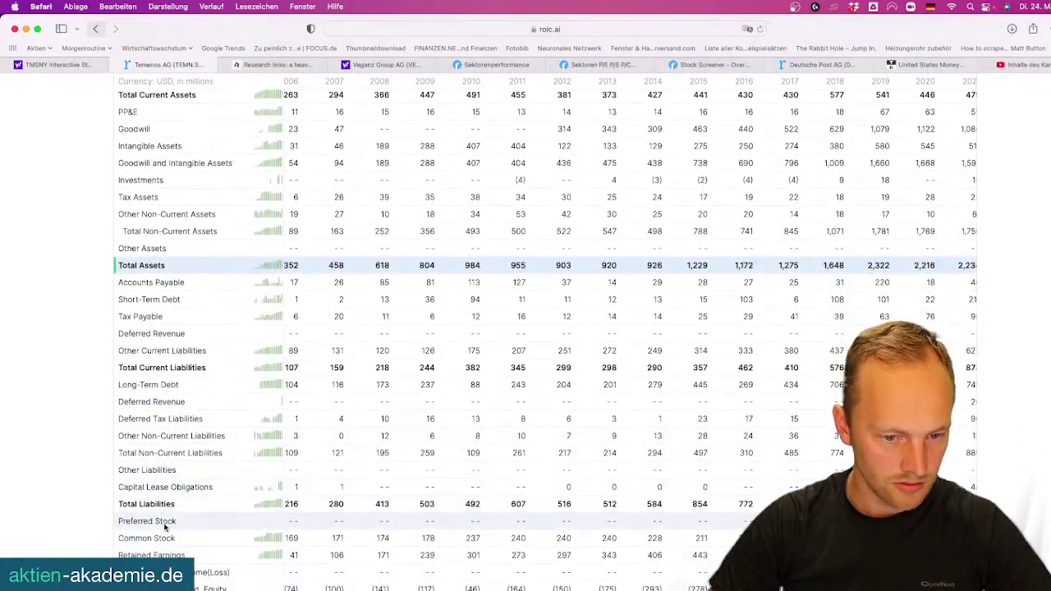
scroll(164, 487, "down", 2)
Add the Revenue row to the Temenos chart beside Total Assets and Stockholders Equity
scroll(283, 444, "up", 15)
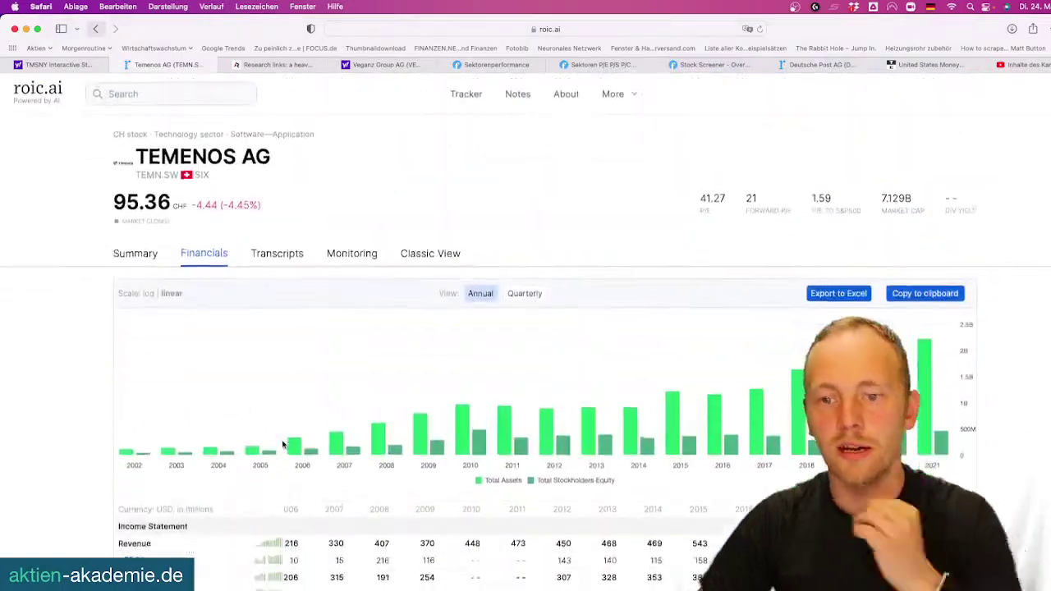
scroll(288, 441, "down", 3)
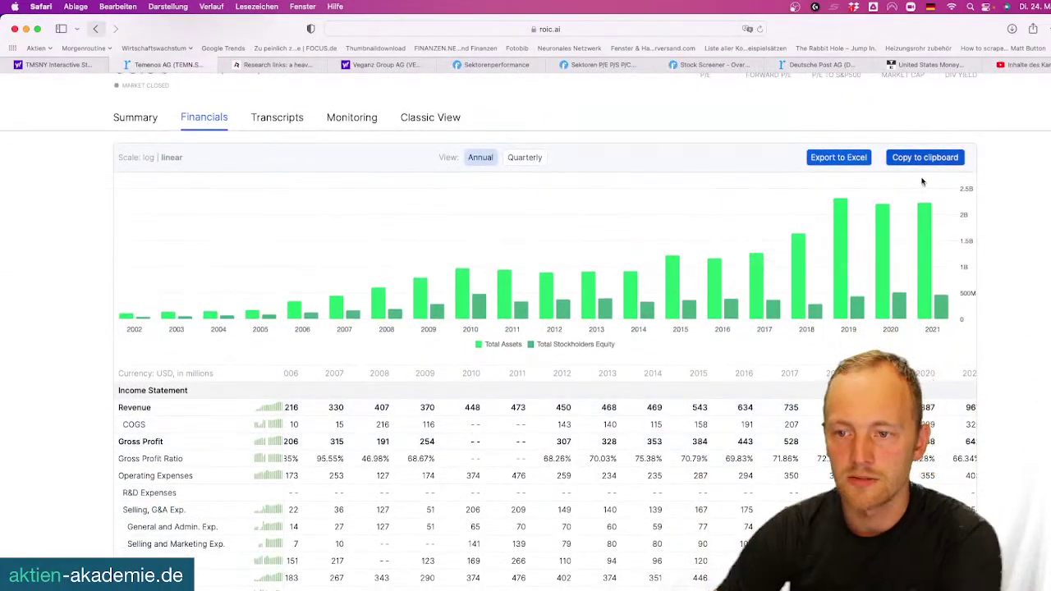
left_click(216, 406)
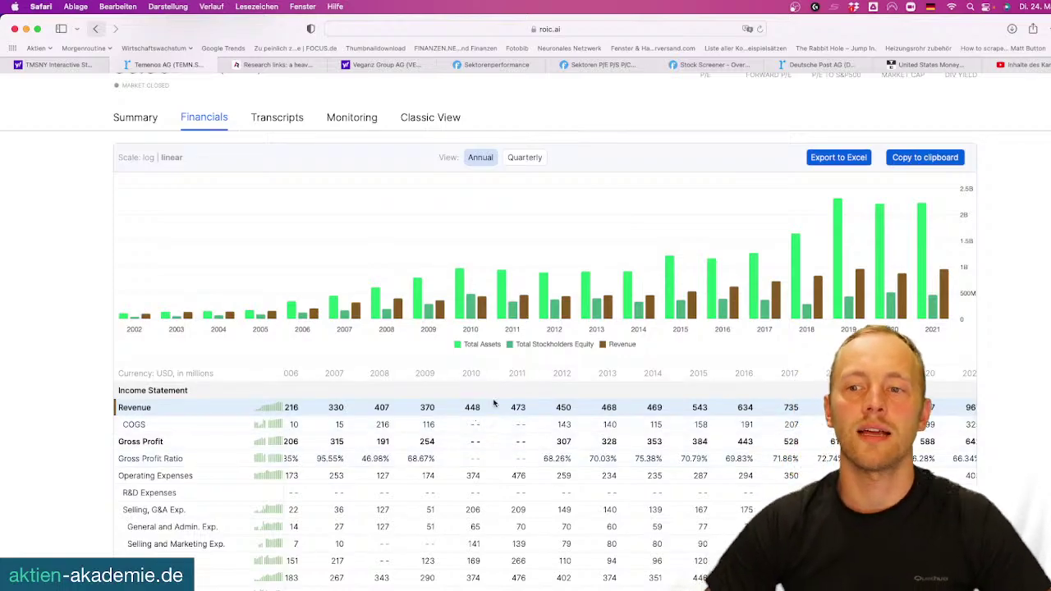
scroll(1037, 336, "up", 3)
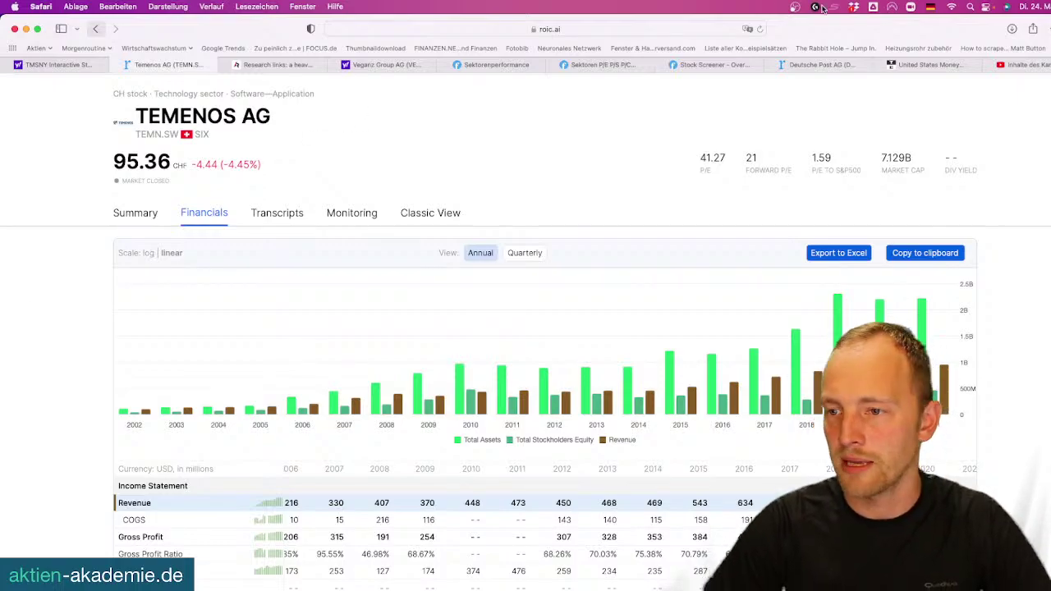
Filter YouTube Studio videos to titles containing BAYER, then return to the Temenos chart
left_click(1019, 64)
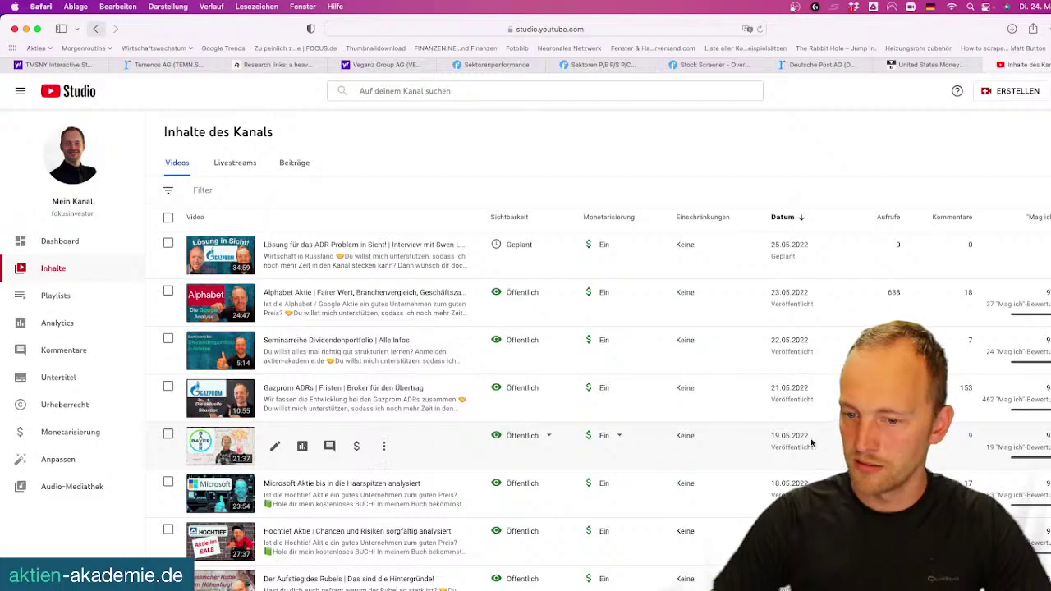
mouse_move(603, 585)
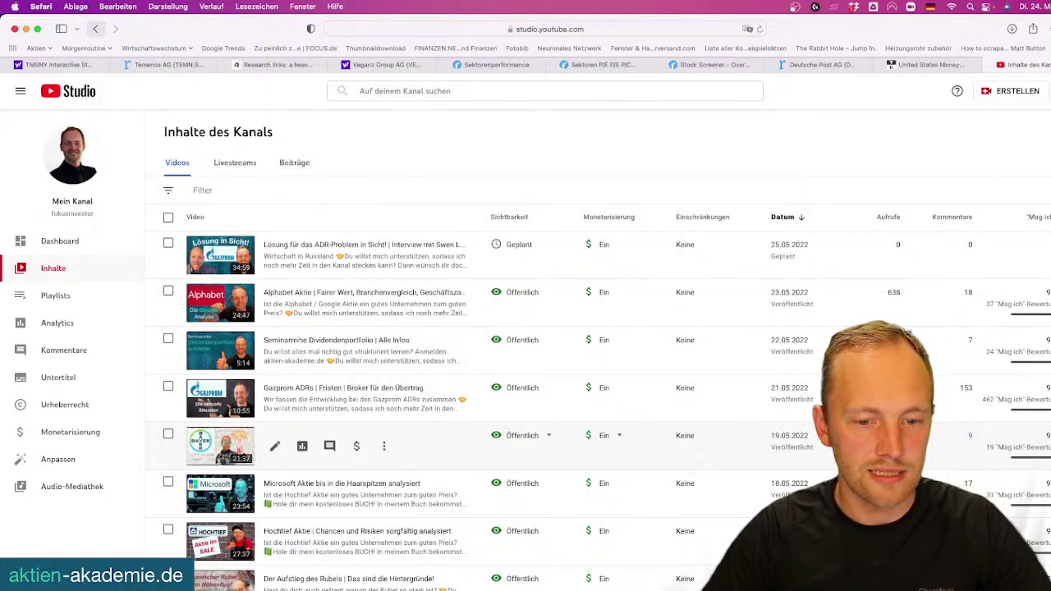
left_click(202, 190)
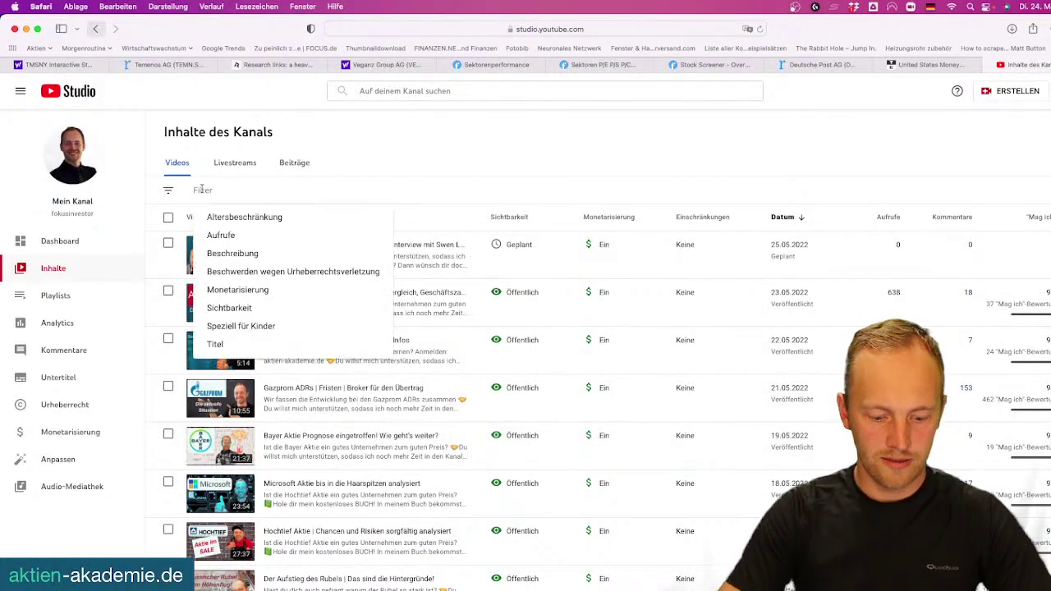
type("BAYER")
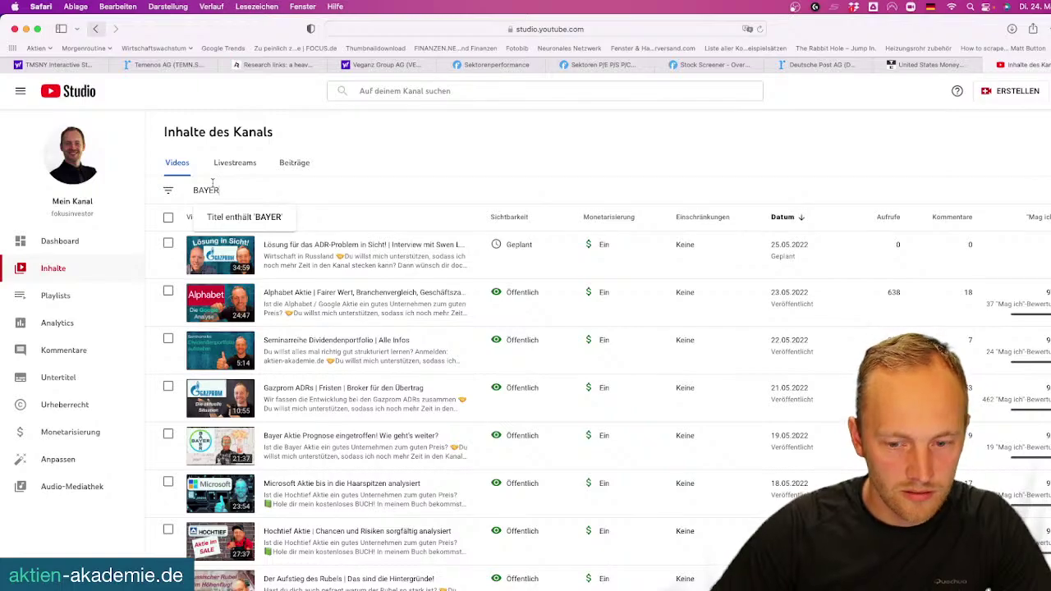
key("Return")
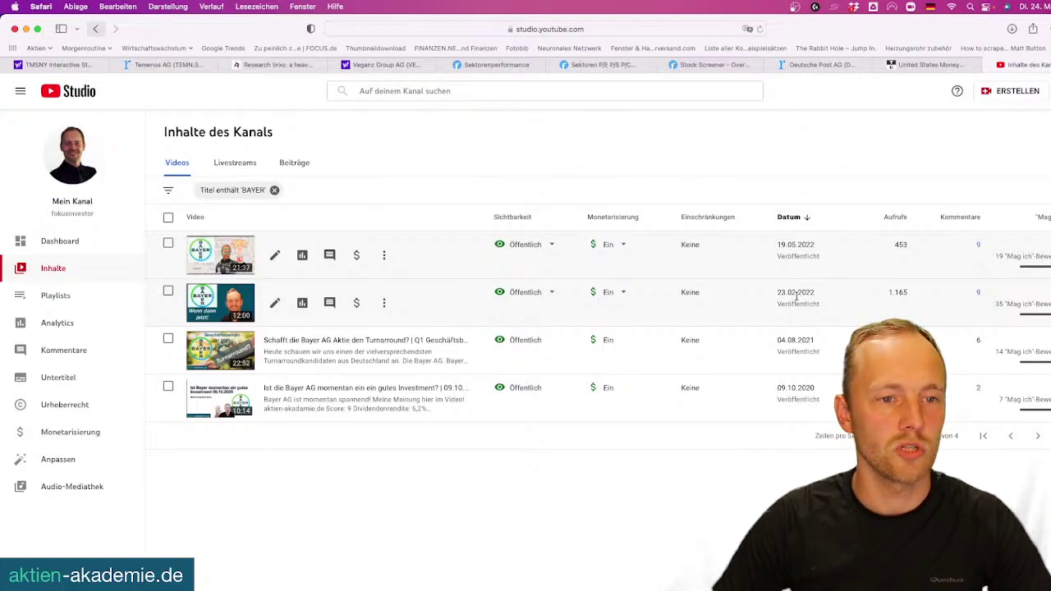
left_click(82, 66)
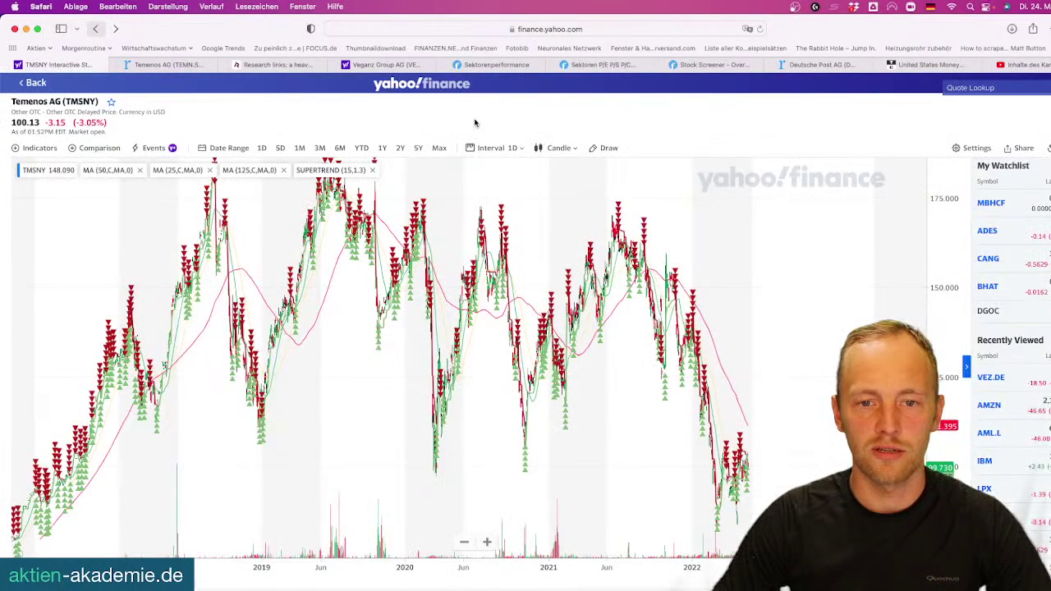
Look up BAYER in Yahoo Finance and open the BAYN.DE chart
left_click(1007, 91)
type("BAYER")
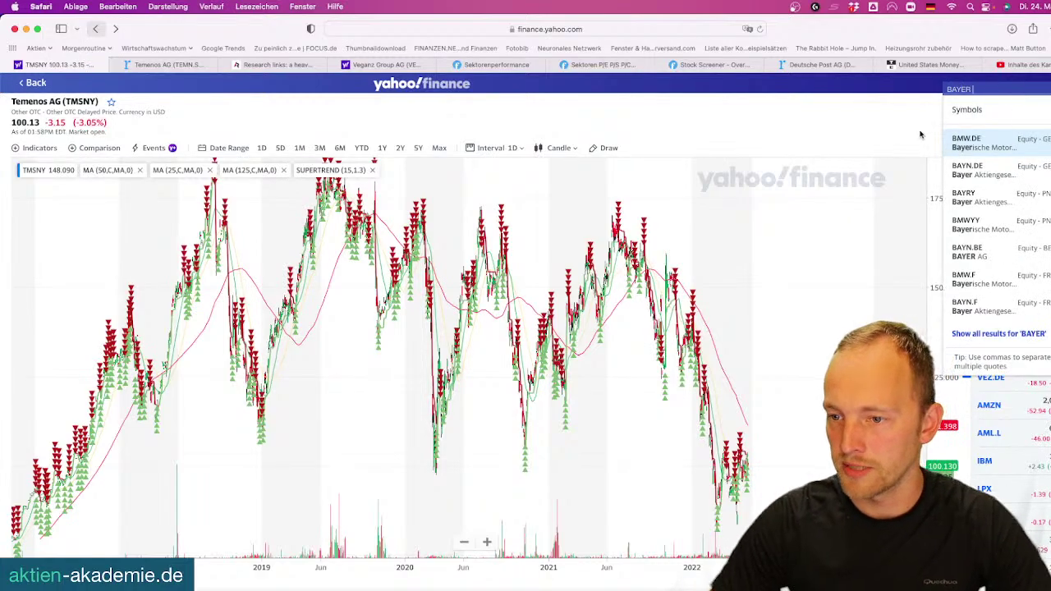
left_click(971, 171)
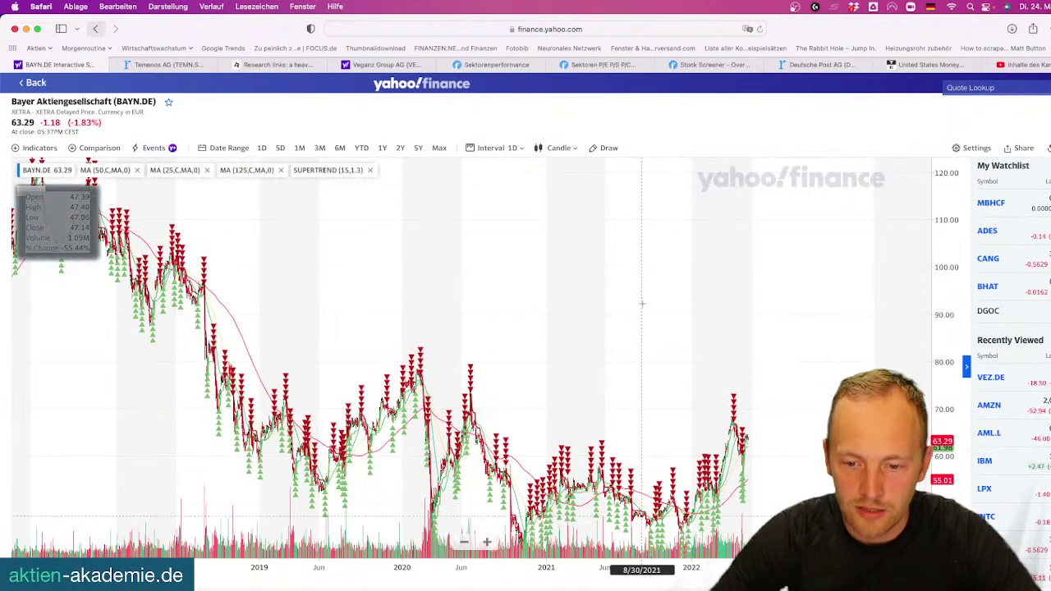
Set the Bayer chart to 1Y, shift it, and zoom out back to 2018
left_click(382, 147)
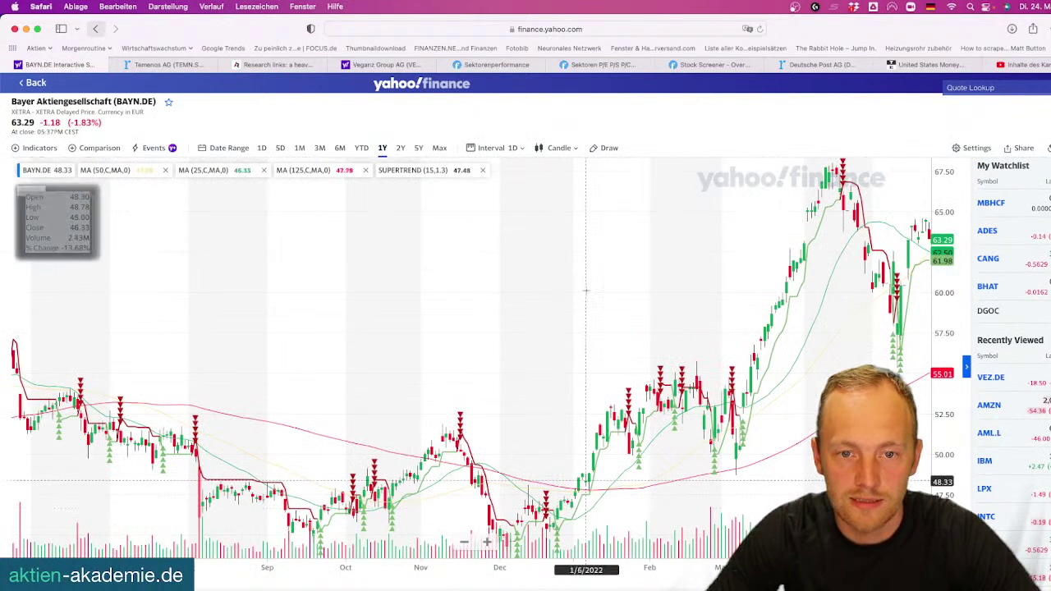
left_click_drag(587, 290, 464, 316)
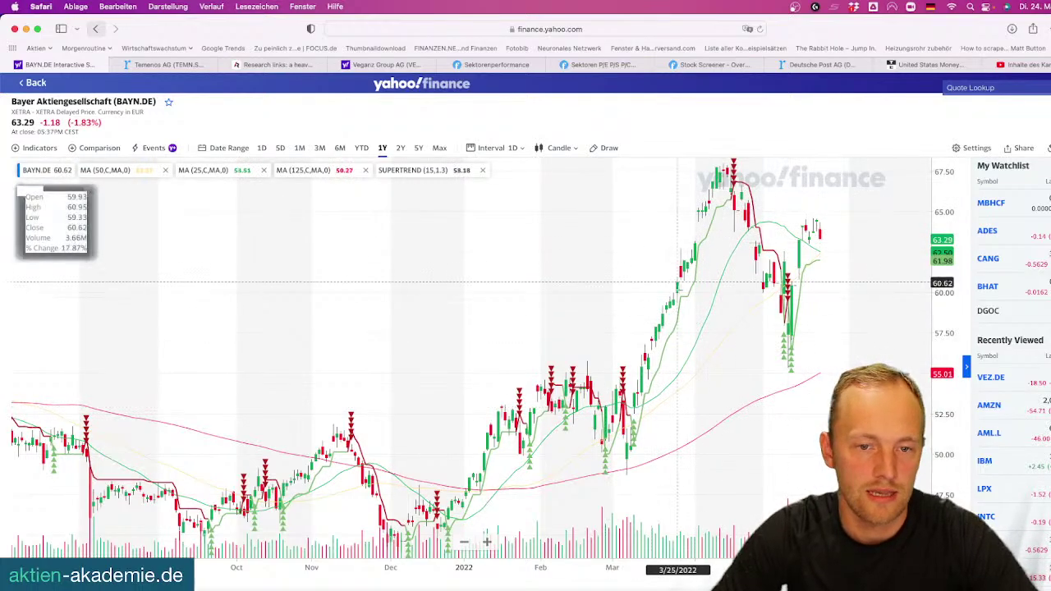
scroll(673, 287, "down", 3)
scroll(672, 286, "down", 5)
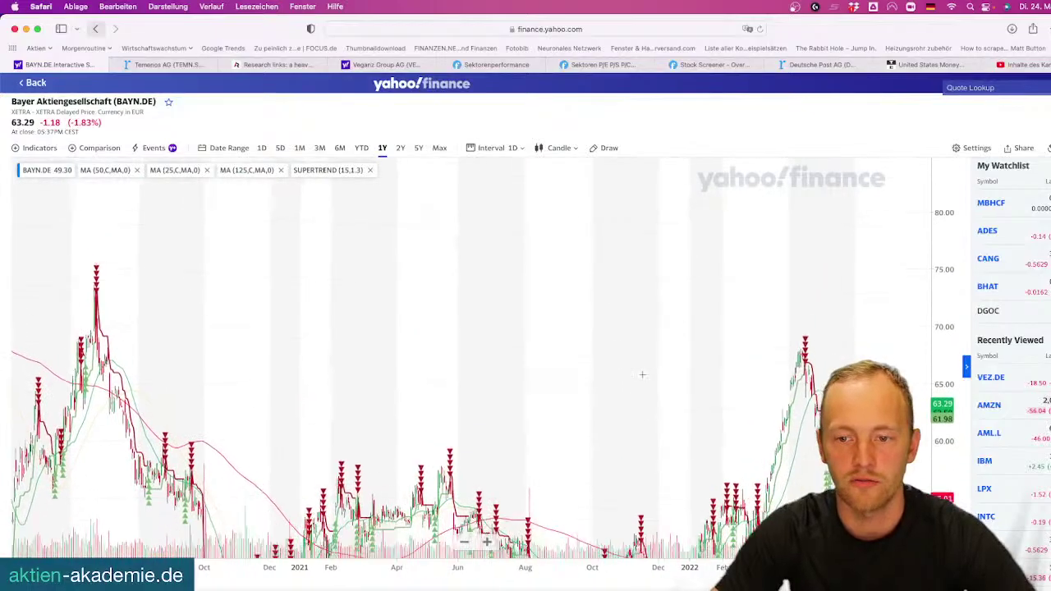
scroll(641, 367, "down", 5)
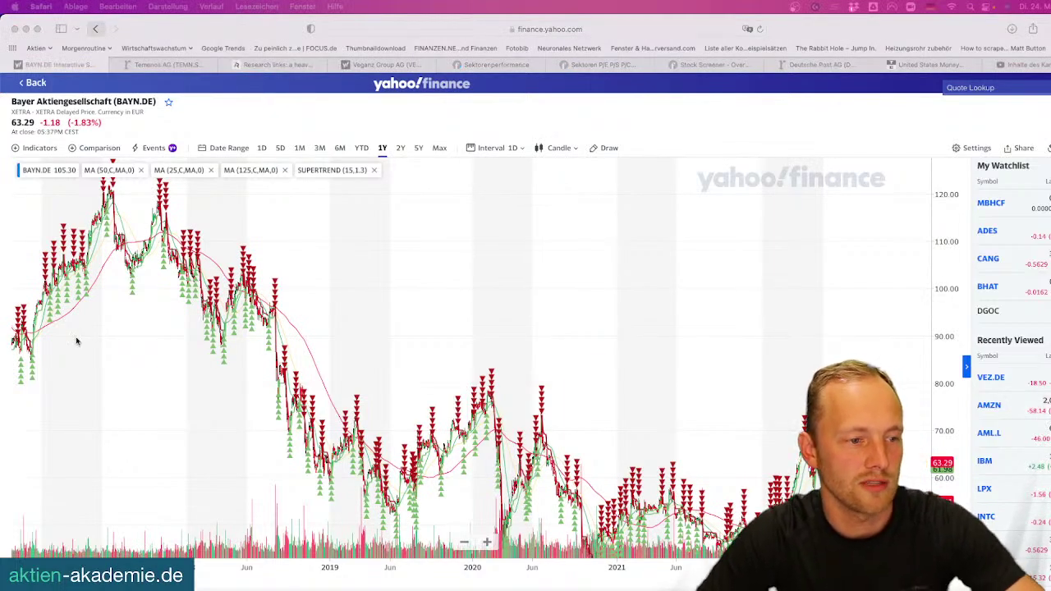
left_click(986, 87)
type("Stanley Black&Decker")
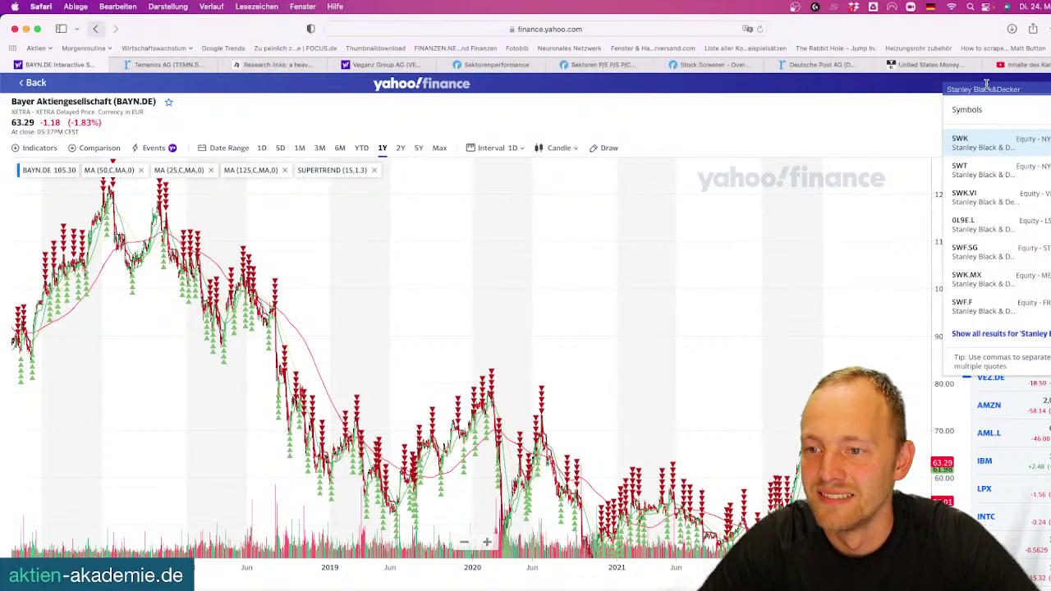
left_click(973, 150)
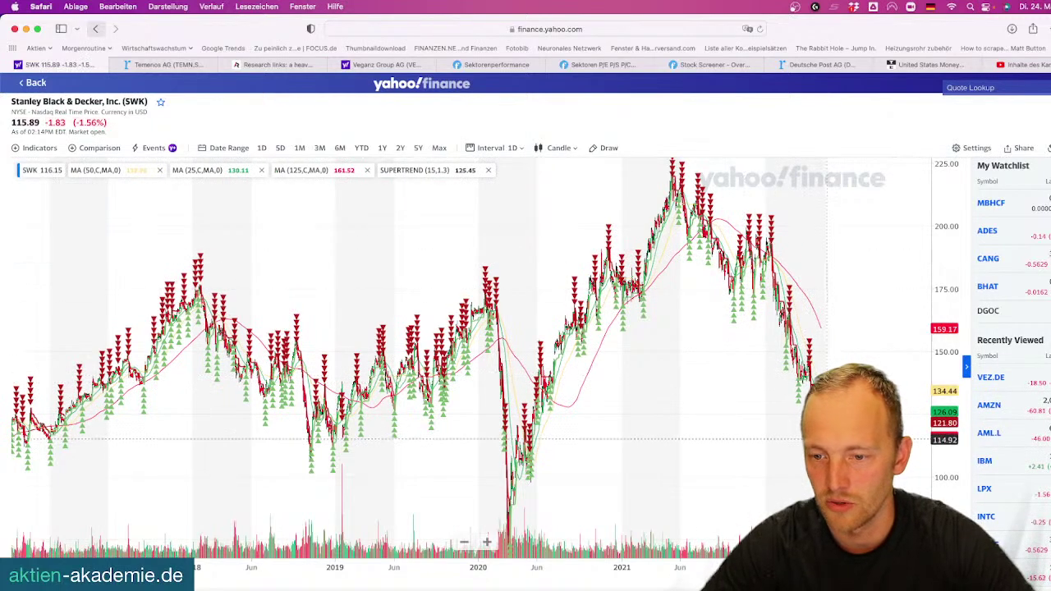
scroll(809, 440, "up", 10)
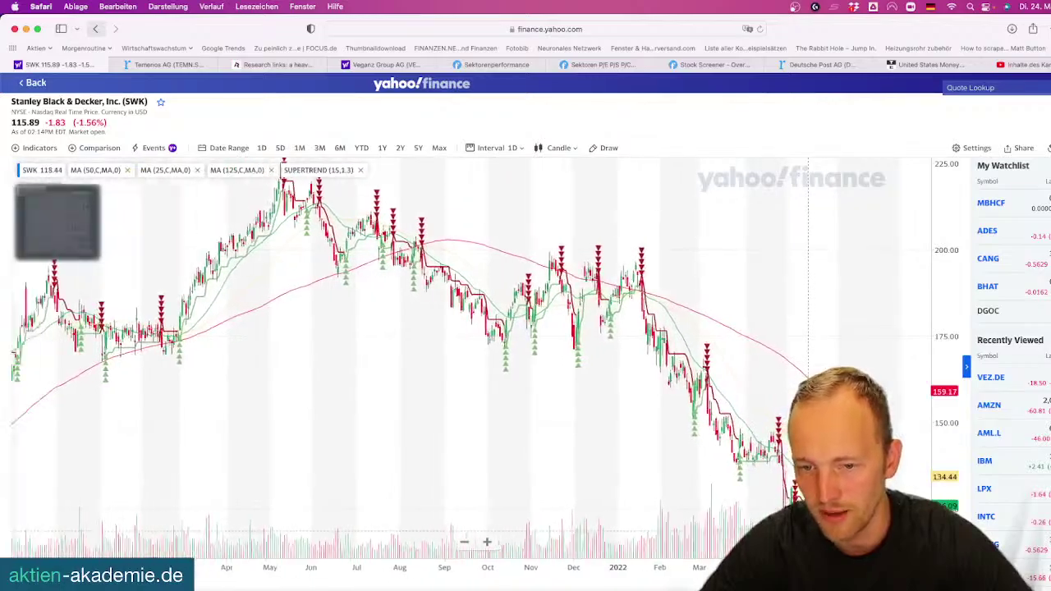
scroll(728, 413, "down", 10)
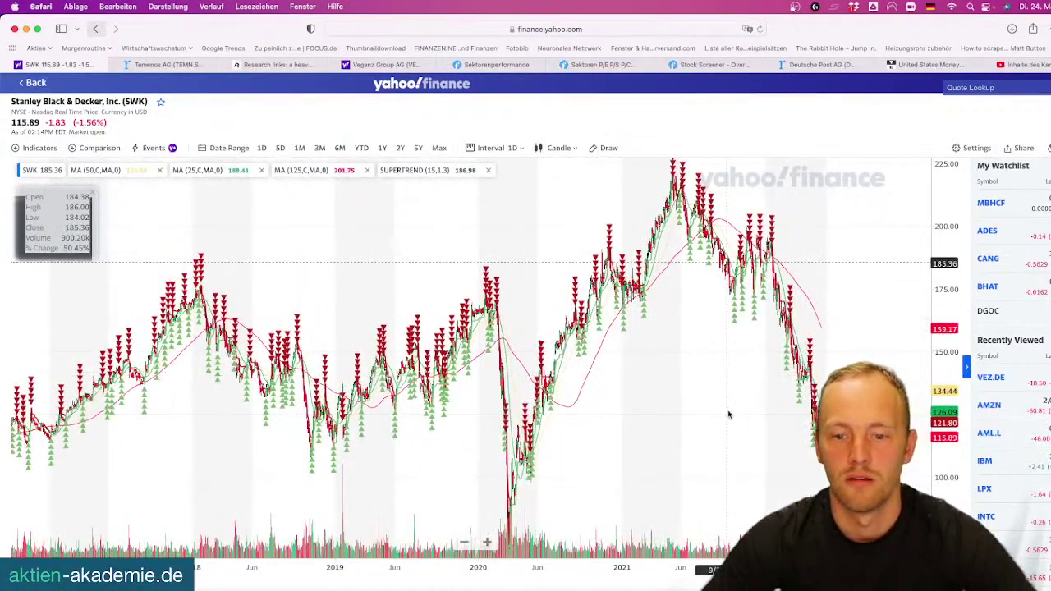
scroll(728, 413, "right", 5)
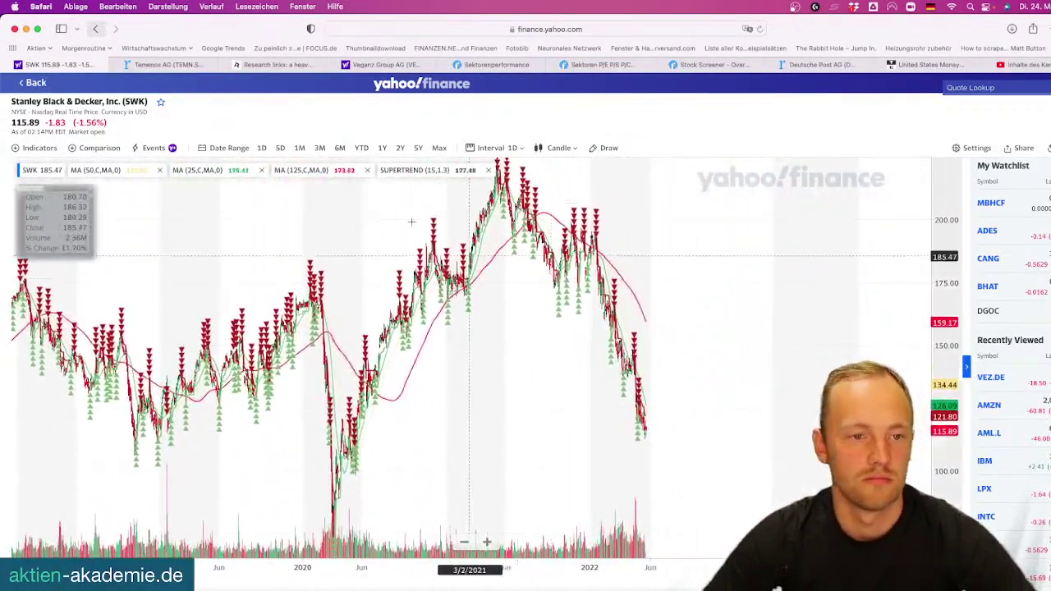
Search roic.ai for SWK, view Stanley Black & Decker's Financials, then return to Yahoo's SWK chart
left_click(167, 66)
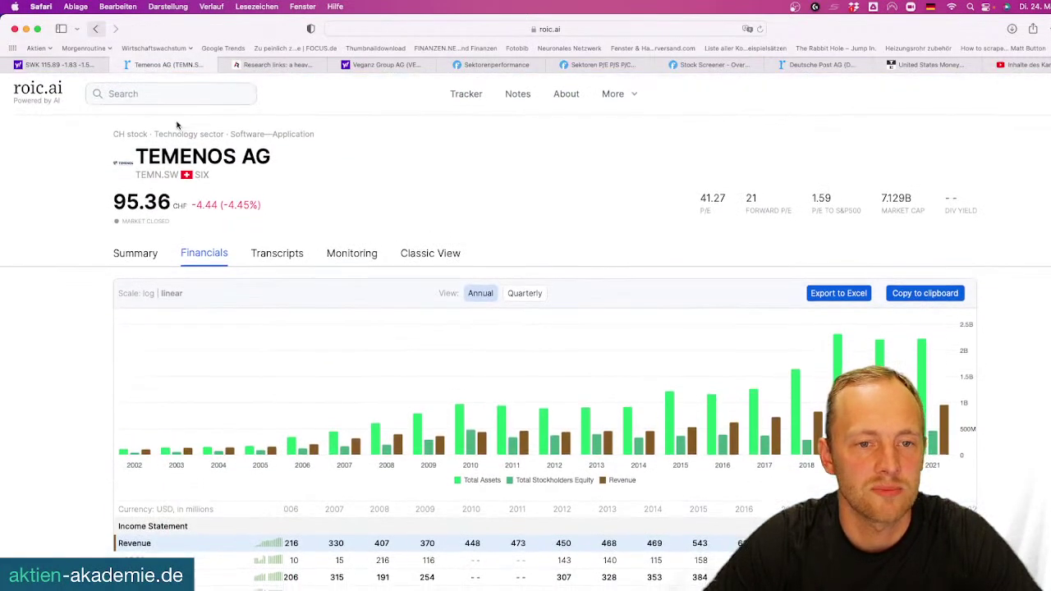
left_click(165, 94)
type("SWK")
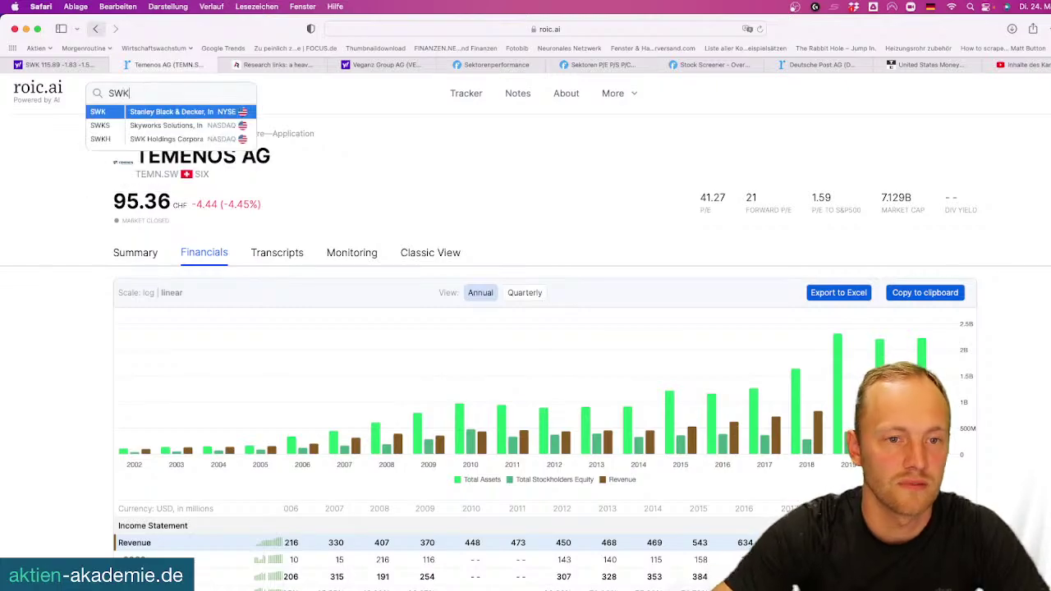
left_click(173, 113)
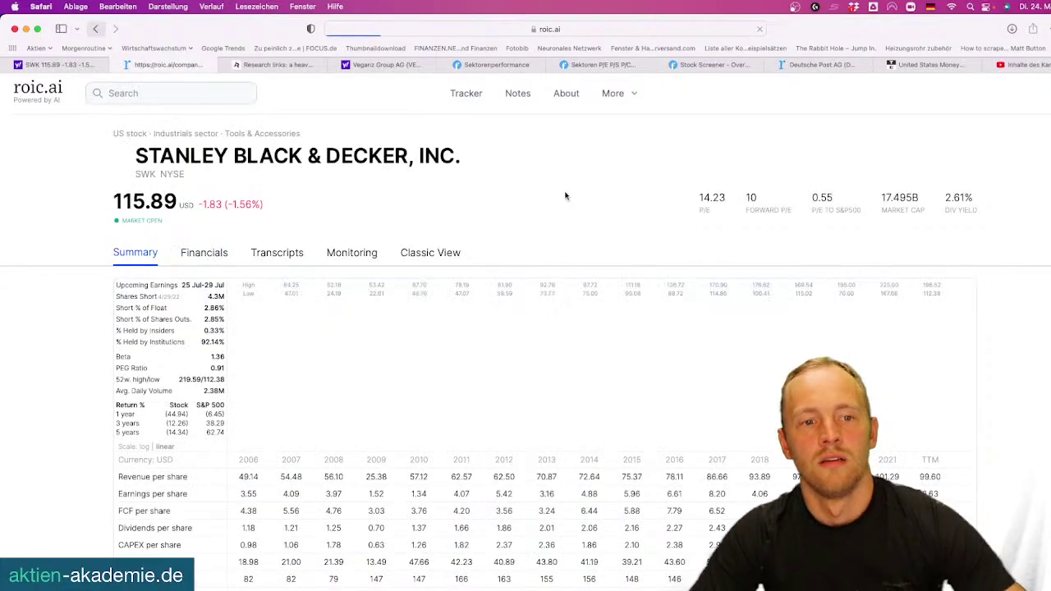
left_click(209, 256)
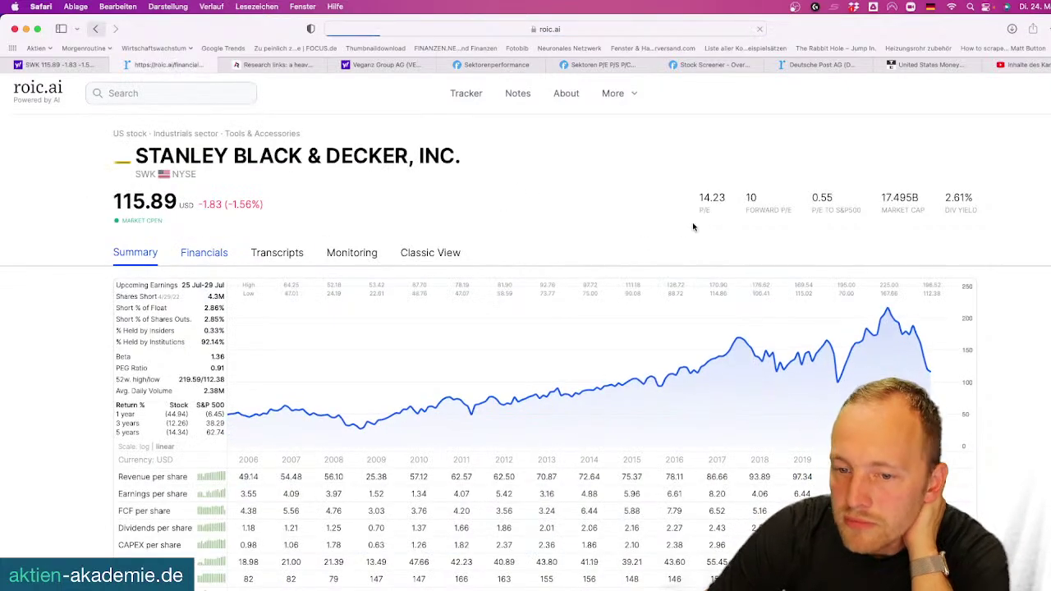
scroll(692, 221, "down", 1)
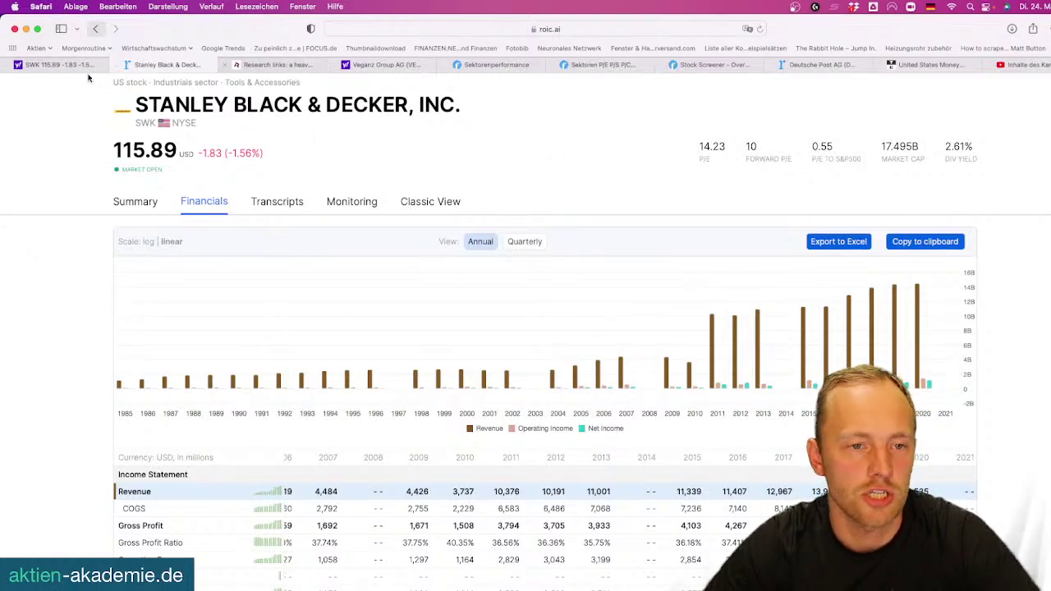
left_click(53, 65)
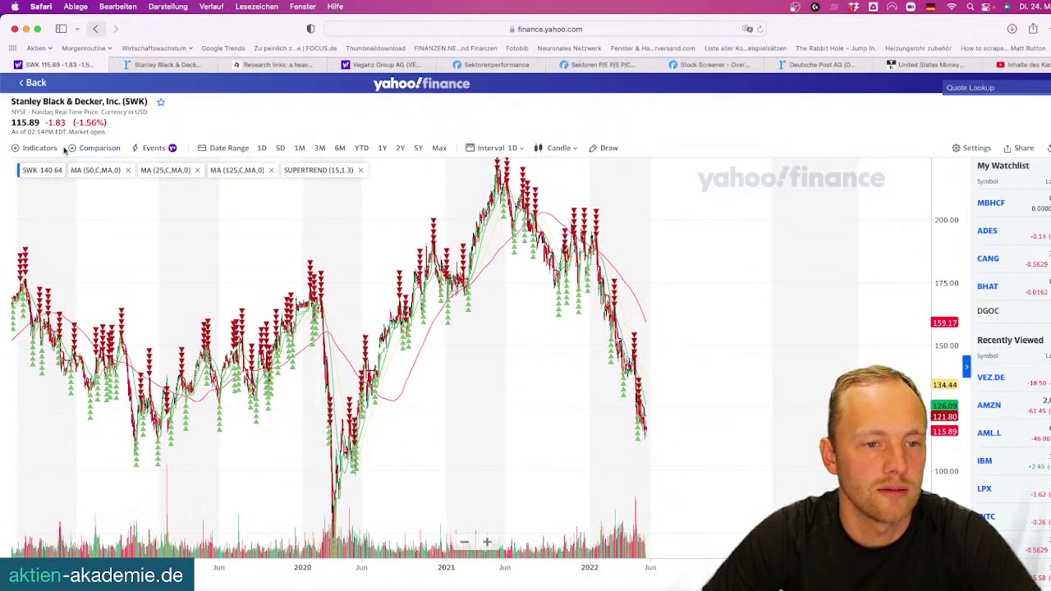
Search indicators for 'VOLUME PRO' and add Volume Profile to the SWK chart, saving its settings
mouse_move(39, 148)
left_click(55, 182)
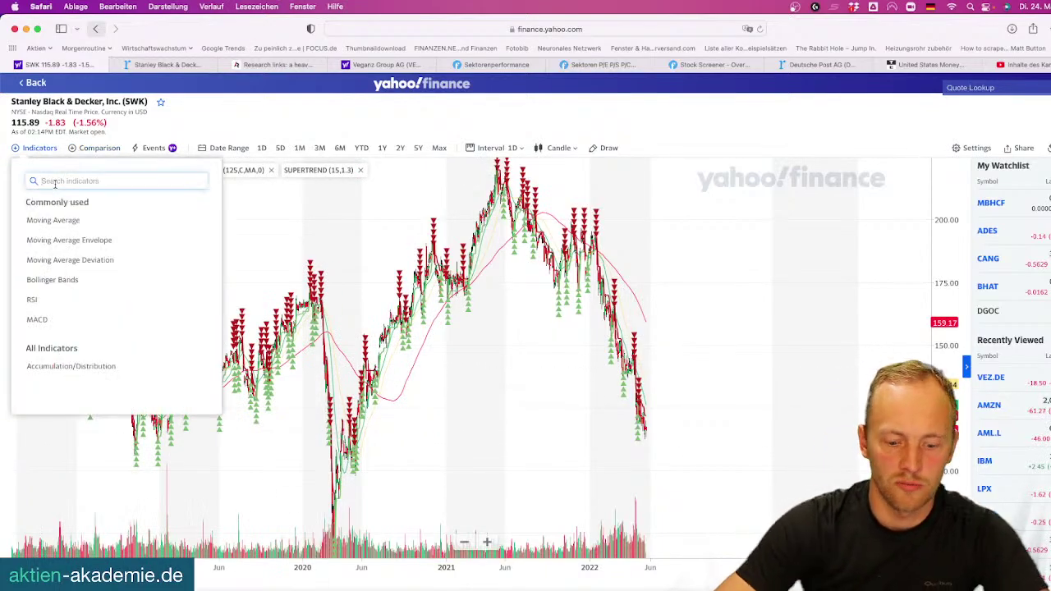
type("VOLUME")
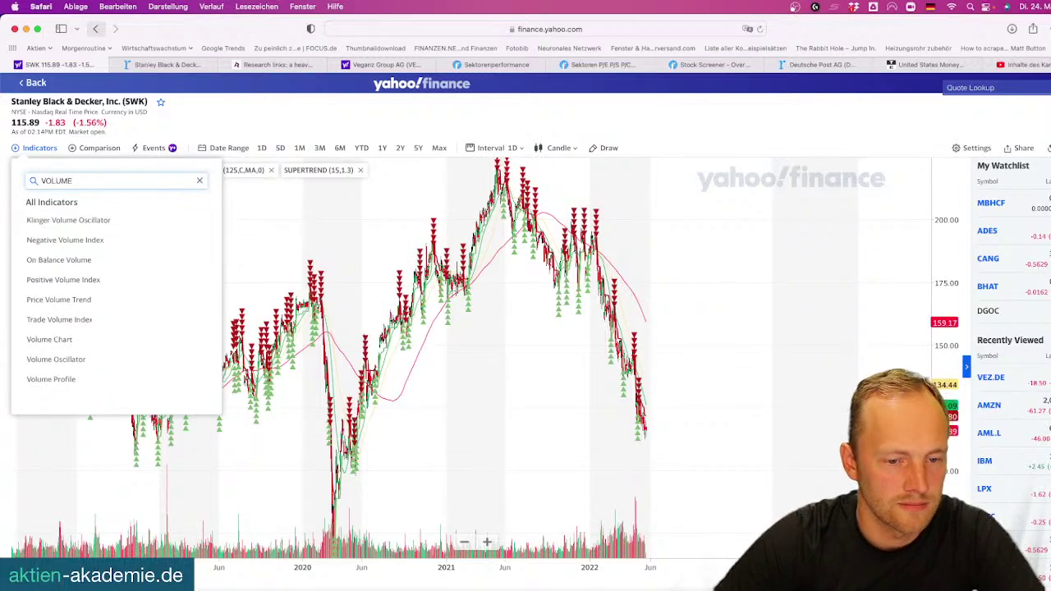
type(" PRO")
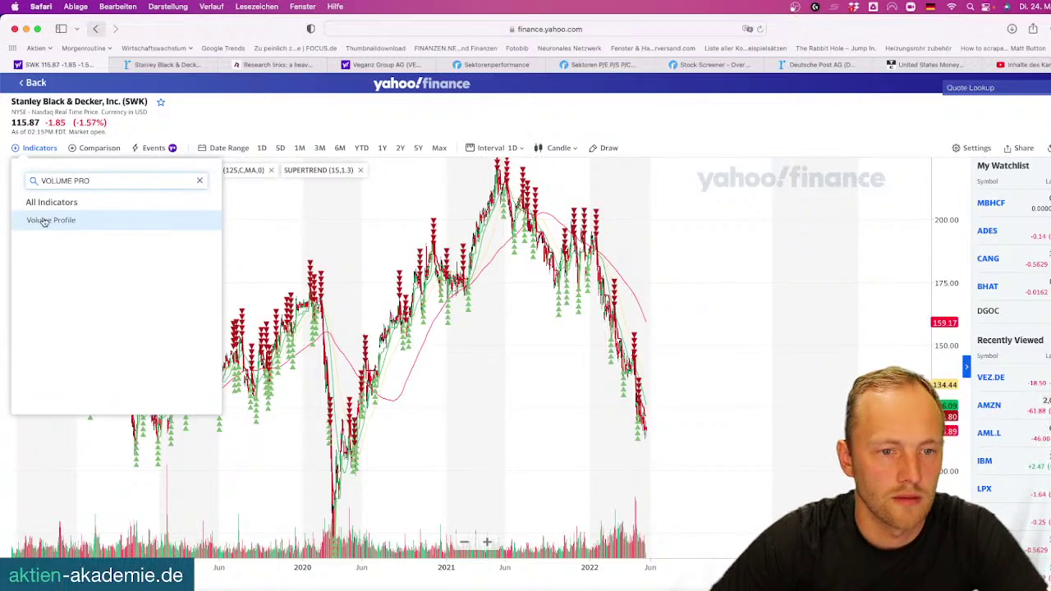
left_click(44, 221)
left_click(518, 300)
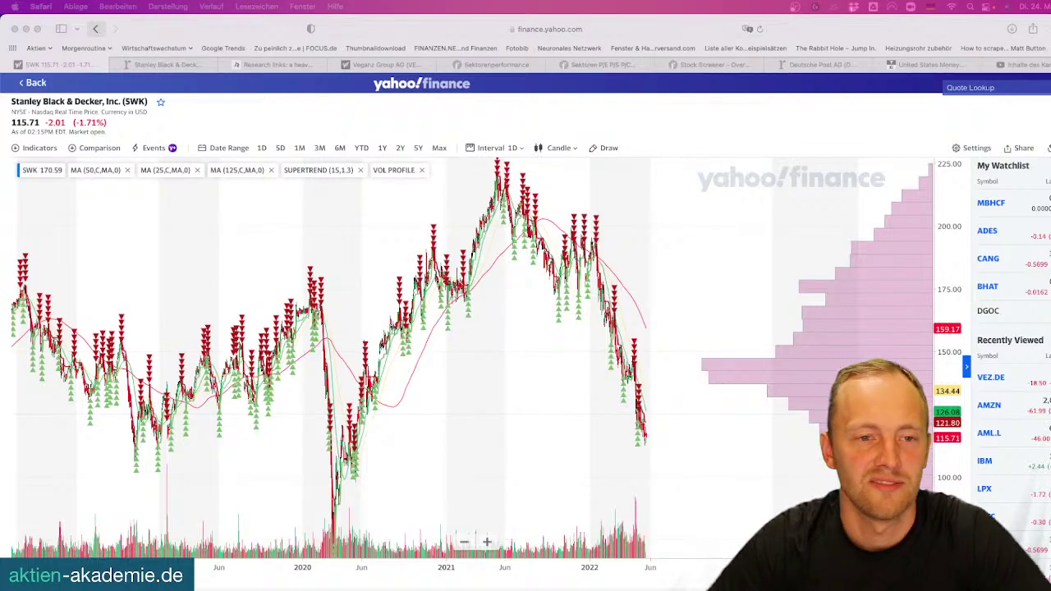
Look up Shopify in Yahoo Finance and open the SHOP price chart
left_click(984, 86)
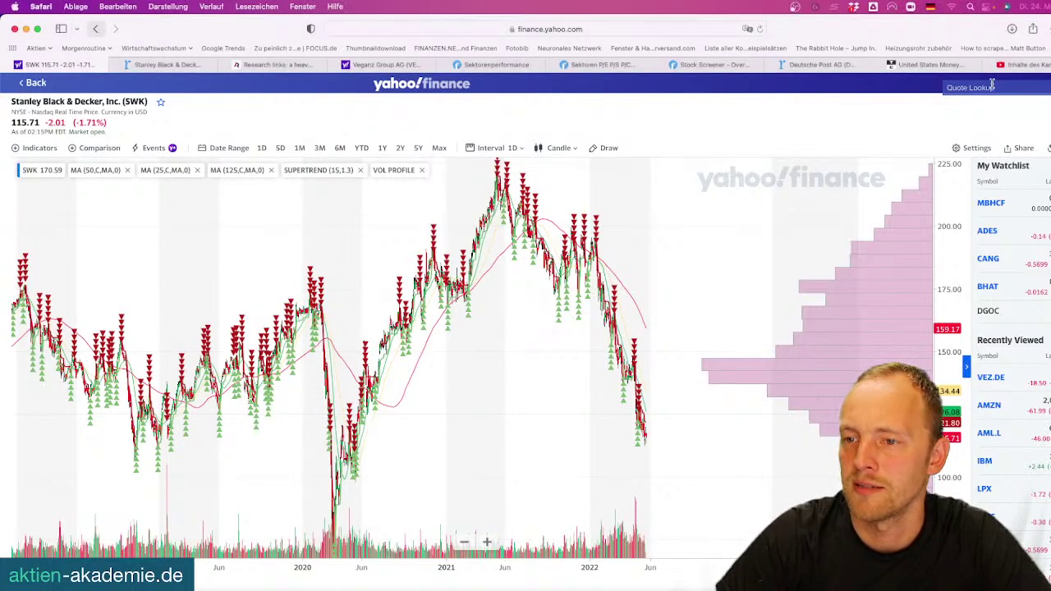
type("Shopify")
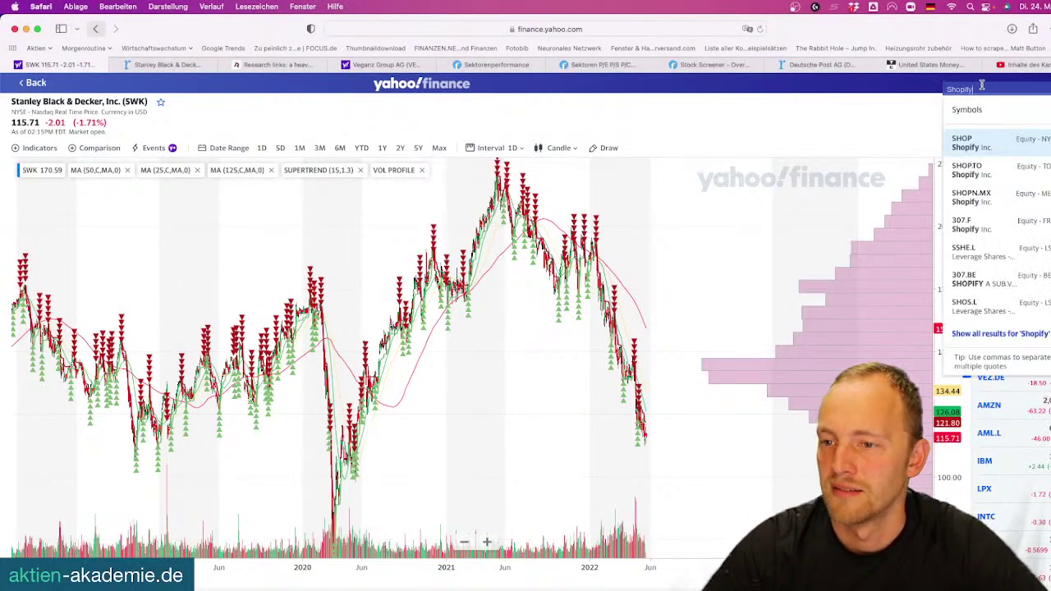
left_click(989, 142)
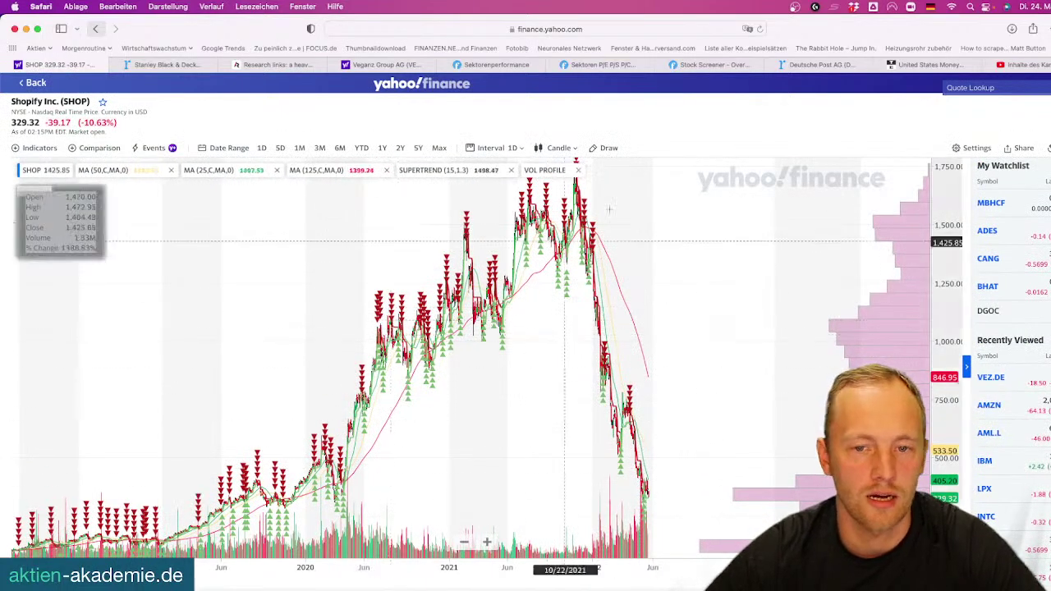
Check the Supertrend settings without changes, then pan the SHOP chart to lower prices
double_click(578, 174)
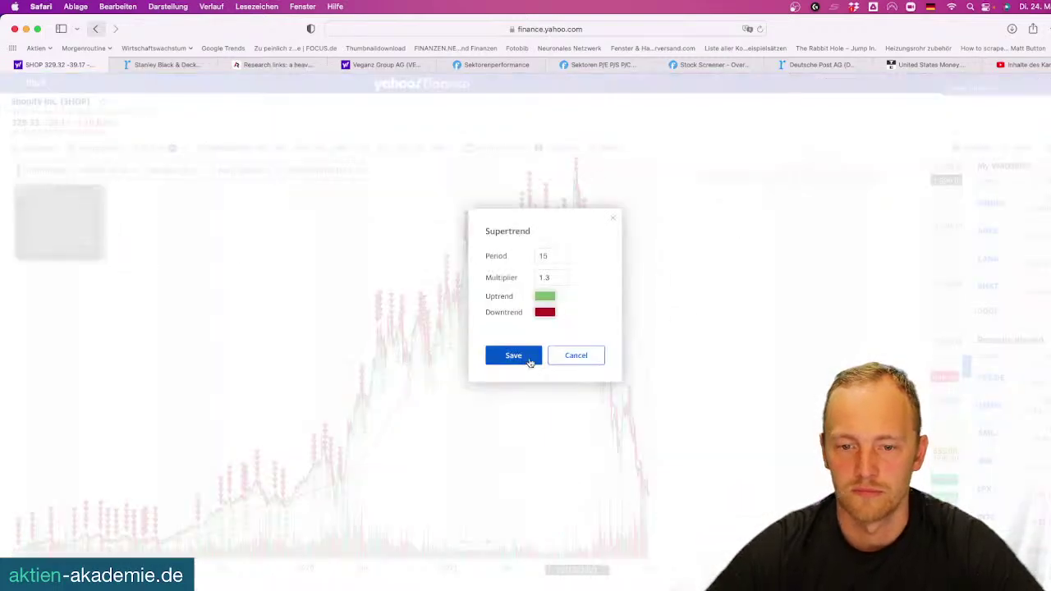
left_click(568, 358)
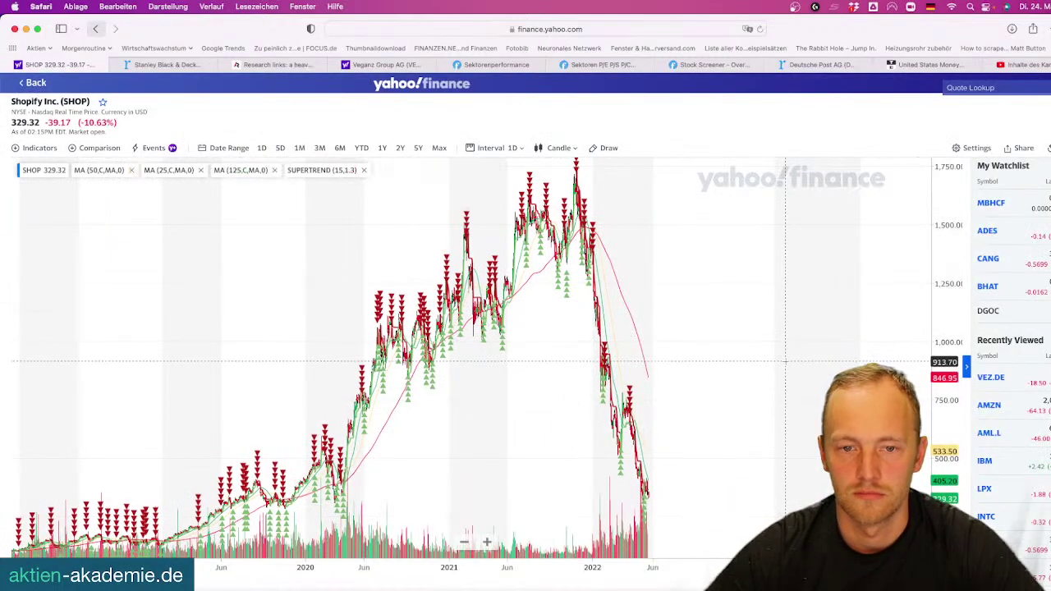
left_click_drag(778, 370, 746, 281)
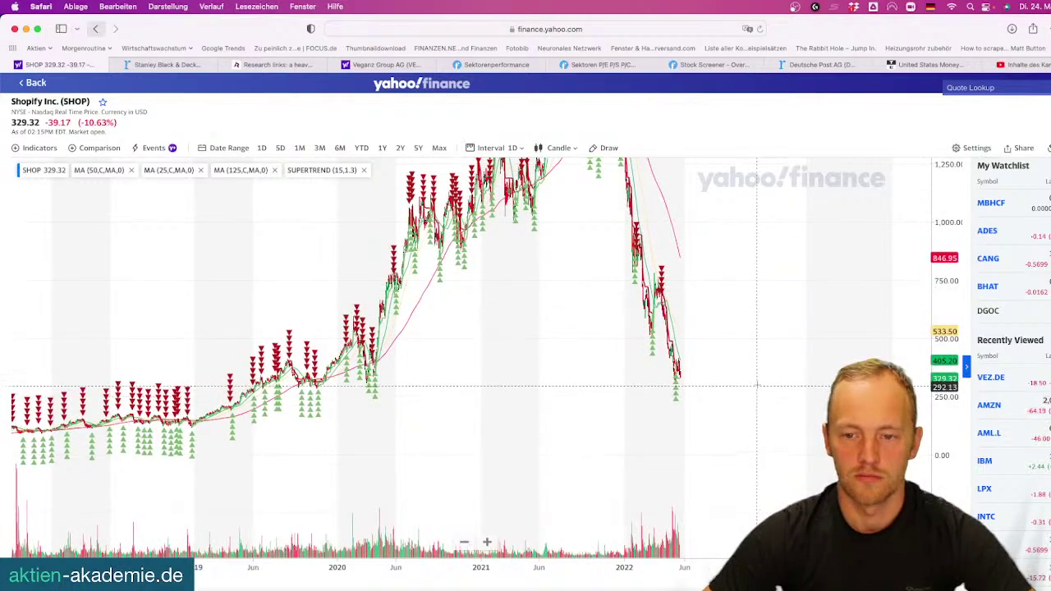
scroll(739, 279, "up", 5)
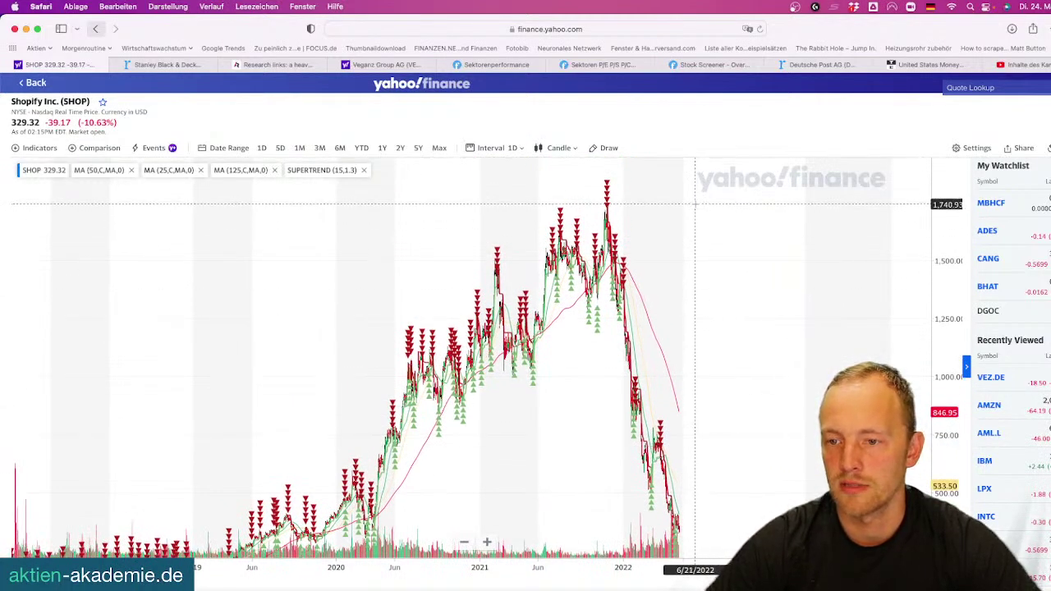
scroll(698, 230, "down", 5)
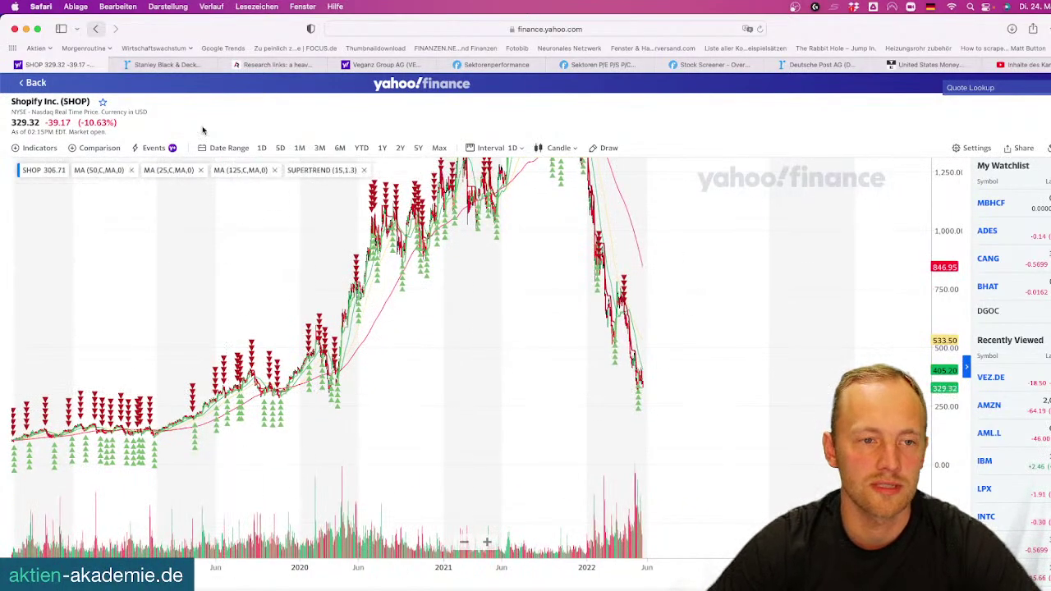
Select the SHOP ticker and switch to the roic.ai tab
double_click(82, 101)
key("super+c")
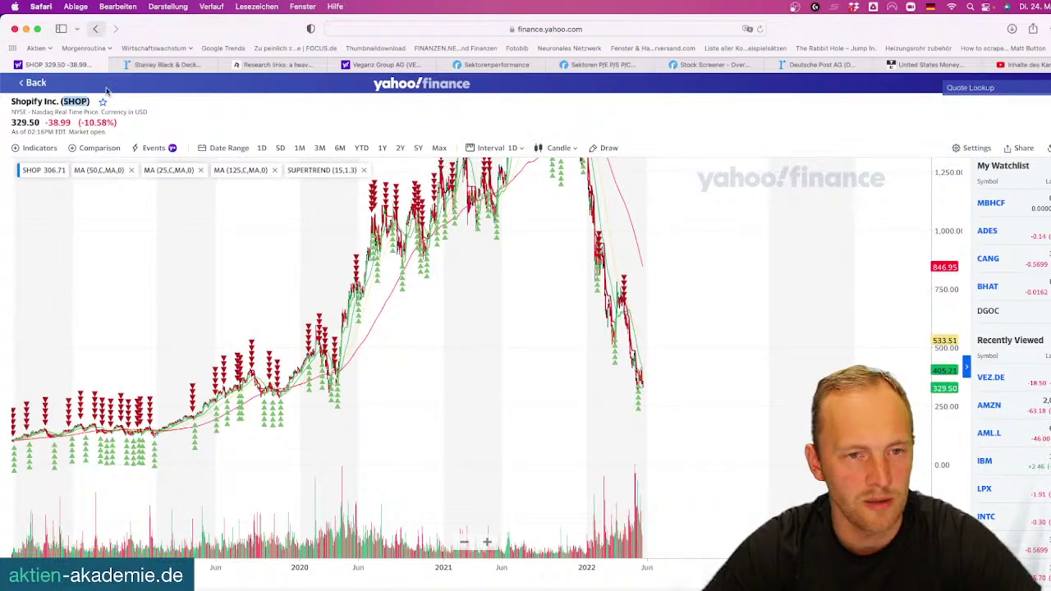
left_click(161, 64)
scroll(293, 161, "up", 1)
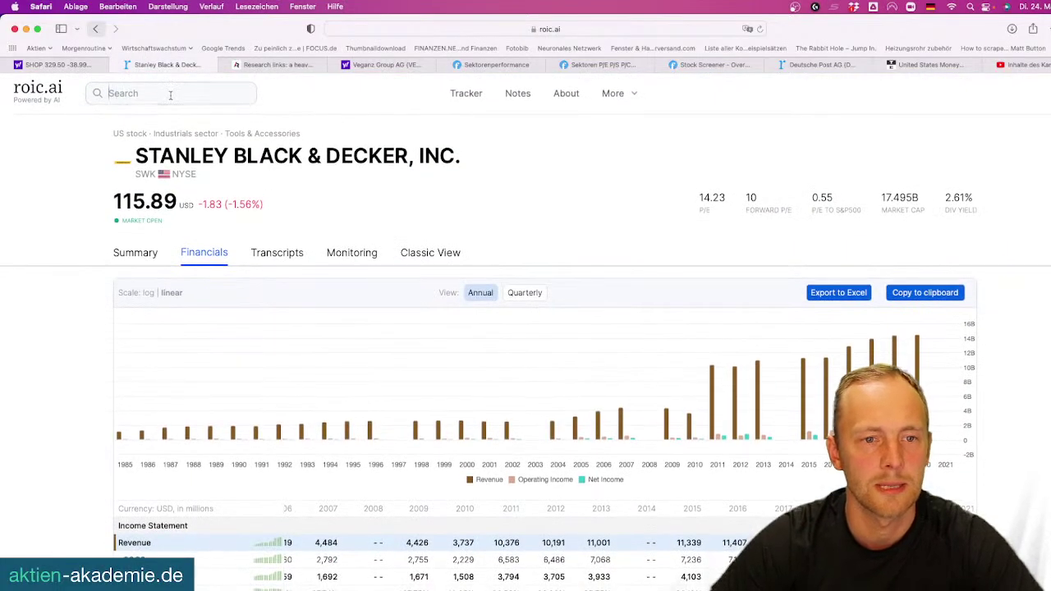
Search SHOP on roic.ai, open Shopify Inc.'s Financials, and check its 253.02 P/E
left_click(152, 99)
key("super+v")
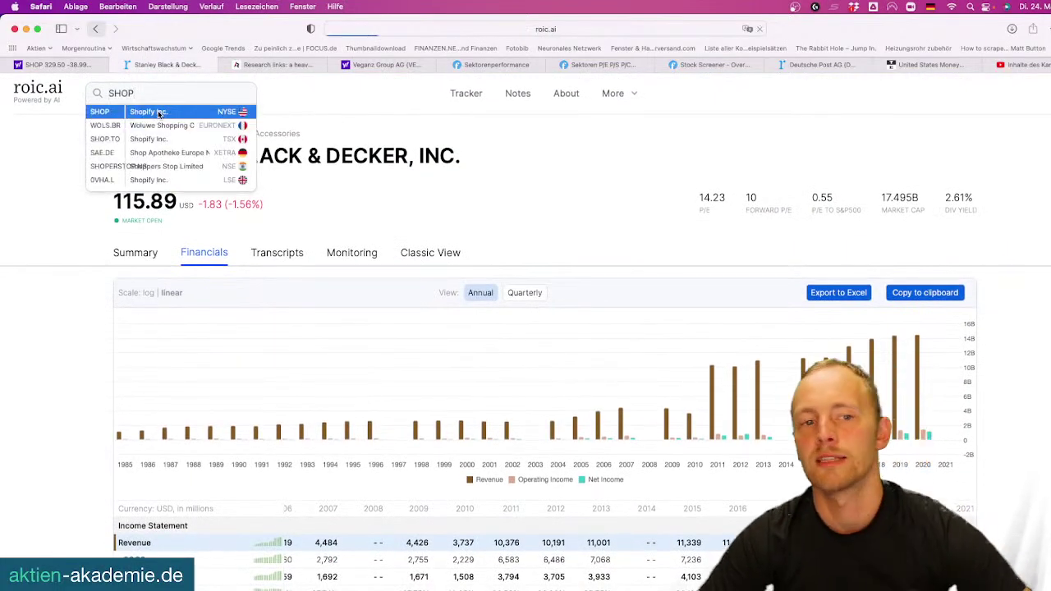
left_click(160, 112)
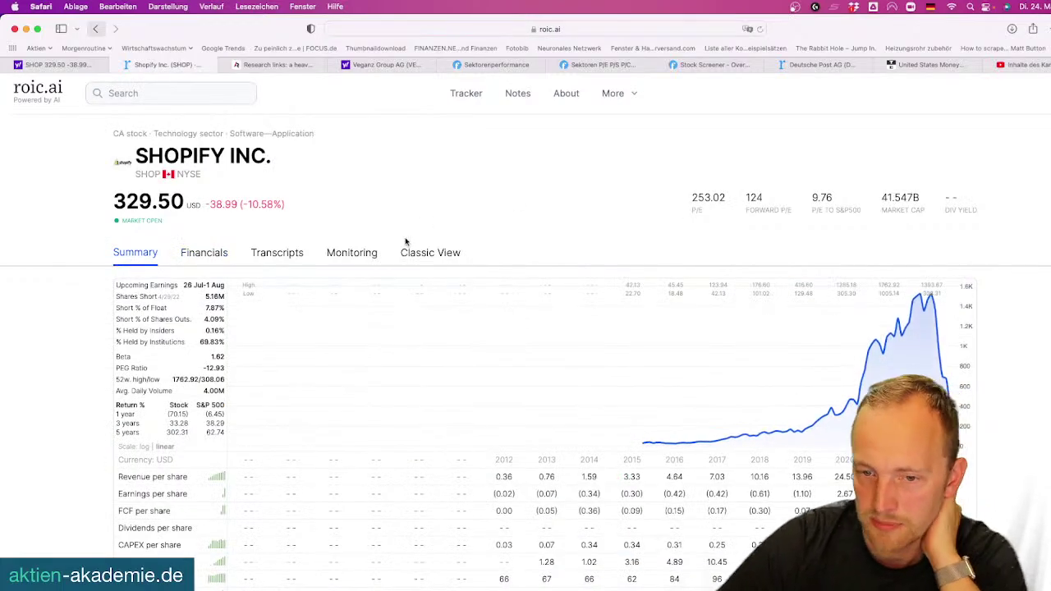
left_click(217, 253)
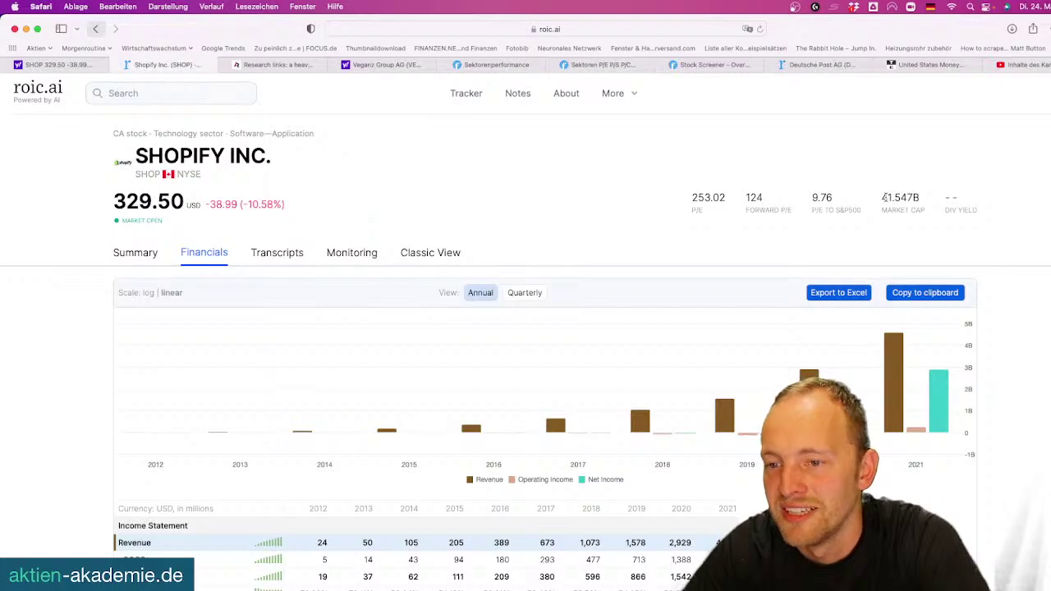
left_click_drag(692, 197, 726, 198)
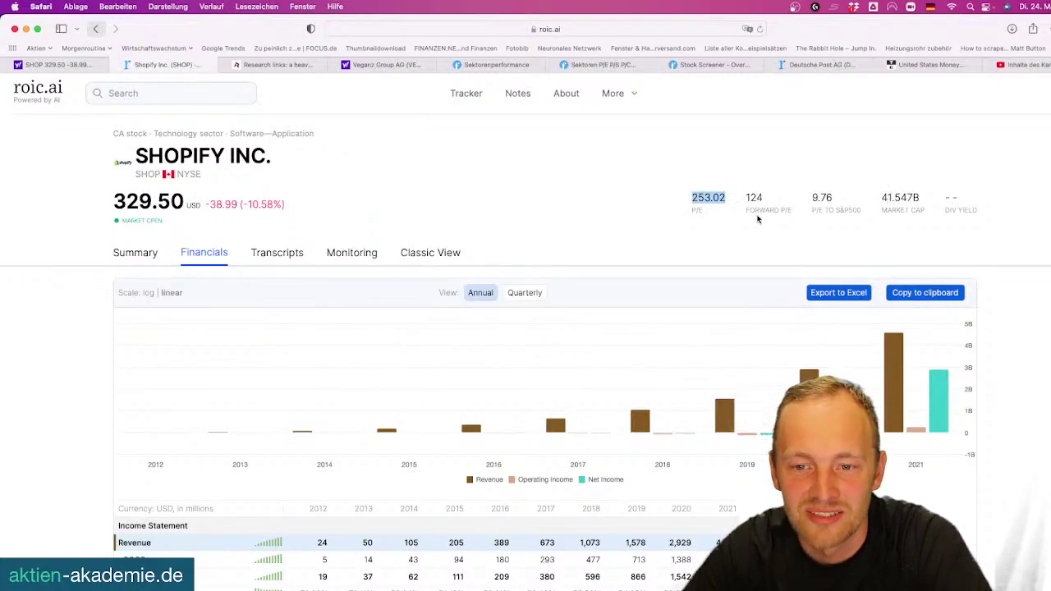
left_click(1002, 378)
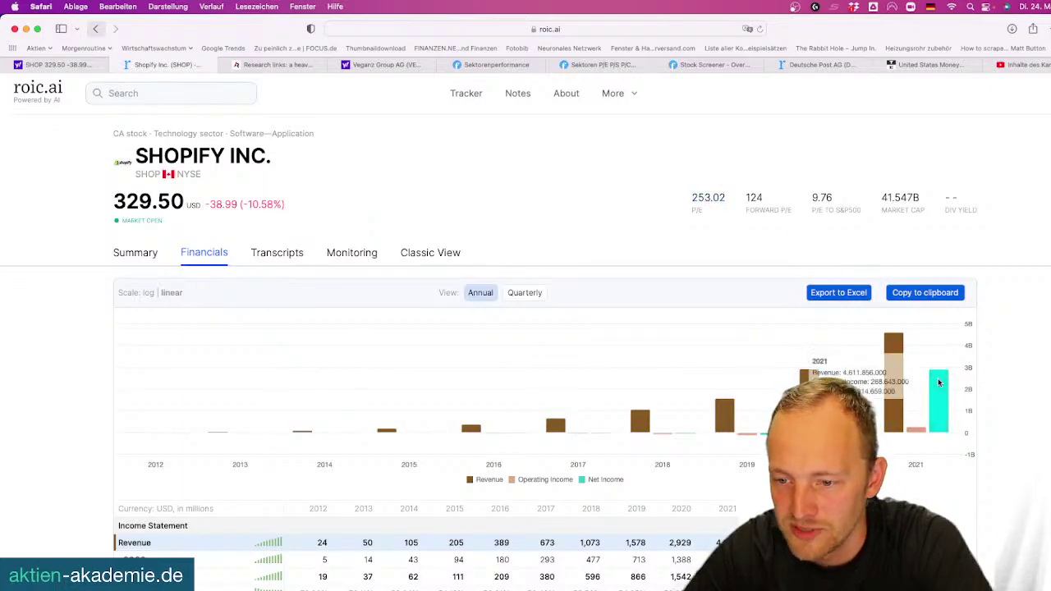
Compute 41547/2914 in Spotlight, correcting the typed expression, giving about 14.2577
key("super+space")
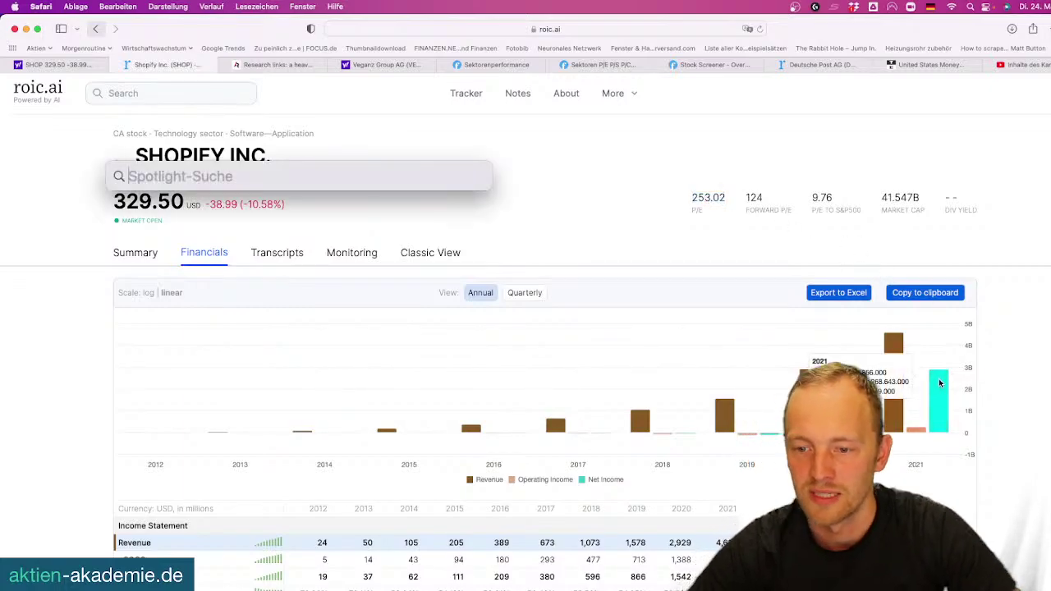
type("2")
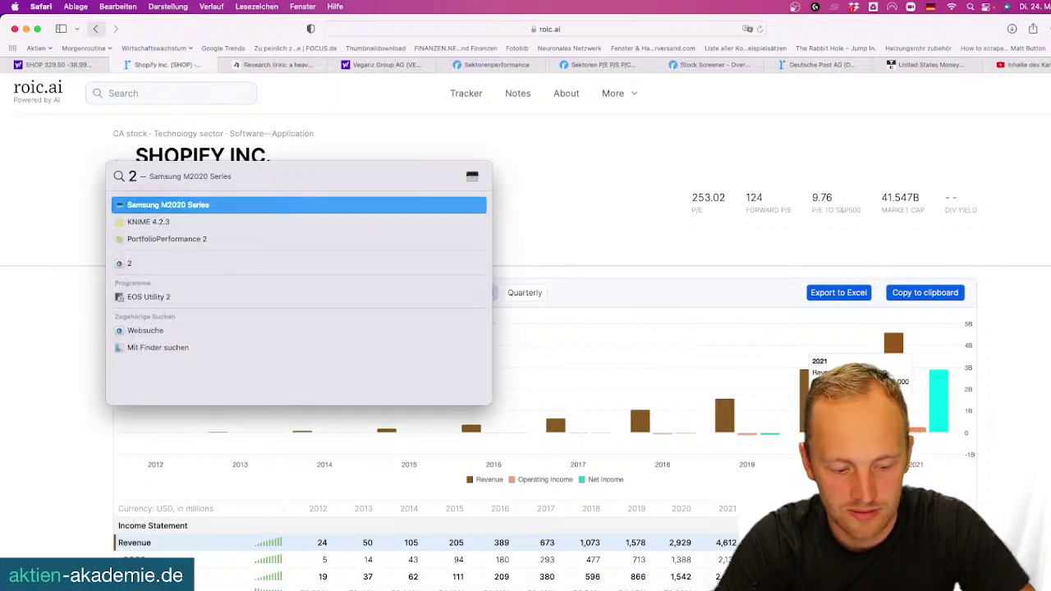
type("9")
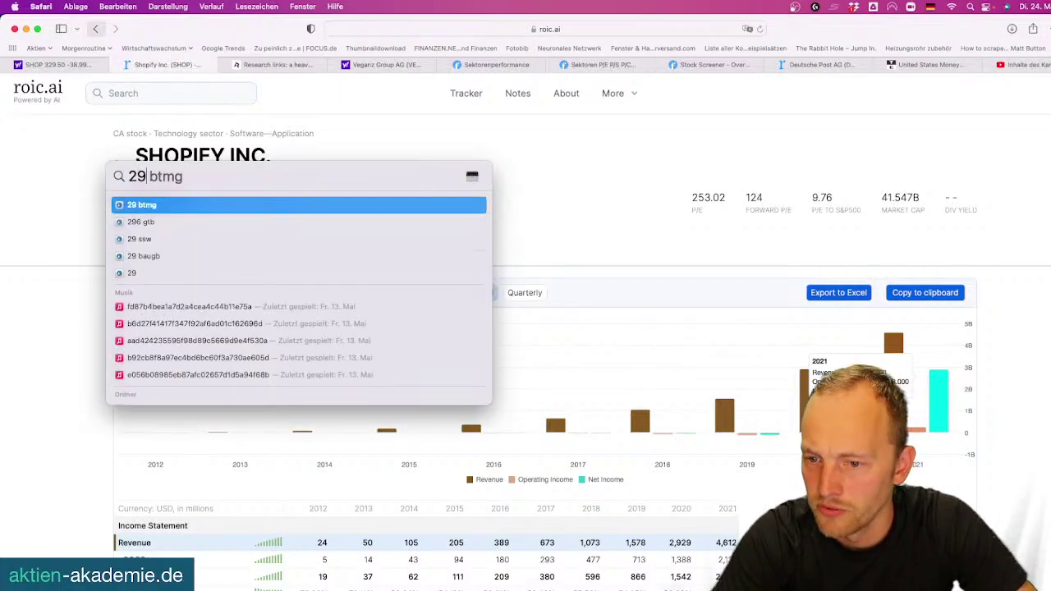
type("1486")
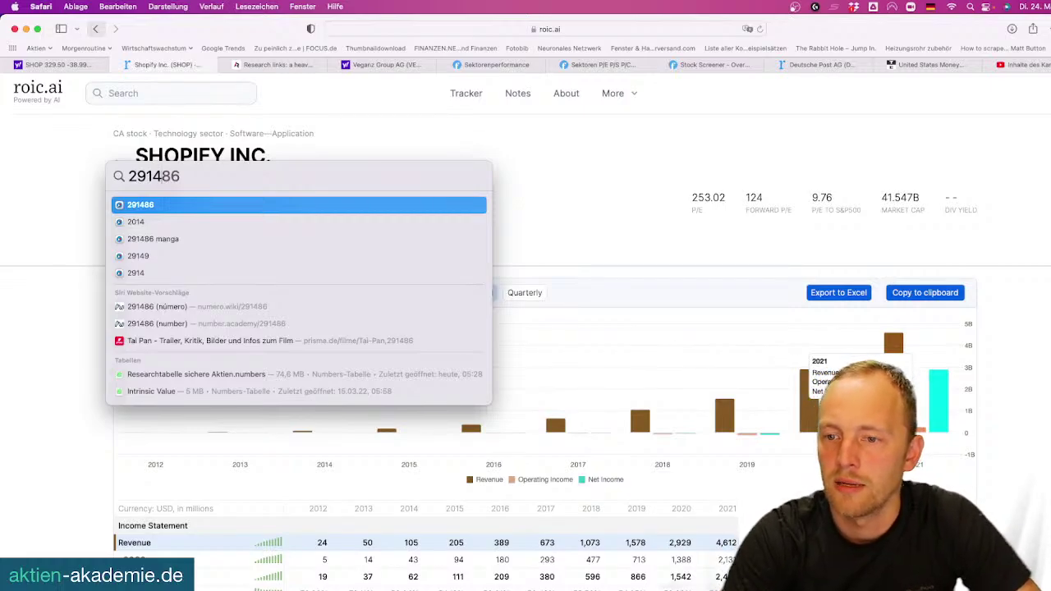
key("BackSpace")
key("BackSpace")
type("/")
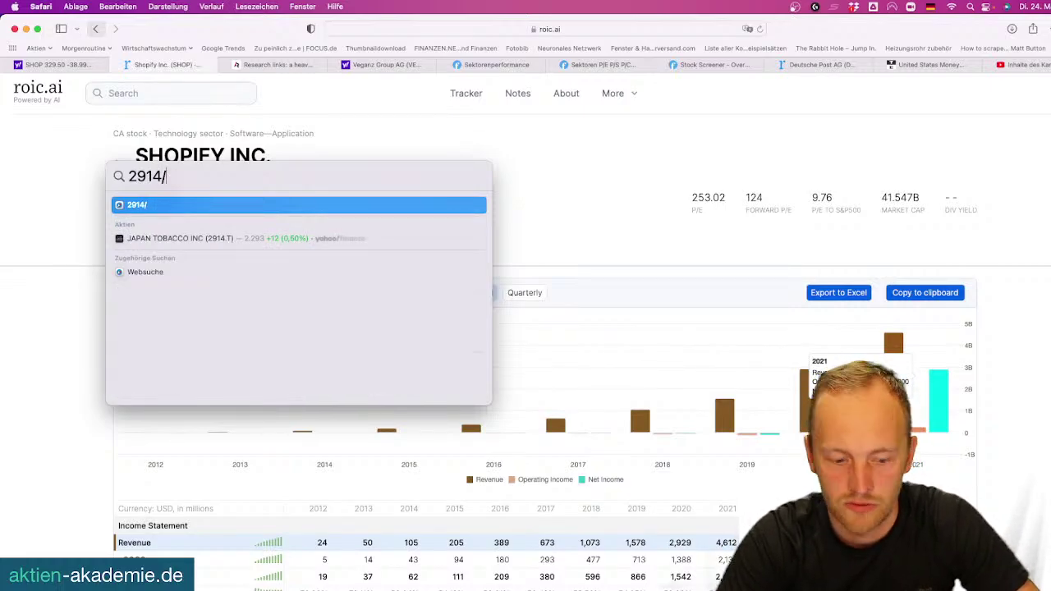
type("41")
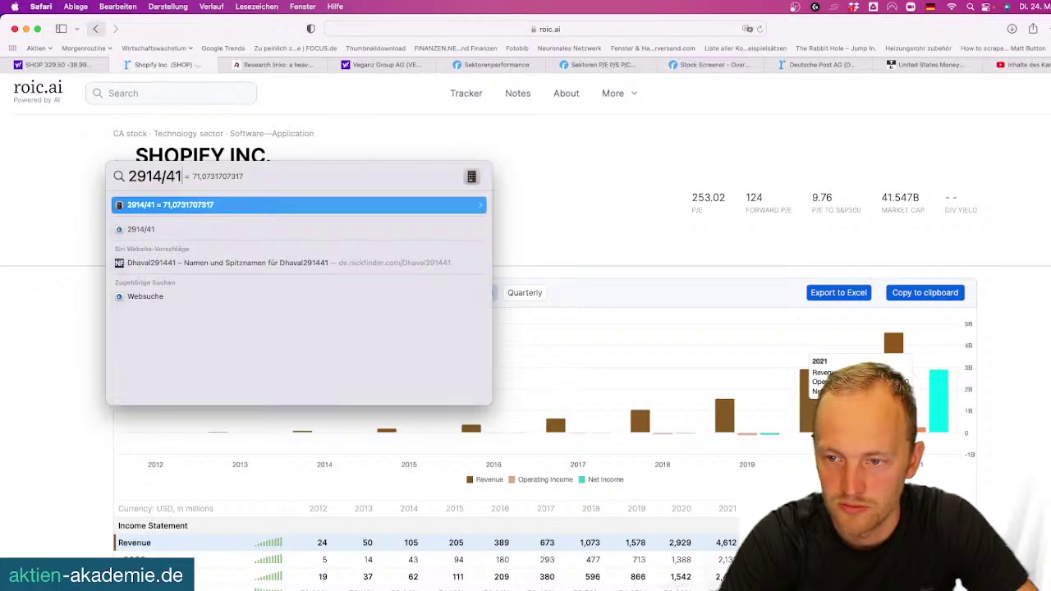
type("4")
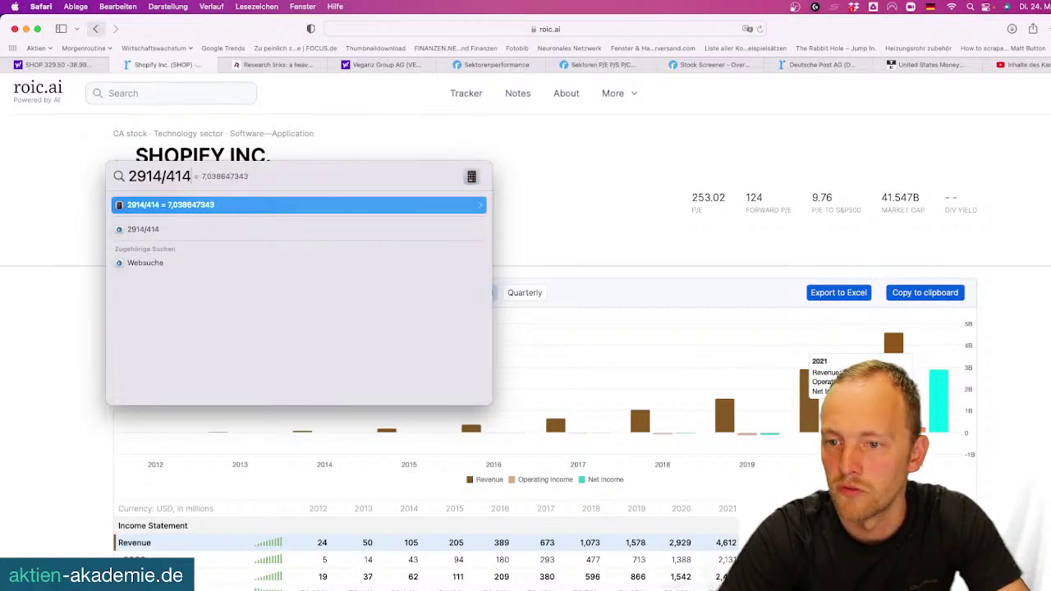
key("BackSpace")
type("547")
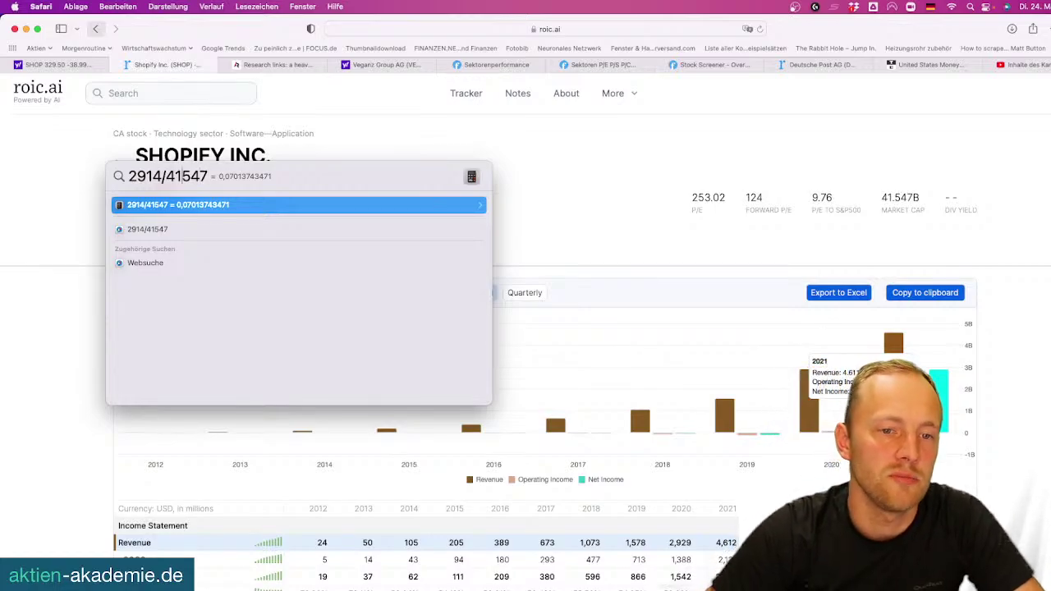
key("BackSpace")
key("super+shift+Left")
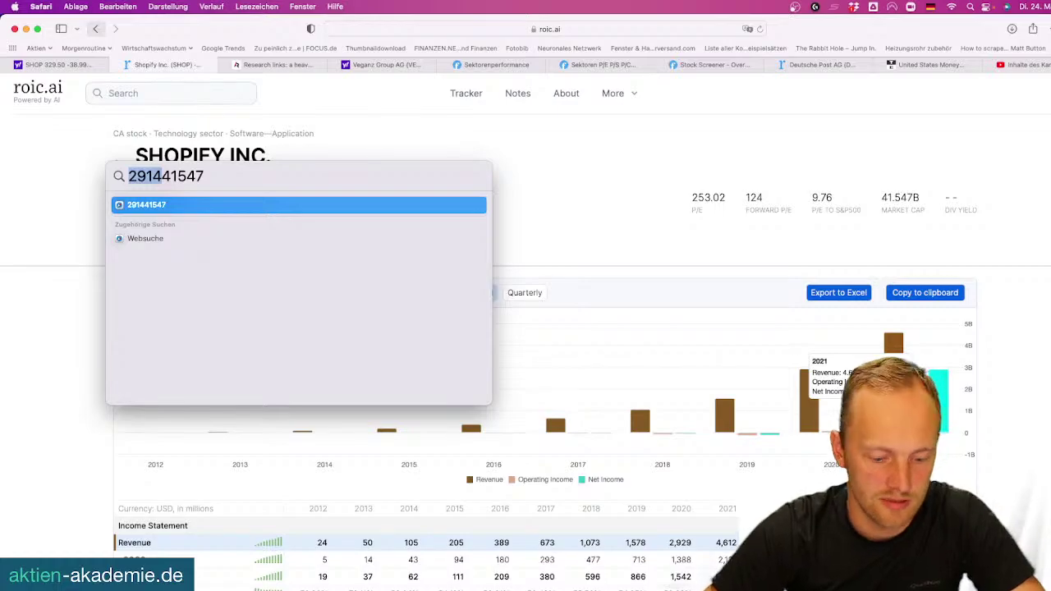
key("super+x")
key("super+Right")
type("/")
key("super+v")
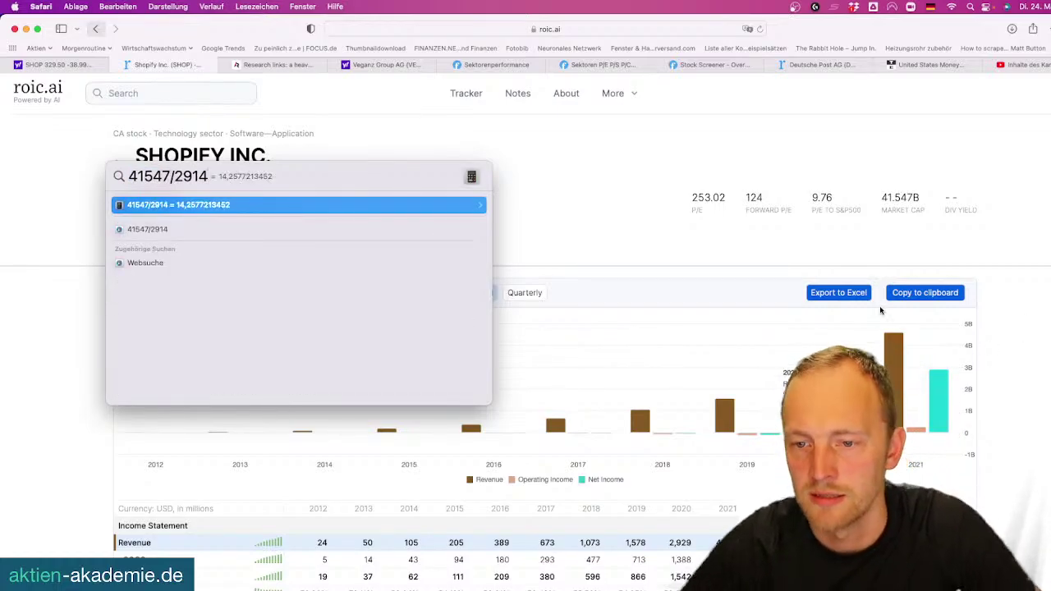
Close Spotlight, scan Shopify's yearly income bars on roic.ai, then return to the Yahoo SHOP chart
key("Escape")
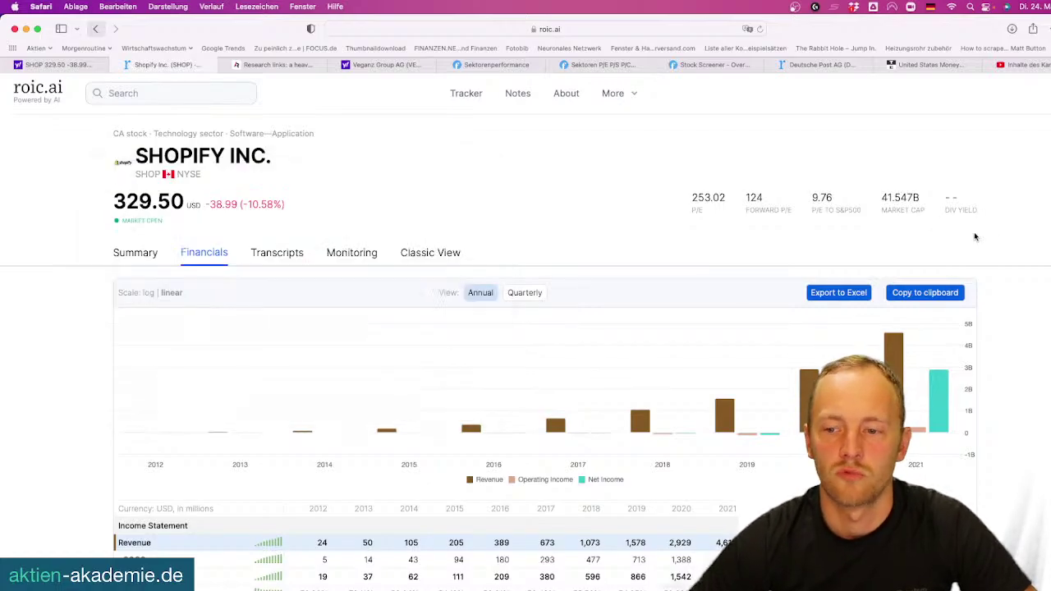
scroll(991, 246, "down", 5)
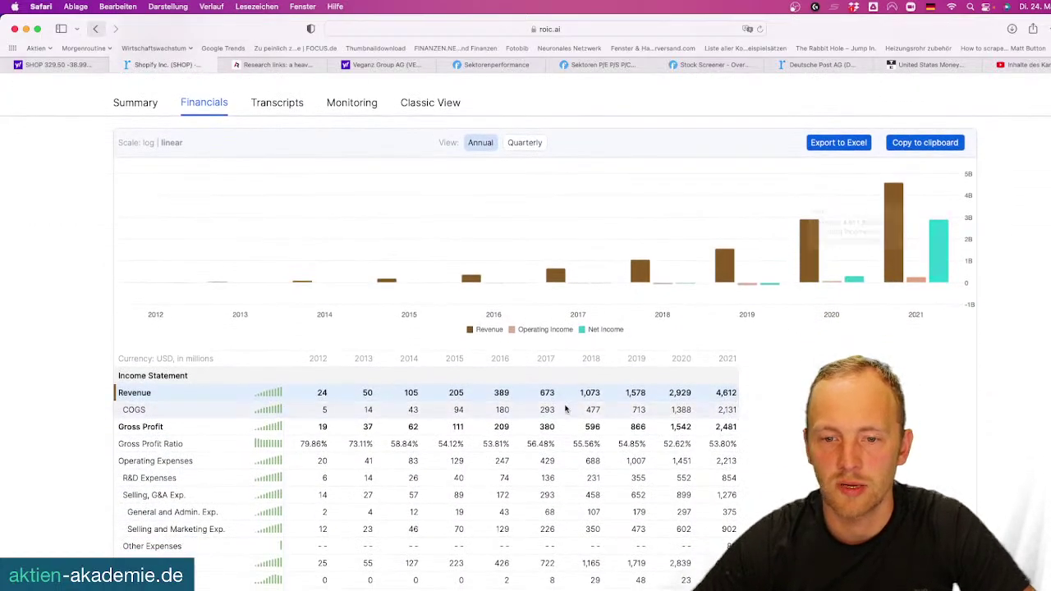
mouse_move(663, 275)
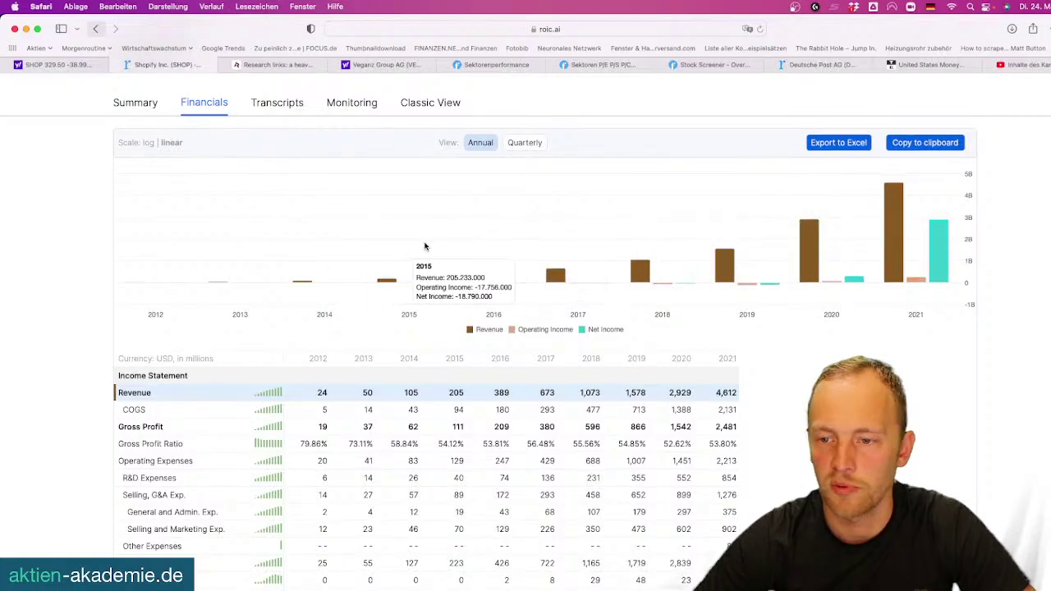
mouse_move(321, 220)
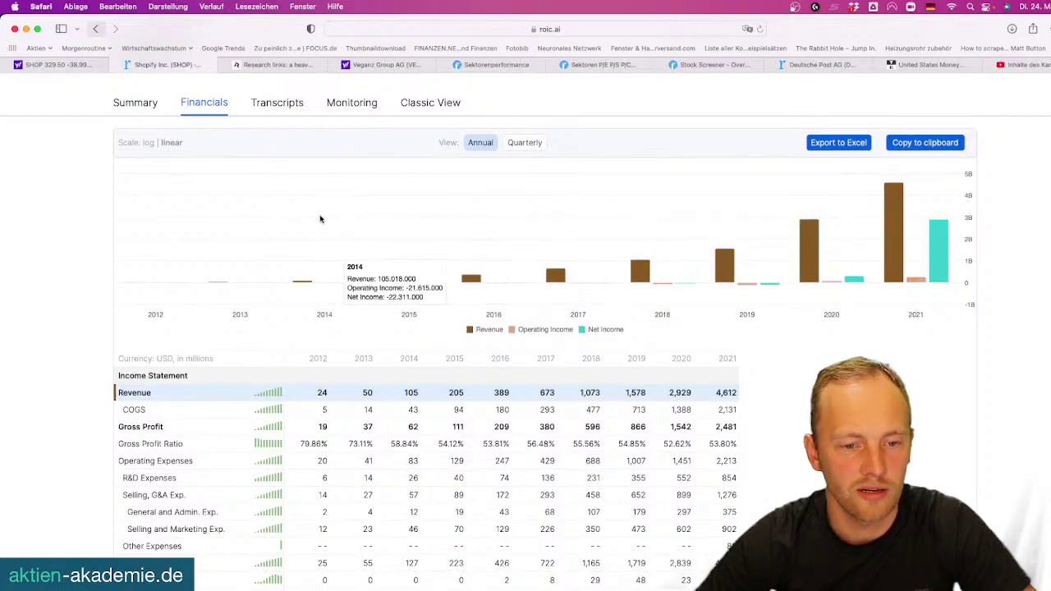
left_click(65, 65)
Zoom and pan the SHOP chart back through earlier years from 2020 onward
scroll(644, 401, "up", 10)
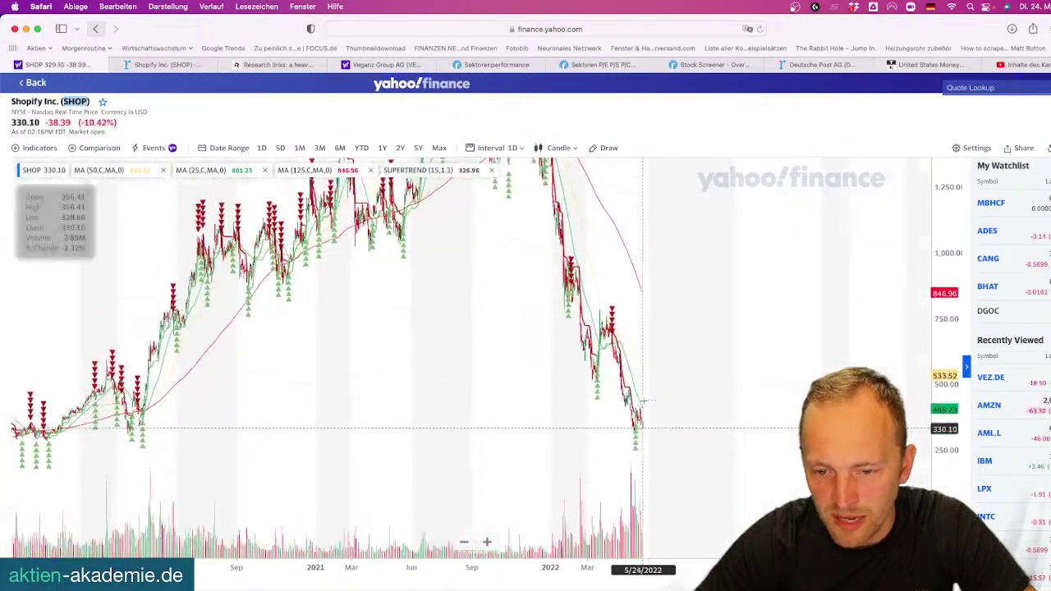
scroll(644, 400, "up", 5)
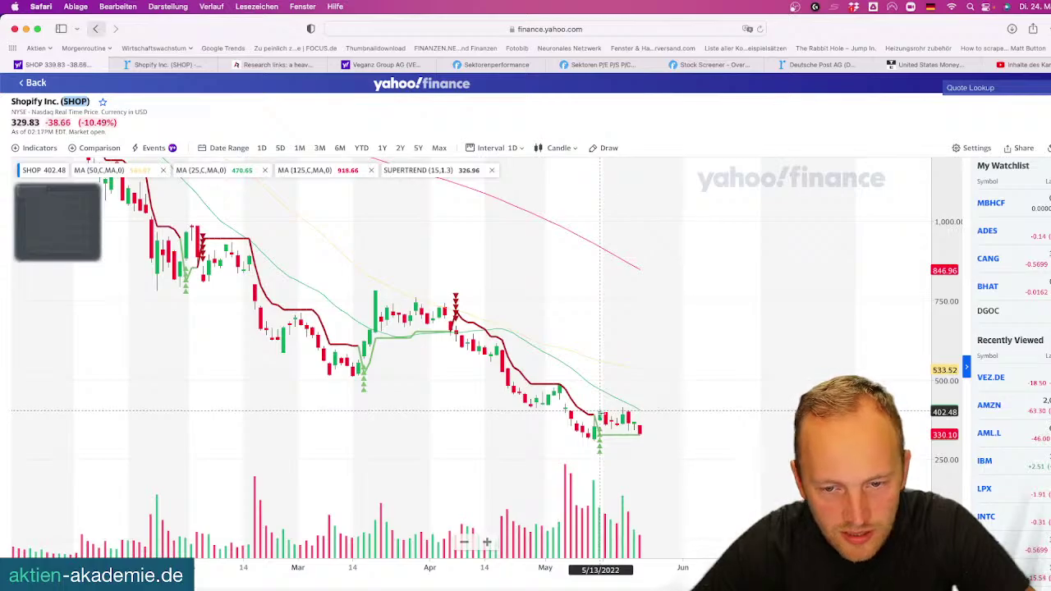
scroll(657, 420, "down", 12)
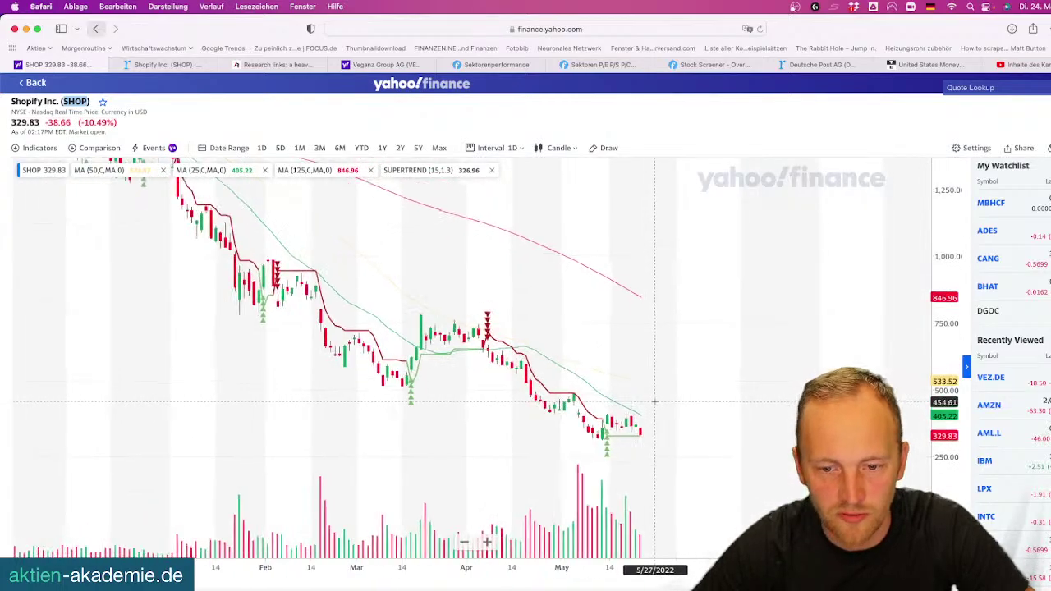
scroll(562, 418, "down", 2)
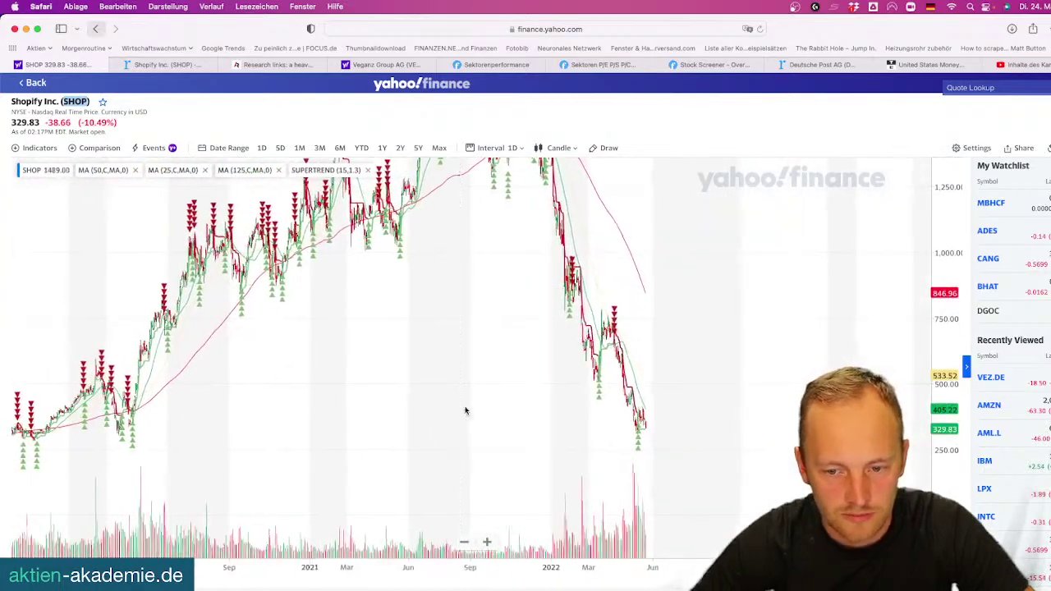
left_click_drag(464, 411, 556, 364)
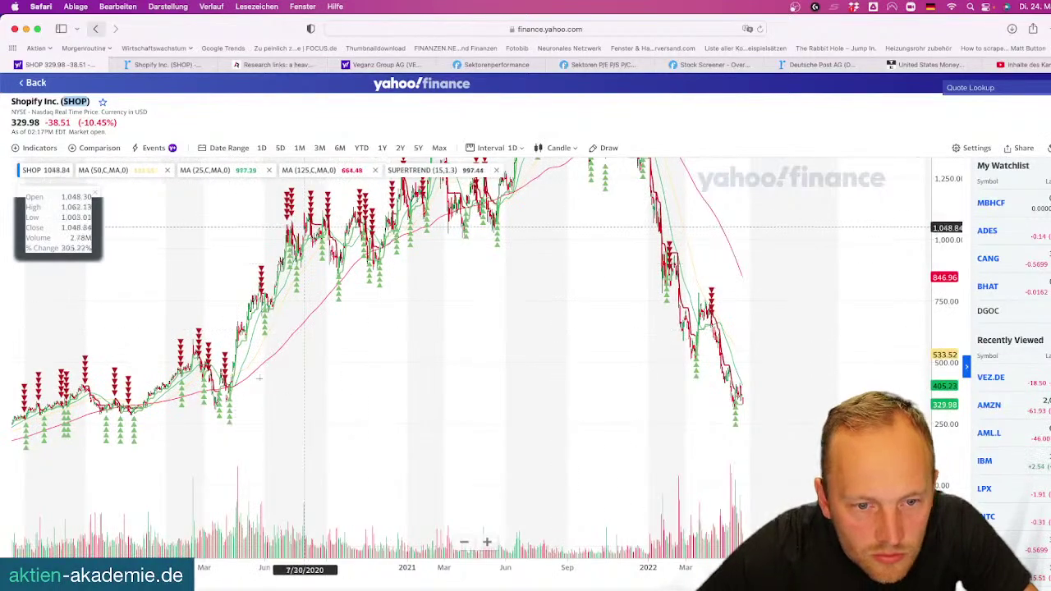
scroll(410, 328, "up", 5)
left_click_drag(410, 328, 866, 227)
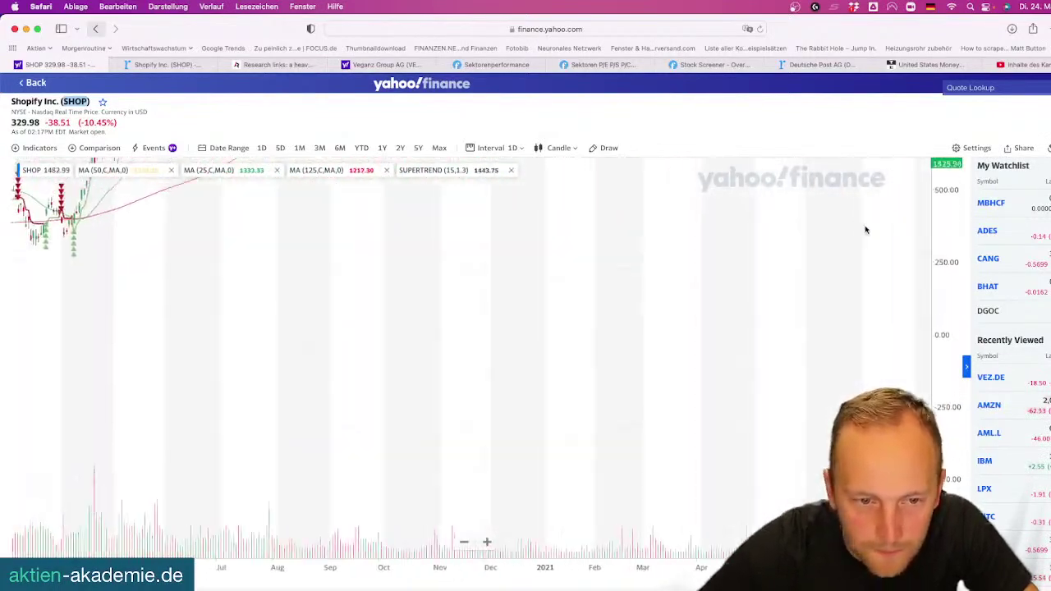
left_click_drag(305, 337, 616, 356)
scroll(617, 356, "down", 5)
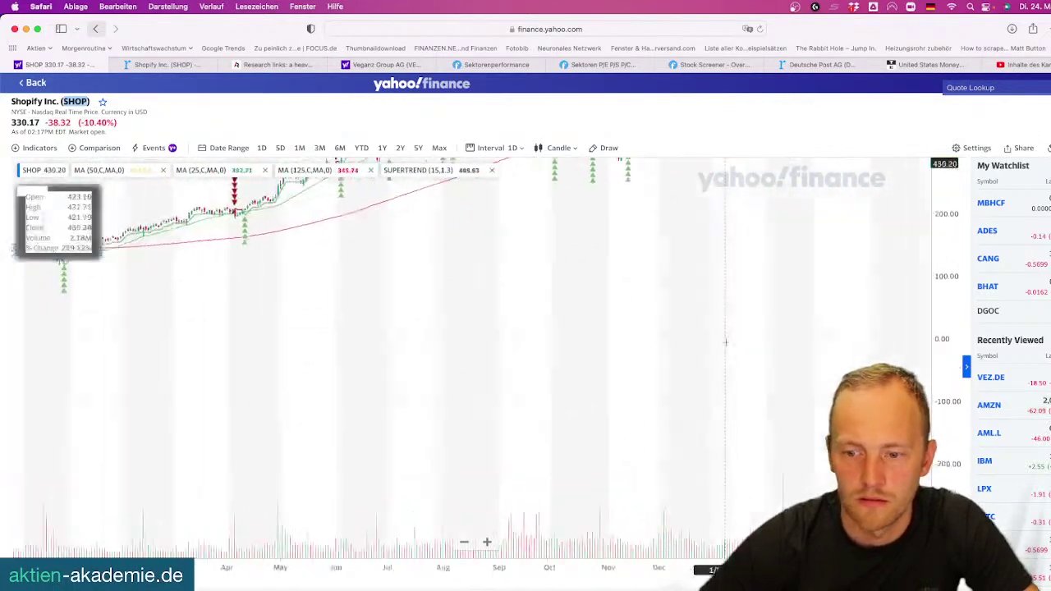
Zoom the SHOP chart to the 2021 peak and 2022 drop, centering the 250–1,250 range
left_click_drag(716, 304, 347, 441)
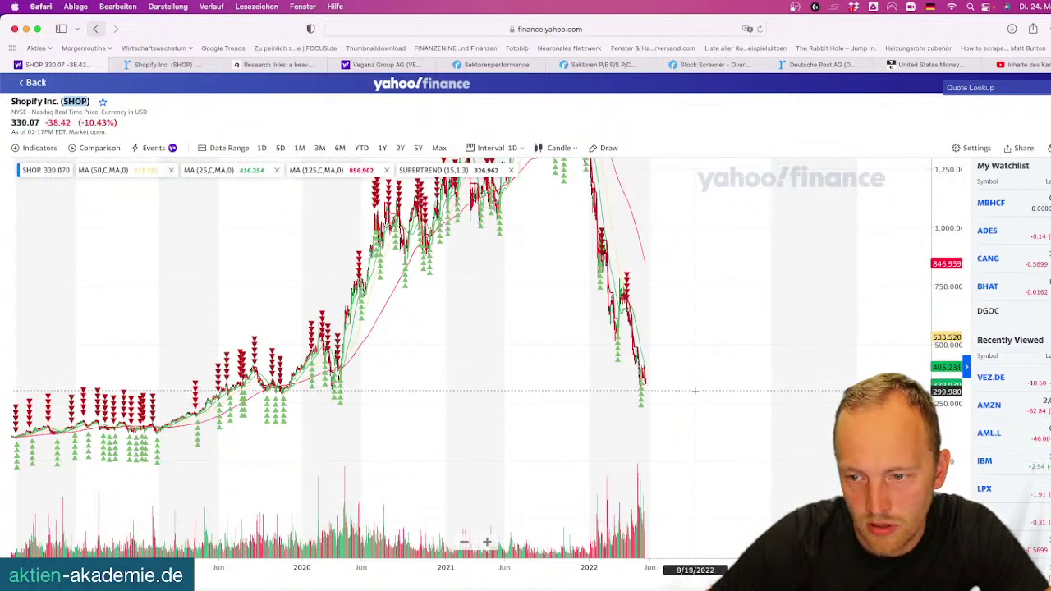
mouse_move(695, 392)
left_mouse_down()
mouse_move(686, 444)
mouse_move(685, 422)
mouse_move(713, 422)
mouse_move(713, 406)
mouse_move(700, 409)
left_mouse_up()
scroll(657, 464, "up", 5)
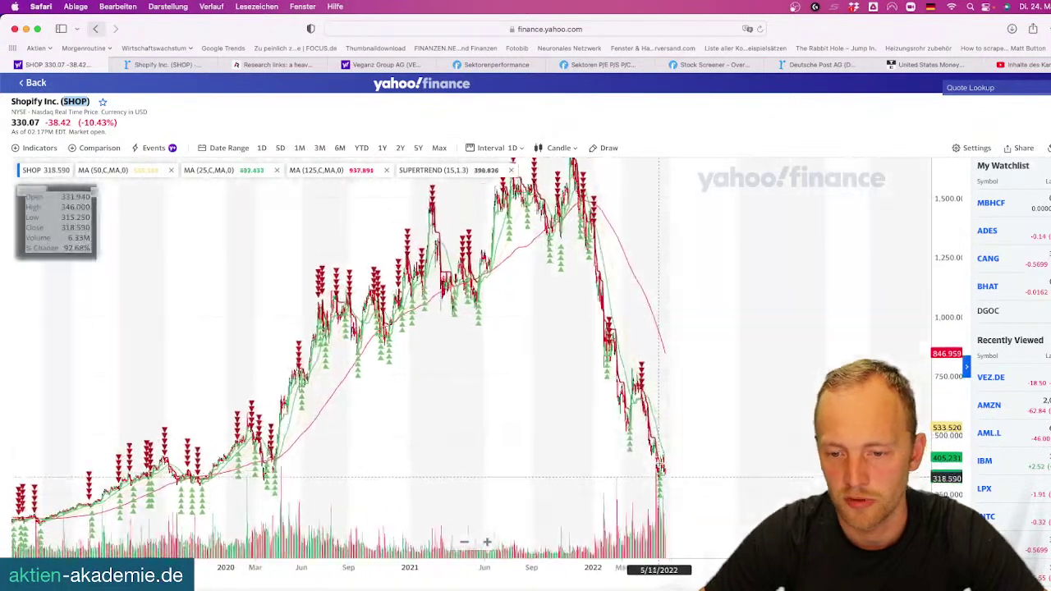
scroll(660, 464, "up", 5)
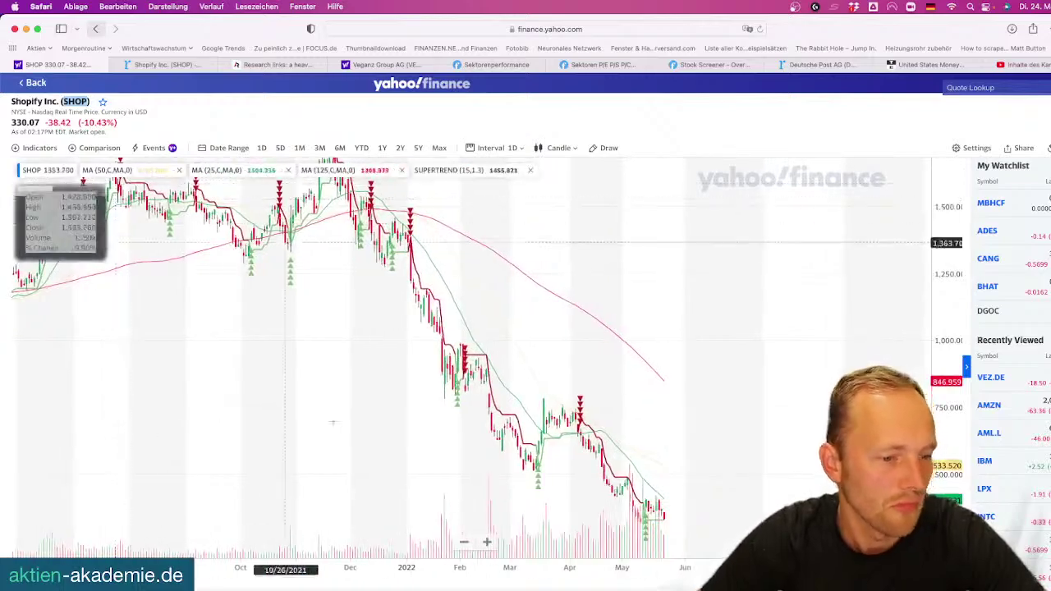
left_click_drag(419, 354, 419, 266)
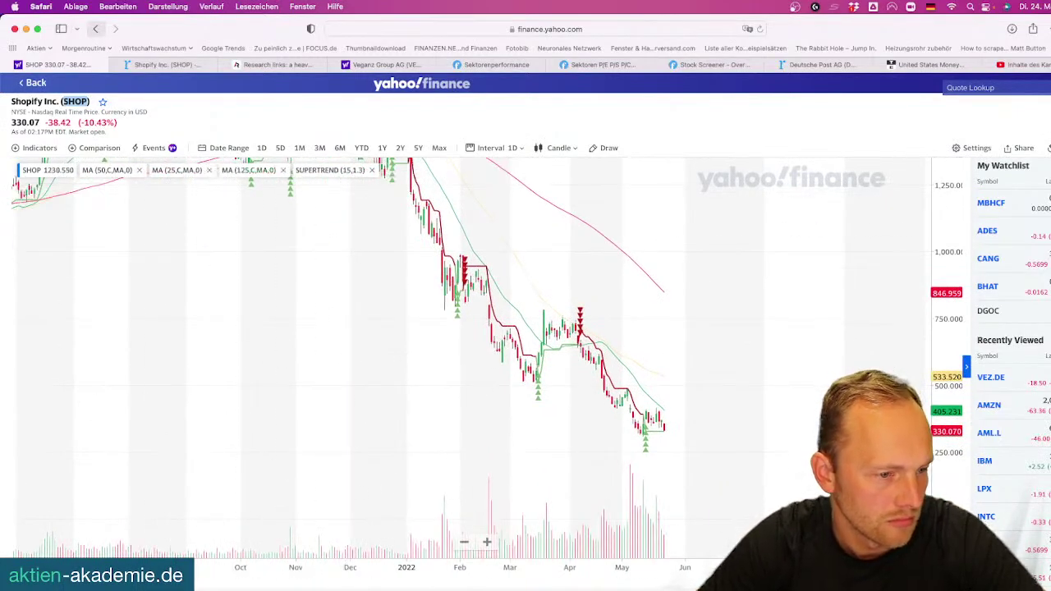